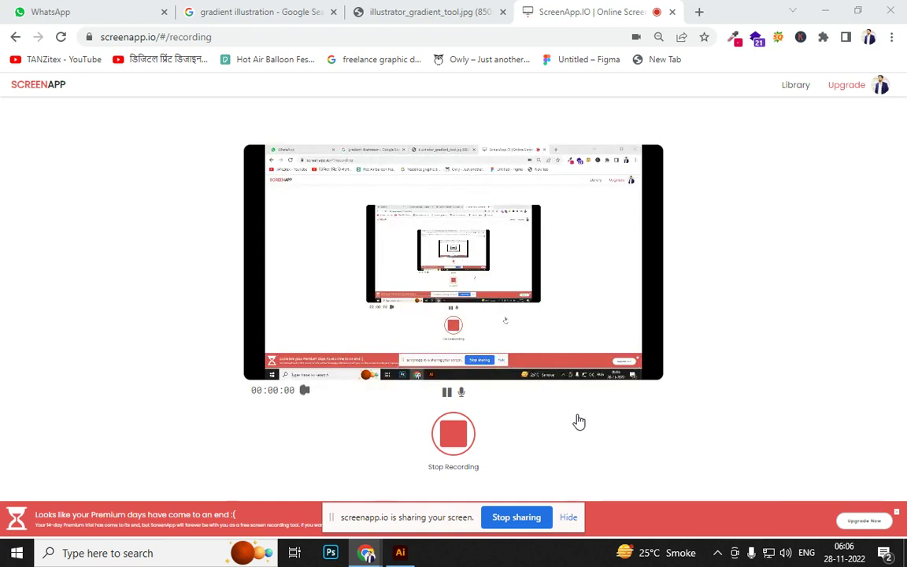
# View the gradient fox reference image in Chrome, then return to the Illustrator fox document
pyautogui.click(432, 10)
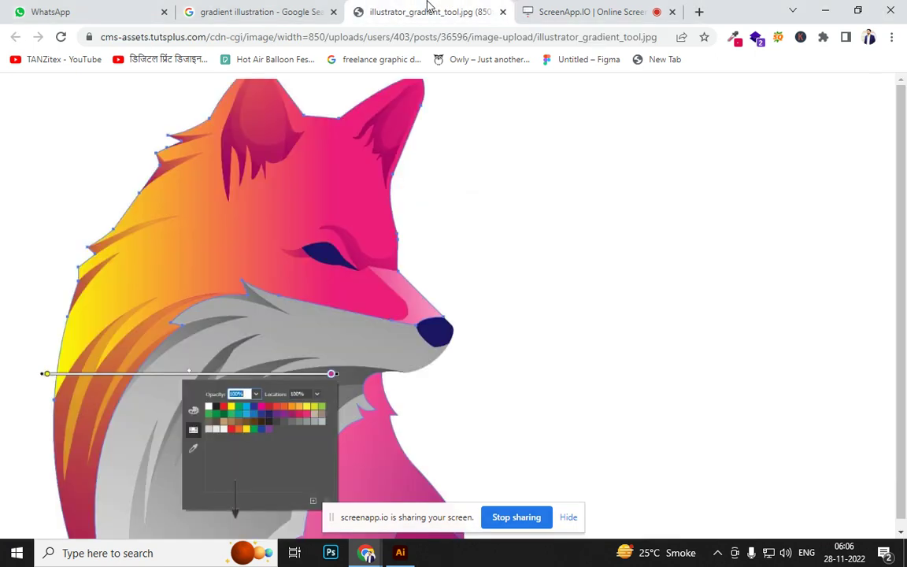
pyautogui.hotkey('alt', 'Tab')
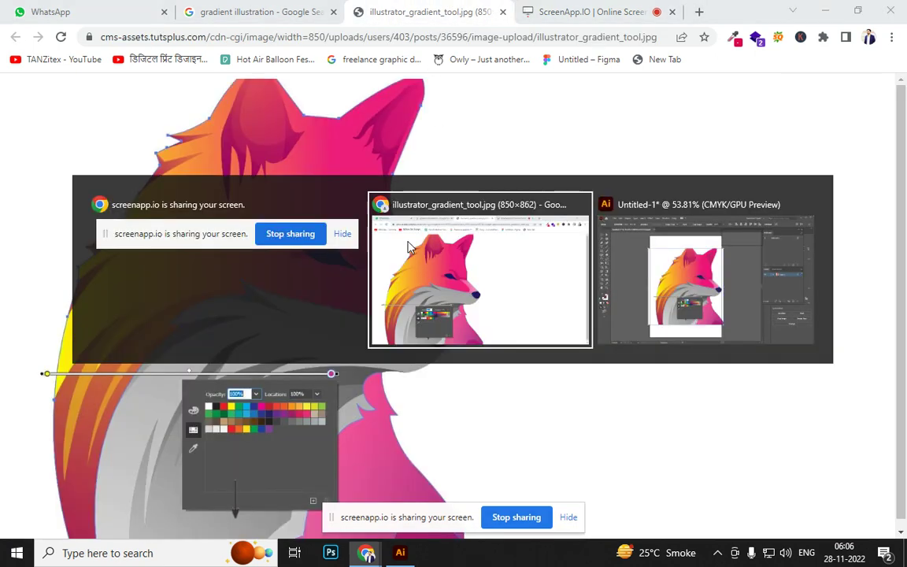
pyautogui.hotkey('alt', 'Tab')
# Start a Pen path at the fox's right ear, with anchors curving over the ear tip and head
pyautogui.press('v')
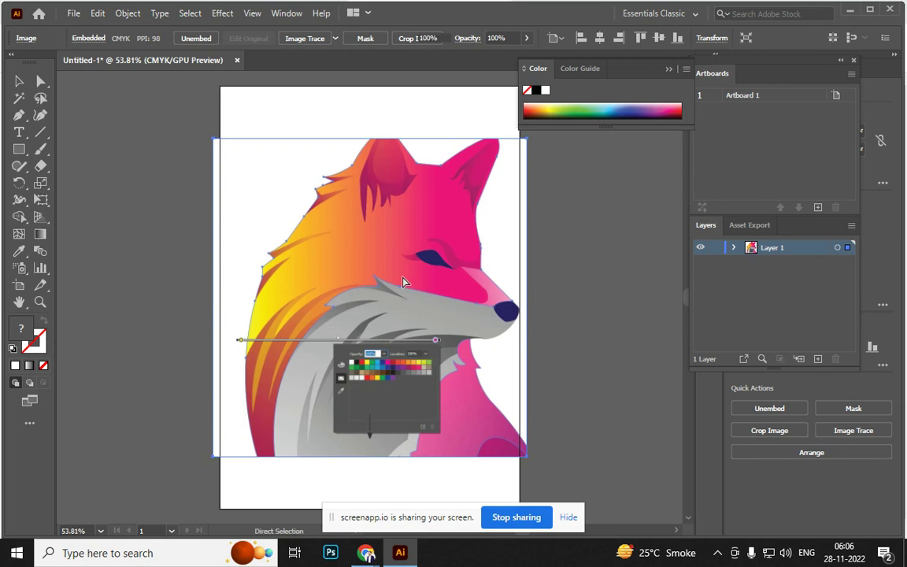
pyautogui.hotkey('ctrl', 'shift', 'a')
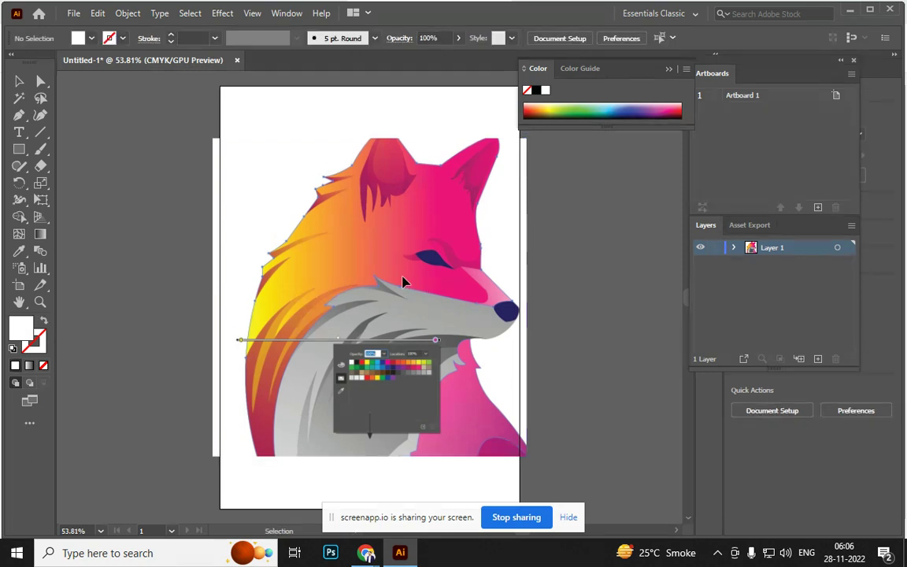
pyautogui.press('p')
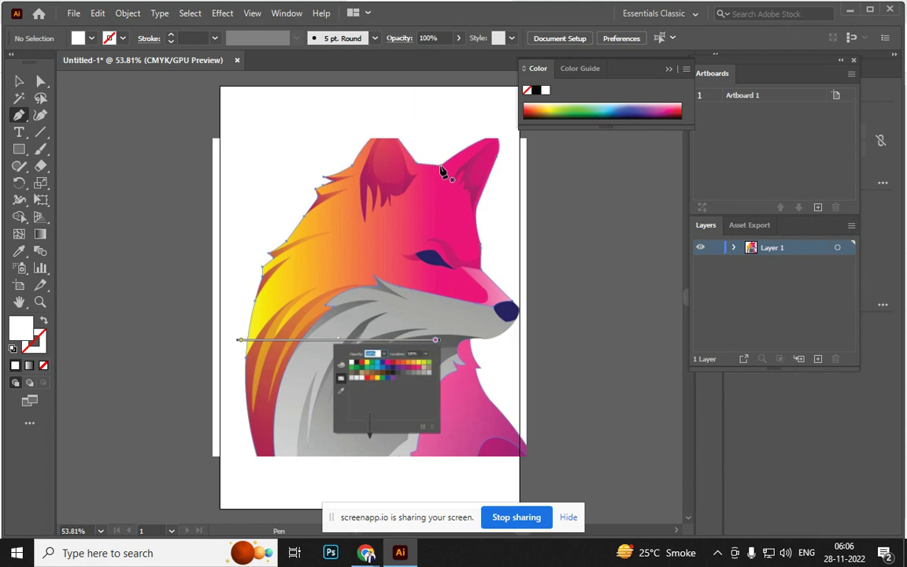
pyautogui.moveTo(442, 165); pyautogui.dragTo(419, 168)
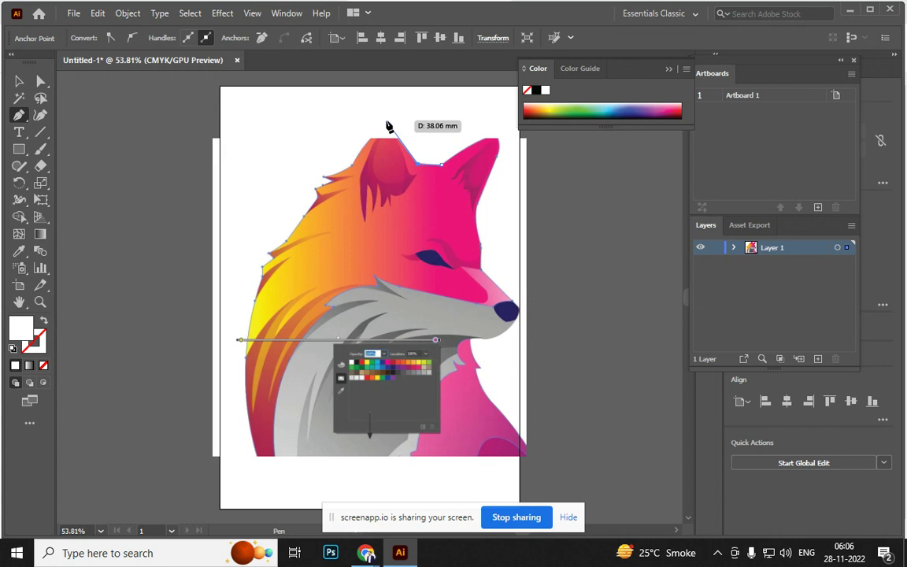
pyautogui.click(386, 120)
pyautogui.moveTo(384, 125); pyautogui.dragTo(370, 134)
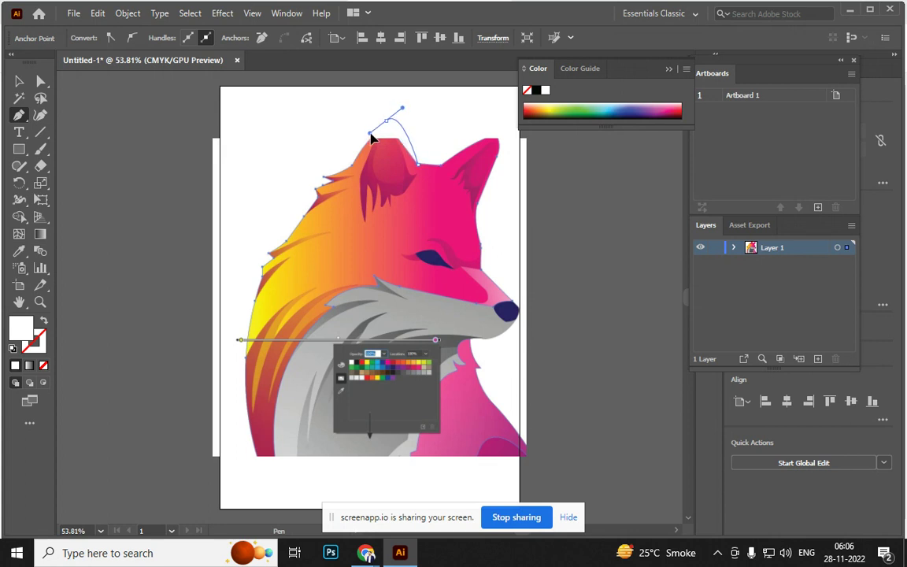
pyautogui.moveTo(370, 135); pyautogui.dragTo(355, 171)
pyautogui.click(352, 166)
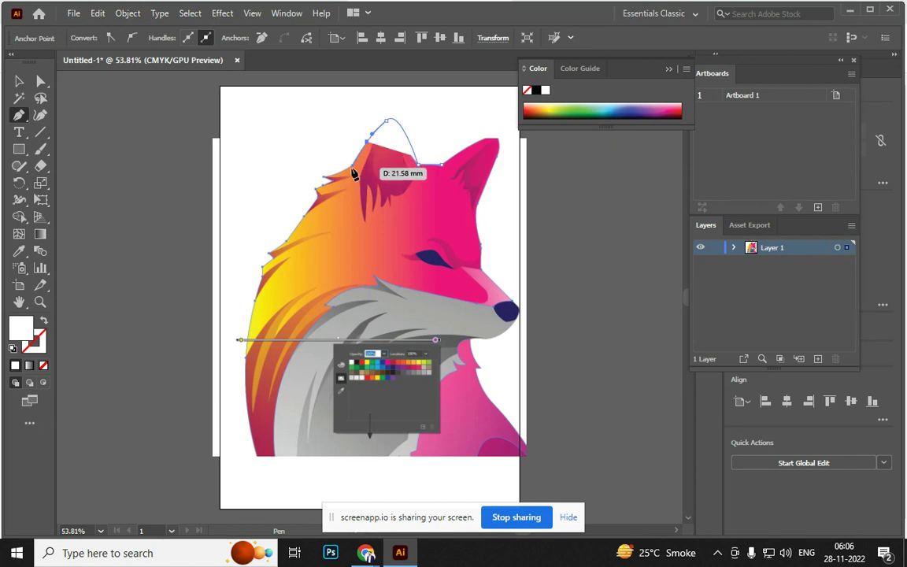
# Make the path unfilled with an orange-red stroke and extend it down the fox's left side
pyautogui.click(44, 322)
pyautogui.click(38, 345)
pyautogui.click(534, 103)
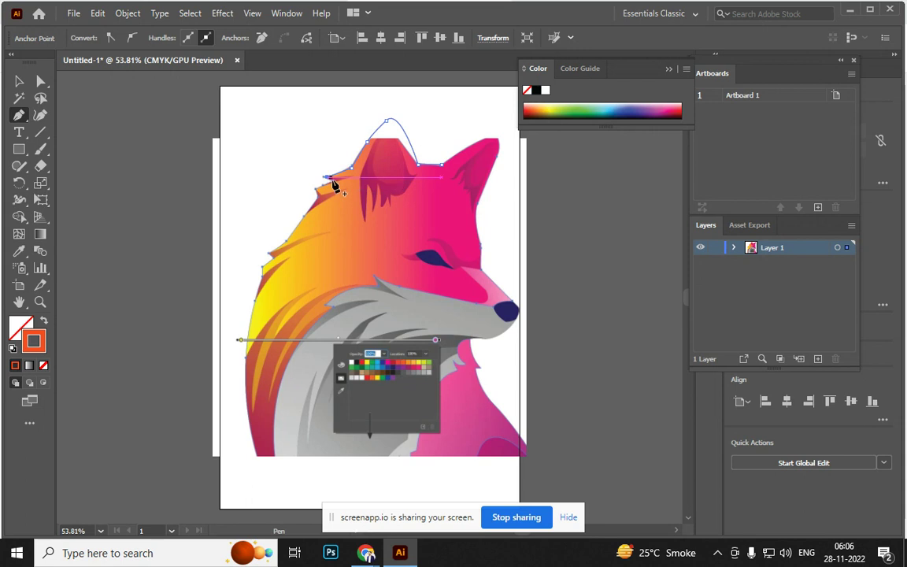
pyautogui.click(308, 189)
pyautogui.moveTo(268, 253); pyautogui.dragTo(256, 258)
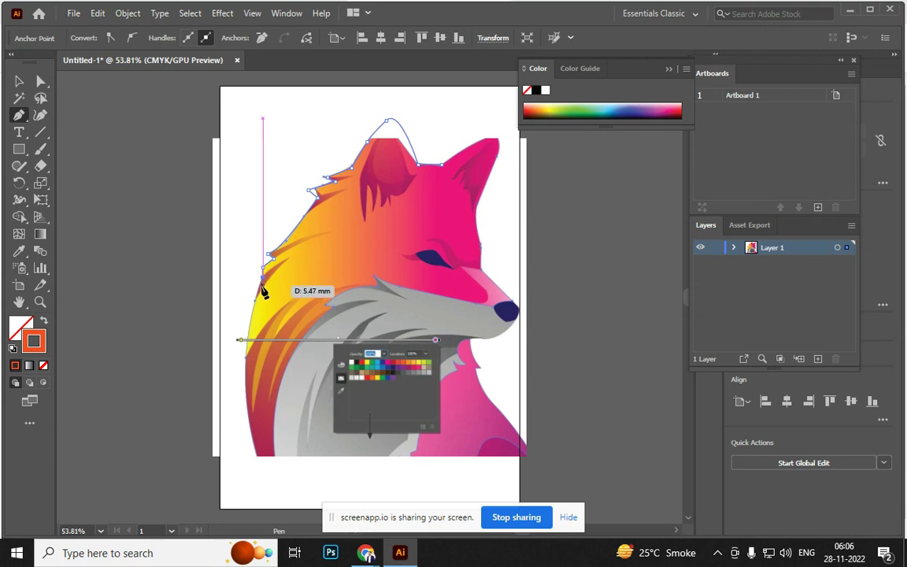
pyautogui.click(255, 302)
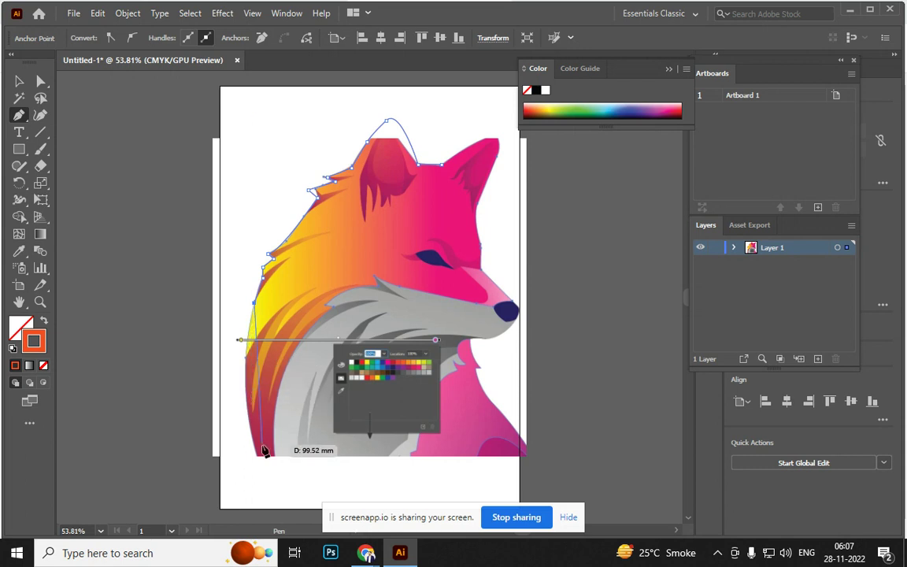
pyautogui.moveTo(273, 480)
pyautogui.mouseDown()
pyautogui.moveTo(315, 516)
pyautogui.moveTo(319, 502)
pyautogui.mouseUp()
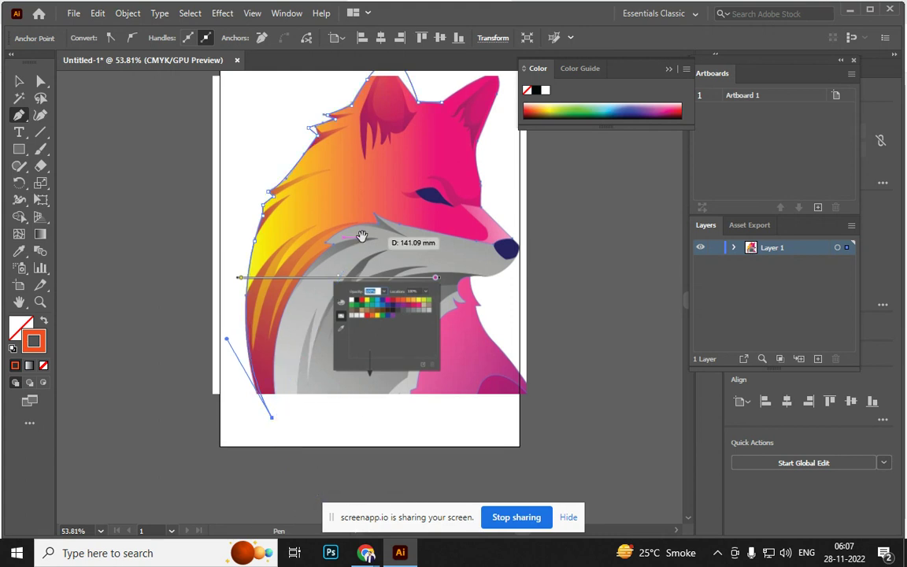
# Continue the outline along the bottom, chest and snout, closing it at the right-ear start anchor
pyautogui.moveTo(359, 240); pyautogui.dragTo(356, 268)
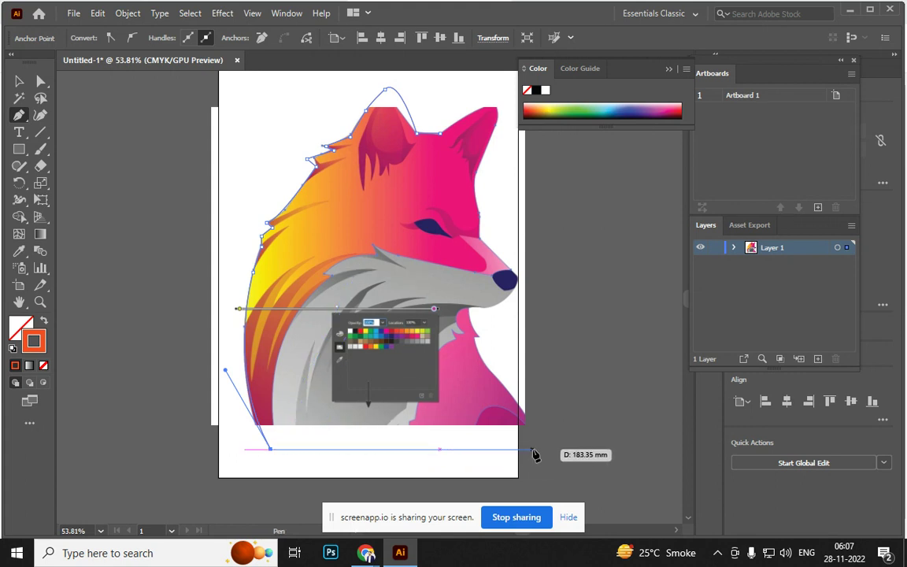
pyautogui.click(533, 449)
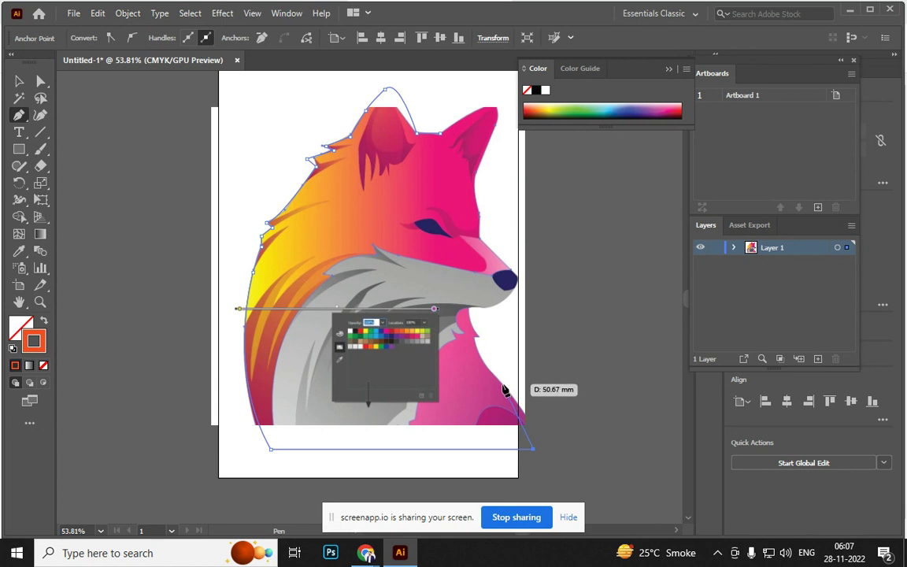
pyautogui.moveTo(503, 384)
pyautogui.mouseDown()
pyautogui.moveTo(465, 359)
pyautogui.moveTo(464, 345)
pyautogui.moveTo(477, 342)
pyautogui.mouseUp()
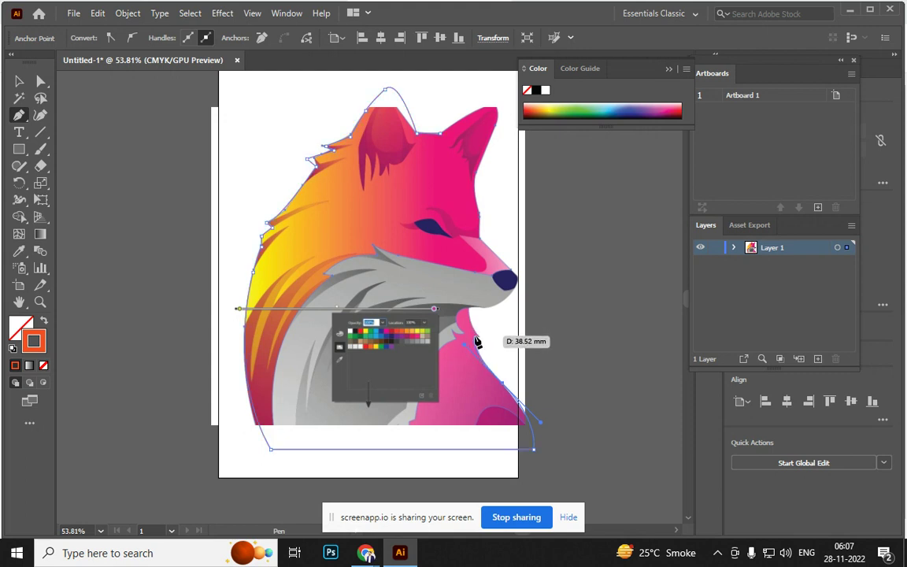
pyautogui.moveTo(477, 336); pyautogui.dragTo(471, 314)
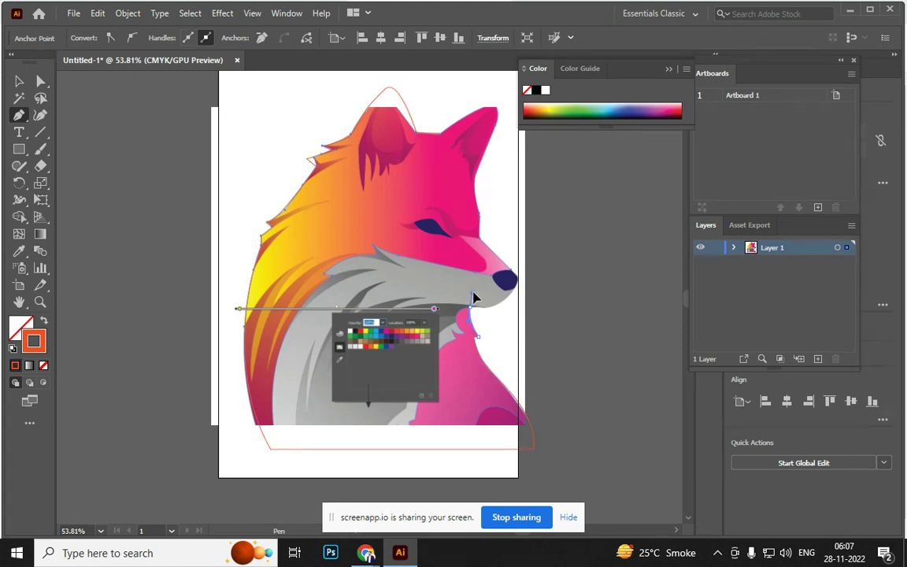
pyautogui.moveTo(471, 314); pyautogui.dragTo(520, 281)
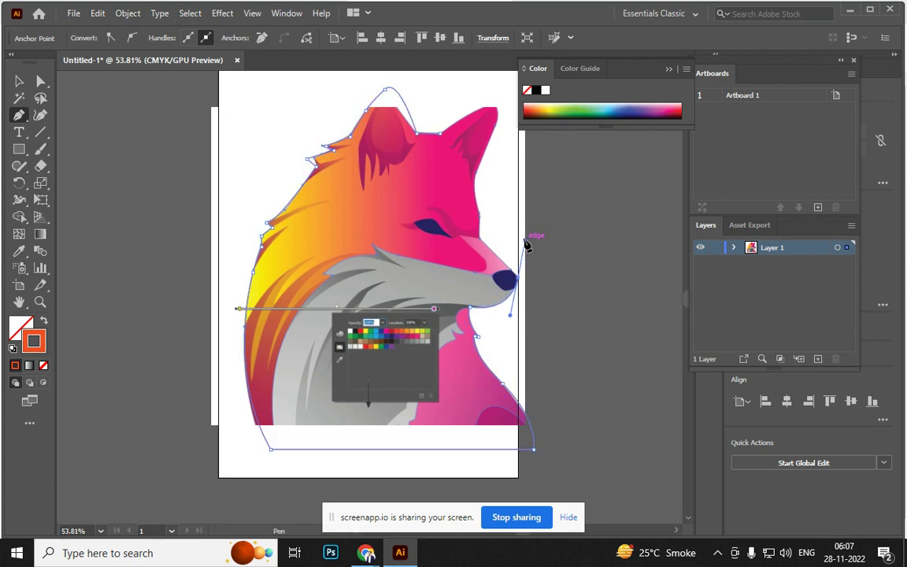
pyautogui.moveTo(520, 284)
pyautogui.mouseDown()
pyautogui.moveTo(481, 244)
pyautogui.moveTo(477, 176)
pyautogui.moveTo(500, 104)
pyautogui.mouseUp()
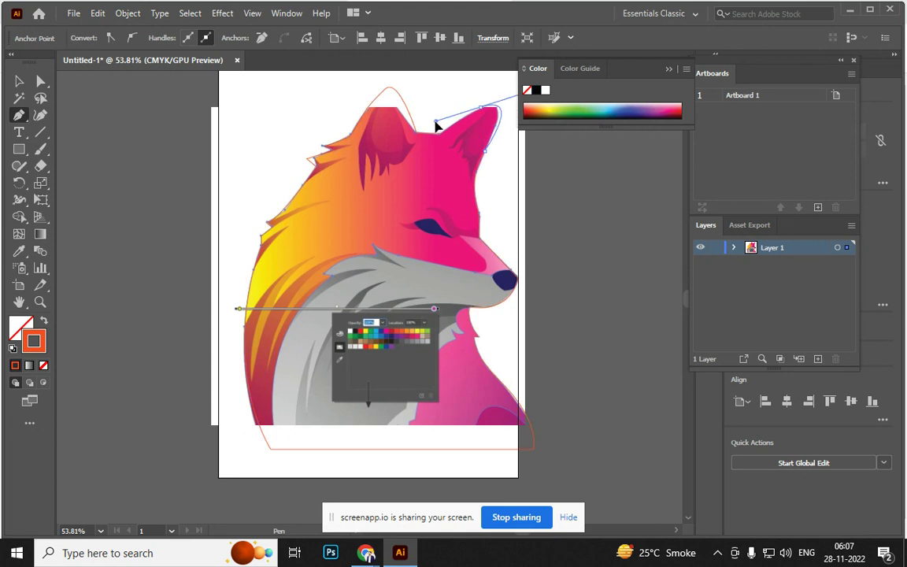
pyautogui.moveTo(439, 131)
pyautogui.mouseDown()
pyautogui.moveTo(469, 118)
pyautogui.moveTo(440, 146)
pyautogui.mouseUp()
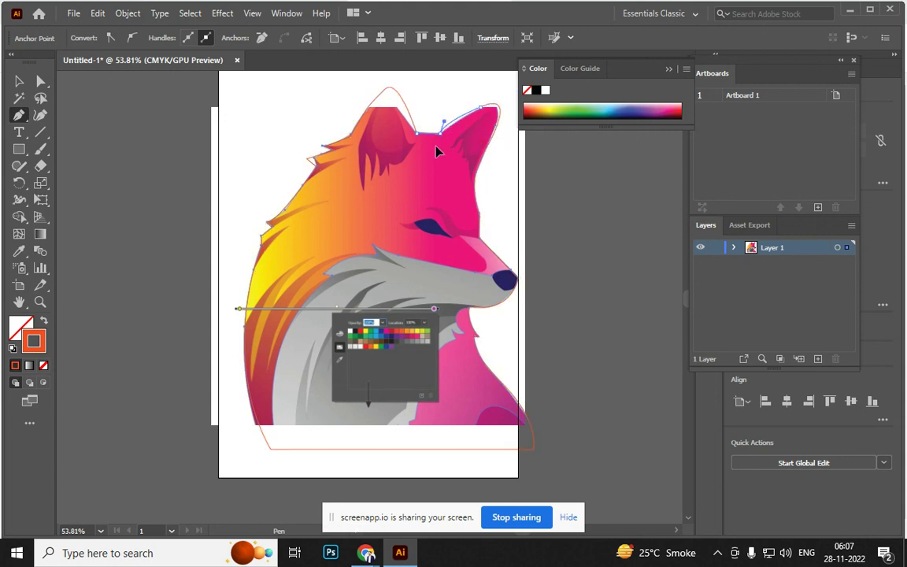
pyautogui.keyDown('ctrl'); pyautogui.click(438, 151); pyautogui.keyUp('ctrl')
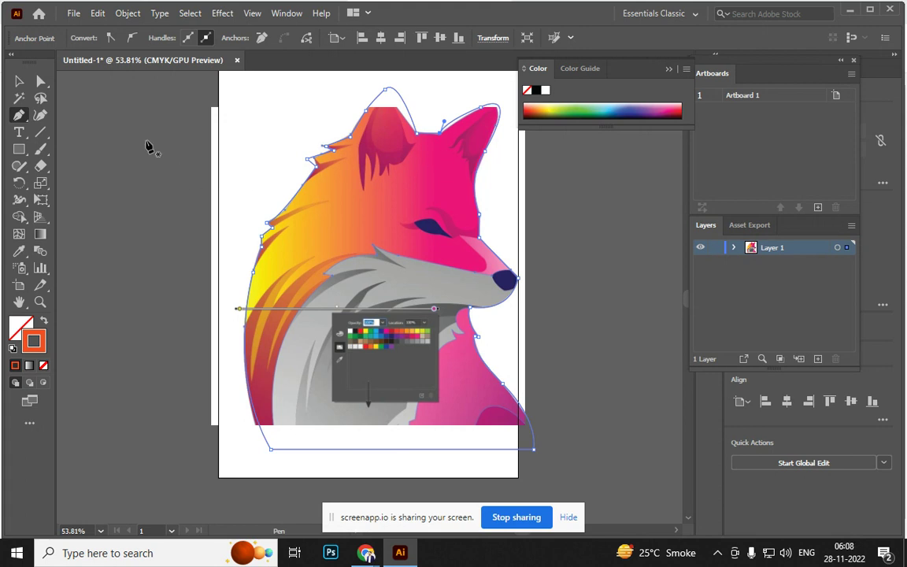
# Fill the selected fox outline with pink sampled from the artwork using the Eyedropper
pyautogui.press('v')
pyautogui.click(167, 191)
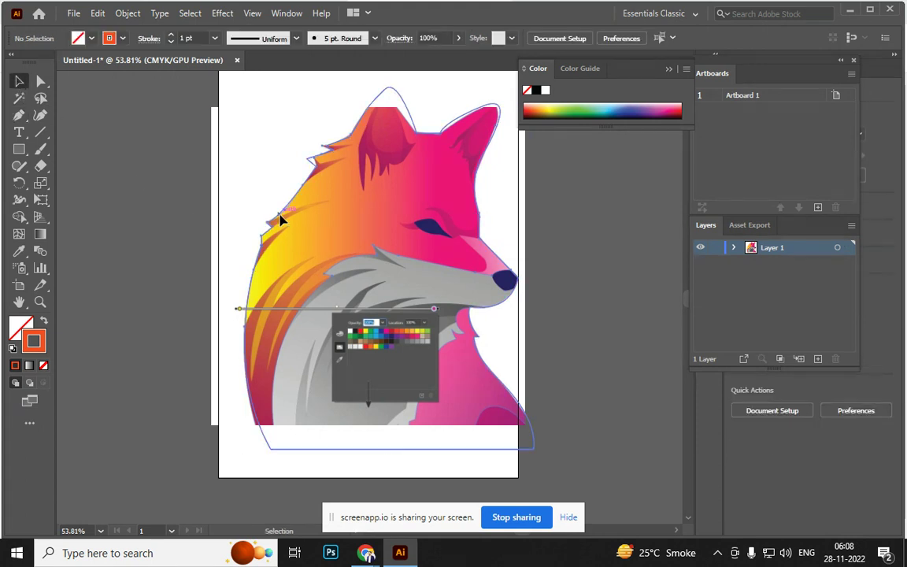
pyautogui.click(279, 223)
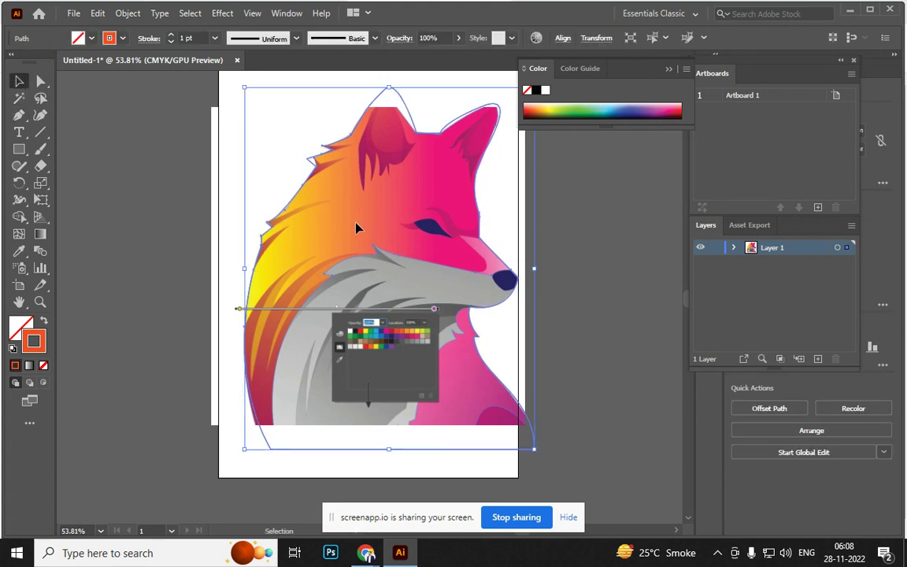
pyautogui.press('i')
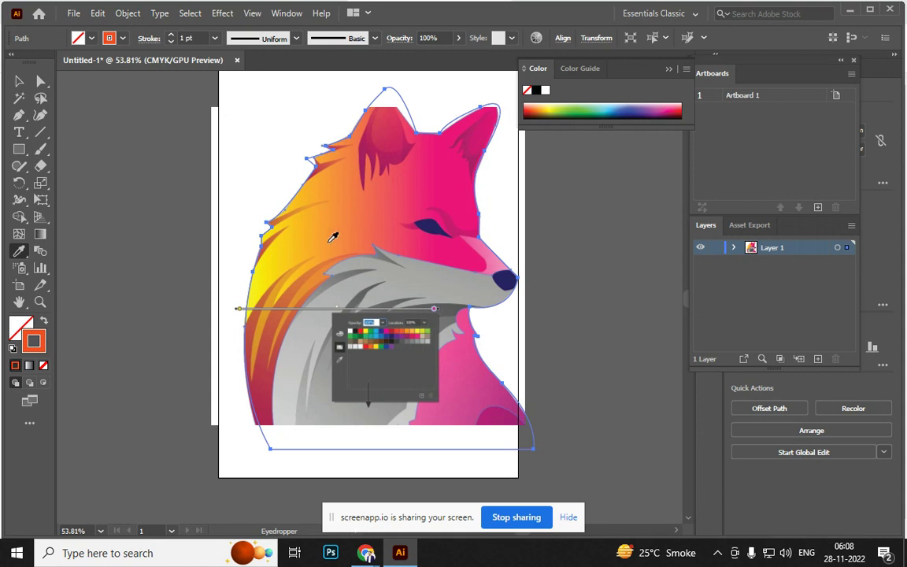
pyautogui.click(425, 202)
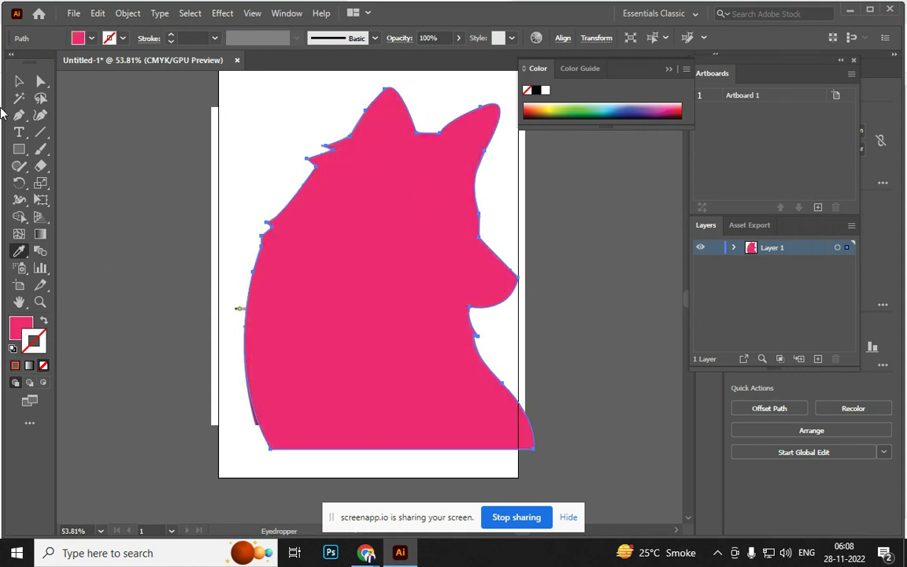
# Move the pink silhouette beside the reference fox and set the view to 50% zoom
pyautogui.click(19, 81)
pyautogui.moveTo(304, 333)
pyautogui.mouseDown()
pyautogui.moveTo(619, 327)
pyautogui.moveTo(569, 331)
pyautogui.mouseUp()
pyautogui.moveTo(490, 334); pyautogui.dragTo(273, 328)
pyautogui.press('a')
pyautogui.hotkey('ctrl', '-')
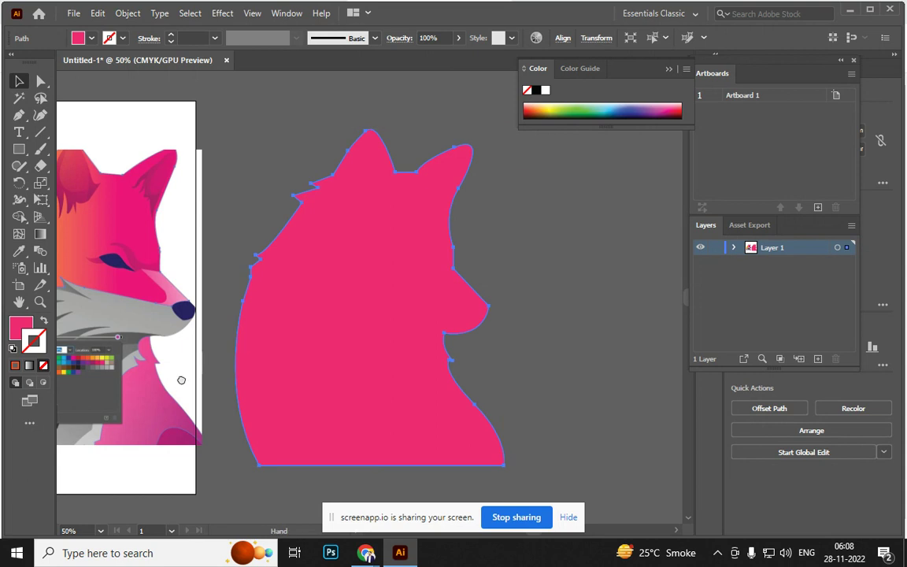
pyautogui.hotkey('ctrl', '=')
pyautogui.press('v')
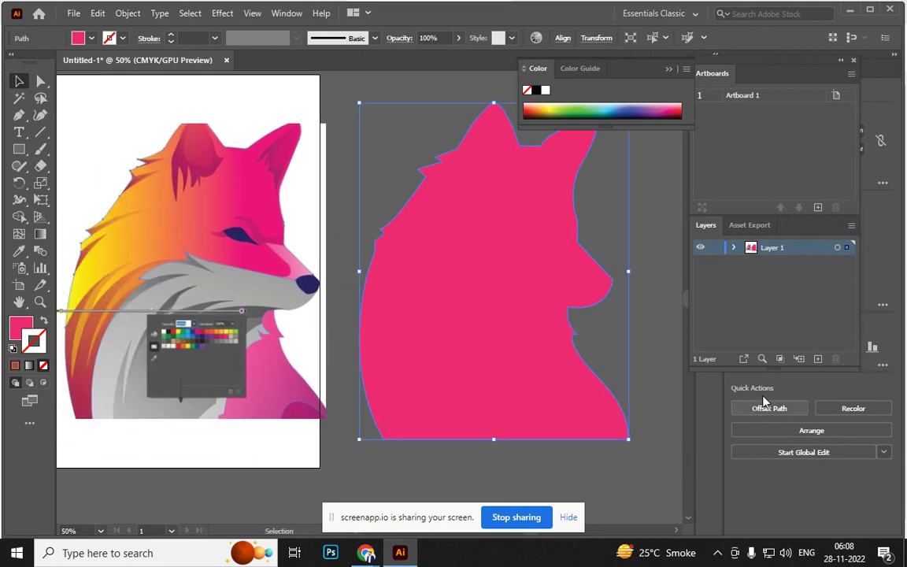
# Remove the silhouette's outline by setting its stroke to None
pyautogui.click(852, 60)
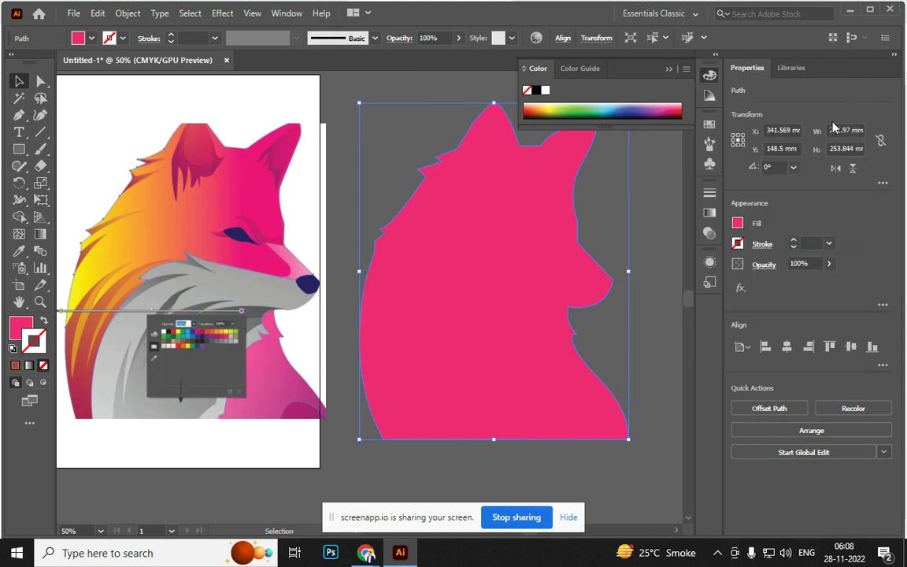
pyautogui.hotkey('ctrl', 'F9')
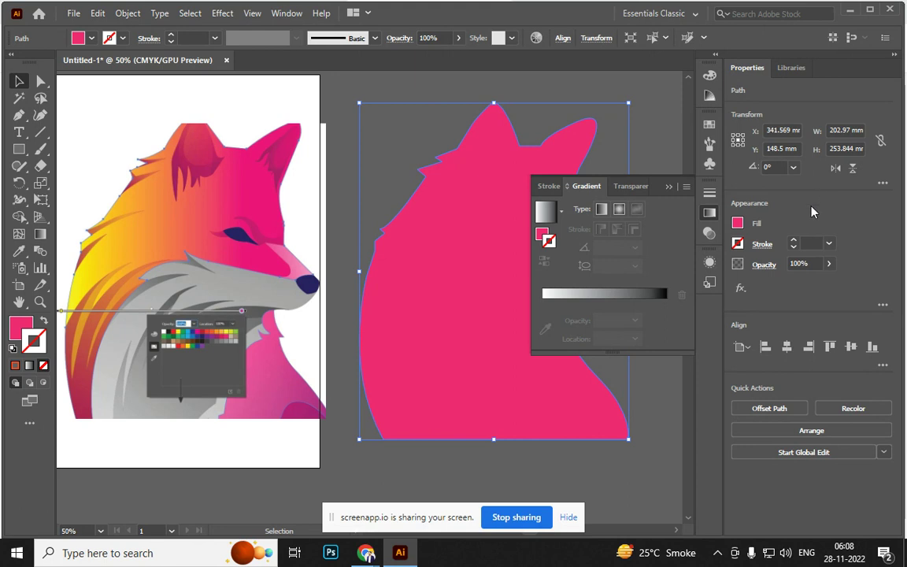
pyautogui.click(626, 304)
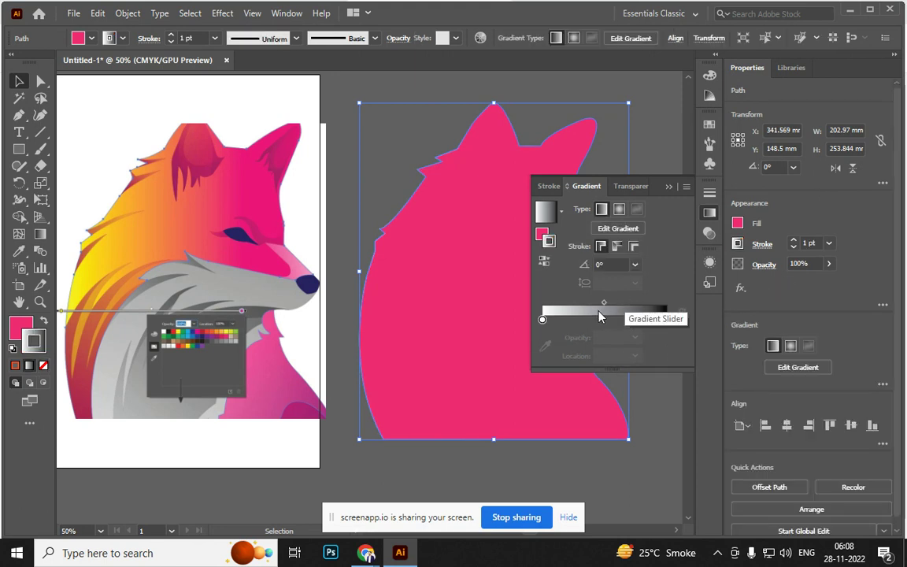
pyautogui.click(29, 337)
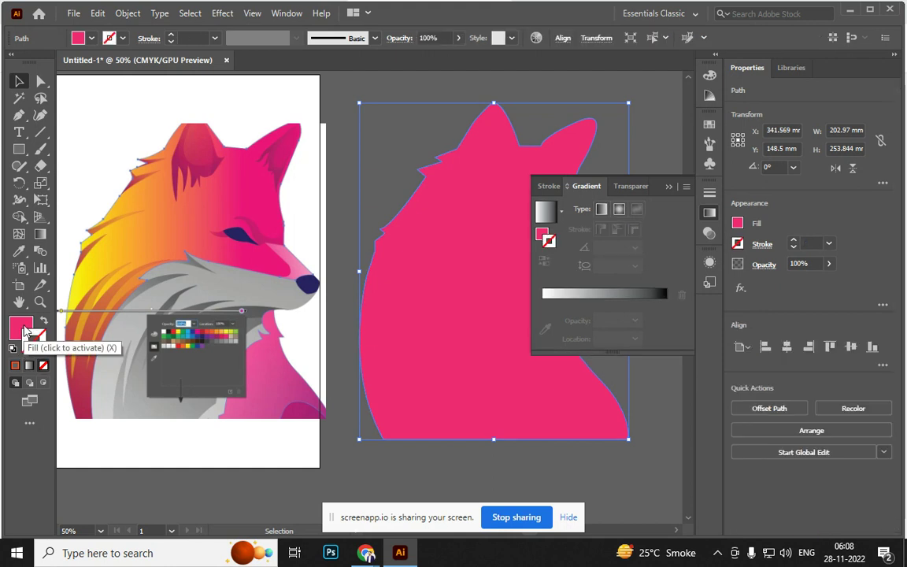
pyautogui.press('/')
# Give the fill a white-to-black gradient, then eyedrop pink from the reference fox's face
pyautogui.press('a')
pyautogui.hotkey('ctrl', 'F9')
pyautogui.click(568, 299)
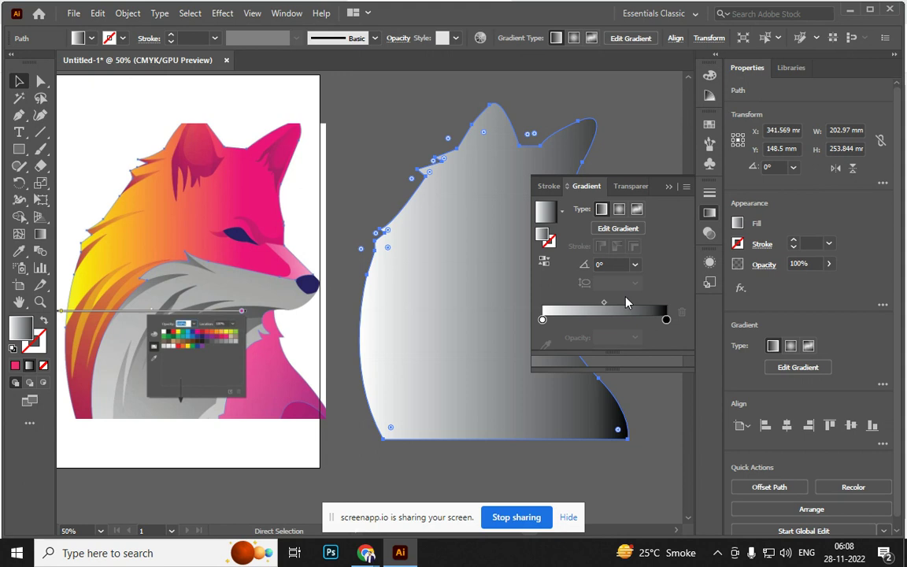
pyautogui.press('v')
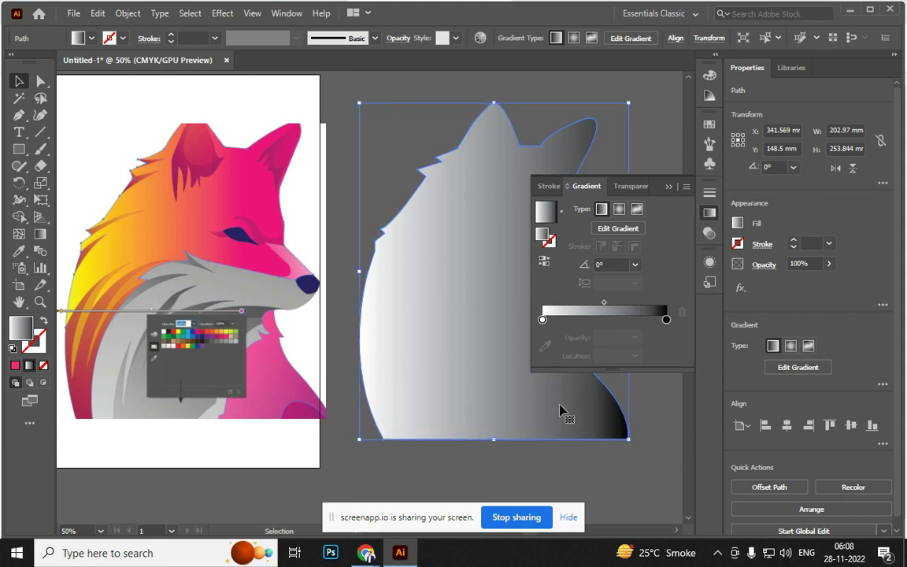
pyautogui.click(666, 321)
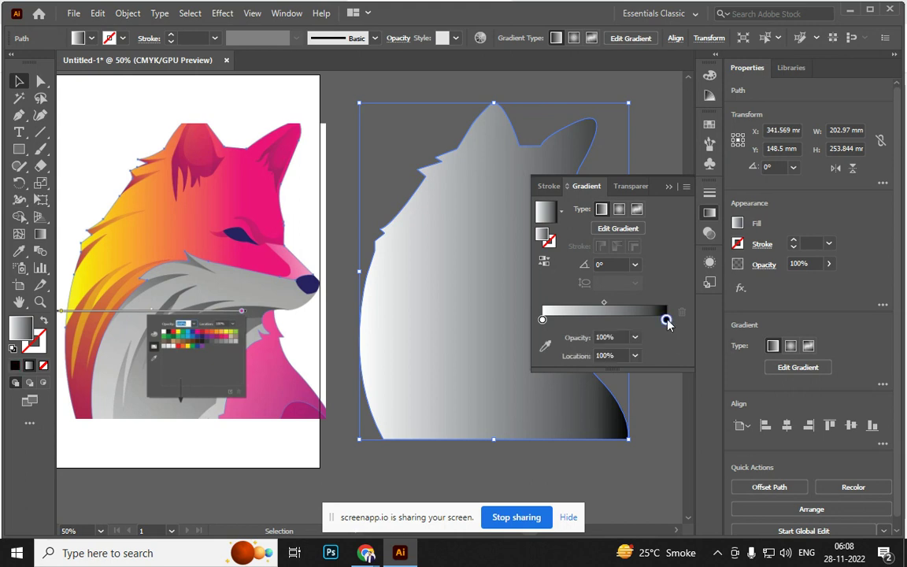
pyautogui.press('i')
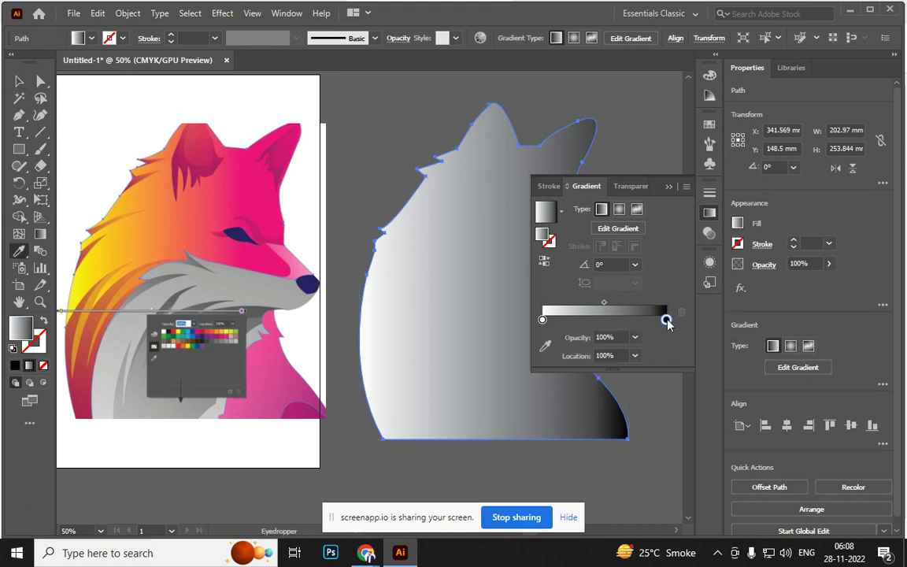
pyautogui.click(248, 248)
# Restore the gradient with face-pink end and yellow-fur start stops, adding a middle stop near 40%
pyautogui.press('v')
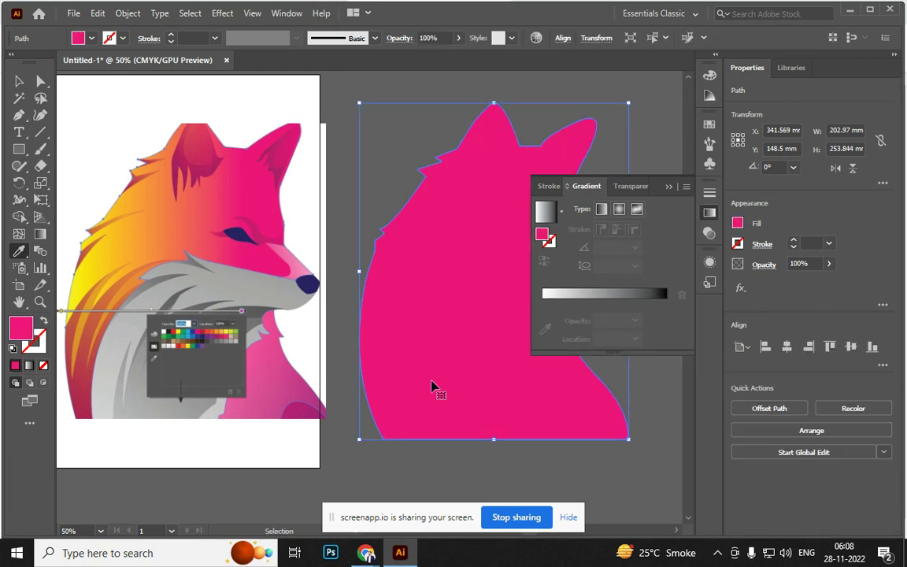
pyautogui.hotkey('ctrl', 'z')
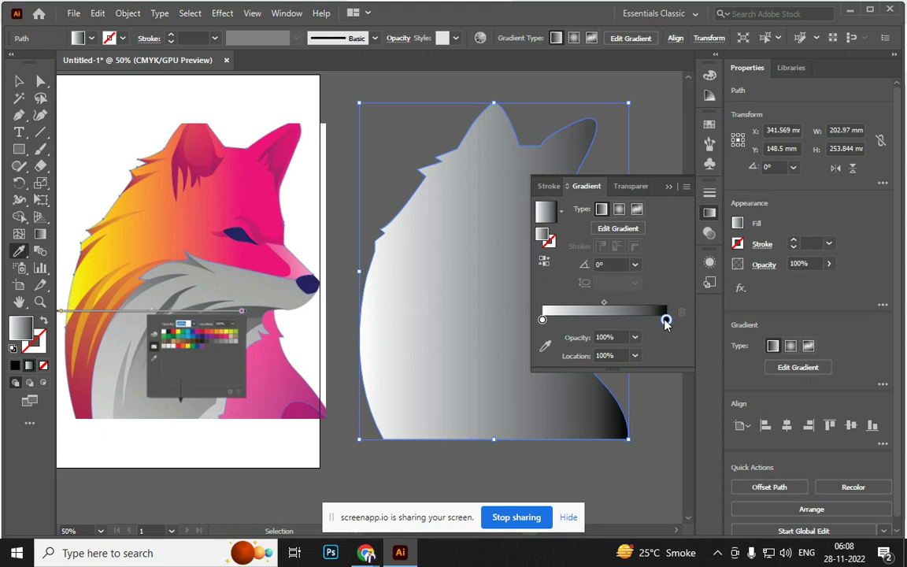
pyautogui.press('i')
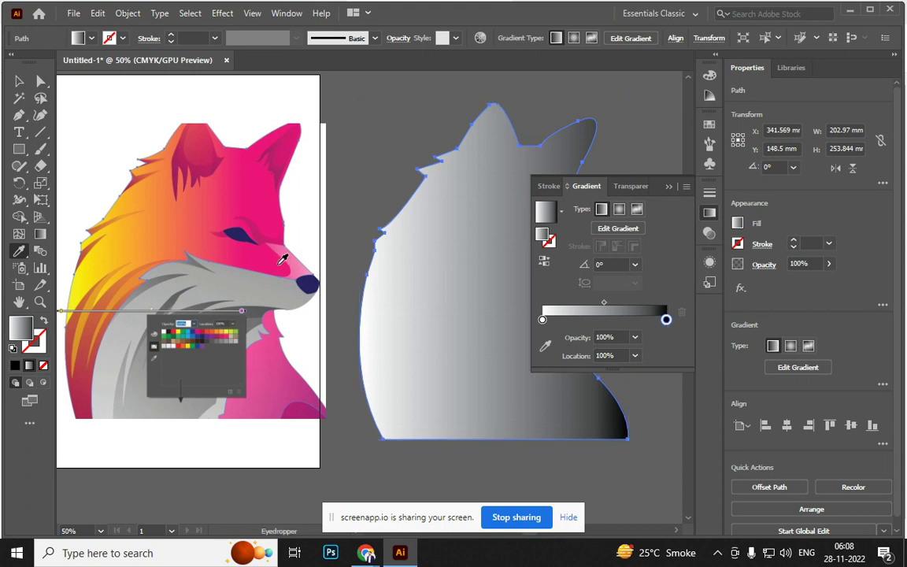
pyautogui.keyDown('shift'); pyautogui.click(279, 265); pyautogui.keyUp('shift')
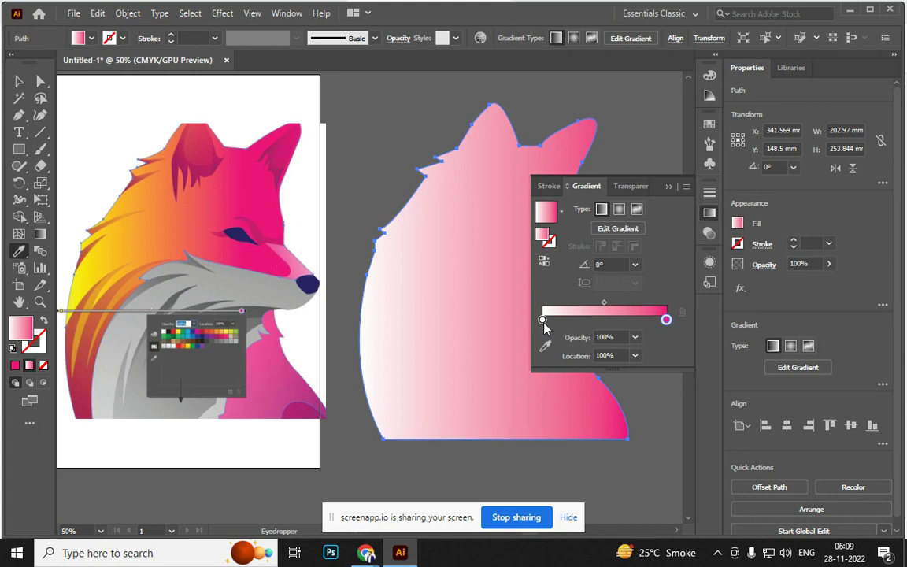
pyautogui.click(543, 319)
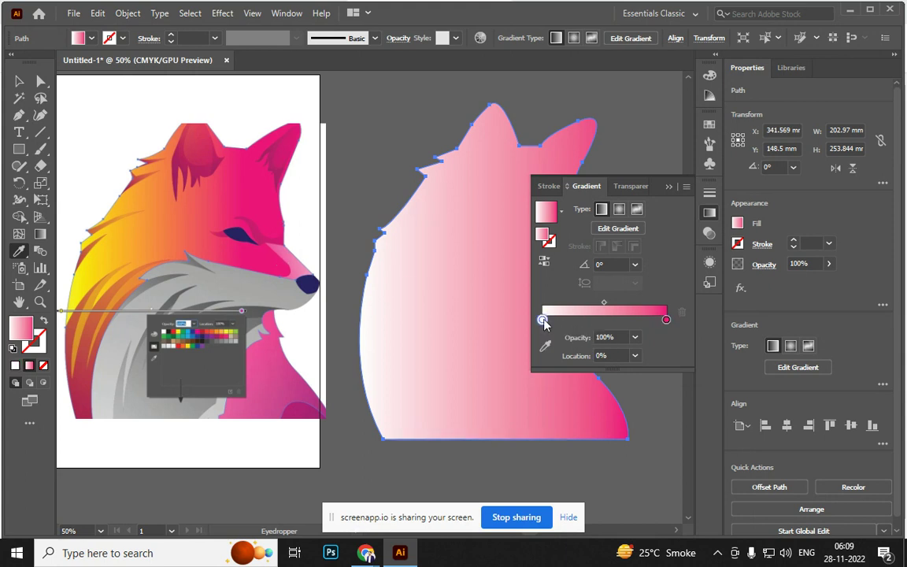
pyautogui.keyDown('shift'); pyautogui.click(91, 259); pyautogui.keyUp('shift')
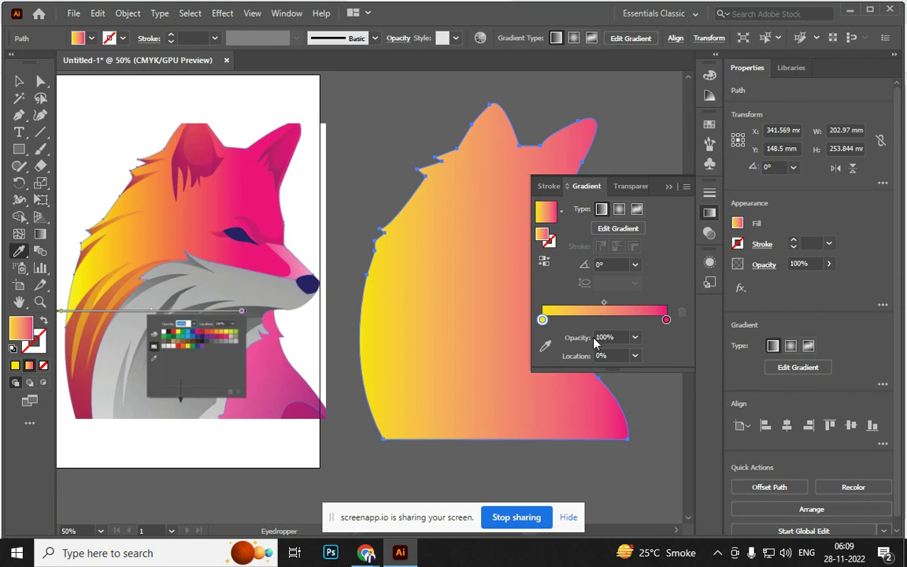
pyautogui.click(592, 318)
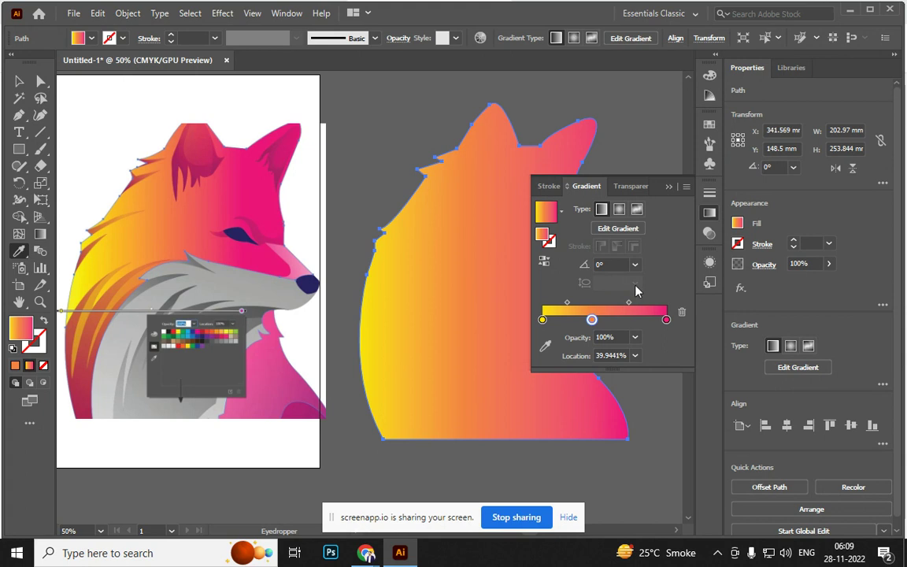
# Float the Gradient, Transparency and Stroke panels, and slide the middle stop to 17.4419%
pyautogui.moveTo(579, 193); pyautogui.dragTo(638, 127)
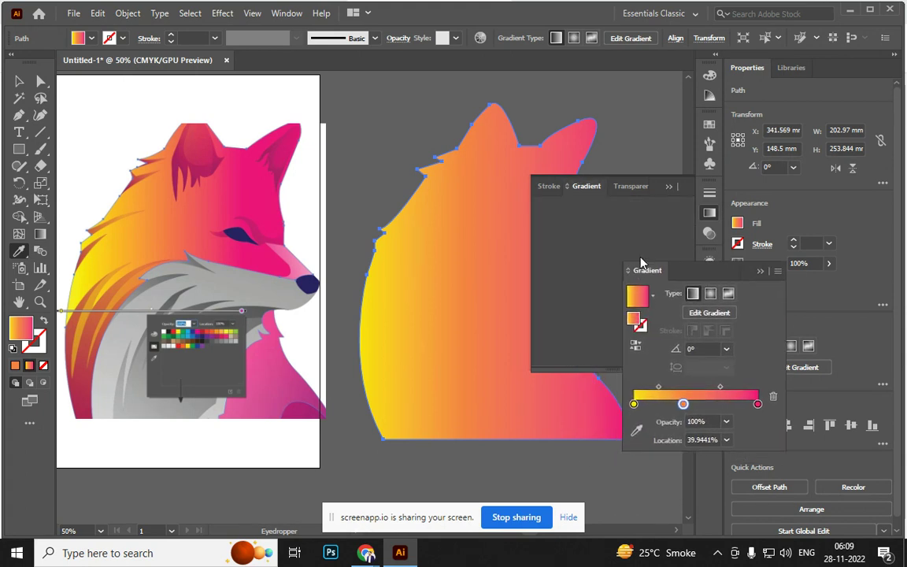
pyautogui.moveTo(575, 186)
pyautogui.mouseDown()
pyautogui.moveTo(599, 206)
pyautogui.moveTo(658, 360)
pyautogui.moveTo(714, 365)
pyautogui.mouseUp()
pyautogui.moveTo(596, 186)
pyautogui.mouseDown()
pyautogui.moveTo(682, 265)
pyautogui.moveTo(749, 295)
pyautogui.mouseUp()
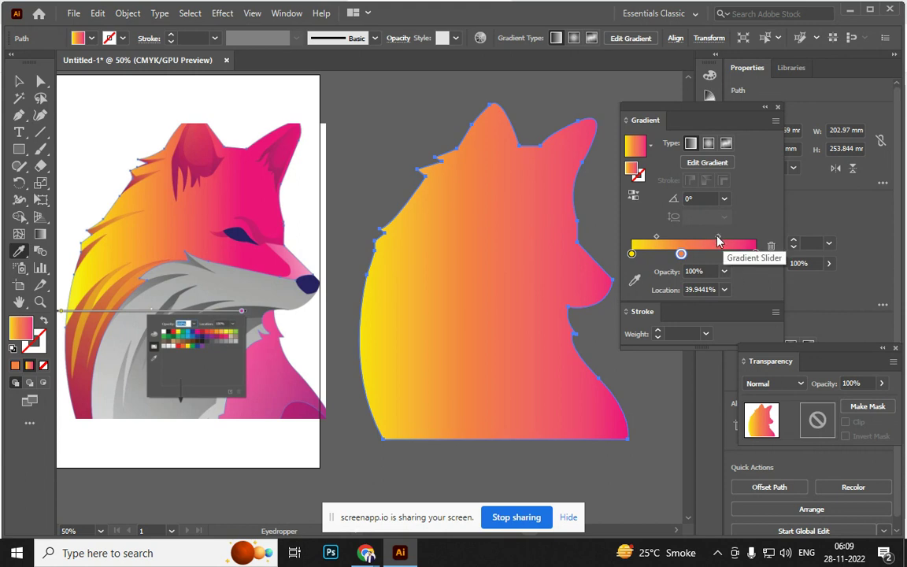
pyautogui.moveTo(717, 238); pyautogui.dragTo(693, 238)
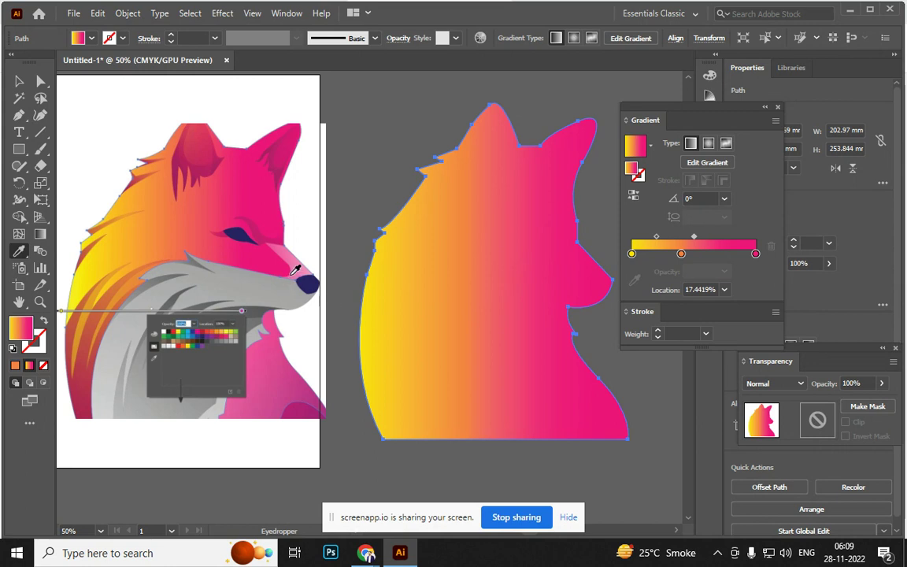
pyautogui.click(19, 81)
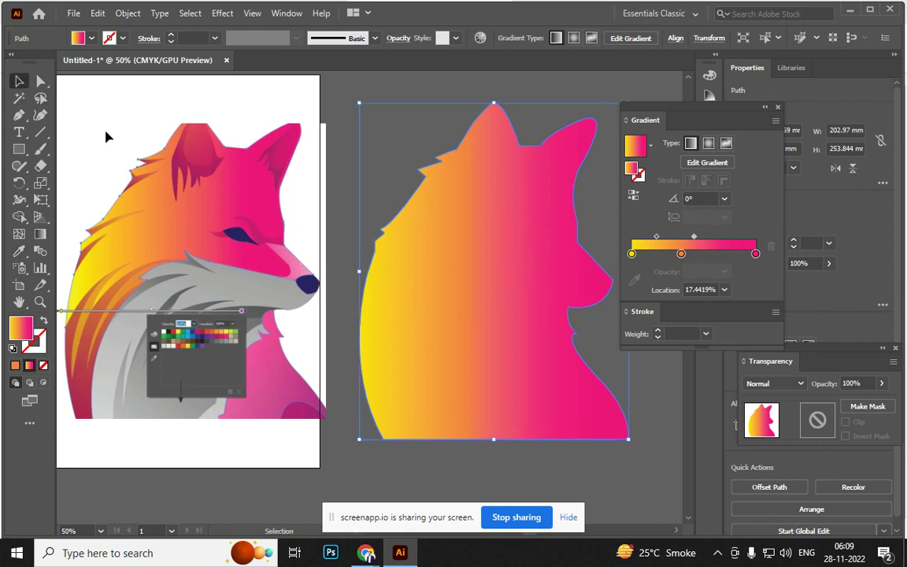
# Start an unfilled Pen path at the reference fox's nose along the top of the grey fur
pyautogui.moveTo(274, 294)
pyautogui.mouseDown()
pyautogui.moveTo(336, 270)
pyautogui.moveTo(415, 287)
pyautogui.mouseUp()
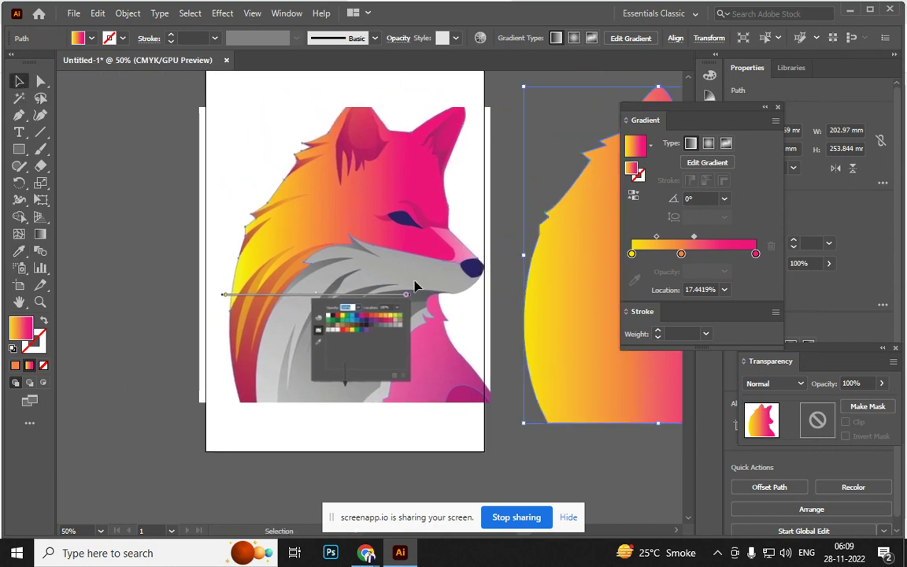
pyautogui.press('p')
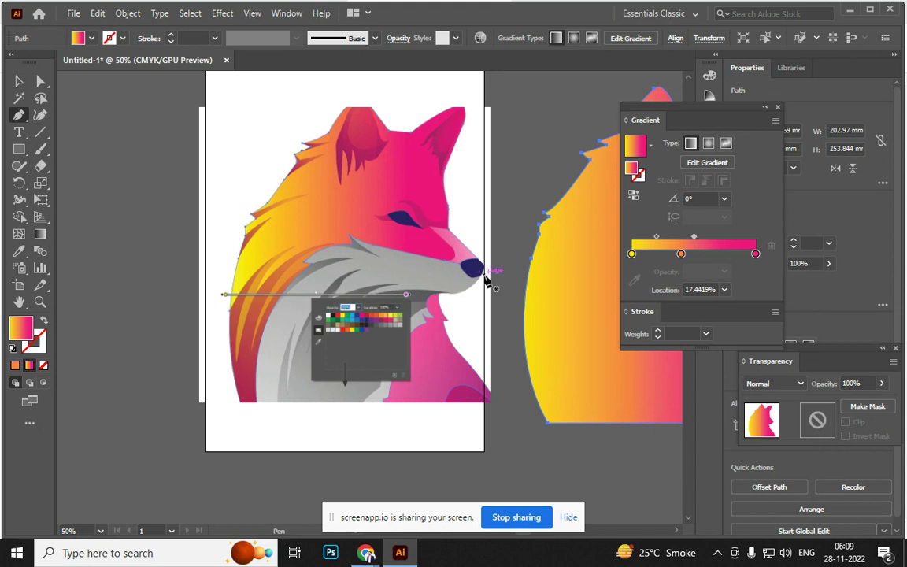
pyautogui.moveTo(483, 278); pyautogui.dragTo(459, 269)
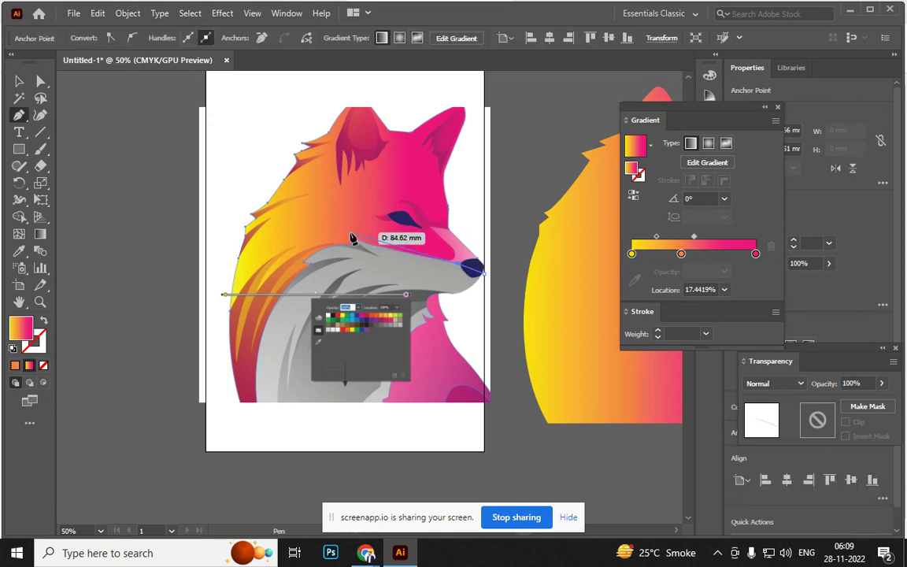
pyautogui.click(351, 241)
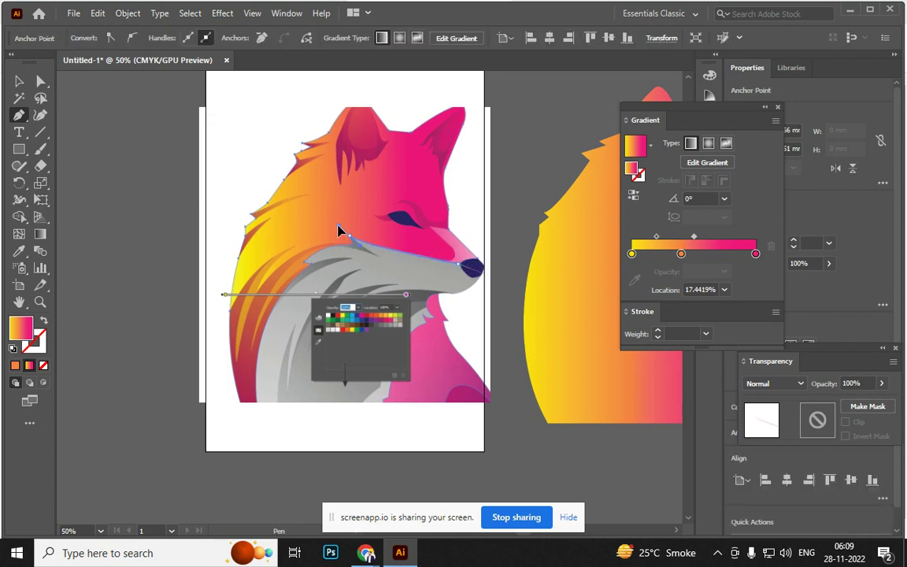
pyautogui.moveTo(338, 230); pyautogui.dragTo(354, 241)
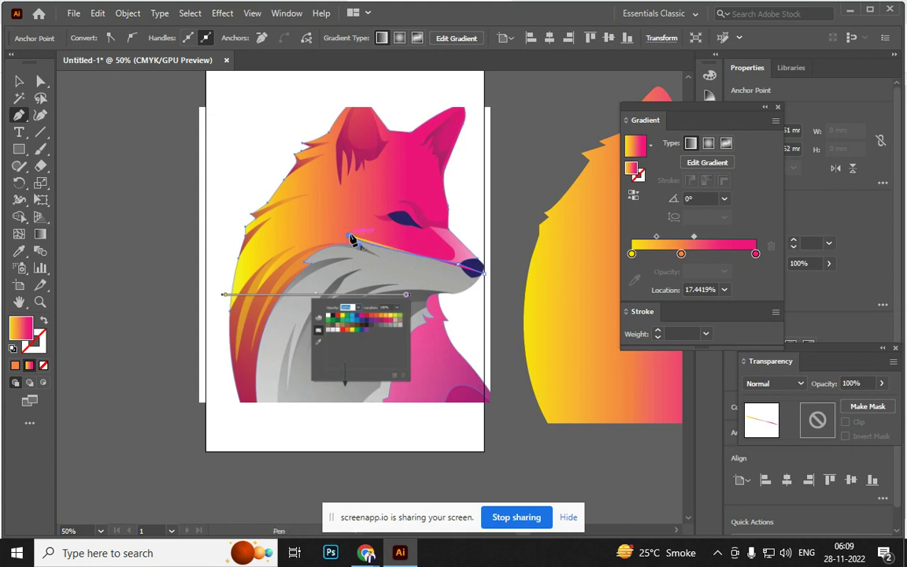
pyautogui.click(44, 322)
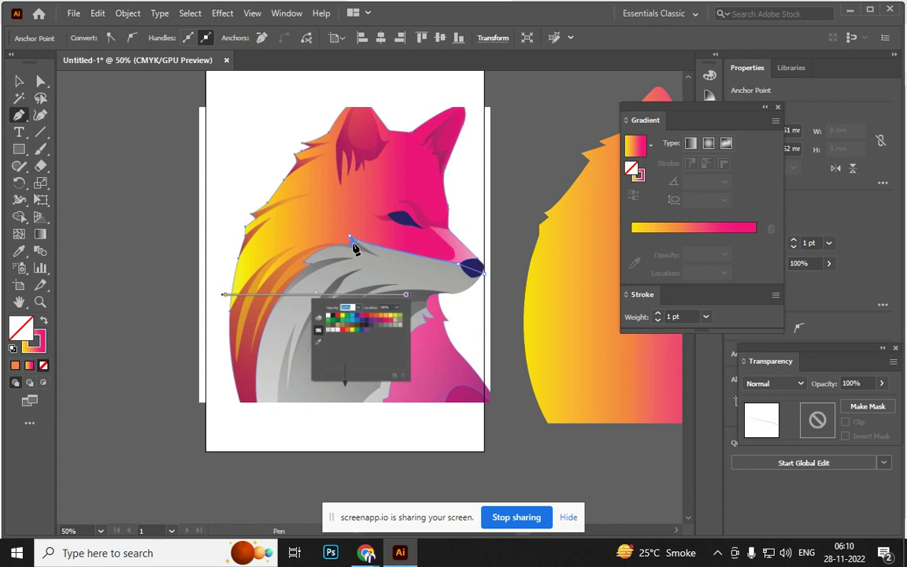
# Continue the path down the chest fur, along its bottom edge and back up to the nose
pyautogui.moveTo(303, 263)
pyautogui.mouseDown()
pyautogui.moveTo(295, 278)
pyautogui.moveTo(313, 270)
pyautogui.moveTo(299, 288)
pyautogui.mouseUp()
pyautogui.moveTo(254, 423); pyautogui.dragTo(261, 508)
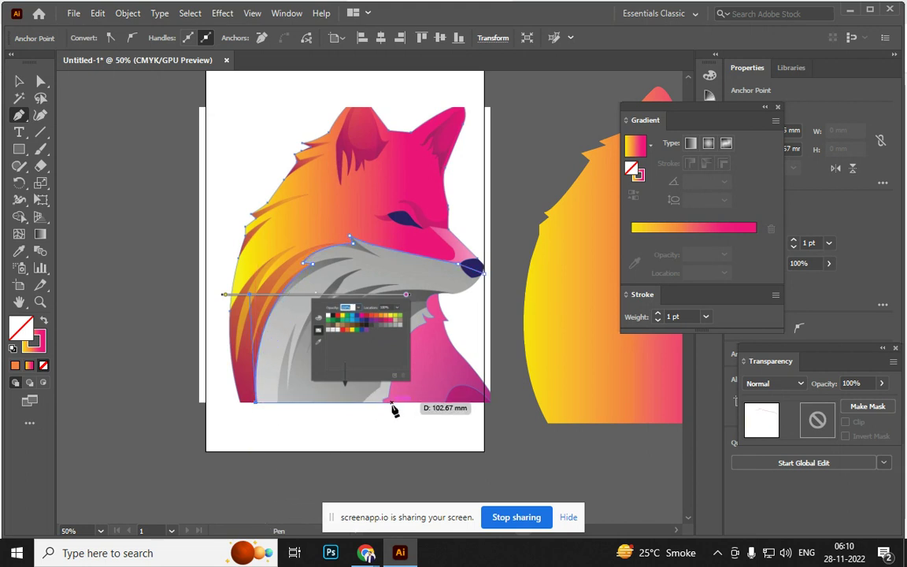
pyautogui.click(385, 402)
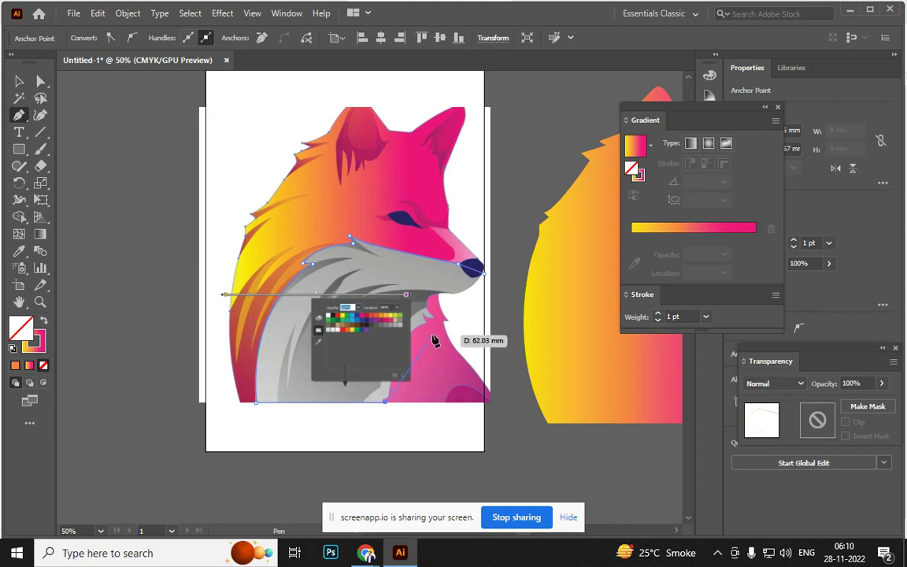
pyautogui.moveTo(430, 320)
pyautogui.mouseDown()
pyautogui.moveTo(455, 319)
pyautogui.moveTo(425, 318)
pyautogui.mouseUp()
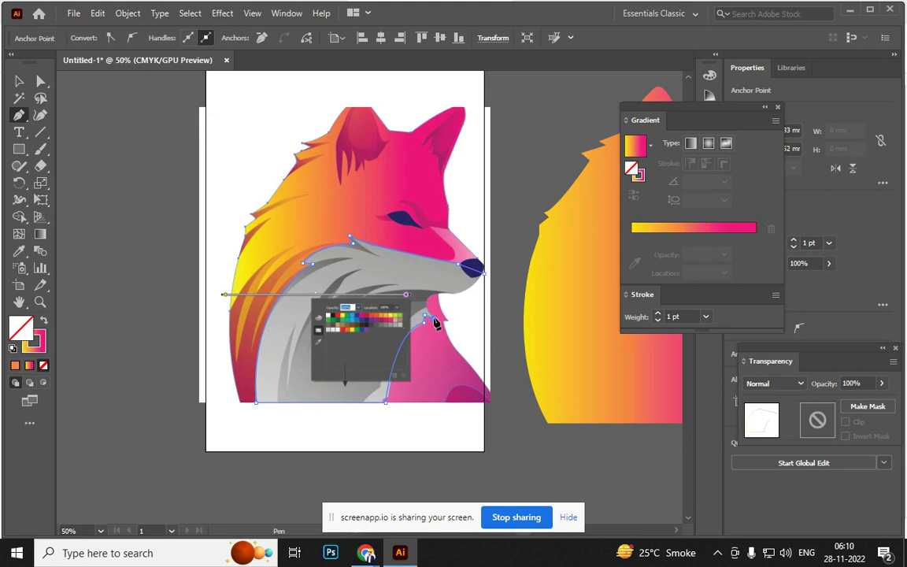
pyautogui.keyDown('ctrl'); pyautogui.click(445, 296); pyautogui.keyUp('ctrl')
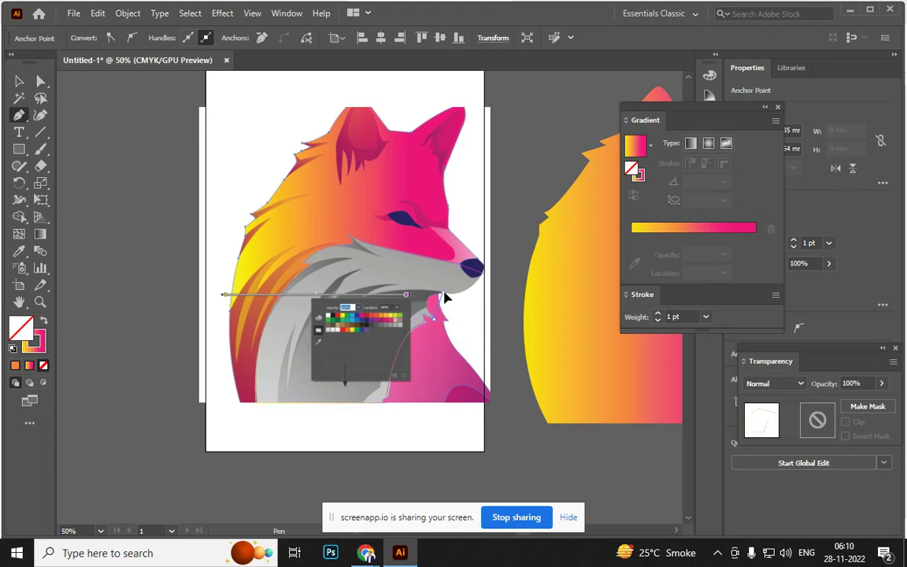
pyautogui.moveTo(476, 291); pyautogui.dragTo(488, 274)
pyautogui.click(489, 265)
pyautogui.keyDown('ctrl'); pyautogui.click(466, 297); pyautogui.keyUp('ctrl')
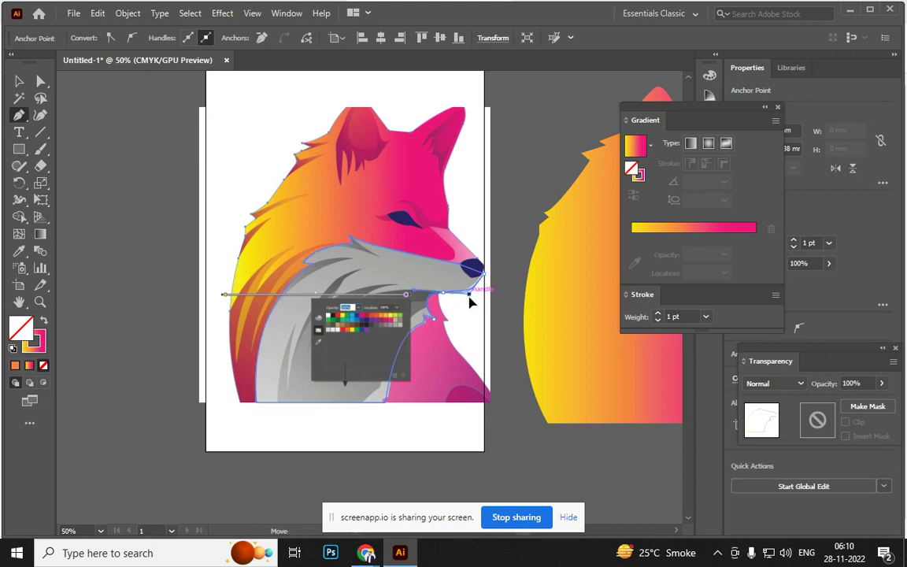
pyautogui.keyDown('ctrl'); pyautogui.click(470, 302); pyautogui.keyUp('ctrl')
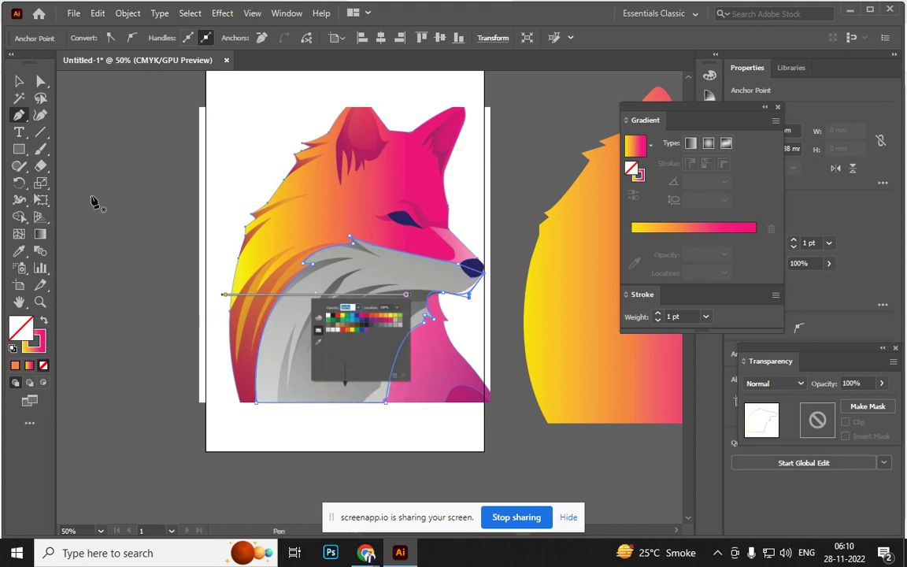
# Fill the fur path with the reference's grey and move it onto the vector fox
pyautogui.press('i')
pyautogui.click(394, 263)
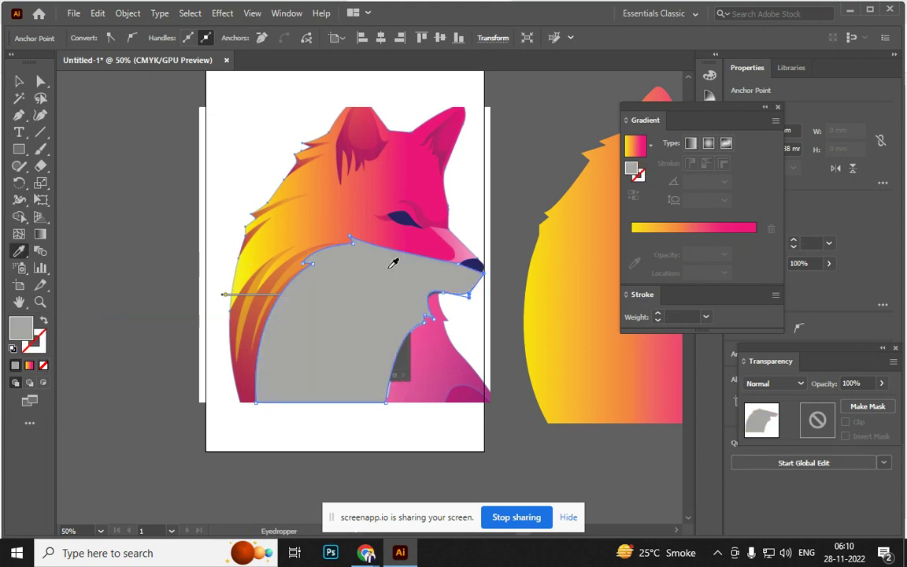
pyautogui.click(26, 83)
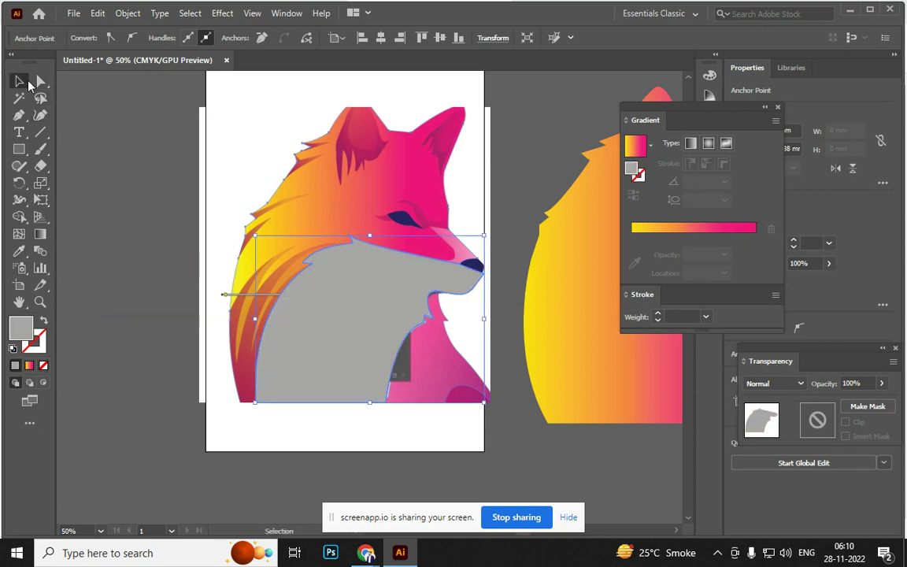
pyautogui.click(145, 197)
pyautogui.moveTo(314, 300)
pyautogui.mouseDown()
pyautogui.moveTo(435, 370)
pyautogui.moveTo(205, 390)
pyautogui.mouseUp()
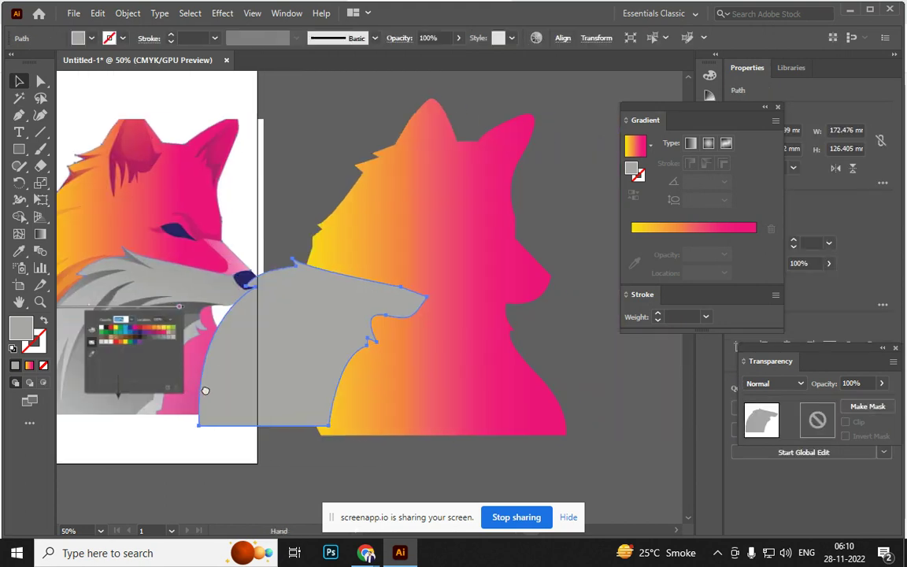
pyautogui.moveTo(285, 375); pyautogui.dragTo(409, 355)
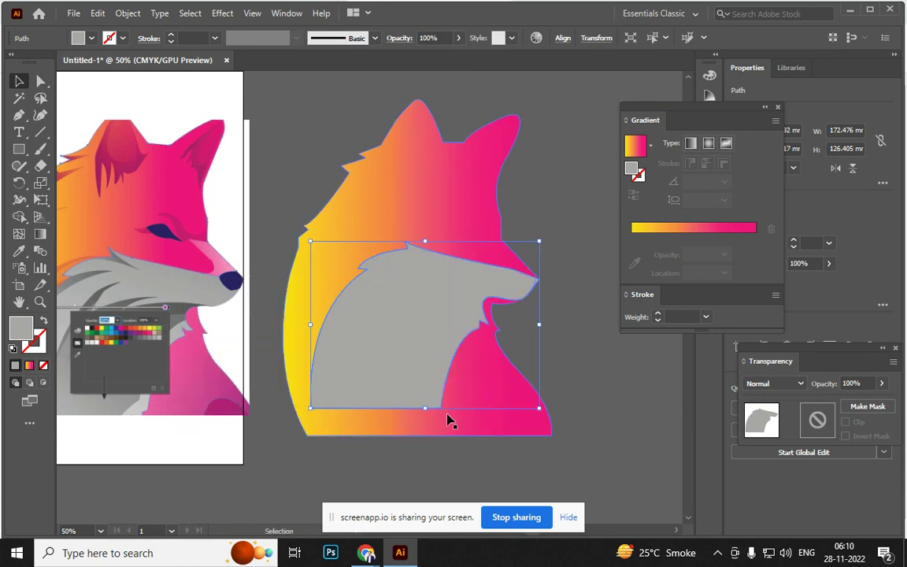
# Pull the grey shape's bottom anchors to the fox's base and adjust the point near the snout
pyautogui.press('a')
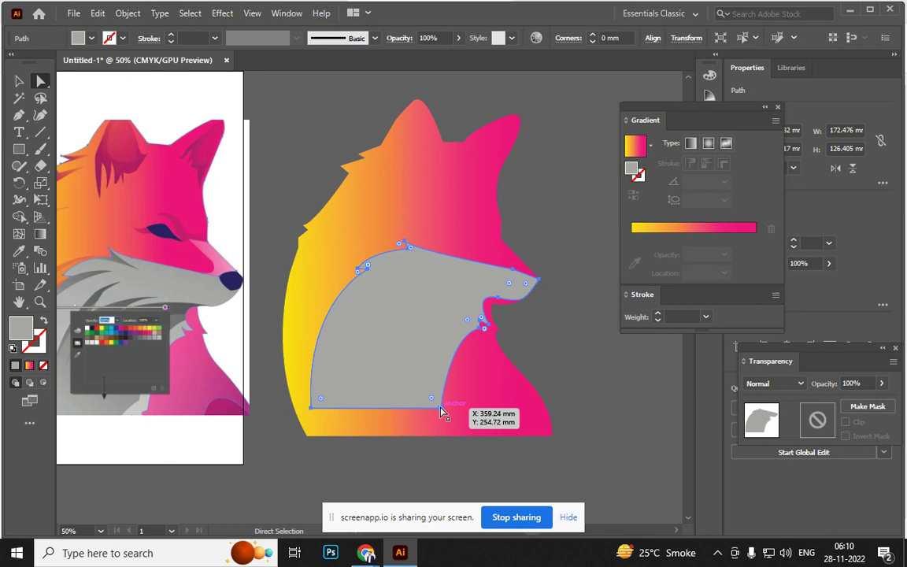
pyautogui.moveTo(441, 411); pyautogui.dragTo(451, 431)
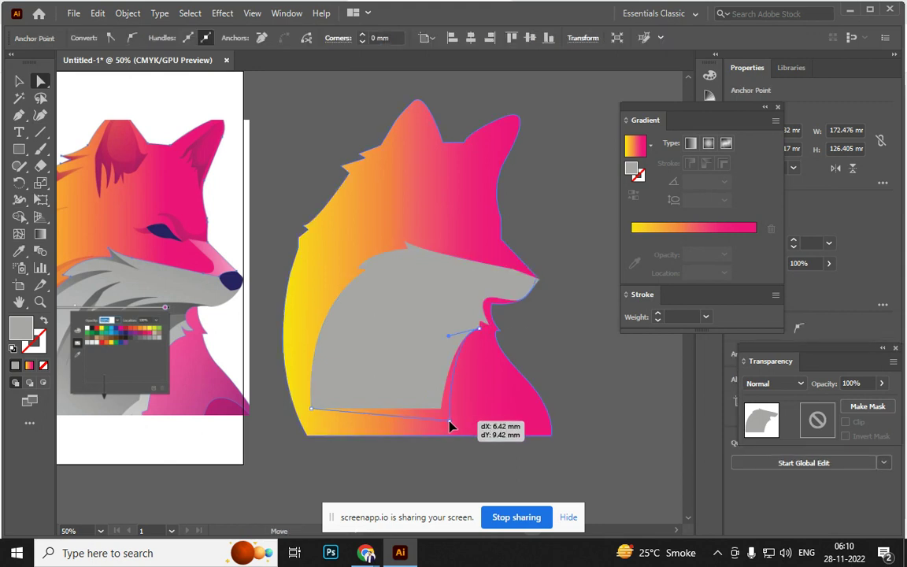
pyautogui.moveTo(450, 432); pyautogui.dragTo(441, 427)
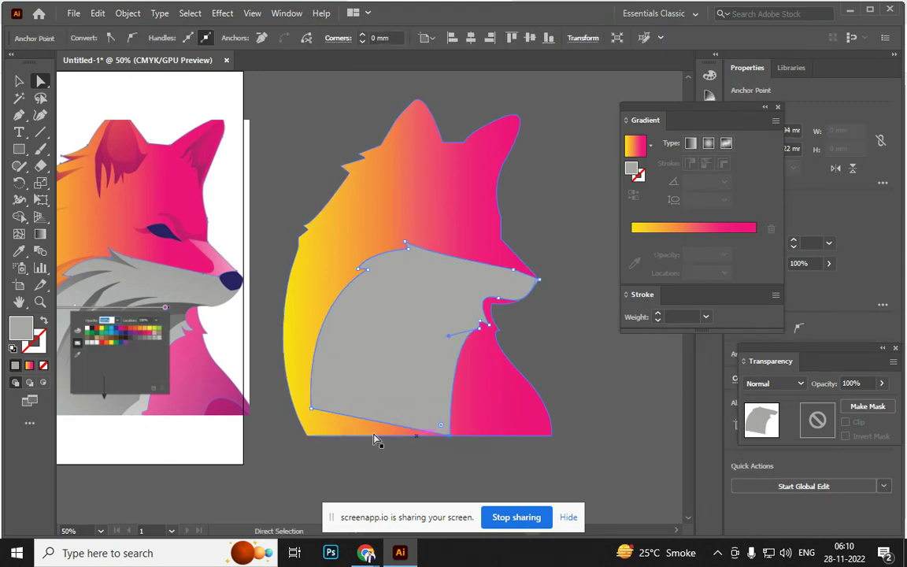
pyautogui.moveTo(310, 410); pyautogui.dragTo(307, 433)
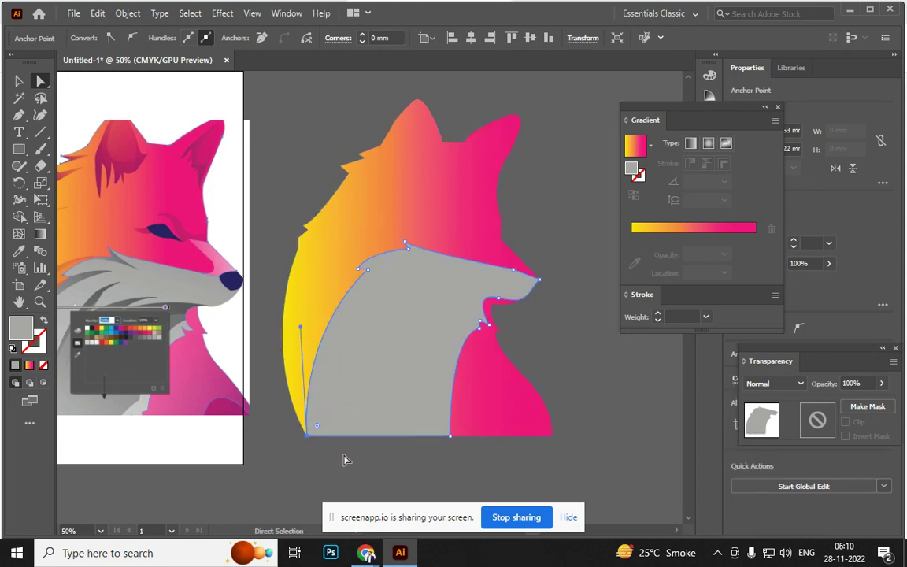
pyautogui.click(337, 453)
pyautogui.keyDown('alt'); pyautogui.scroll(-2, 336, 453); pyautogui.keyUp('alt')
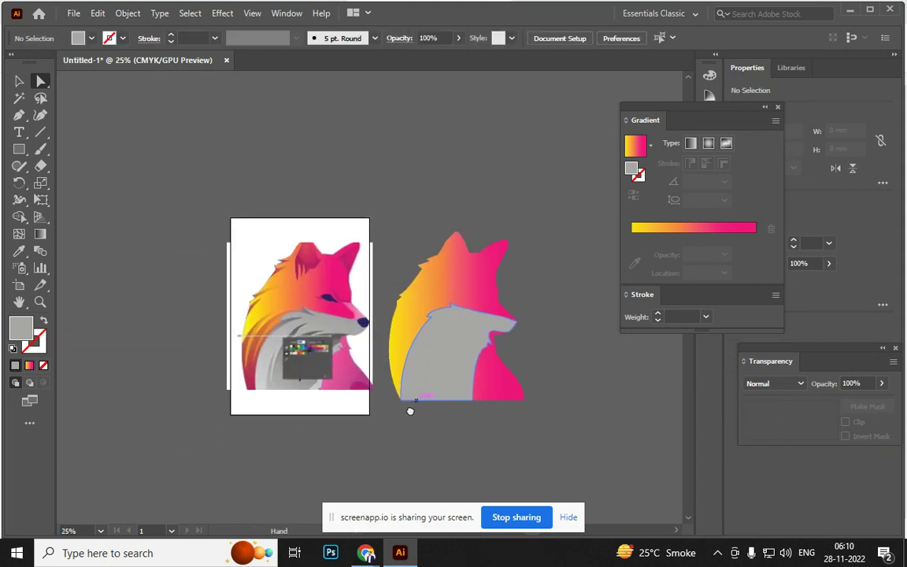
pyautogui.moveTo(327, 451); pyautogui.dragTo(381, 409)
pyautogui.moveTo(467, 328); pyautogui.dragTo(479, 318)
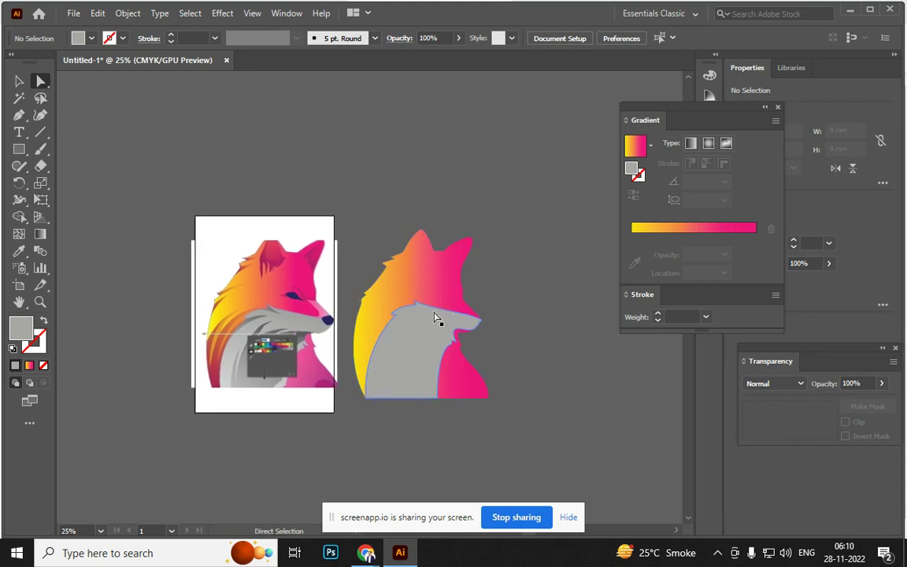
pyautogui.click(445, 337)
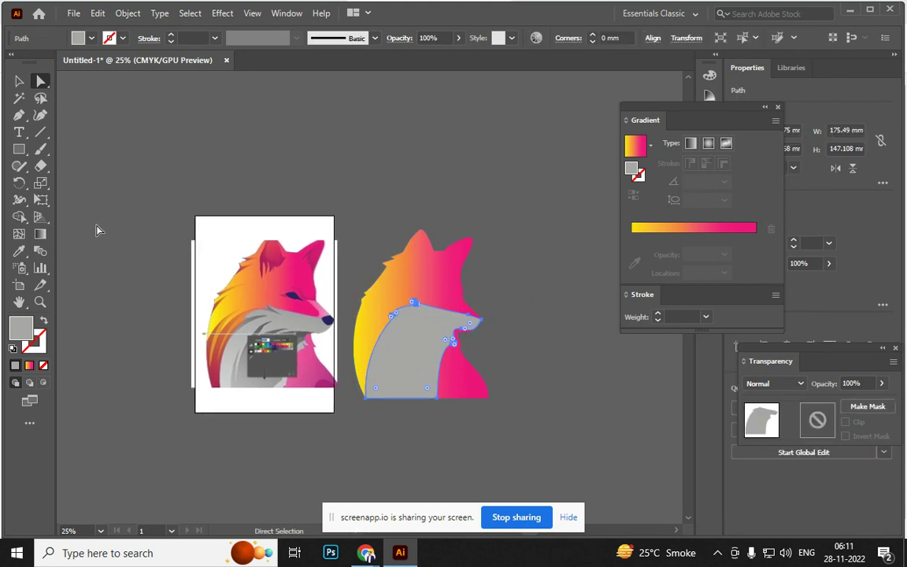
pyautogui.click(19, 81)
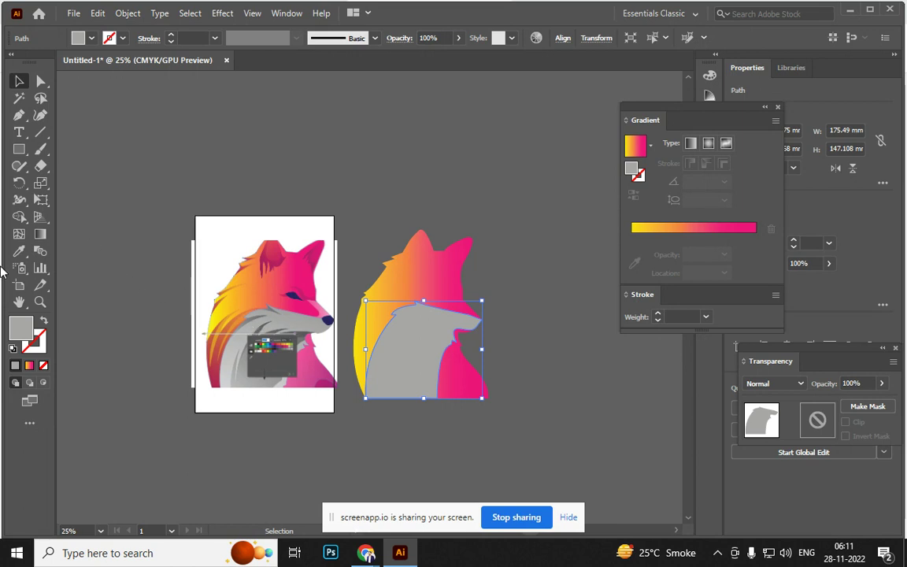
# Zoom in, check the fox reference in the browser, and bring the reference fox into view
pyautogui.hotkey('ctrl', '+')
pyautogui.hotkey('ctrl', '+')
pyautogui.hotkey('alt', 'Tab')
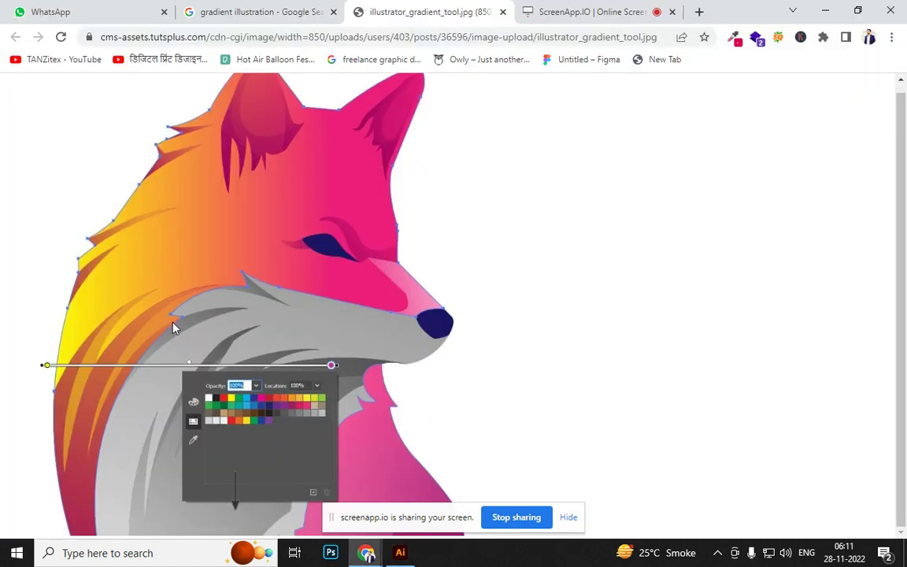
pyautogui.hotkey('alt', 'Tab')
pyautogui.moveTo(176, 299); pyautogui.dragTo(467, 328)
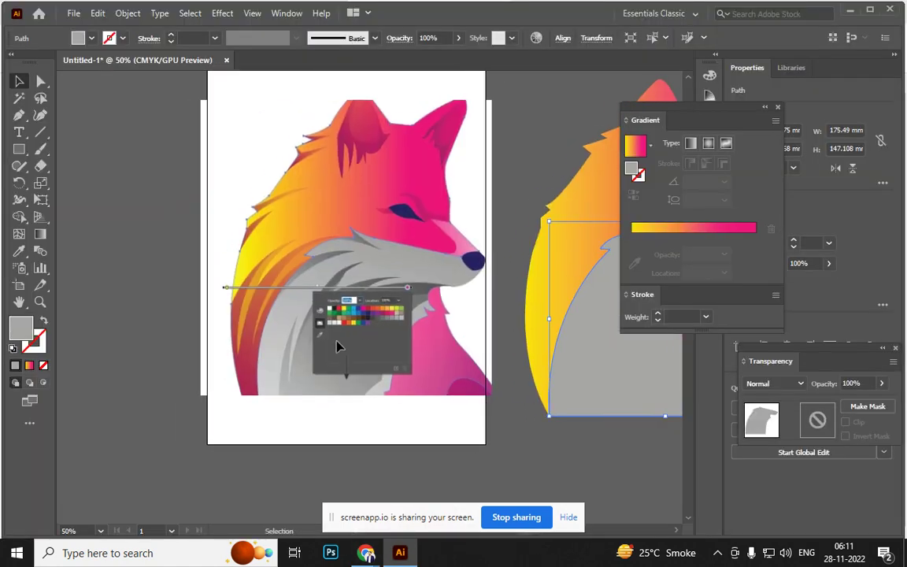
# Draw a curved fur streak over the reference's grey fur and fill it with the darker grey
pyautogui.press('p')
pyautogui.click(357, 256)
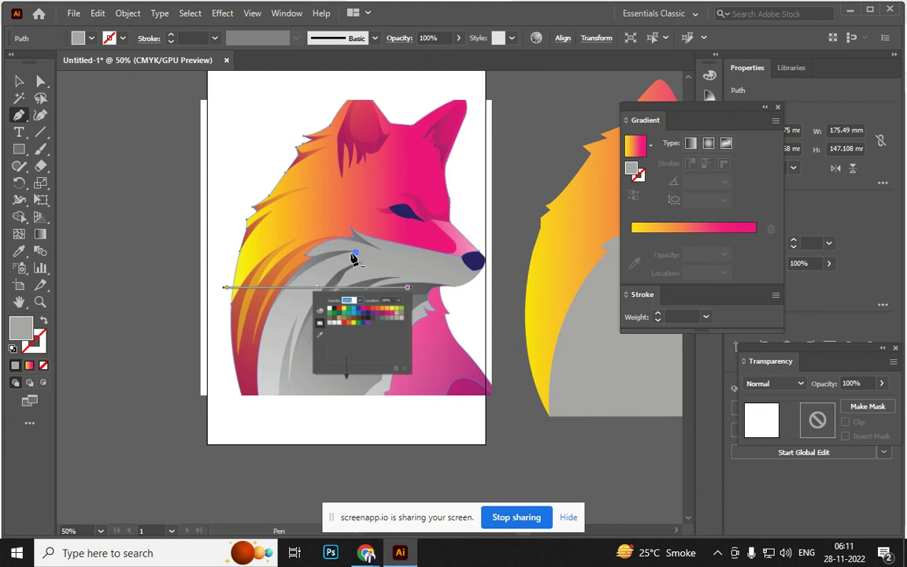
pyautogui.moveTo(275, 300); pyautogui.dragTo(249, 341)
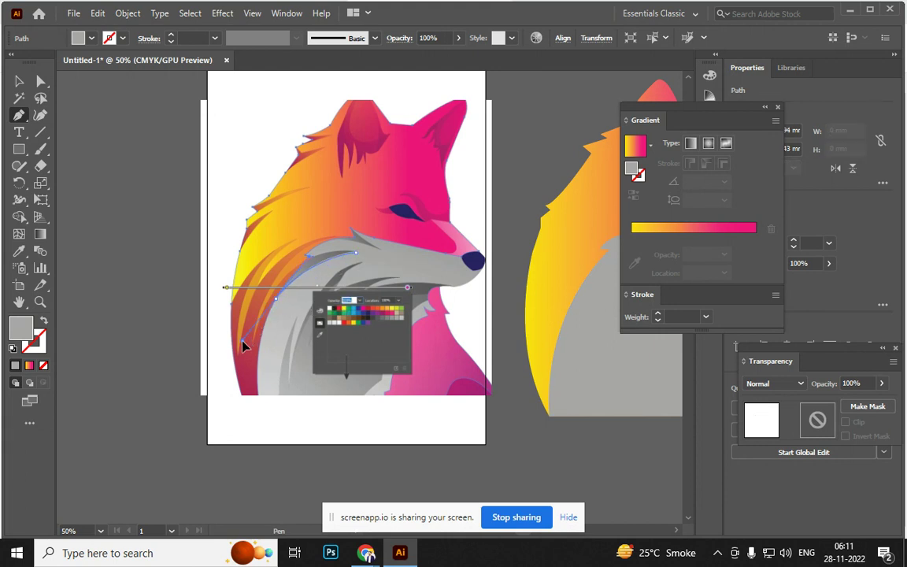
pyautogui.moveTo(242, 345); pyautogui.dragTo(239, 348)
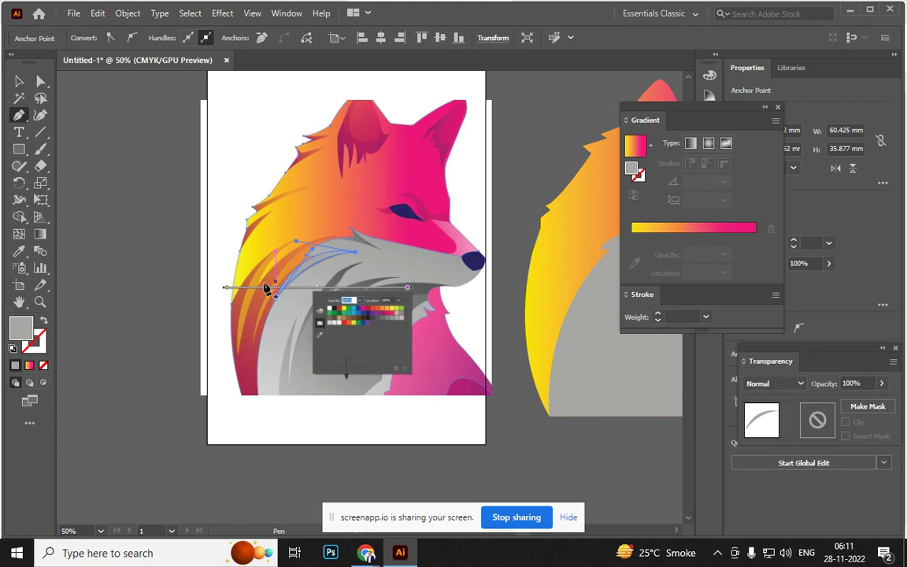
pyautogui.click(18, 81)
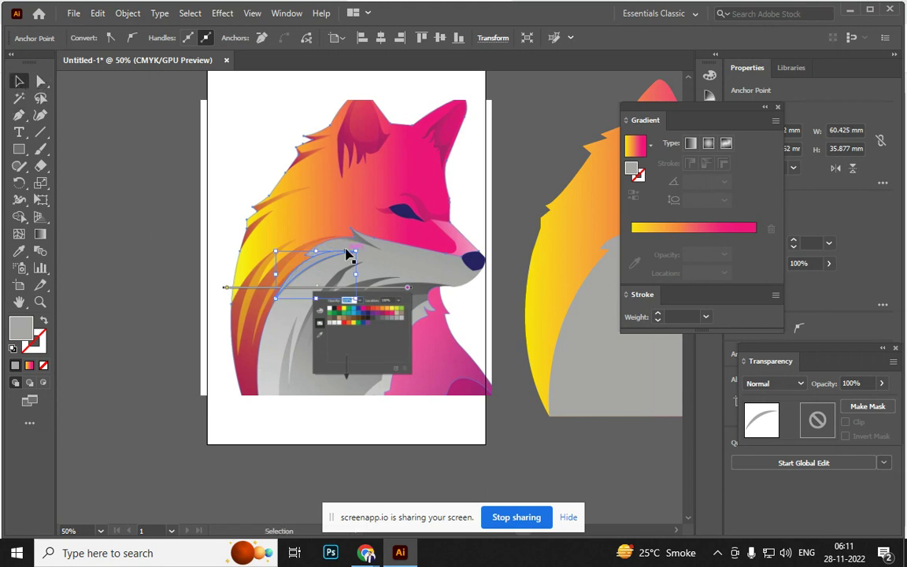
pyautogui.press('i')
pyautogui.click(430, 284)
# Move the dark grey streak onto the vector fox's grey chest and nudge it into place
pyautogui.click(19, 81)
pyautogui.moveTo(307, 269); pyautogui.dragTo(596, 277)
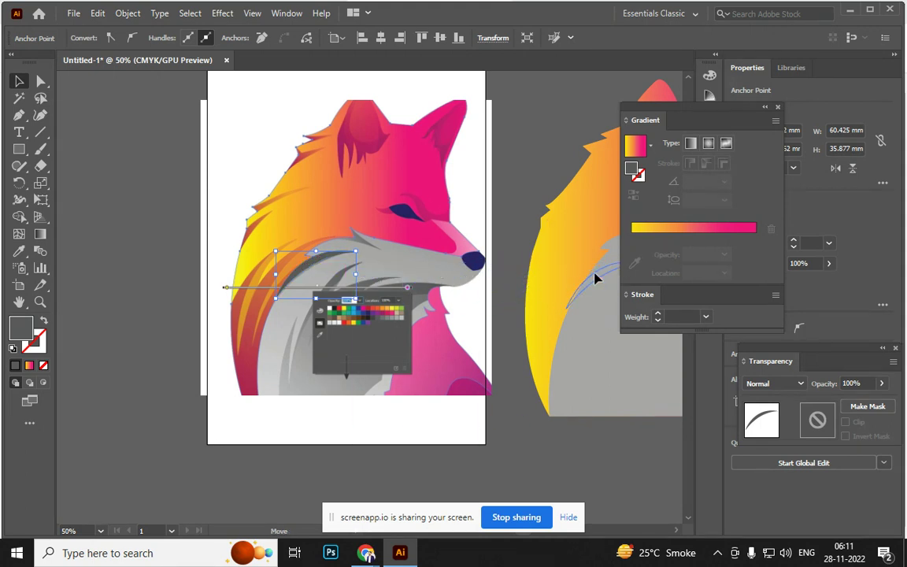
pyautogui.moveTo(512, 293); pyautogui.dragTo(362, 310)
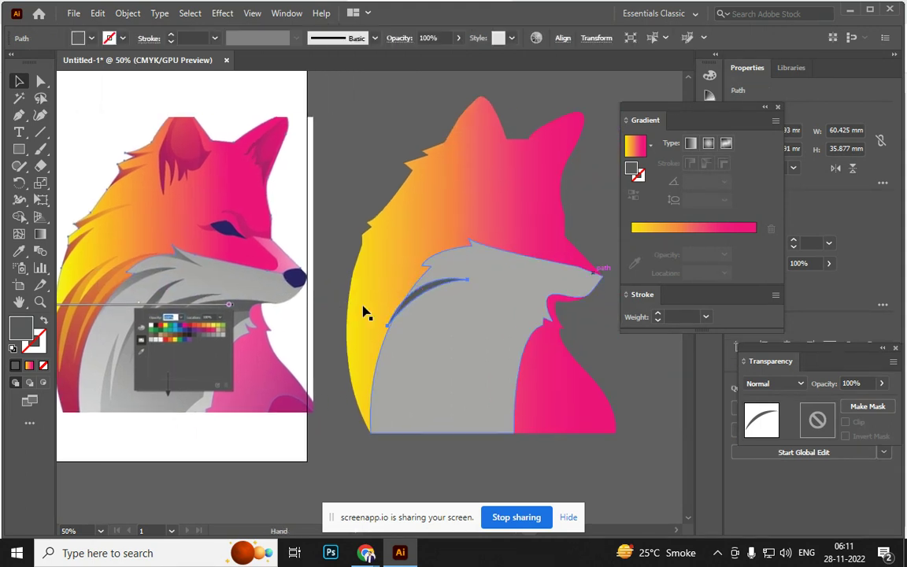
pyautogui.moveTo(445, 294); pyautogui.dragTo(441, 289)
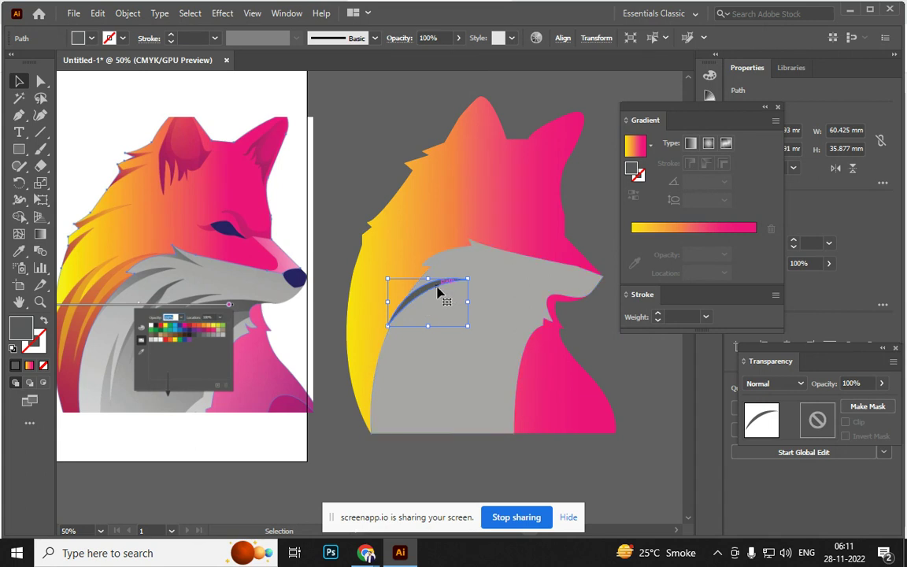
pyautogui.moveTo(441, 290); pyautogui.dragTo(438, 294)
# Trace a small streak by the reference fox's eye and move it onto the vector fox's upper grey fur
pyautogui.click(651, 389)
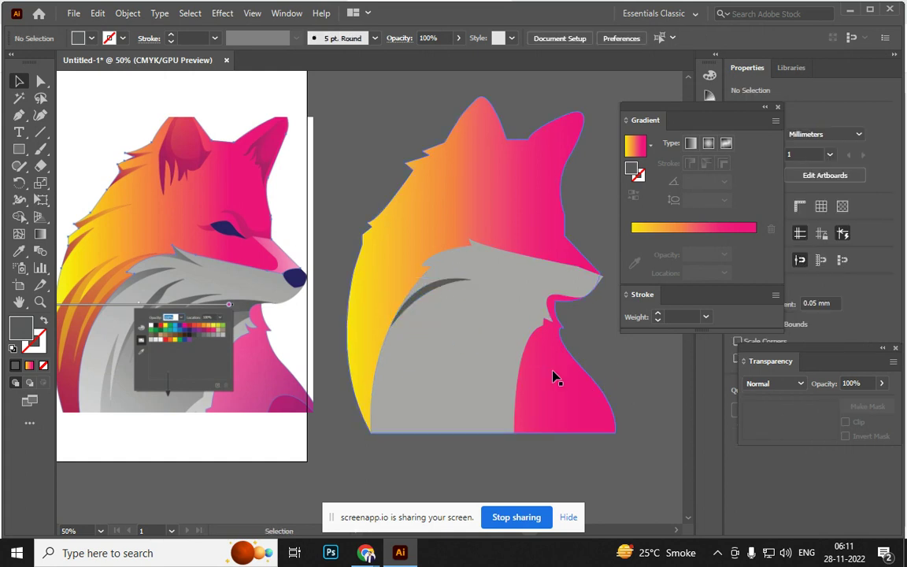
pyautogui.hscroll(-5, 526, 351)
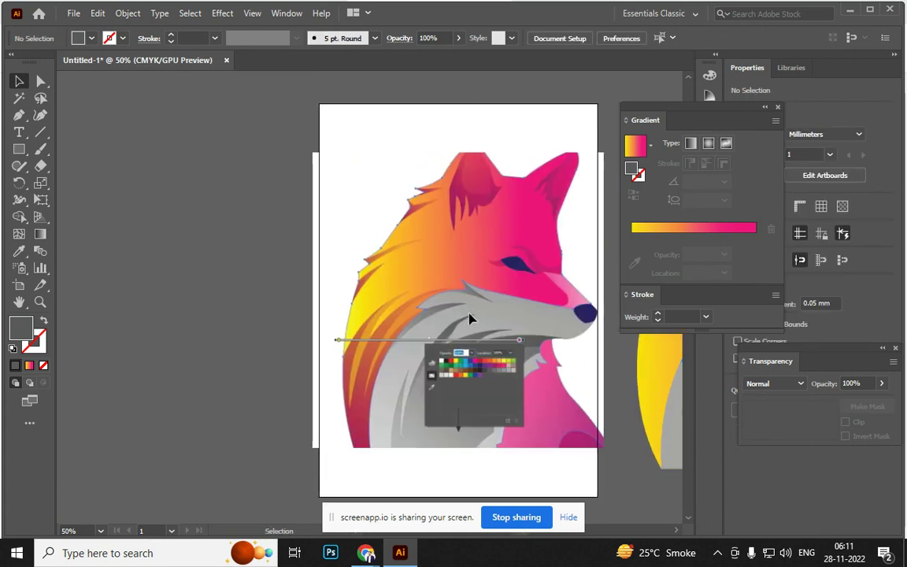
pyautogui.hscroll(5, 469, 318)
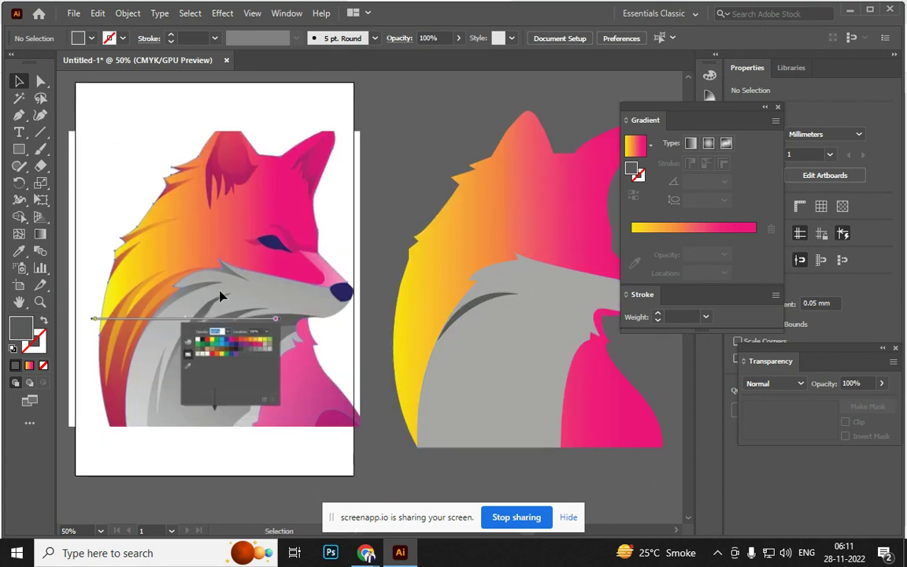
pyautogui.press('p')
pyautogui.moveTo(219, 261)
pyautogui.mouseDown()
pyautogui.moveTo(264, 289)
pyautogui.moveTo(249, 280)
pyautogui.mouseUp()
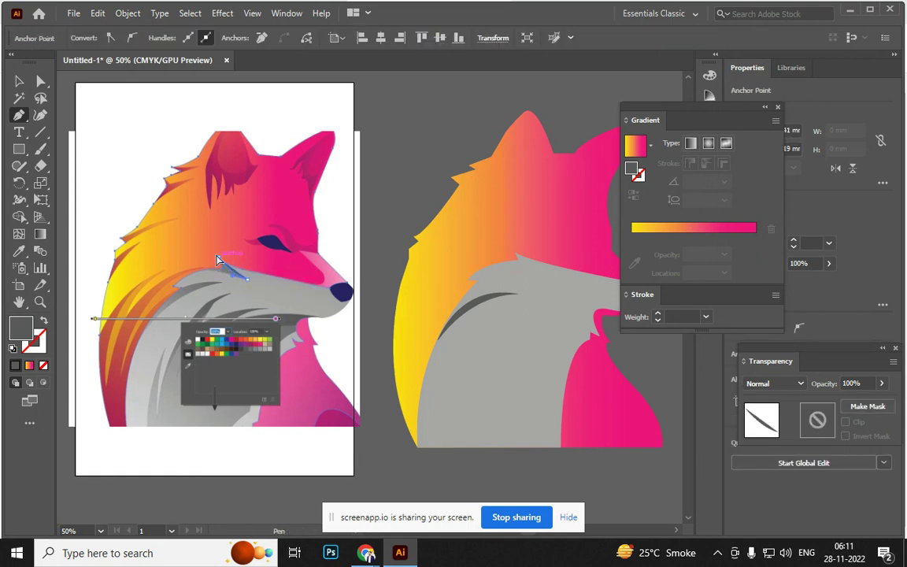
pyautogui.click(219, 260)
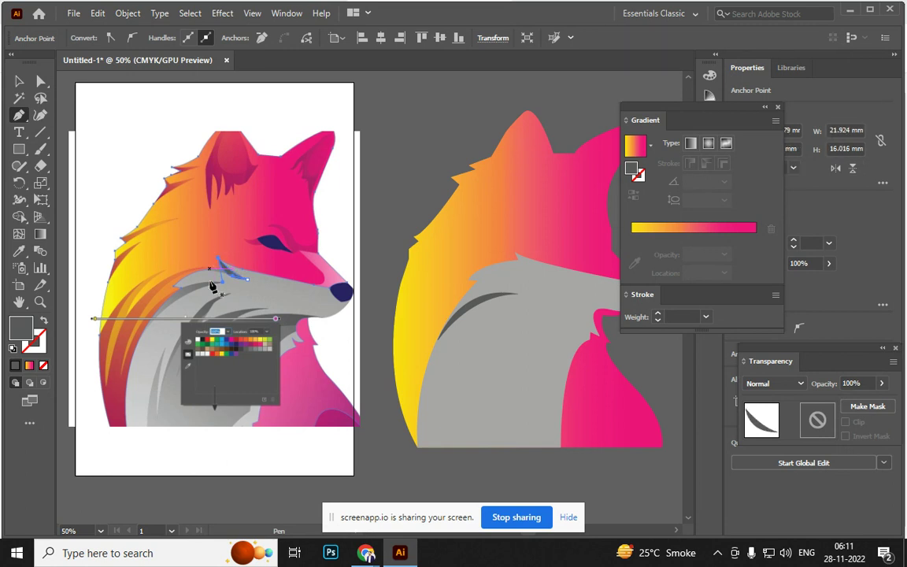
pyautogui.click(17, 81)
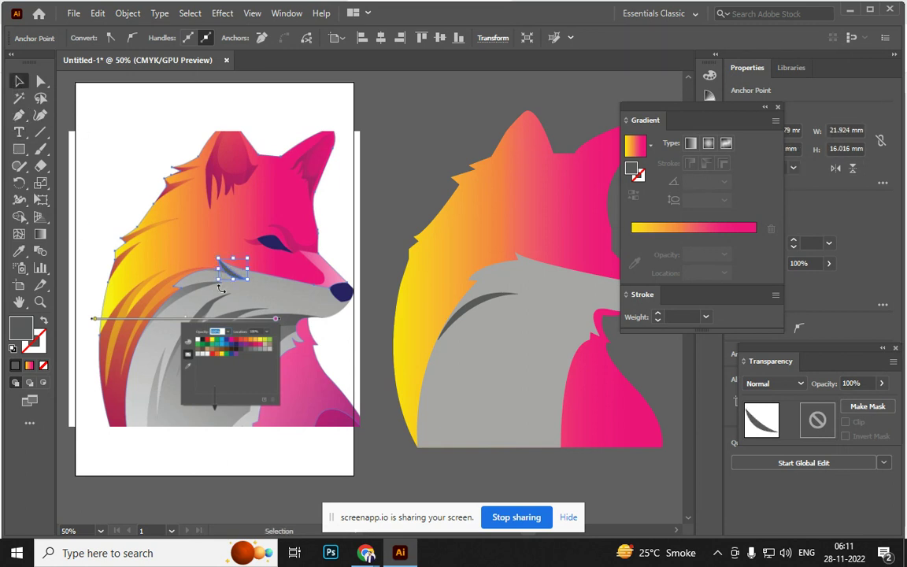
pyautogui.moveTo(230, 274)
pyautogui.mouseDown()
pyautogui.moveTo(535, 273)
pyautogui.moveTo(527, 268)
pyautogui.mouseUp()
pyautogui.click(431, 190)
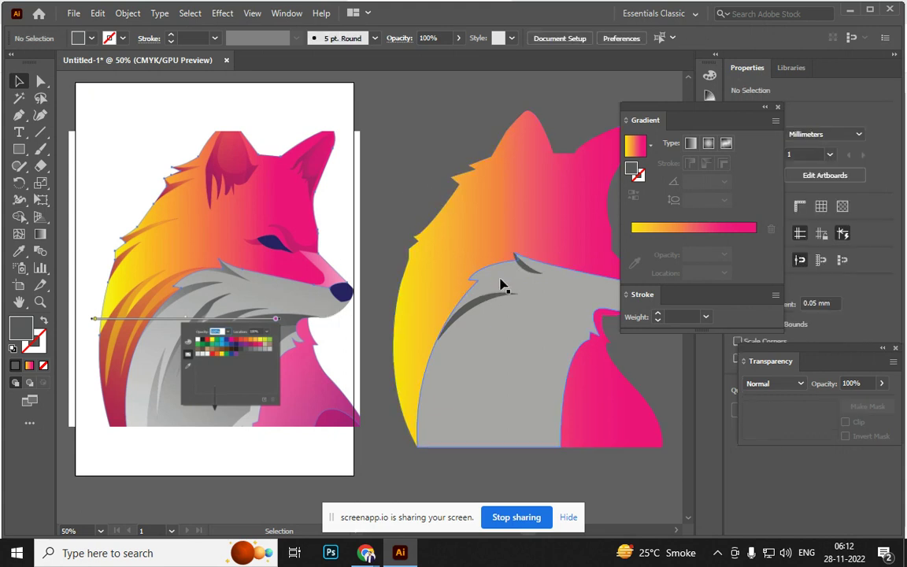
# Duplicate the dark streak slightly higher on the fur and reshape the copy's lower end
pyautogui.moveTo(477, 308)
pyautogui.mouseDown()
pyautogui.moveTo(488, 287)
pyautogui.moveTo(480, 290)
pyautogui.mouseUp()
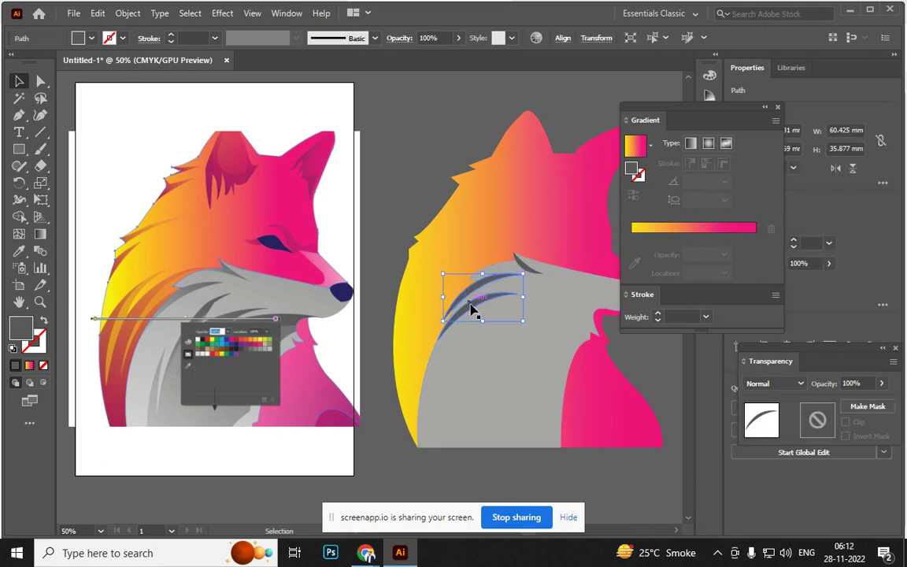
pyautogui.press('a')
pyautogui.moveTo(443, 323); pyautogui.dragTo(455, 309)
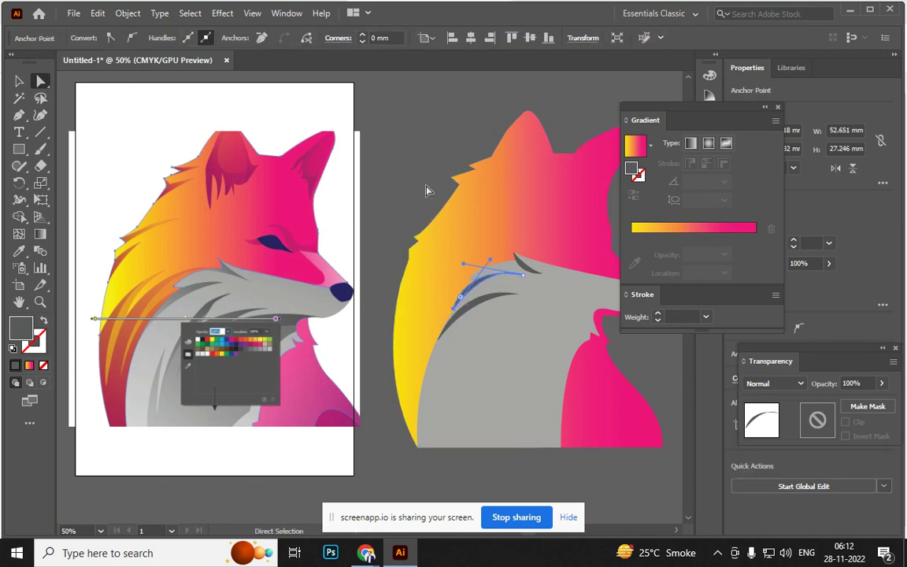
pyautogui.click(384, 214)
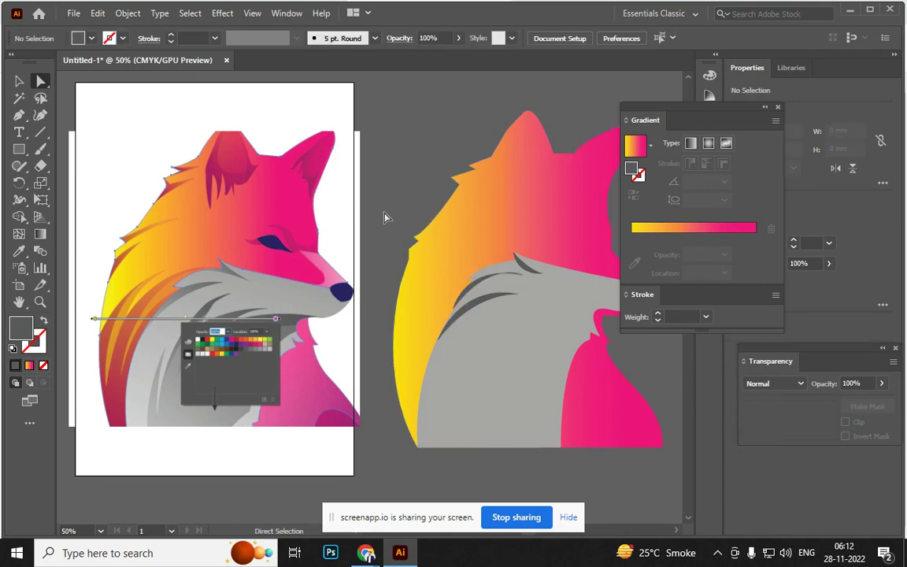
# Bend the upper streak's curve outward and move its lower-left anchor up and right
pyautogui.click(486, 280)
pyautogui.scroll(2, 555, 280)
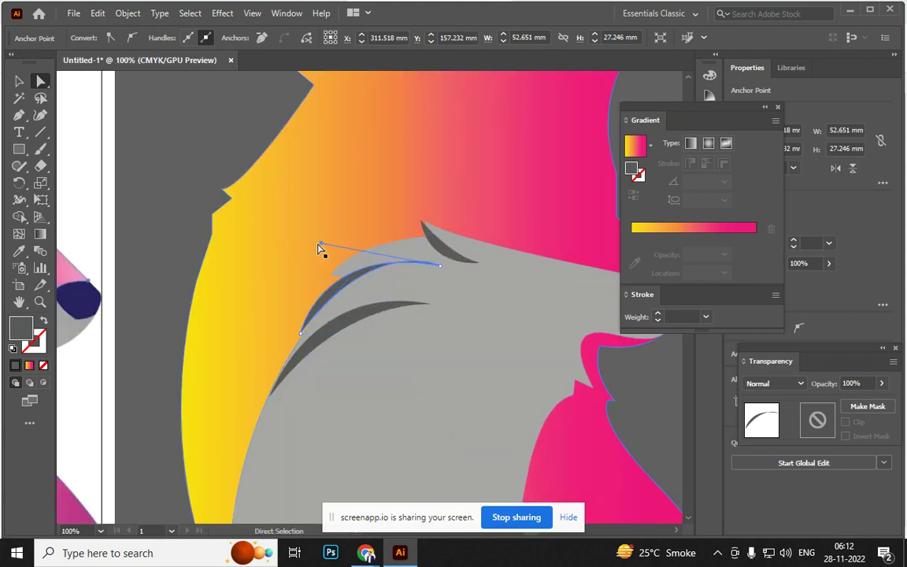
pyautogui.moveTo(320, 245); pyautogui.dragTo(336, 262)
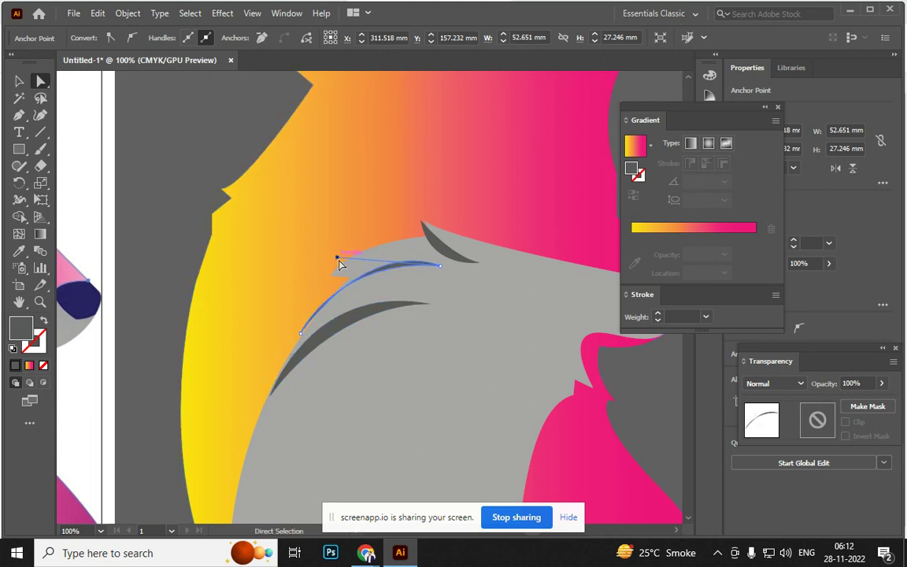
pyautogui.moveTo(339, 262); pyautogui.dragTo(358, 269)
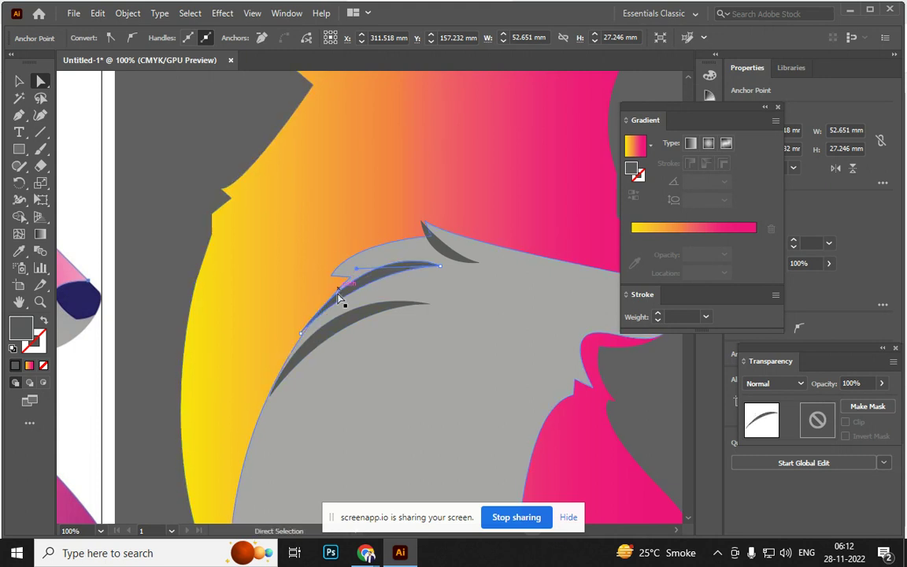
pyautogui.click(302, 334)
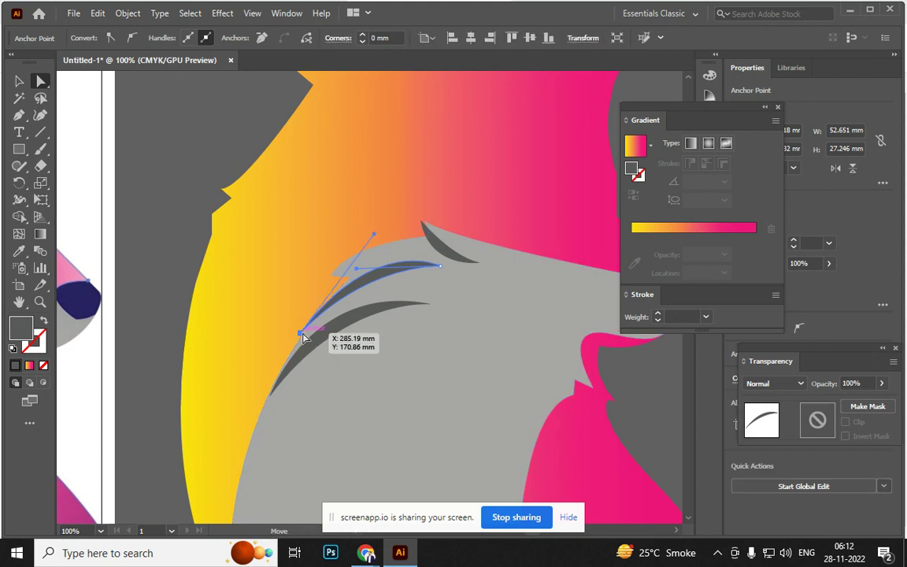
pyautogui.moveTo(301, 334); pyautogui.dragTo(310, 334)
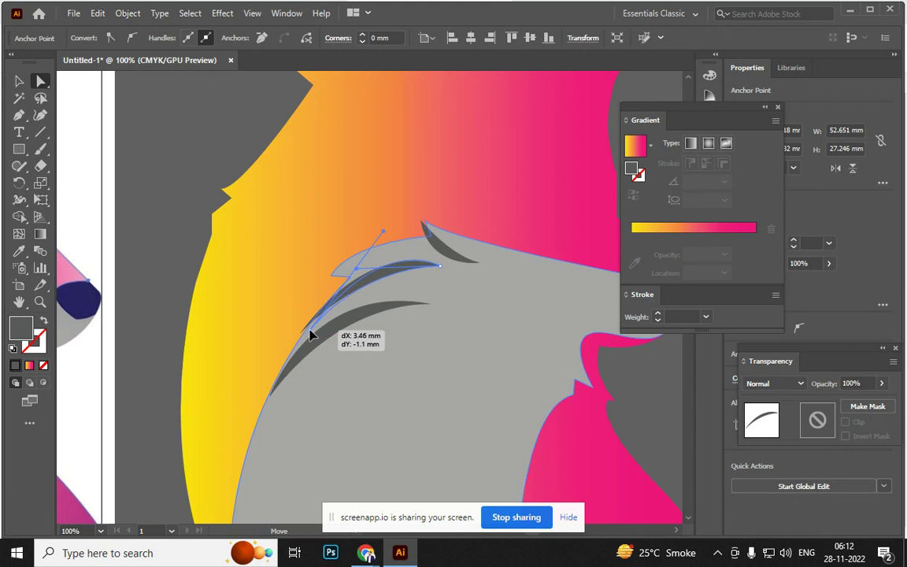
pyautogui.moveTo(309, 334); pyautogui.dragTo(302, 334)
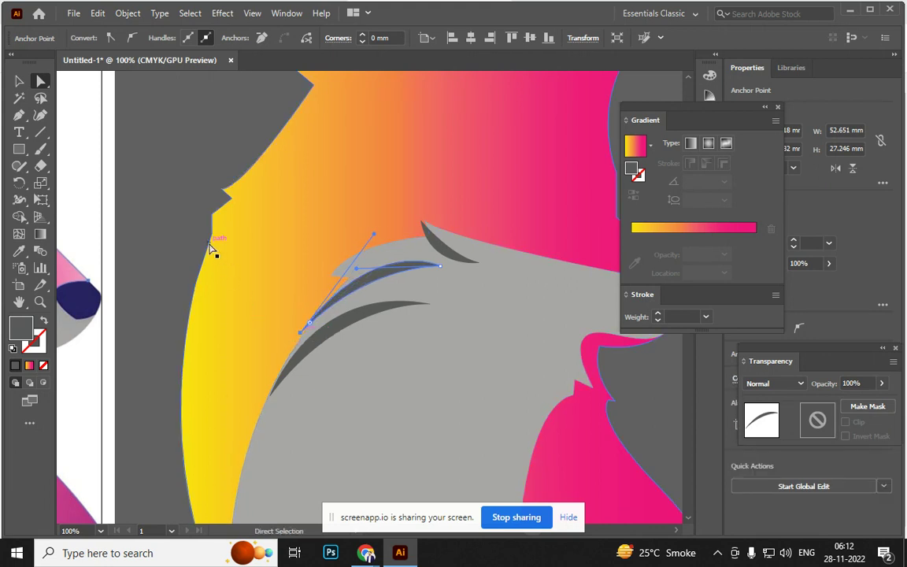
pyautogui.moveTo(303, 337); pyautogui.dragTo(315, 324)
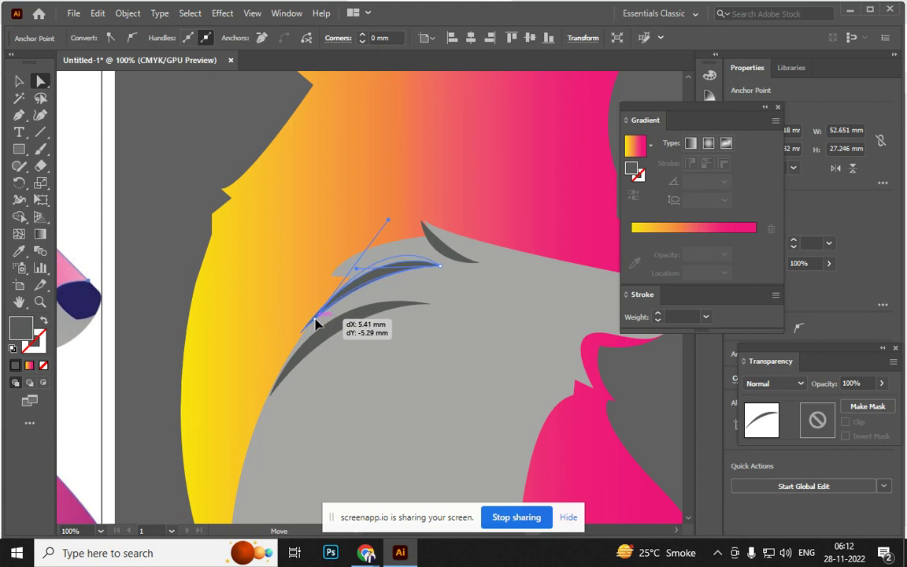
pyautogui.click(119, 249)
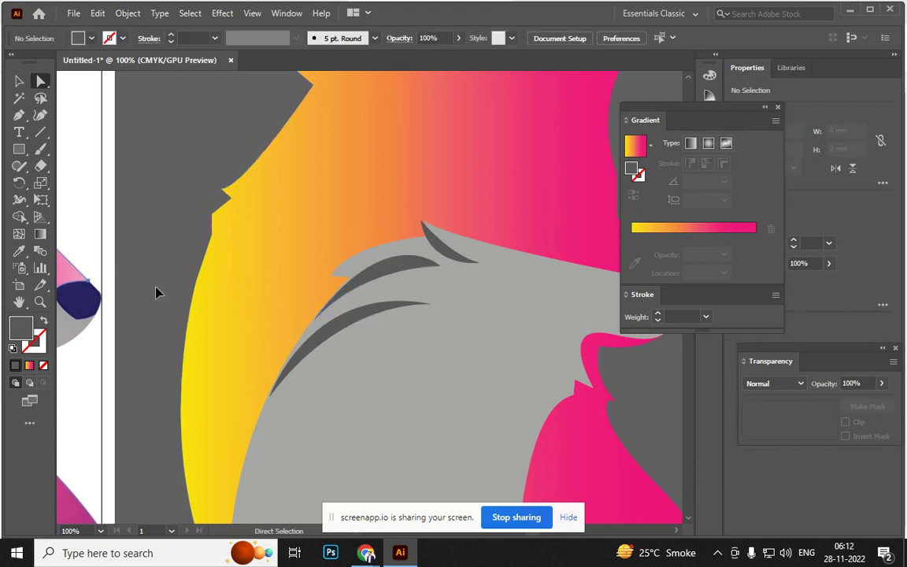
# Move the grey body's snout tip anchor up-left and drag its handles into a rounded curve
pyautogui.hotkey('ctrl', '-')
pyautogui.hotkey('ctrl', '-')
pyautogui.hotkey('ctrl', '-')
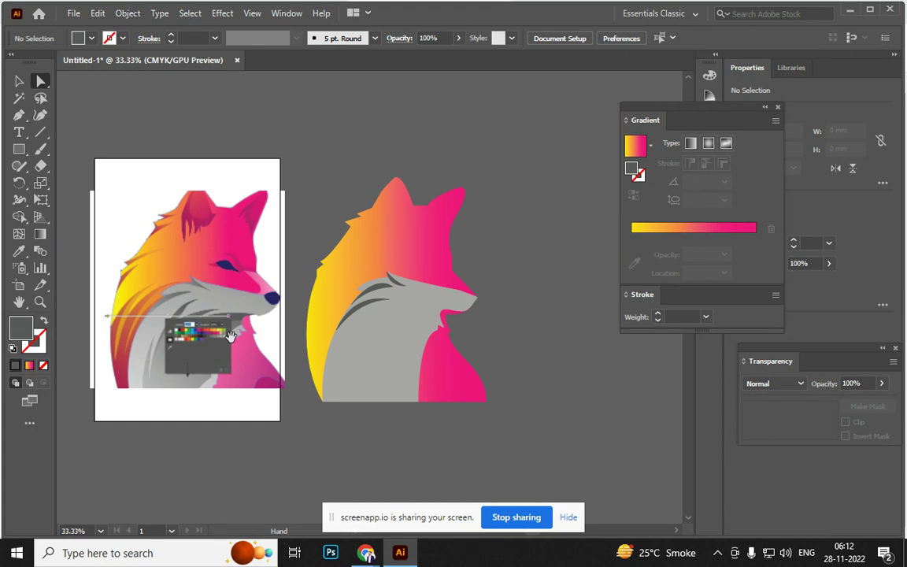
pyautogui.moveTo(424, 433); pyautogui.dragTo(425, 435)
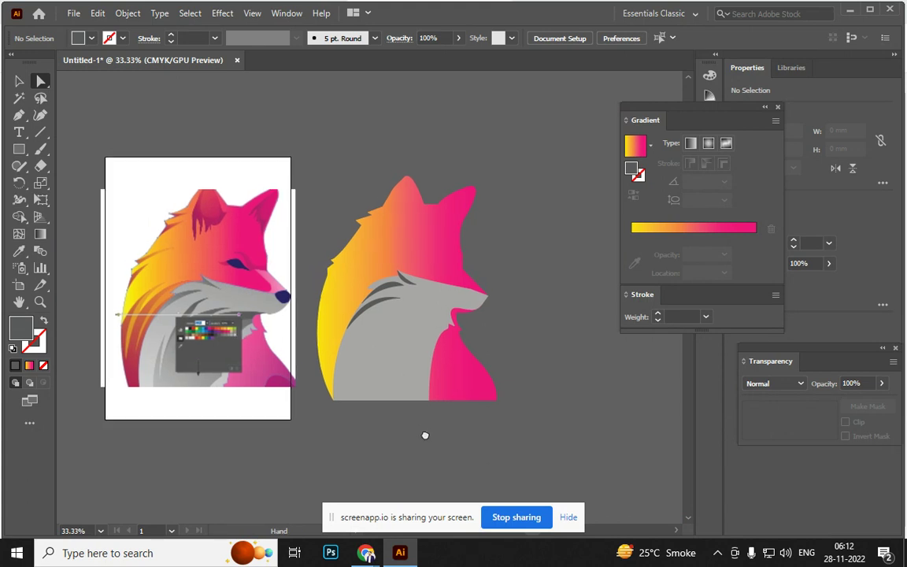
pyautogui.click(477, 307)
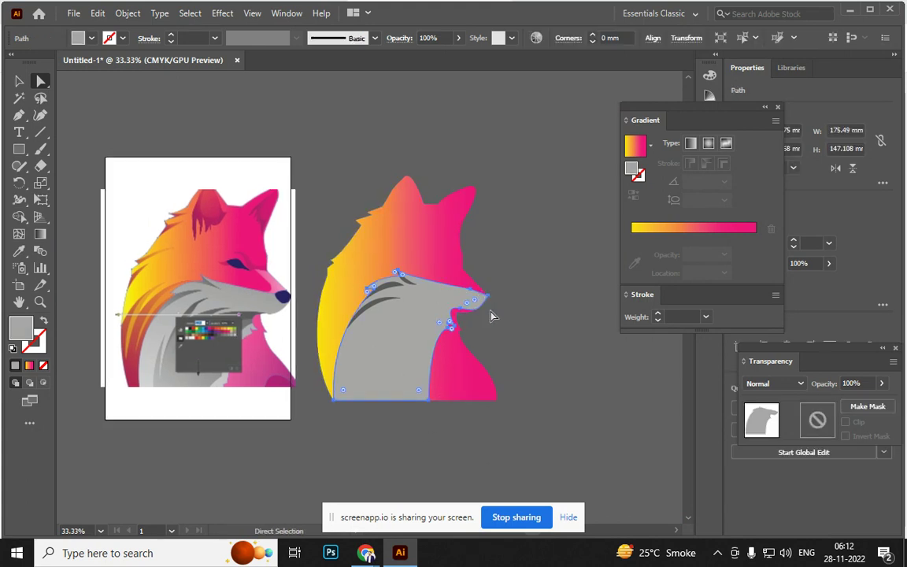
pyautogui.hotkey('ctrl', '+')
pyautogui.hotkey('ctrl', '+')
pyautogui.hotkey('ctrl', '+')
pyautogui.moveTo(493, 306); pyautogui.dragTo(368, 398)
pyautogui.moveTo(474, 269); pyautogui.dragTo(470, 264)
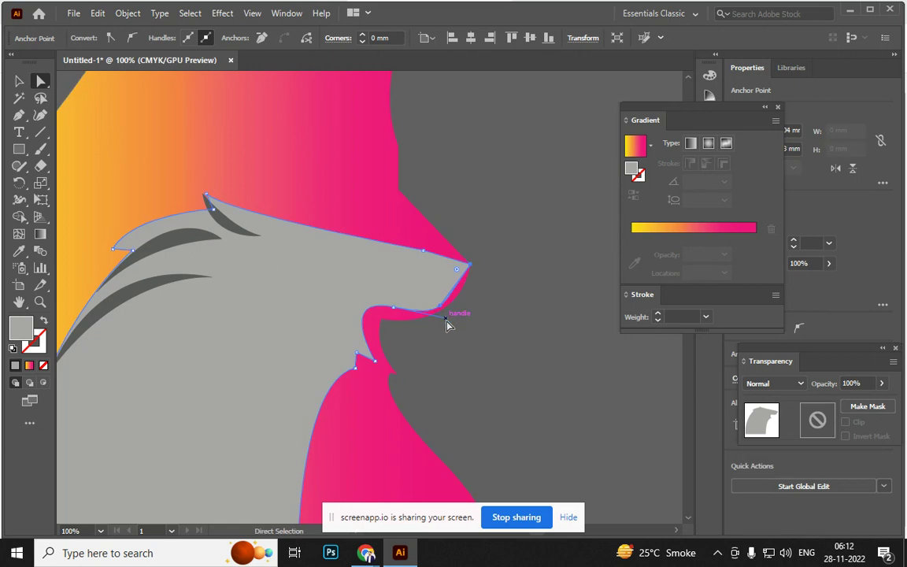
pyautogui.moveTo(446, 321); pyautogui.dragTo(470, 324)
pyautogui.moveTo(441, 309); pyautogui.dragTo(475, 298)
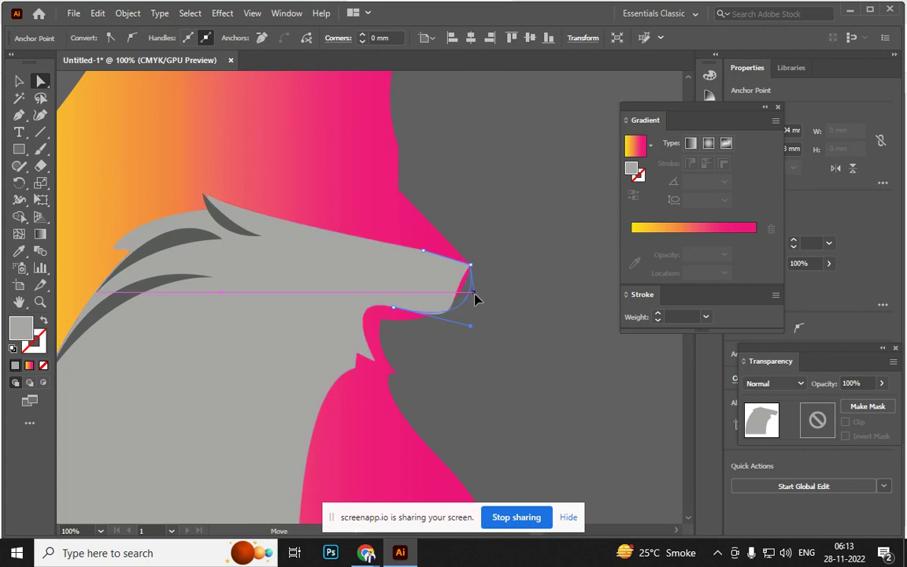
pyautogui.click(482, 314)
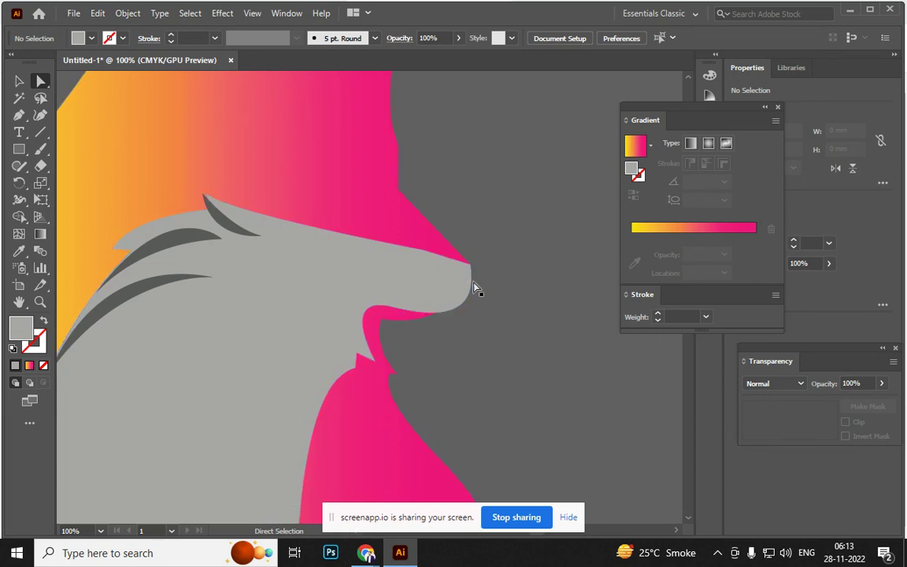
# Draw a closed, curved nose outline over the tip of the vector fox's snout
pyautogui.click(19, 115)
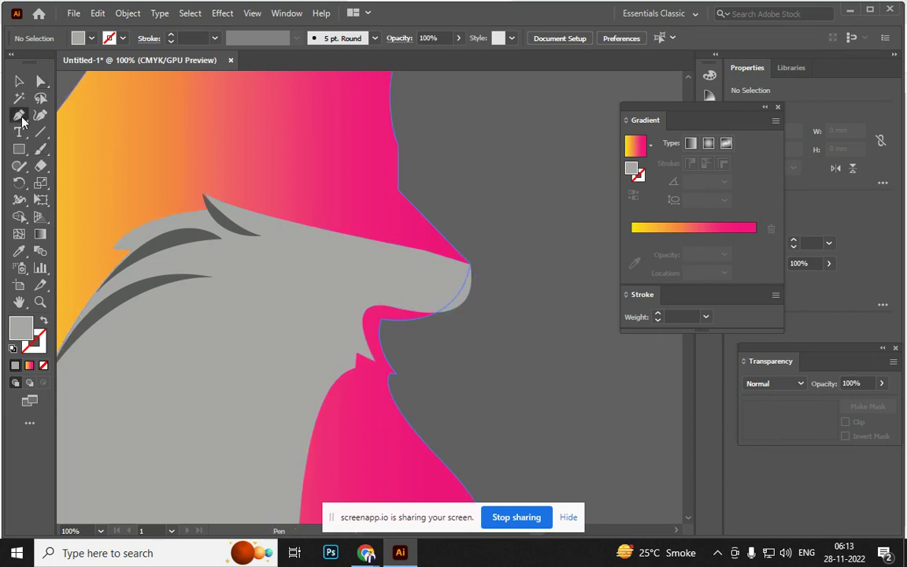
pyautogui.click(440, 260)
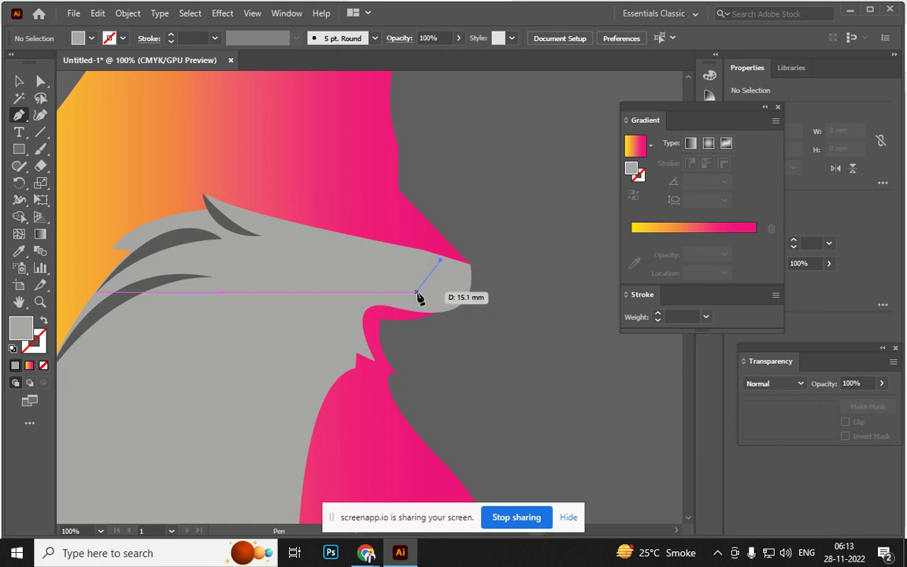
pyautogui.moveTo(437, 313)
pyautogui.mouseDown()
pyautogui.moveTo(467, 320)
pyautogui.moveTo(464, 337)
pyautogui.mouseUp()
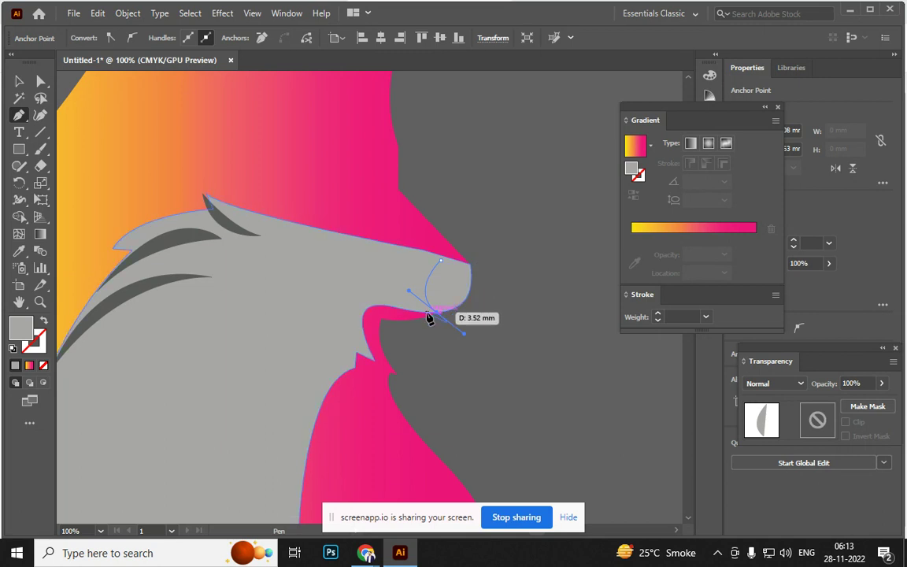
pyautogui.click(437, 314)
pyautogui.click(470, 263)
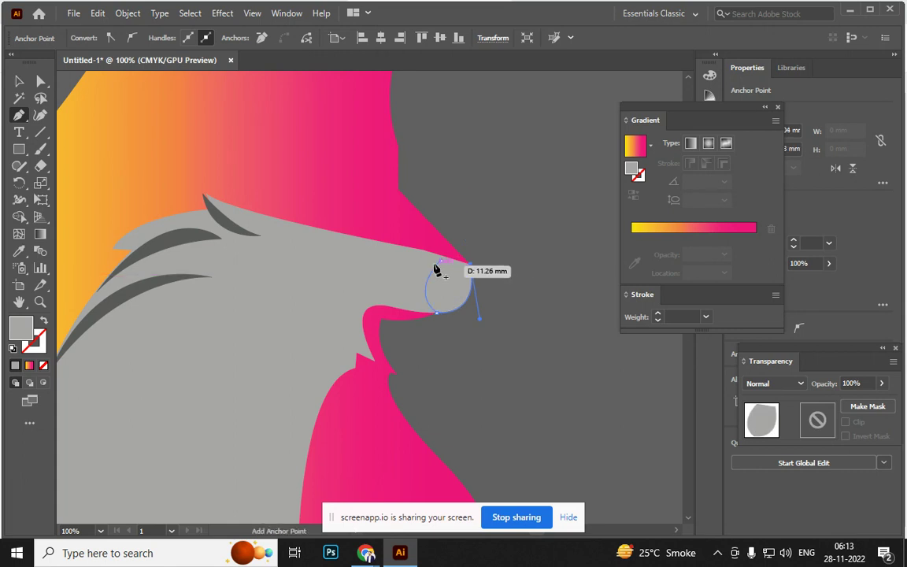
pyautogui.click(440, 261)
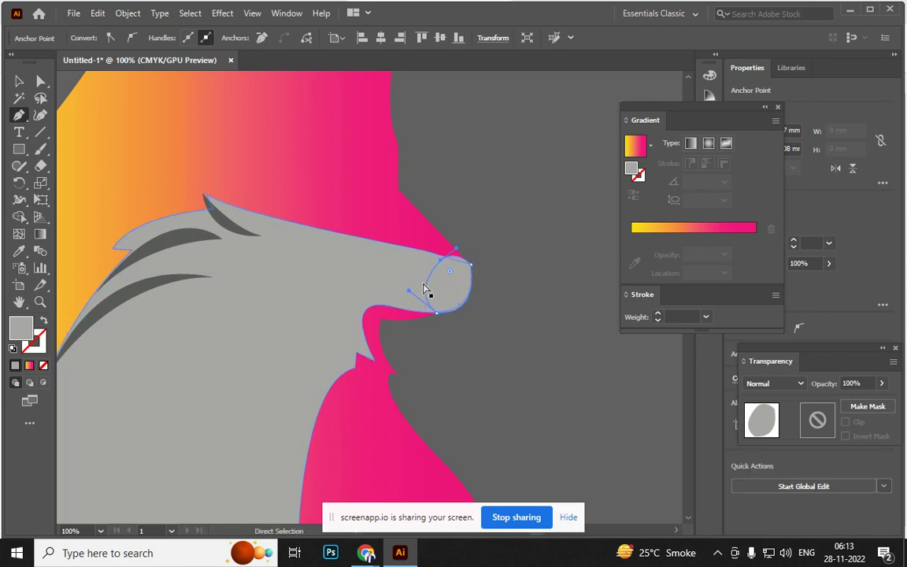
# Fill the new nose with the dark blue sampled from the reference fox's nose
pyautogui.hotkey('ctrl', '-')
pyautogui.hotkey('ctrl', '-')
pyautogui.moveTo(336, 312); pyautogui.dragTo(452, 327)
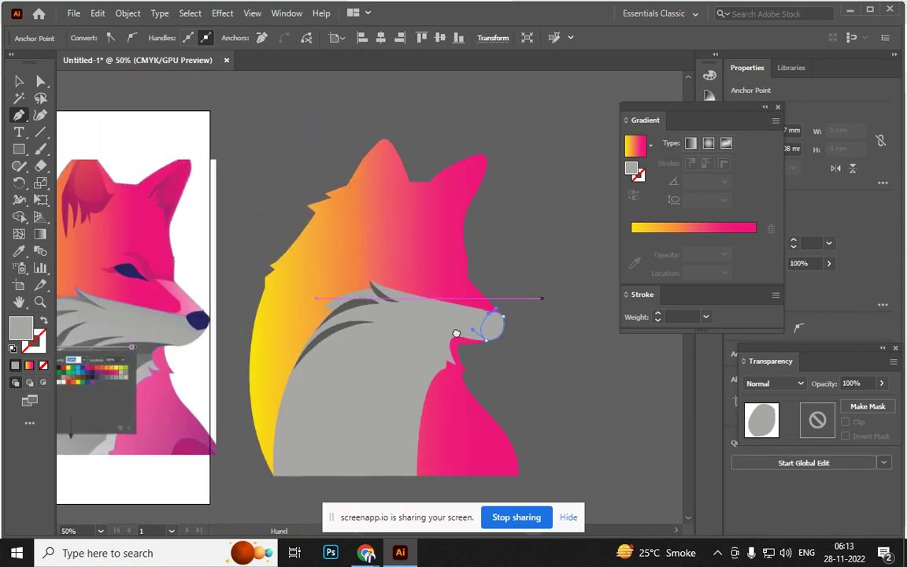
pyautogui.press('i')
pyautogui.click(199, 319)
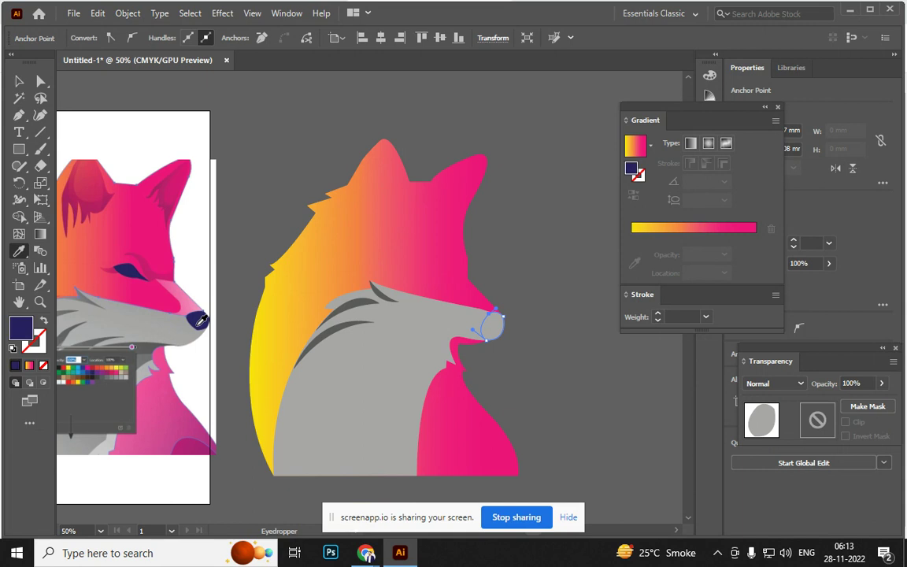
pyautogui.click(19, 81)
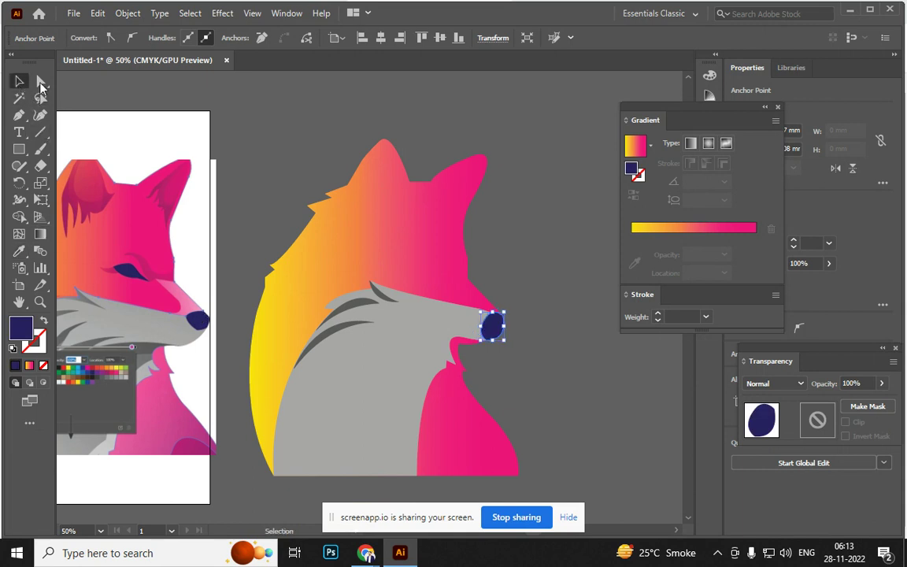
pyautogui.click(155, 110)
pyautogui.moveTo(117, 286); pyautogui.dragTo(228, 332)
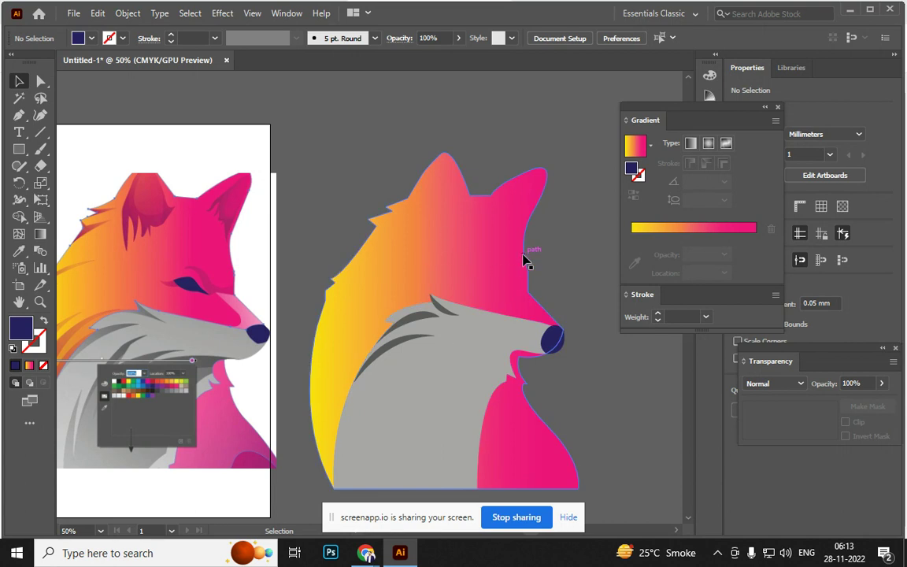
# Trace a curved eye shape on the reference fox and move it onto the vector fox's face
pyautogui.moveTo(233, 300); pyautogui.dragTo(277, 295)
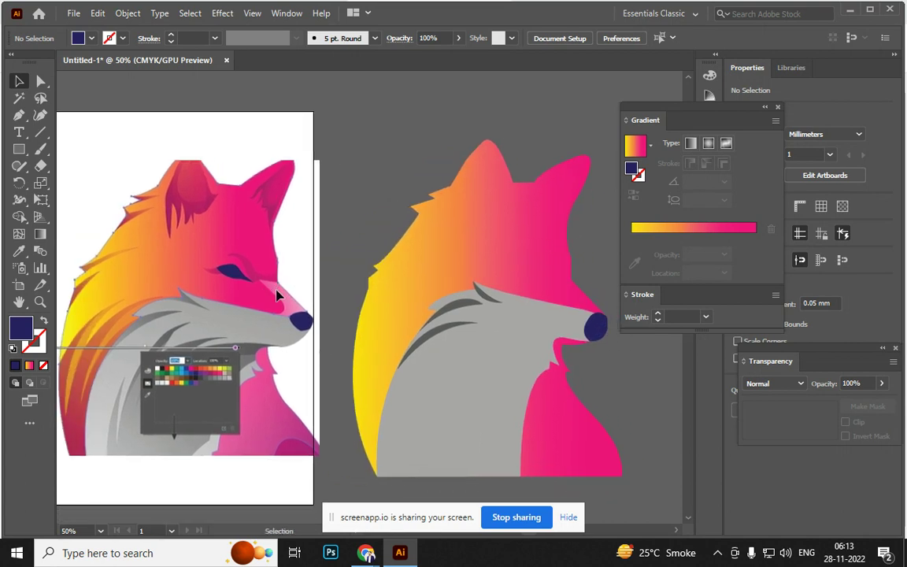
pyautogui.press('p')
pyautogui.click(275, 275)
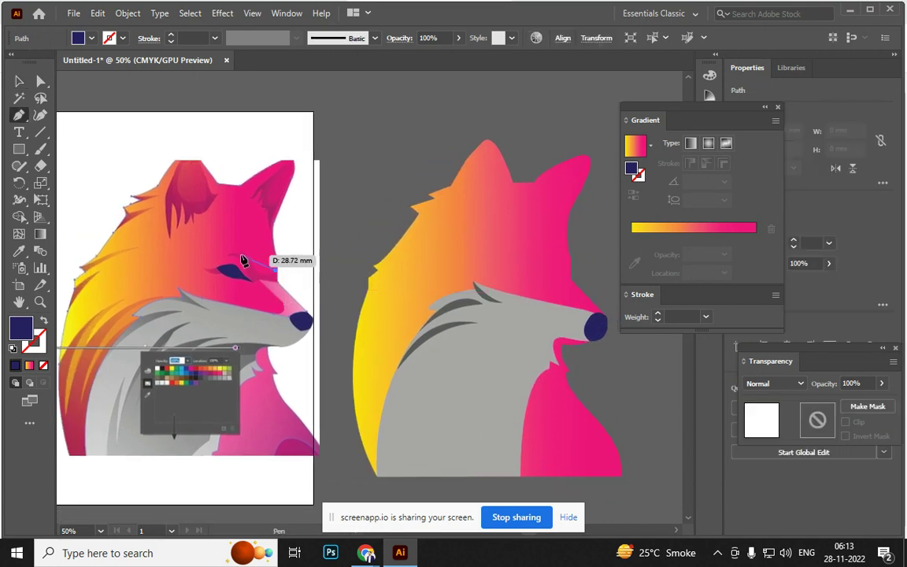
pyautogui.moveTo(232, 242)
pyautogui.mouseDown()
pyautogui.moveTo(226, 262)
pyautogui.moveTo(279, 275)
pyautogui.moveTo(285, 268)
pyautogui.mouseUp()
pyautogui.hotkey('ctrl', 'z')
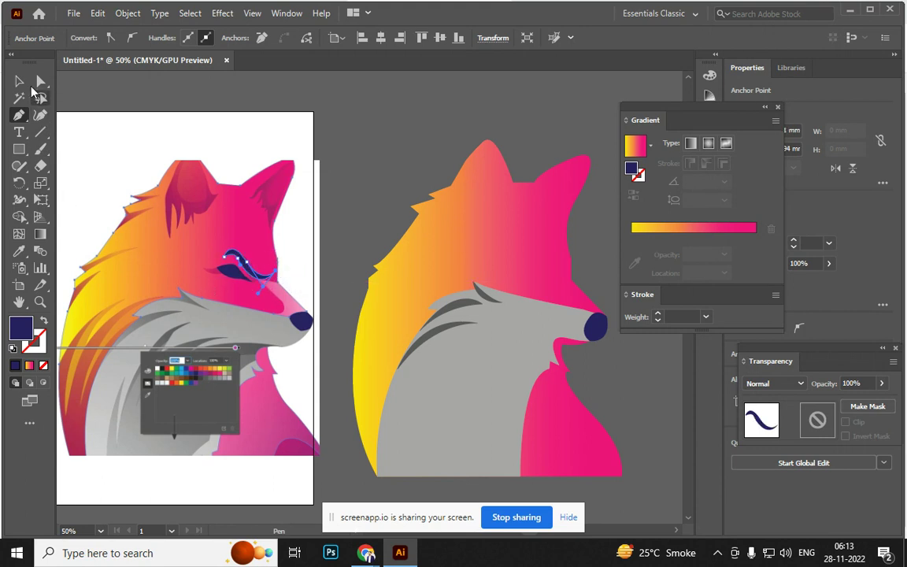
pyautogui.click(19, 82)
pyautogui.moveTo(260, 277); pyautogui.dragTo(556, 273)
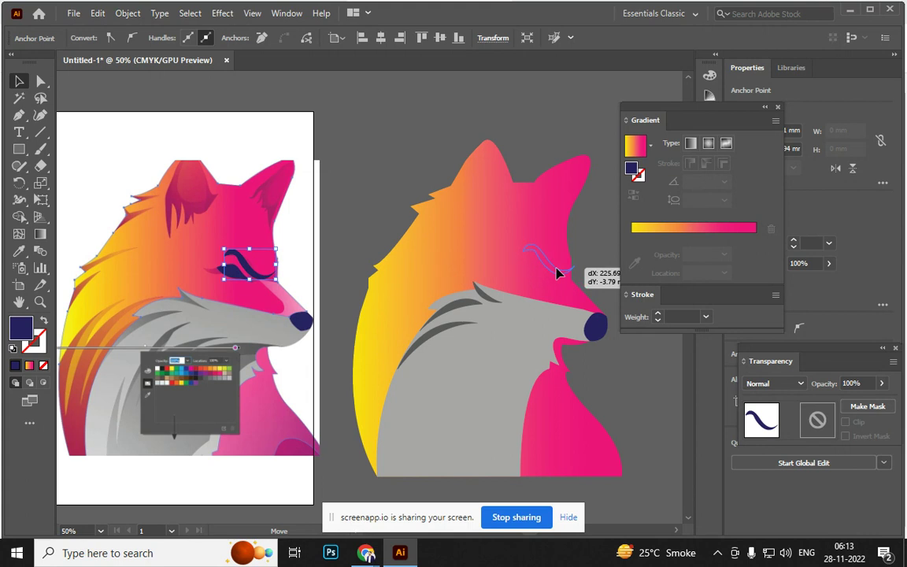
pyautogui.moveTo(556, 273); pyautogui.dragTo(556, 271)
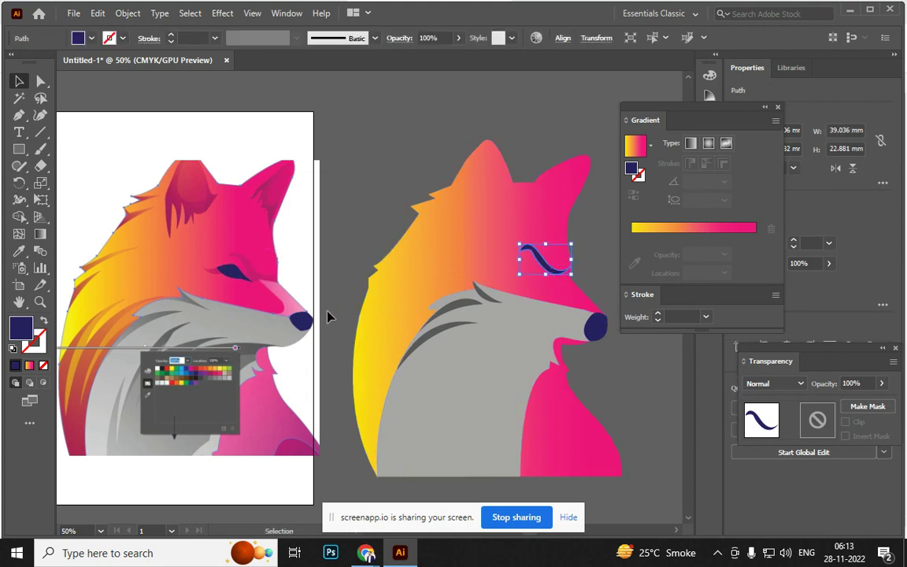
# Fill the eye with pink sampled from the reference fox's fur, then select the grey chest shape
pyautogui.press('i')
pyautogui.click(261, 270)
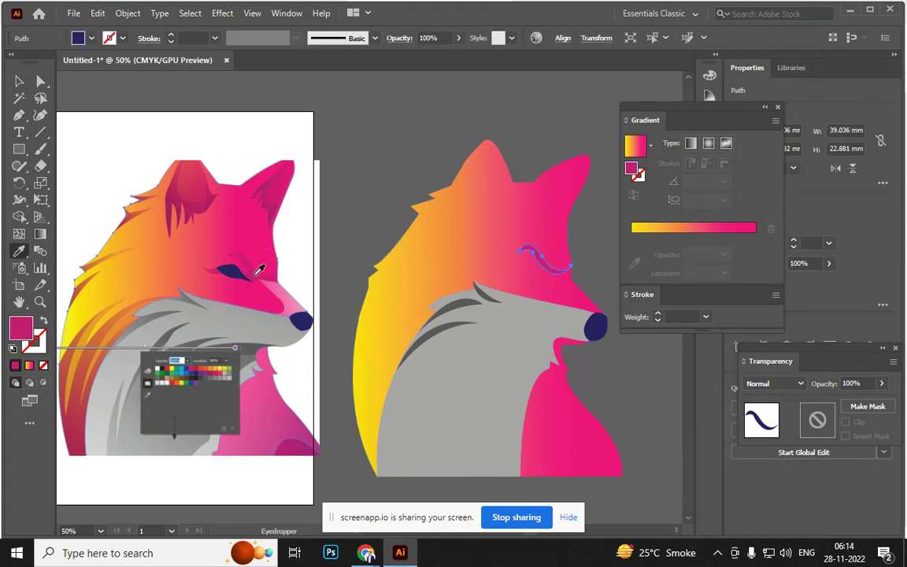
pyautogui.click(19, 81)
pyautogui.click(346, 161)
pyautogui.moveTo(322, 301); pyautogui.dragTo(238, 206)
pyautogui.click(379, 337)
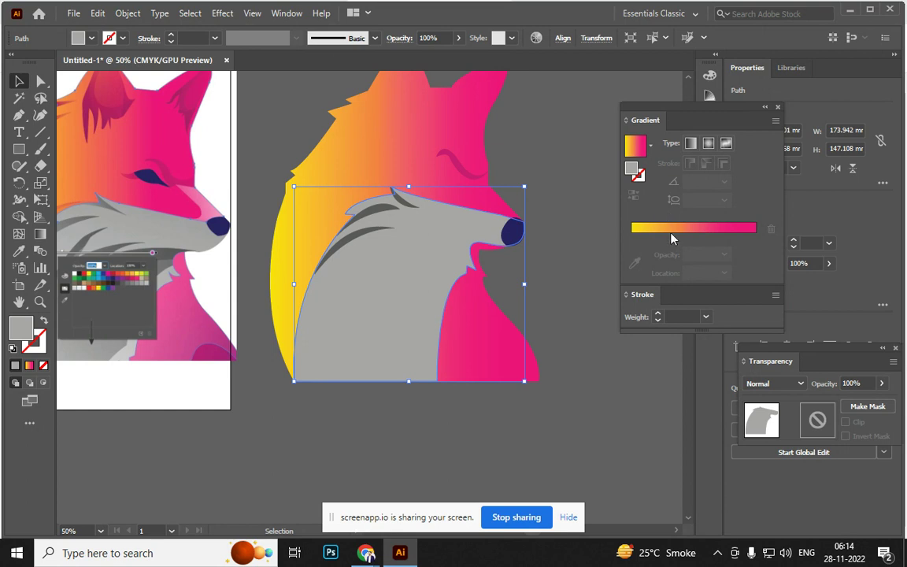
# Fill the chest with a two-stop black to K=80 gradient, midpoint at 31.56%
pyautogui.click(701, 228)
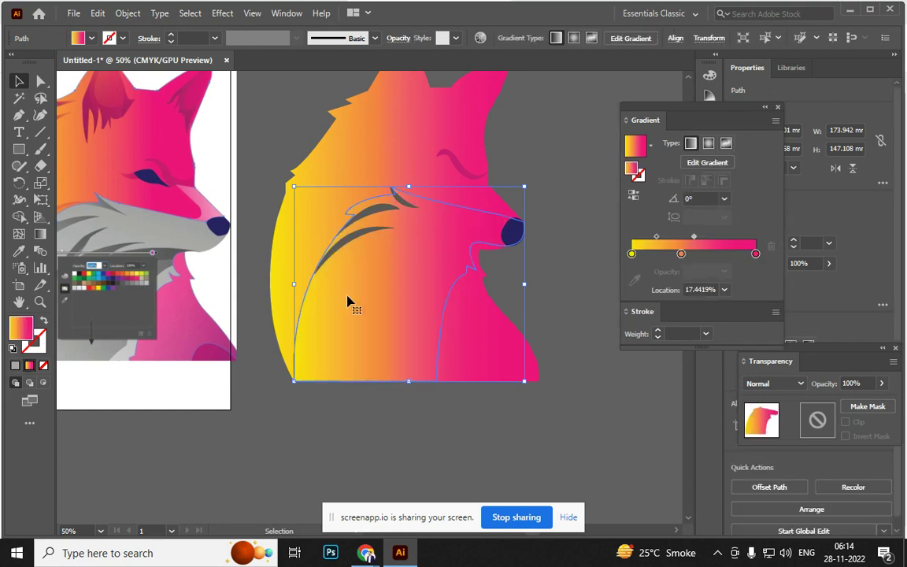
pyautogui.moveTo(680, 252); pyautogui.dragTo(626, 297)
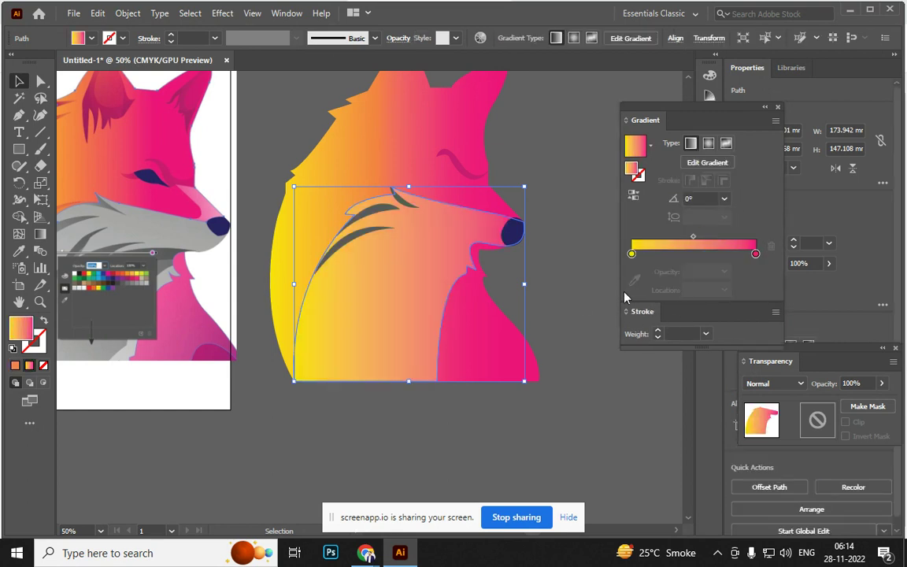
pyautogui.click(631, 253)
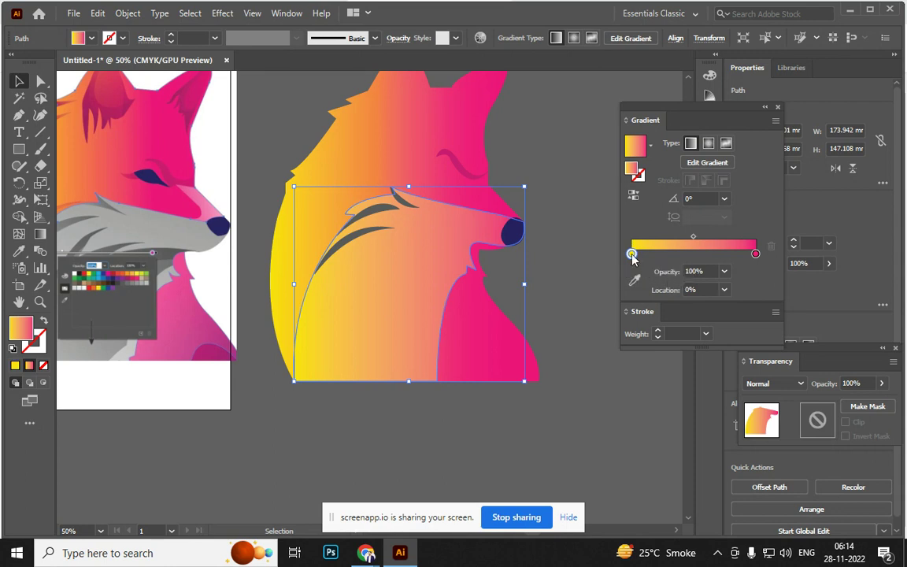
pyautogui.doubleClick(631, 253)
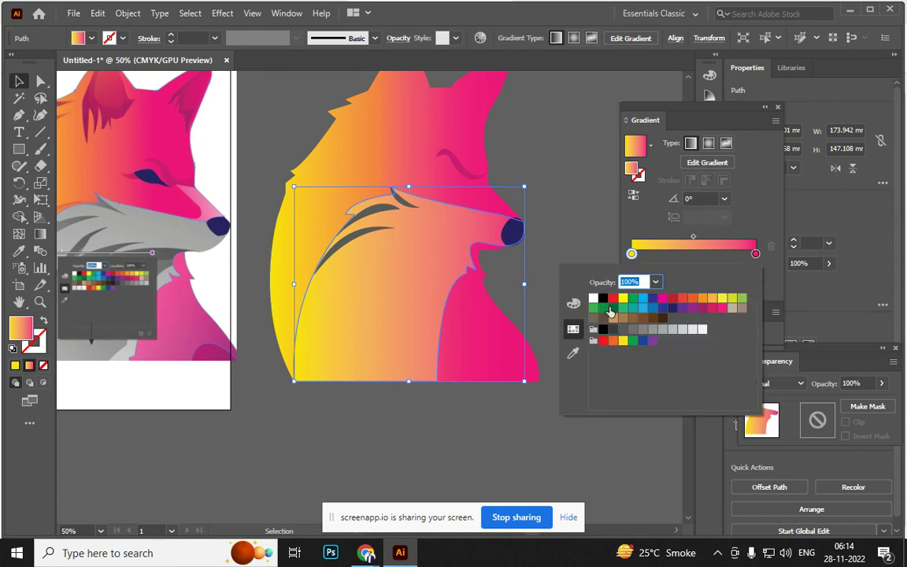
pyautogui.click(603, 329)
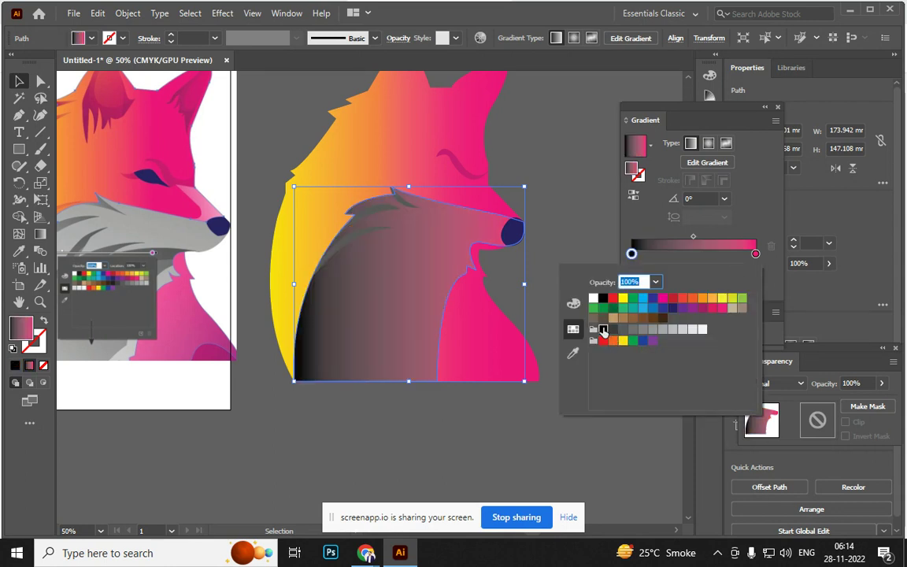
pyautogui.click(755, 254)
pyautogui.doubleClick(755, 254)
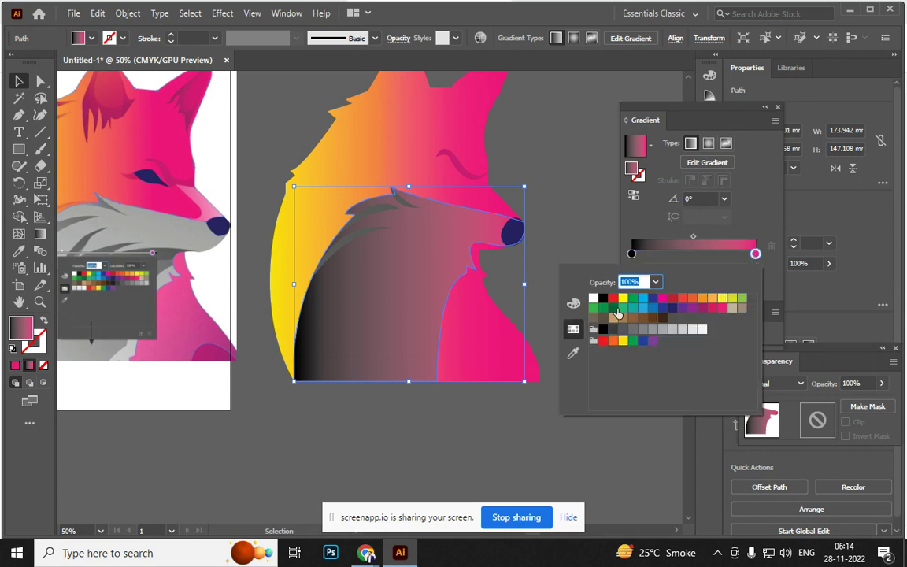
pyautogui.click(614, 330)
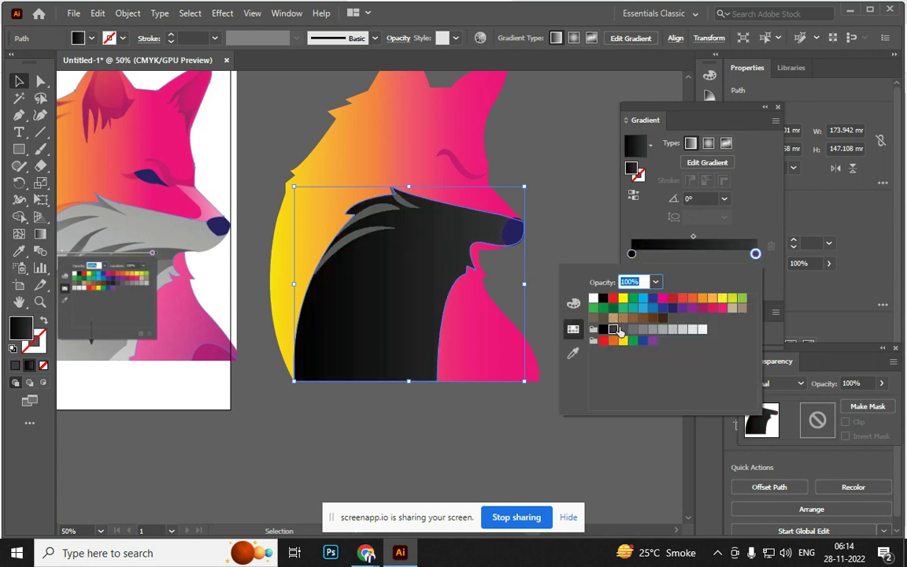
pyautogui.click(623, 329)
pyautogui.click(614, 329)
pyautogui.click(681, 245)
pyautogui.moveTo(693, 239); pyautogui.dragTo(670, 237)
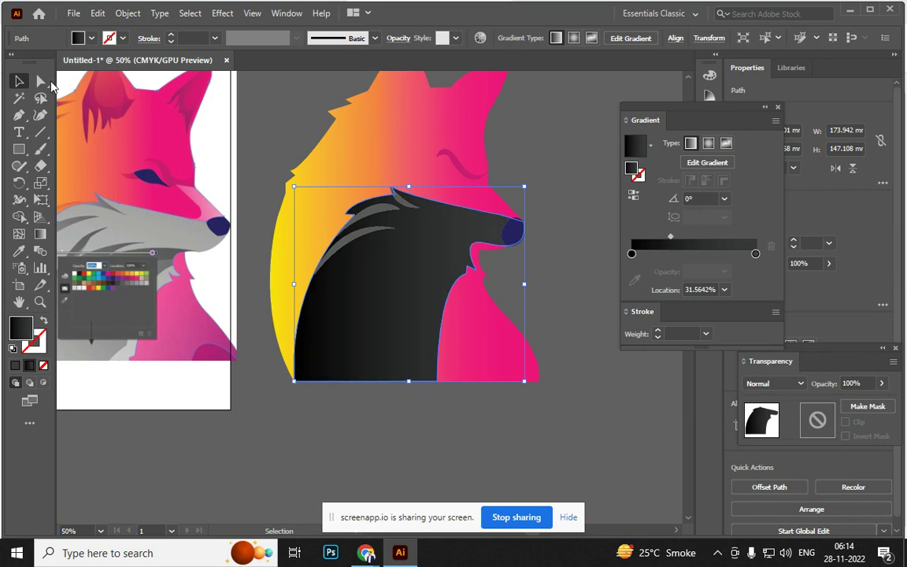
# Inspect the black chest shape in isolation mode, then begin a Pen outline on the reference fox's eye
pyautogui.click(276, 135)
pyautogui.moveTo(293, 275)
pyautogui.mouseDown()
pyautogui.moveTo(392, 395)
pyautogui.moveTo(425, 370)
pyautogui.moveTo(306, 345)
pyautogui.mouseUp()
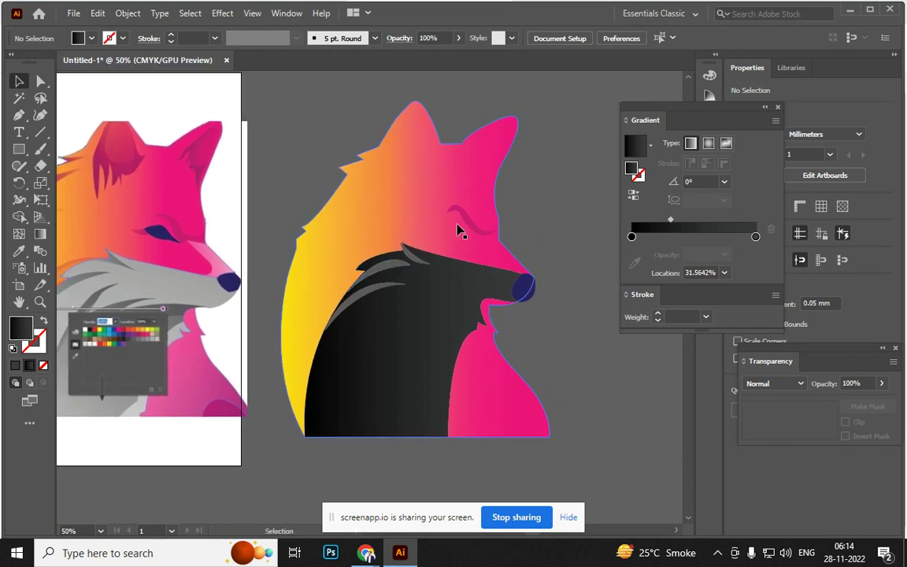
pyautogui.moveTo(209, 285); pyautogui.dragTo(273, 299)
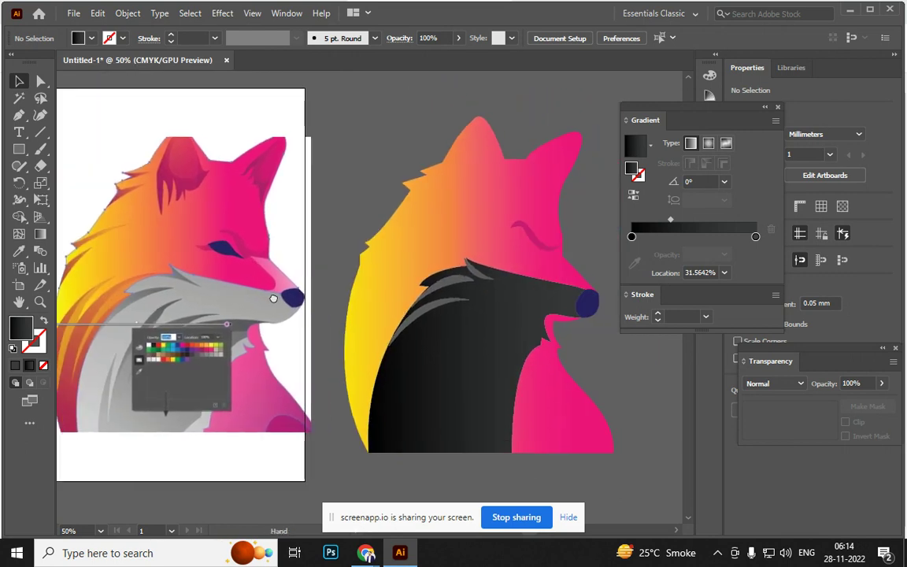
pyautogui.click(550, 300)
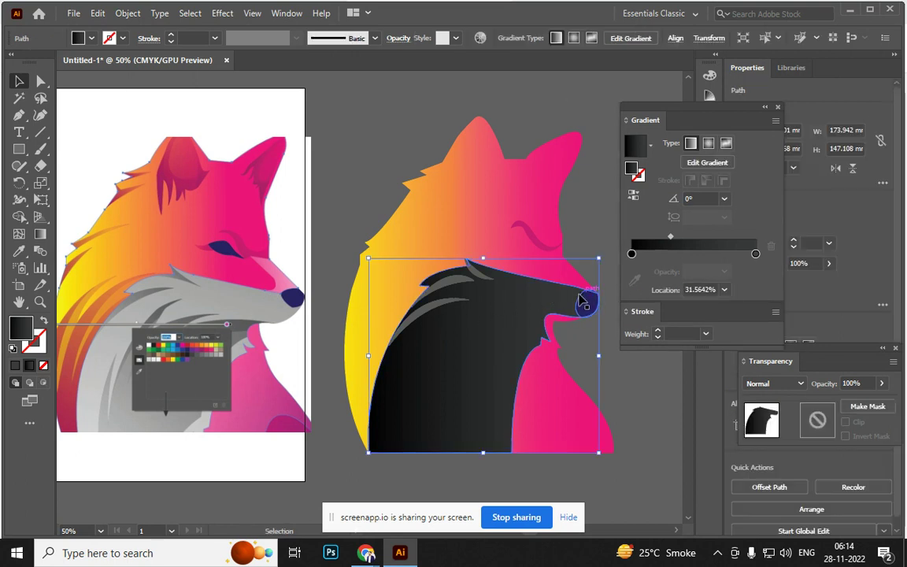
pyautogui.doubleClick(556, 306)
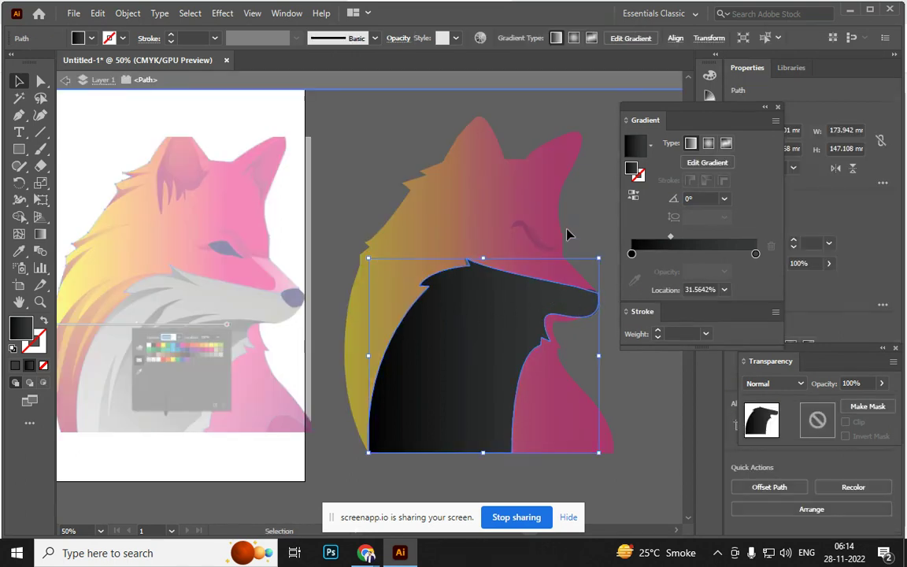
pyautogui.doubleClick(570, 229)
pyautogui.click(19, 115)
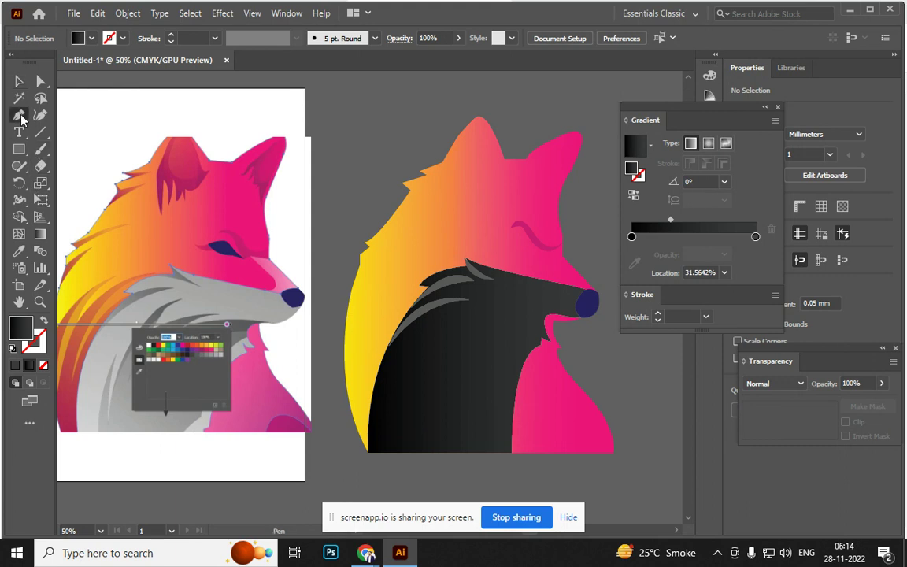
pyautogui.click(209, 244)
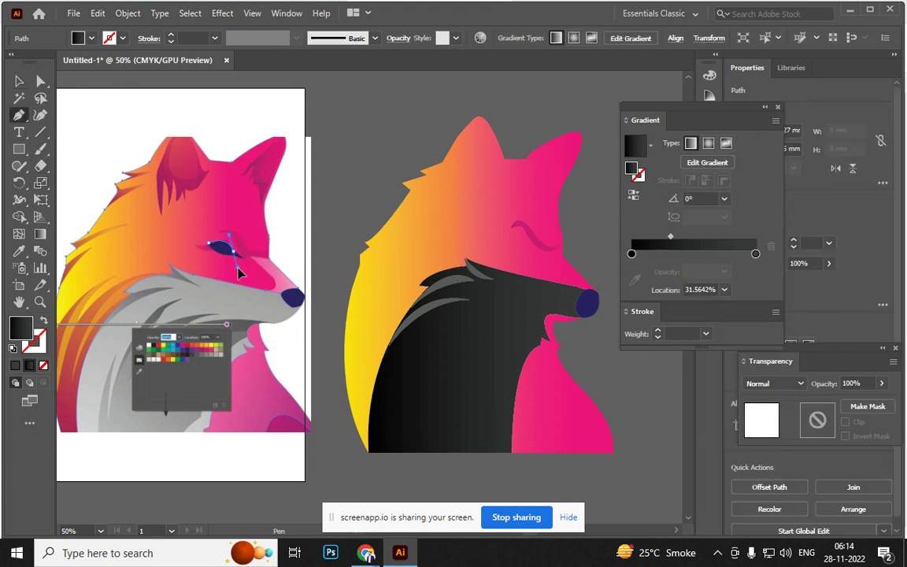
# Finish the eye outline and move it onto the vector fox's face
pyautogui.moveTo(243, 255)
pyautogui.mouseDown()
pyautogui.moveTo(248, 266)
pyautogui.moveTo(203, 234)
pyautogui.mouseUp()
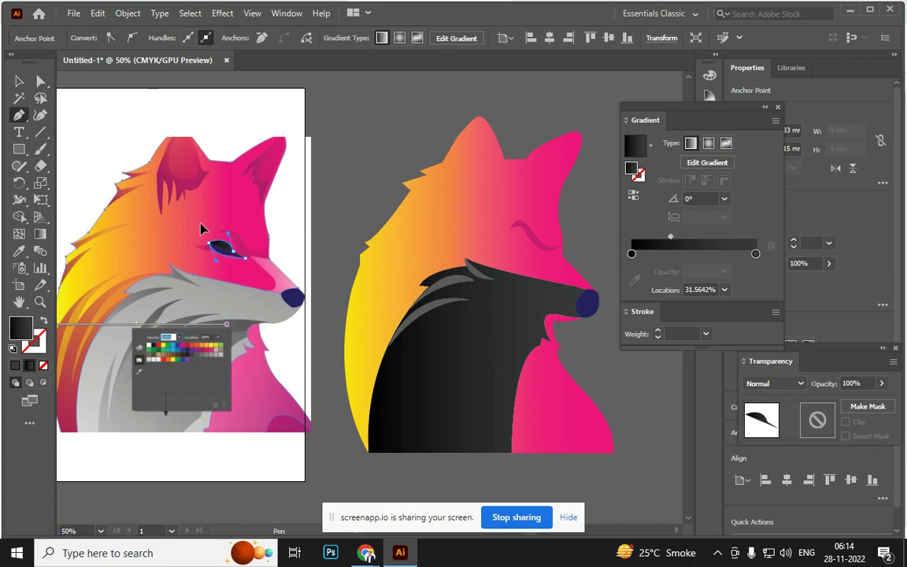
pyautogui.click(14, 85)
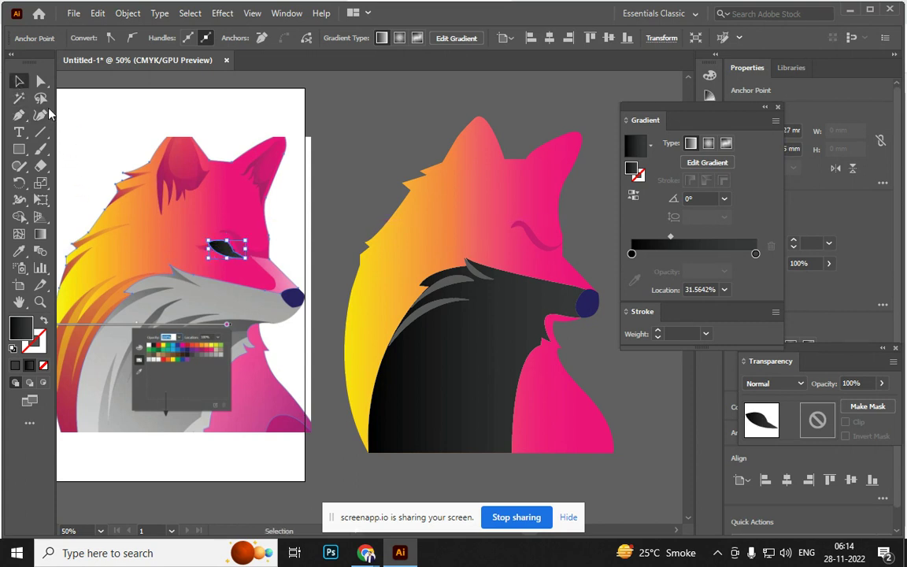
pyautogui.moveTo(229, 253); pyautogui.dragTo(523, 251)
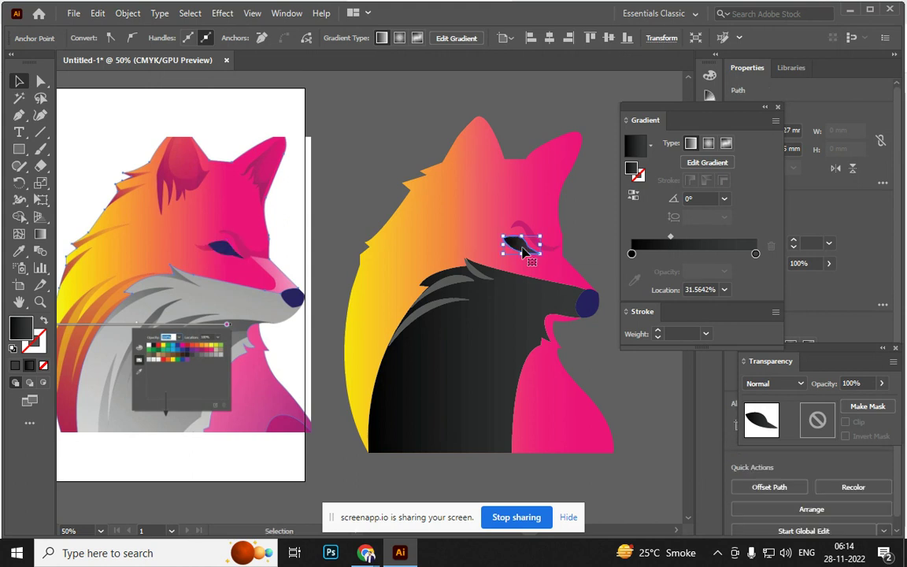
pyautogui.click(574, 229)
# Delete the entire vector fox and the placed reference fox image
pyautogui.hotkey('ctrl', '-')
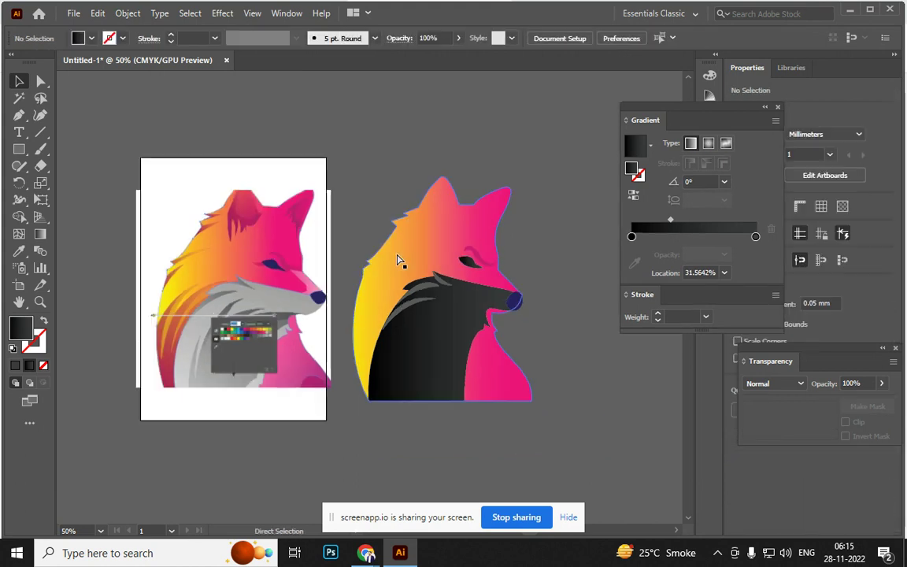
pyautogui.hotkey('ctrl', '-')
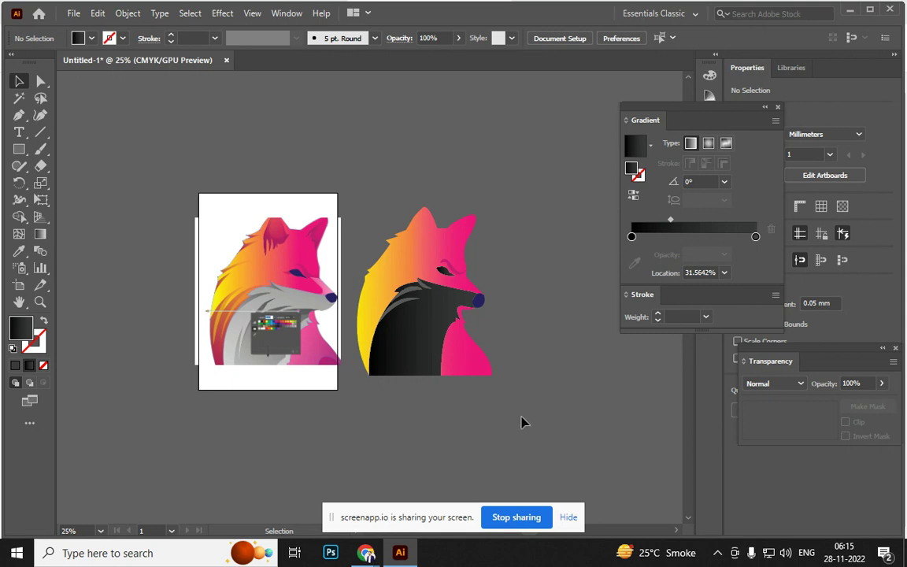
pyautogui.hotkey('ctrl', 'a')
pyautogui.press('Delete')
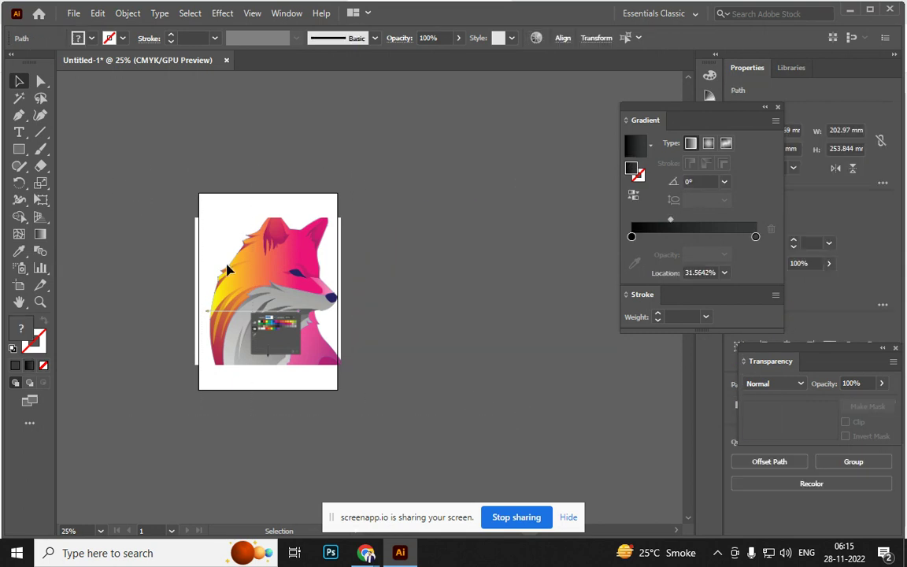
pyautogui.click(253, 347)
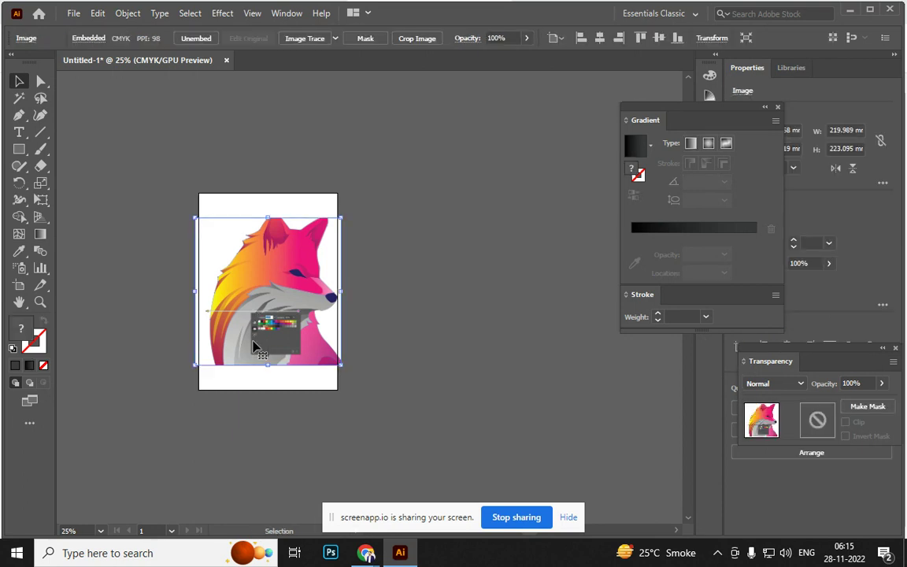
pyautogui.press('Delete')
# Search Chrome for 'lipi' and browse the lipstick image results
pyautogui.hotkey('alt', 'Tab')
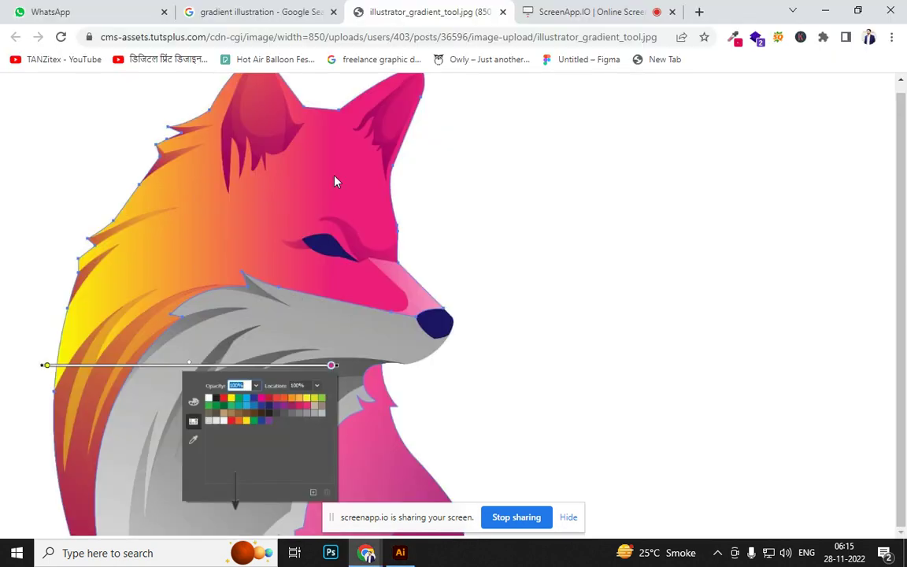
pyautogui.click(371, 39)
pyautogui.write('l')
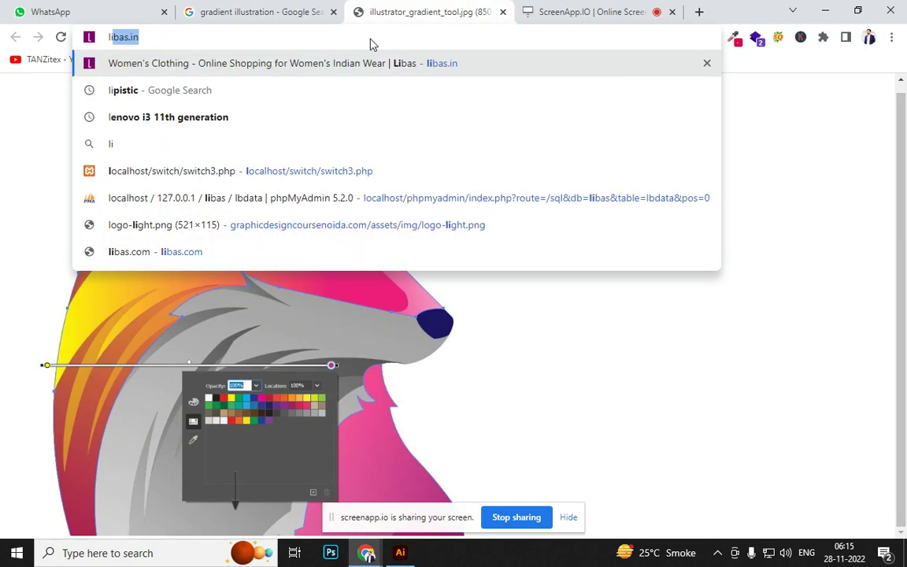
pyautogui.write('ipi')
pyautogui.press('Return')
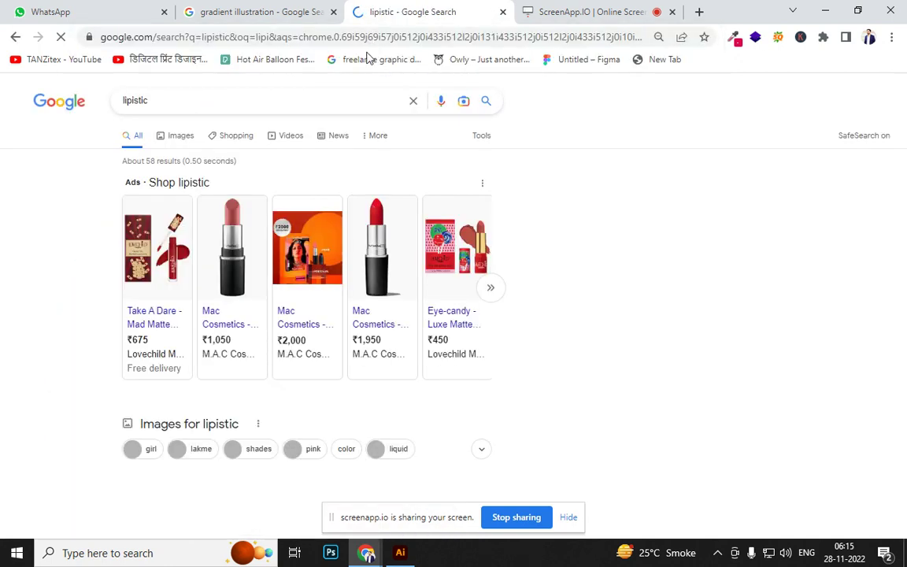
pyautogui.click(182, 140)
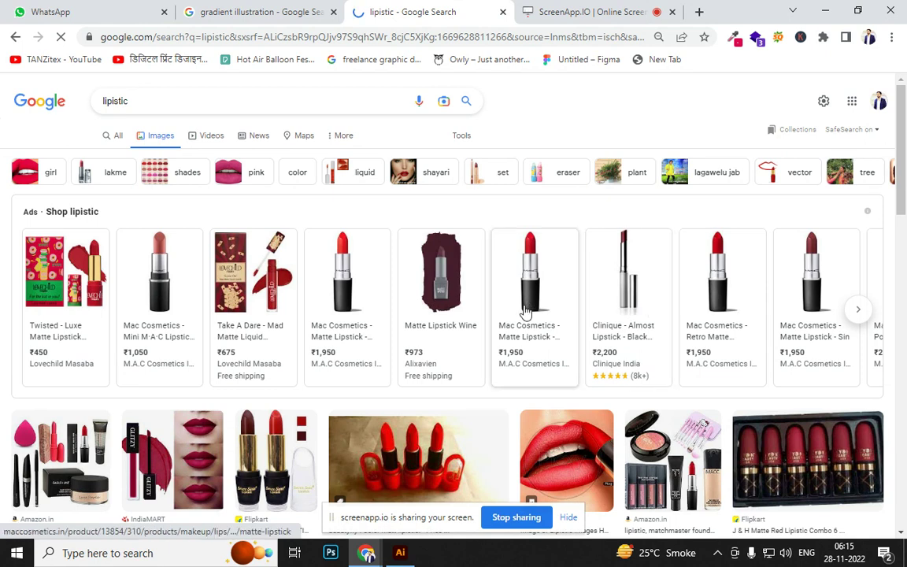
pyautogui.moveTo(902, 209); pyautogui.dragTo(881, 455)
pyautogui.scroll(-2, 881, 455)
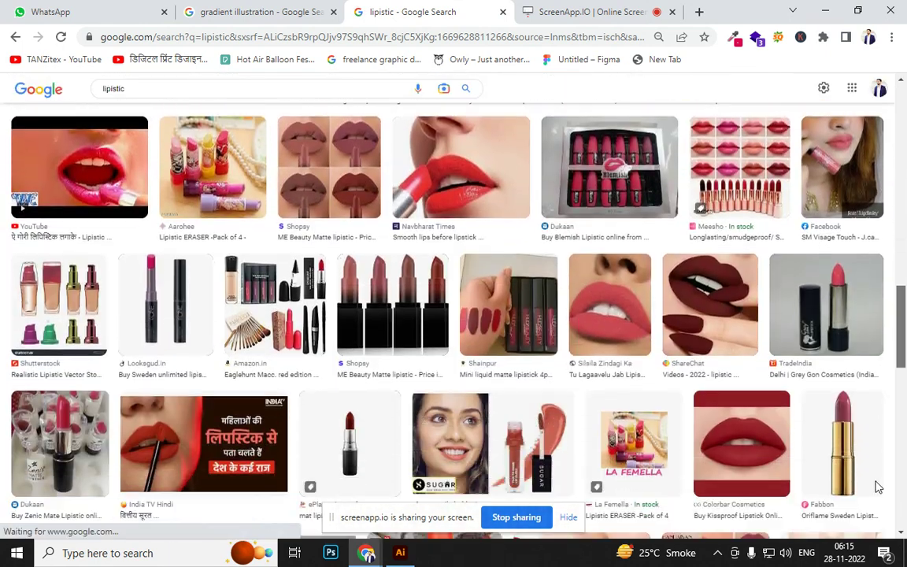
pyautogui.scroll(-2, 878, 473)
pyautogui.scroll(1, 870, 507)
pyautogui.scroll(3, 869, 508)
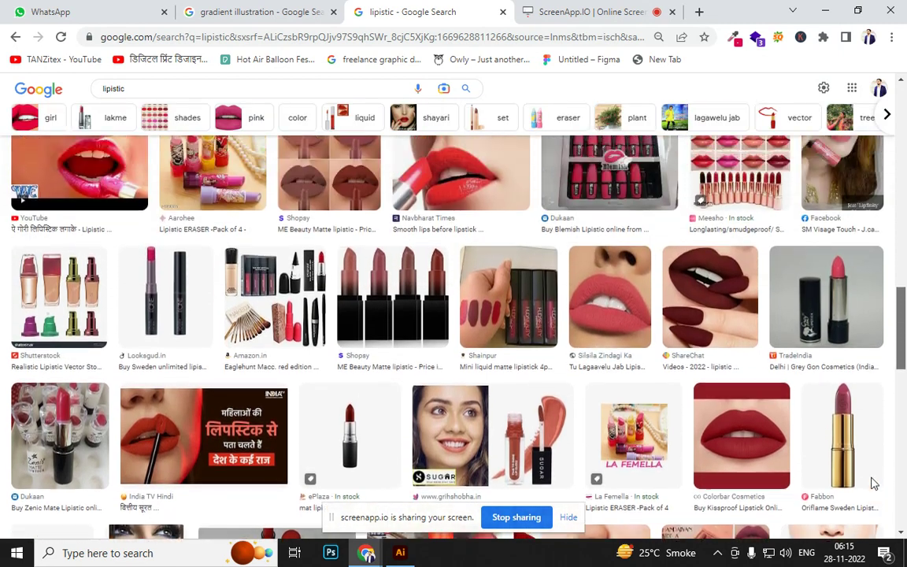
pyautogui.scroll(3, 870, 480)
pyautogui.scroll(2, 871, 452)
pyautogui.scroll(2, 872, 418)
pyautogui.scroll(1, 872, 402)
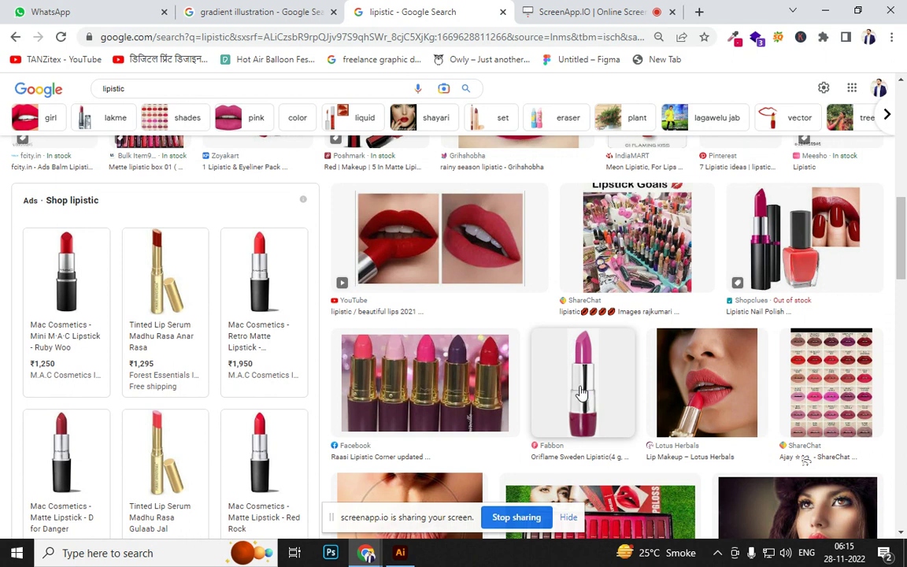
# Open the nail polish and lipstick photo in a new tab and copy the image
pyautogui.click(775, 255)
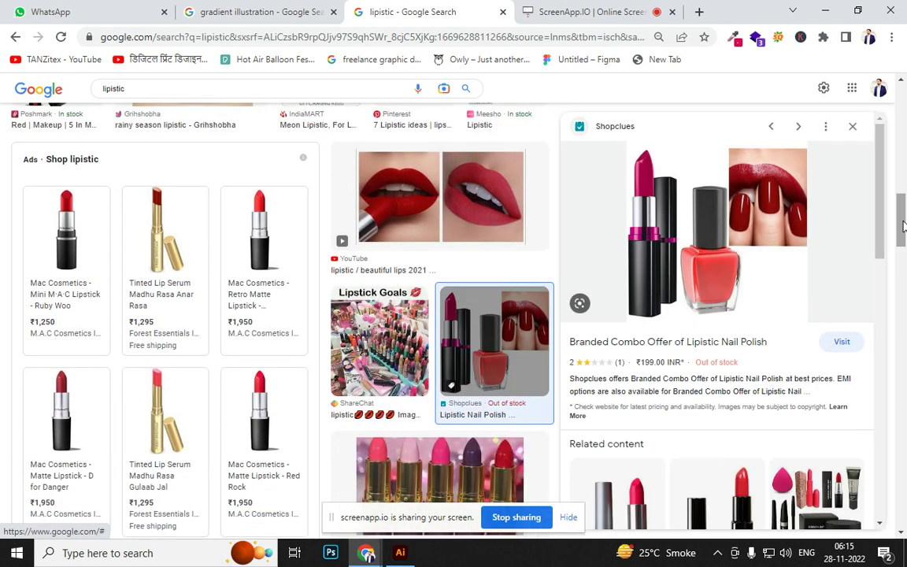
pyautogui.moveTo(882, 233); pyautogui.dragTo(858, 465)
pyautogui.scroll(-1, 873, 339)
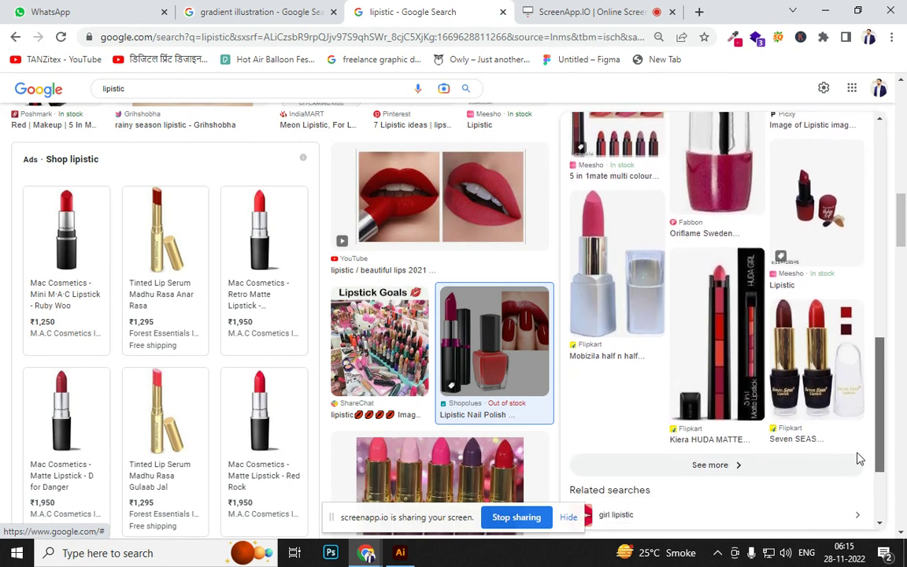
pyautogui.moveTo(859, 465); pyautogui.dragTo(870, 337)
pyautogui.click(633, 291)
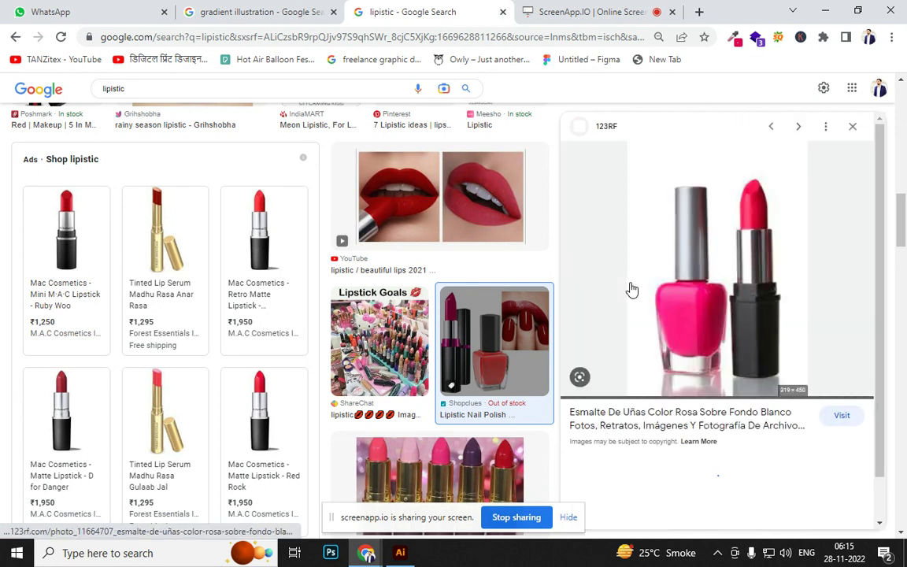
pyautogui.rightClick(740, 284)
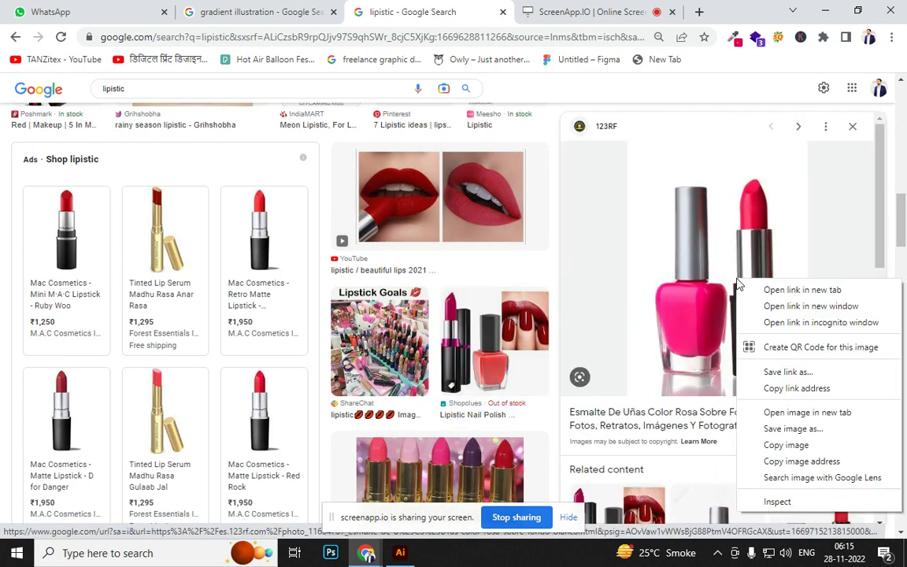
pyautogui.click(799, 411)
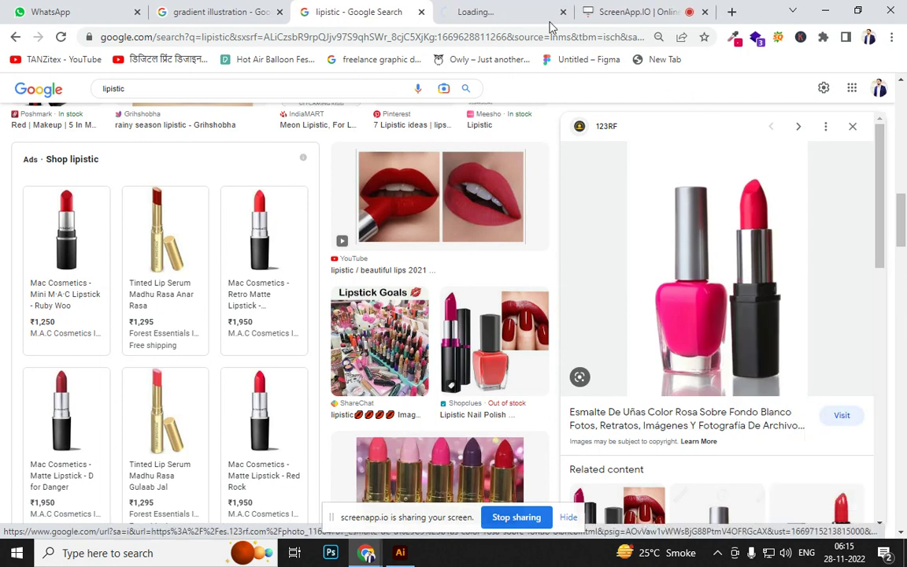
pyautogui.click(485, 11)
pyautogui.rightClick(459, 215)
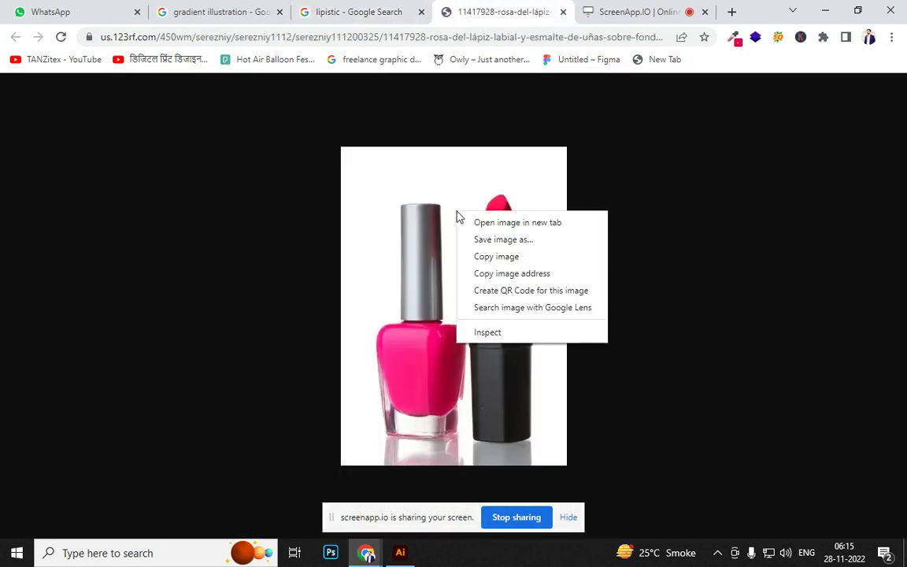
pyautogui.click(504, 258)
# Paste the nail polish and lipstick photo, enlarge it across the artboard, and zoom in on the lipstick
pyautogui.hotkey('alt', 'Tab')
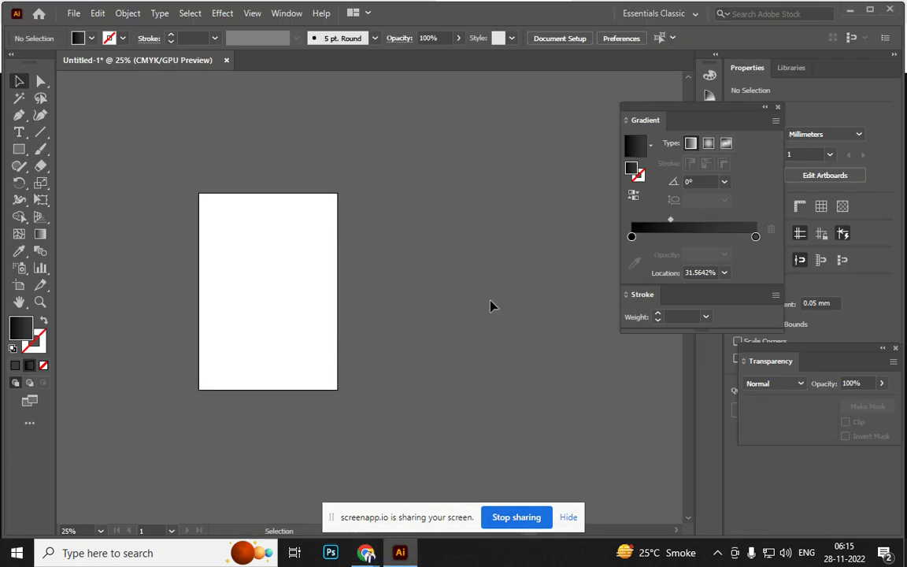
pyautogui.hotkey('ctrl', 'v')
pyautogui.moveTo(376, 315); pyautogui.dragTo(283, 318)
pyautogui.moveTo(319, 359); pyautogui.dragTo(344, 393)
pyautogui.moveTo(316, 351); pyautogui.dragTo(311, 348)
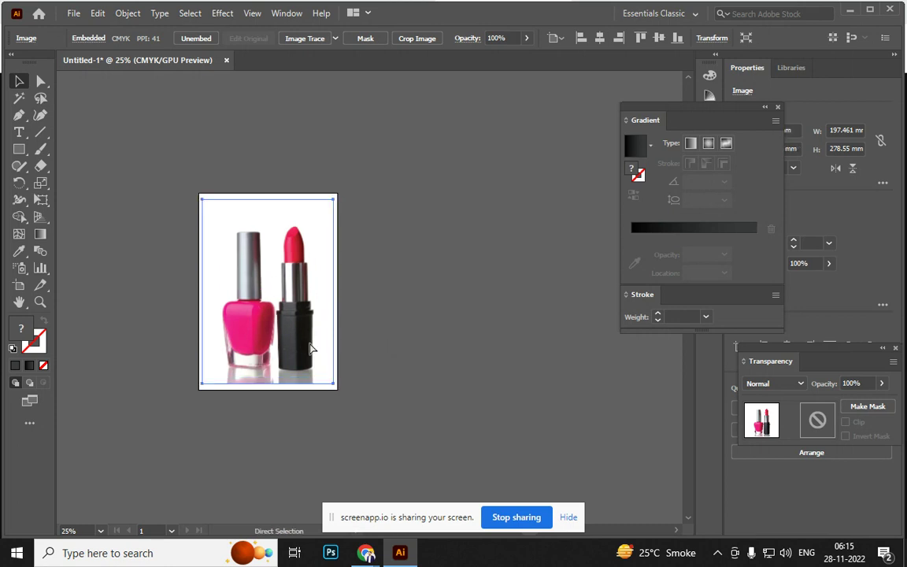
pyautogui.hotkey('ctrl', '+')
pyautogui.hotkey('ctrl', '+')
pyautogui.hotkey('ctrl', '+')
pyautogui.moveTo(376, 299)
pyautogui.mouseDown()
pyautogui.moveTo(358, 206)
pyautogui.moveTo(347, 285)
pyautogui.mouseUp()
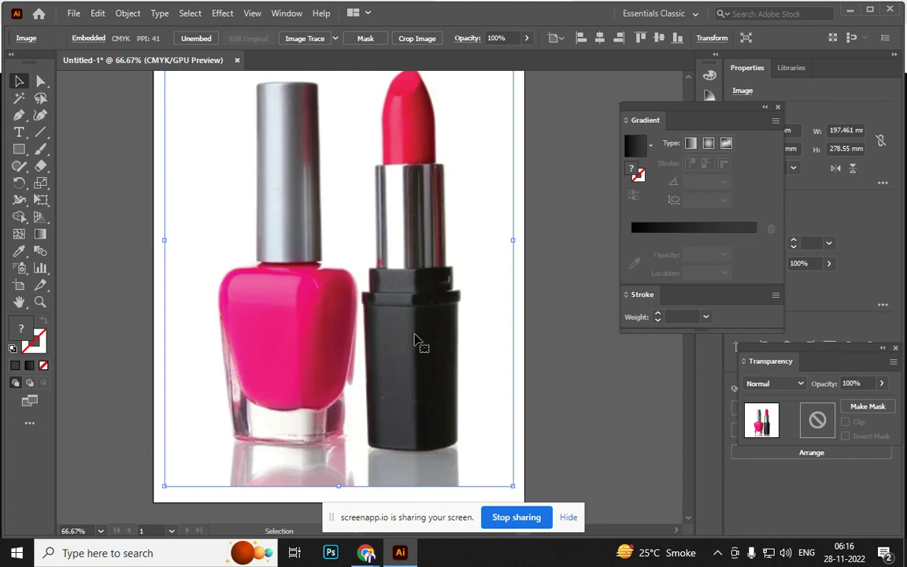
pyautogui.press('p')
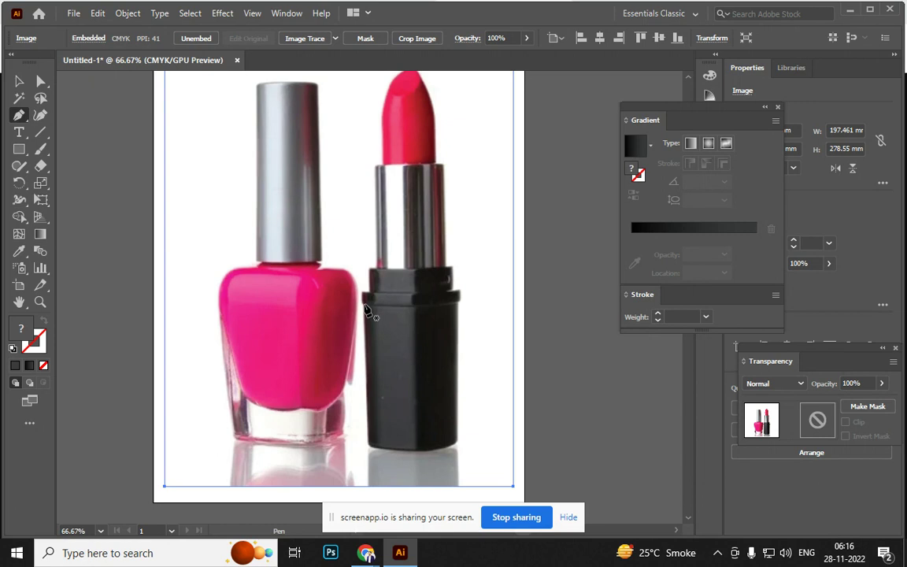
# Outline the case's left side, curved bottom and right side, swapping fill and stroke to see the photo
pyautogui.click(364, 303)
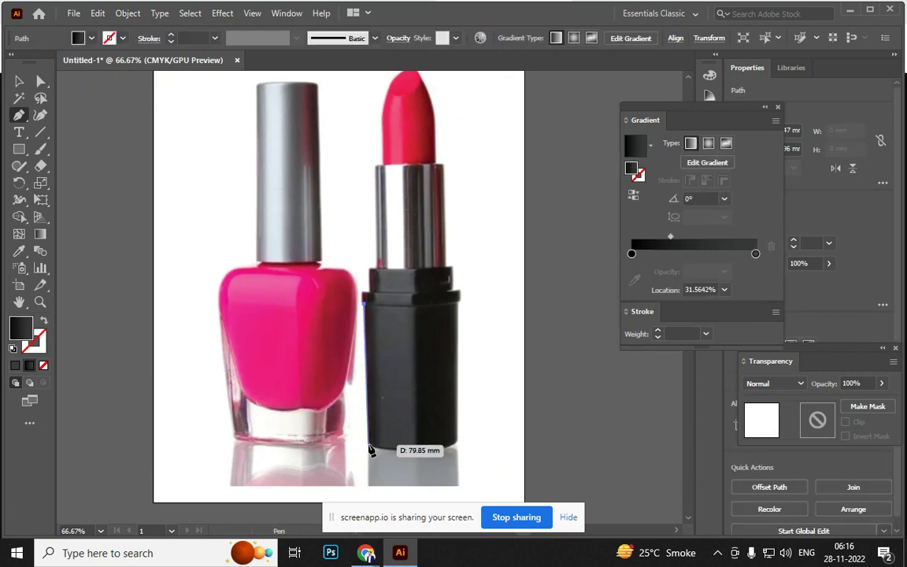
pyautogui.click(368, 446)
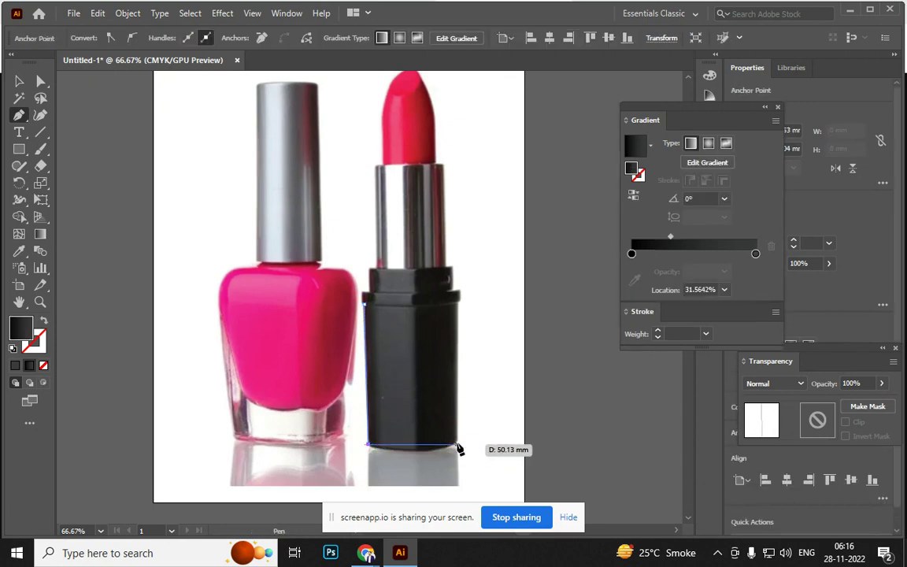
pyautogui.moveTo(475, 432); pyautogui.dragTo(490, 422)
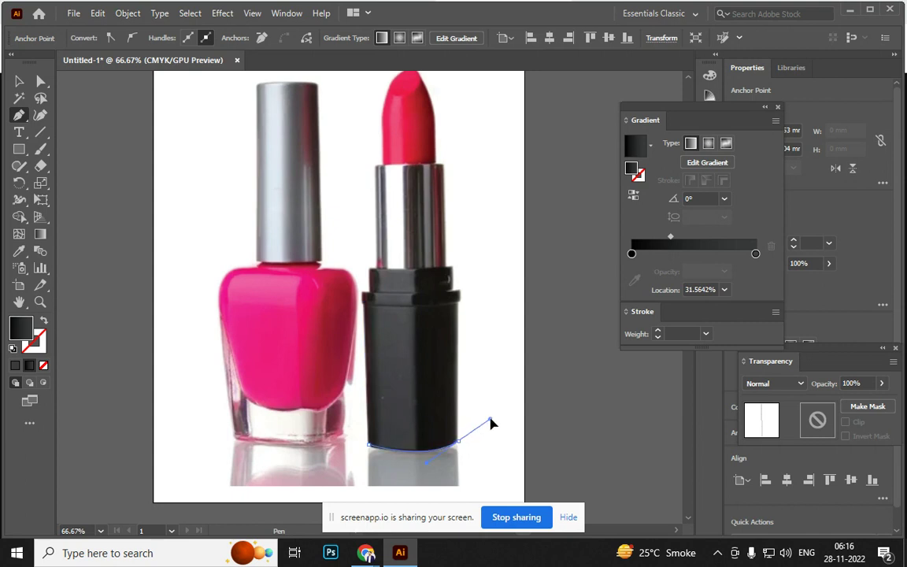
pyautogui.click(458, 443)
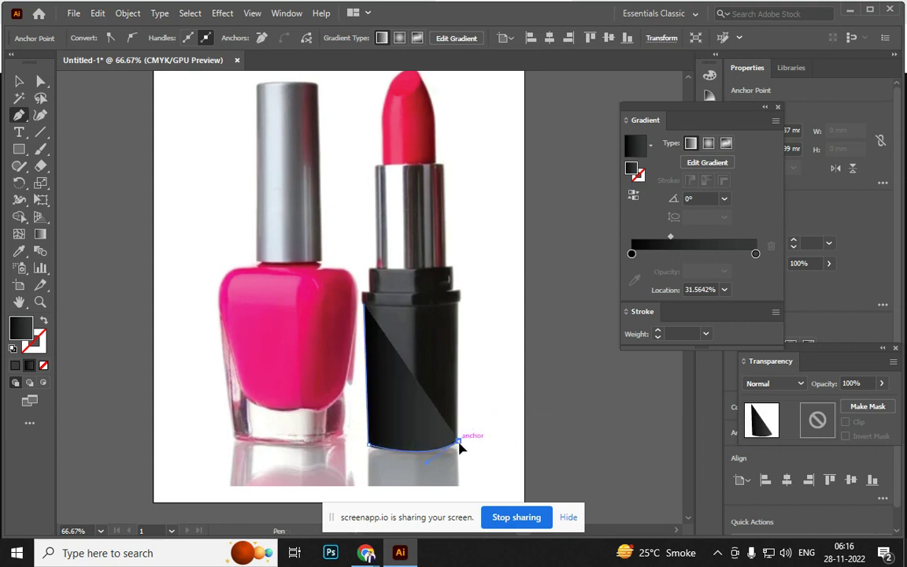
pyautogui.click(459, 305)
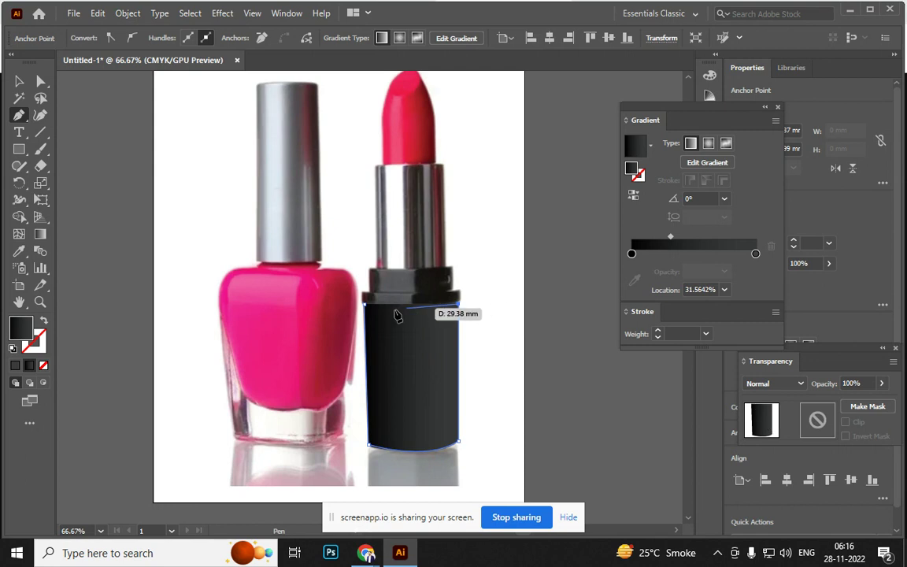
pyautogui.hotkey('shift', 'x')
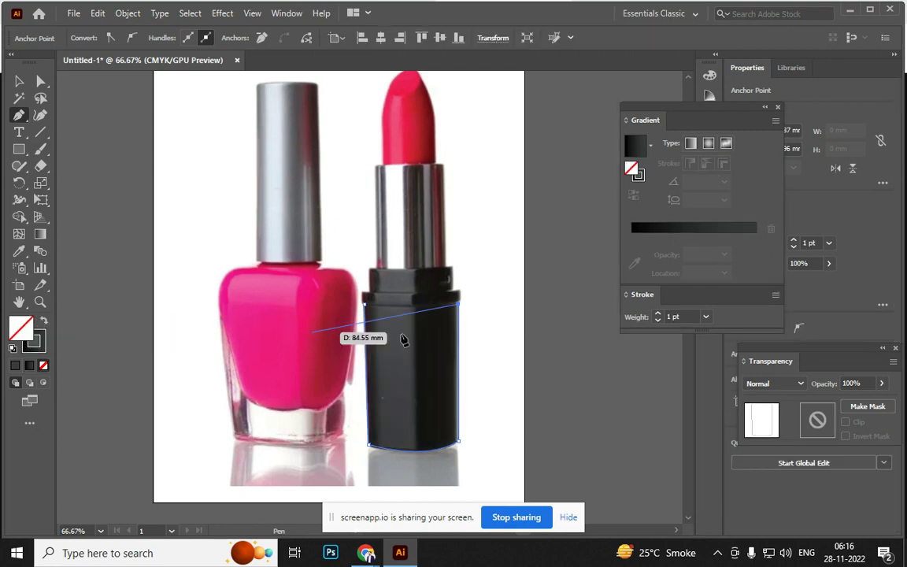
pyautogui.hotkey('ctrl', '=')
pyautogui.hotkey('ctrl', '=')
pyautogui.hotkey('ctrl', '=')
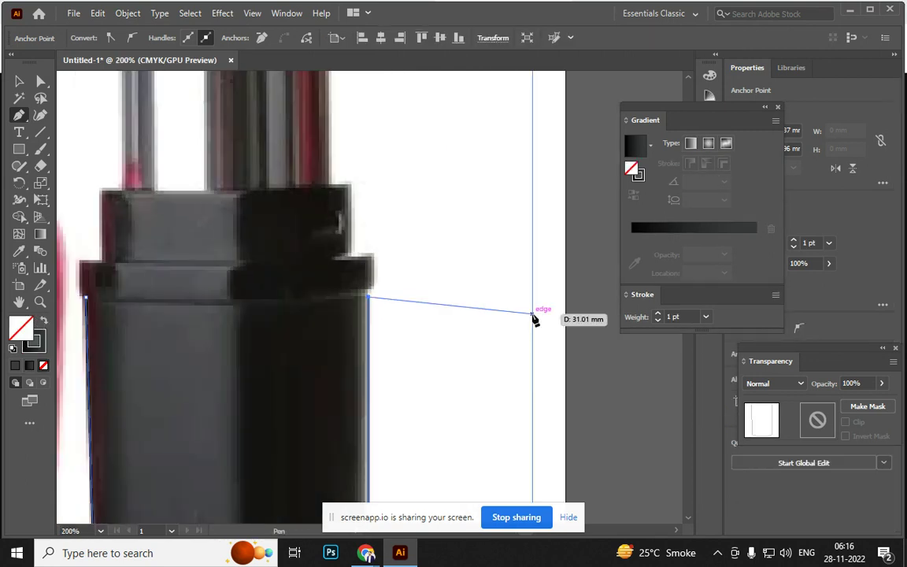
pyautogui.moveTo(390, 320)
pyautogui.mouseDown()
pyautogui.moveTo(532, 329)
pyautogui.moveTo(520, 305)
pyautogui.mouseUp()
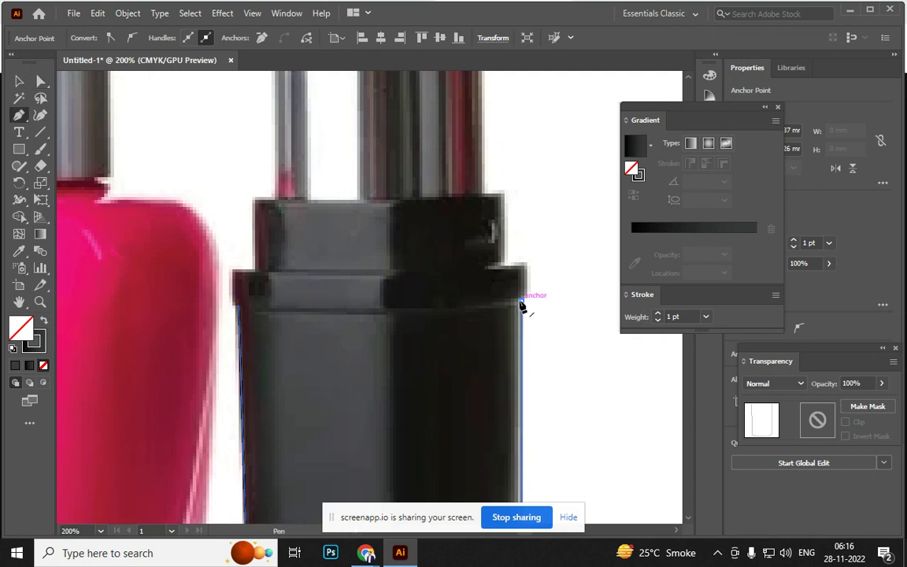
# Trace the stepped right collar, across the cap top, and down the collar's curved left side
pyautogui.click(520, 304)
pyautogui.click(527, 268)
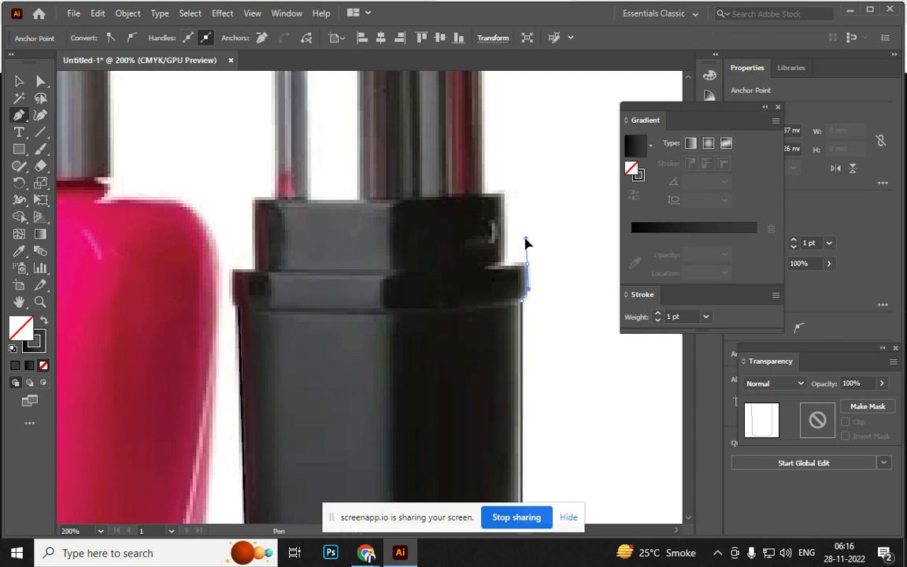
pyautogui.moveTo(525, 238); pyautogui.dragTo(523, 227)
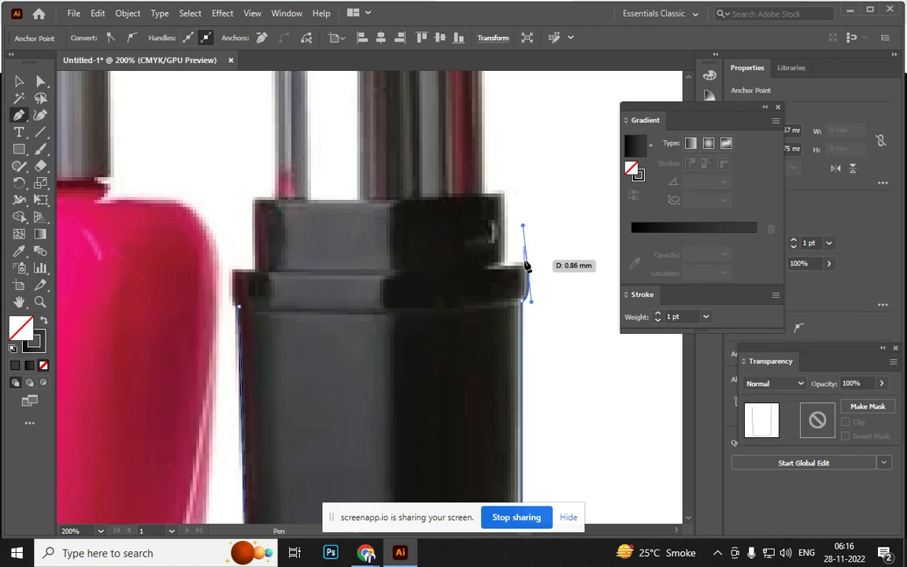
pyautogui.moveTo(527, 266); pyautogui.dragTo(505, 269)
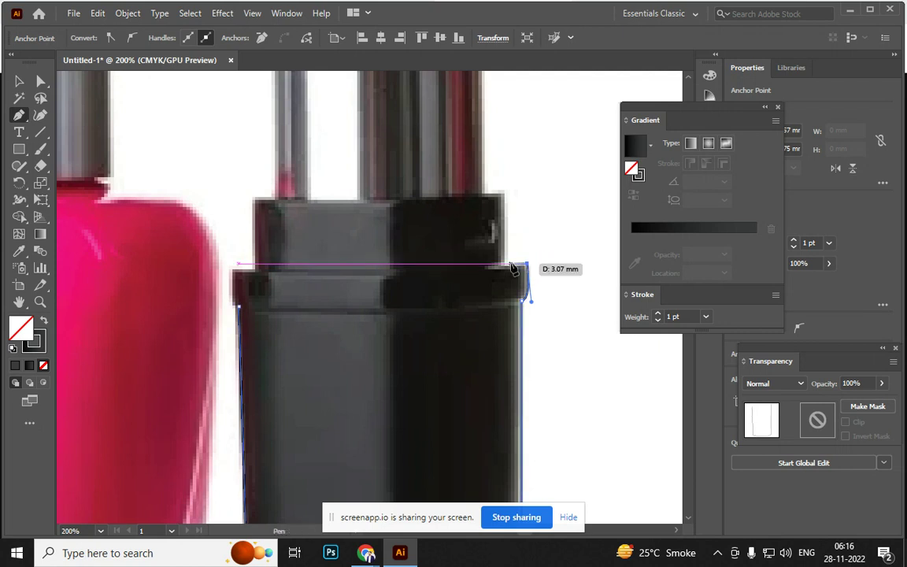
pyautogui.click(502, 264)
pyautogui.click(503, 194)
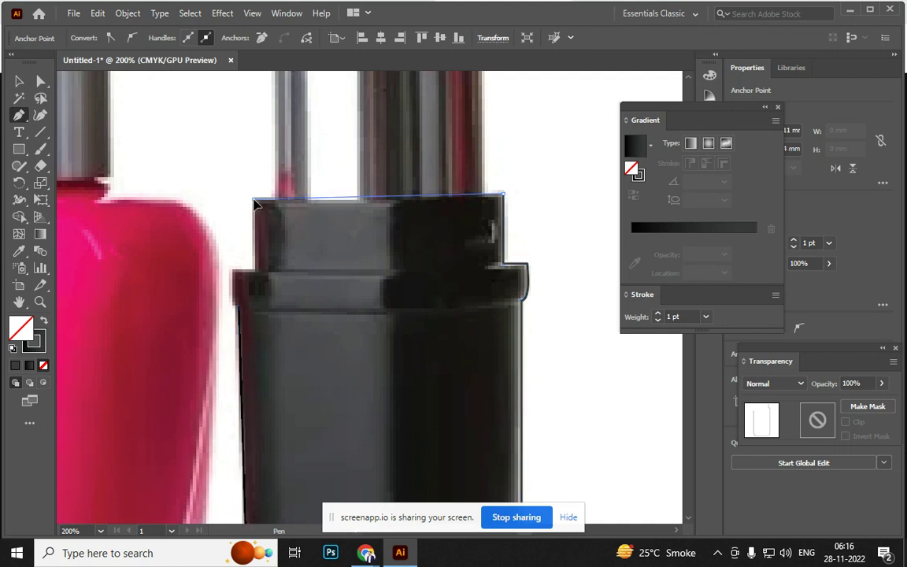
pyautogui.moveTo(253, 200)
pyautogui.mouseDown()
pyautogui.moveTo(264, 209)
pyautogui.moveTo(260, 278)
pyautogui.mouseUp()
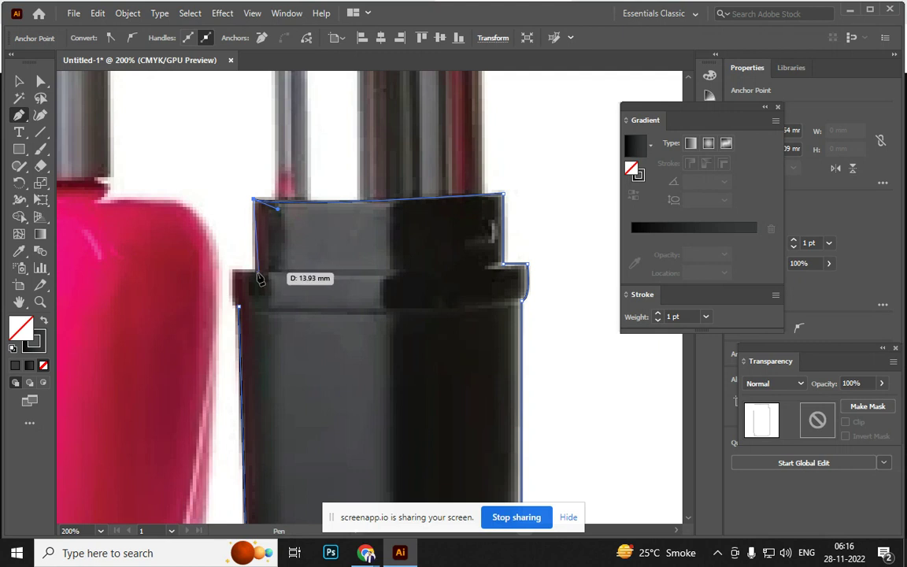
pyautogui.moveTo(260, 278)
pyautogui.mouseDown()
pyautogui.moveTo(232, 276)
pyautogui.moveTo(240, 312)
pyautogui.mouseUp()
pyautogui.hotkey('ctrl', '-')
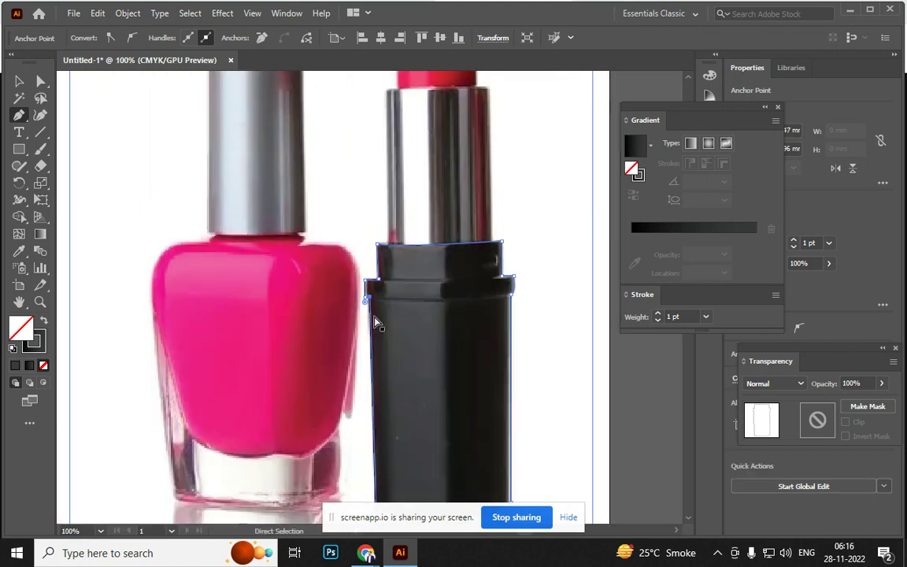
# Fill the traced case with the black-to-grey gradient and move it right of the photo
pyautogui.click(703, 229)
pyautogui.click(19, 81)
pyautogui.keyDown('shift'); pyautogui.click(331, 306); pyautogui.keyUp('shift')
pyautogui.moveTo(389, 352); pyautogui.dragTo(560, 352)
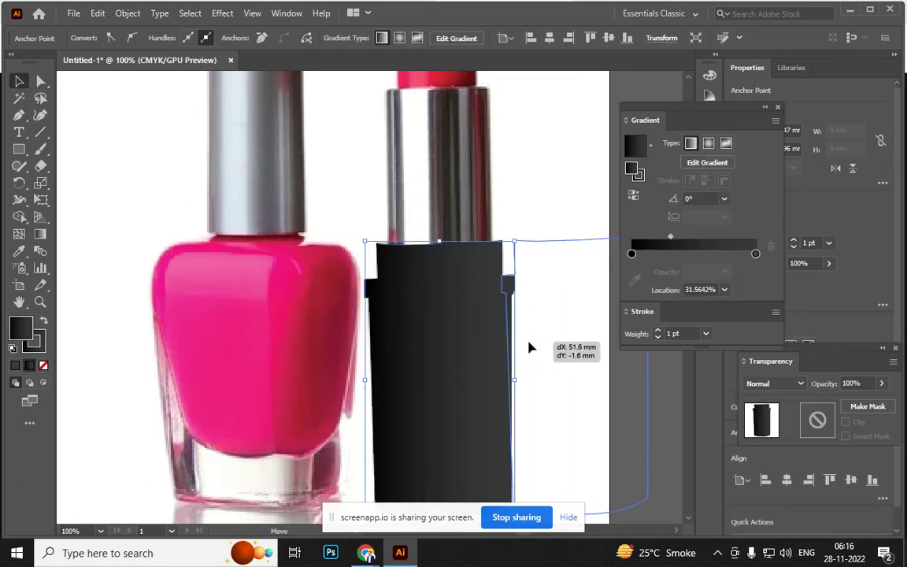
pyautogui.moveTo(376, 348); pyautogui.dragTo(206, 305)
pyautogui.moveTo(461, 348); pyautogui.dragTo(594, 348)
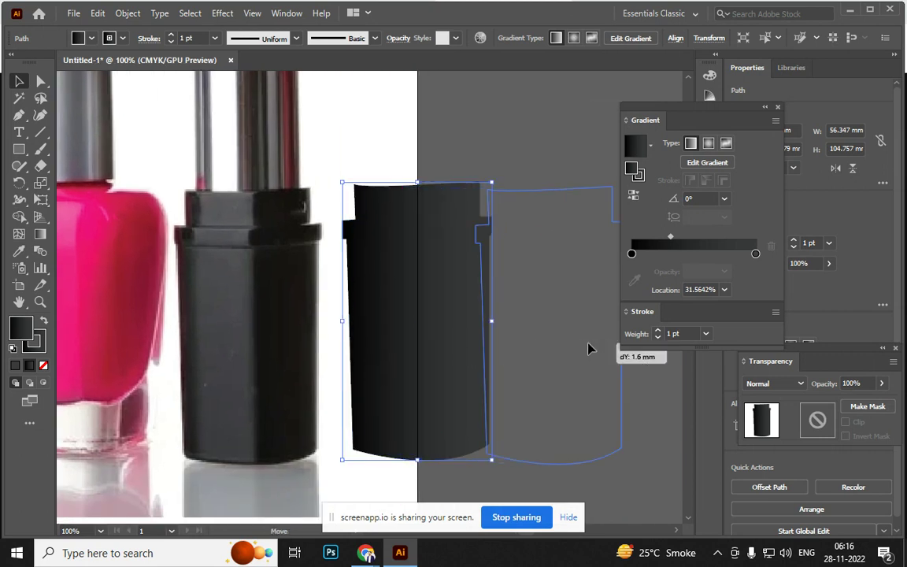
pyautogui.moveTo(411, 329); pyautogui.dragTo(382, 357)
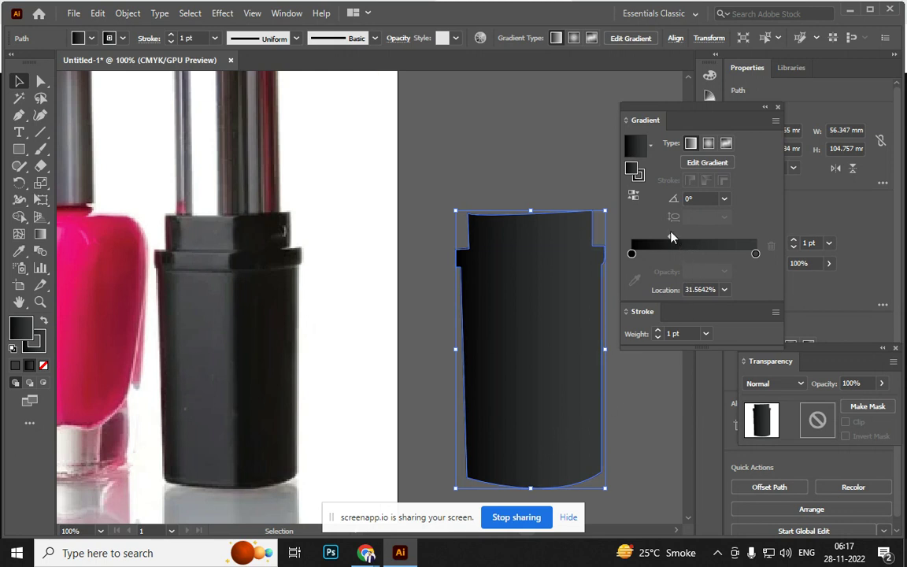
# Add two gradient stops, set one to a grey sampled from the photo, and shift it to about 34%
pyautogui.moveTo(671, 237)
pyautogui.mouseDown()
pyautogui.moveTo(710, 237)
pyautogui.moveTo(658, 237)
pyautogui.mouseUp()
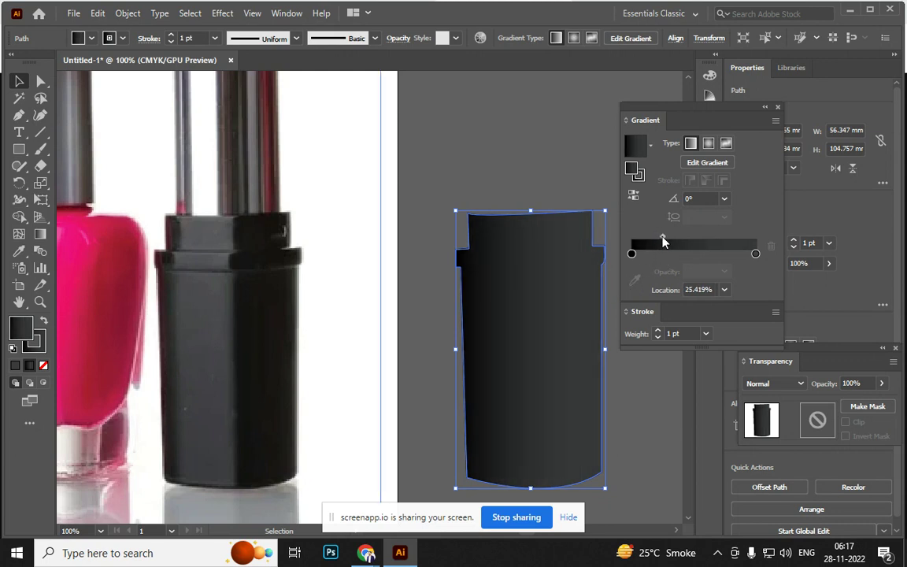
pyautogui.click(661, 252)
pyautogui.click(703, 253)
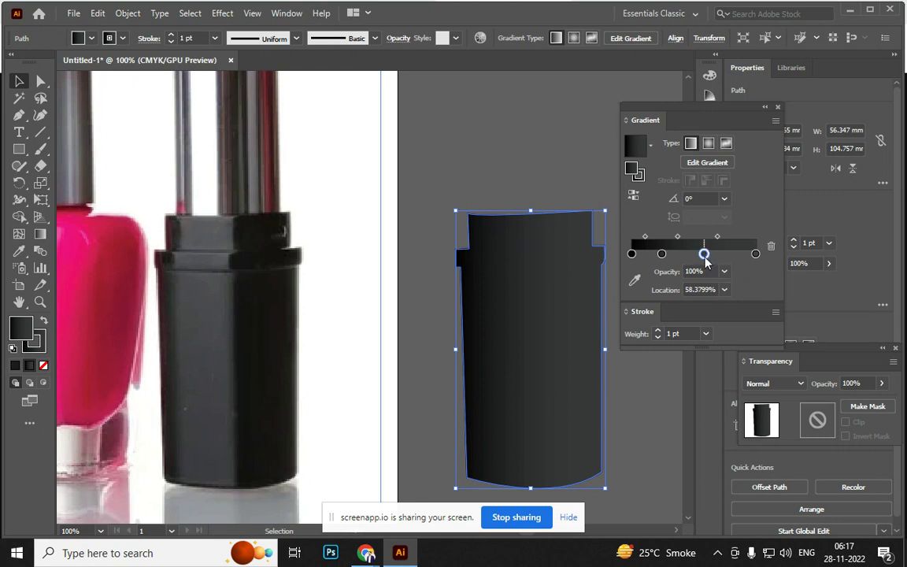
pyautogui.click(662, 253)
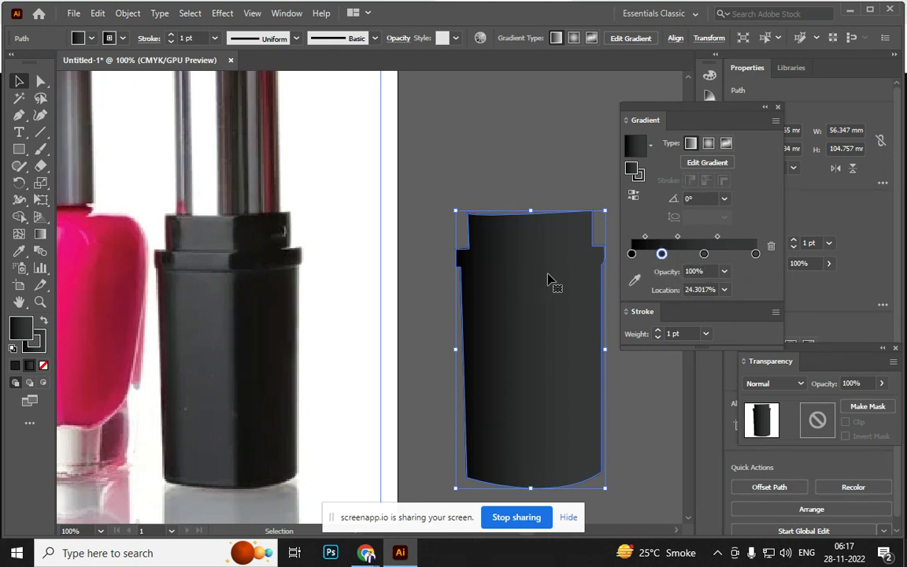
pyautogui.click(634, 279)
pyautogui.click(186, 269)
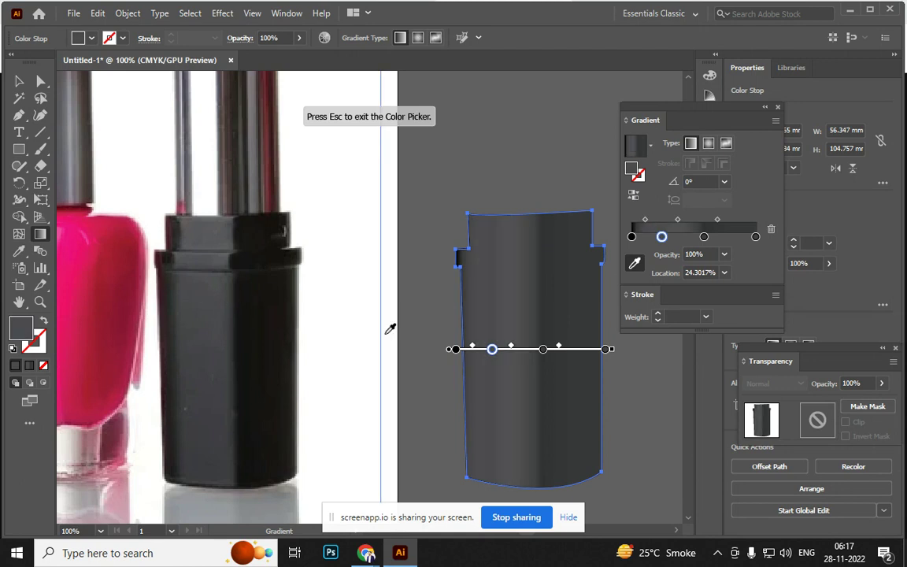
pyautogui.moveTo(661, 237)
pyautogui.mouseDown()
pyautogui.moveTo(673, 237)
pyautogui.moveTo(661, 220)
pyautogui.mouseUp()
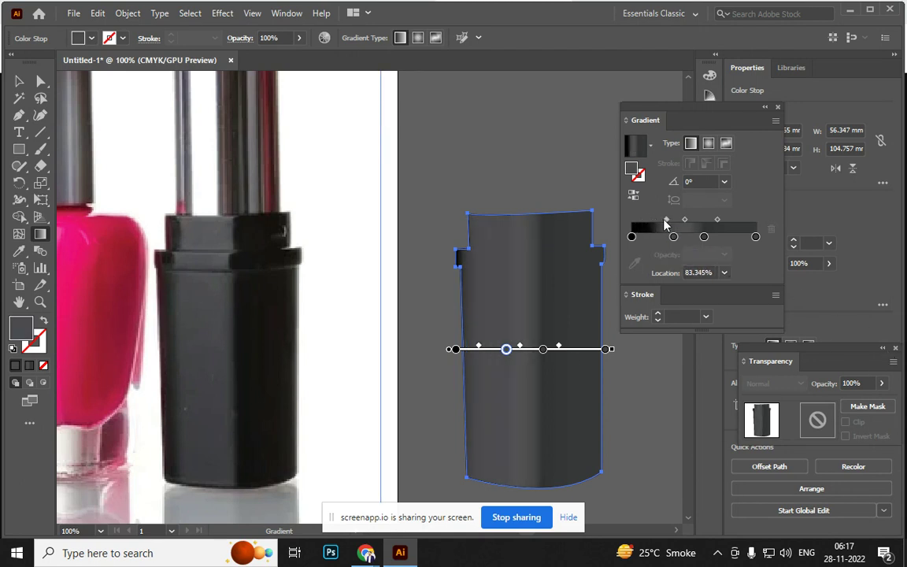
# Tighten the highlight blend midpoint and tilt the case gradient to about 1.75°
pyautogui.click(507, 350)
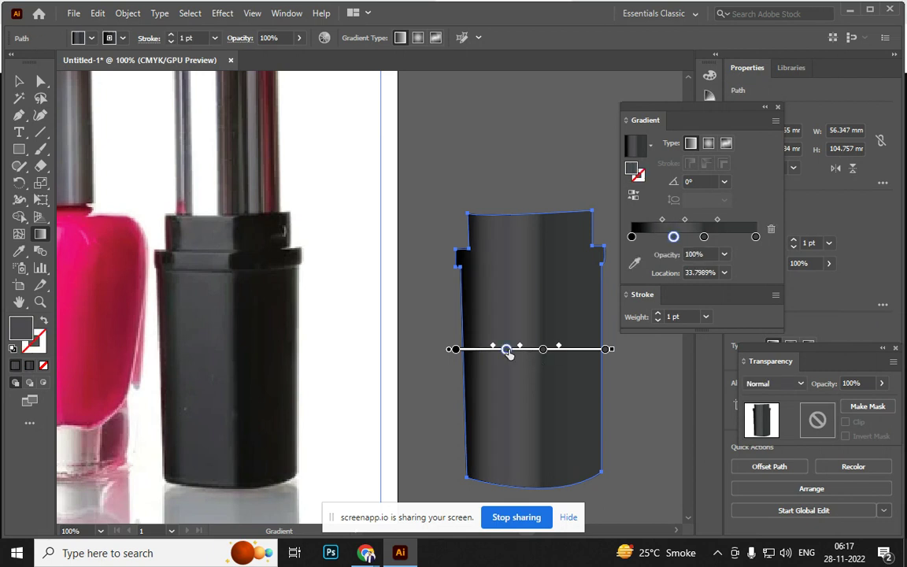
pyautogui.click(662, 221)
pyautogui.moveTo(662, 221); pyautogui.dragTo(659, 220)
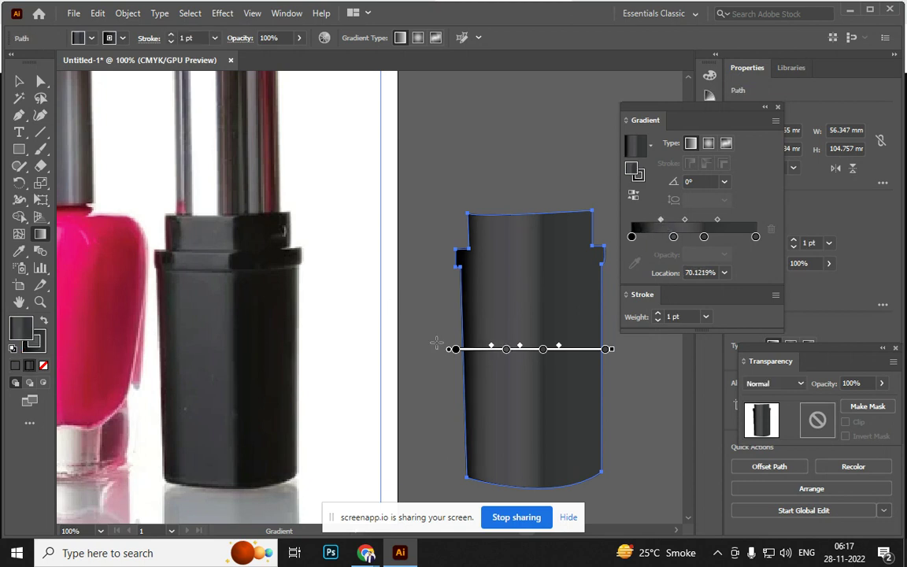
pyautogui.moveTo(491, 346); pyautogui.dragTo(501, 350)
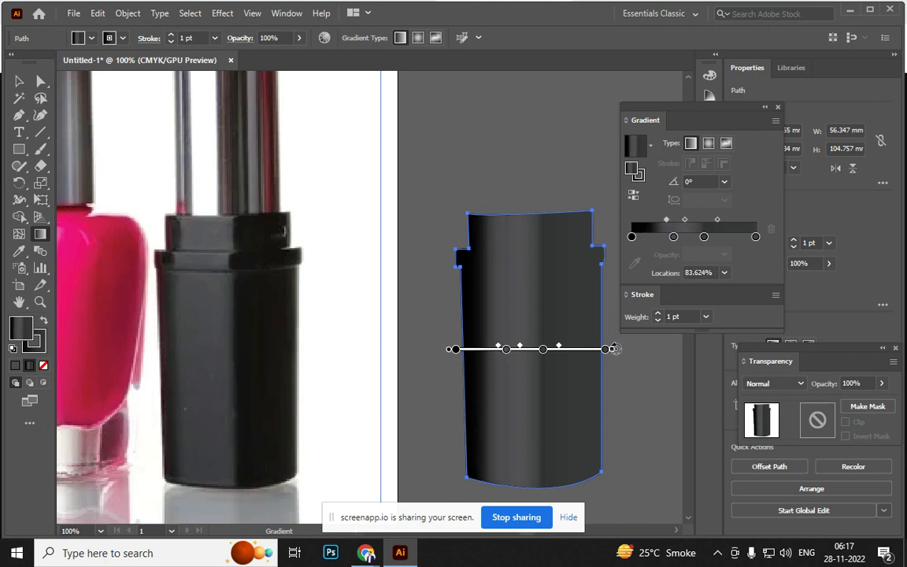
pyautogui.moveTo(614, 348); pyautogui.dragTo(614, 345)
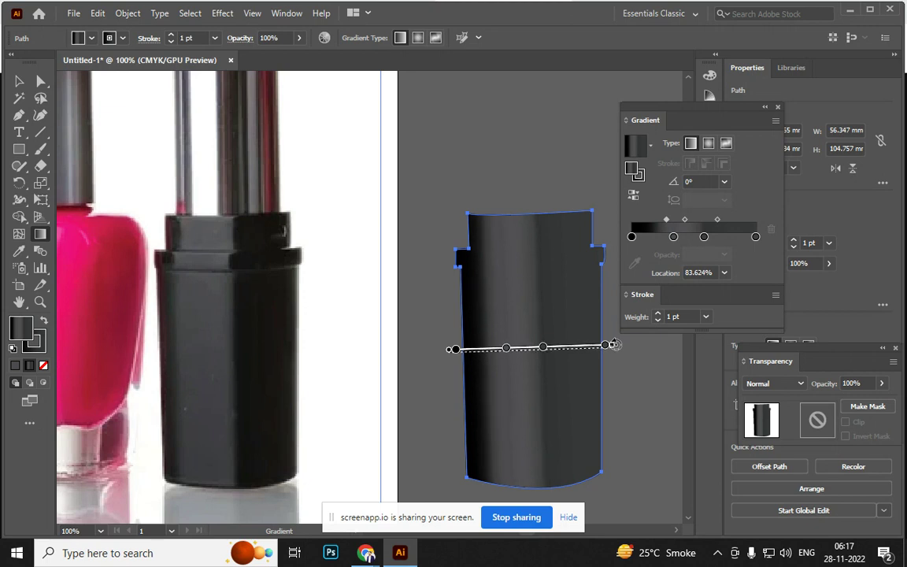
pyautogui.moveTo(614, 344); pyautogui.dragTo(615, 346)
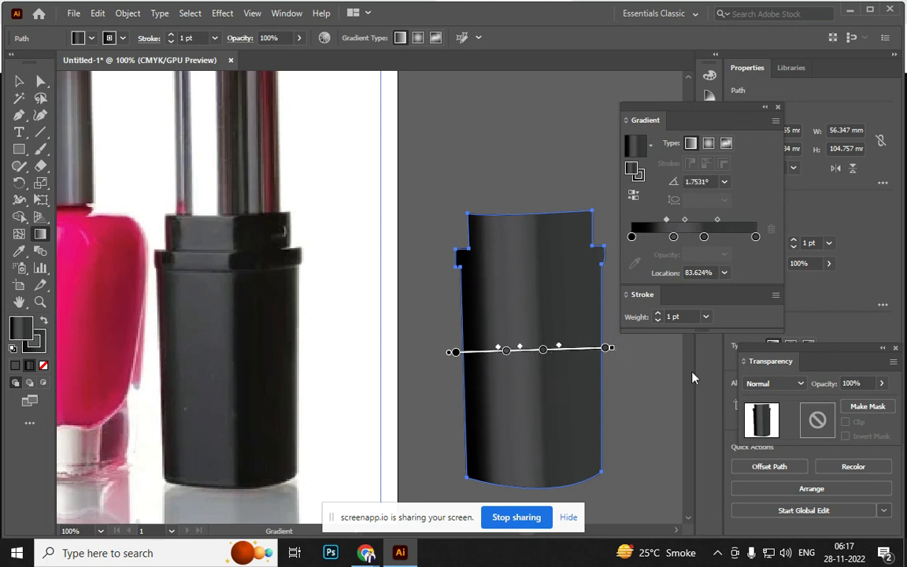
# Move the right blend midpoint left and sample a colour for the rightmost end stop
pyautogui.click(18, 81)
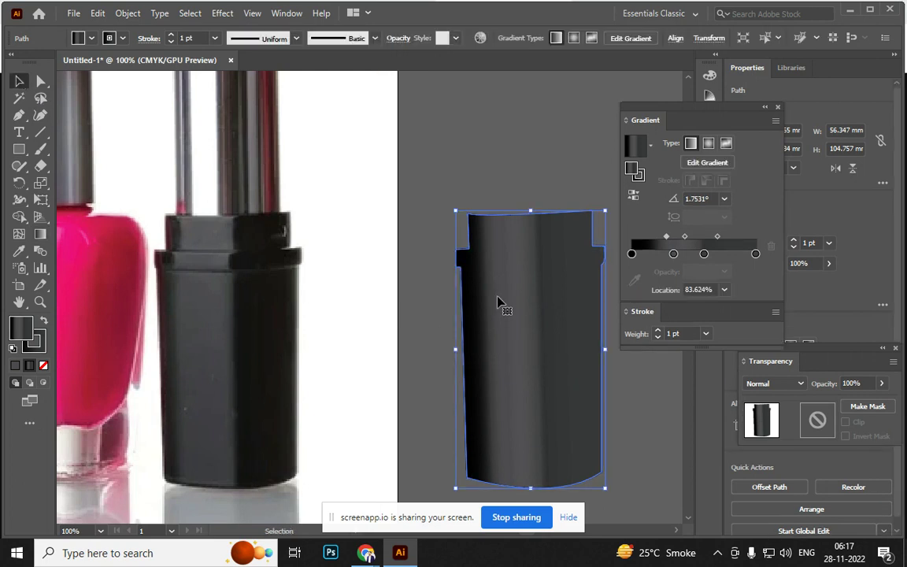
pyautogui.moveTo(717, 237); pyautogui.dragTo(711, 237)
pyautogui.click(756, 254)
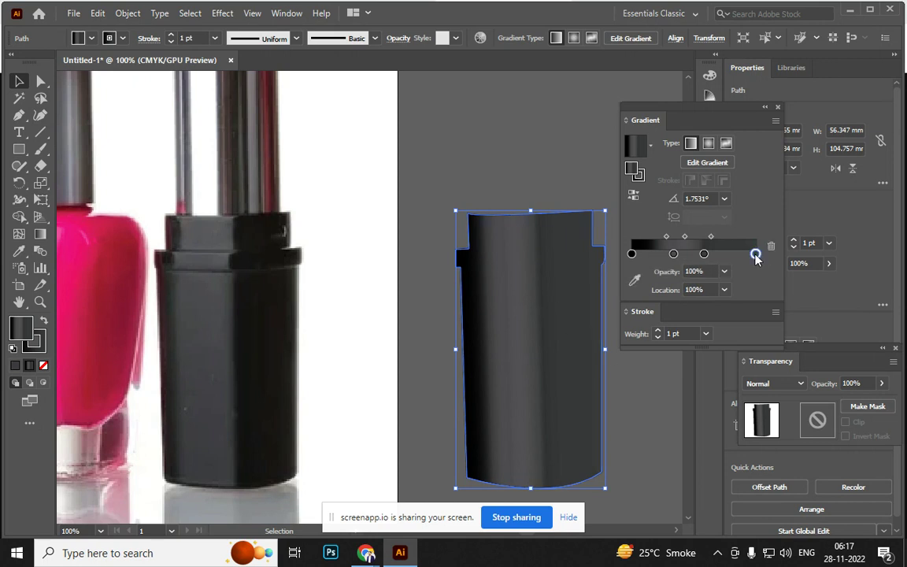
pyautogui.click(633, 282)
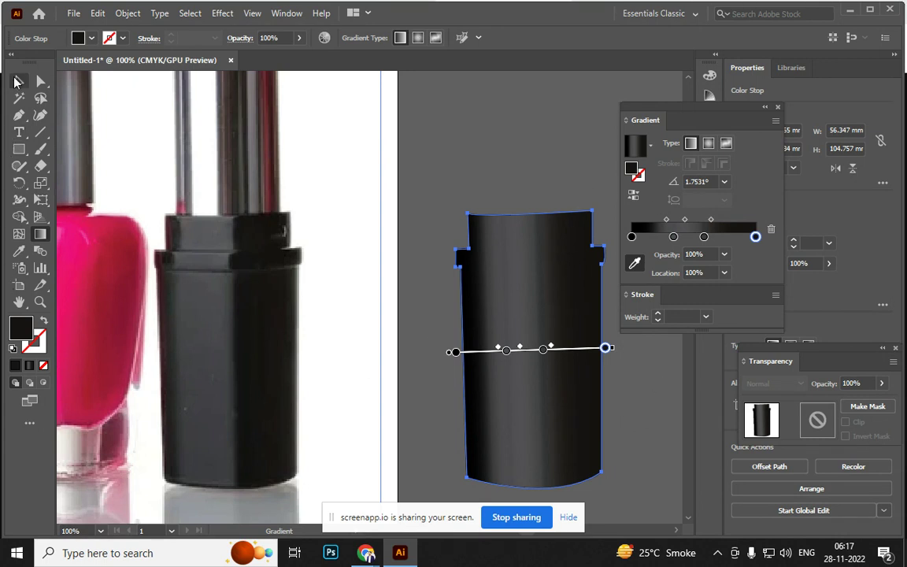
pyautogui.click(19, 81)
pyautogui.click(348, 196)
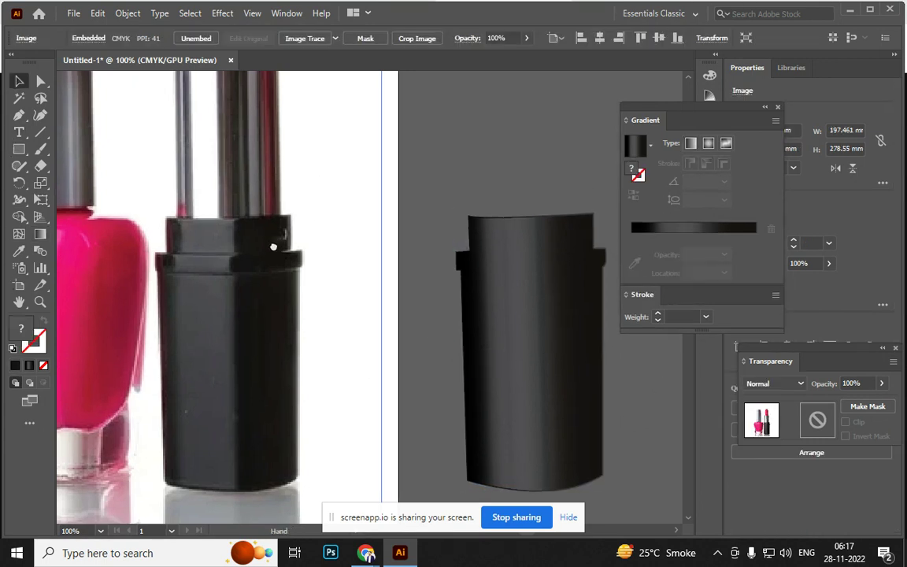
# Trace a closed four-corner rectangle over the photo's silver sleeve with the Pen tool
pyautogui.moveTo(273, 248); pyautogui.dragTo(512, 411)
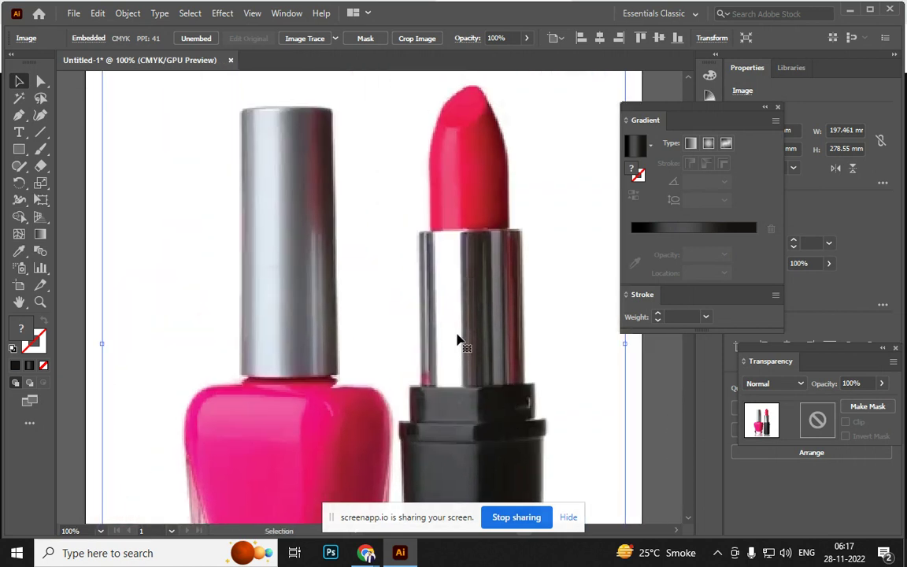
pyautogui.press('p')
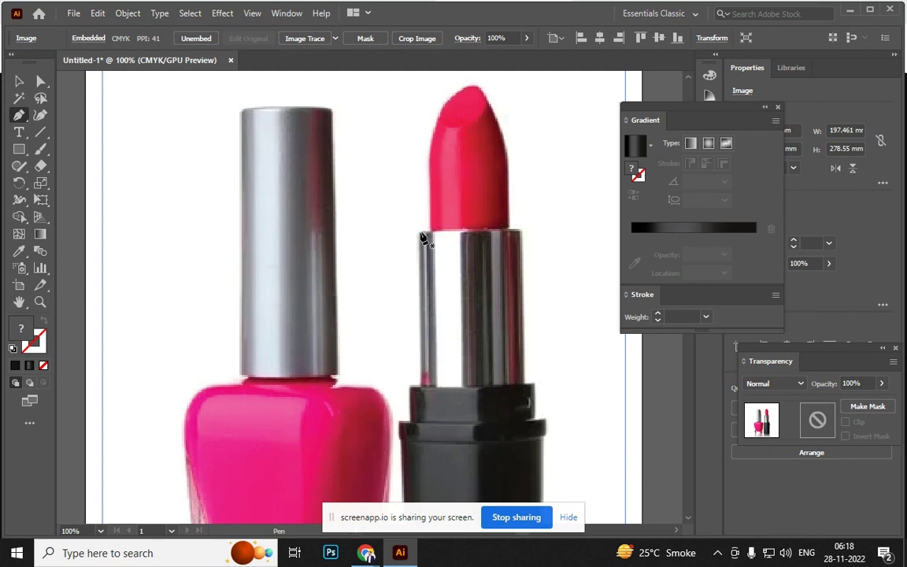
pyautogui.click(420, 233)
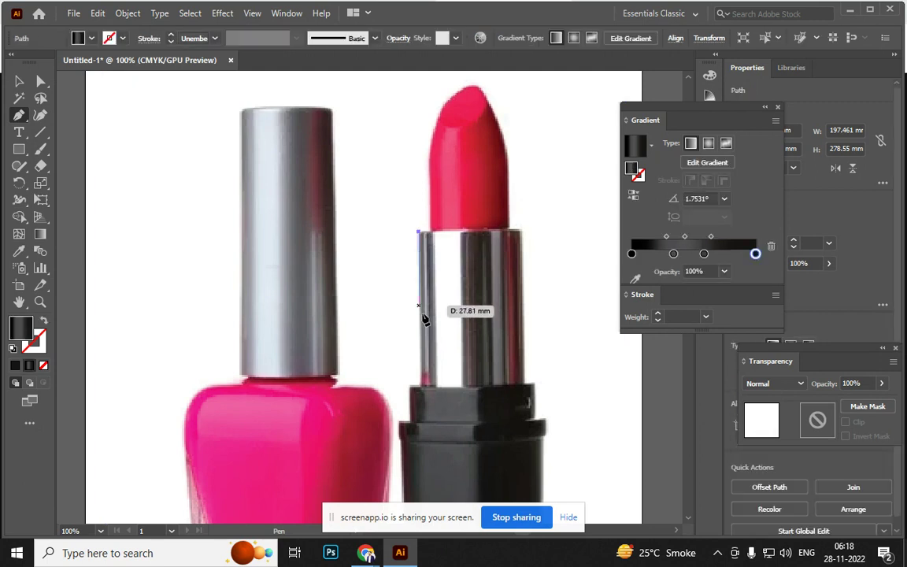
pyautogui.click(420, 387)
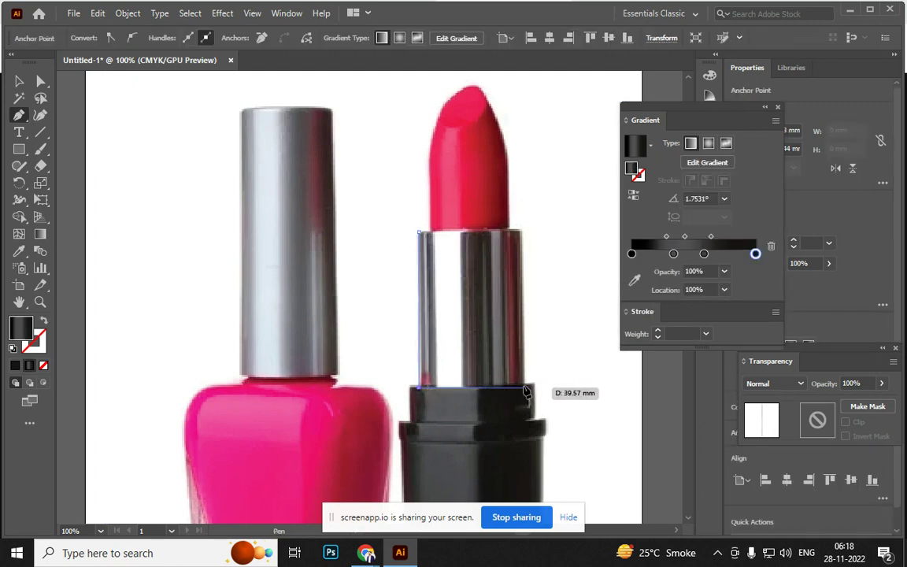
pyautogui.click(523, 387)
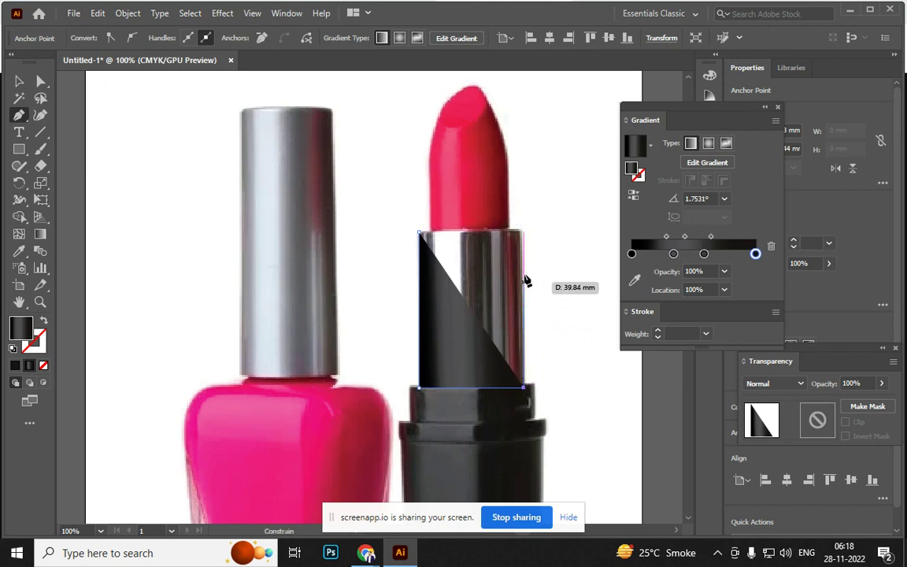
pyautogui.click(523, 233)
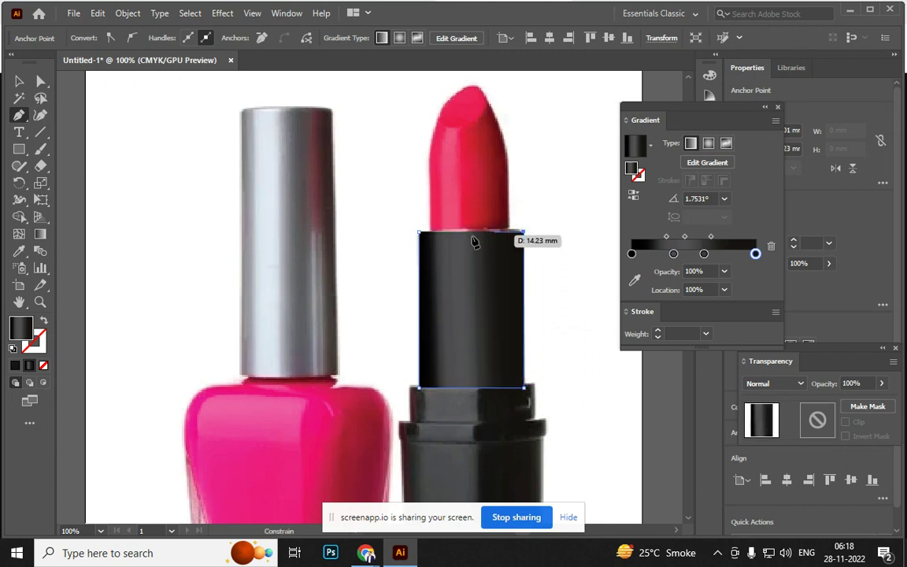
pyautogui.click(419, 232)
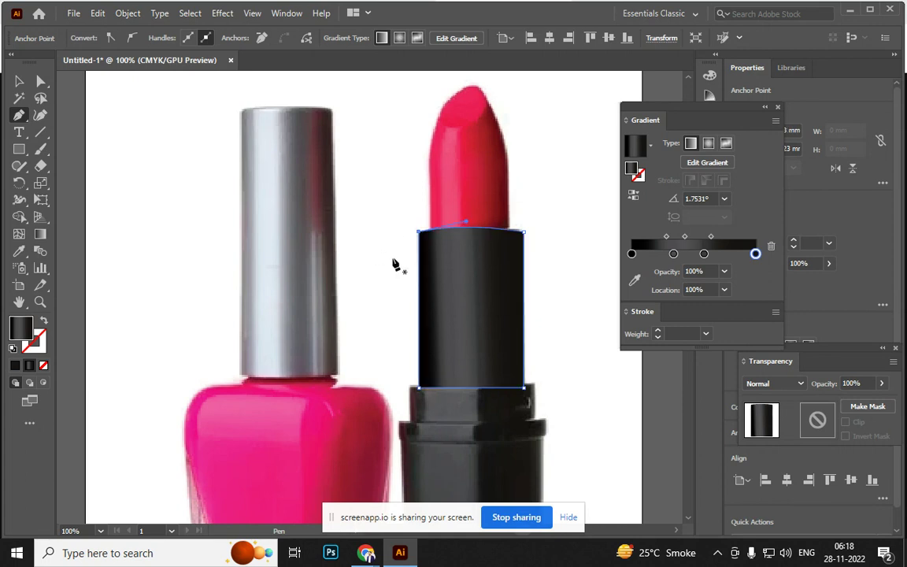
# Move the traced sleeve rectangle onto the top of the traced black case
pyautogui.click(19, 81)
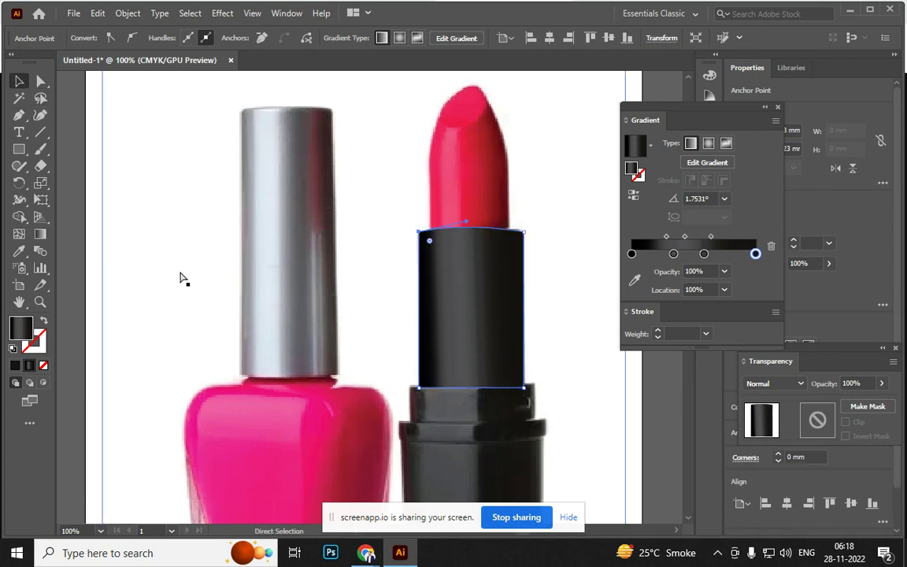
pyautogui.hotkey('ctrl', '-')
pyautogui.hotkey('ctrl', '-')
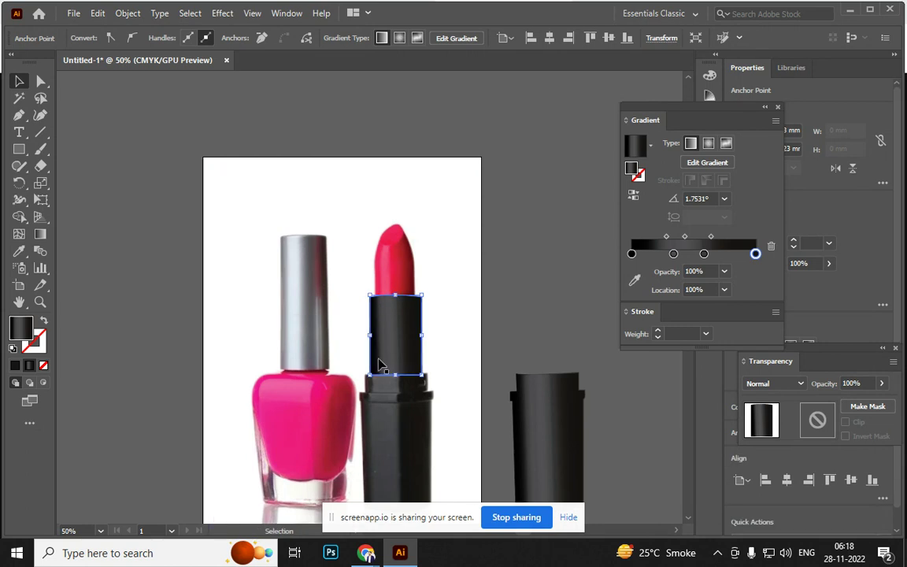
pyautogui.moveTo(397, 347); pyautogui.dragTo(543, 344)
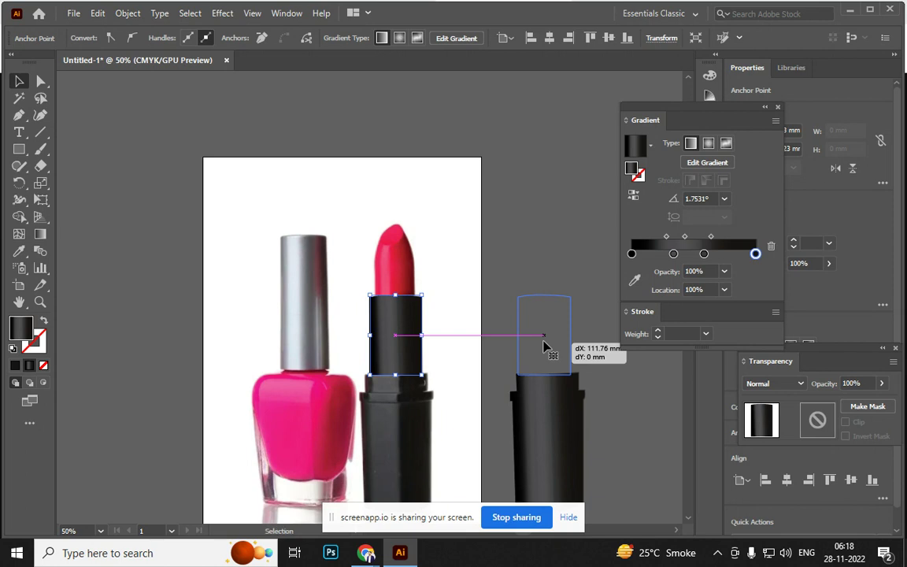
pyautogui.moveTo(543, 344); pyautogui.dragTo(542, 344)
pyautogui.click(634, 253)
# Sample the photo's sleeve grey and silver shading into the sleeve gradient
pyautogui.click(635, 282)
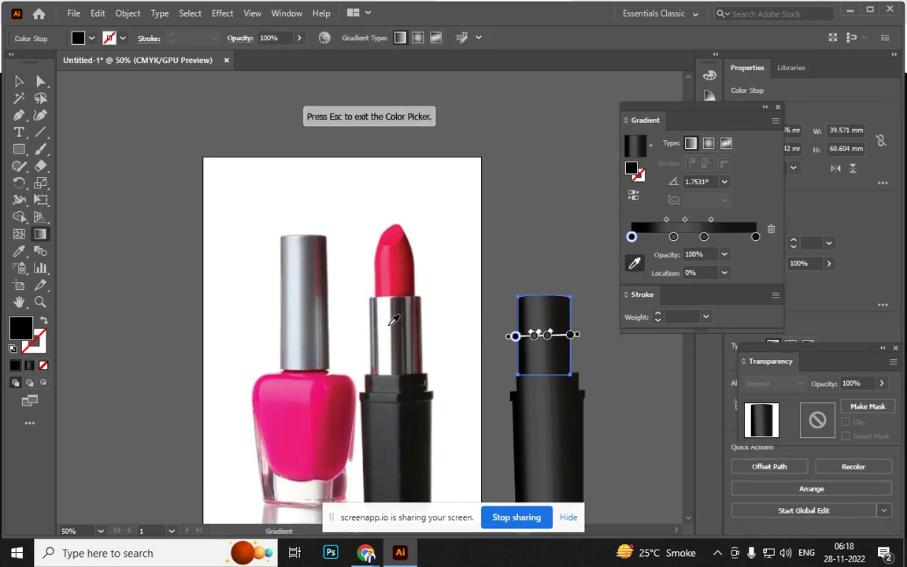
pyautogui.click(378, 323)
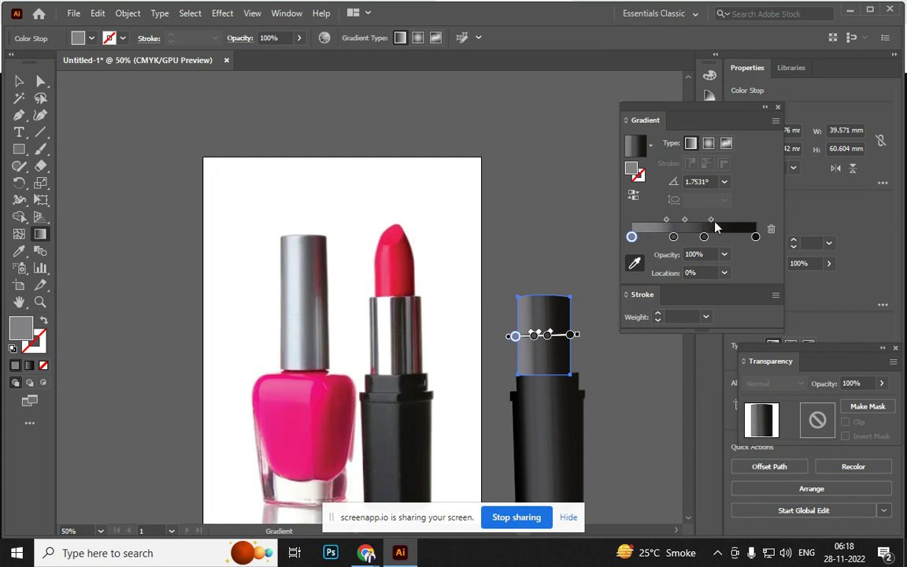
pyautogui.click(673, 237)
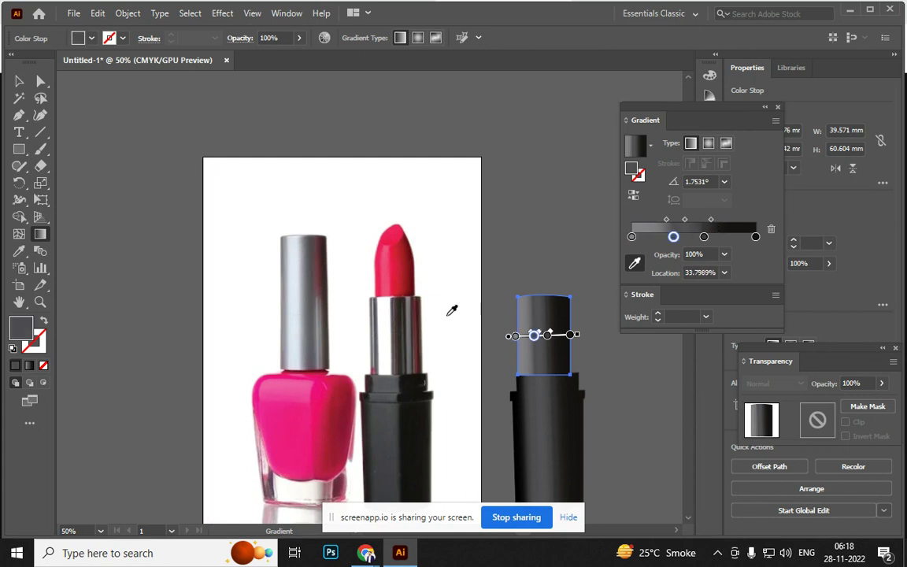
pyautogui.press('Escape')
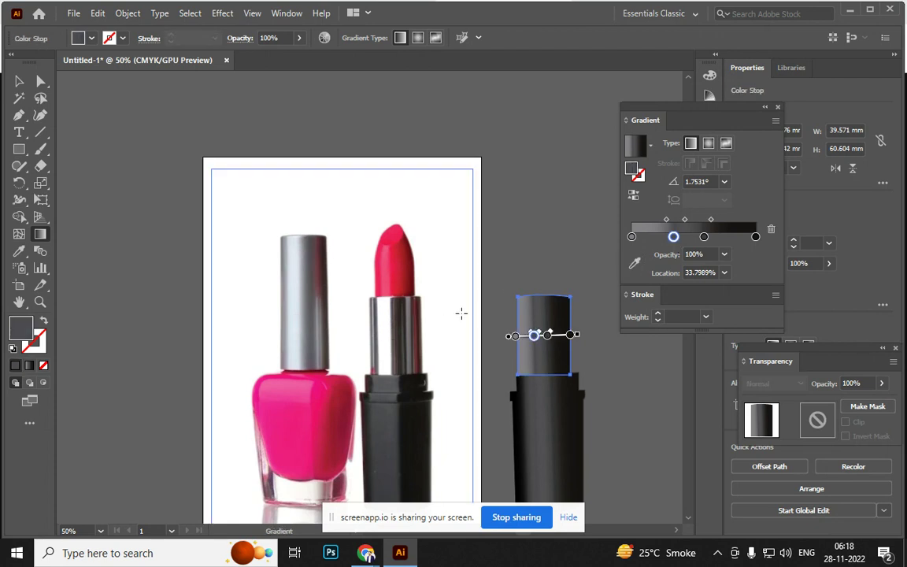
pyautogui.press('i')
pyautogui.click(391, 324)
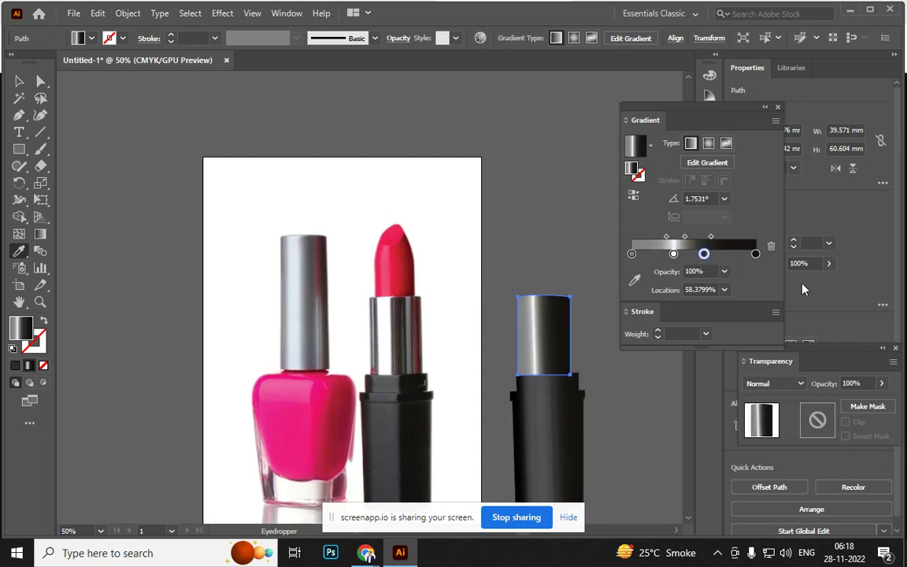
# Turn a right-side stop grey at about 78%, replace the dark-red end stop with a dark stop at about 97%
pyautogui.click(756, 254)
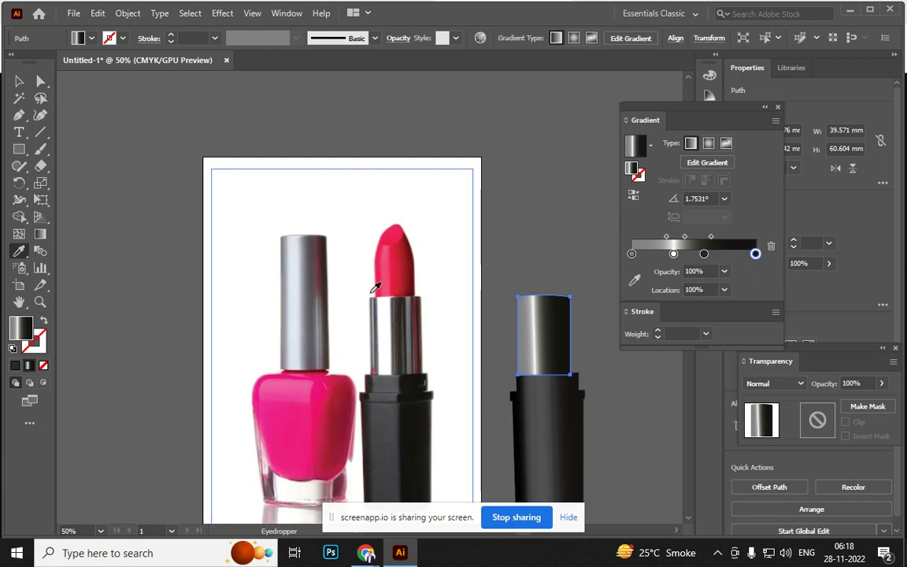
pyautogui.keyDown('shift'); pyautogui.click(419, 315); pyautogui.keyUp('shift')
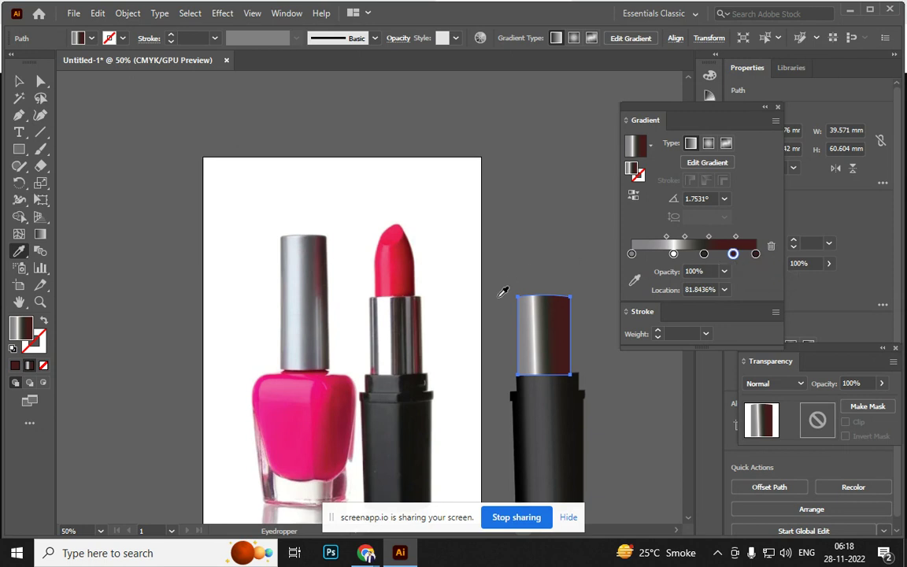
pyautogui.keyDown('shift'); pyautogui.click(411, 334); pyautogui.keyUp('shift')
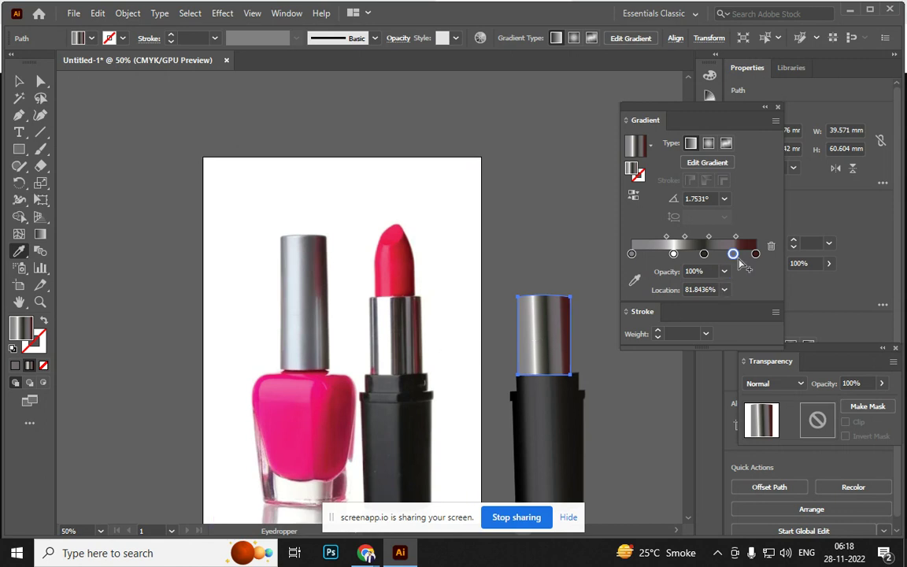
pyautogui.moveTo(734, 260); pyautogui.dragTo(729, 260)
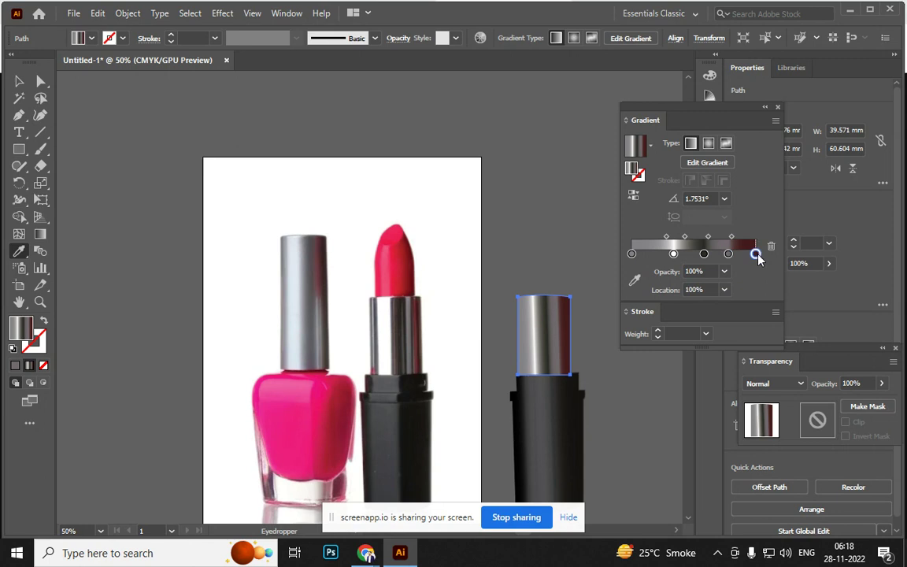
pyautogui.moveTo(756, 253); pyautogui.dragTo(757, 294)
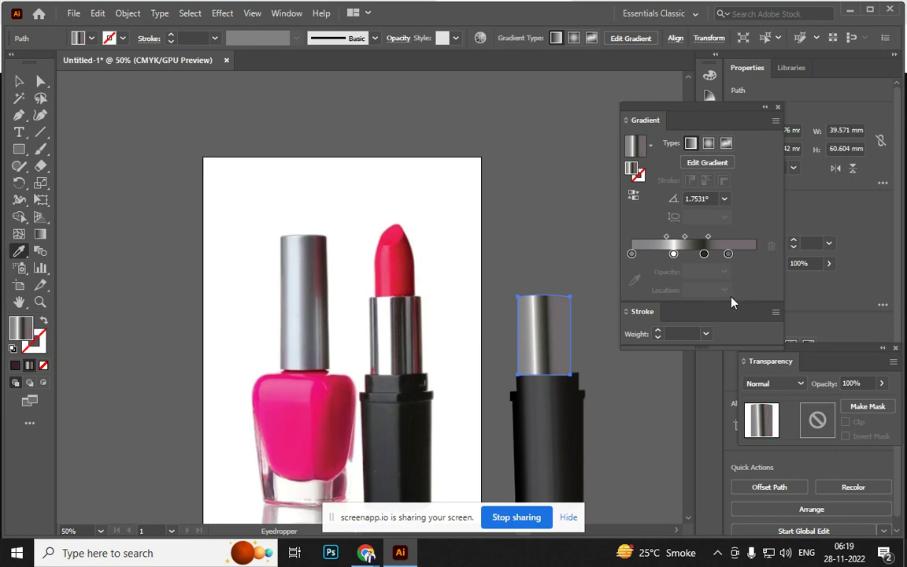
pyautogui.click(728, 253)
pyautogui.click(751, 254)
pyautogui.moveTo(752, 254); pyautogui.dragTo(754, 254)
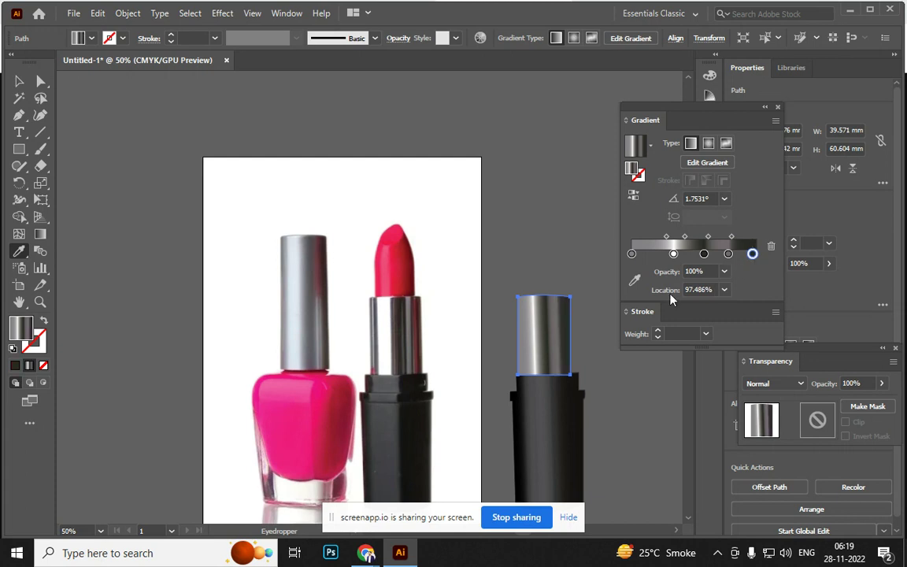
# Add a white highlight stop near the left, sampled from the photo's sleeve, and remove the extra 25% stop
pyautogui.click(649, 254)
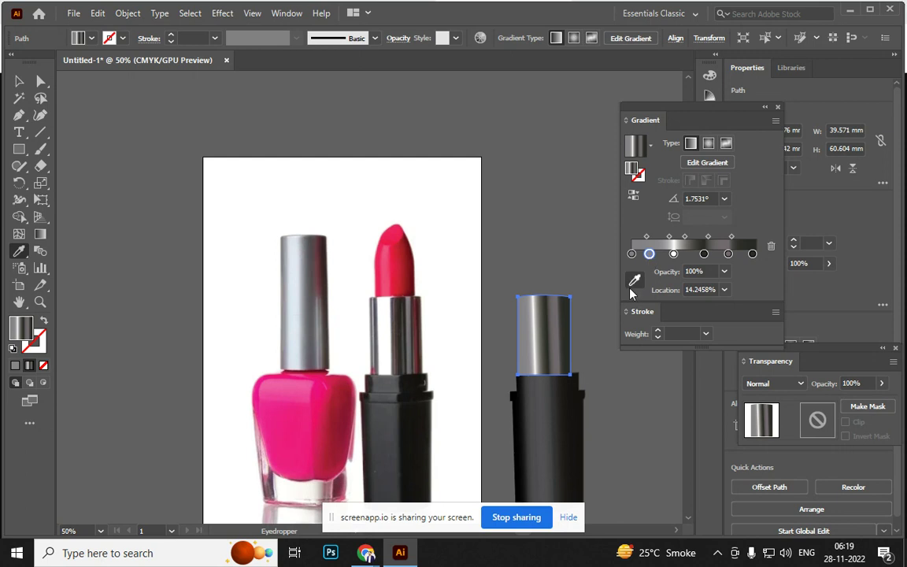
pyautogui.click(633, 282)
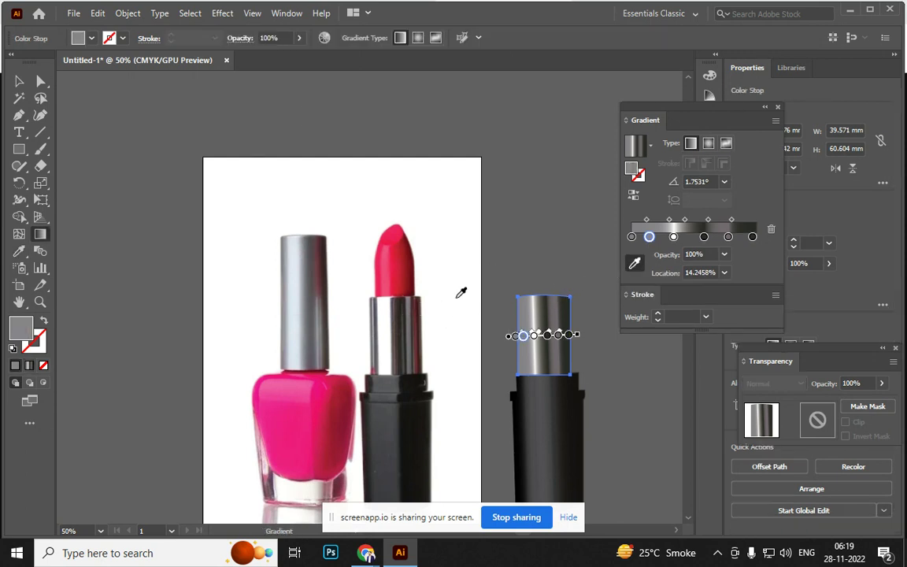
pyautogui.click(381, 311)
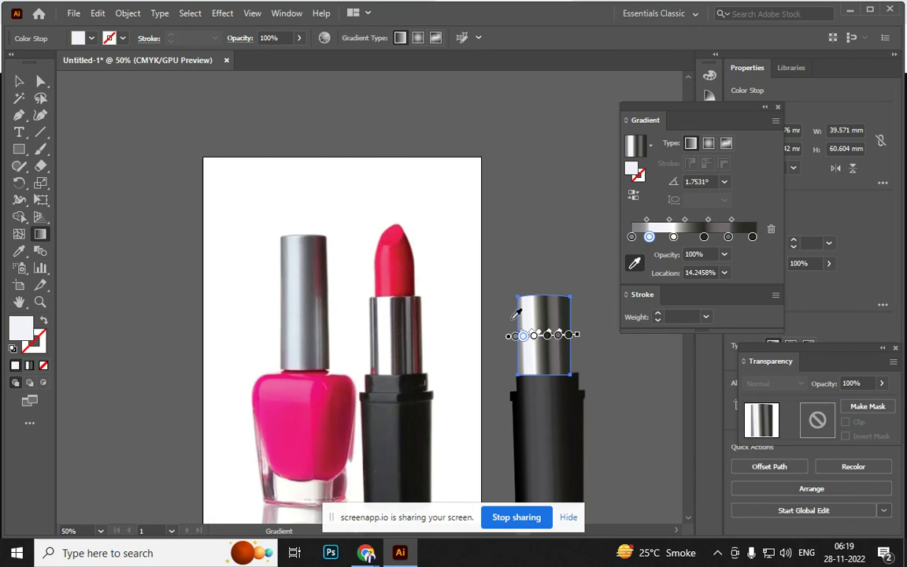
pyautogui.doubleClick(650, 238)
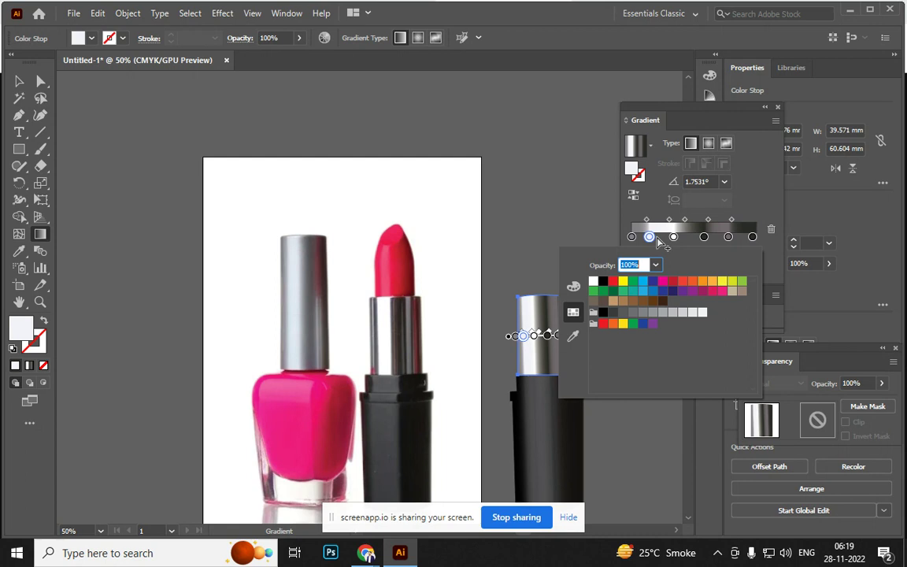
pyautogui.click(663, 237)
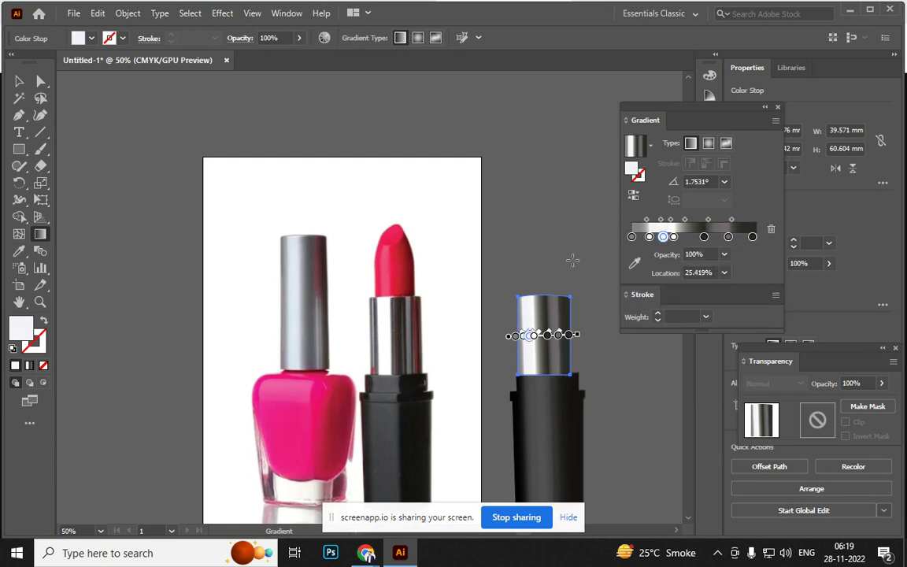
pyautogui.press('i')
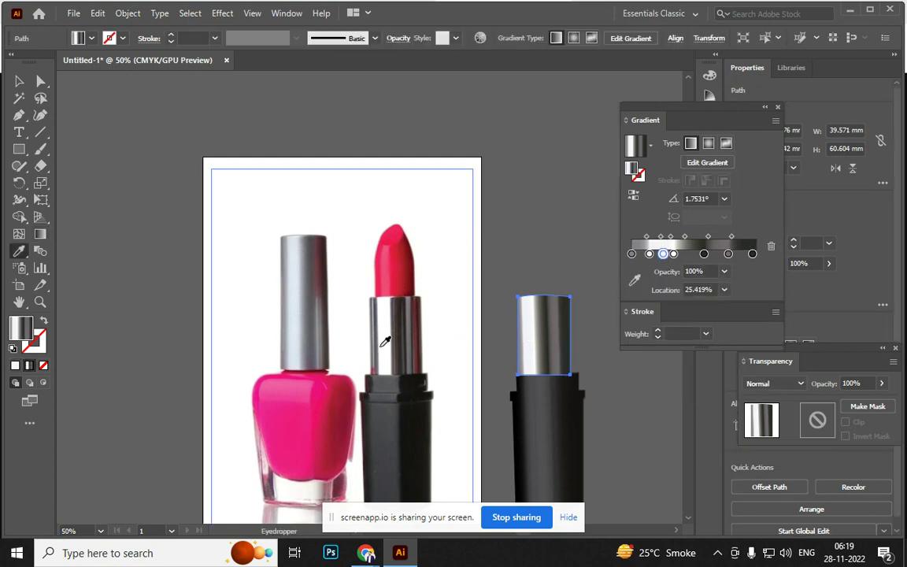
pyautogui.click(396, 343)
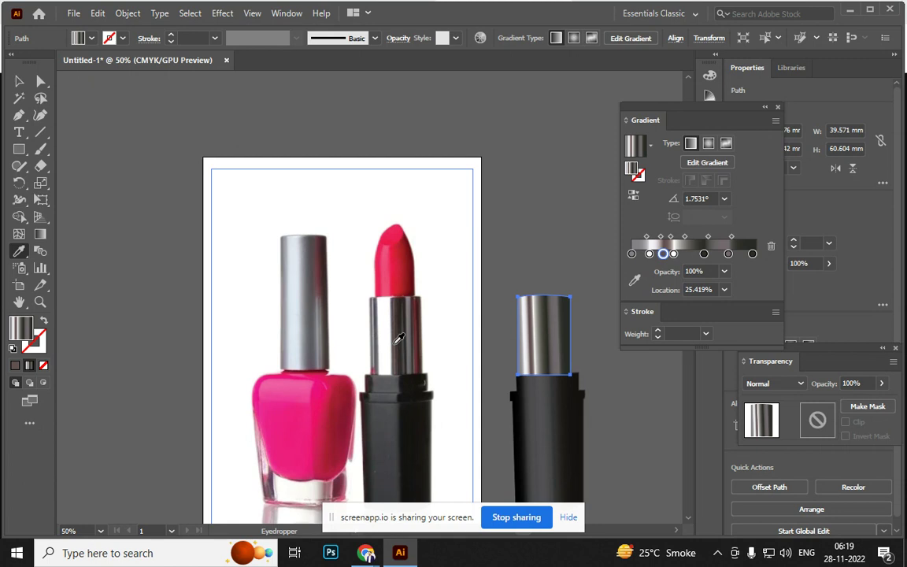
pyautogui.moveTo(663, 253); pyautogui.dragTo(661, 271)
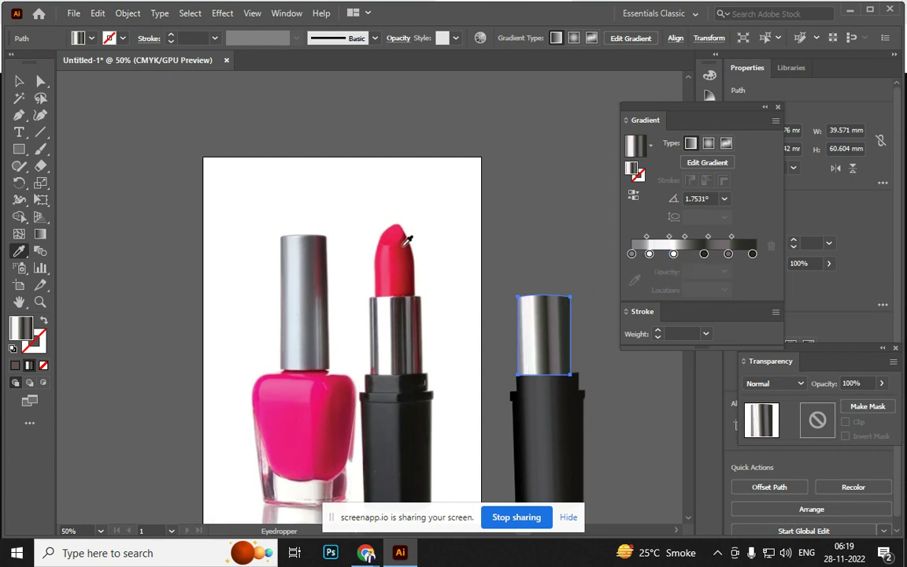
pyautogui.click(19, 82)
# Shift the silver sleeve a few pixels right to centre it on the case, then deselect
pyautogui.click(133, 244)
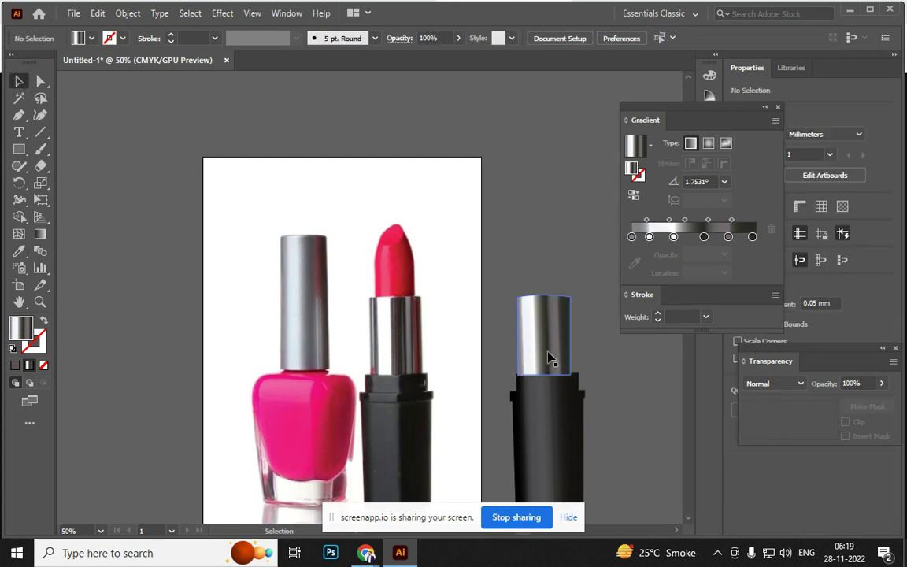
pyautogui.moveTo(552, 359); pyautogui.dragTo(555, 360)
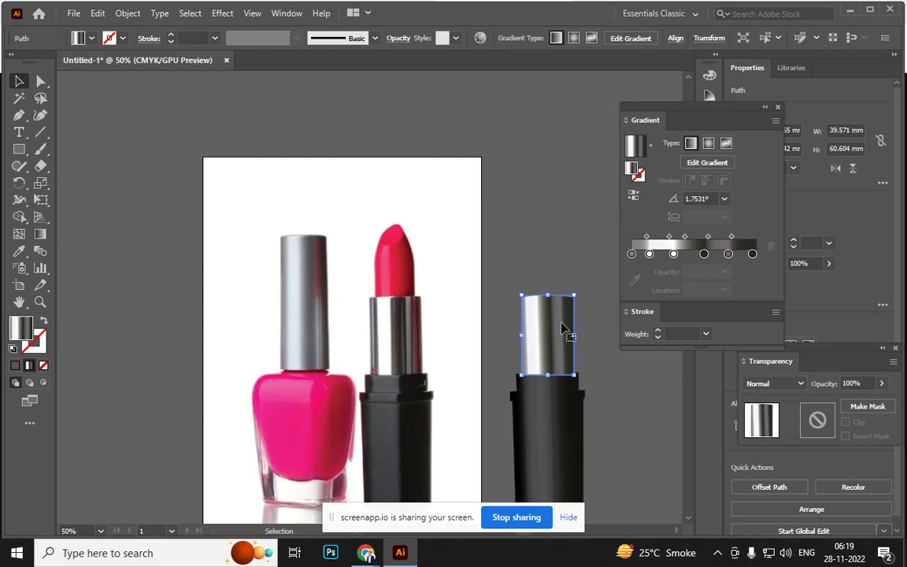
pyautogui.press('a')
pyautogui.press('v')
pyautogui.click(565, 262)
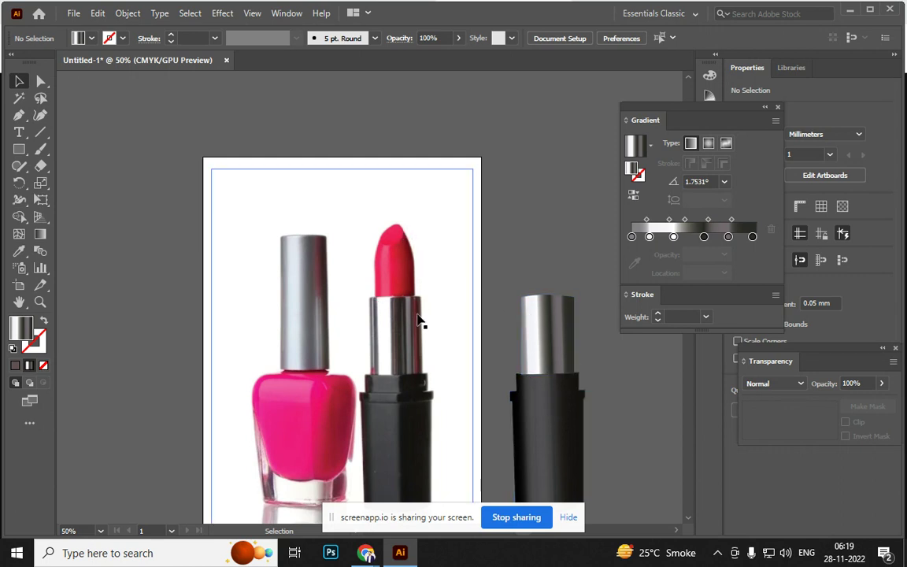
pyautogui.hotkey('ctrl', '-')
pyautogui.hotkey('ctrl', '-')
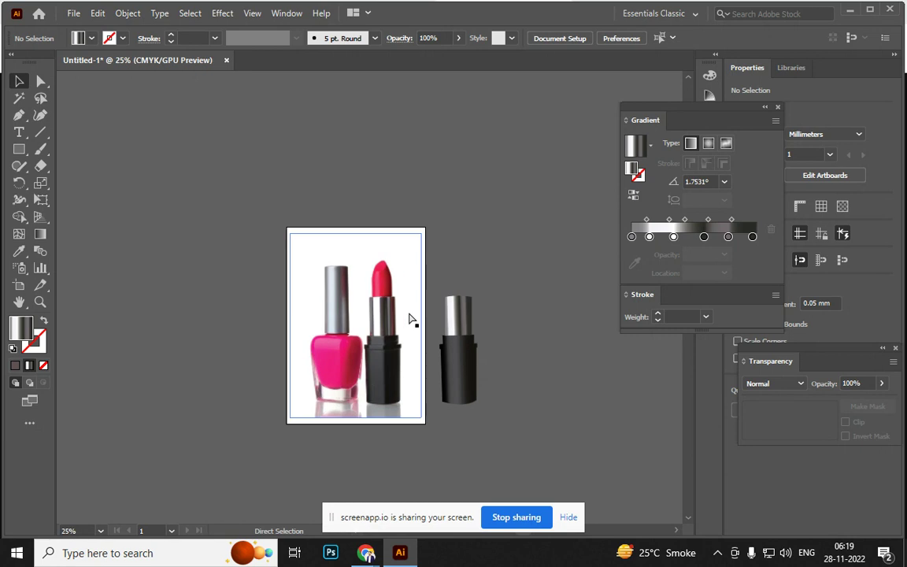
# Pen-trace the bullet's base, curved tip and left edge into a closed path with no fill
pyautogui.hotkey('ctrl', '+')
pyautogui.hotkey('ctrl', '+')
pyautogui.hotkey('ctrl', '+')
pyautogui.hotkey('ctrl', '+')
pyautogui.hotkey('ctrl', '+')
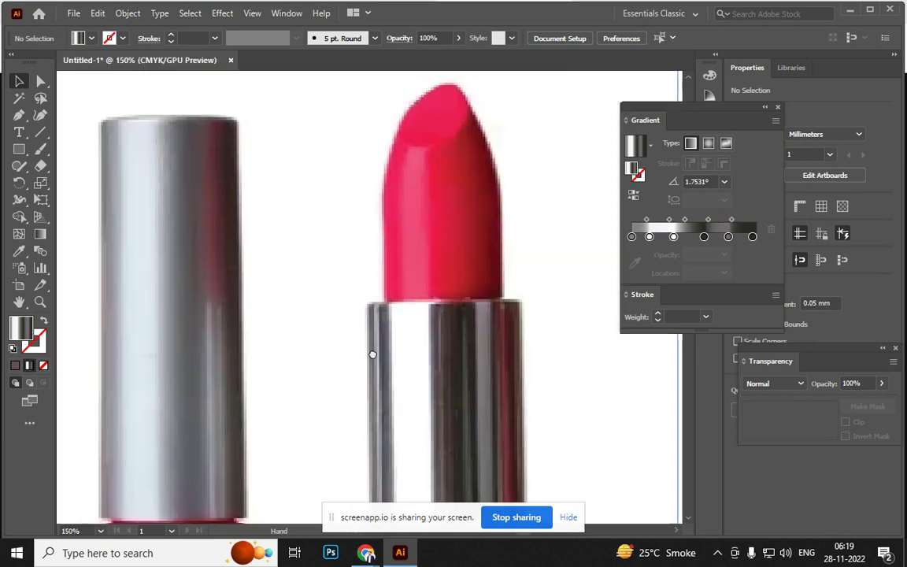
pyautogui.scroll(2, 366, 378)
pyautogui.press('p')
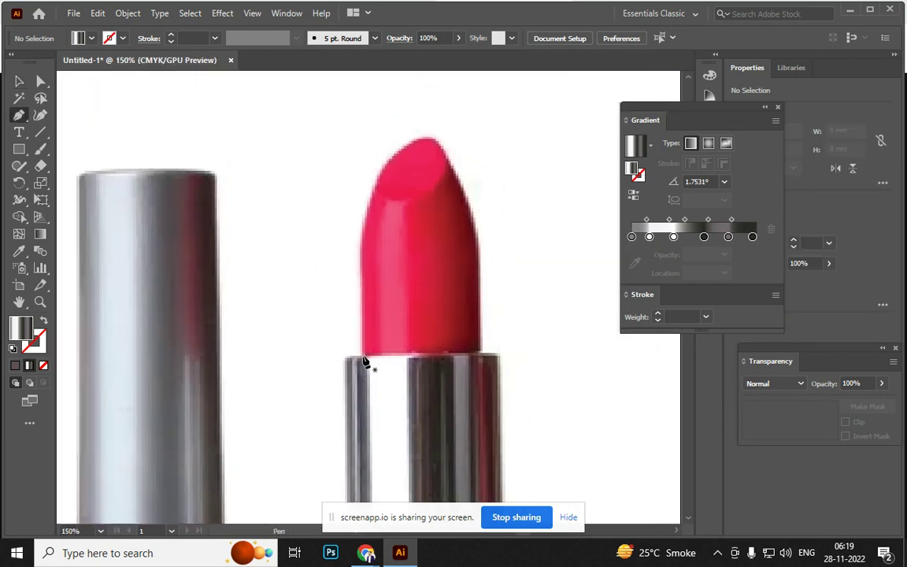
pyautogui.moveTo(363, 361); pyautogui.dragTo(482, 358)
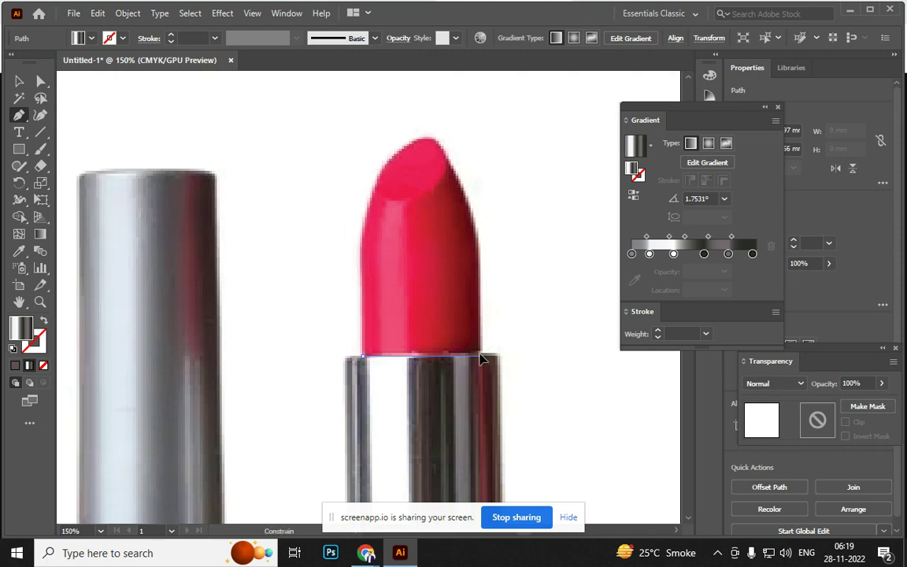
pyautogui.click(482, 358)
pyautogui.moveTo(445, 159); pyautogui.dragTo(399, 101)
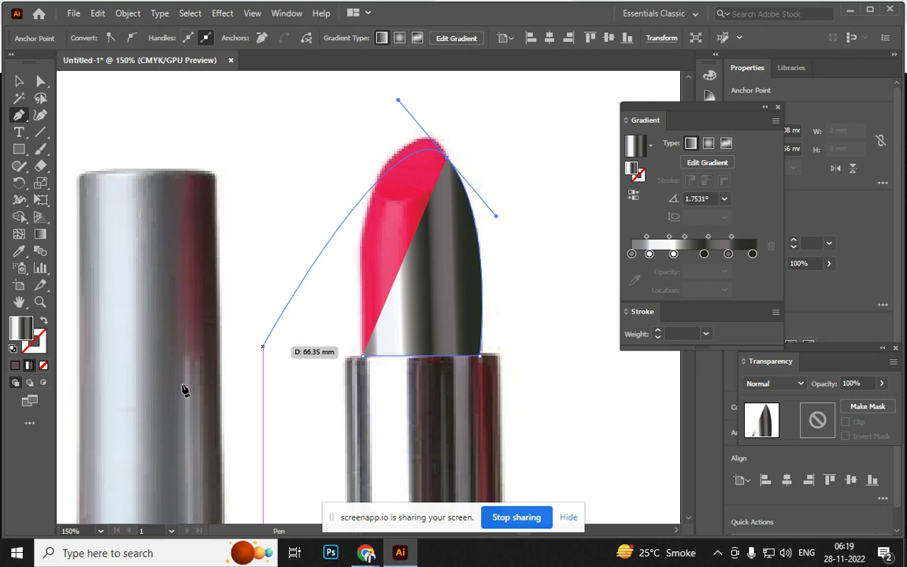
pyautogui.click(43, 321)
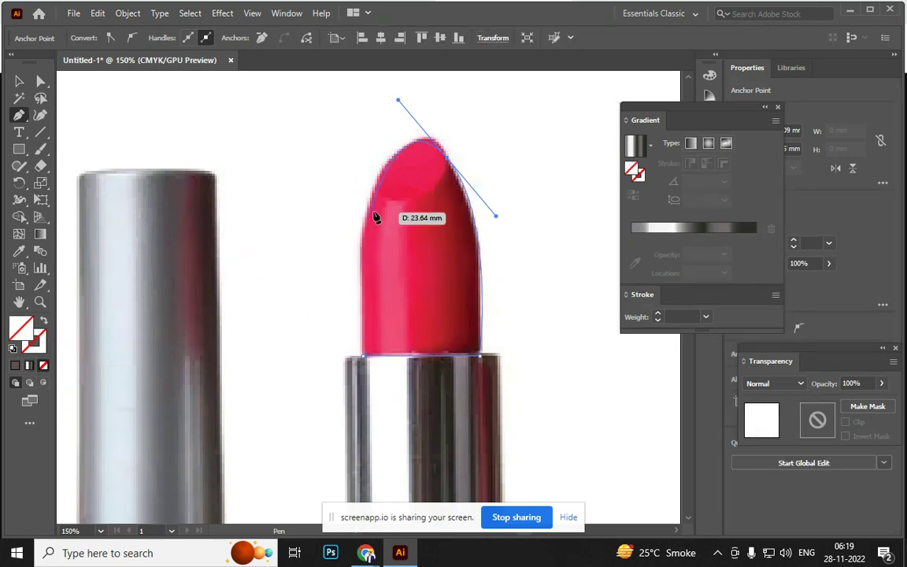
pyautogui.moveTo(375, 190); pyautogui.dragTo(324, 278)
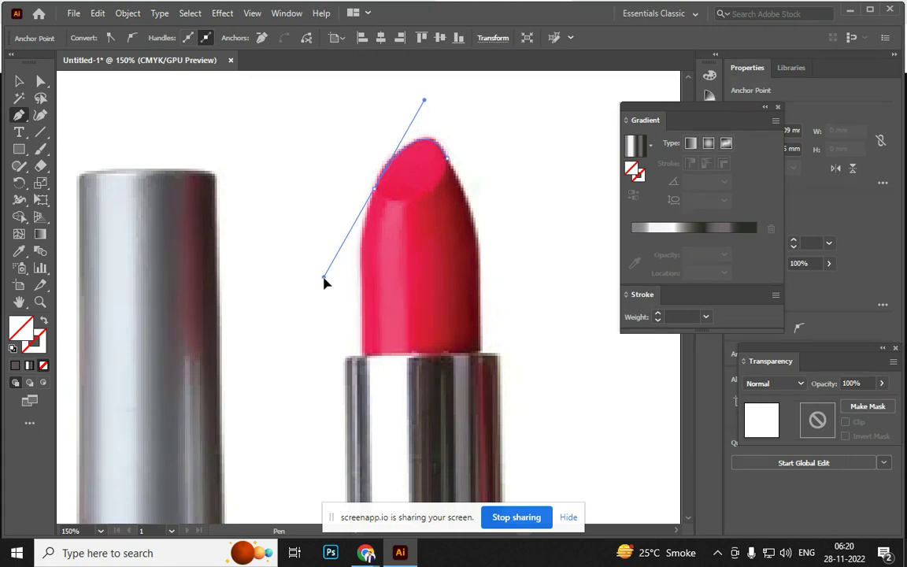
pyautogui.click(375, 189)
pyautogui.moveTo(366, 359); pyautogui.dragTo(367, 490)
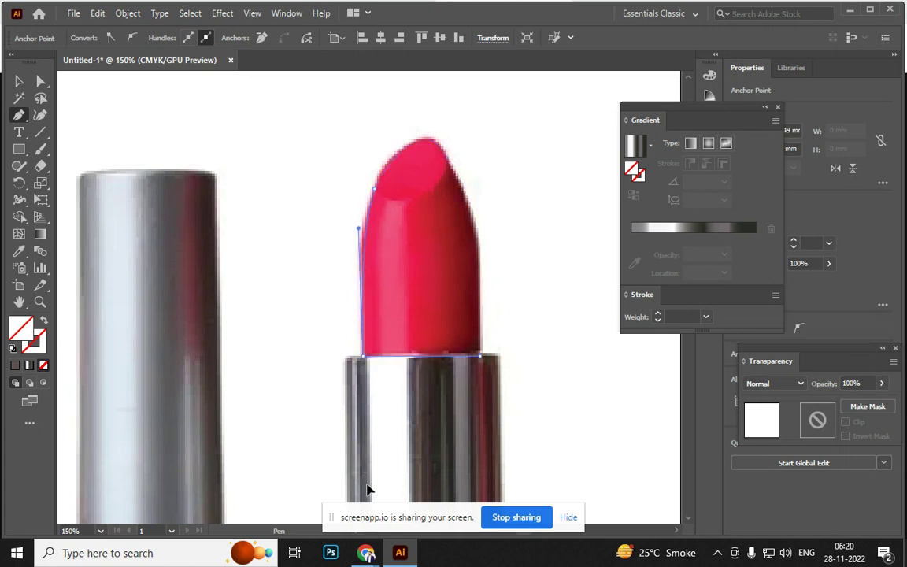
pyautogui.moveTo(367, 490); pyautogui.dragTo(374, 492)
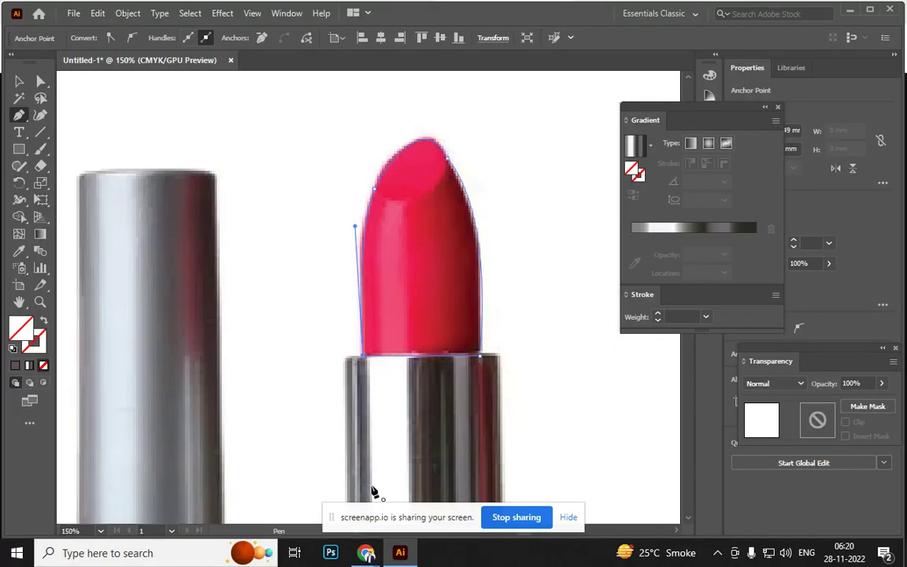
pyautogui.click(19, 81)
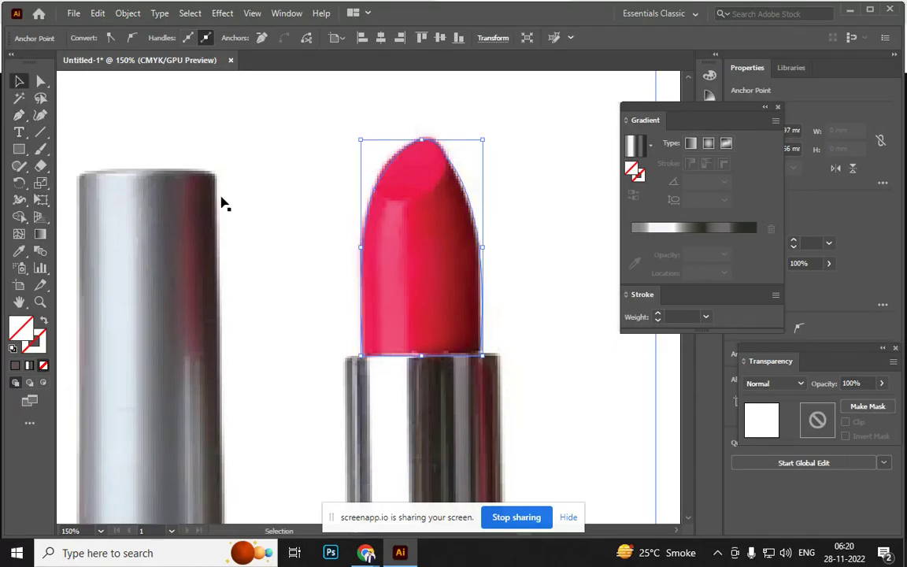
# Fill the traced bullet with the bright pink sampled from the photo
pyautogui.press('i')
pyautogui.click(463, 279)
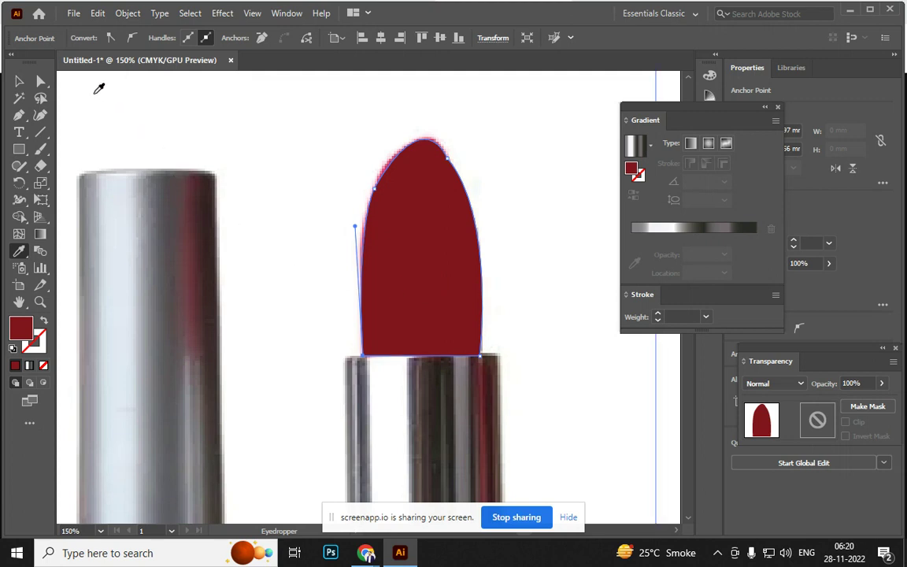
pyautogui.click(429, 259)
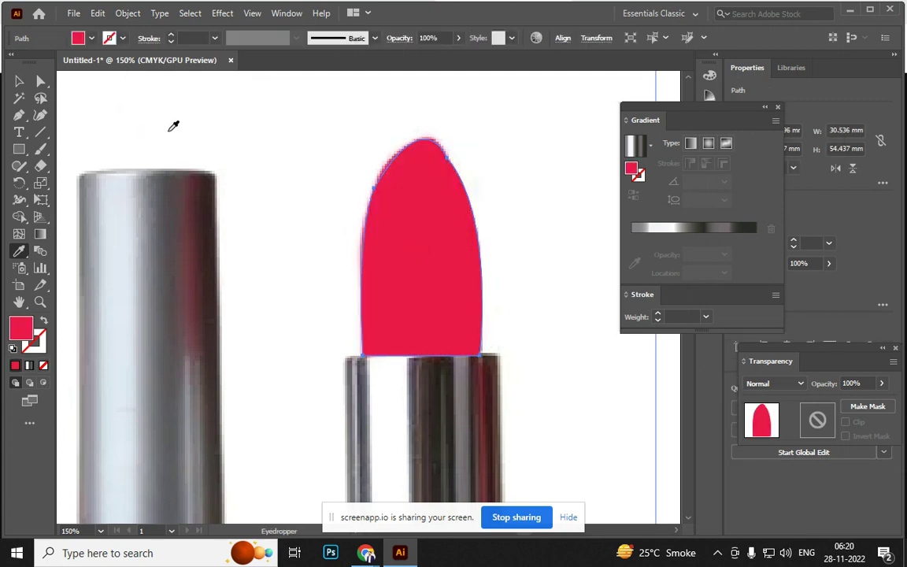
# Move the bullet shape left off the photo and switch its fill to a gradient
pyautogui.click(20, 79)
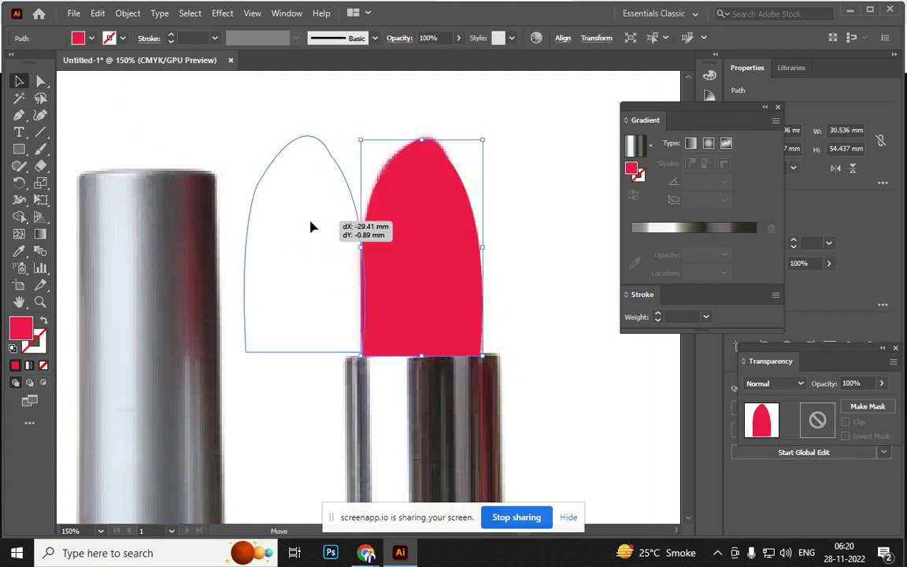
pyautogui.moveTo(429, 230); pyautogui.dragTo(313, 230)
pyautogui.hscroll(-5, 300, 273)
pyautogui.moveTo(453, 302); pyautogui.dragTo(430, 303)
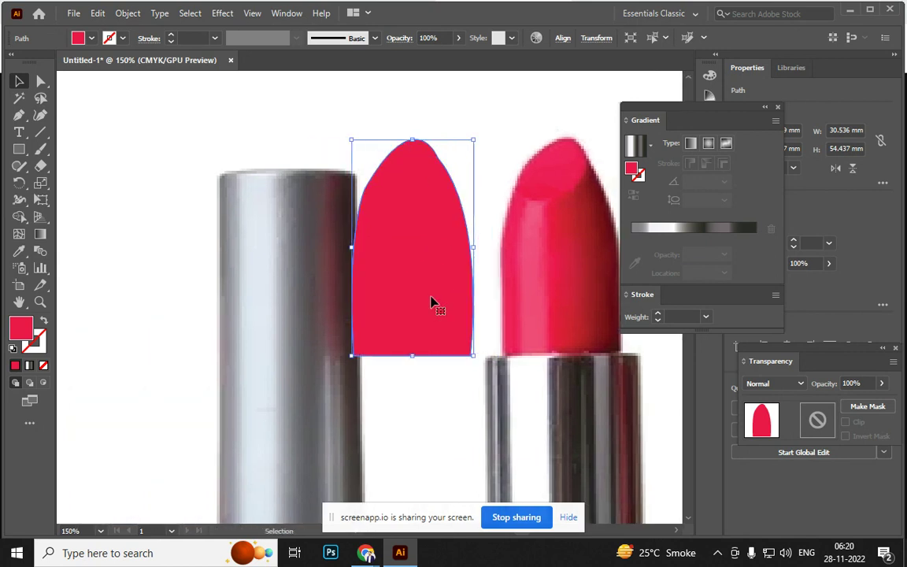
pyautogui.click(696, 230)
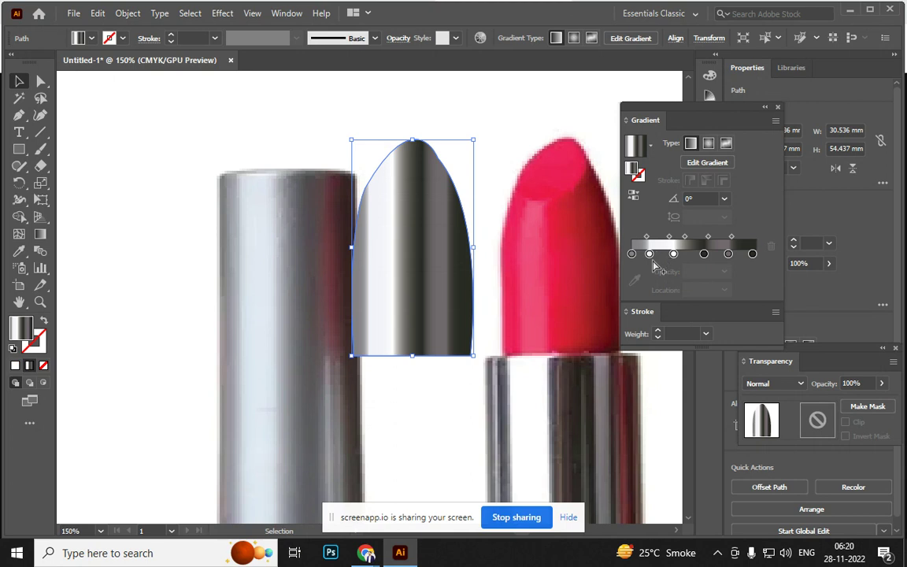
# Remove the white, light and middle stops from the bullet's gradient
pyautogui.moveTo(649, 254); pyautogui.dragTo(622, 283)
pyautogui.moveTo(673, 255); pyautogui.dragTo(708, 277)
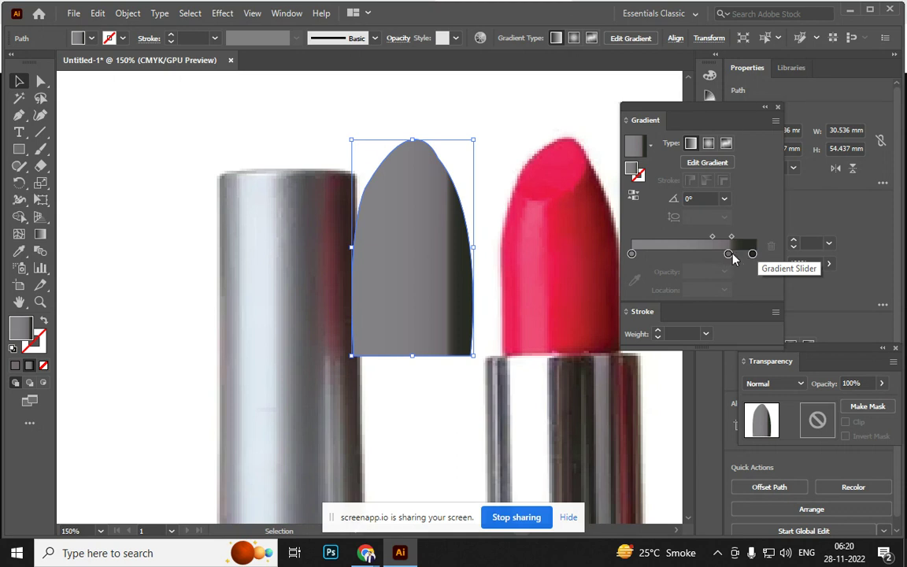
pyautogui.moveTo(728, 253); pyautogui.dragTo(729, 308)
pyautogui.click(753, 254)
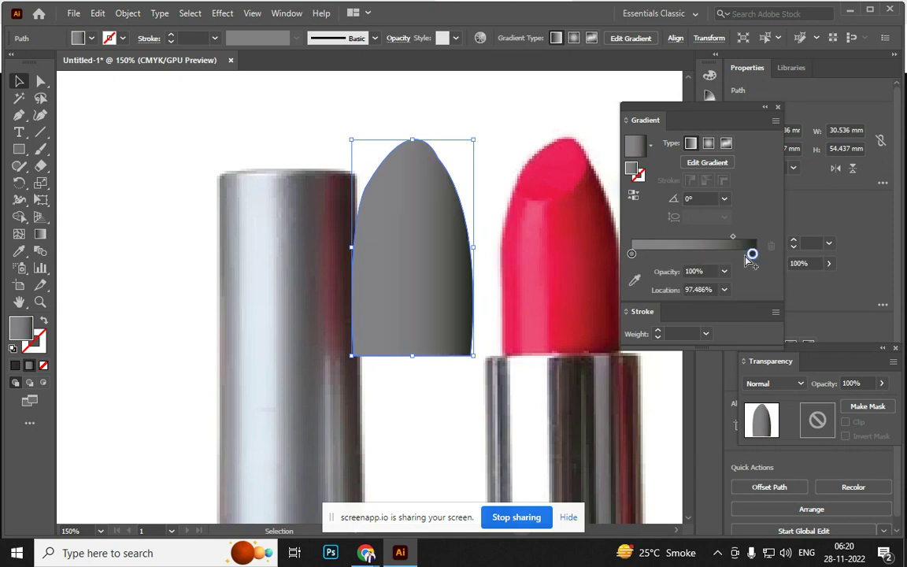
# Add stops at about 70%, 31% and 20%, sampling the lipstick's red and pink from the photo
pyautogui.press('i')
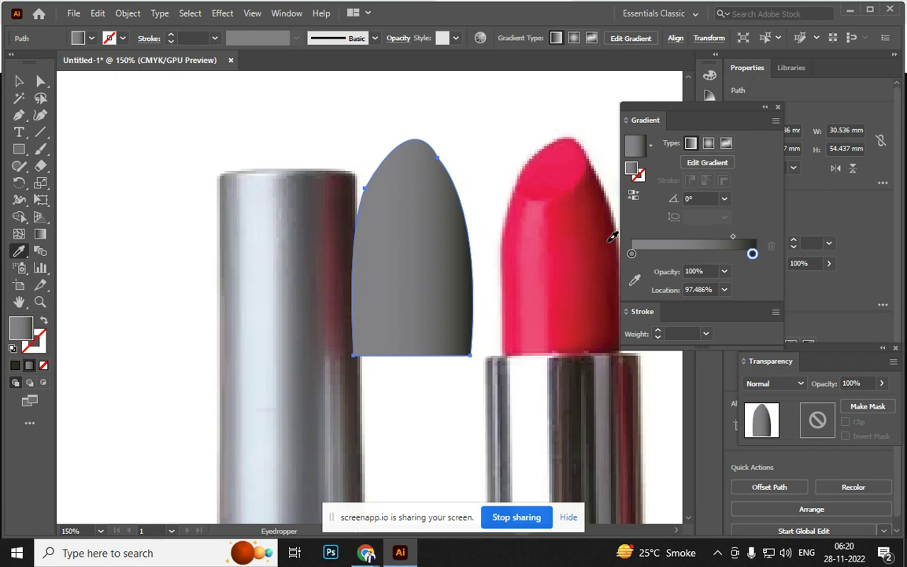
pyautogui.click(718, 255)
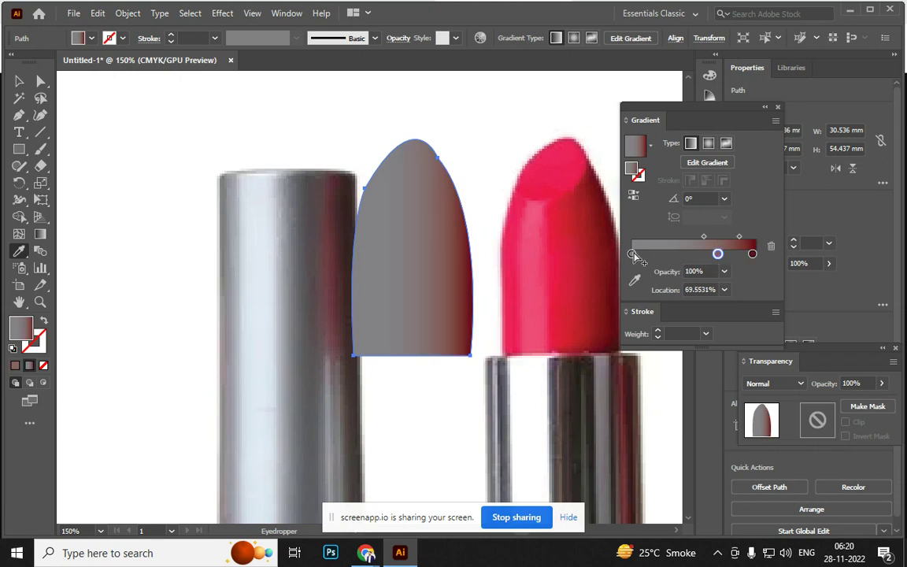
pyautogui.keyDown('shift'); pyautogui.click(579, 253); pyautogui.keyUp('shift')
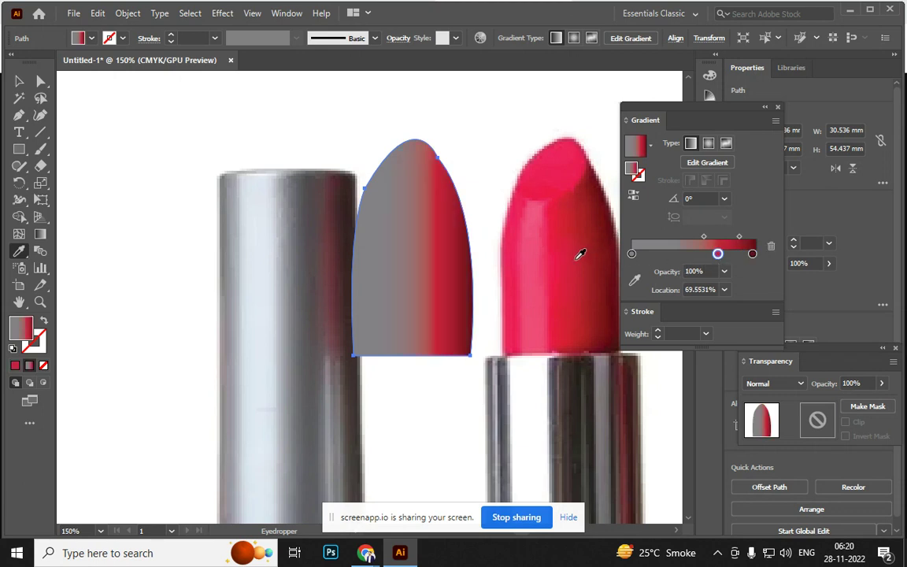
pyautogui.click(671, 255)
pyautogui.keyDown('shift'); pyautogui.click(540, 255); pyautogui.keyUp('shift')
pyautogui.click(632, 255)
pyautogui.keyDown('shift'); pyautogui.click(510, 272); pyautogui.keyUp('shift')
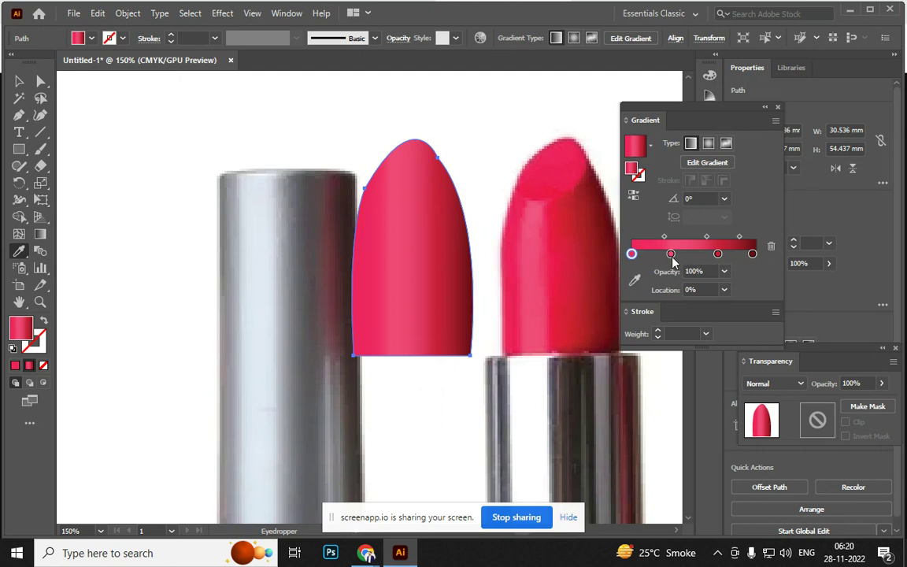
pyautogui.click(657, 254)
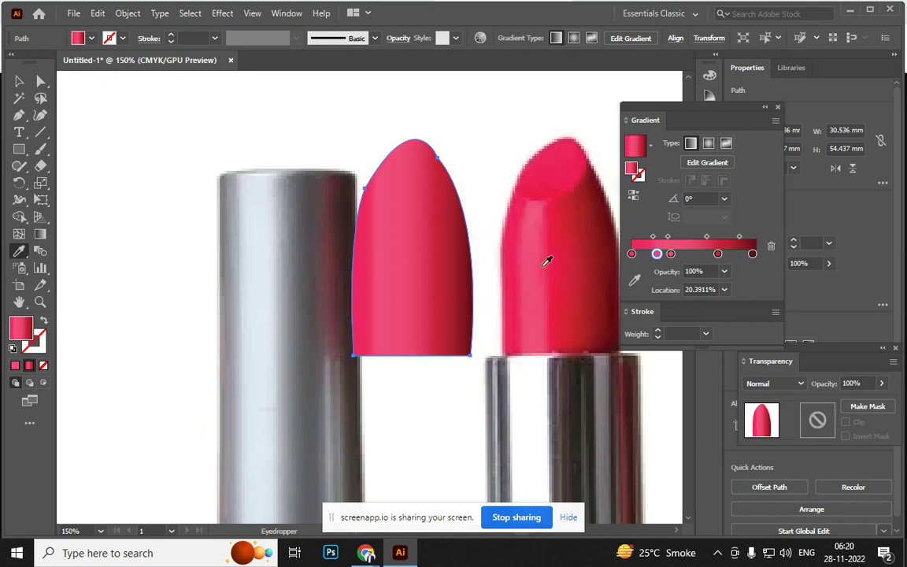
pyautogui.click(18, 80)
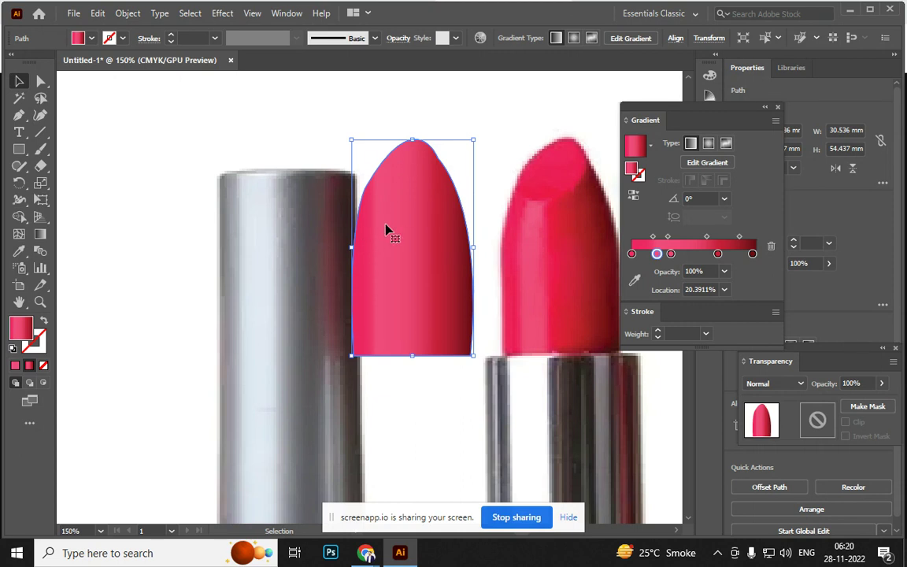
# Draw a trial ellipse inside the bullet over its tip, then undo it
pyautogui.click(43, 383)
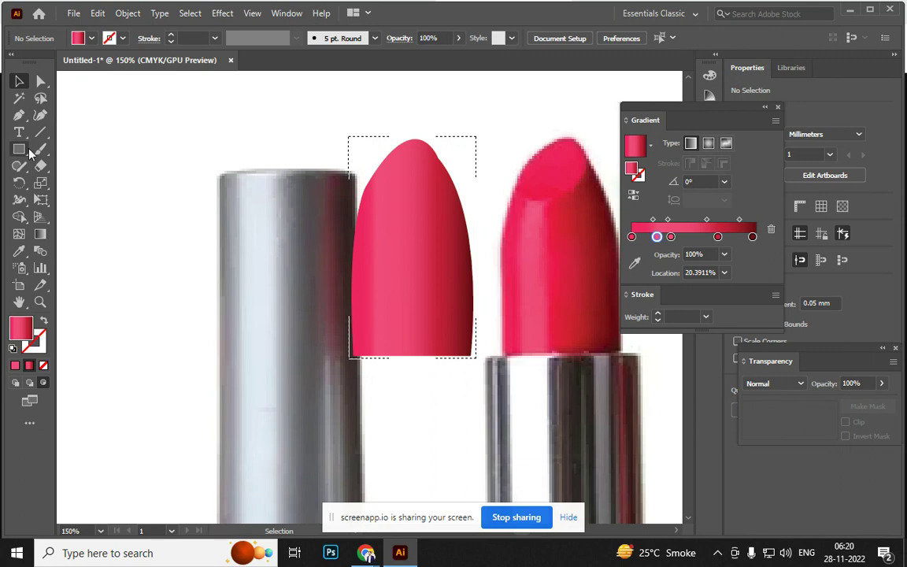
pyautogui.press('l')
pyautogui.moveTo(336, 101); pyautogui.dragTo(445, 213)
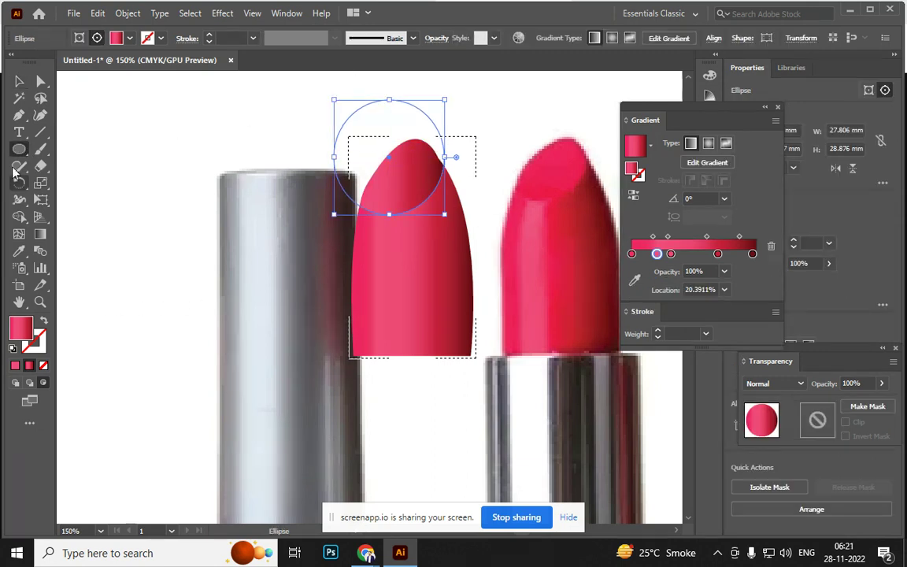
pyautogui.click(15, 382)
pyautogui.click(19, 81)
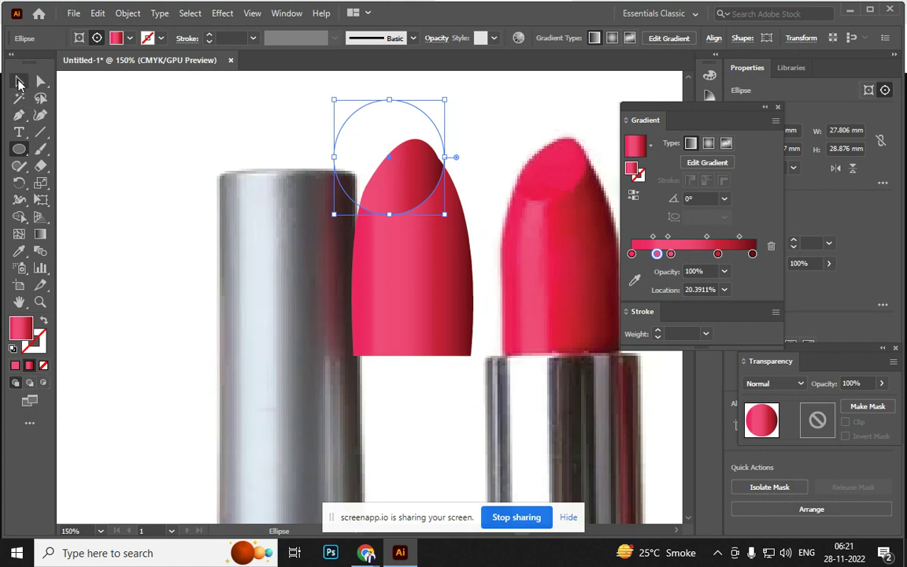
pyautogui.click(126, 230)
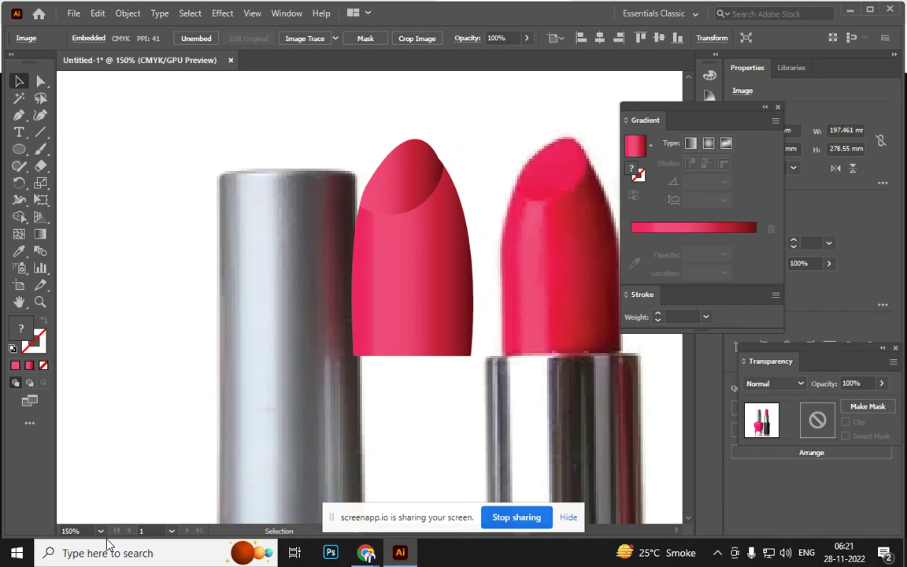
pyautogui.hotkey('ctrl', 'z')
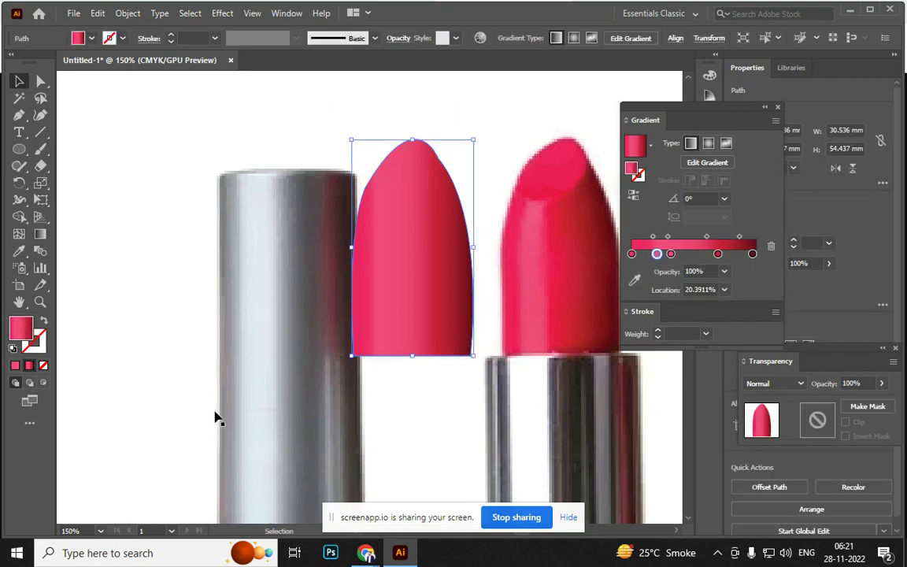
# Redraw a shading ellipse inside the bullet over its slanted tip, then deselect
pyautogui.hotkey('shift', 'd')
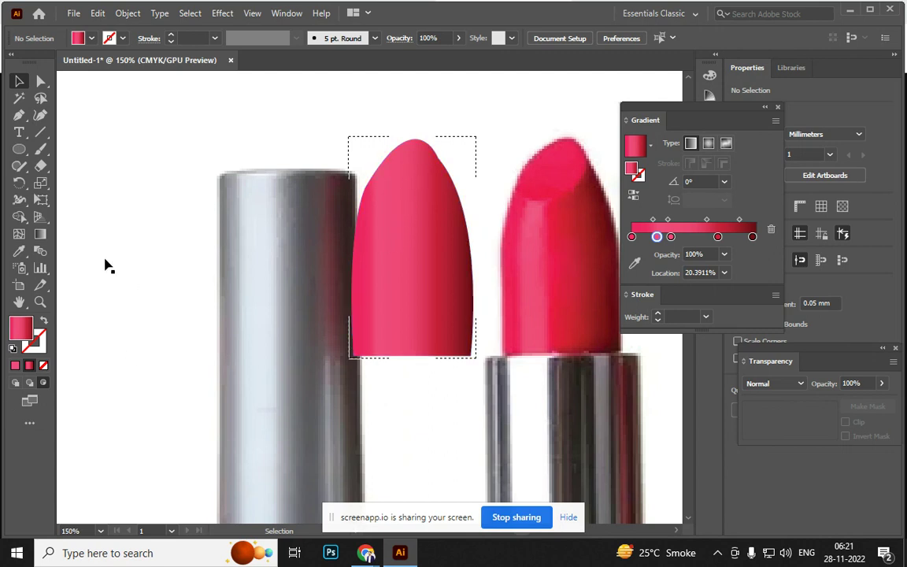
pyautogui.click(18, 150)
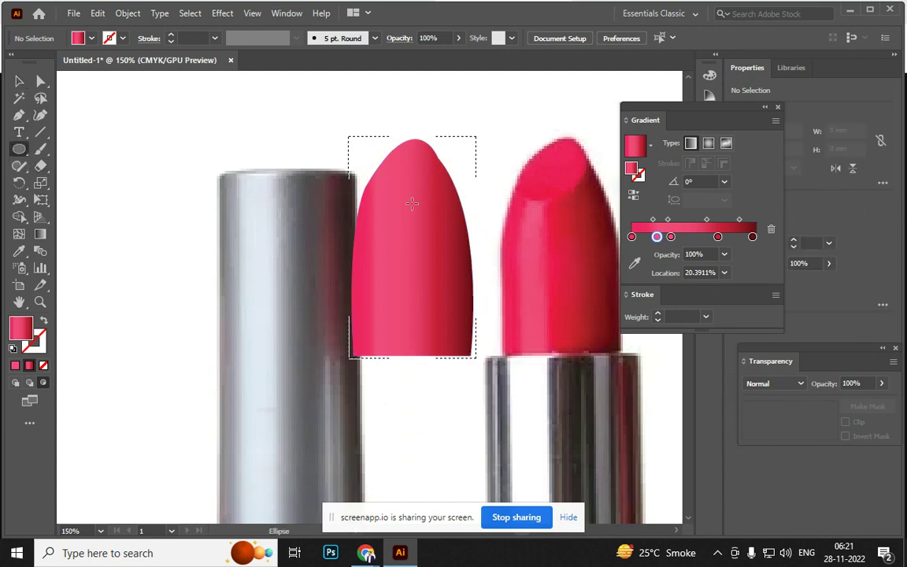
pyautogui.moveTo(312, 113); pyautogui.dragTo(437, 219)
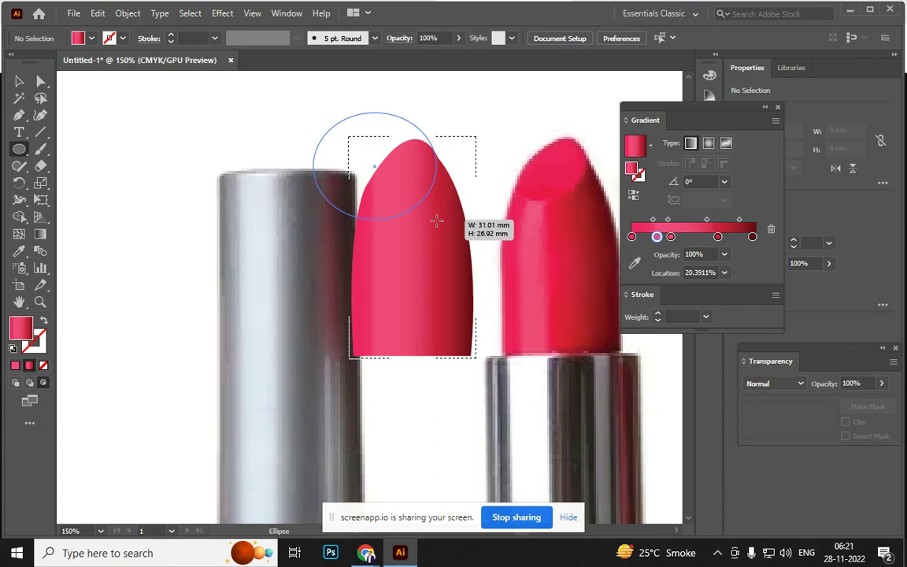
pyautogui.click(19, 81)
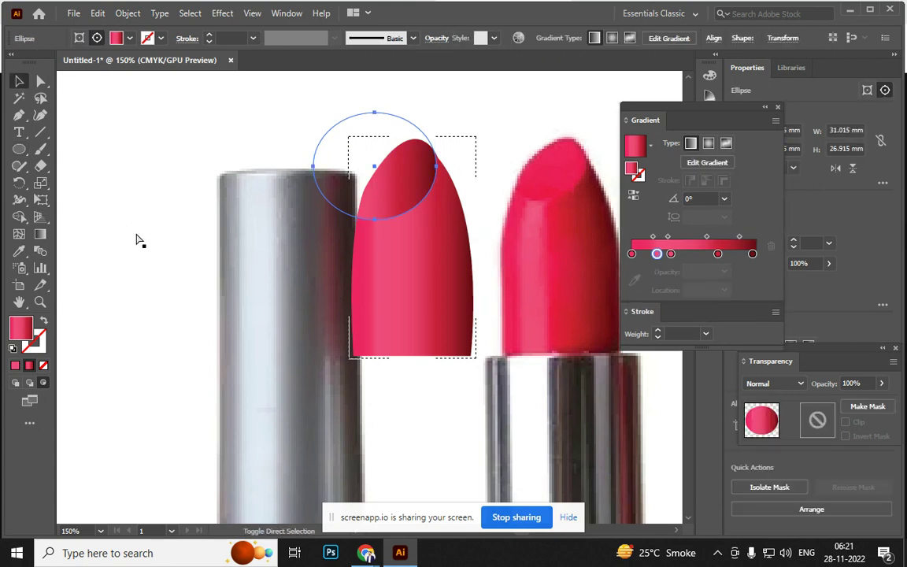
pyautogui.press('v')
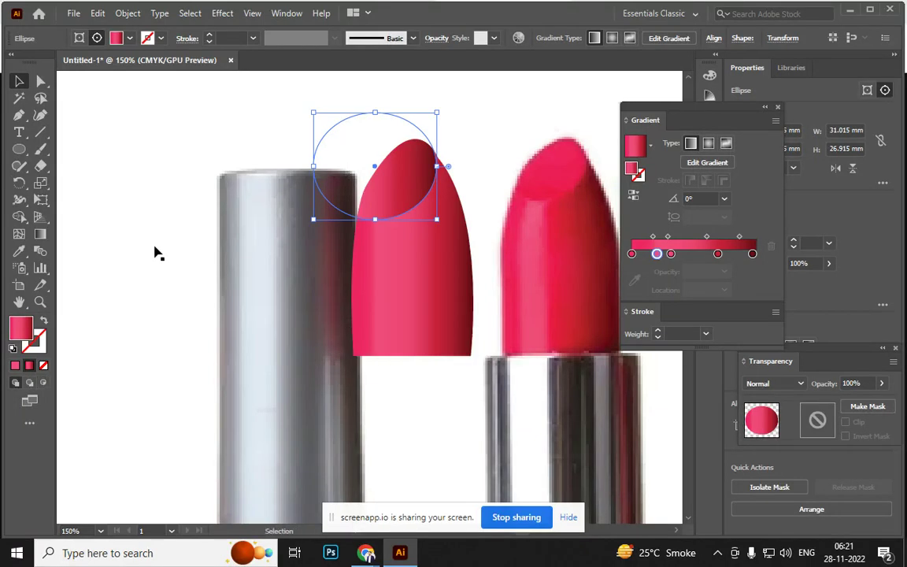
pyautogui.click(155, 252)
# Move the reference photo left off the artboard and select the finished bullet clip group
pyautogui.hotkey('ctrl', '-')
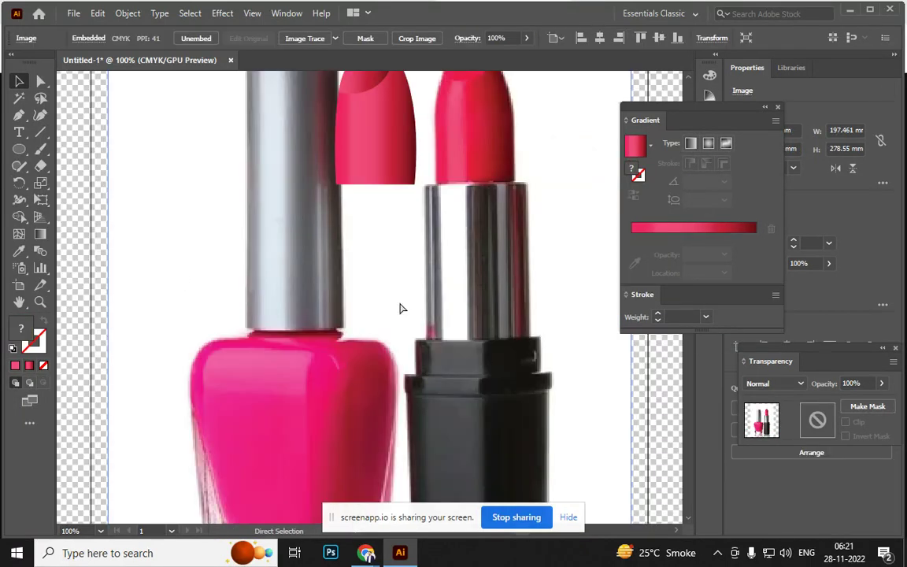
pyautogui.hotkey('ctrl', '-')
pyautogui.moveTo(362, 260); pyautogui.dragTo(270, 341)
pyautogui.hotkey('shift', 'd')
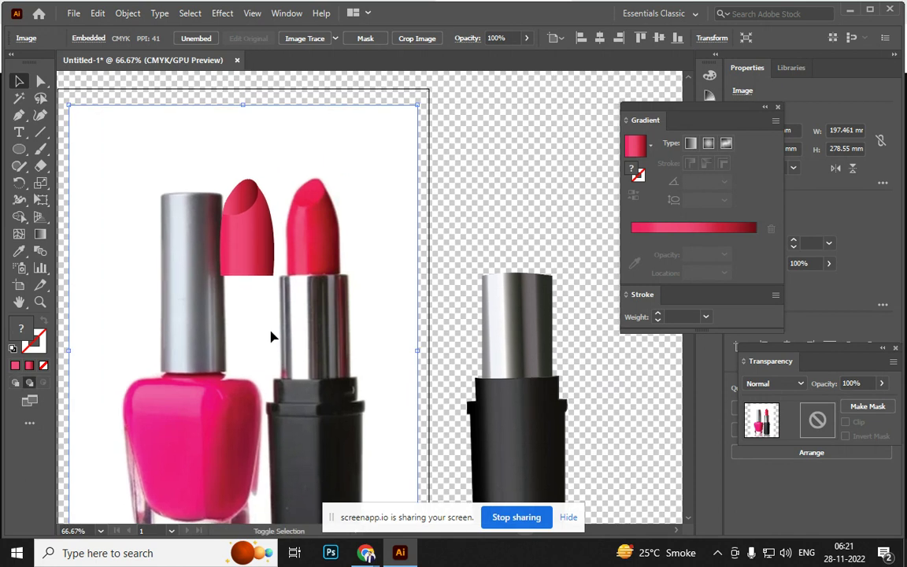
pyautogui.moveTo(255, 262); pyautogui.dragTo(293, 260)
pyautogui.hotkey('ctrl', 'z')
pyautogui.hotkey('shift', 'Left')
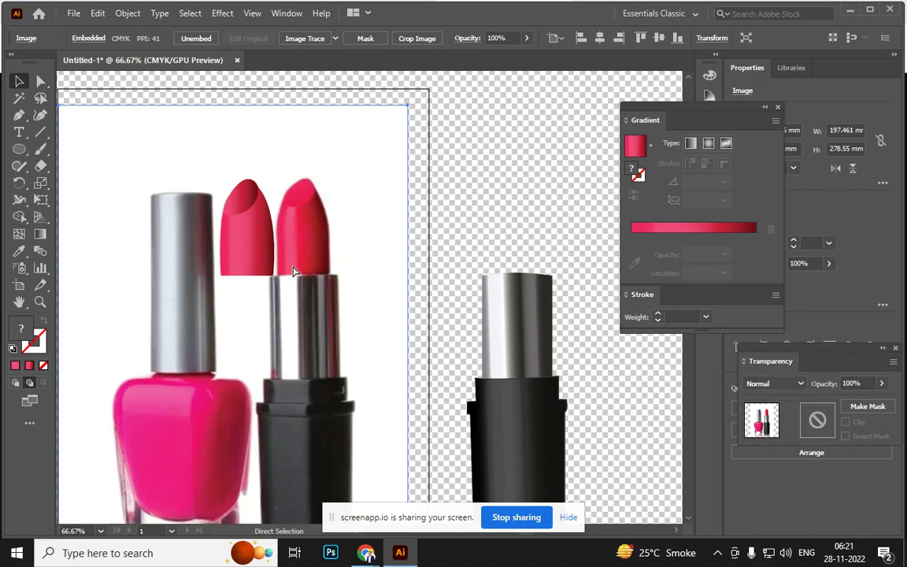
pyautogui.moveTo(291, 272); pyautogui.dragTo(167, 342)
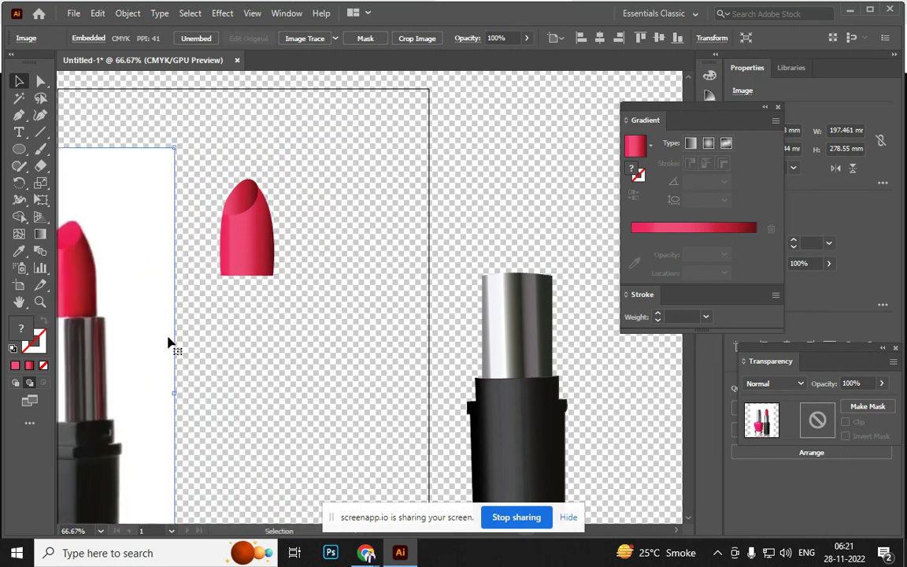
pyautogui.hotkey('ctrl', 'shift', 'a')
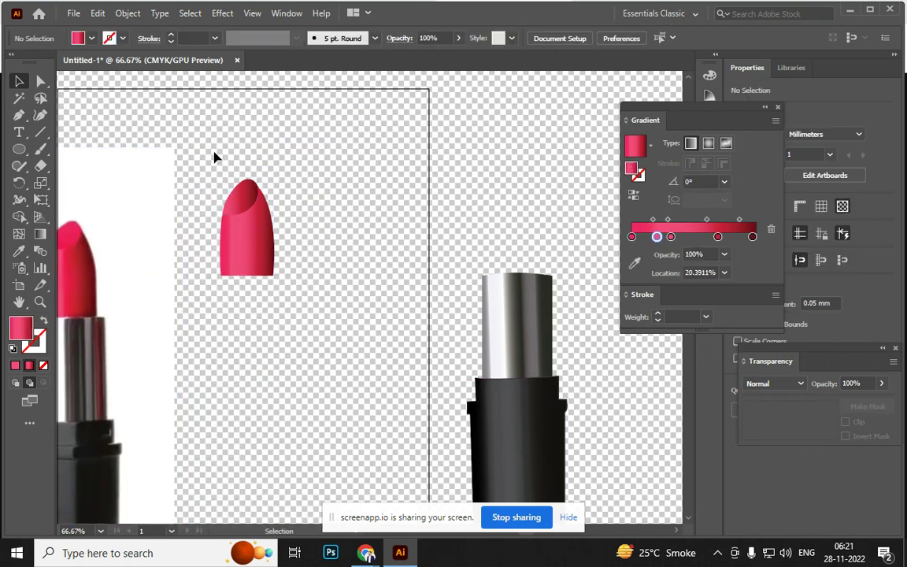
pyautogui.click(268, 255)
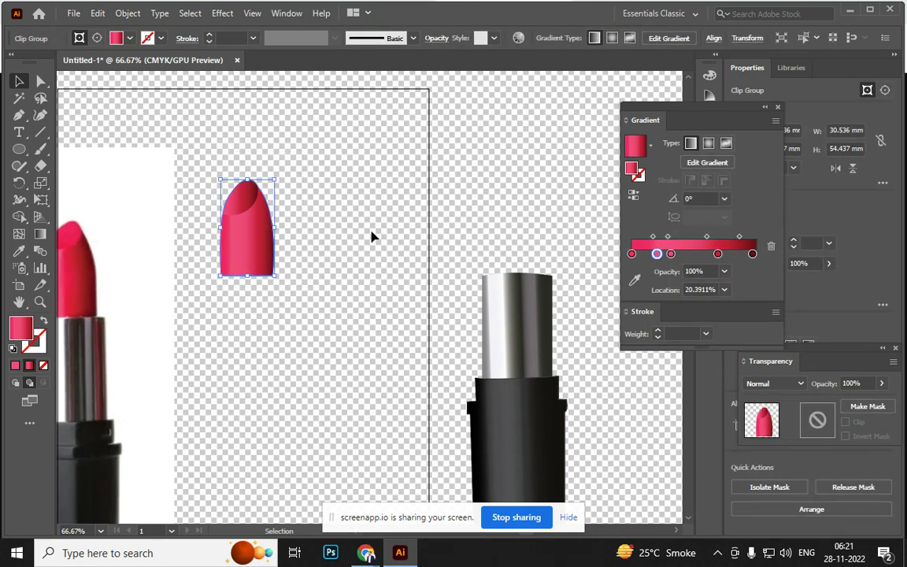
pyautogui.hotkey('ctrl', '-')
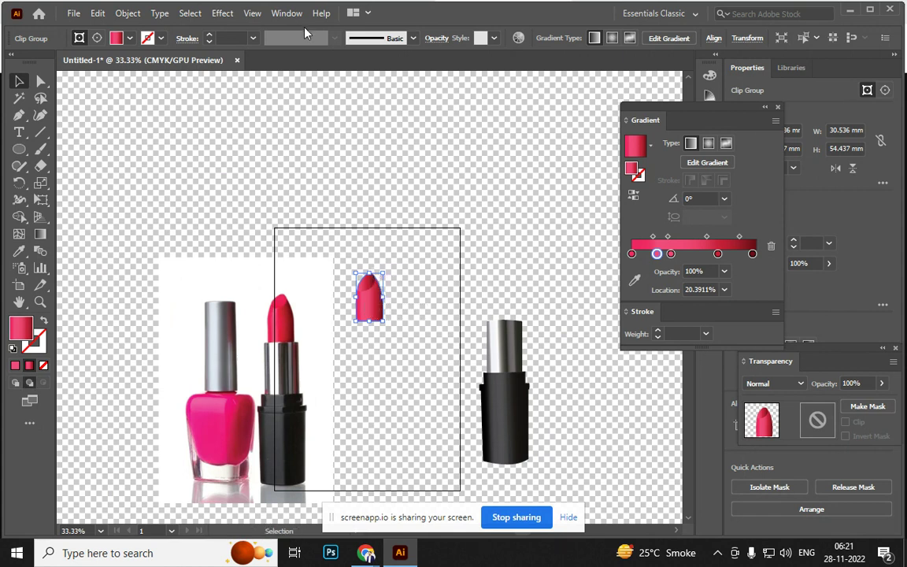
# Turn on Overprint Preview from the View menu
pyautogui.click(252, 13)
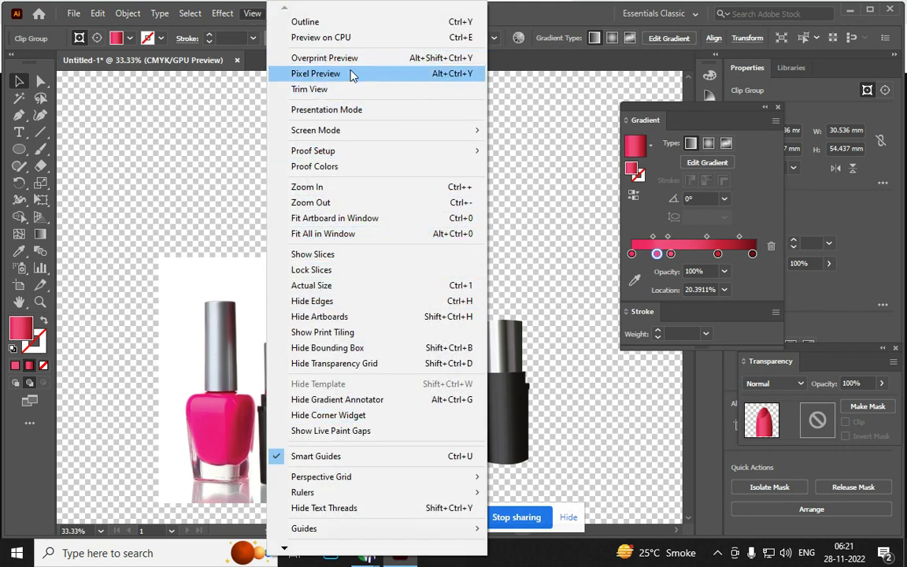
pyautogui.click(318, 57)
pyautogui.click(252, 14)
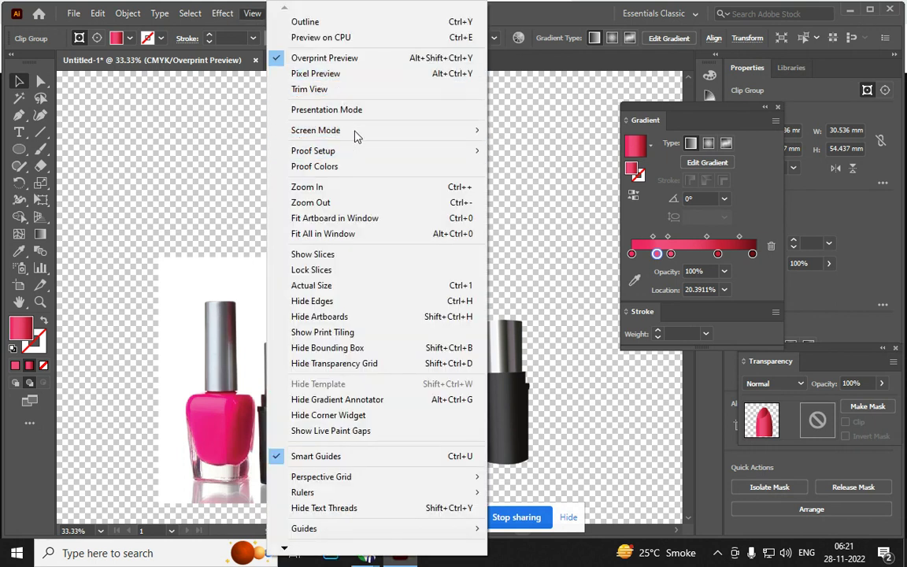
pyautogui.click(440, 288)
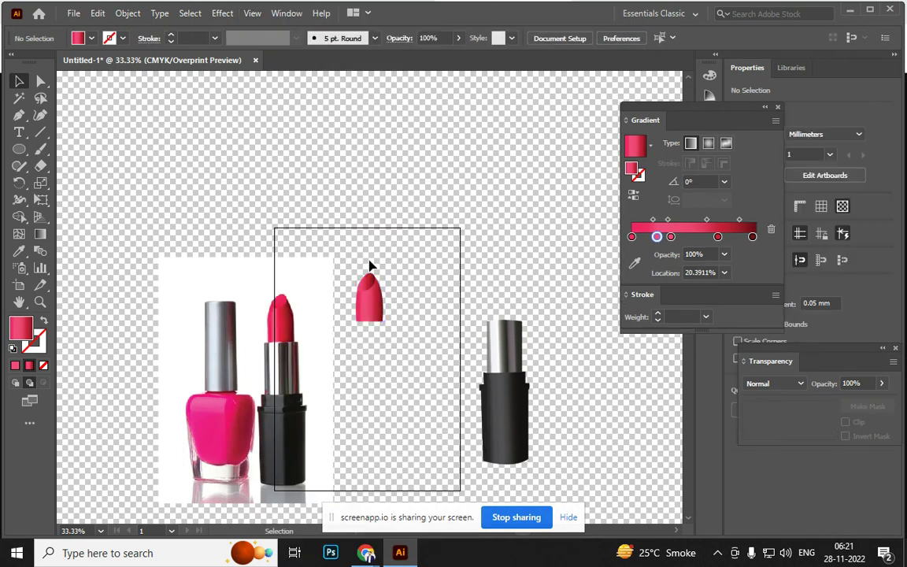
# Fit the pink lipstick tip onto the black case and group them
pyautogui.click(366, 298)
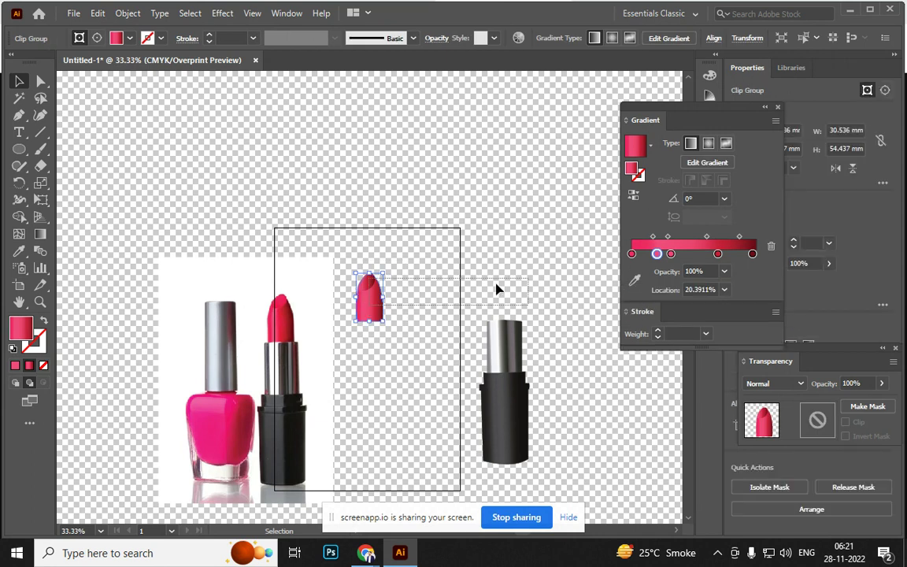
pyautogui.moveTo(368, 297); pyautogui.dragTo(494, 293)
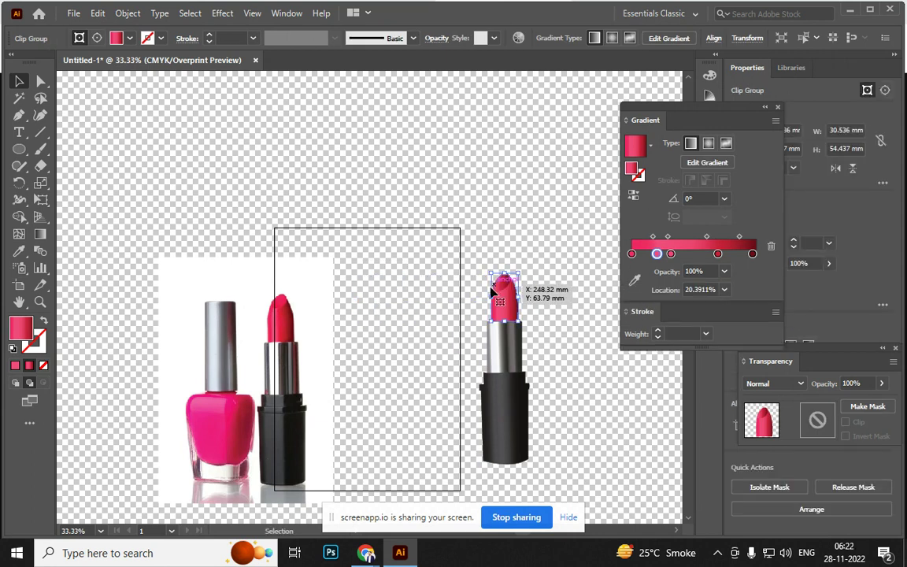
pyautogui.click(549, 379)
pyautogui.moveTo(515, 437); pyautogui.dragTo(410, 196)
pyautogui.hotkey('ctrl', 'g')
# Save, dismiss the dialog, and move the grouped lipstick into the artboard
pyautogui.hotkey('ctrl', 's')
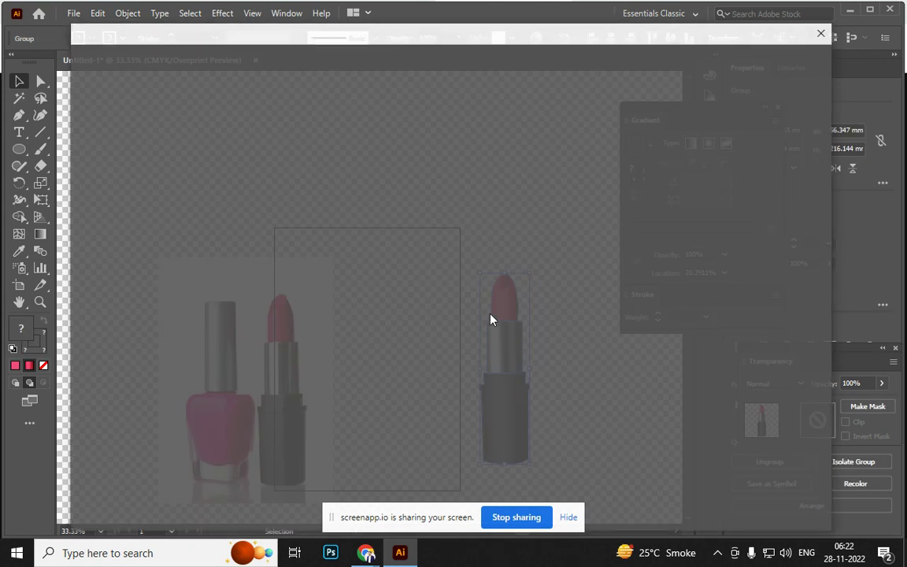
pyautogui.click(823, 33)
pyautogui.moveTo(504, 330)
pyautogui.mouseDown()
pyautogui.moveTo(405, 341)
pyautogui.moveTo(370, 331)
pyautogui.mouseUp()
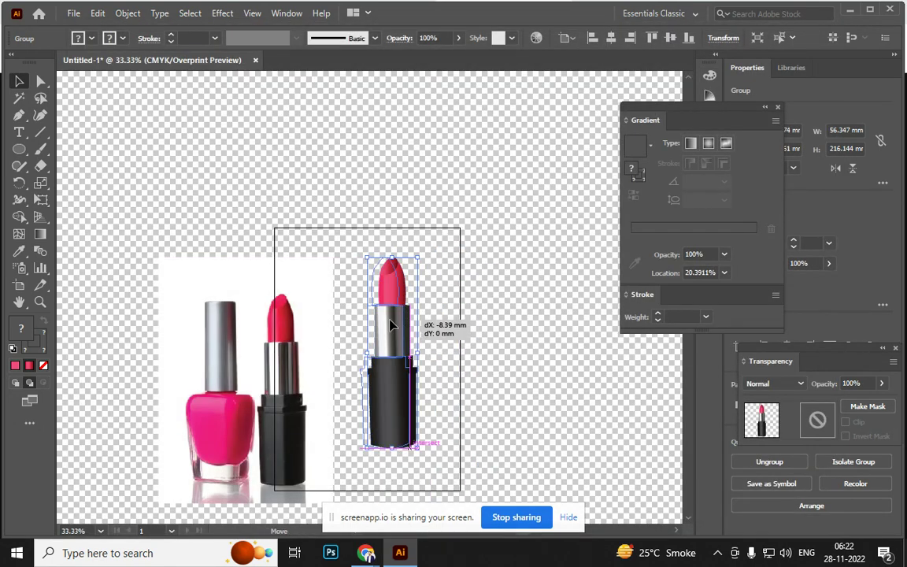
pyautogui.moveTo(214, 348); pyautogui.dragTo(112, 326)
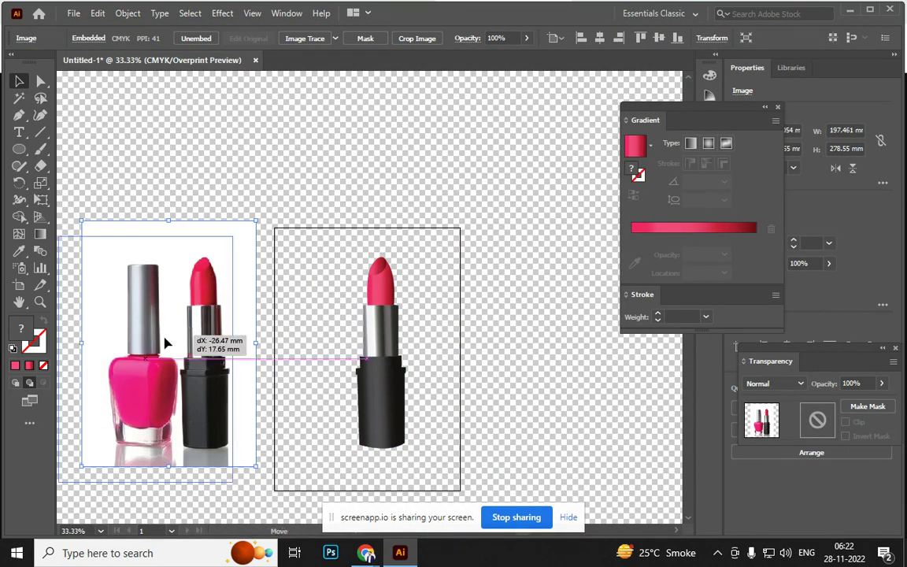
# Nudge the nail polish photo left, minimize Illustrator and Chrome, and open File Explorer
pyautogui.moveTo(399, 363); pyautogui.dragTo(380, 364)
pyautogui.click(852, 10)
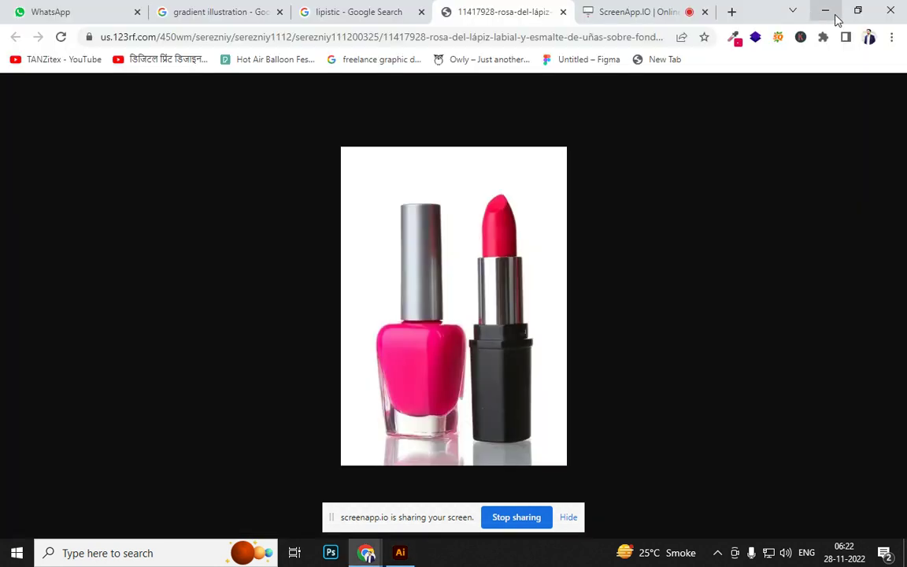
pyautogui.click(832, 14)
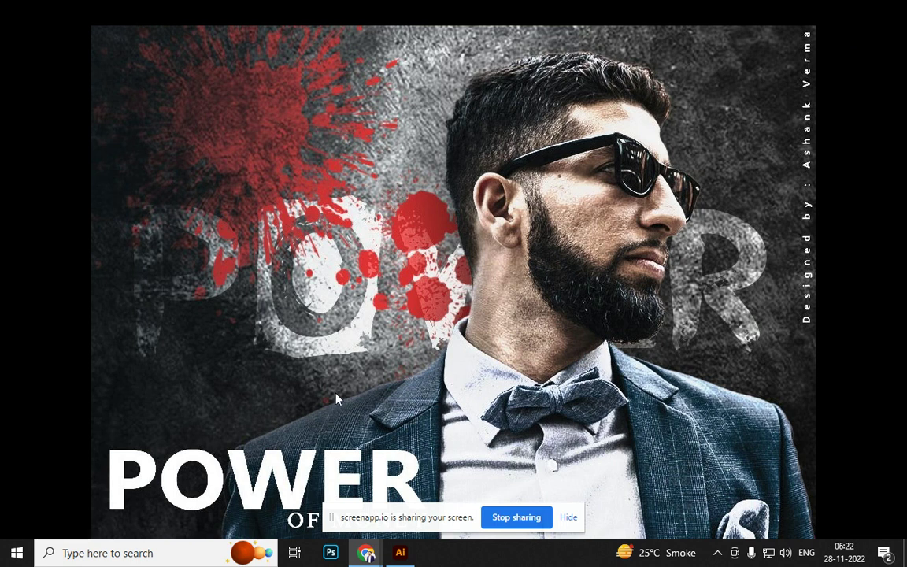
pyautogui.press('super+e')
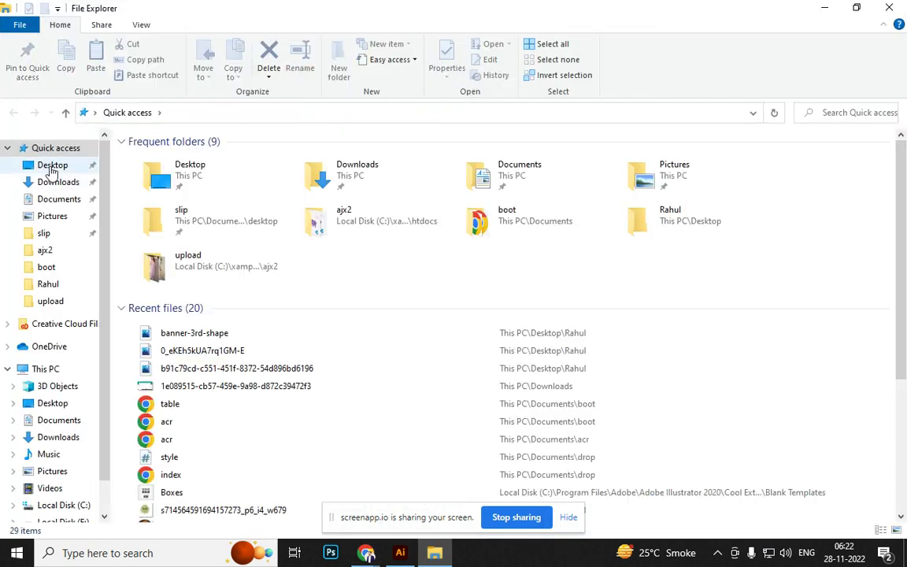
# Go to the Desktop folder, find the kal file and open it in Illustrator
pyautogui.click(55, 167)
pyautogui.moveTo(902, 212); pyautogui.dragTo(902, 335)
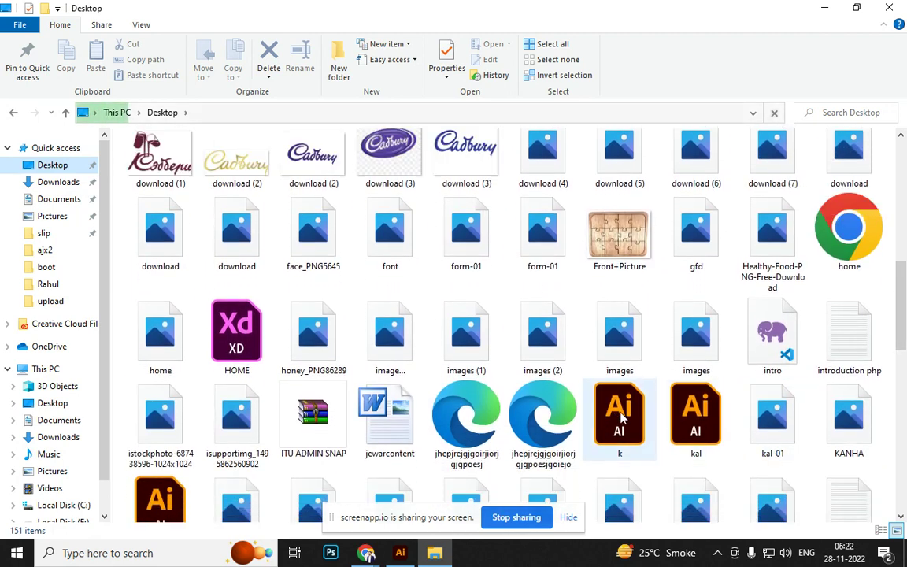
pyautogui.click(703, 419)
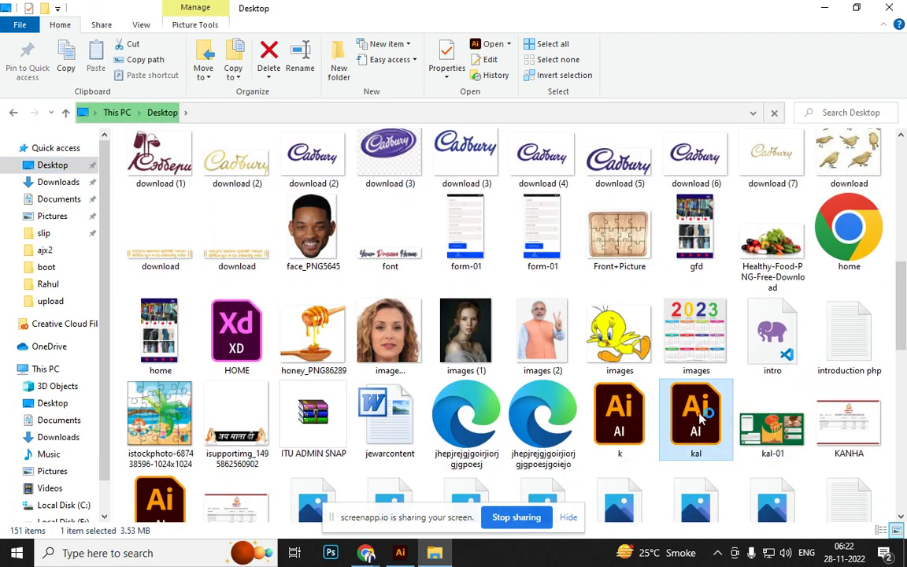
pyautogui.doubleClick(700, 419)
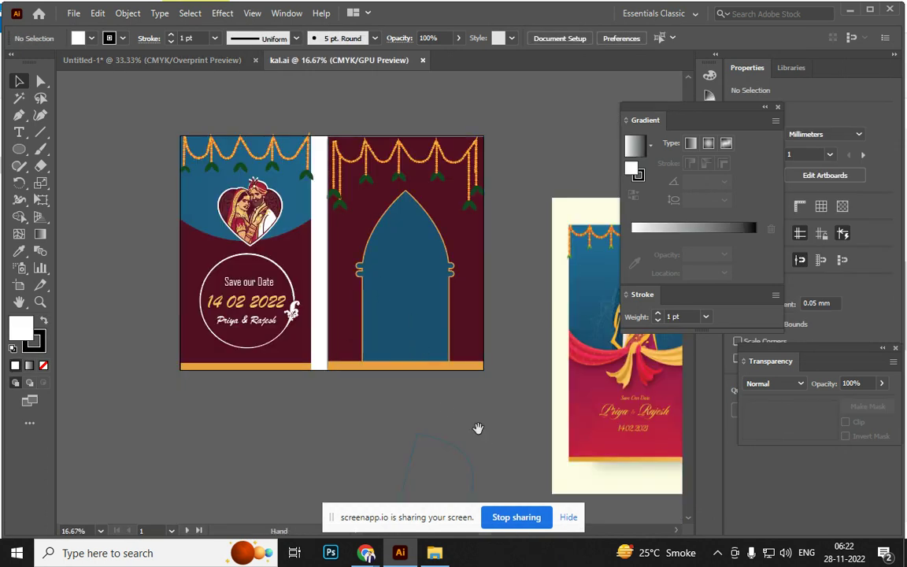
# Delete all invitation artwork in kal.ai and remove Artboard 2
pyautogui.moveTo(478, 428); pyautogui.dragTo(412, 408)
pyautogui.hotkey('ctrl', 'a')
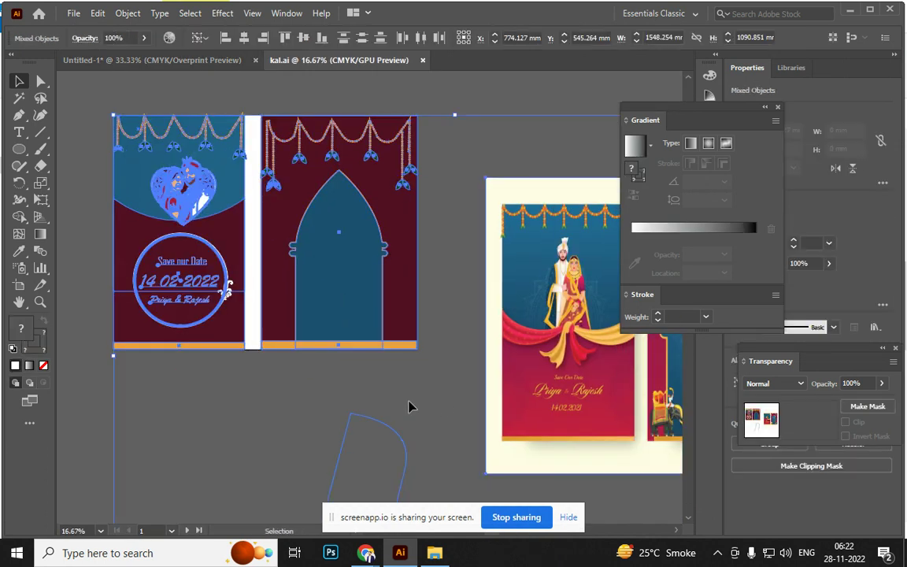
pyautogui.press('Delete')
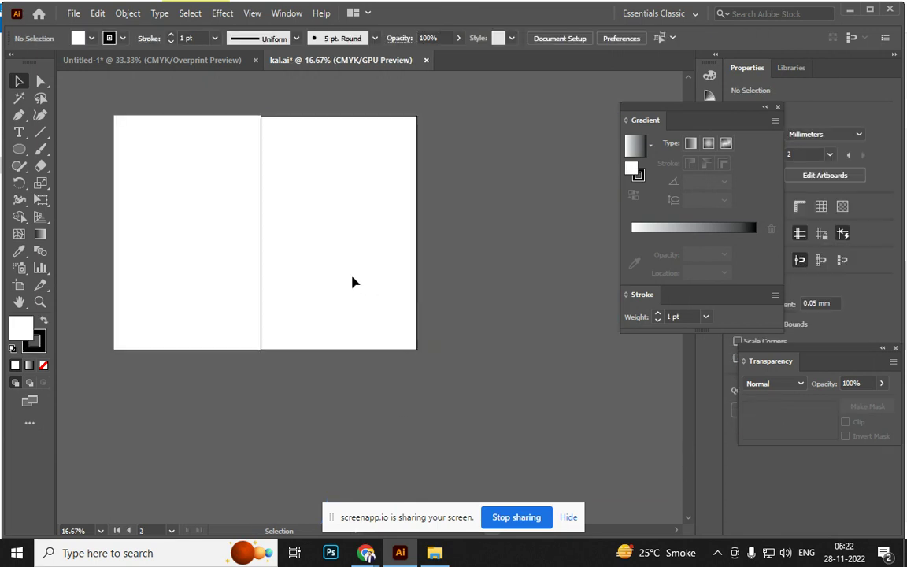
pyautogui.hotkey('shift', 'o')
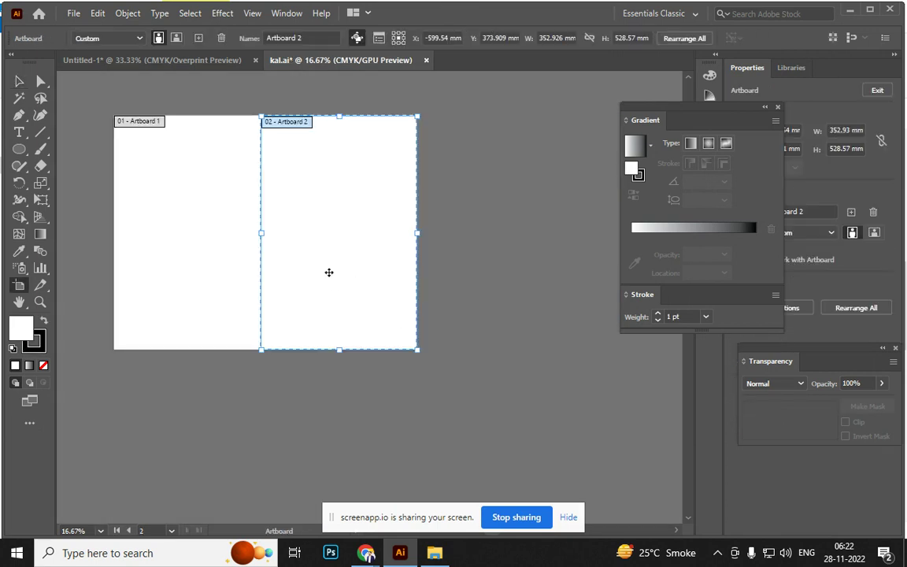
pyautogui.press('Delete')
# Return to Untitled-1 and select the whole lipstick group
pyautogui.click(230, 60)
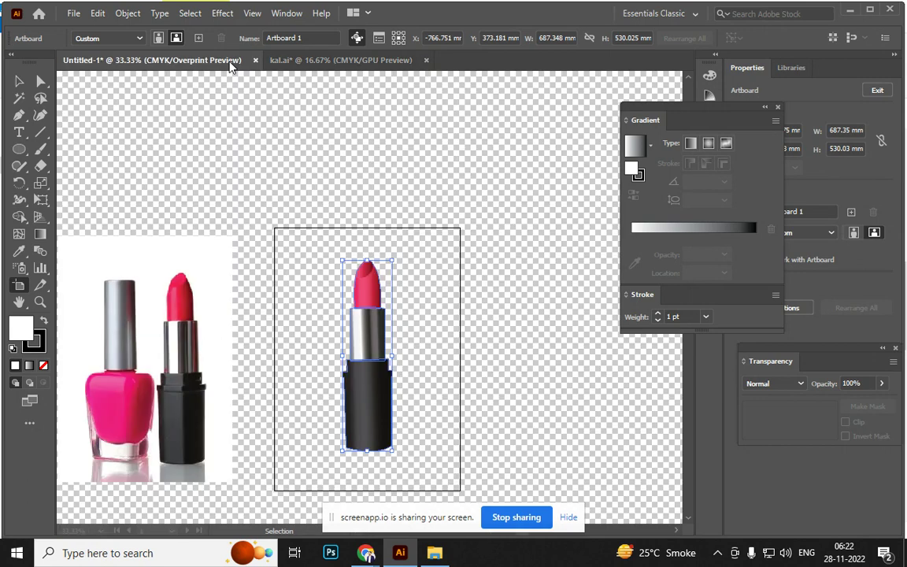
pyautogui.click(34, 81)
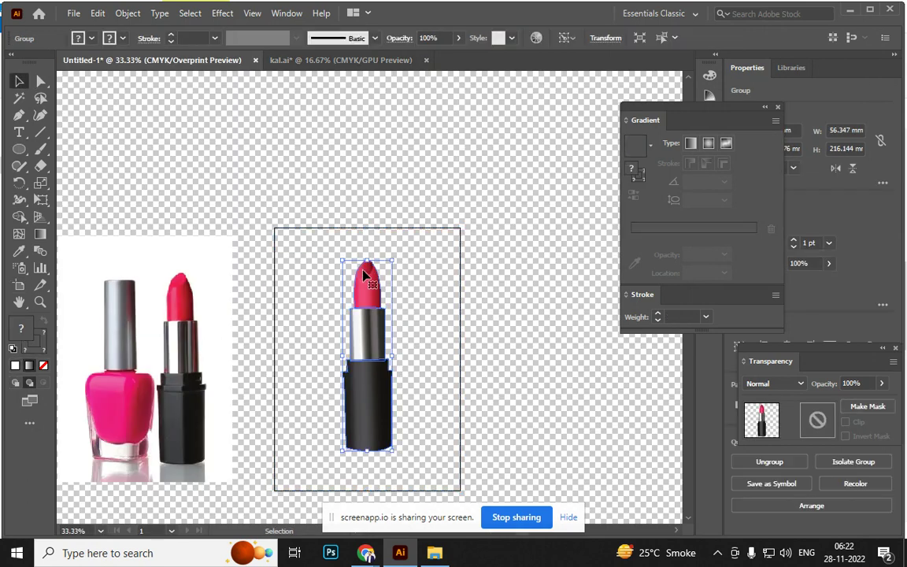
pyautogui.click(475, 334)
pyautogui.press('v')
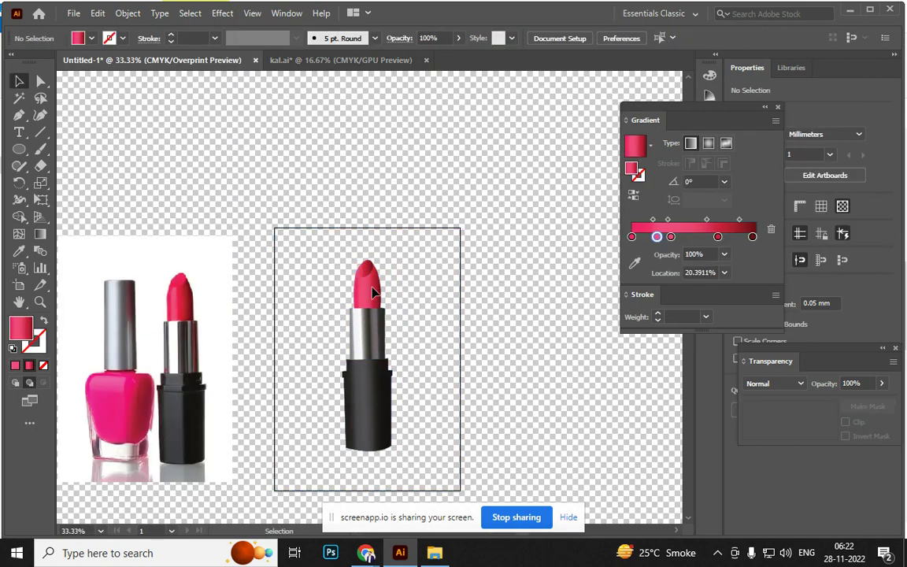
pyautogui.click(373, 328)
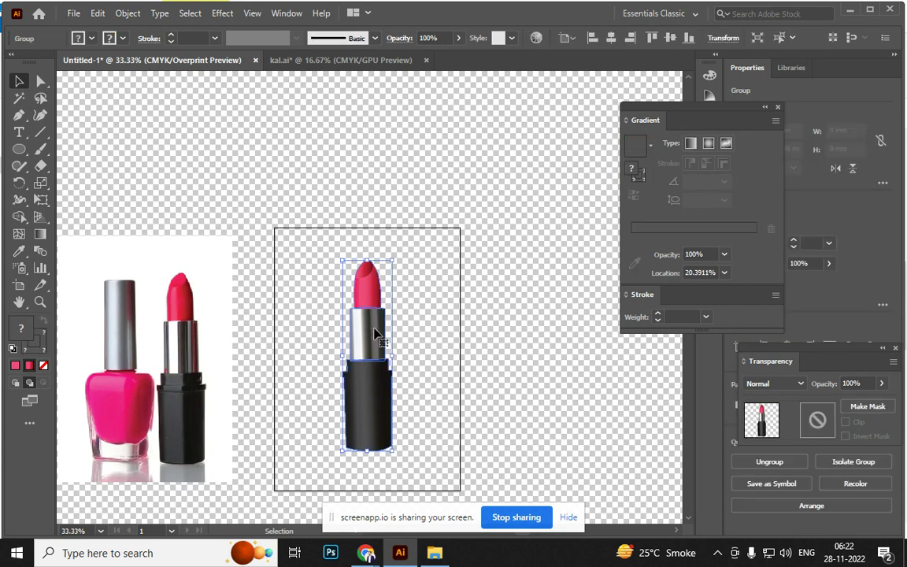
# Paste the lipstick into kal.ai, scale it up, and centre it on the artboard
pyautogui.click(310, 66)
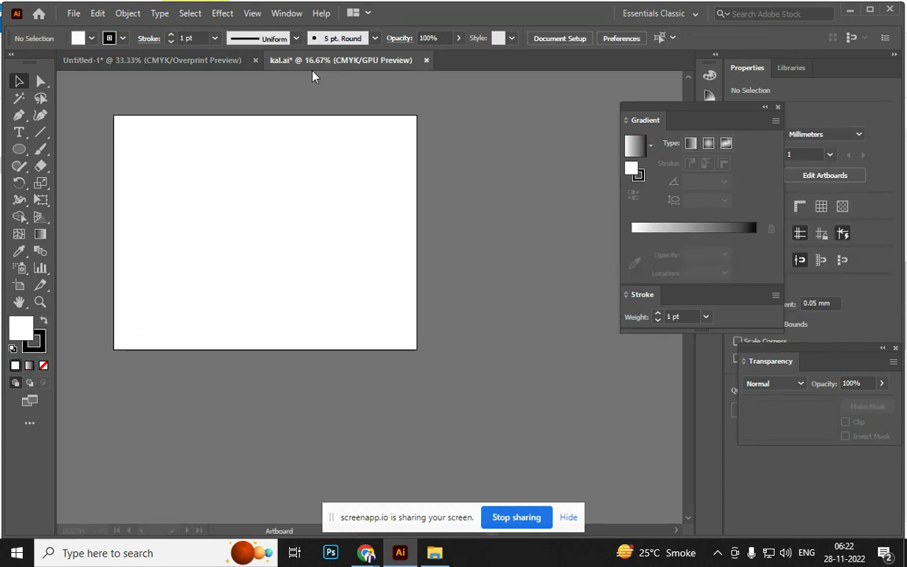
pyautogui.hotkey('ctrl', 'v')
pyautogui.moveTo(366, 317)
pyautogui.mouseDown()
pyautogui.moveTo(276, 266)
pyautogui.moveTo(275, 246)
pyautogui.mouseUp()
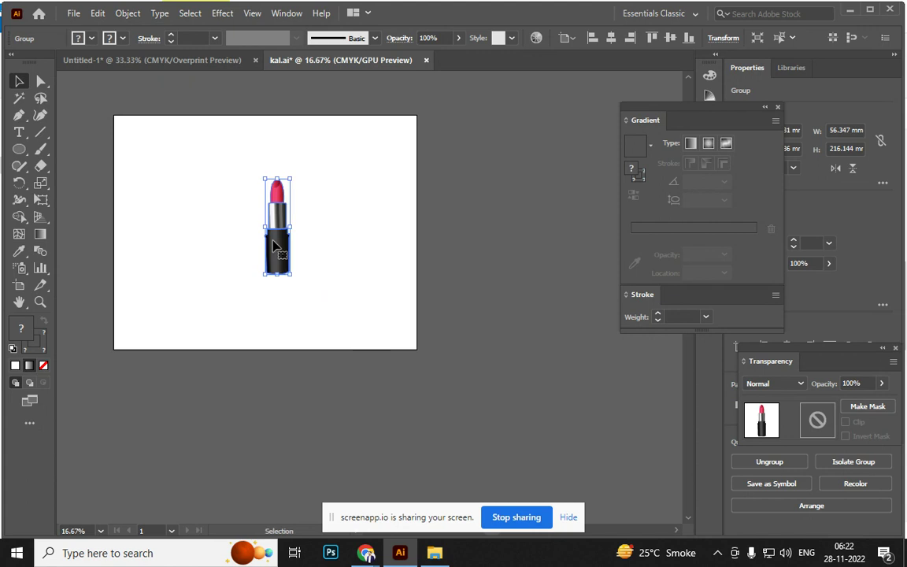
pyautogui.moveTo(317, 304); pyautogui.dragTo(321, 311)
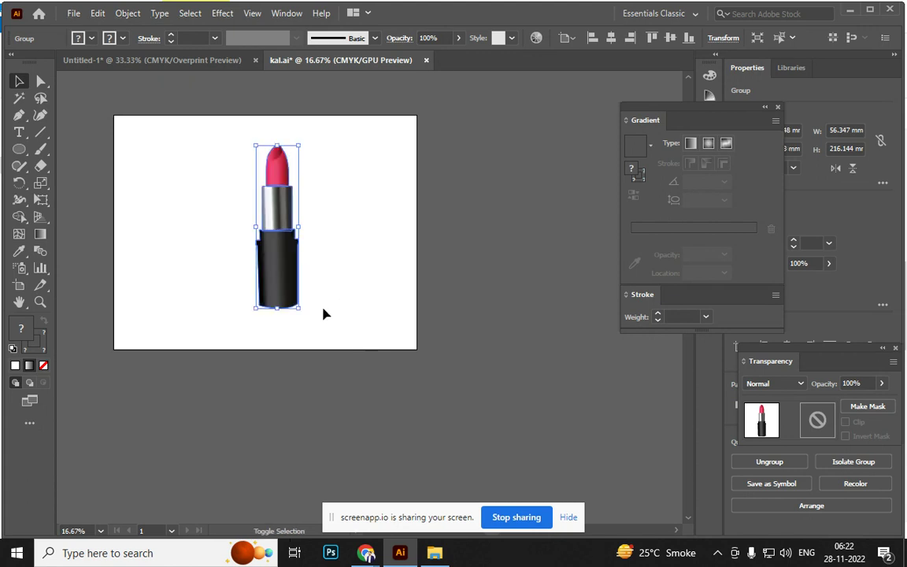
pyautogui.click(357, 323)
pyautogui.hscroll(-5, 356, 324)
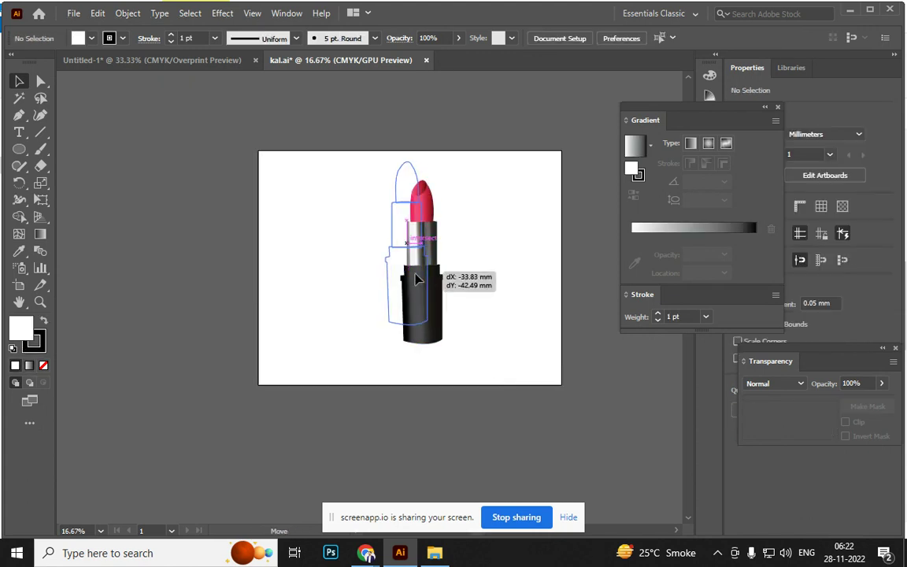
pyautogui.moveTo(430, 295); pyautogui.dragTo(425, 296)
pyautogui.click(474, 314)
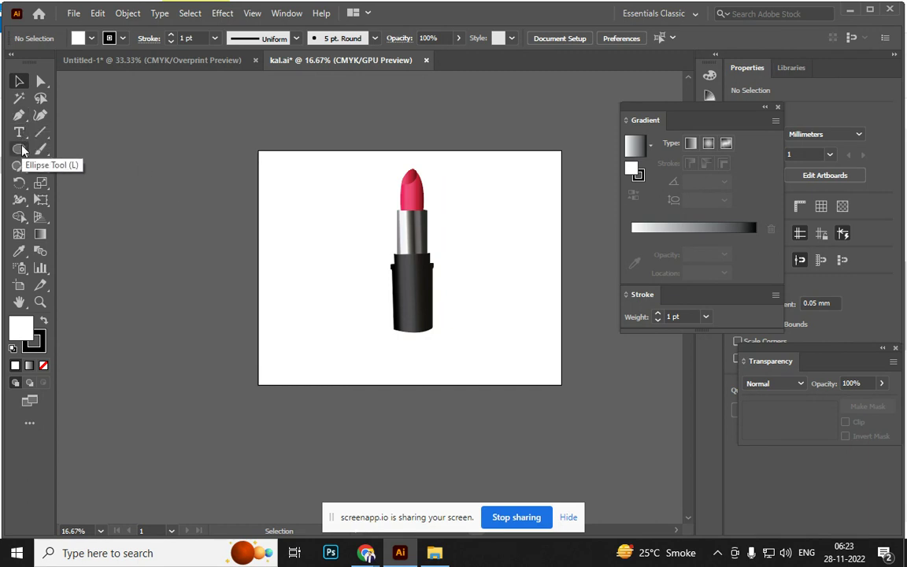
# Draw a rectangle covering the artboard and fill it with a radial gradient
pyautogui.press('m')
pyautogui.moveTo(259, 150); pyautogui.dragTo(562, 385)
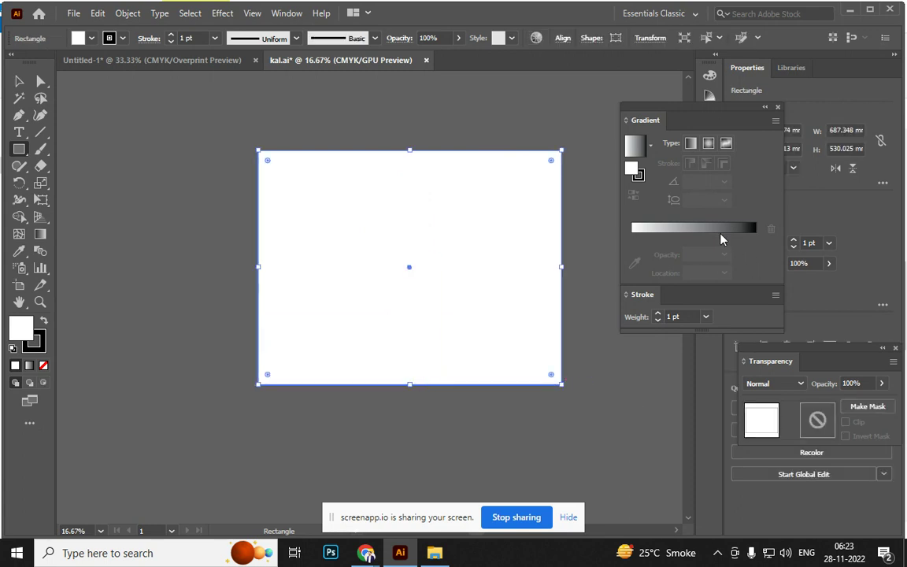
pyautogui.click(718, 232)
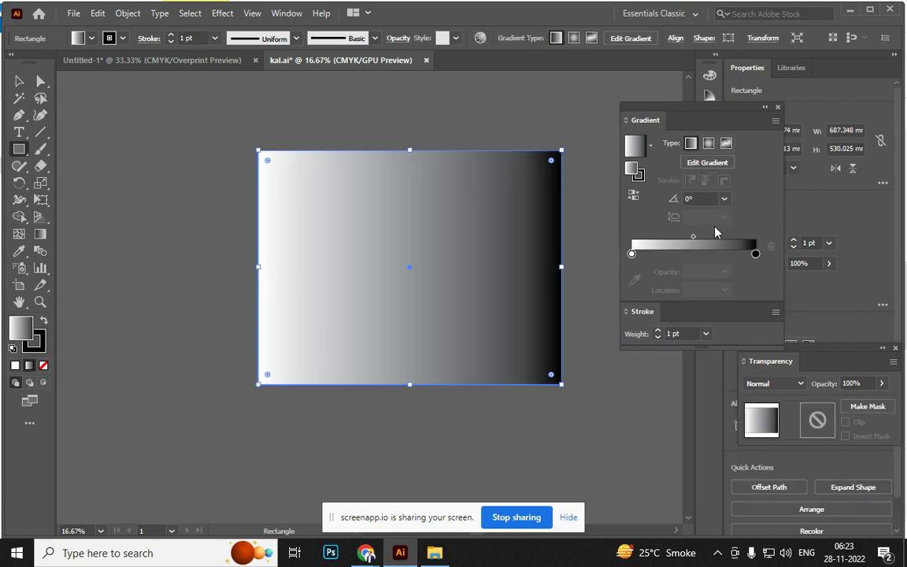
pyautogui.click(708, 144)
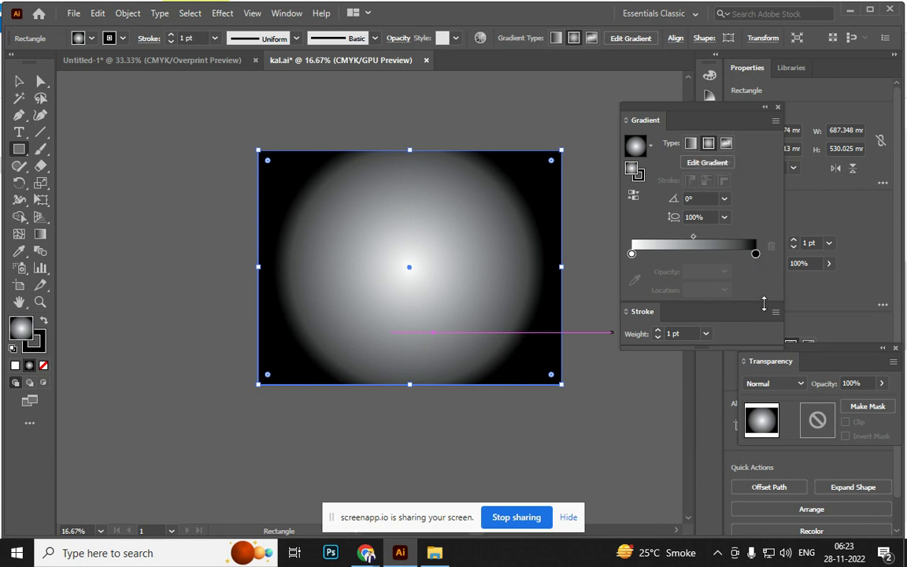
# Set the gradient's dark end stop to peach, then dismiss the Rectangle dialog
pyautogui.click(757, 254)
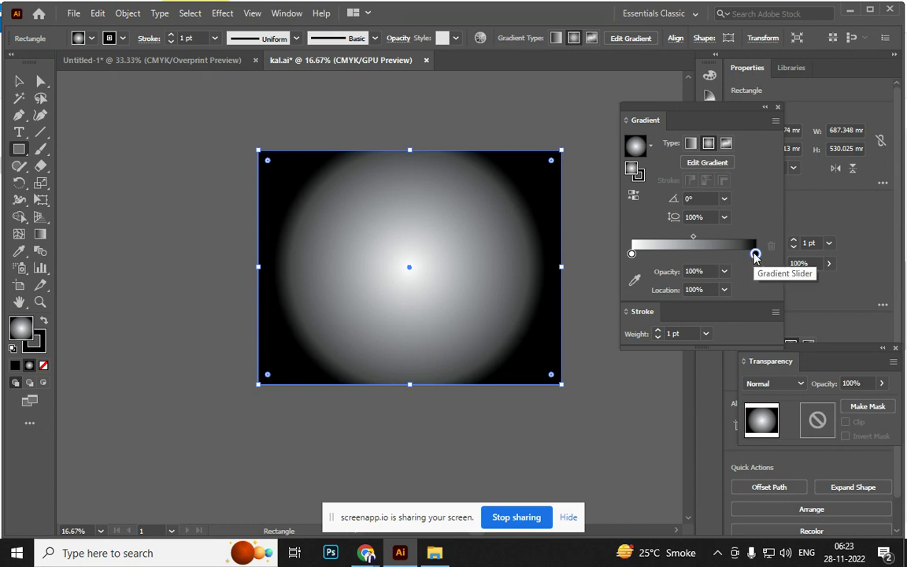
pyautogui.doubleClick(755, 254)
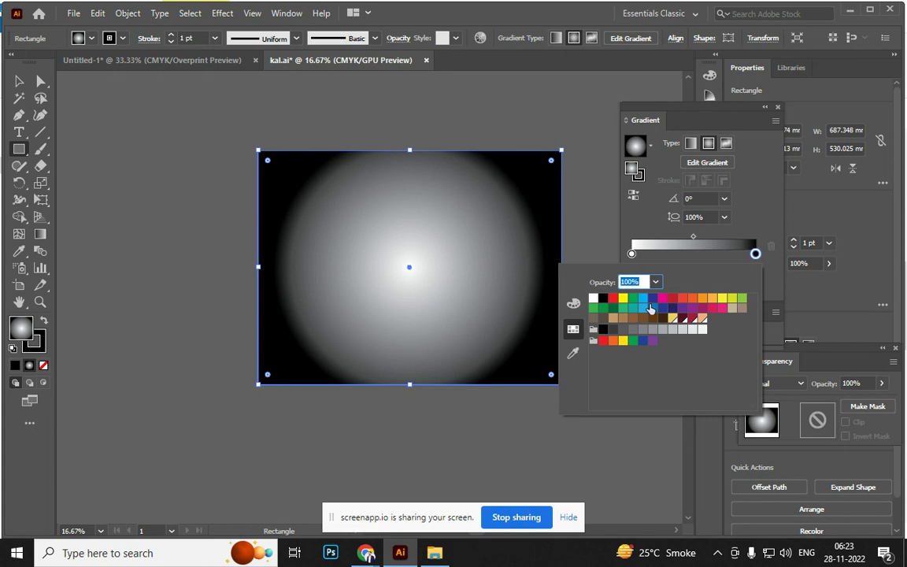
pyautogui.click(622, 299)
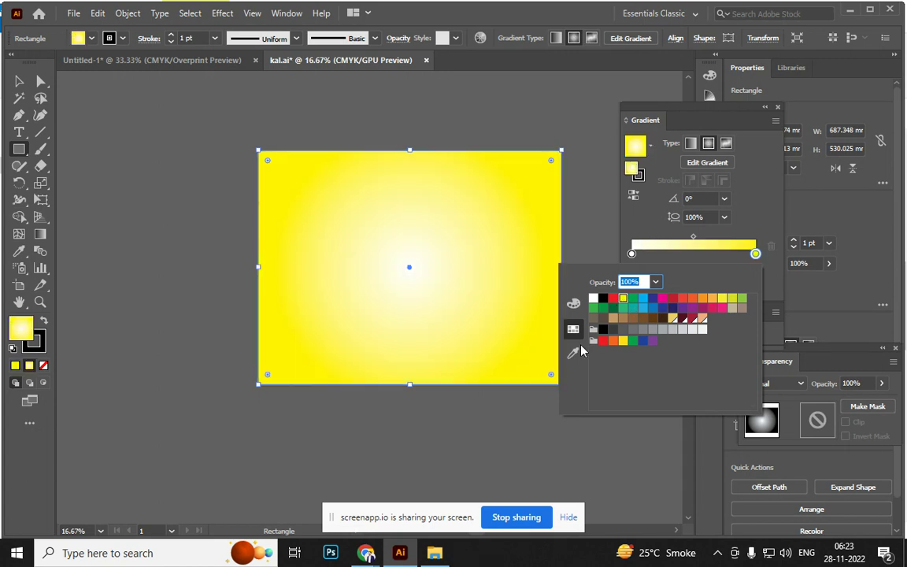
pyautogui.click(613, 298)
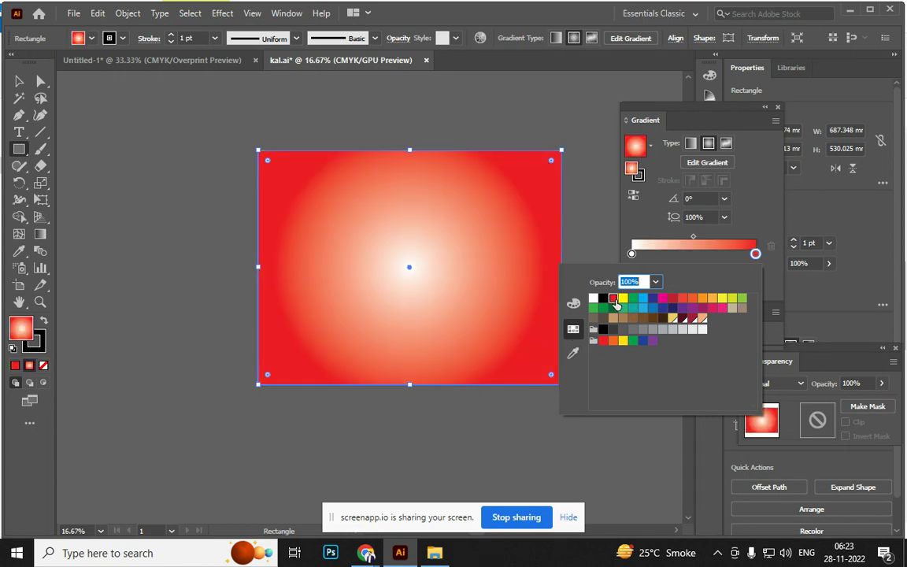
pyautogui.click(664, 298)
pyautogui.click(673, 299)
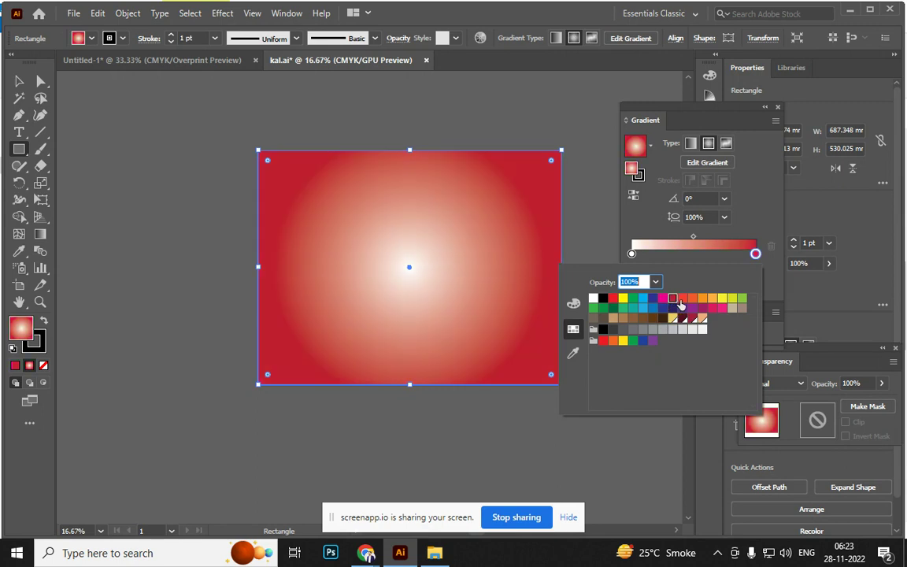
pyautogui.click(664, 319)
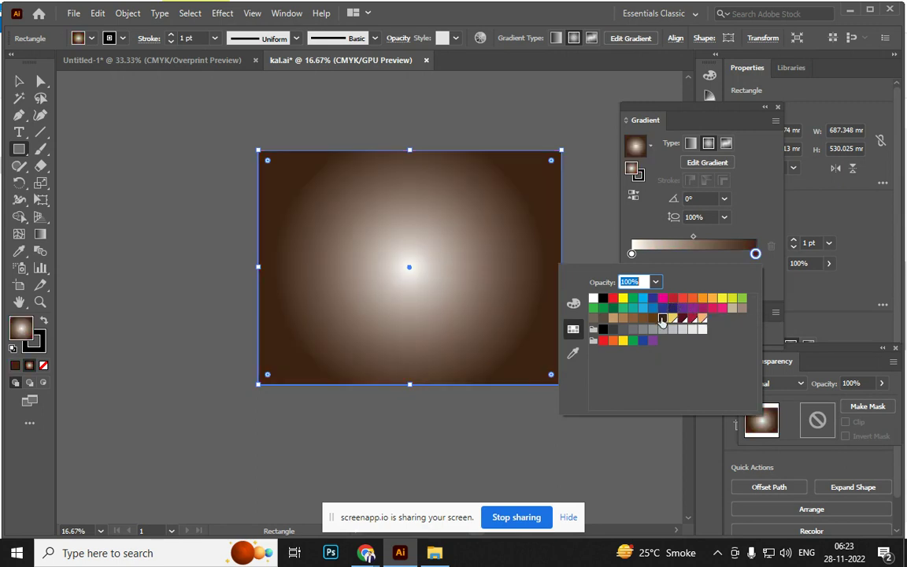
pyautogui.click(682, 319)
pyautogui.click(701, 319)
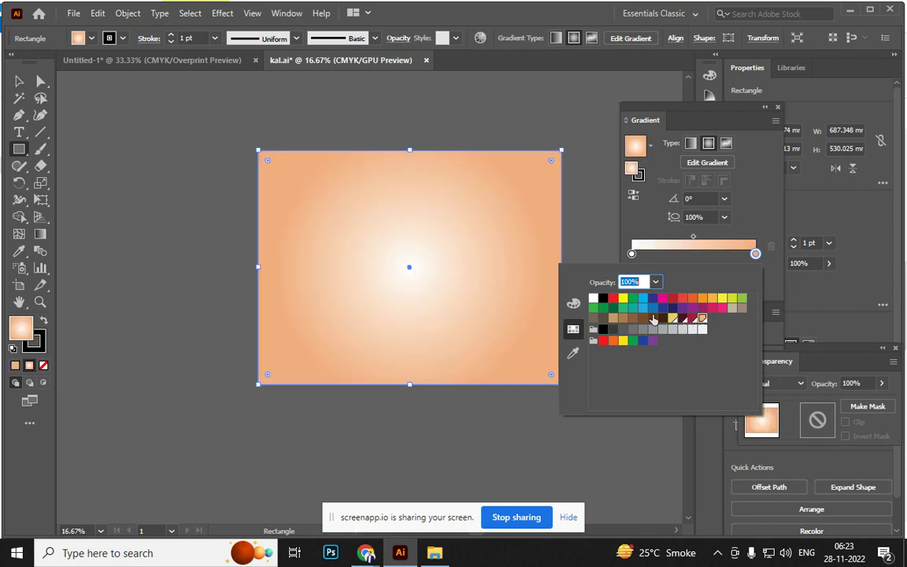
pyautogui.click(158, 276)
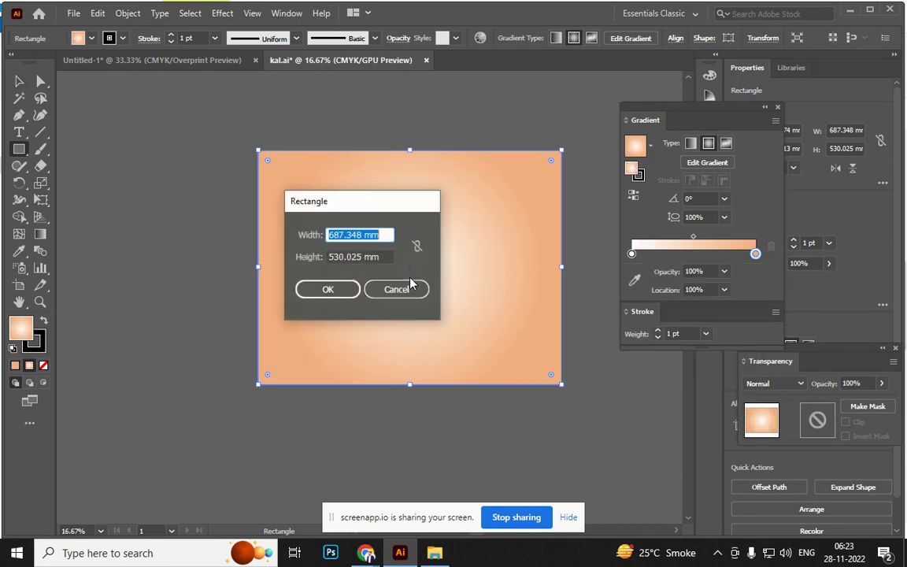
pyautogui.click(389, 296)
# Paste the lipstick and shrink it around its centre
pyautogui.click(19, 81)
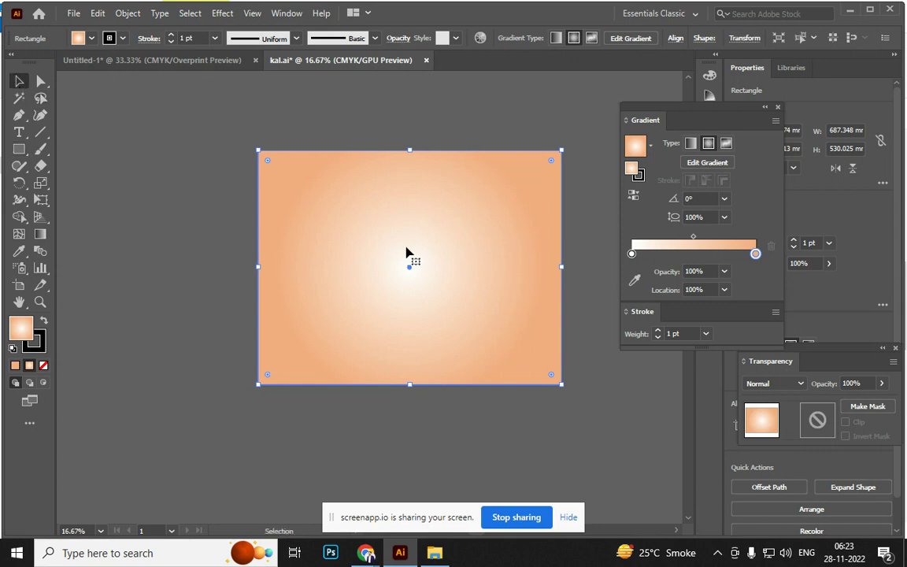
pyautogui.hotkey('ctrl', 'shift', '[')
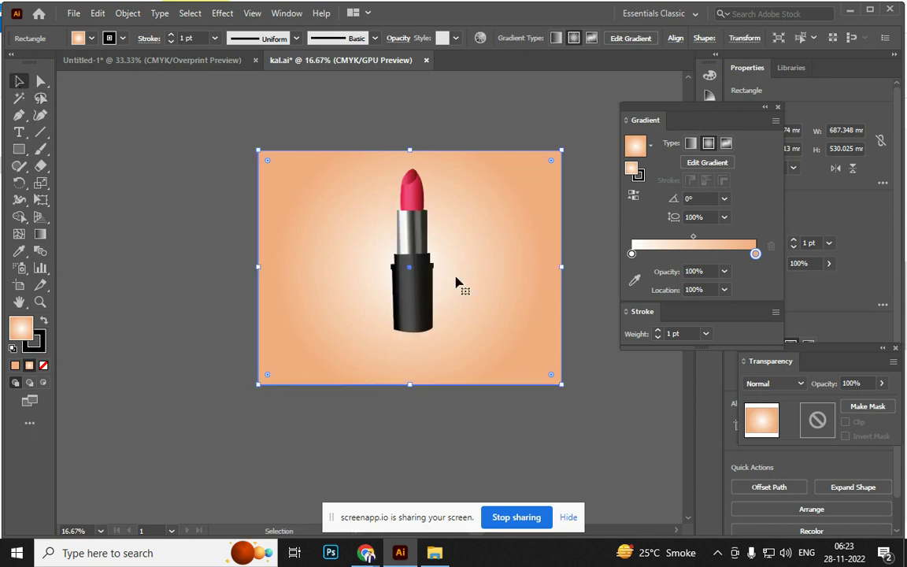
pyautogui.click(429, 329)
pyautogui.moveTo(429, 330); pyautogui.dragTo(427, 308)
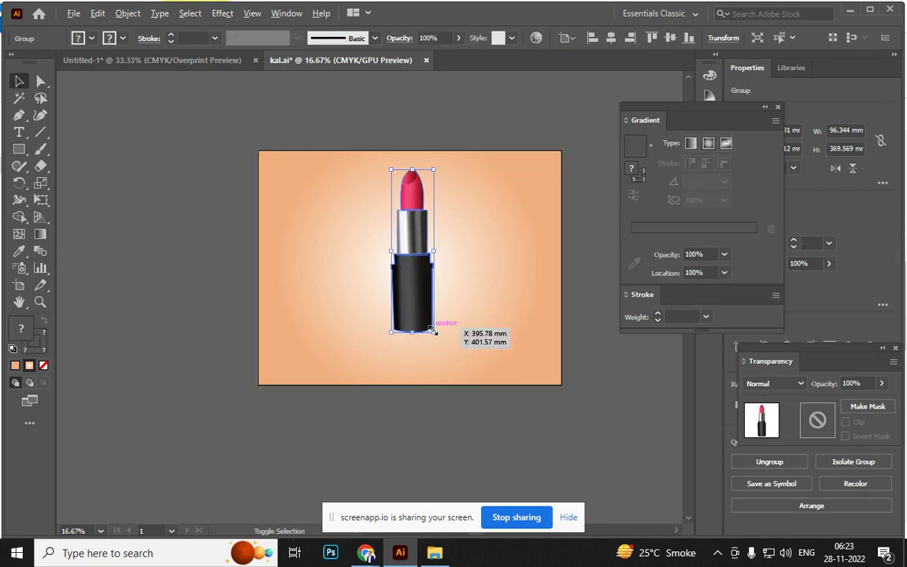
pyautogui.click(569, 407)
pyautogui.moveTo(427, 290); pyautogui.dragTo(433, 290)
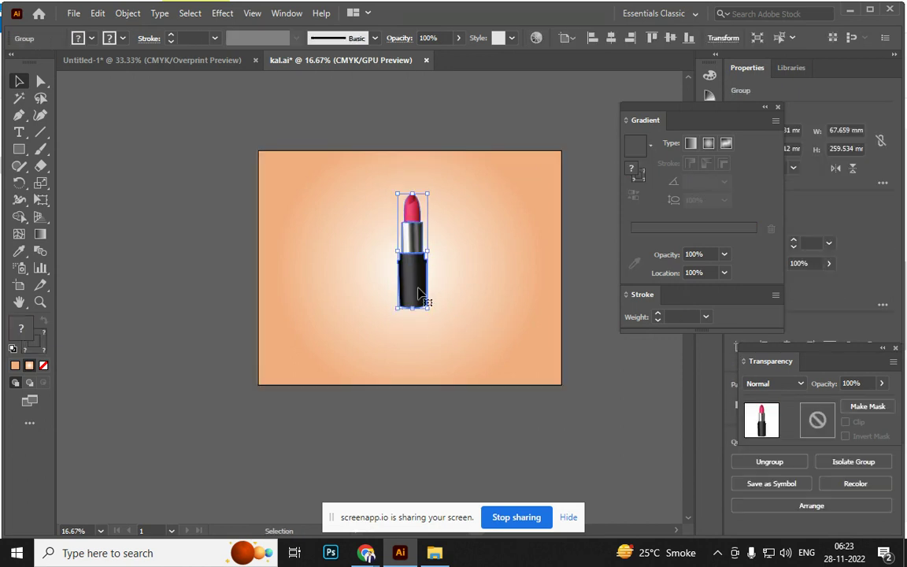
# Move the lipstick left of the artboard and reselect the background rectangle
pyautogui.click(457, 338)
pyautogui.moveTo(417, 297)
pyautogui.mouseDown()
pyautogui.moveTo(242, 288)
pyautogui.moveTo(141, 307)
pyautogui.mouseUp()
pyautogui.click(237, 330)
pyautogui.moveTo(264, 355); pyautogui.dragTo(282, 386)
pyautogui.click(348, 308)
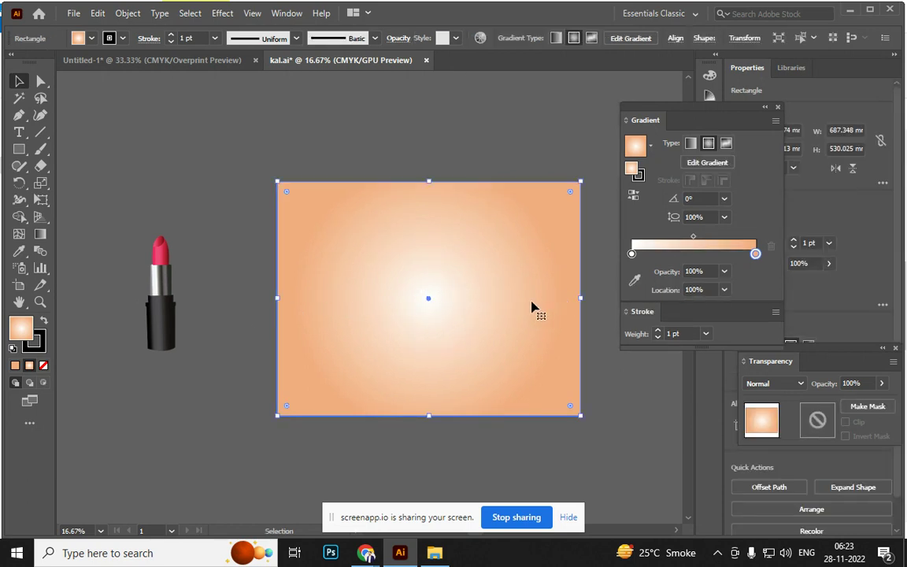
# Redraw the radial gradient with the Gradient tool, undoing the accidental extra colour stops
pyautogui.press('g')
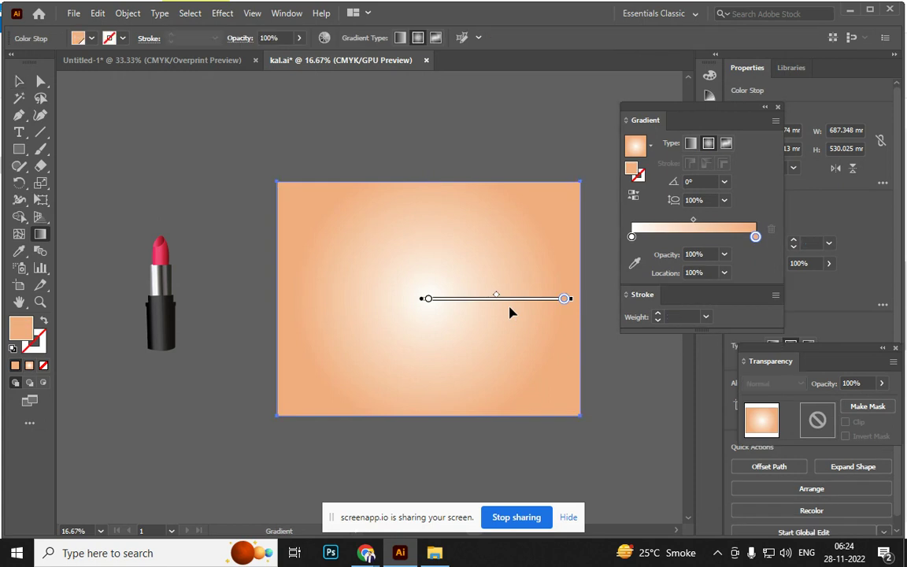
pyautogui.moveTo(496, 298)
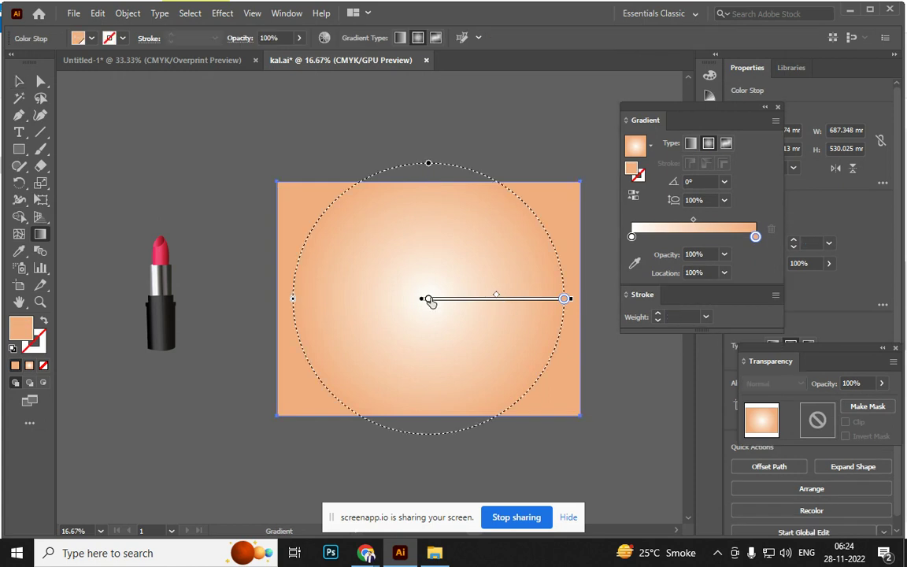
pyautogui.moveTo(468, 310); pyautogui.dragTo(464, 485)
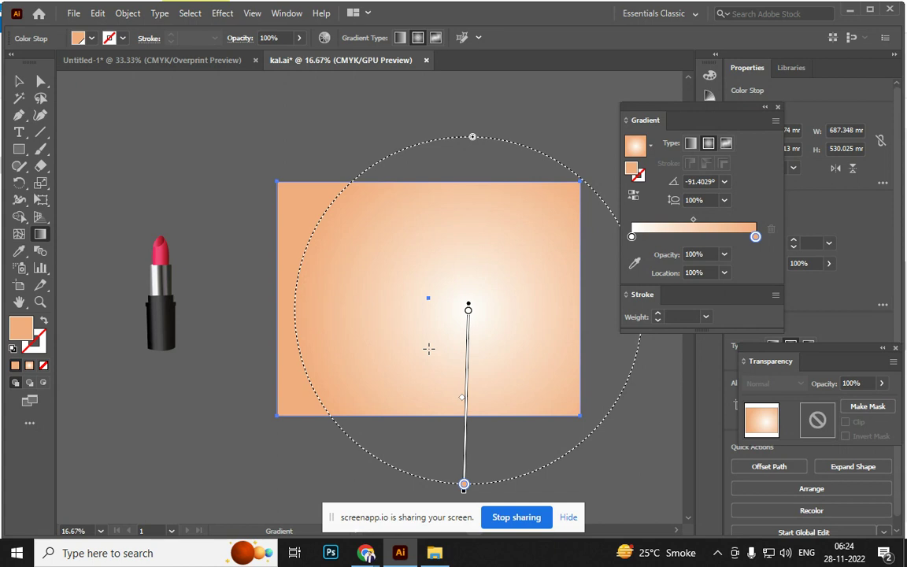
pyautogui.moveTo(430, 343); pyautogui.dragTo(425, 275)
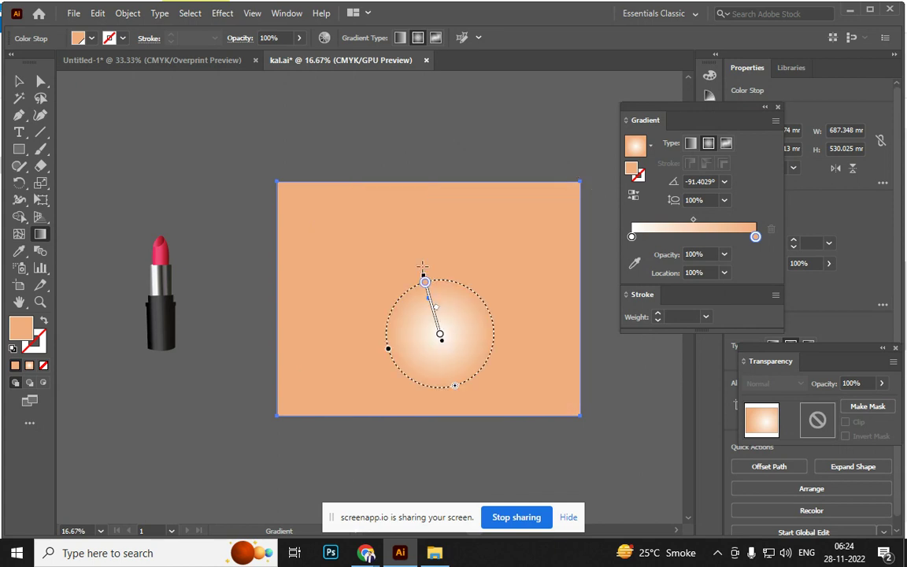
pyautogui.moveTo(430, 383); pyautogui.dragTo(427, 304)
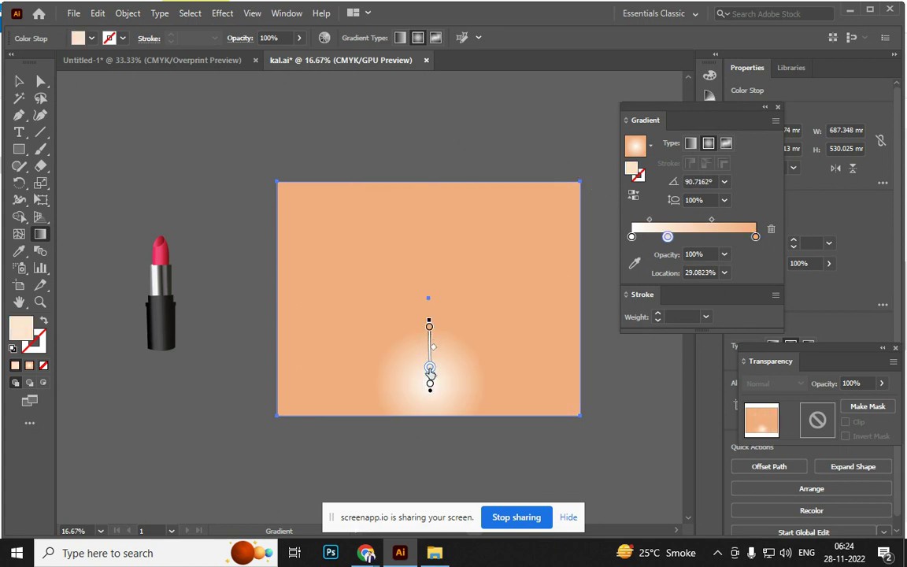
pyautogui.click(427, 346)
pyautogui.moveTo(427, 390); pyautogui.dragTo(424, 294)
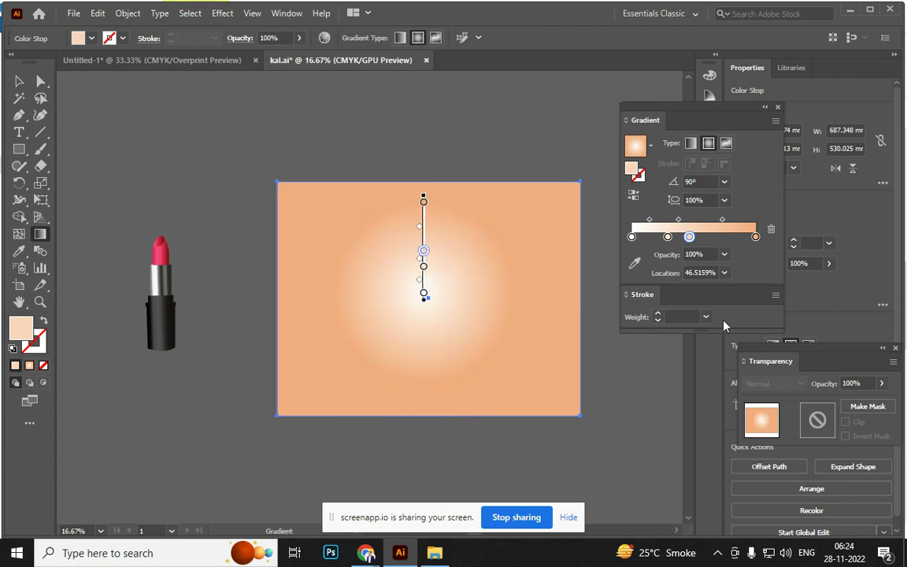
pyautogui.hotkey('ctrl', 'z')
pyautogui.hotkey('ctrl', 'z')
pyautogui.hotkey('ctrl', 'z')
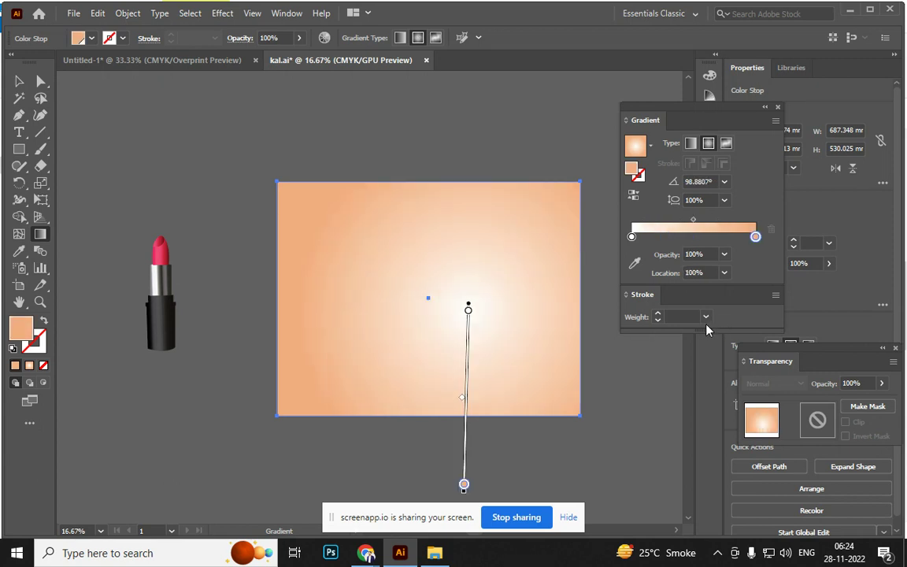
pyautogui.hotkey('ctrl', 'z')
pyautogui.hotkey('ctrl', 'z')
pyautogui.hotkey('ctrl', 'z')
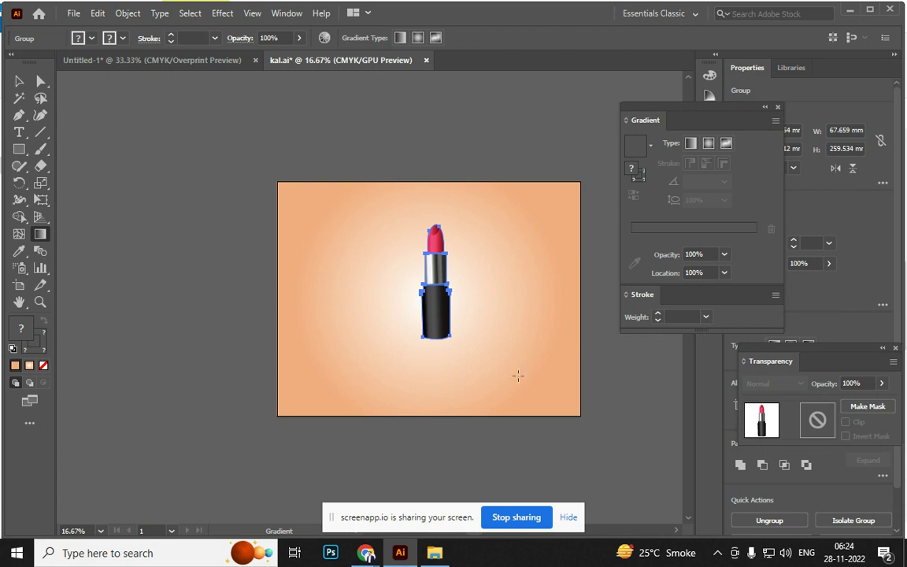
# Reselect the background and try the white glow in several positions
pyautogui.click(19, 81)
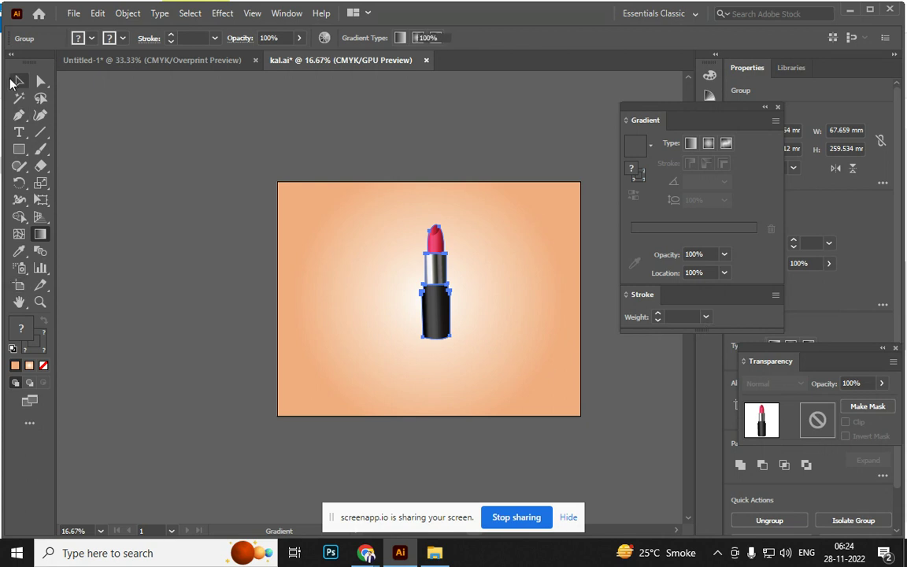
pyautogui.click(345, 340)
pyautogui.press('g')
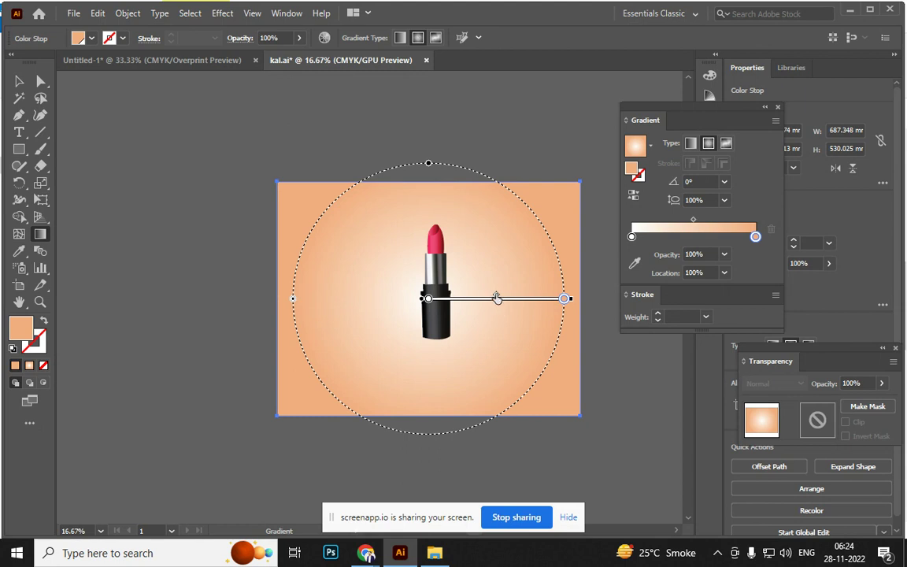
pyautogui.moveTo(483, 275); pyautogui.dragTo(399, 353)
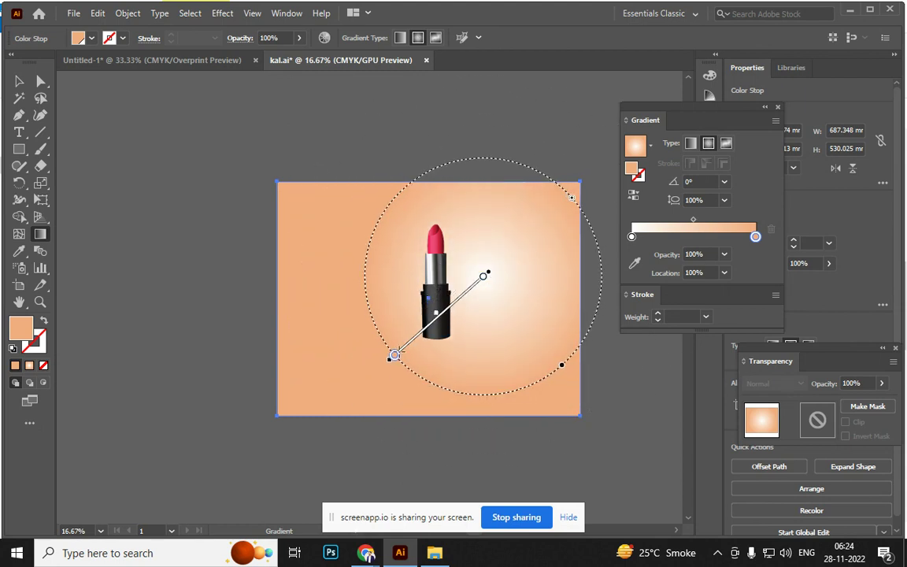
pyautogui.moveTo(304, 237); pyautogui.dragTo(260, 386)
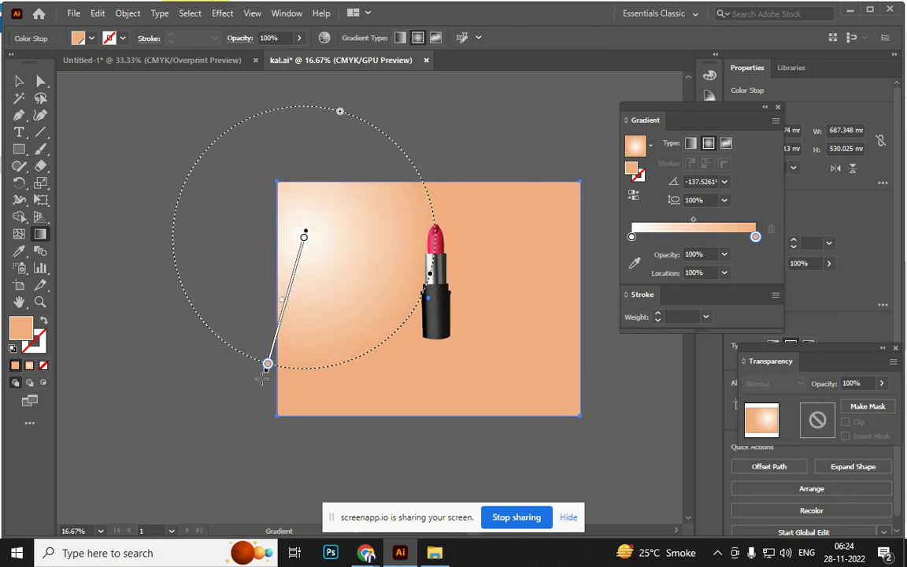
pyautogui.moveTo(506, 379); pyautogui.dragTo(530, 482)
pyautogui.moveTo(482, 299)
pyautogui.mouseDown()
pyautogui.moveTo(514, 168)
pyautogui.moveTo(551, 71)
pyautogui.mouseUp()
pyautogui.moveTo(500, 225); pyautogui.dragTo(375, 333)
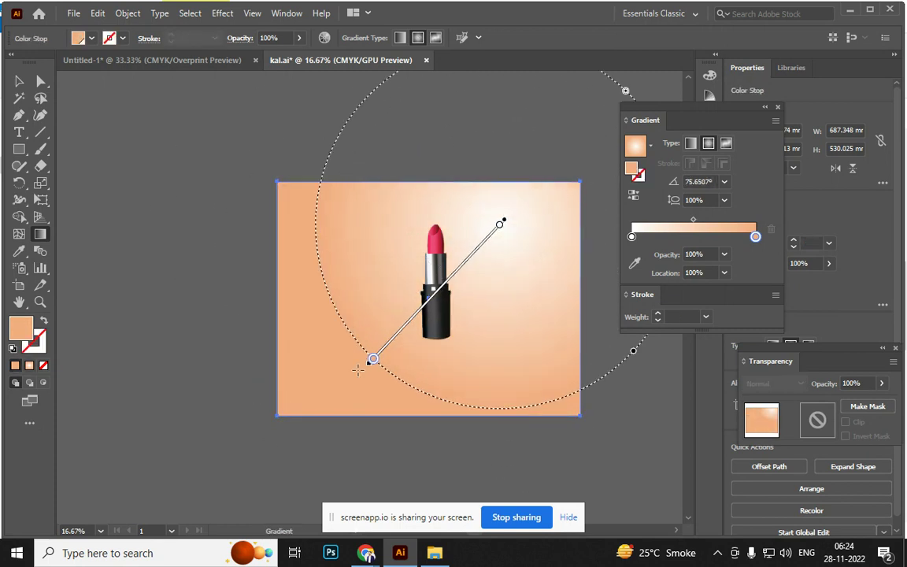
pyautogui.moveTo(497, 218); pyautogui.dragTo(552, 362)
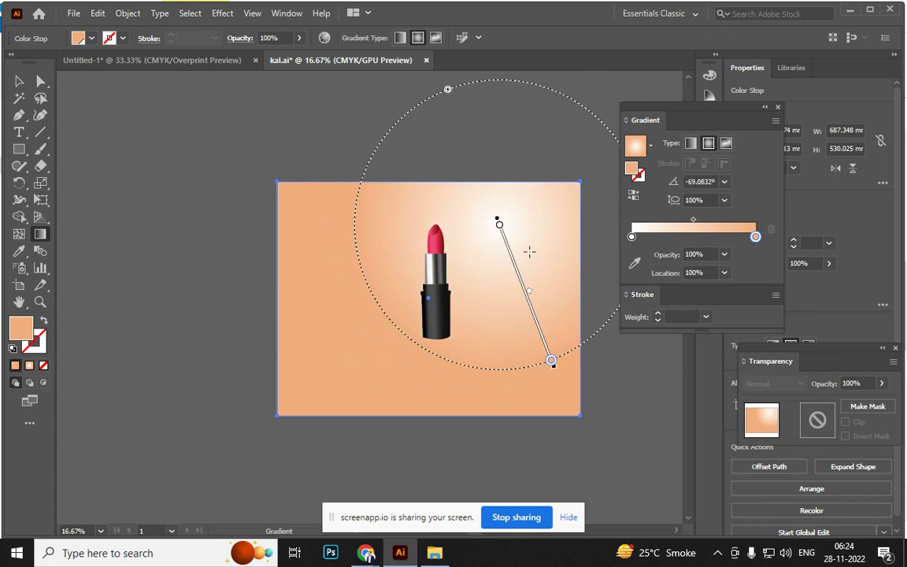
# Settle the white radial glow centred behind the lipstick
pyautogui.moveTo(455, 280); pyautogui.dragTo(508, 193)
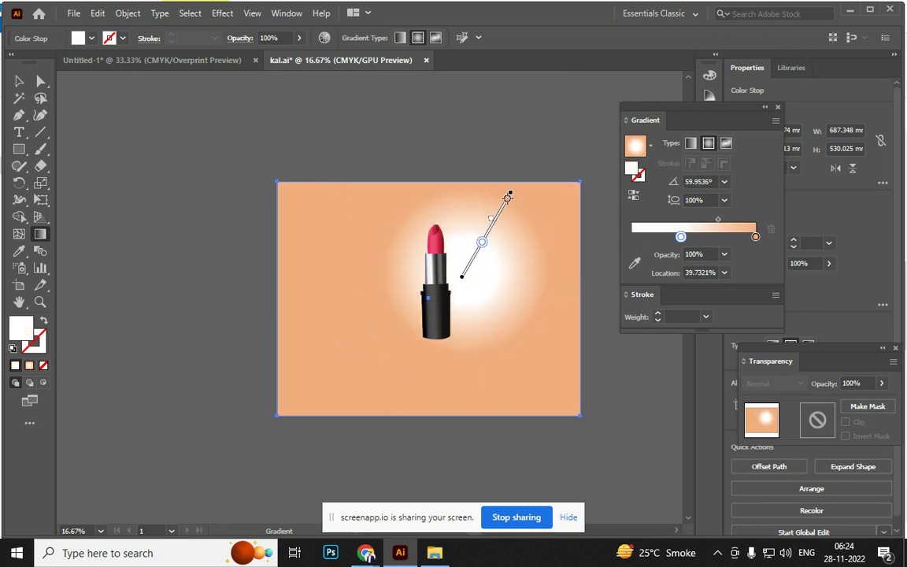
pyautogui.moveTo(454, 311); pyautogui.dragTo(412, 432)
pyautogui.moveTo(462, 345); pyautogui.dragTo(459, 193)
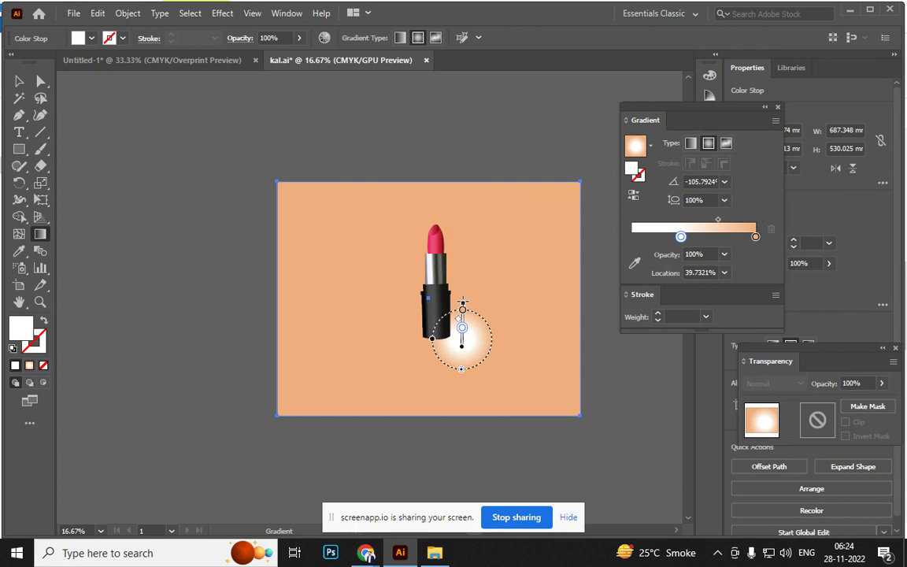
pyautogui.moveTo(463, 291); pyautogui.dragTo(465, 325)
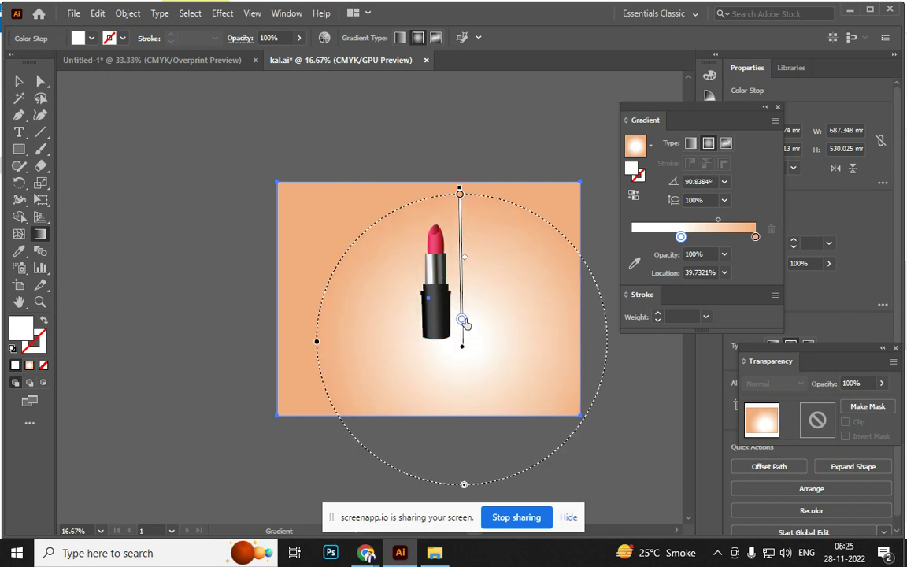
pyautogui.moveTo(528, 315); pyautogui.dragTo(342, 277)
pyautogui.moveTo(393, 264); pyautogui.dragTo(549, 243)
pyautogui.moveTo(400, 270); pyautogui.dragTo(441, 285)
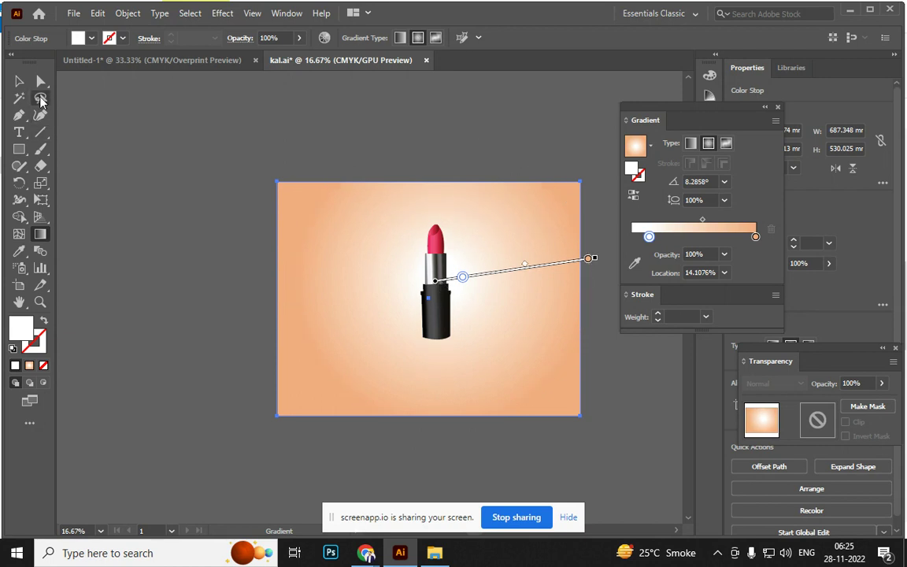
# Make a flipped copy of the lipstick group below it at 13% opacity
pyautogui.click(19, 81)
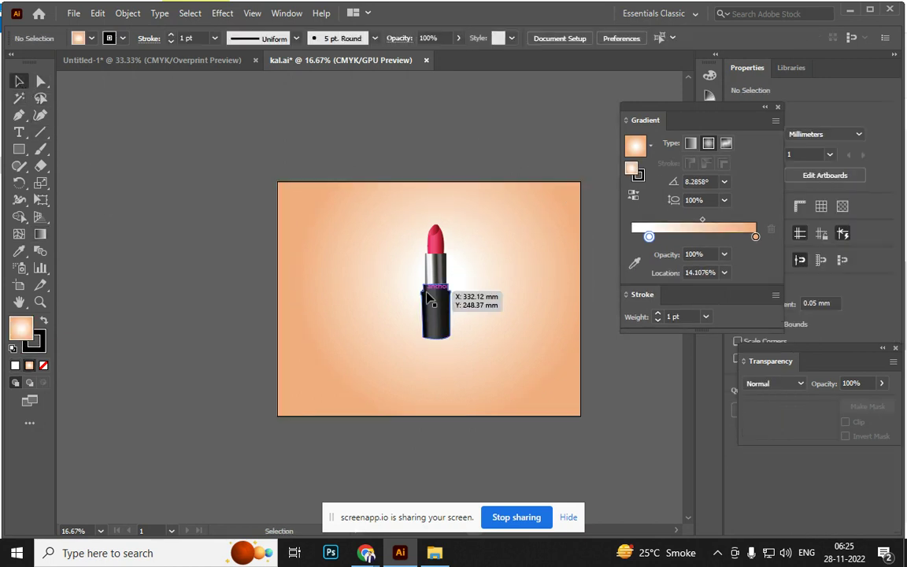
pyautogui.moveTo(382, 229); pyautogui.dragTo(425, 319)
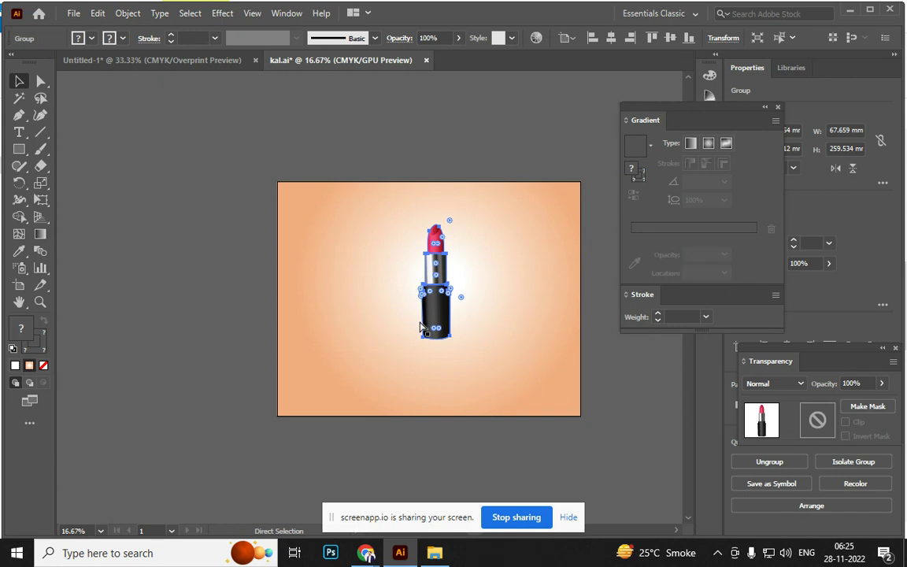
pyautogui.moveTo(435, 223)
pyautogui.mouseDown()
pyautogui.moveTo(440, 409)
pyautogui.moveTo(452, 455)
pyautogui.mouseUp()
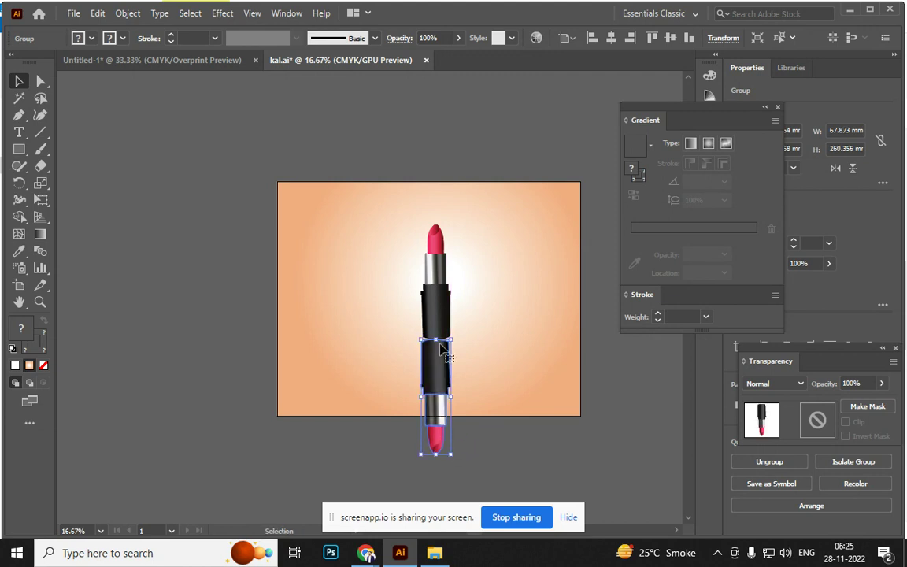
pyautogui.click(458, 38)
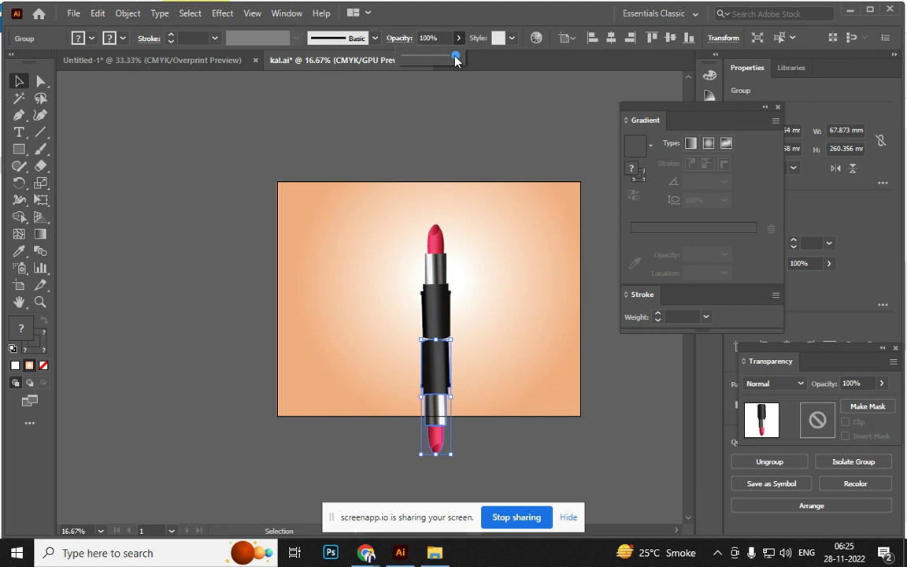
pyautogui.moveTo(416, 63); pyautogui.dragTo(415, 64)
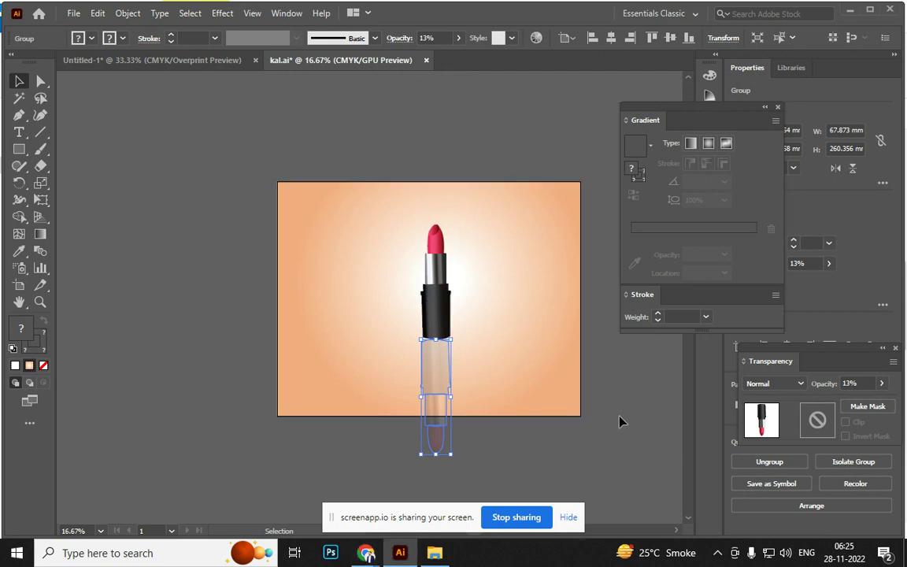
# Position the reflection just under the lipstick and move both to the left
pyautogui.click(598, 415)
pyautogui.moveTo(436, 387); pyautogui.dragTo(435, 378)
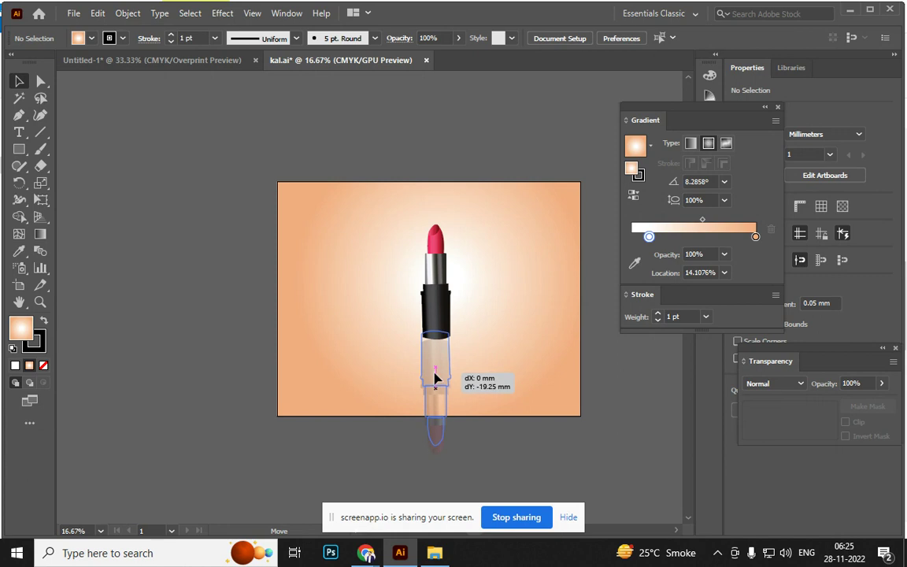
pyautogui.moveTo(436, 378); pyautogui.dragTo(335, 369)
pyautogui.click(648, 389)
pyautogui.click(668, 417)
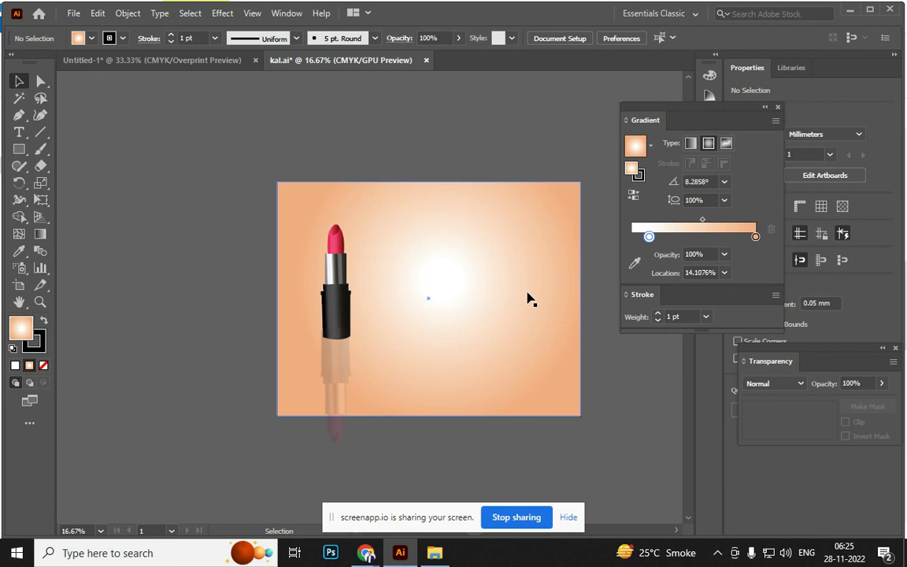
# Switch to the File Explorer Desktop window, then bring up Chrome's lipstick reference image
pyautogui.hotkey('alt', 'Tab')
pyautogui.hotkey('alt', 'Tab')
pyautogui.hotkey('alt', 'Tab')
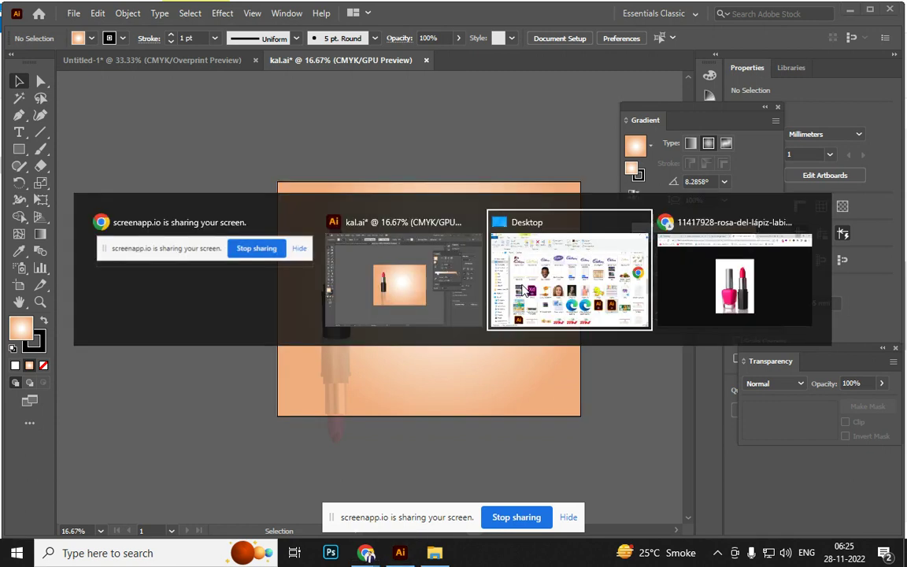
pyautogui.hotkey('alt', 'Tab')
pyautogui.hotkey('alt', 'Tab')
pyautogui.hotkey('alt', 'Tab')
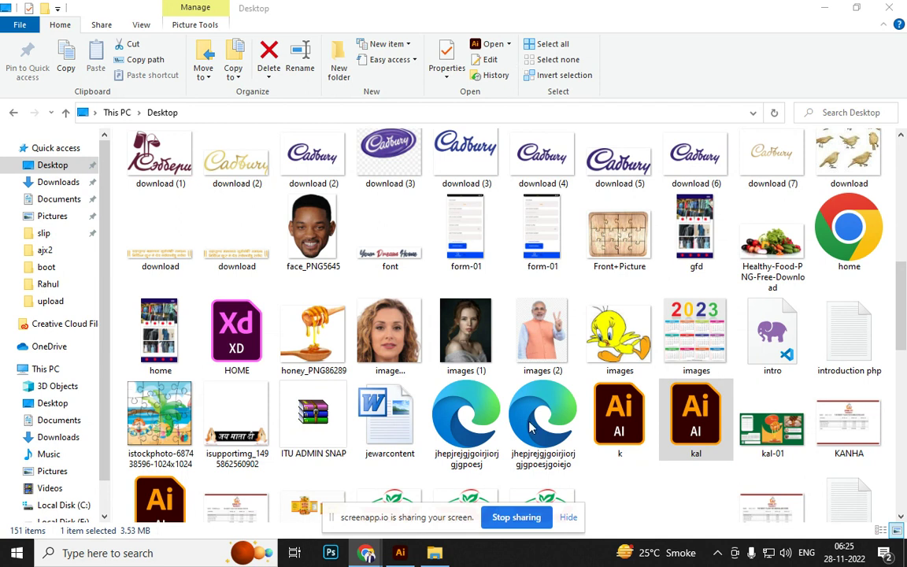
pyautogui.hotkey('alt', 'Tab')
pyautogui.hotkey('alt', 'Tab')
pyautogui.hotkey('alt', 'Tab')
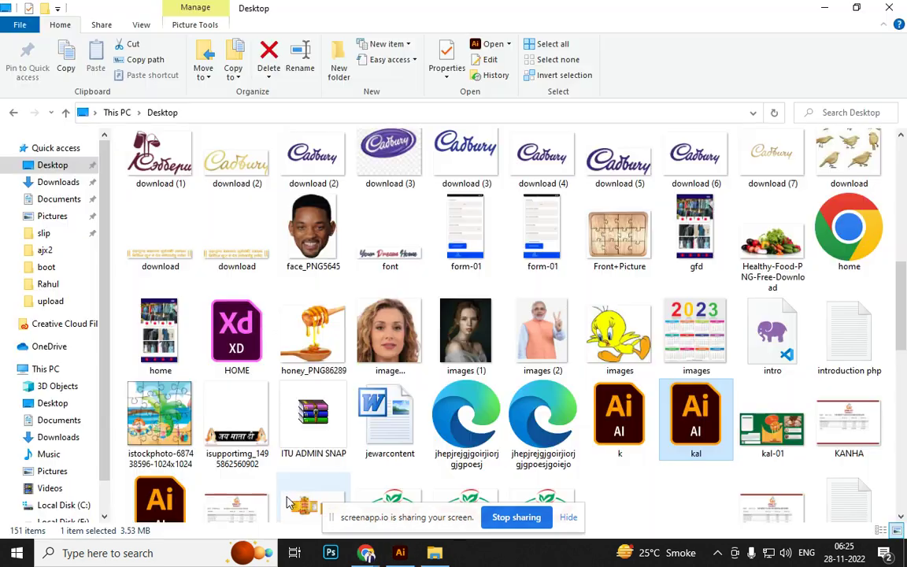
pyautogui.click(368, 547)
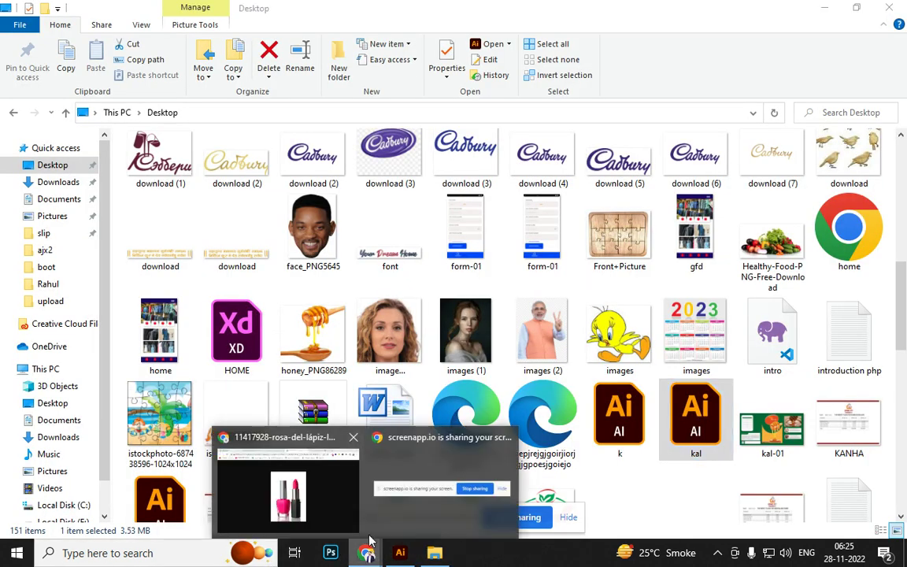
pyautogui.click(287, 480)
# Search Google for 'lipstick advertisement girl'
pyautogui.click(532, 35)
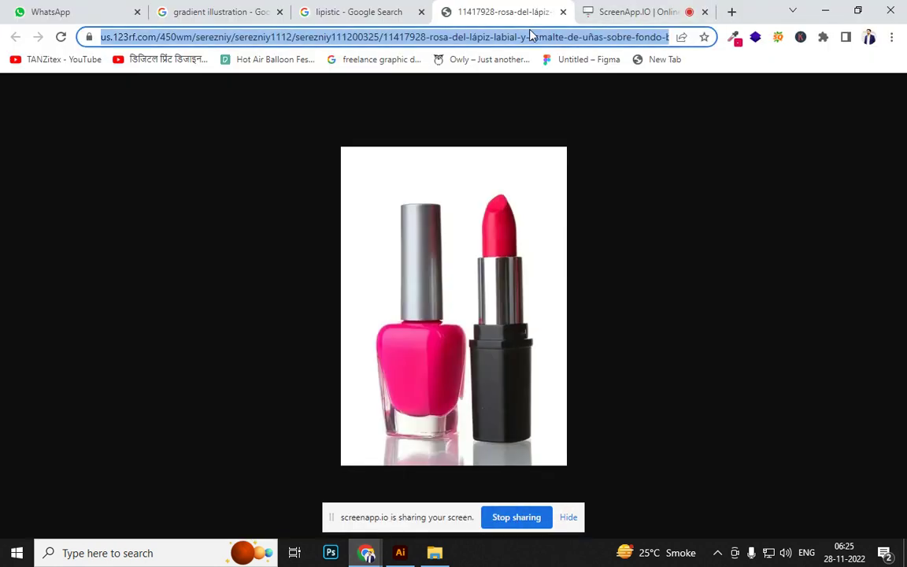
pyautogui.write('lipis')
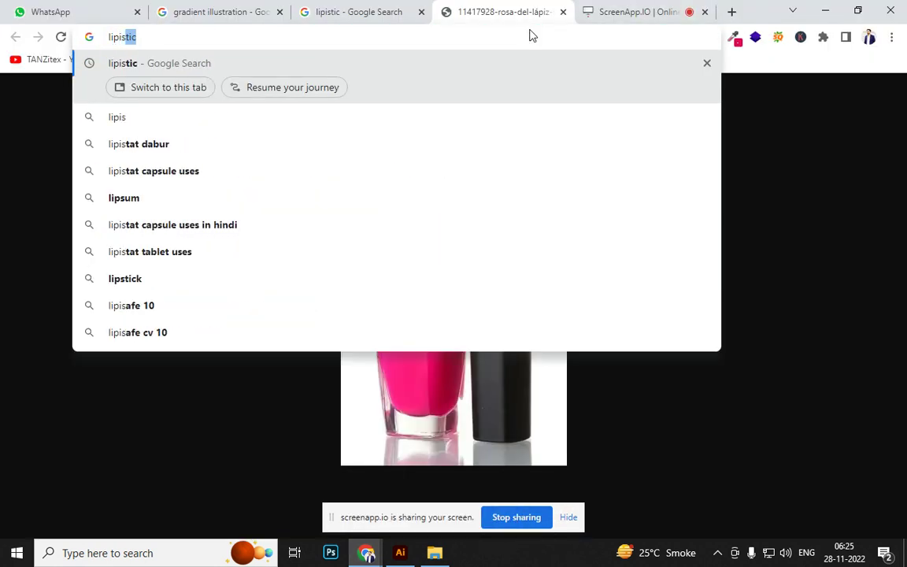
pyautogui.write('tic ad')
pyautogui.press('Down')
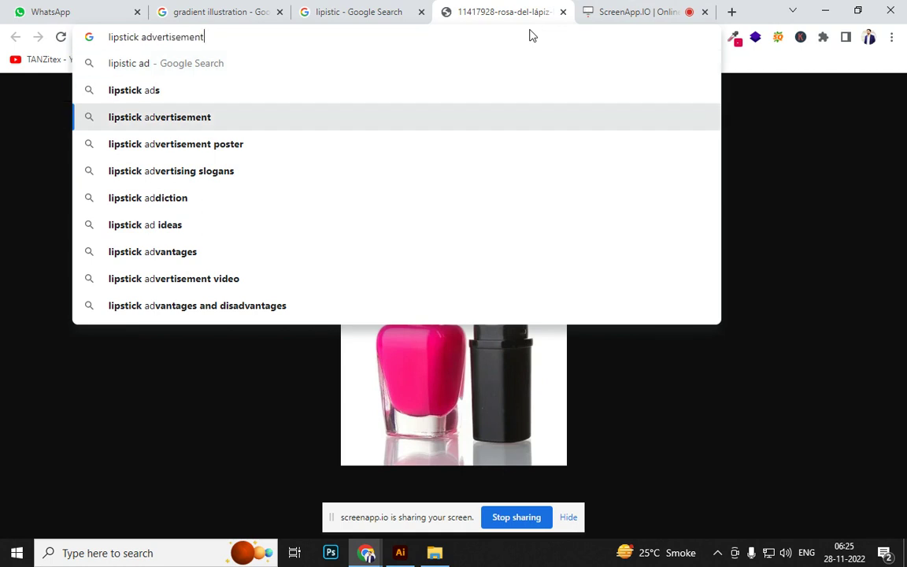
pyautogui.write('go')
pyautogui.press('BackSpace')
pyautogui.write('irl')
pyautogui.press('Return')
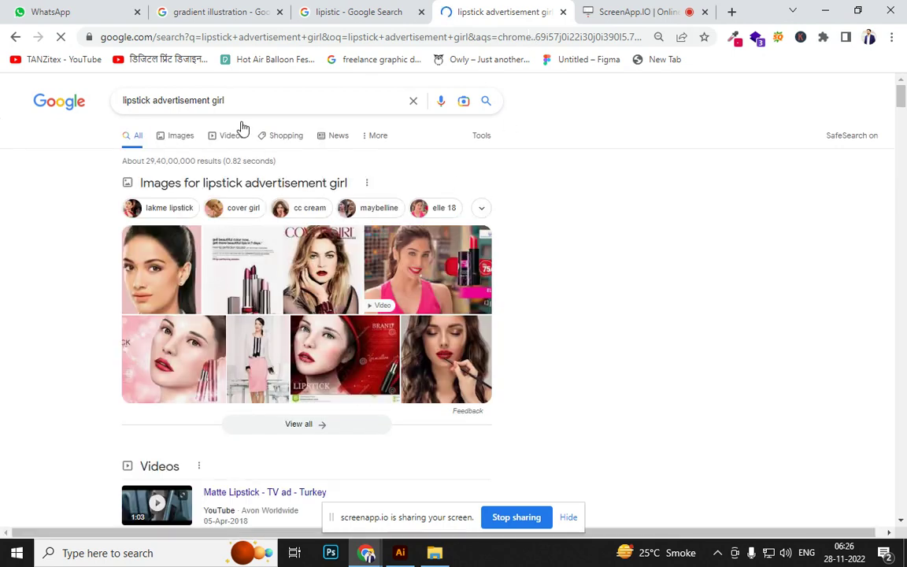
# From the image results, copy the Adobe Stock photo of a blonde woman holding lipstick
pyautogui.click(175, 138)
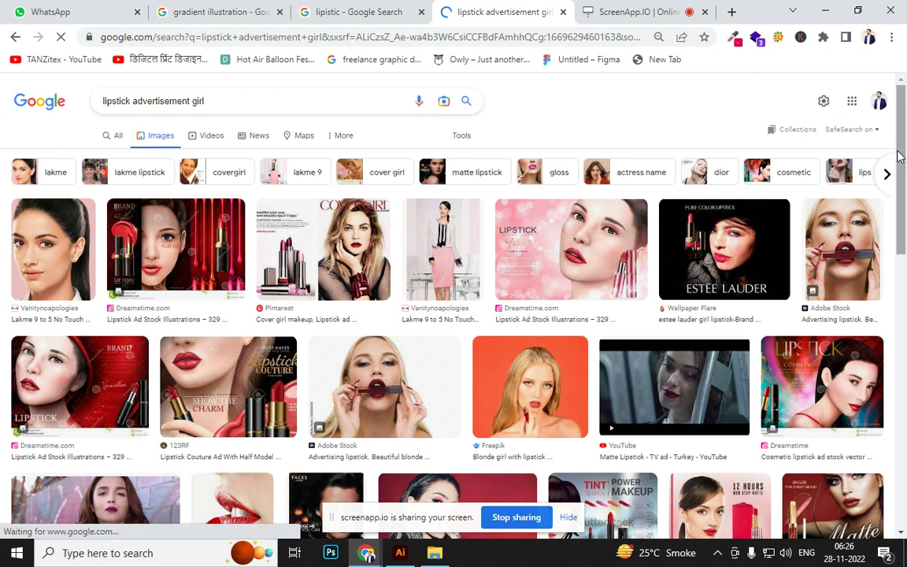
pyautogui.click(828, 252)
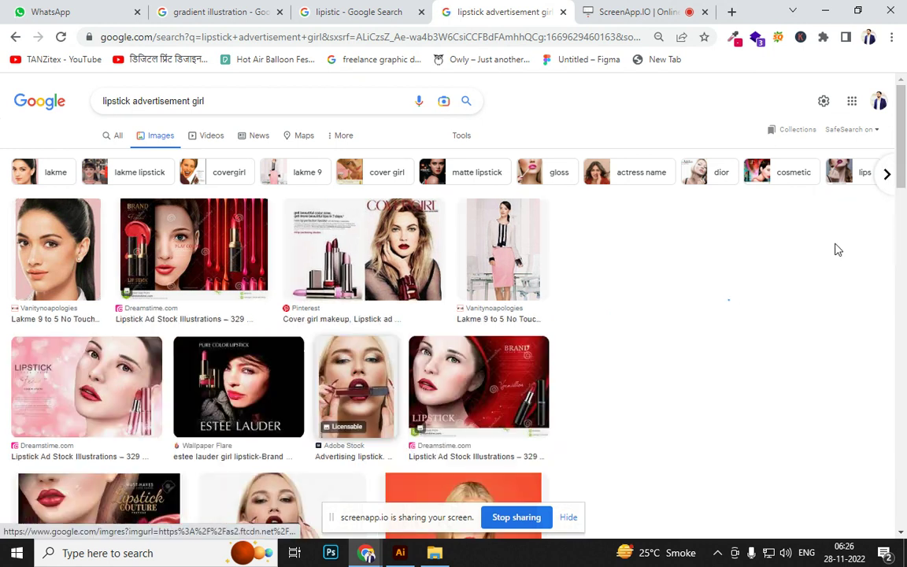
pyautogui.rightClick(715, 266)
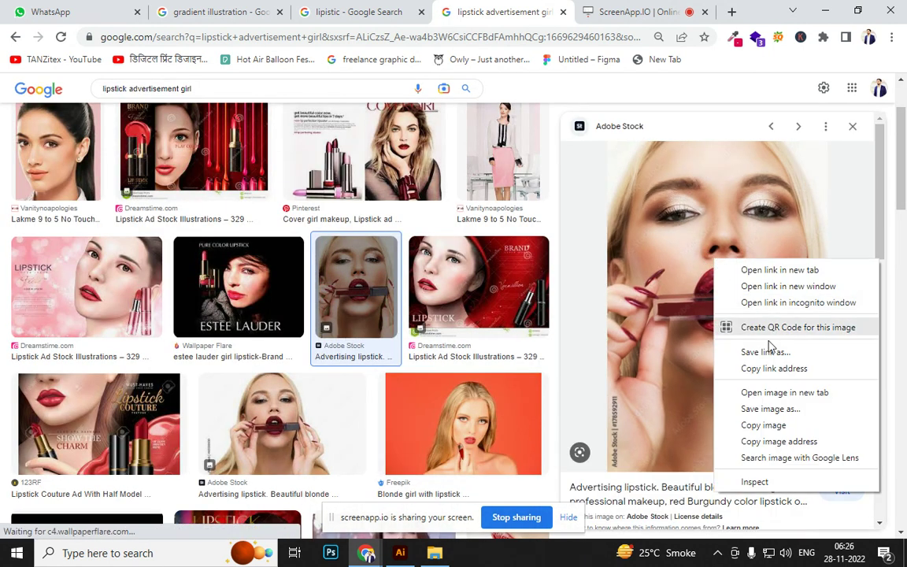
pyautogui.click(749, 423)
pyautogui.hotkey('alt', 'Tab')
pyautogui.hotkey('alt', 'Tab')
pyautogui.hotkey('alt', 'Tab')
# Paste the woman photo left of the artboard and draw a rectangle on the artboard's right half
pyautogui.hotkey('ctrl', 'v')
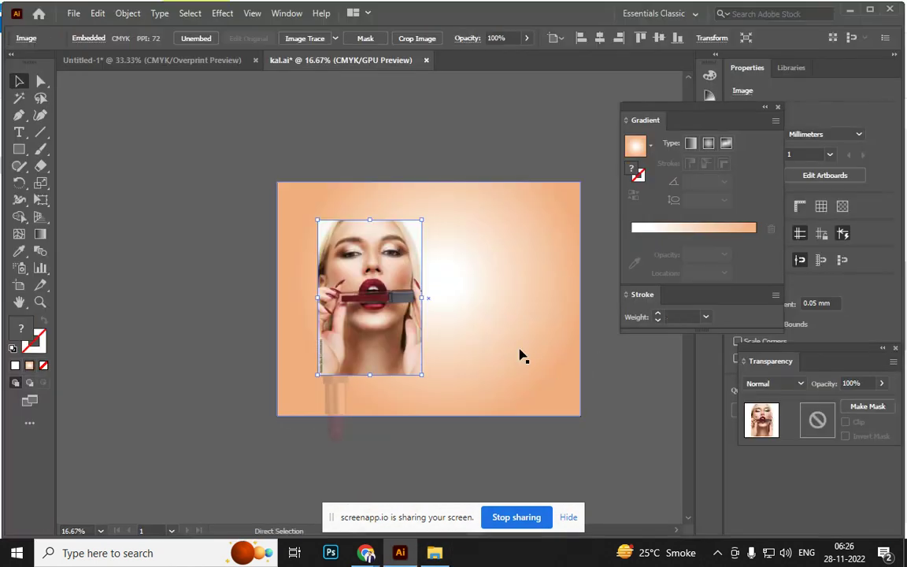
pyautogui.moveTo(396, 327)
pyautogui.mouseDown()
pyautogui.moveTo(512, 329)
pyautogui.moveTo(104, 305)
pyautogui.mouseUp()
pyautogui.click(18, 148)
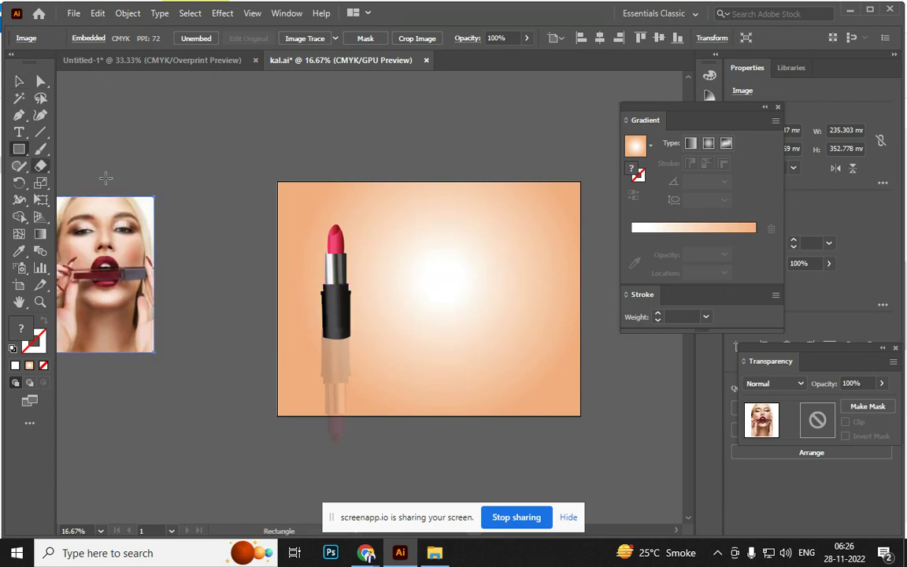
pyautogui.moveTo(428, 232); pyautogui.dragTo(541, 366)
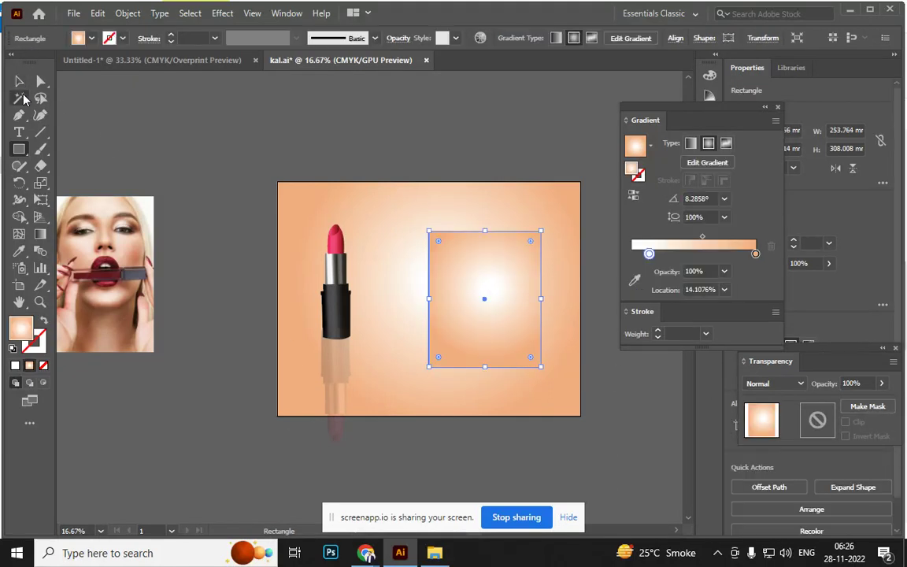
# Try enlarging the gradient rectangle from its corner point, then undo the change
pyautogui.click(19, 82)
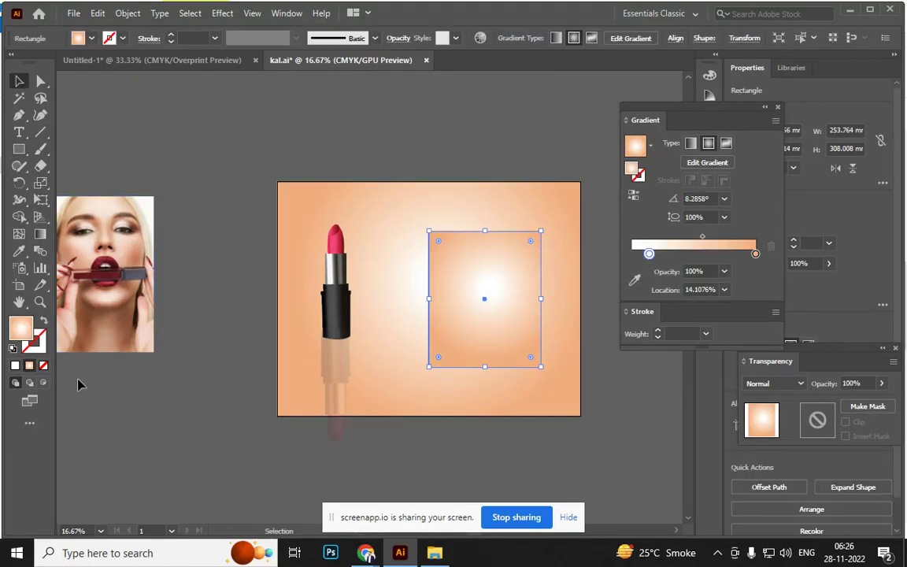
pyautogui.press('a')
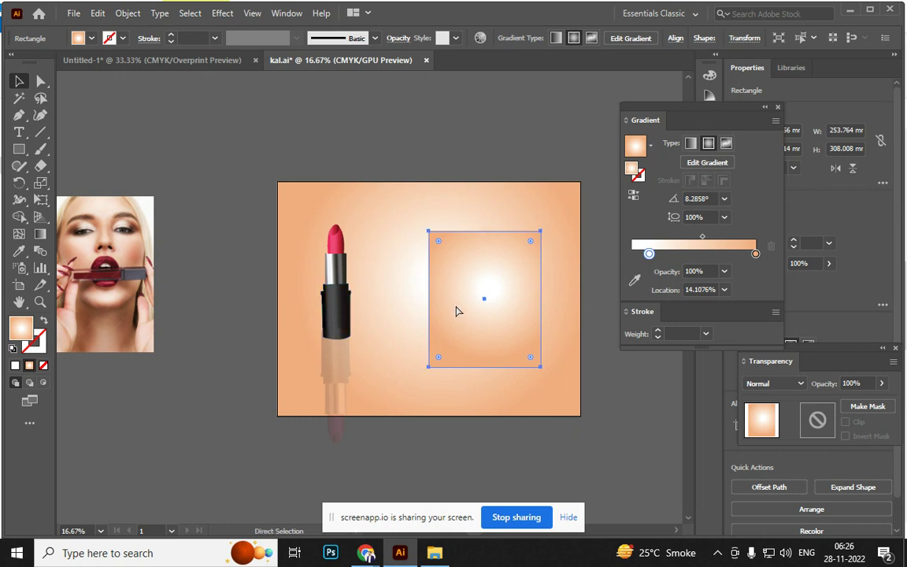
pyautogui.moveTo(541, 367); pyautogui.dragTo(548, 373)
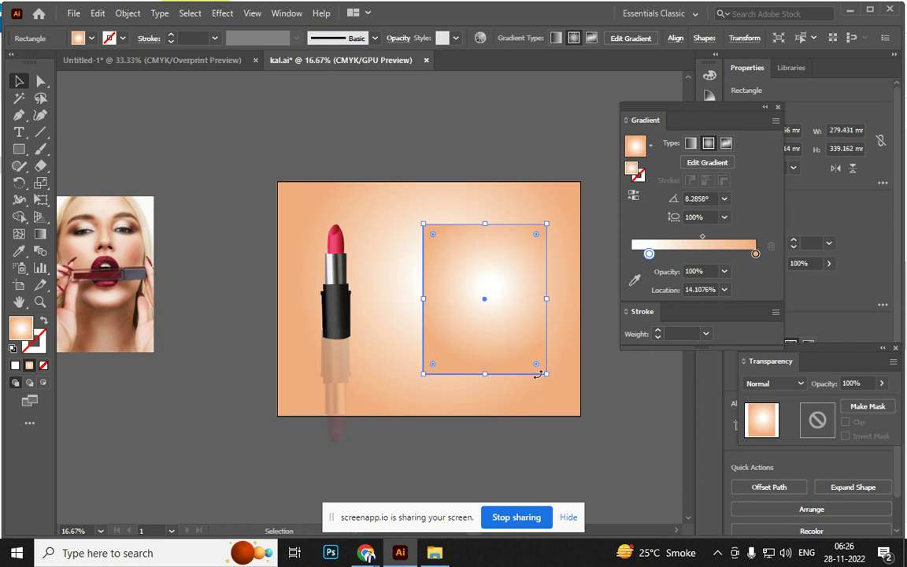
pyautogui.hotkey('ctrl', 'z')
pyautogui.press('v')
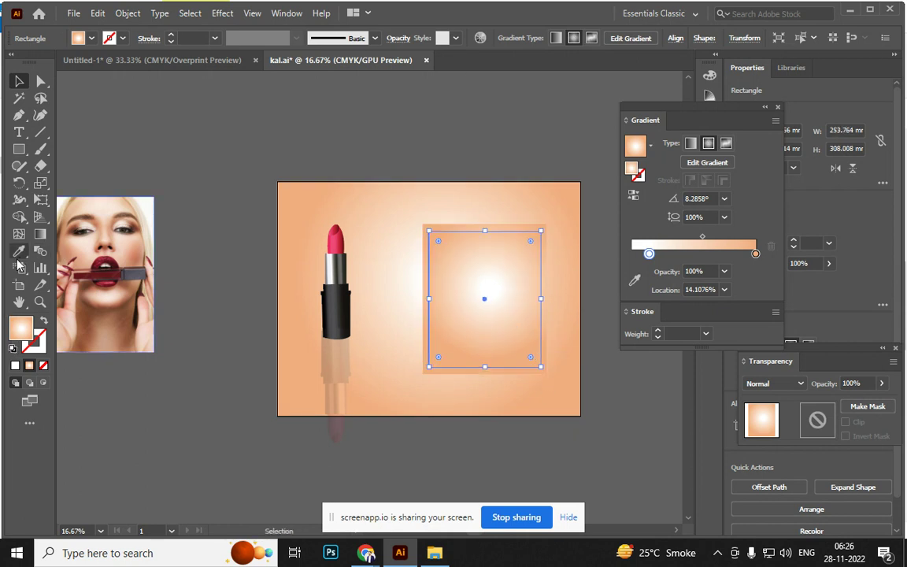
pyautogui.click(19, 250)
# Fill the rectangle white, then place and enlarge the photo over it and clip it with Ctrl+7
pyautogui.click(153, 200)
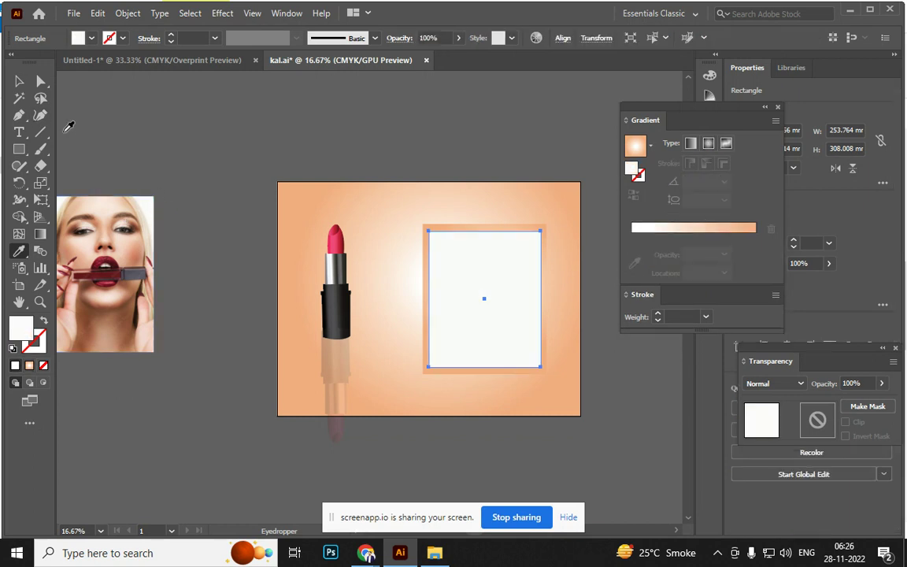
pyautogui.click(19, 82)
pyautogui.moveTo(135, 286); pyautogui.dragTo(510, 313)
pyautogui.moveTo(538, 223); pyautogui.dragTo(558, 209)
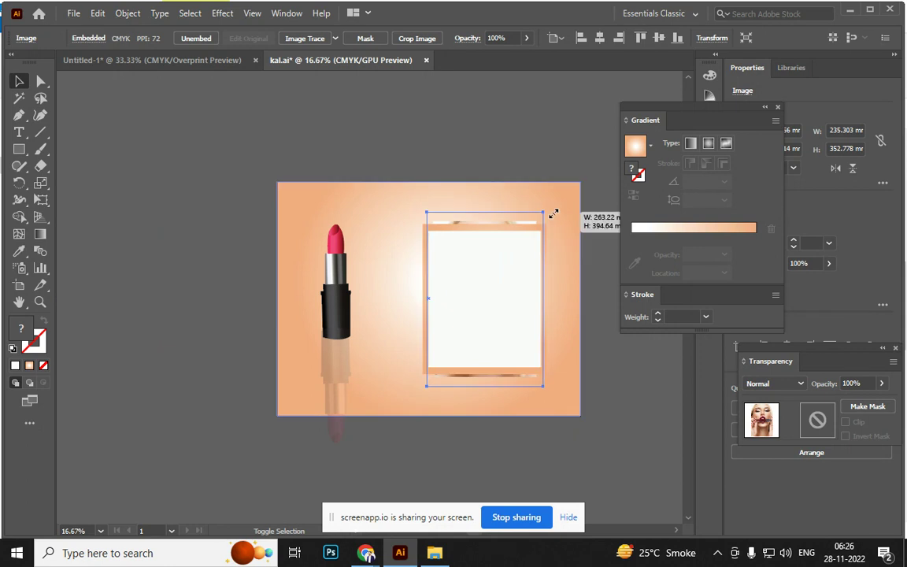
pyautogui.keyDown('shift'); pyautogui.click(500, 304); pyautogui.keyUp('shift')
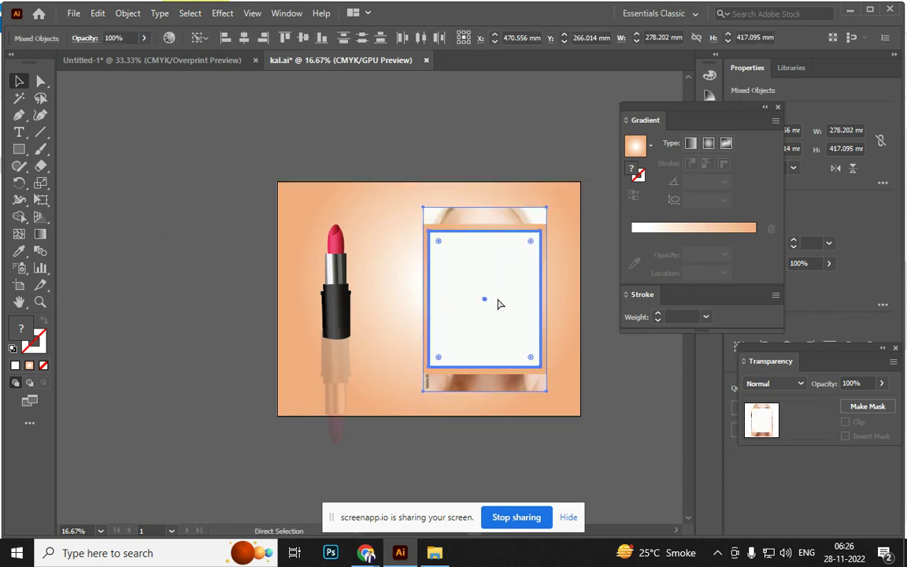
pyautogui.hotkey('ctrl', '7')
# Give the frame rectangle behind the photo a solid white fill
pyautogui.click(491, 160)
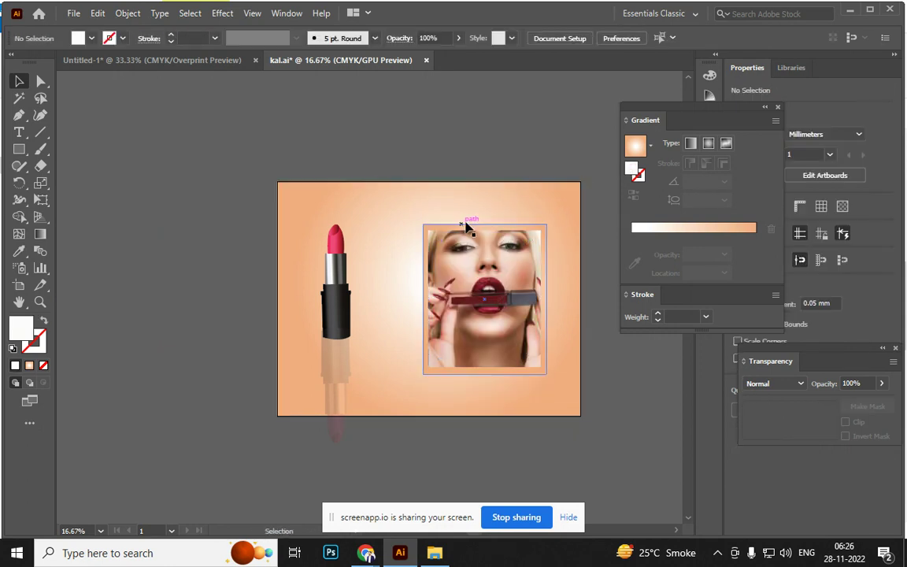
pyautogui.click(468, 229)
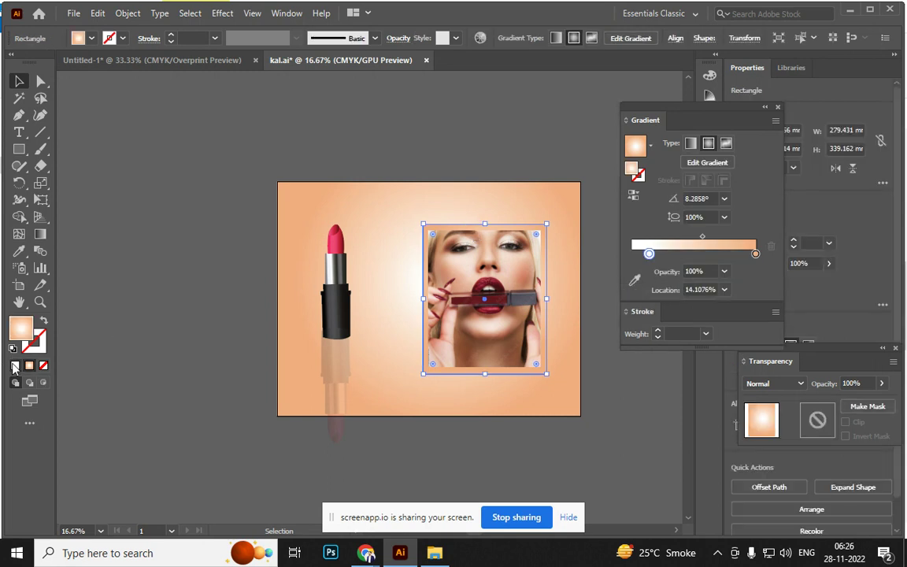
pyautogui.click(14, 367)
pyautogui.click(170, 425)
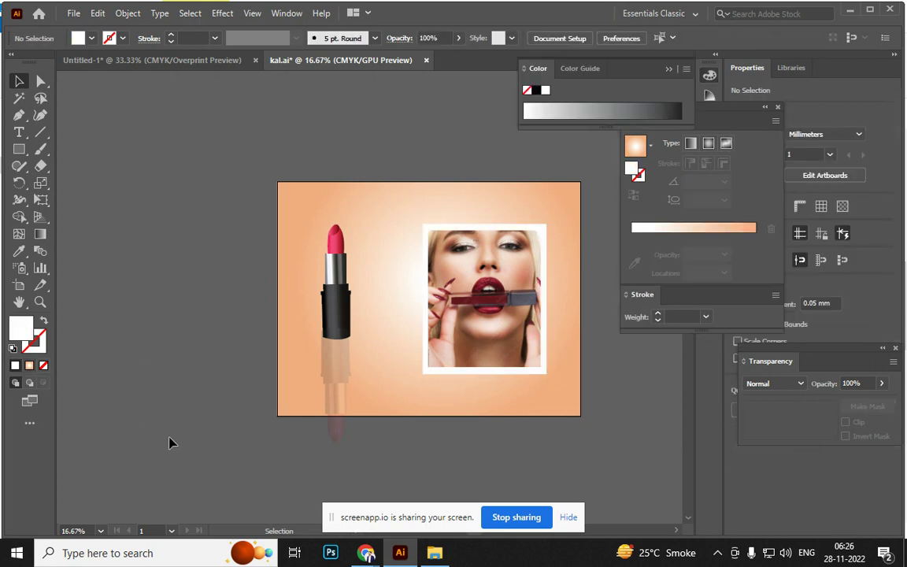
pyautogui.click(502, 376)
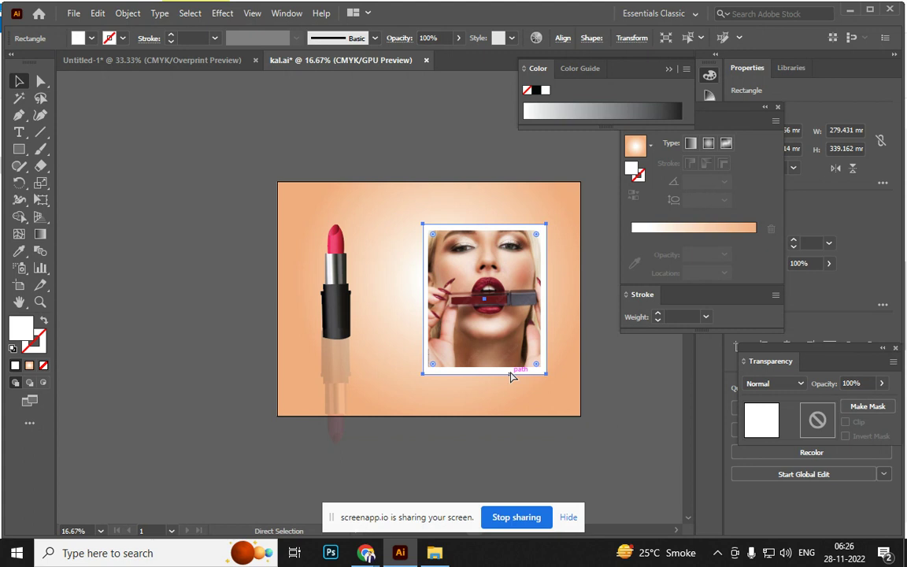
# Zoom in and select the model photo together with its white frame
pyautogui.hotkey('ctrl', '+')
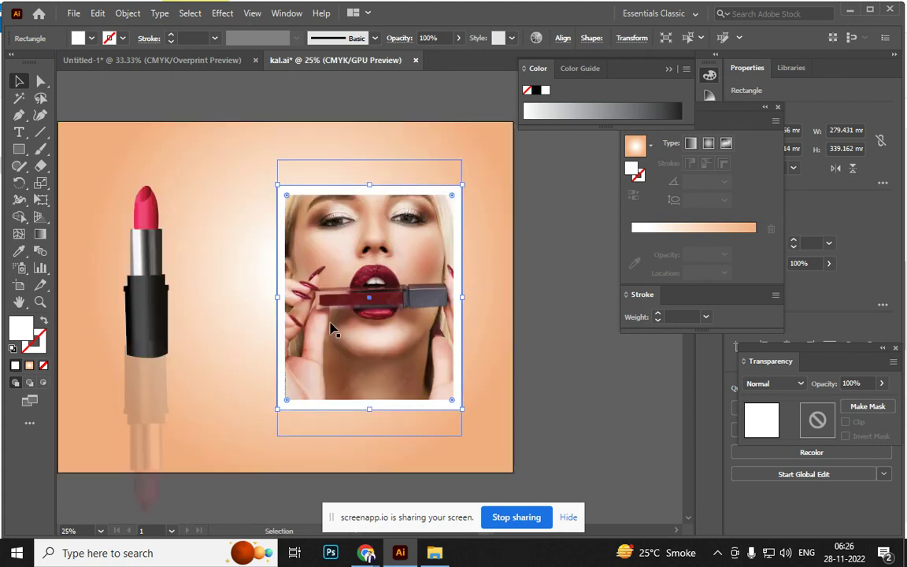
pyautogui.keyDown('shift'); pyautogui.click(447, 196); pyautogui.keyUp('shift')
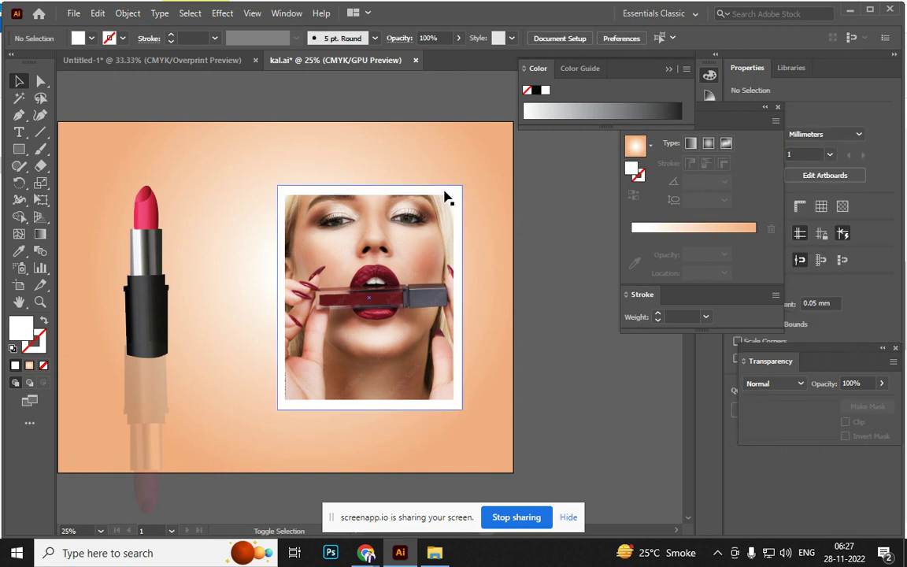
pyautogui.keyDown('shift'); pyautogui.click(441, 197); pyautogui.keyUp('shift')
pyautogui.keyDown('shift'); pyautogui.click(453, 188); pyautogui.keyUp('shift')
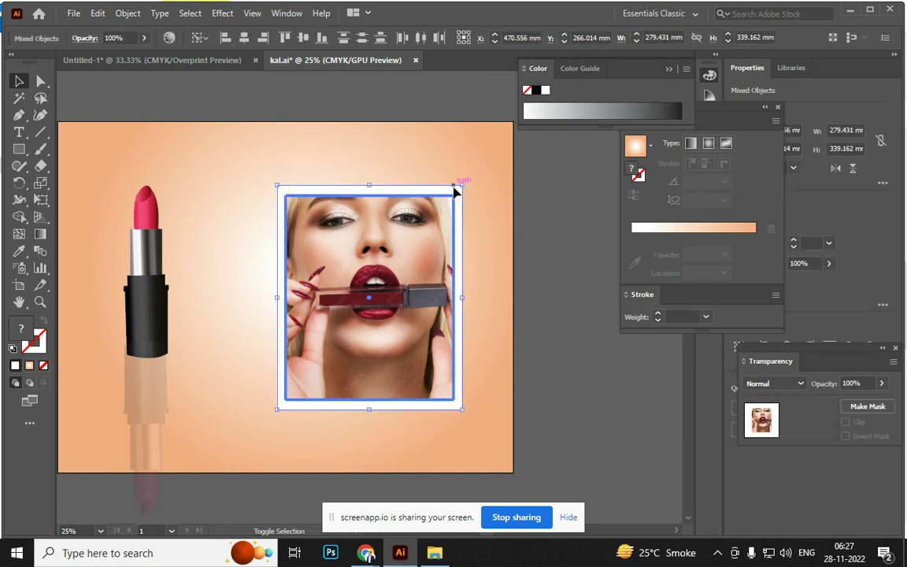
pyautogui.keyDown('shift'); pyautogui.click(447, 187); pyautogui.keyUp('shift')
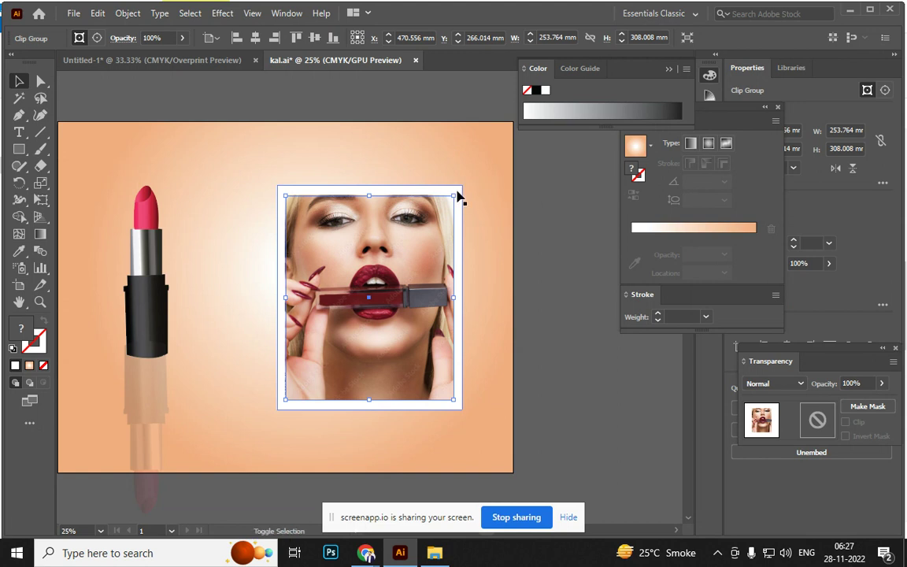
pyautogui.keyDown('shift'); pyautogui.click(459, 196); pyautogui.keyUp('shift')
# Tilt the photo and frame together and move them up and left
pyautogui.moveTo(461, 178); pyautogui.dragTo(439, 178)
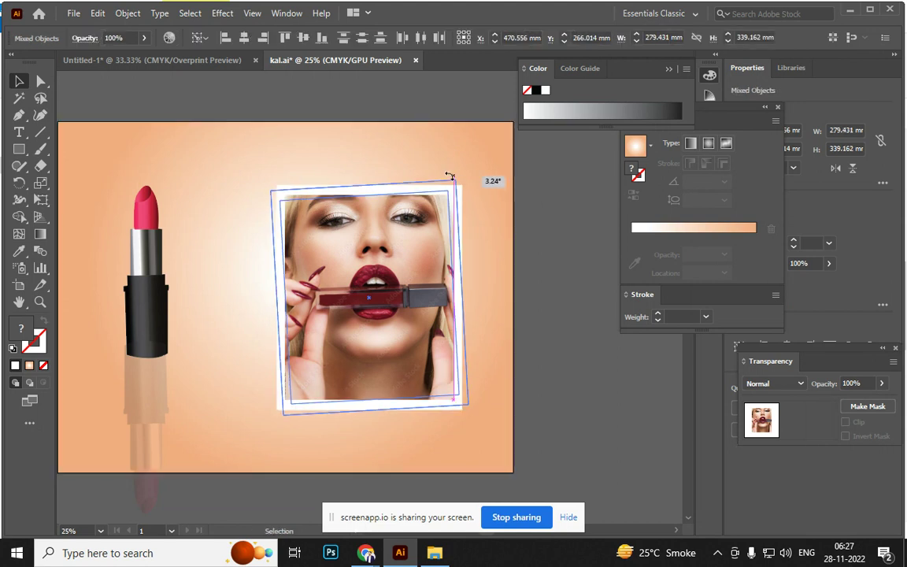
pyautogui.moveTo(412, 301); pyautogui.dragTo(392, 273)
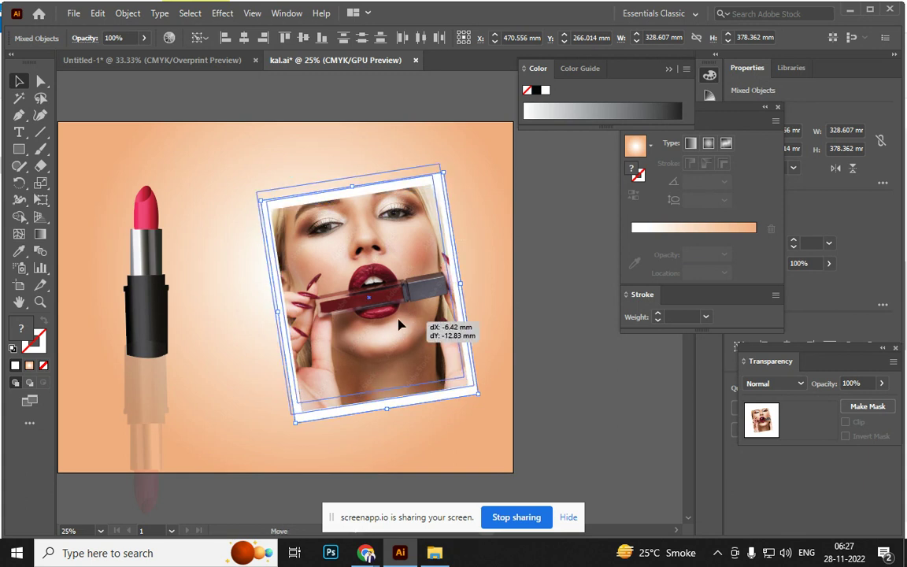
pyautogui.click(634, 397)
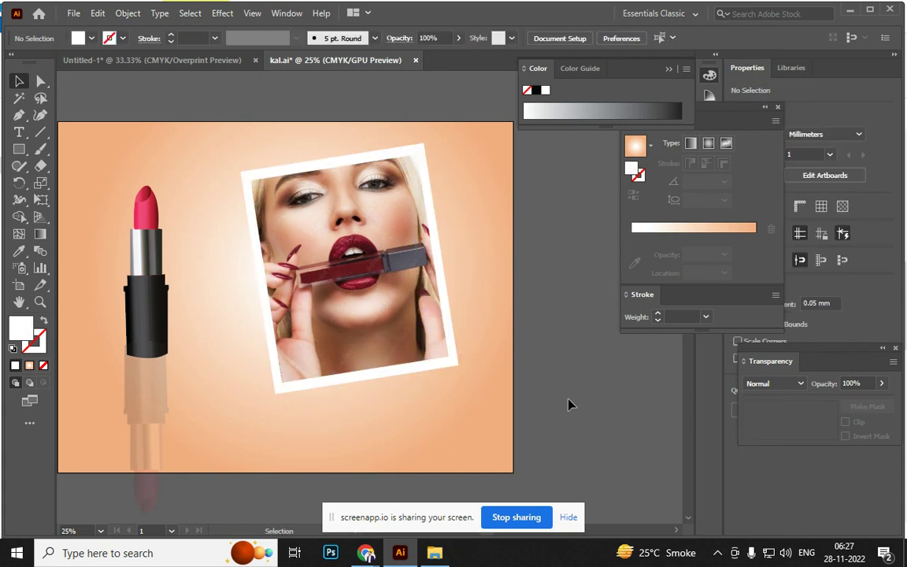
pyautogui.moveTo(528, 365); pyautogui.dragTo(598, 370)
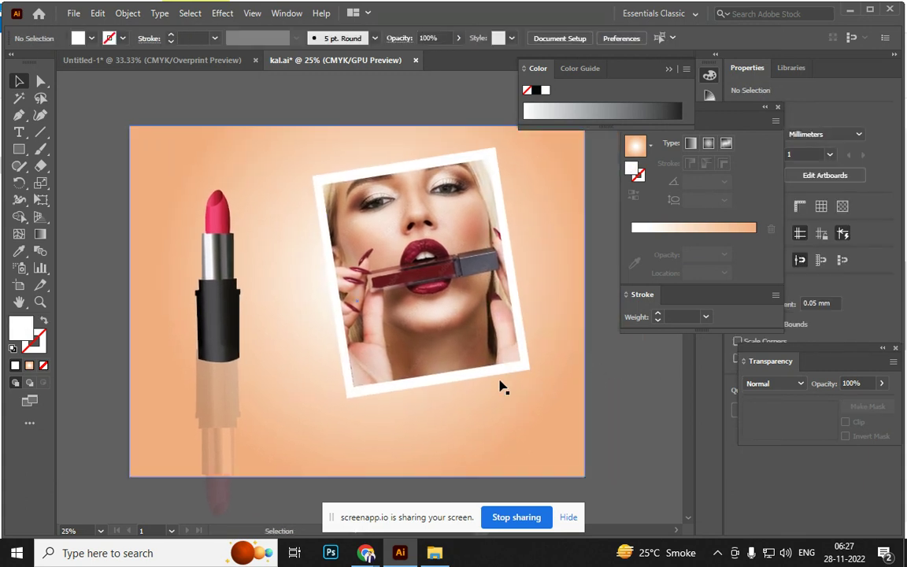
# Reselect the framed photo and shift it right and down on the artboard
pyautogui.click(299, 420)
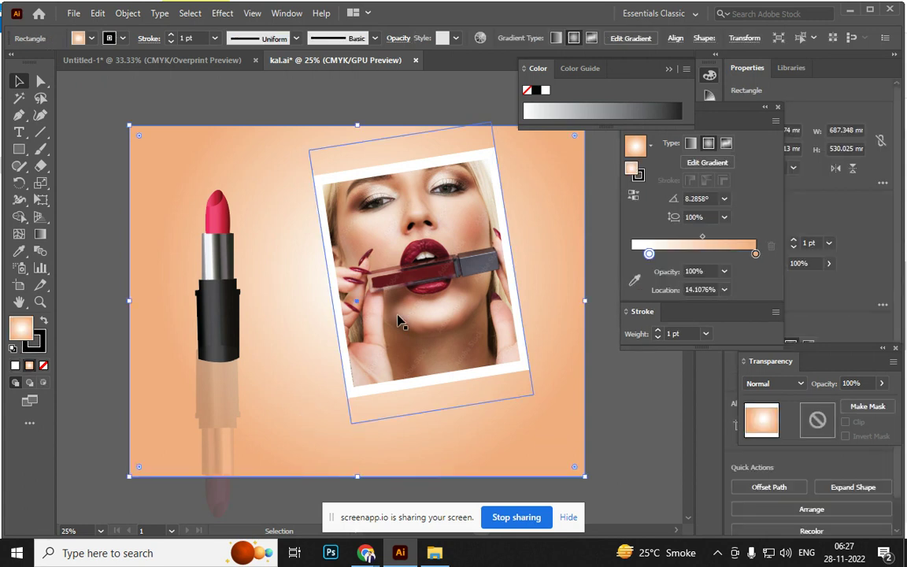
pyautogui.click(402, 293)
pyautogui.click(378, 172)
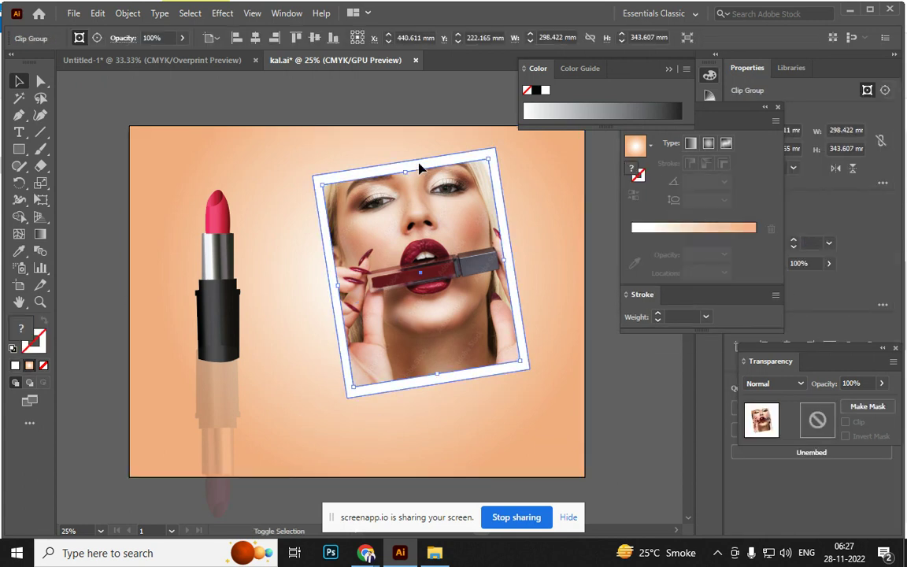
pyautogui.keyDown('shift'); pyautogui.click(419, 168); pyautogui.keyUp('shift')
pyautogui.moveTo(443, 244); pyautogui.dragTo(471, 254)
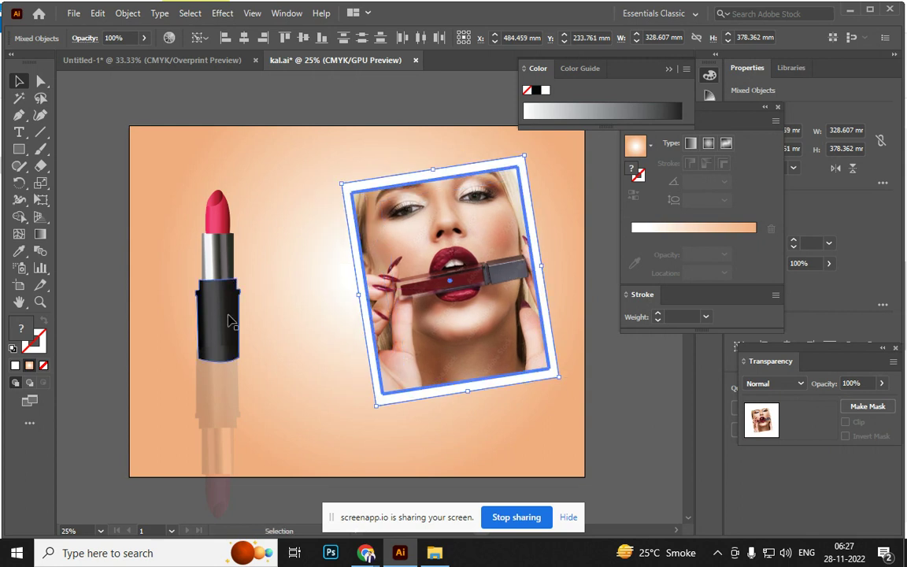
pyautogui.click(281, 328)
# Narrow the top background rectangle from the left and bend its left edge into an S-curve
pyautogui.press('v')
pyautogui.moveTo(130, 299); pyautogui.dragTo(333, 300)
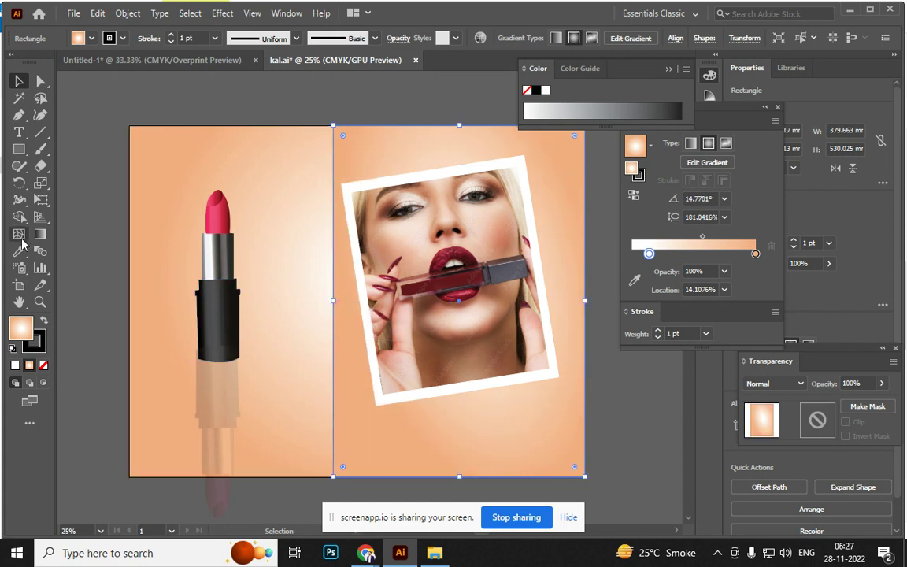
pyautogui.click(40, 116)
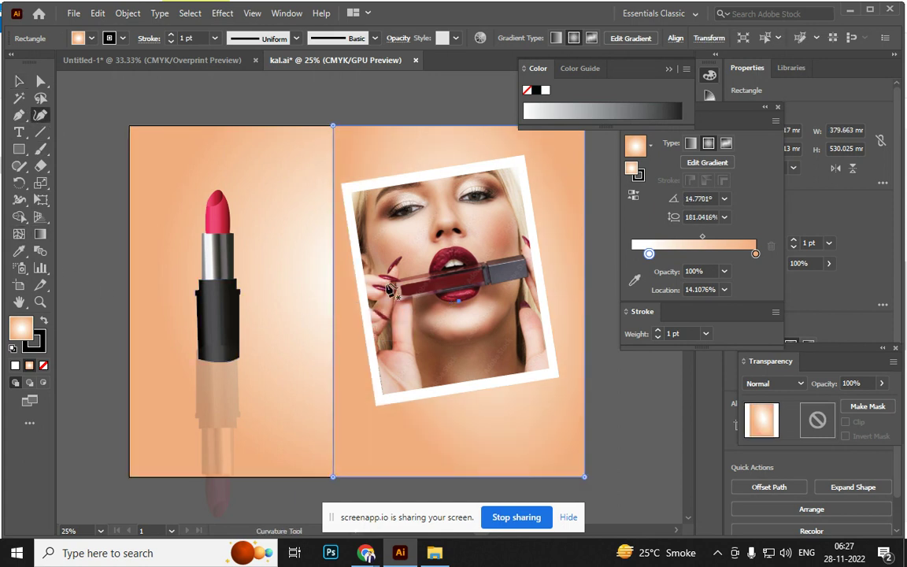
pyautogui.click(333, 277)
pyautogui.moveTo(334, 229); pyautogui.dragTo(307, 203)
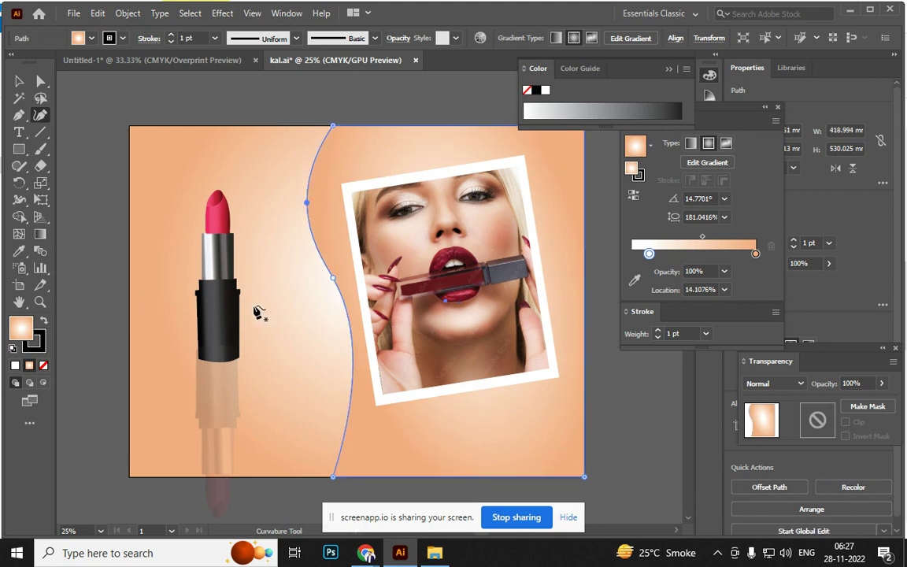
pyautogui.click(19, 80)
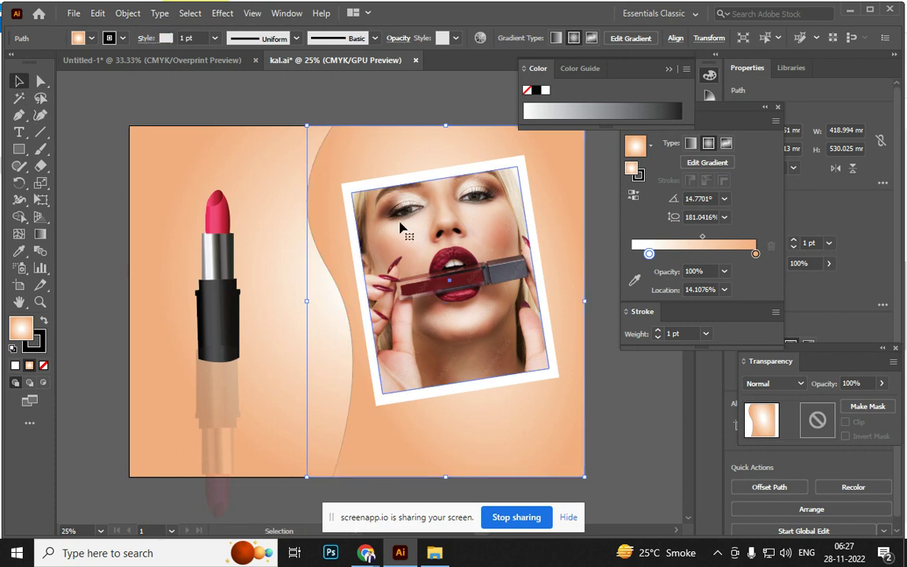
pyautogui.click(385, 181)
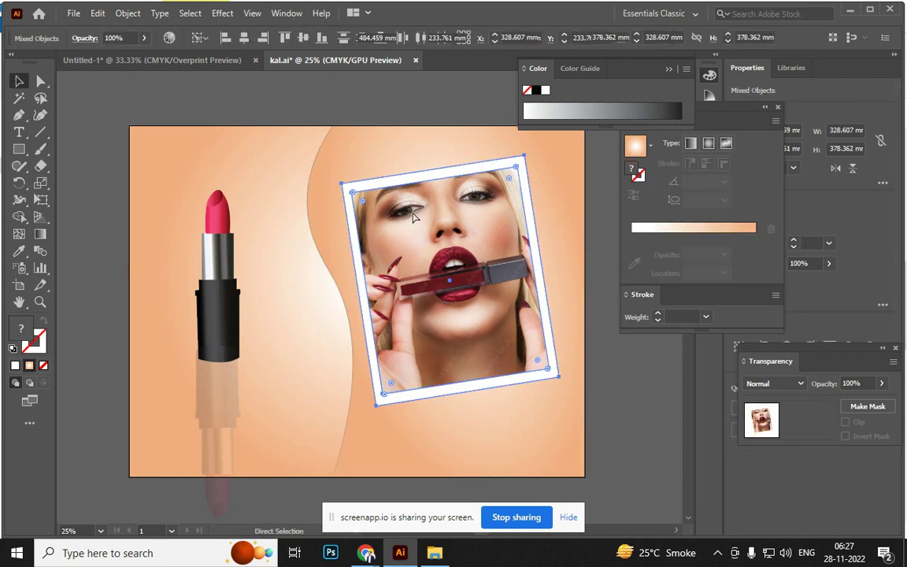
# Group the photo with its frame, rotate it upright, and tilt the back white frame clockwise
pyautogui.hotkey('ctrl', 'g')
pyautogui.moveTo(525, 149); pyautogui.dragTo(520, 211)
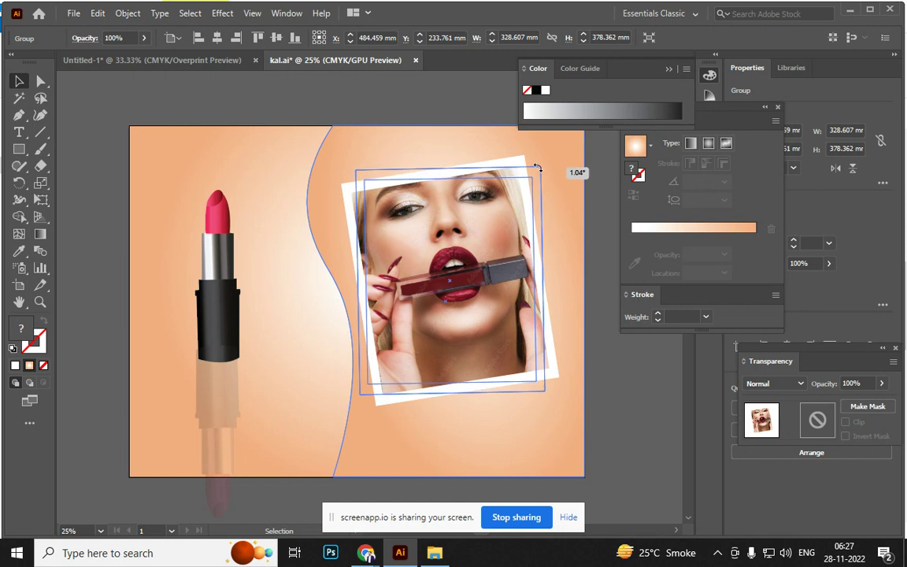
pyautogui.press('ctrl')
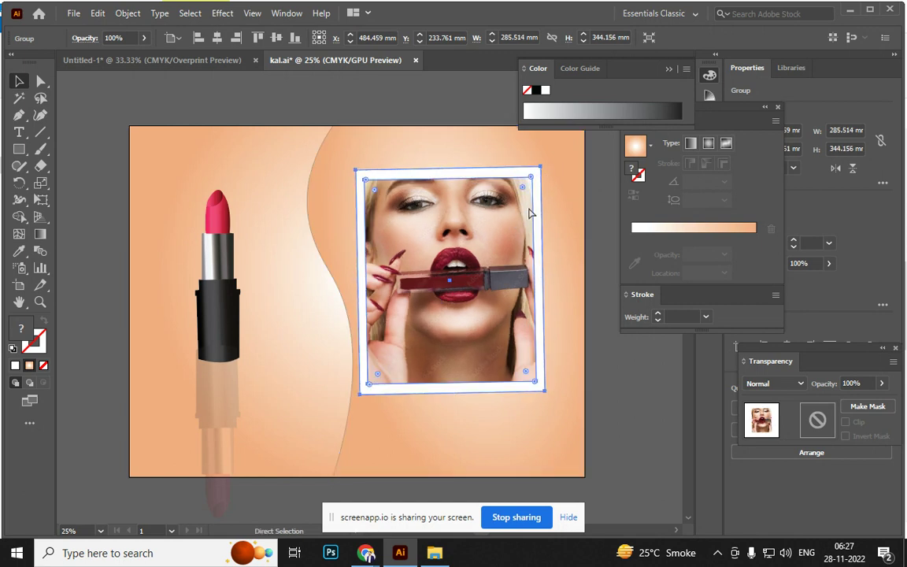
pyautogui.moveTo(549, 162); pyautogui.dragTo(607, 322)
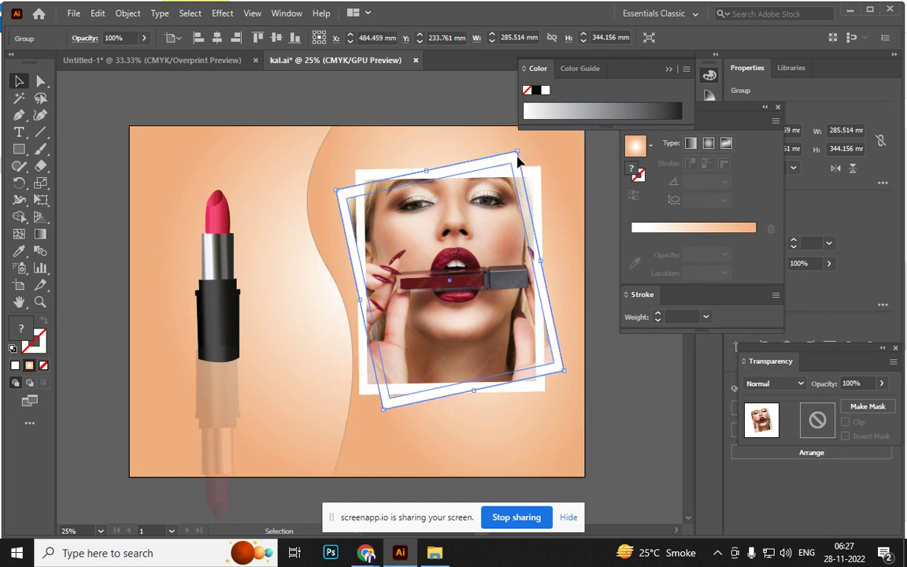
pyautogui.moveTo(621, 389); pyautogui.dragTo(621, 389)
pyautogui.click(522, 421)
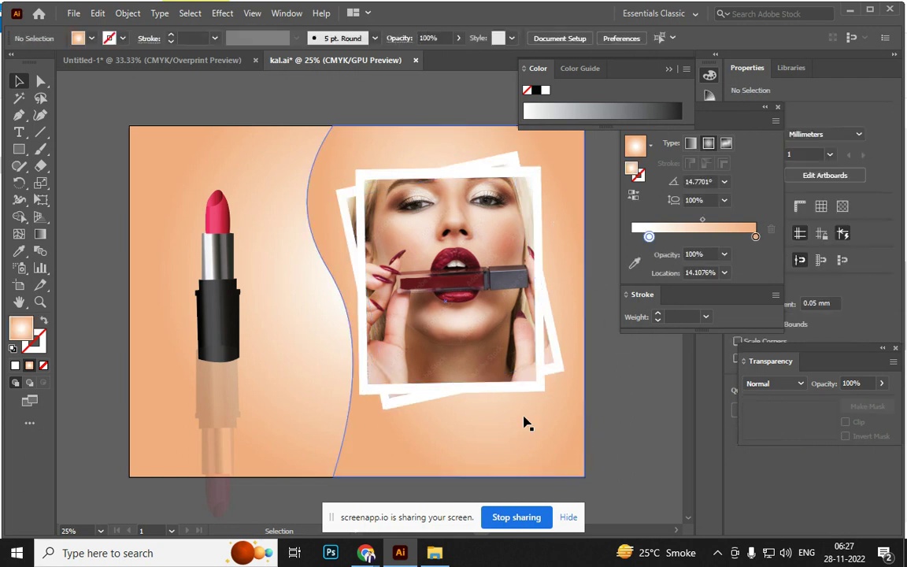
pyautogui.click(477, 347)
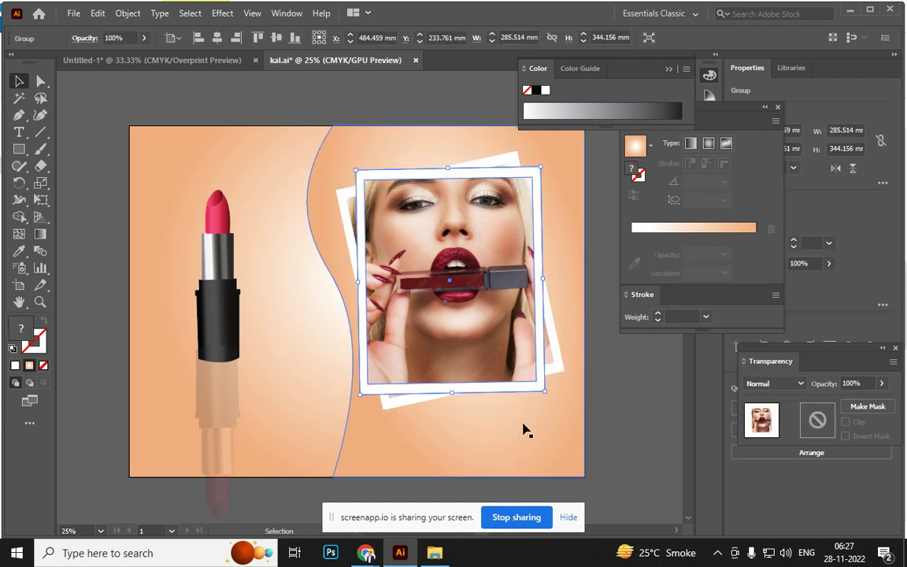
# Try the lipstick's dark gradient on the curved shape, then restore its peach gradient
pyautogui.click(358, 447)
pyautogui.press('i')
pyautogui.click(222, 307)
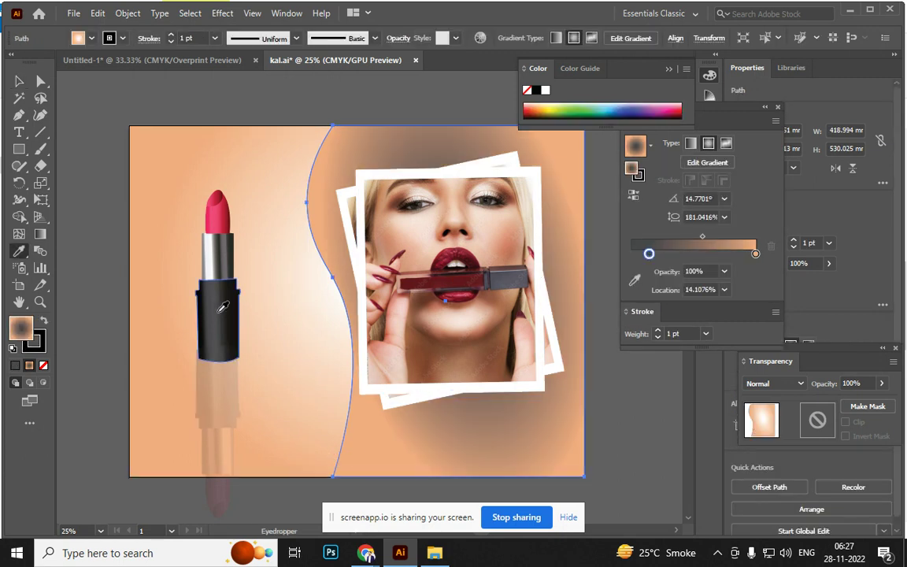
pyautogui.click(247, 370)
pyautogui.click(223, 335)
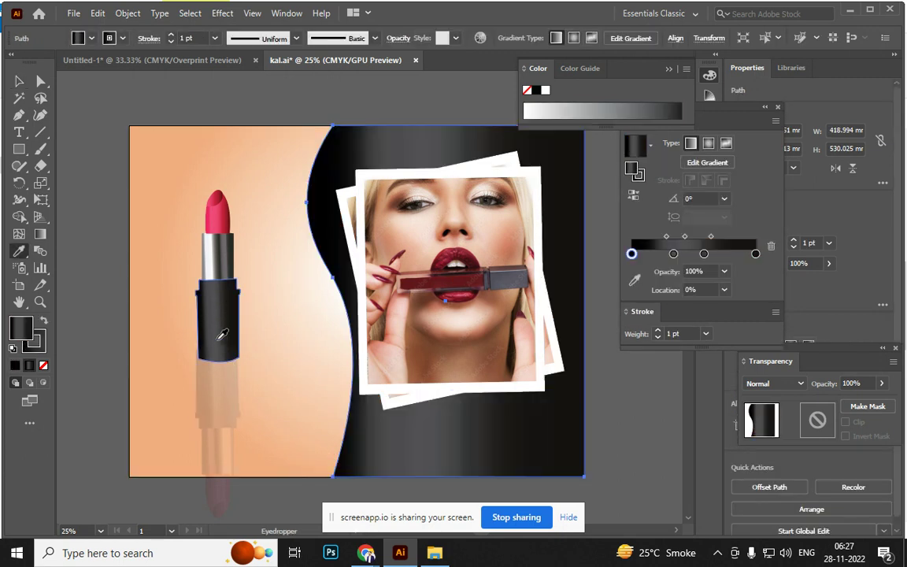
pyautogui.click(177, 225)
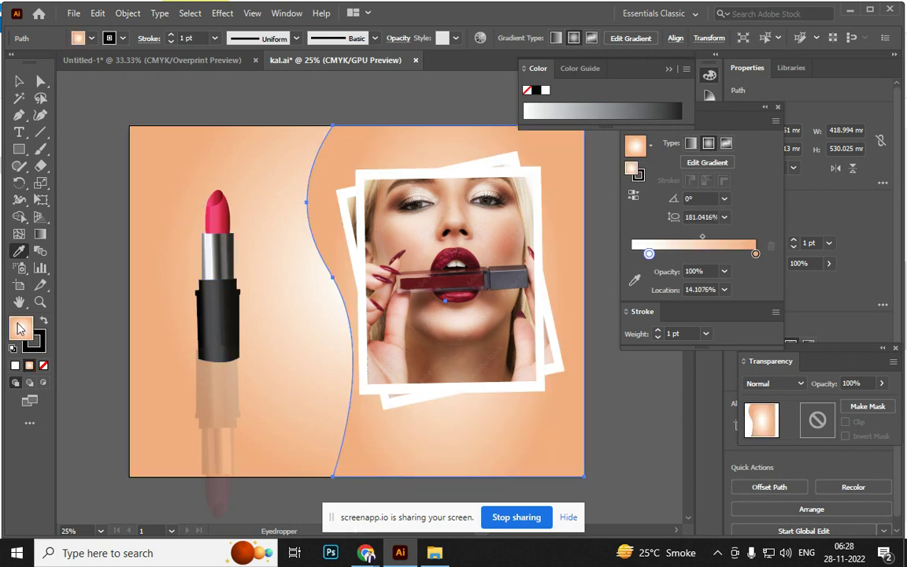
# Fill the curved shape with solid red, DD1414
pyautogui.doubleClick(28, 333)
pyautogui.click(547, 187)
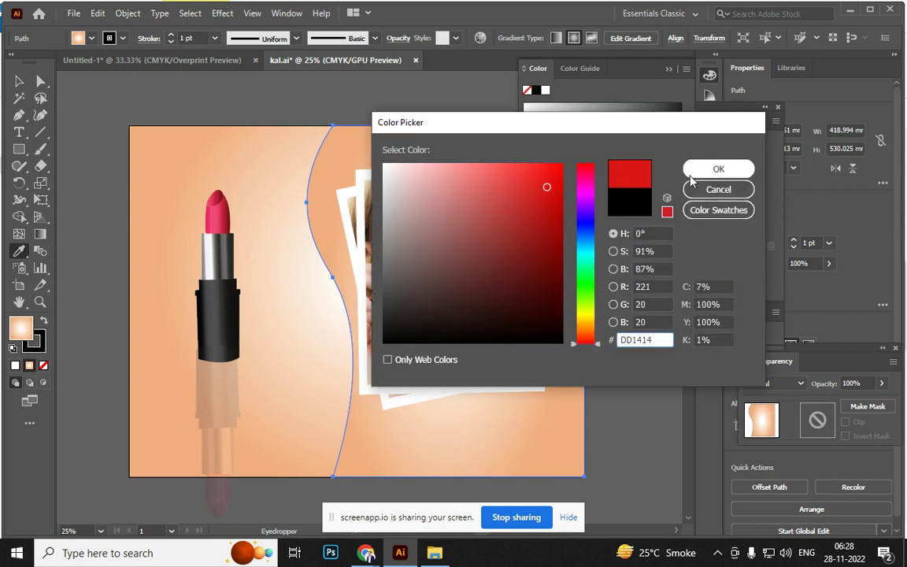
pyautogui.click(693, 172)
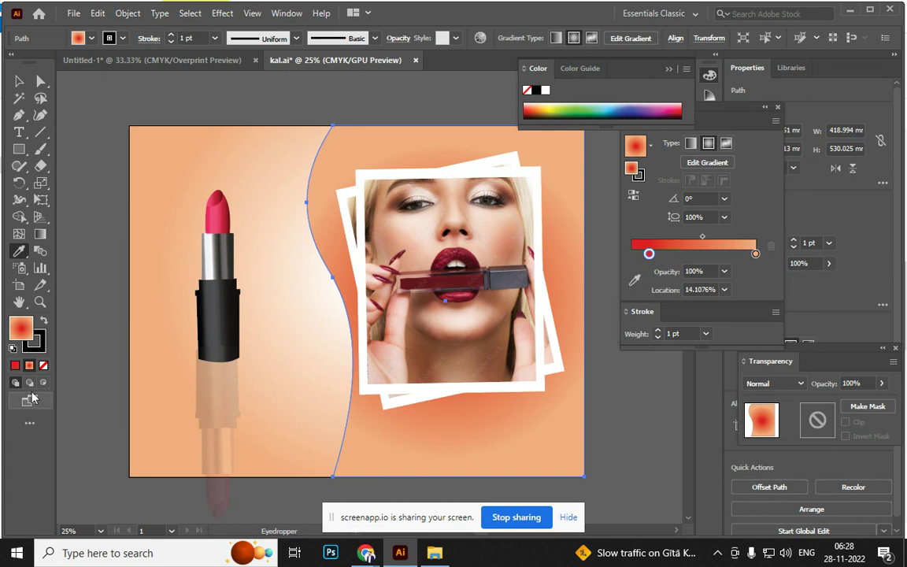
pyautogui.click(15, 367)
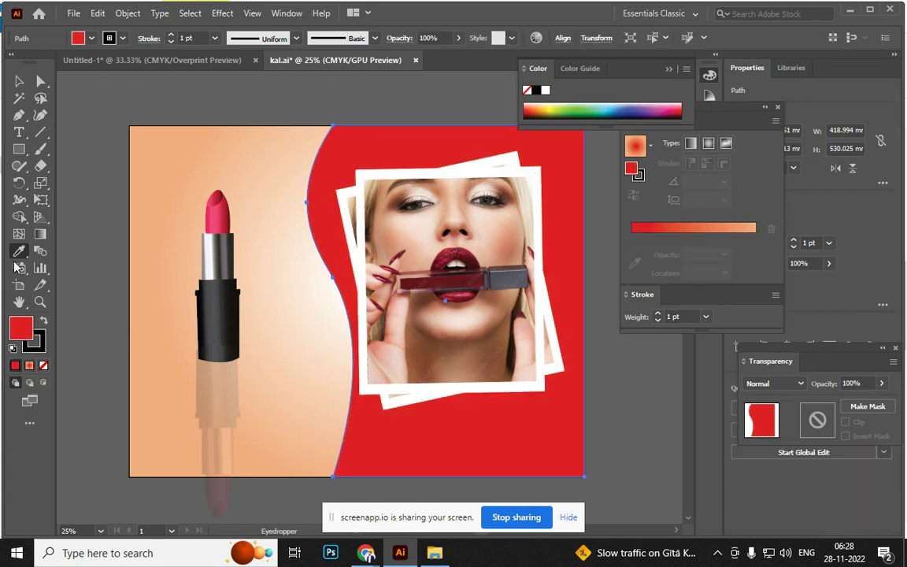
# Select the red curved shape and delete it
pyautogui.click(19, 81)
pyautogui.click(110, 95)
pyautogui.click(348, 237)
pyautogui.click(330, 259)
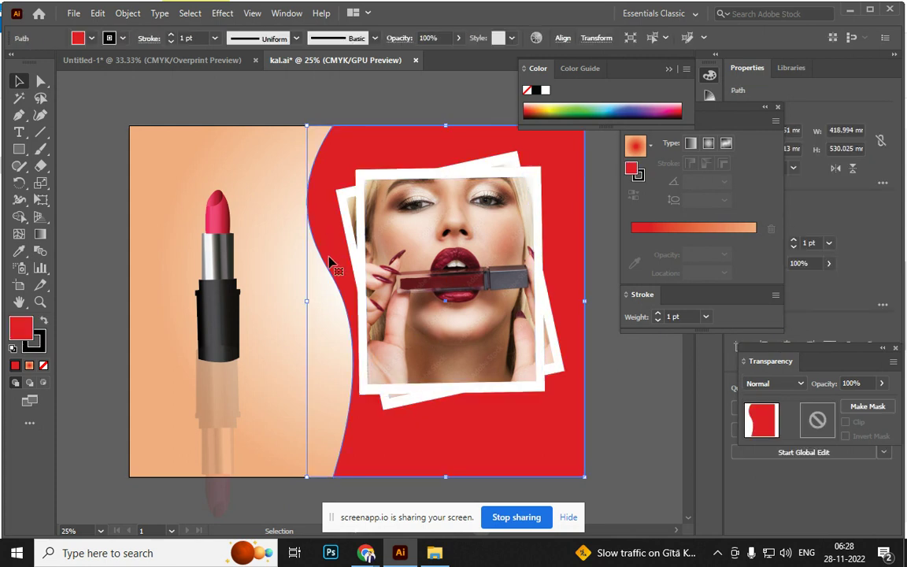
pyautogui.press('Delete')
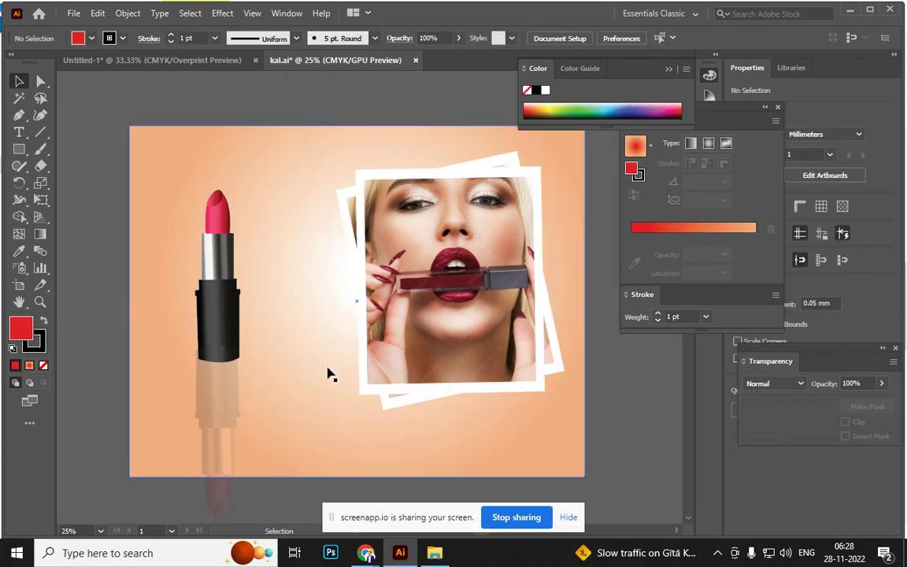
# Scale the double-framed photo group down to about 277.046 × 313.866 mm
pyautogui.click(365, 211)
pyautogui.moveTo(365, 211); pyautogui.dragTo(372, 193)
pyautogui.moveTo(527, 192)
pyautogui.mouseDown()
pyautogui.moveTo(572, 184)
pyautogui.moveTo(577, 340)
pyautogui.mouseUp()
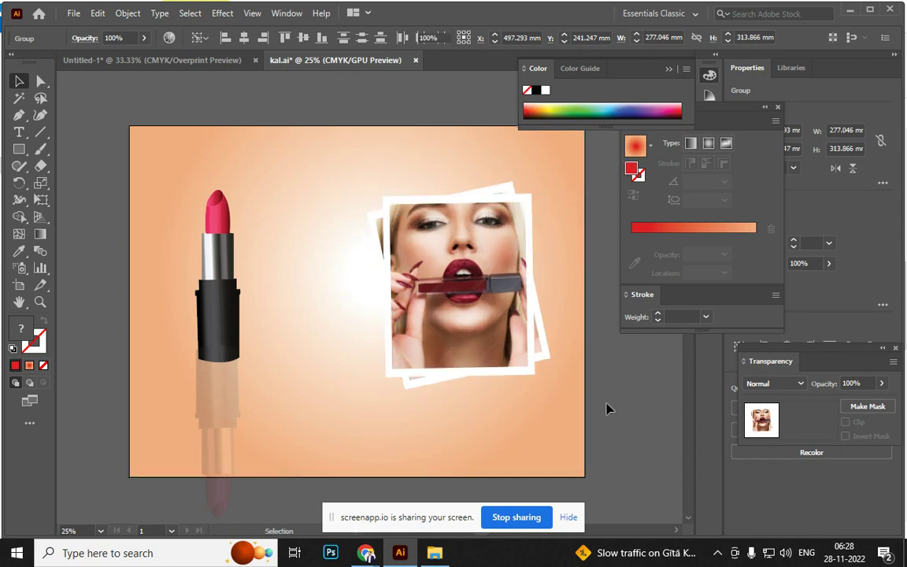
pyautogui.click(607, 407)
pyautogui.click(21, 150)
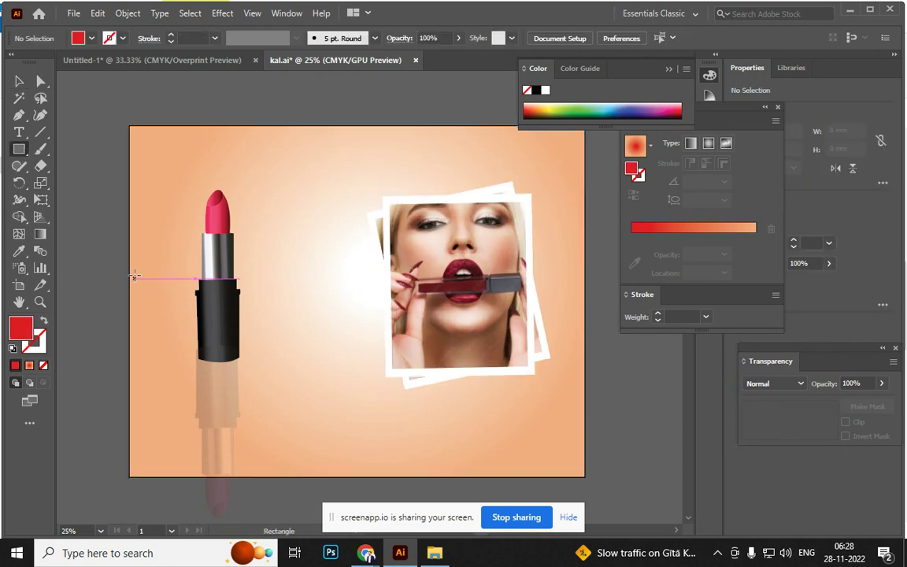
# Draw a red rectangle over the bottom half and bend its top edge into a wave
pyautogui.moveTo(128, 272); pyautogui.dragTo(585, 476)
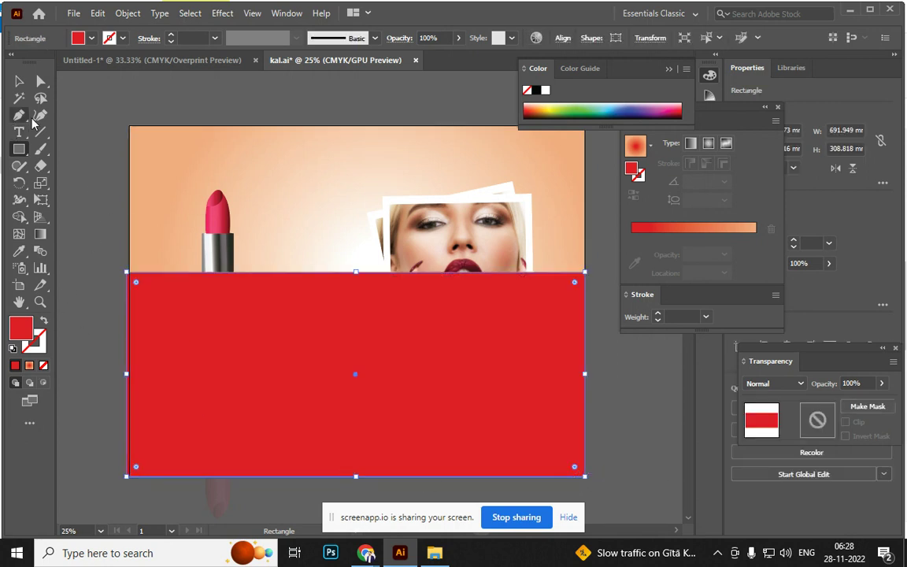
pyautogui.click(40, 115)
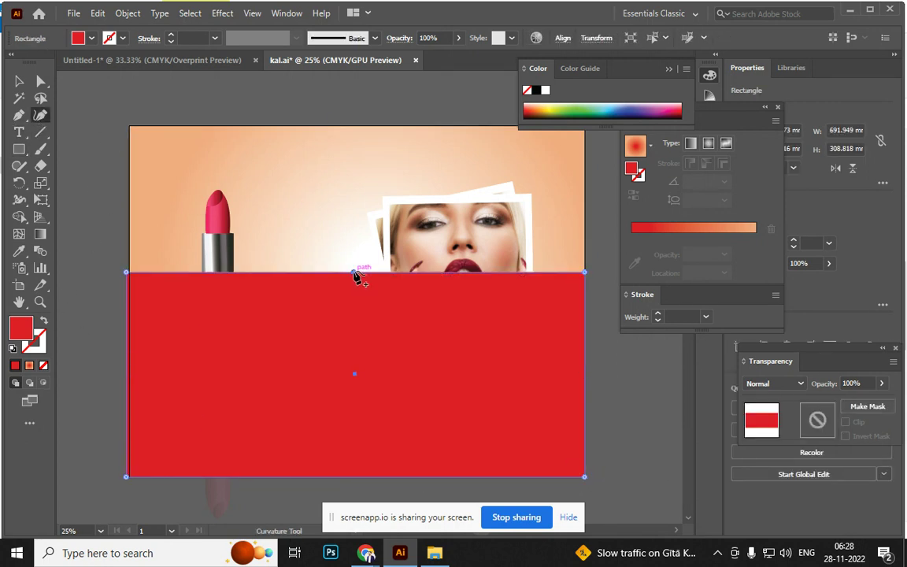
pyautogui.click(353, 273)
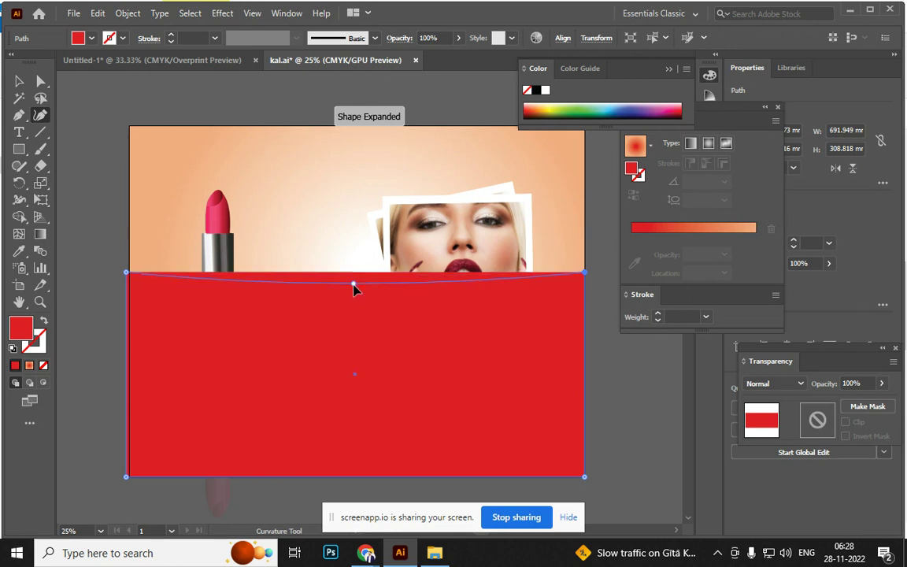
pyautogui.moveTo(353, 274)
pyautogui.mouseDown()
pyautogui.moveTo(354, 320)
pyautogui.moveTo(307, 301)
pyautogui.mouseUp()
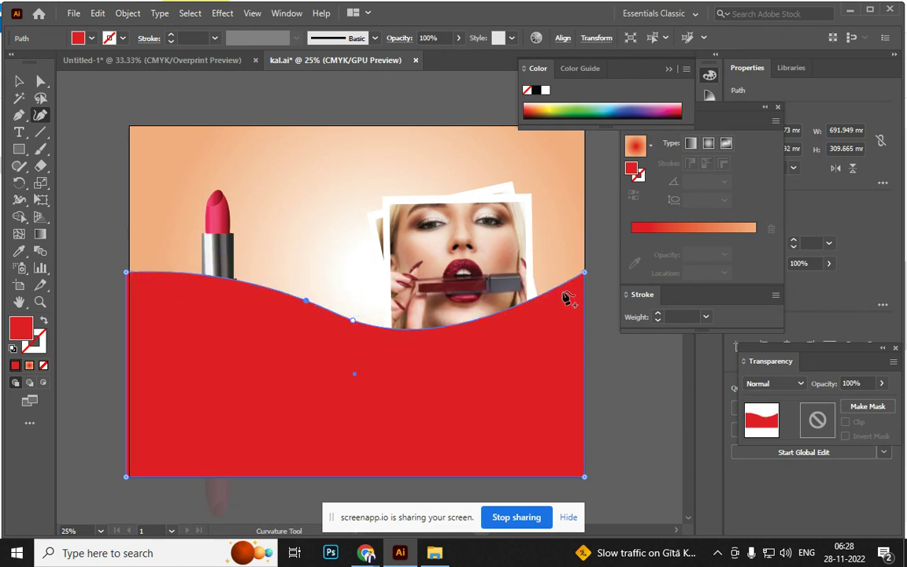
# Send the red wave behind the lipstick and photo and stretch it to the artboard width
pyautogui.click(20, 82)
pyautogui.hotkey('ctrl', 'shift', '[')
pyautogui.press('a')
pyautogui.hotkey('ctrl', ']')
pyautogui.press('v')
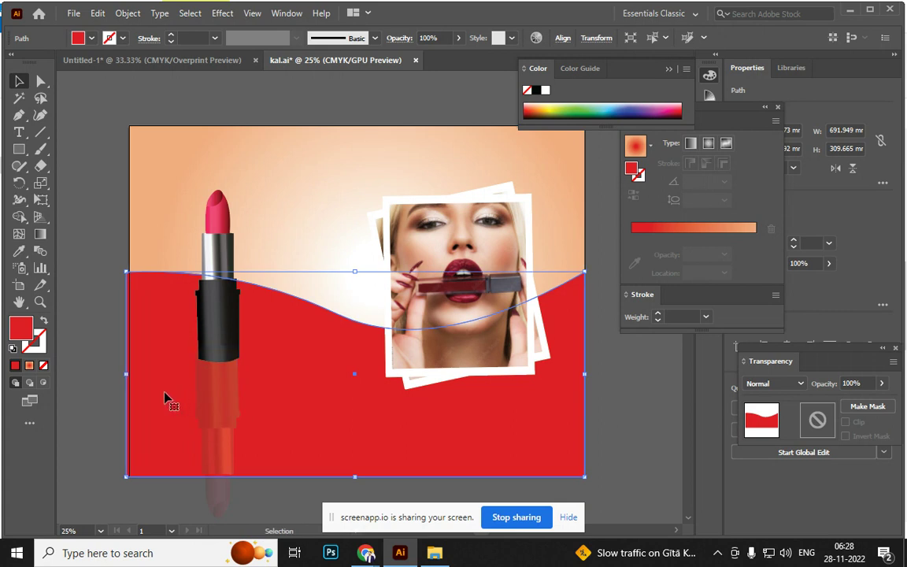
pyautogui.moveTo(127, 375); pyautogui.dragTo(131, 376)
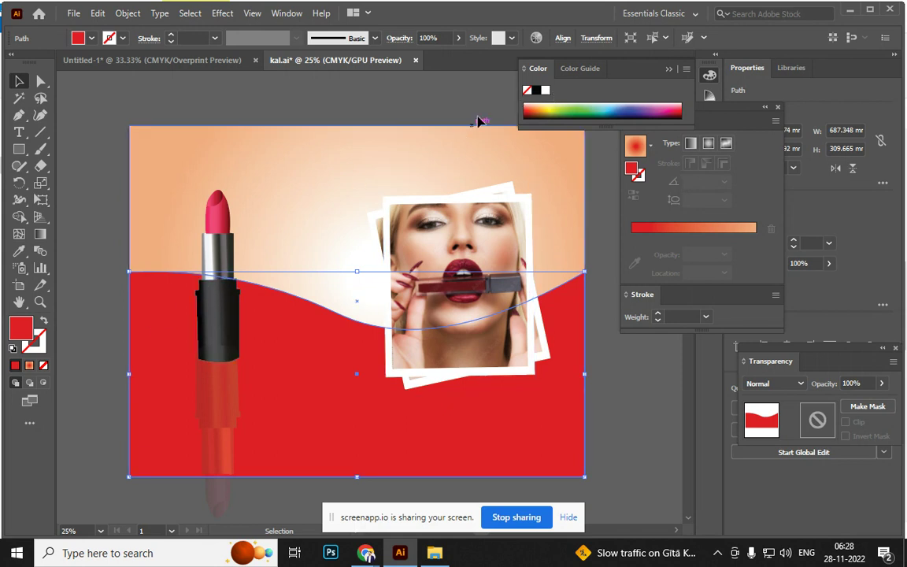
# Try white, black, radial gradient and light blue fills on the wave
pyautogui.click(546, 92)
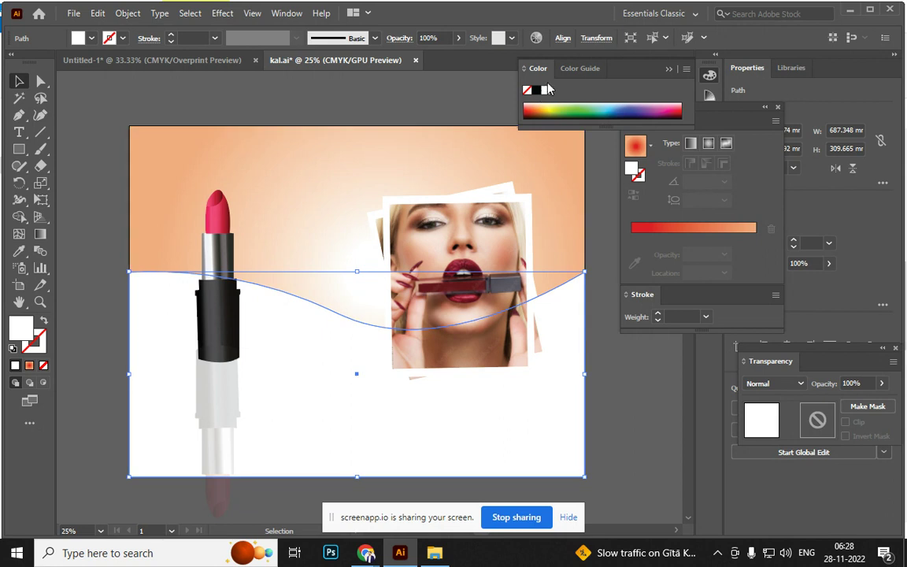
pyautogui.click(536, 91)
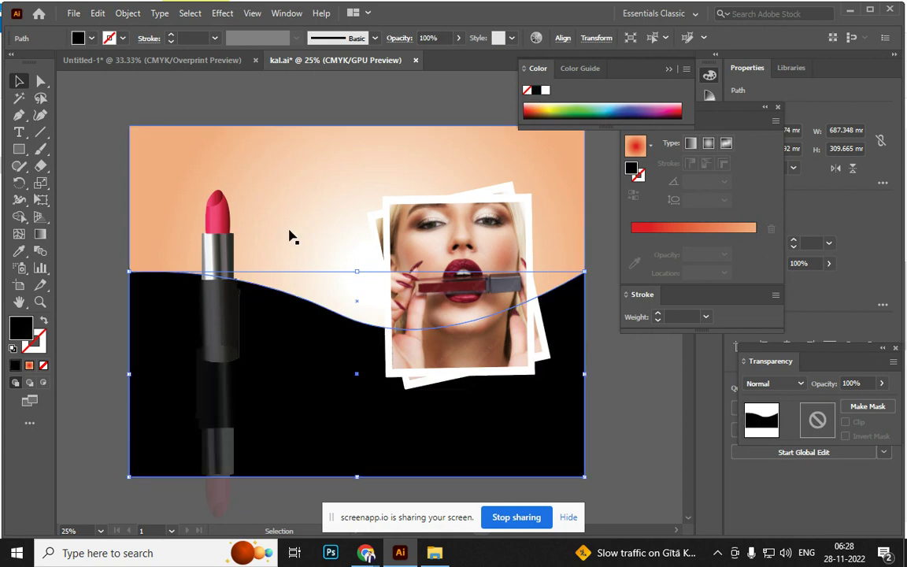
pyautogui.click(81, 220)
pyautogui.click(161, 362)
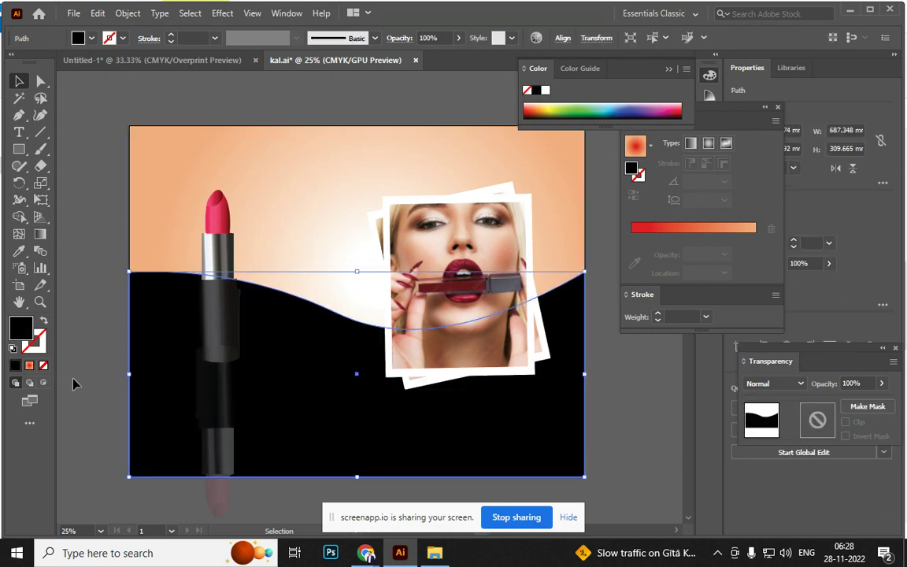
pyautogui.click(663, 230)
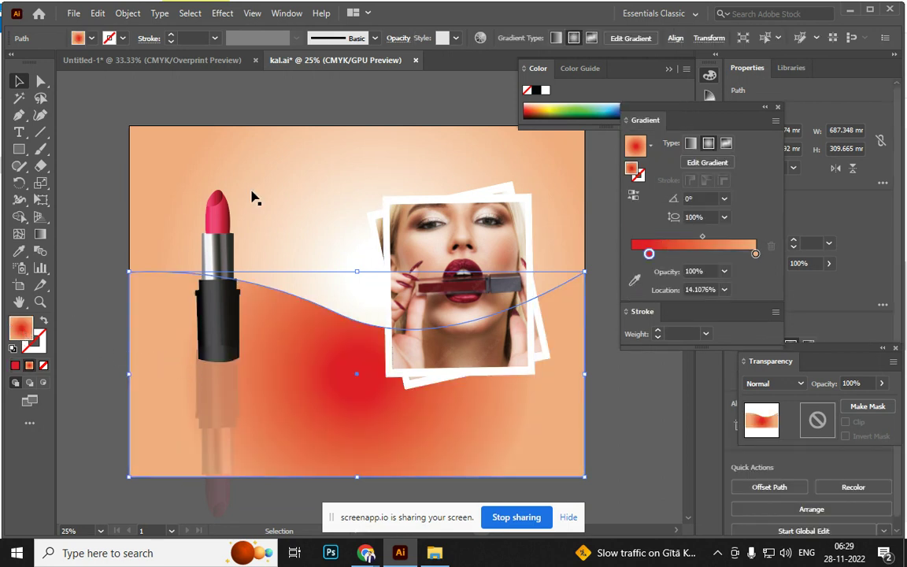
pyautogui.click(612, 105)
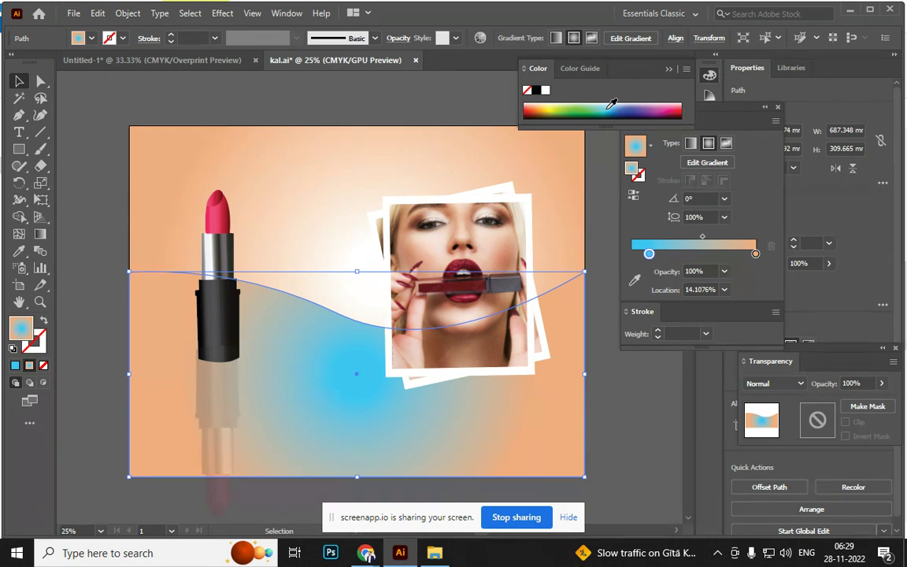
pyautogui.click(15, 365)
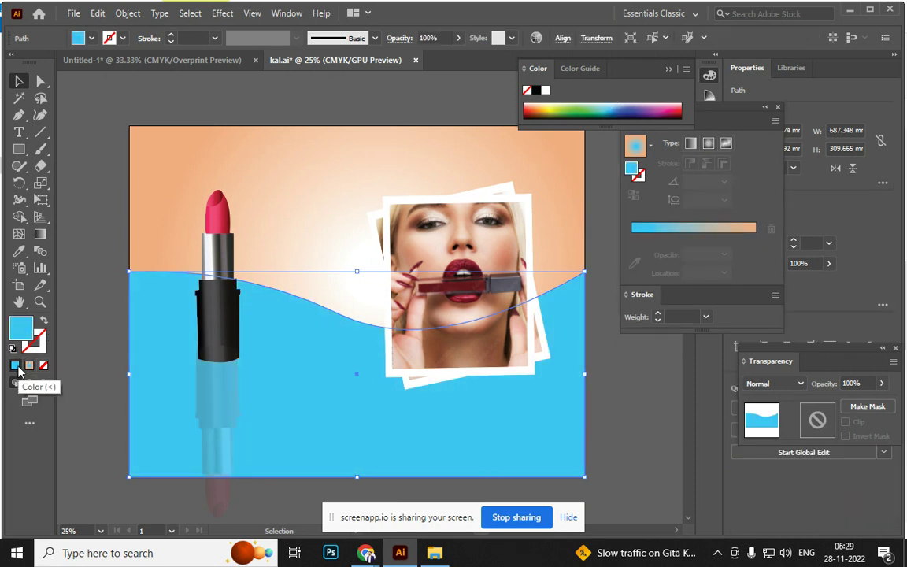
pyautogui.click(102, 370)
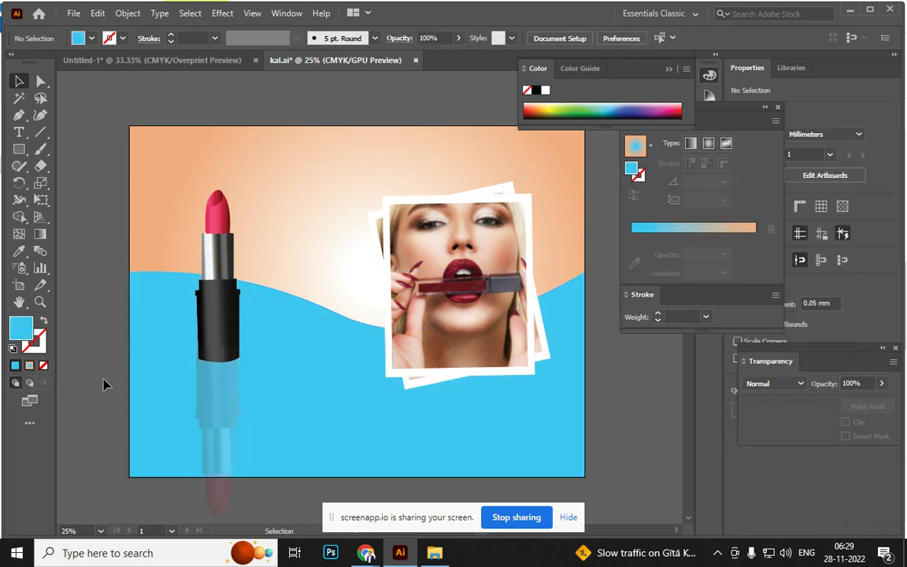
pyautogui.click(320, 410)
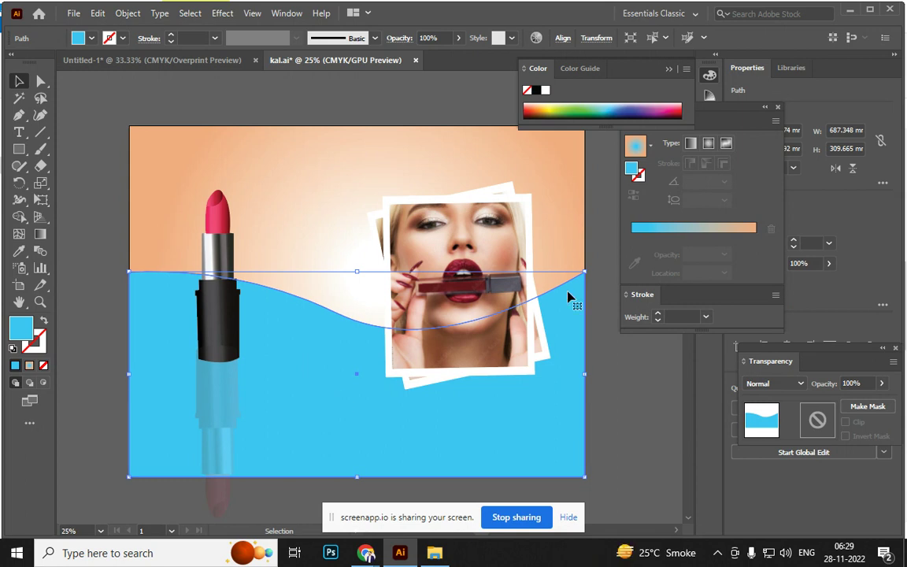
# Try yellow, green and cyan fills on the wave before settling on dark blue
pyautogui.click(546, 104)
pyautogui.click(554, 106)
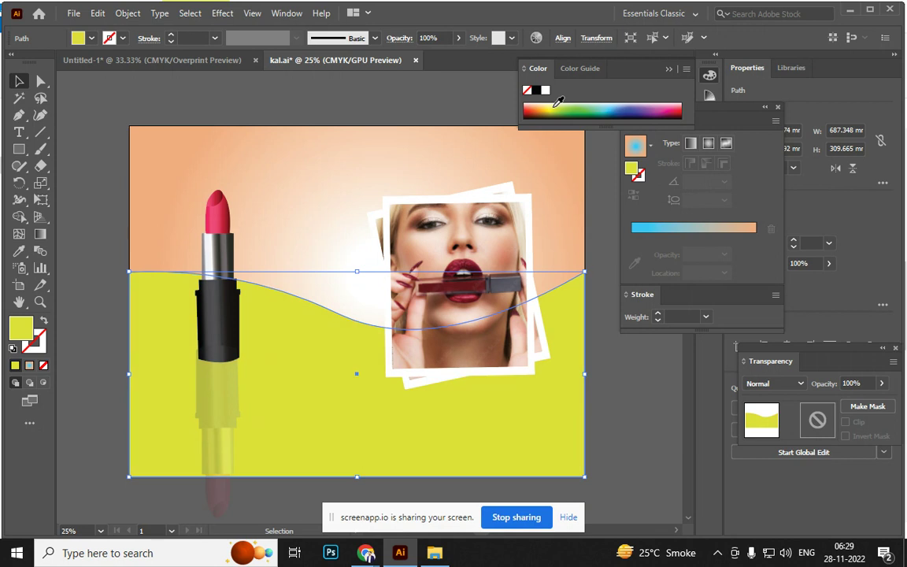
pyautogui.click(575, 104)
pyautogui.click(602, 105)
pyautogui.click(638, 106)
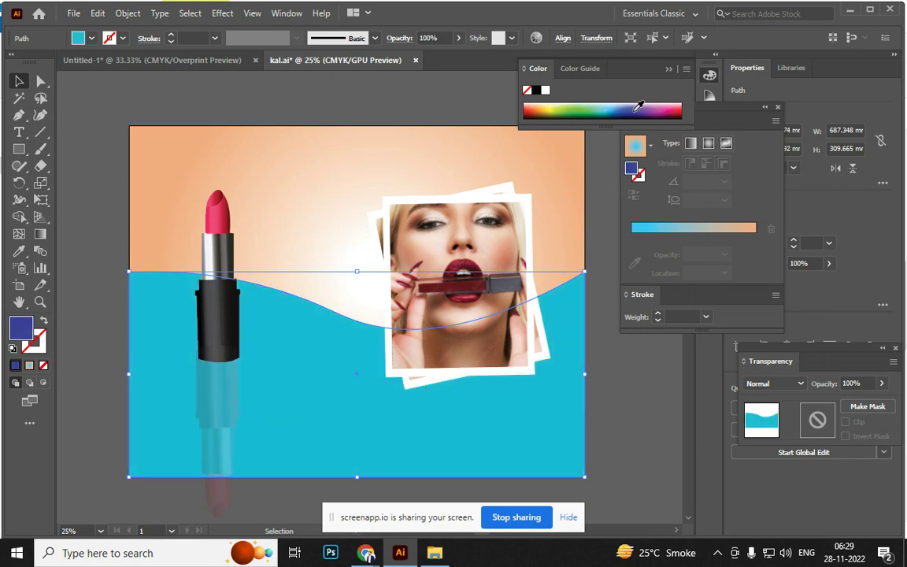
pyautogui.click(337, 193)
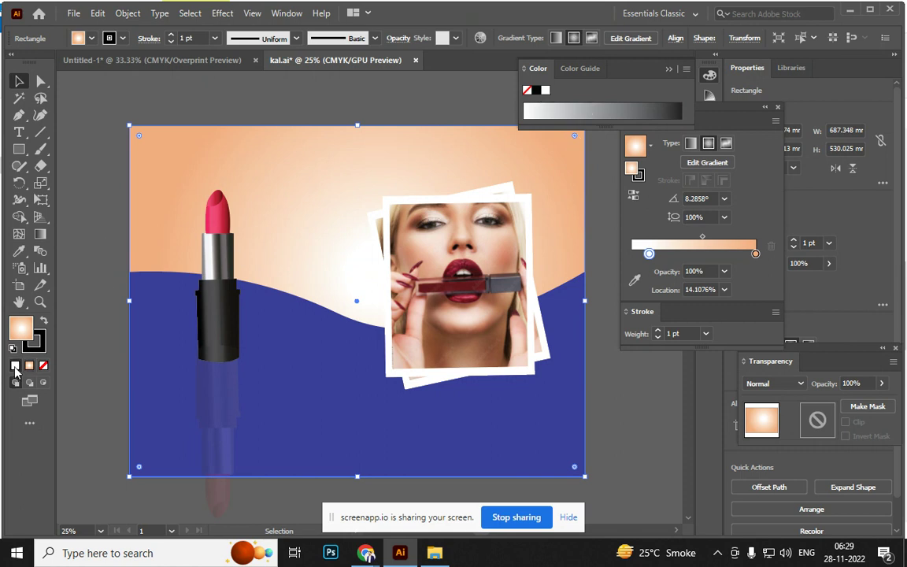
# Fill the background rectangle with solid white, cancelling the accidentally opened Graph dialog
pyautogui.click(15, 367)
pyautogui.click(314, 441)
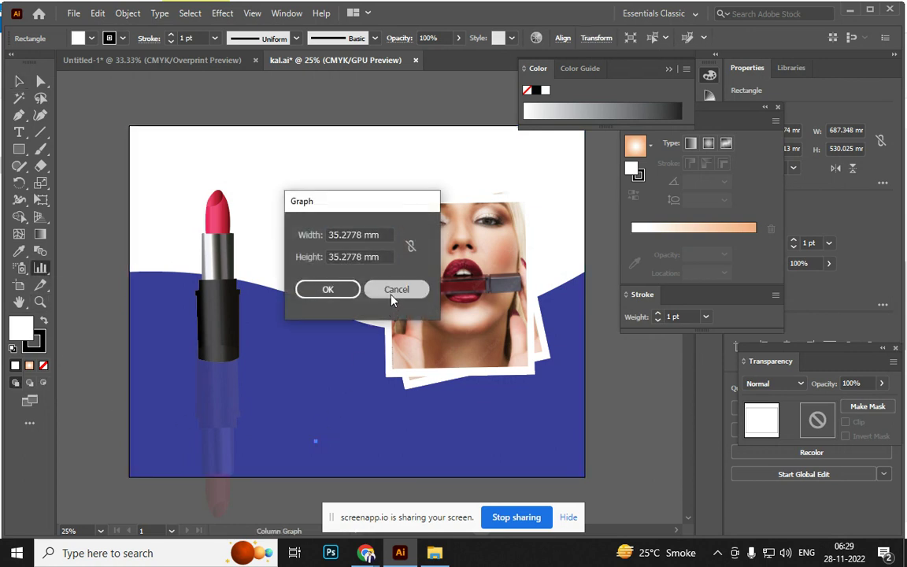
pyautogui.click(388, 290)
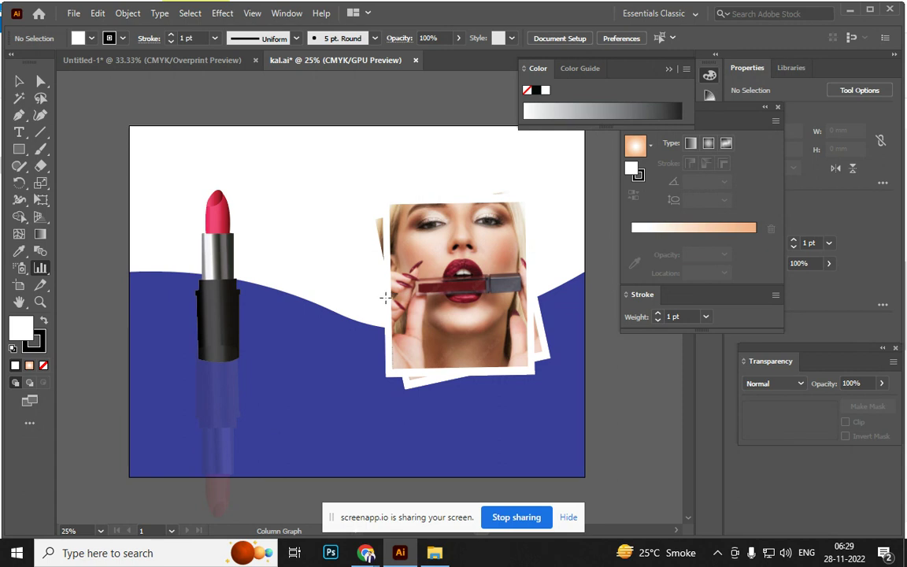
# Select the blue bottom wave and give it a peach-to-white radial gradient
pyautogui.click(18, 81)
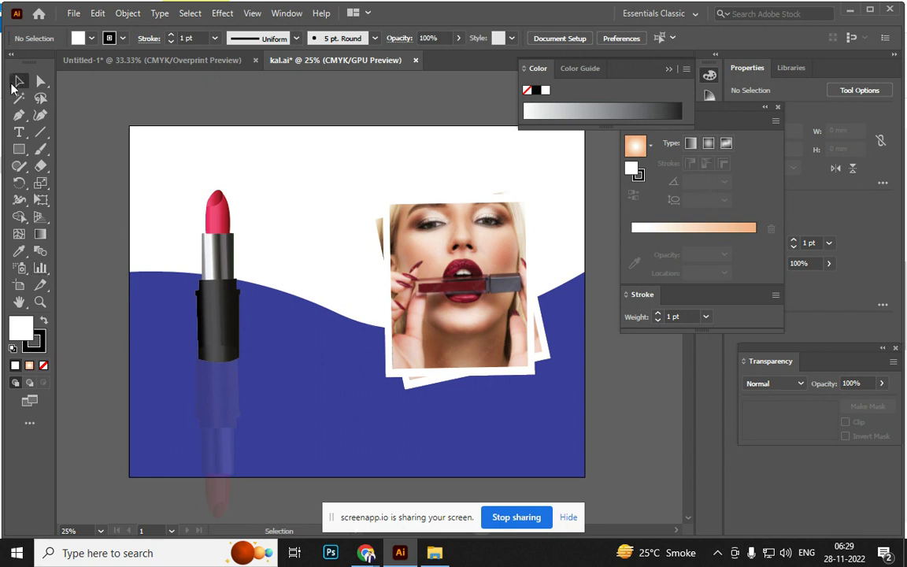
pyautogui.click(209, 354)
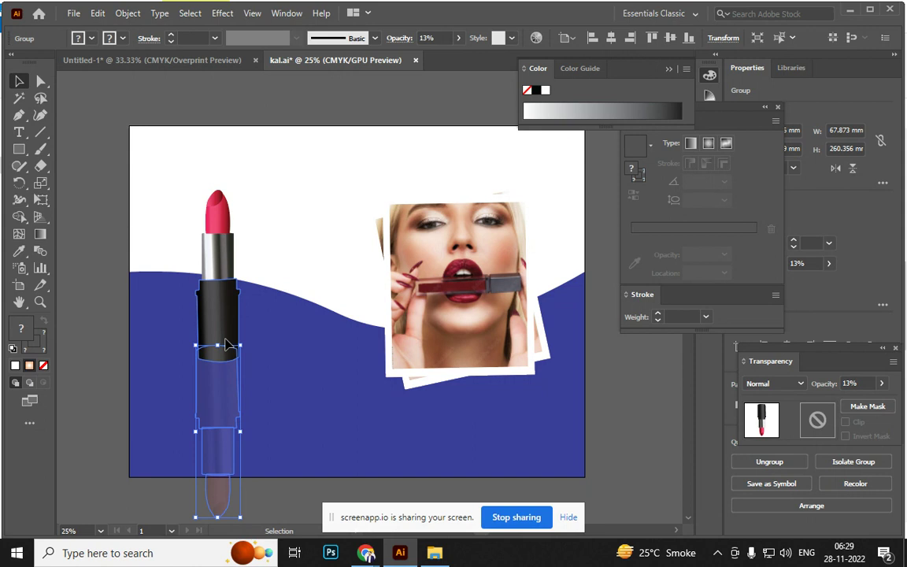
pyautogui.click(421, 341)
pyautogui.click(348, 419)
pyautogui.moveTo(348, 419)
pyautogui.mouseDown()
pyautogui.moveTo(592, 396)
pyautogui.moveTo(440, 451)
pyautogui.mouseUp()
pyautogui.press('a')
pyautogui.hotkey('ctrl', 'z')
pyautogui.hotkey('ctrl', 'z')
pyautogui.press('v')
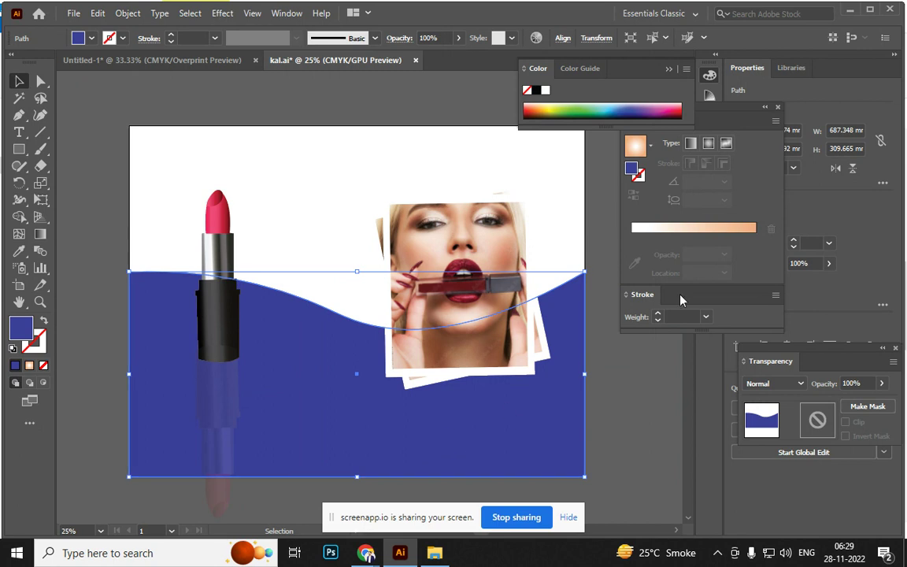
pyautogui.click(701, 229)
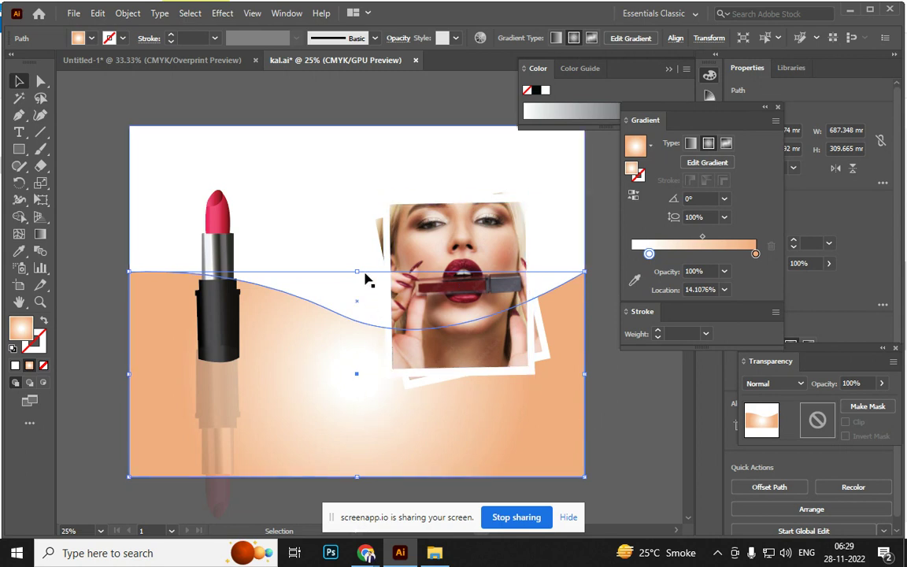
# Apply the peach gradient to the background rectangle and add a red middle stop
pyautogui.click(337, 218)
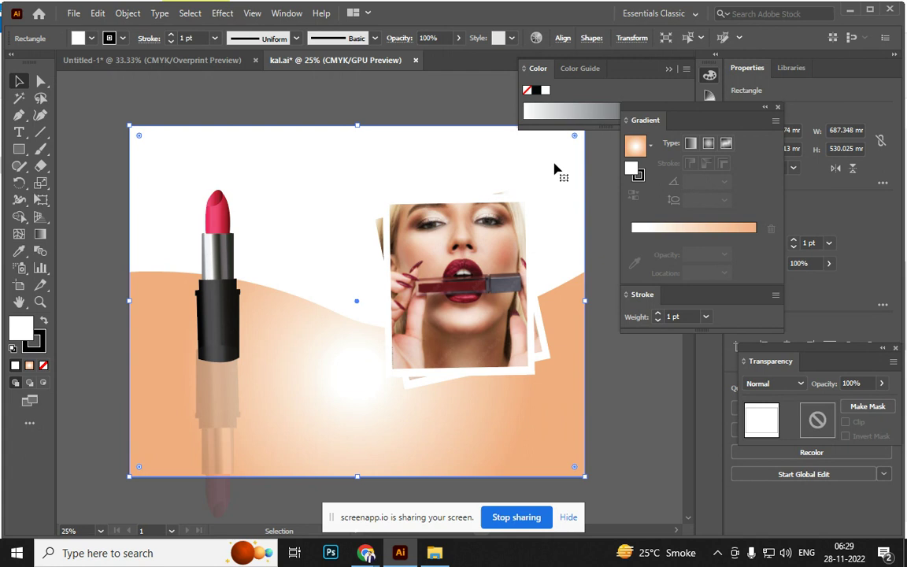
pyautogui.click(701, 230)
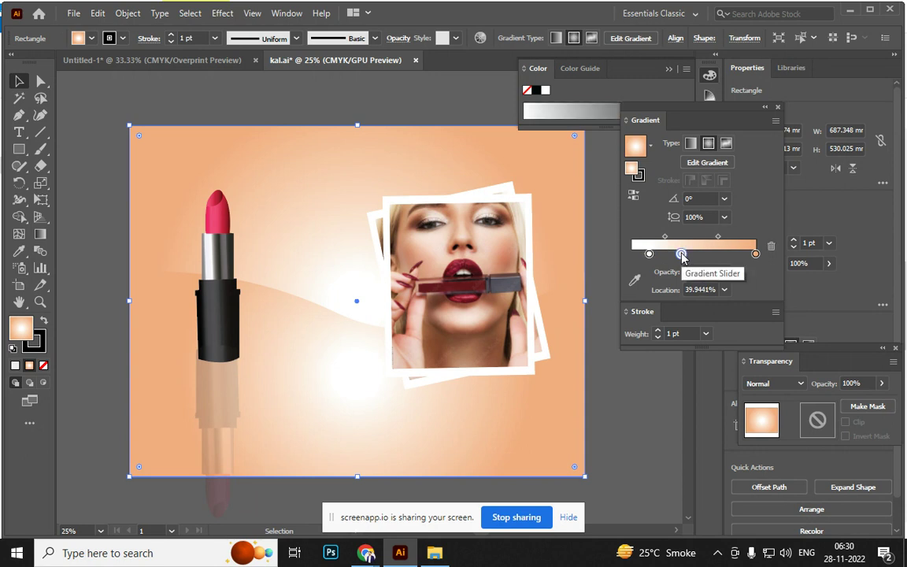
pyautogui.doubleClick(681, 254)
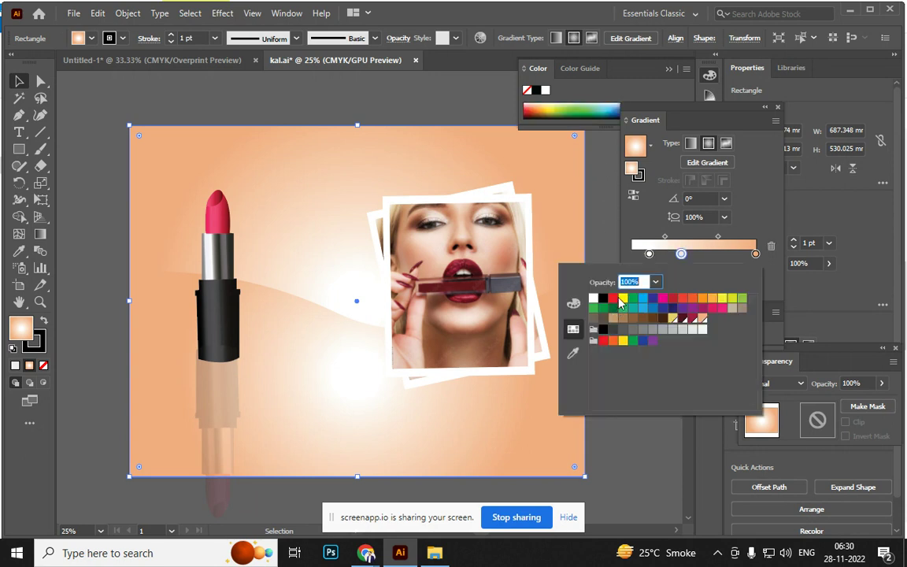
pyautogui.click(613, 297)
pyautogui.press('Left')
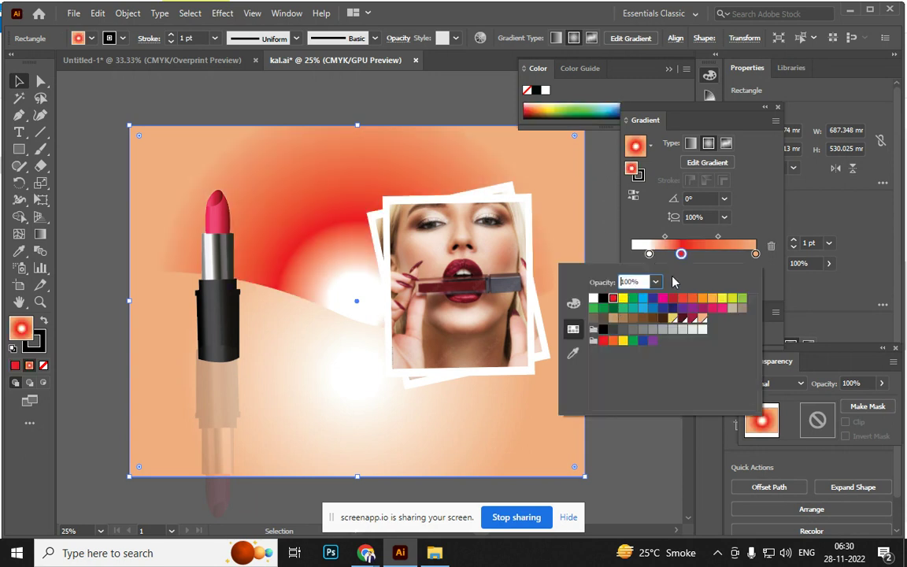
# Undo the gradient edits, delete the blue wave, and fill the background solid white
pyautogui.press('Return')
pyautogui.hotkey('ctrl', 'z')
pyautogui.hotkey('ctrl', 'z')
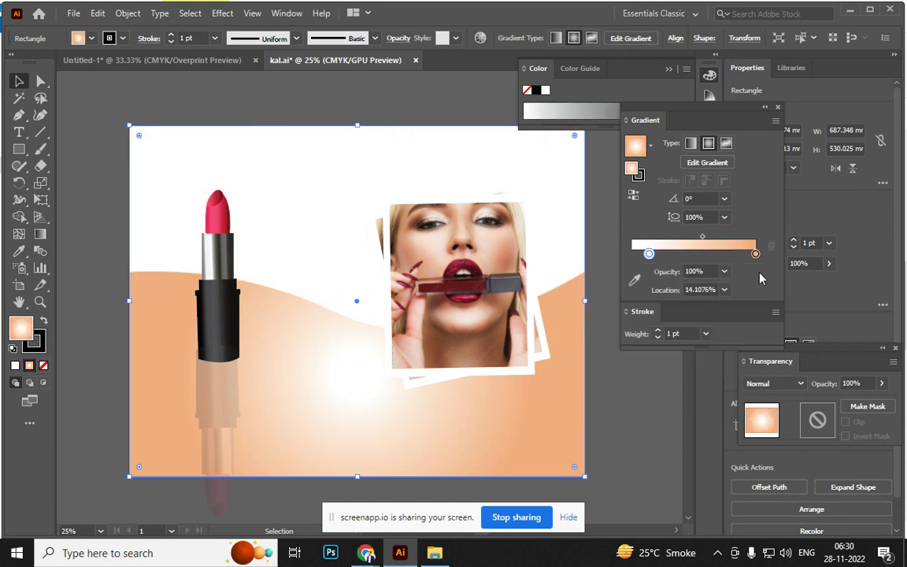
pyautogui.hotkey('ctrl', 'z')
pyautogui.hotkey('ctrl', 'z')
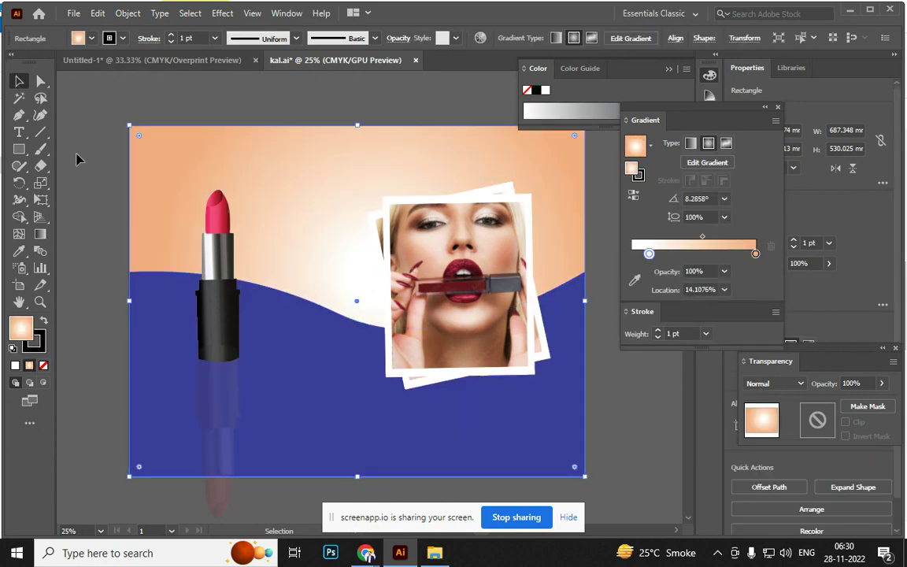
pyautogui.hotkey('ctrl', 'z')
pyautogui.hotkey('ctrl', 'z')
pyautogui.click(324, 297)
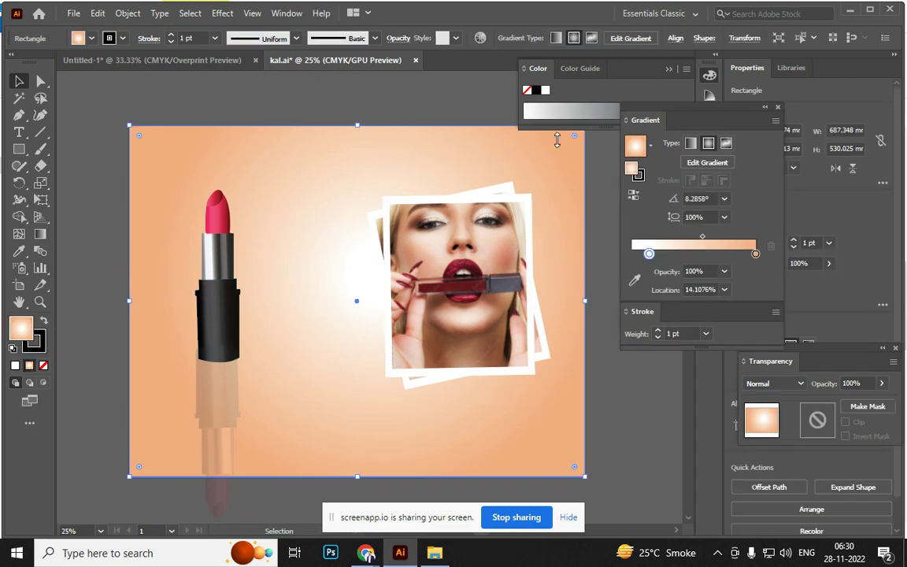
pyautogui.click(15, 365)
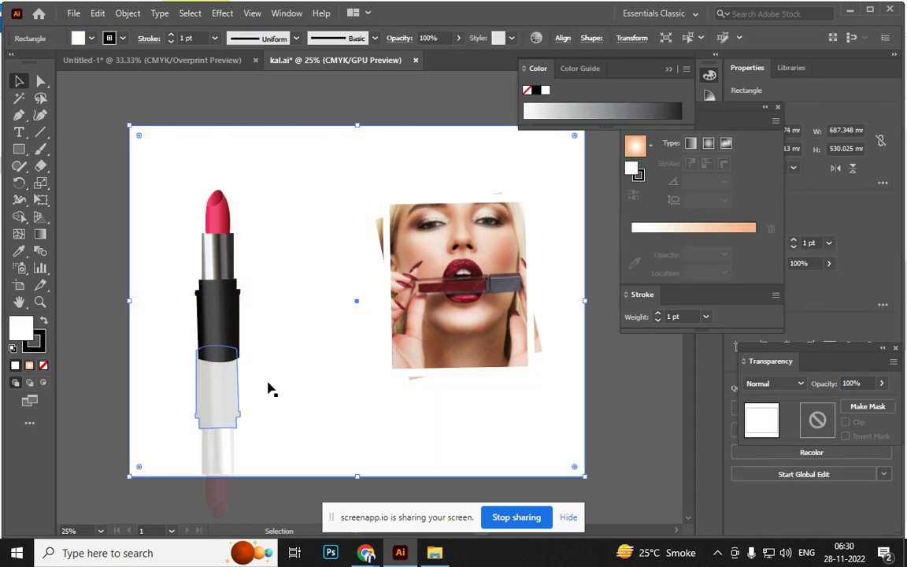
# Give the background a freeform gradient and colour its top-centre point red F20000
pyautogui.click(726, 145)
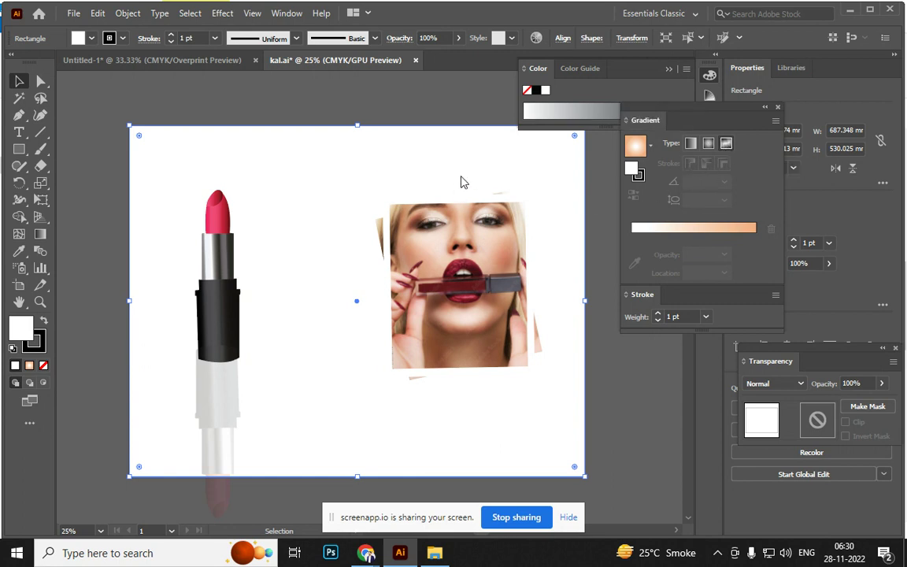
pyautogui.click(726, 142)
pyautogui.click(203, 416)
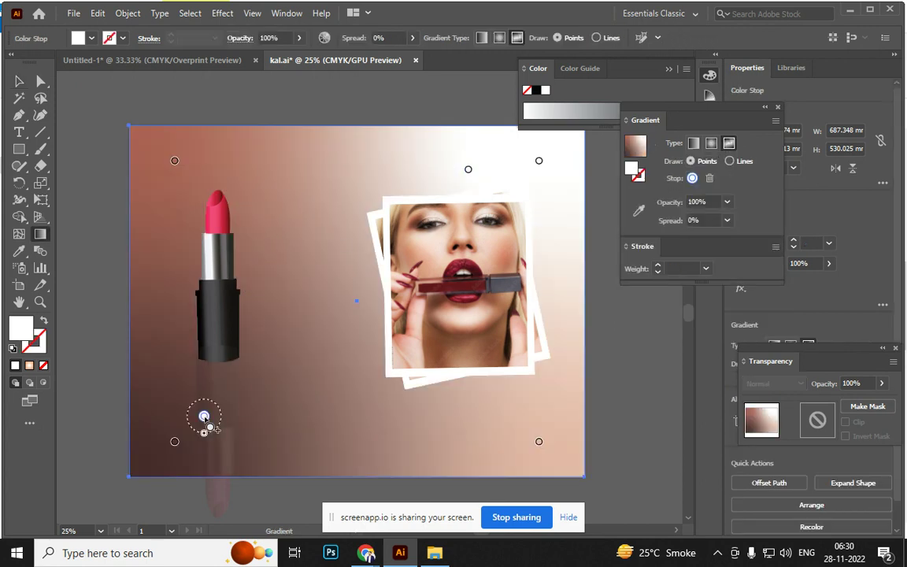
pyautogui.click(185, 164)
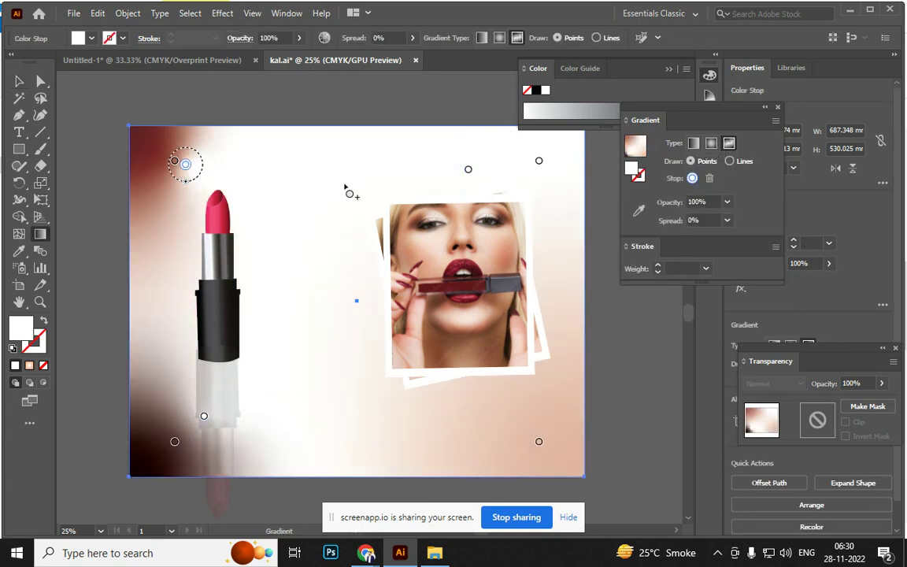
pyautogui.click(341, 181)
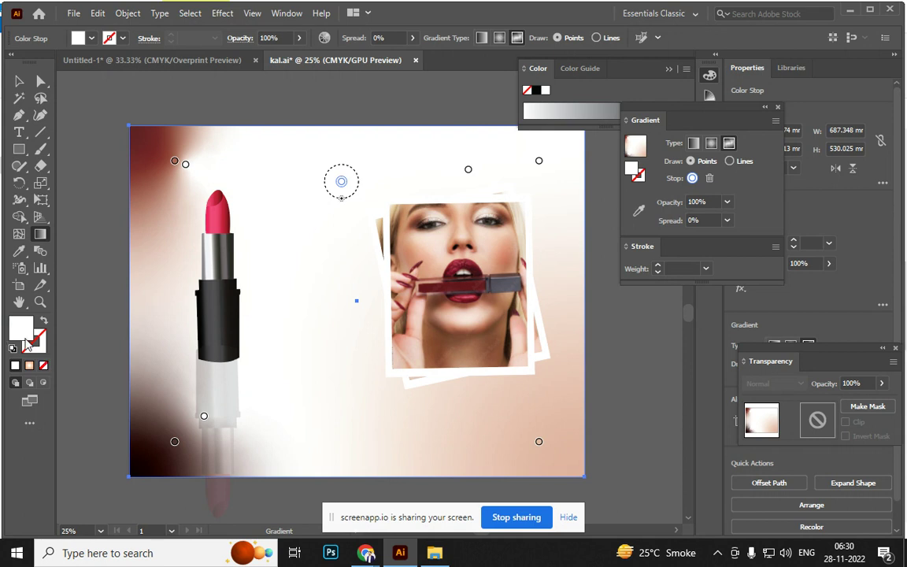
pyautogui.doubleClick(24, 336)
pyautogui.write('F20000')
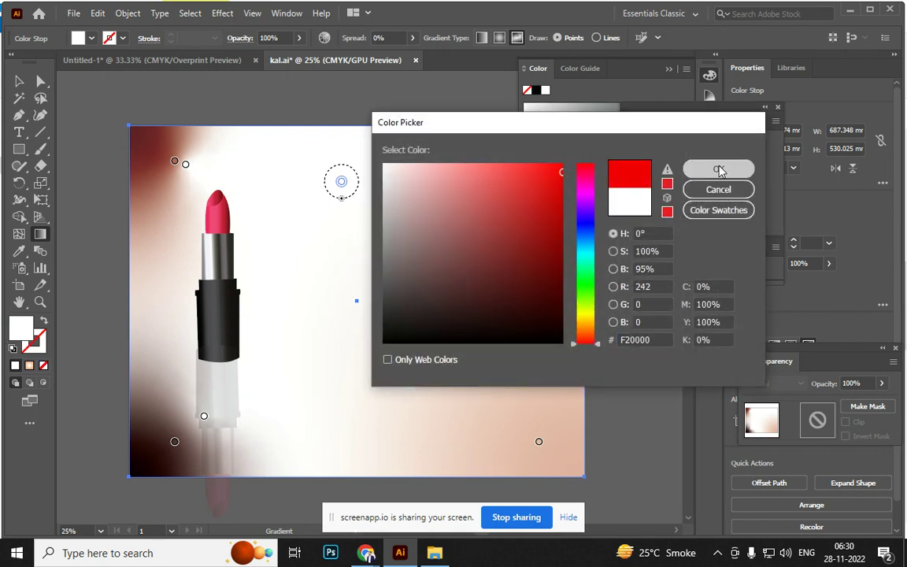
pyautogui.click(719, 171)
# Add gradient points: dark green bottom centre, cyan lower right, red upper right
pyautogui.click(387, 449)
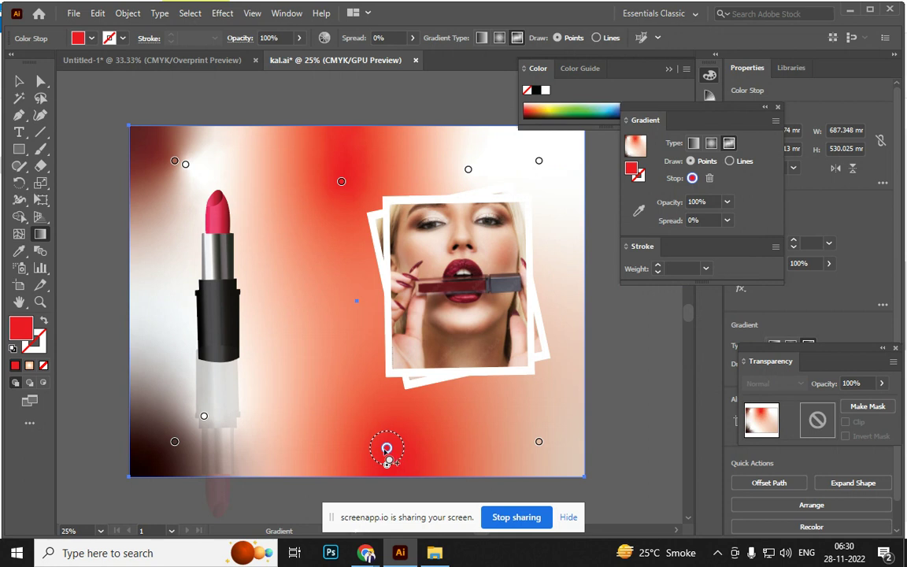
pyautogui.click(587, 112)
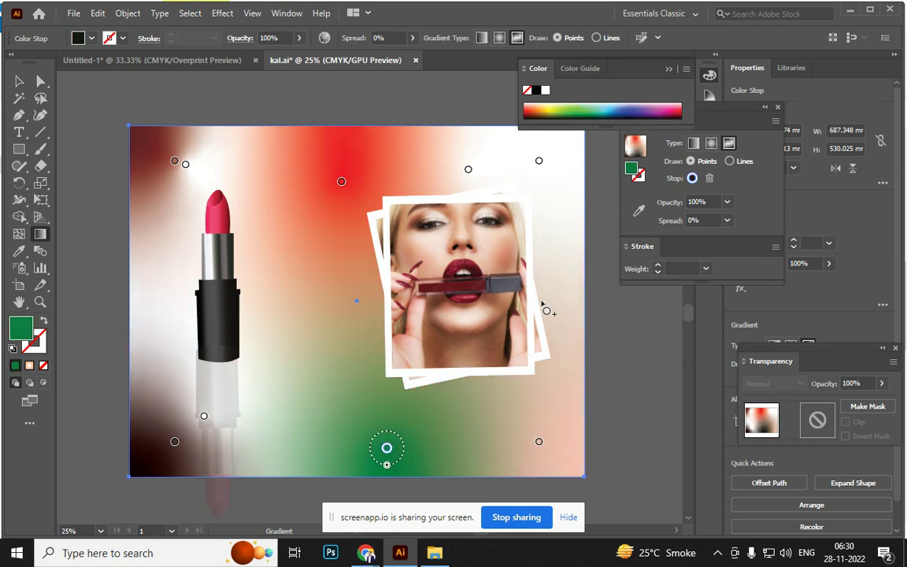
pyautogui.click(542, 410)
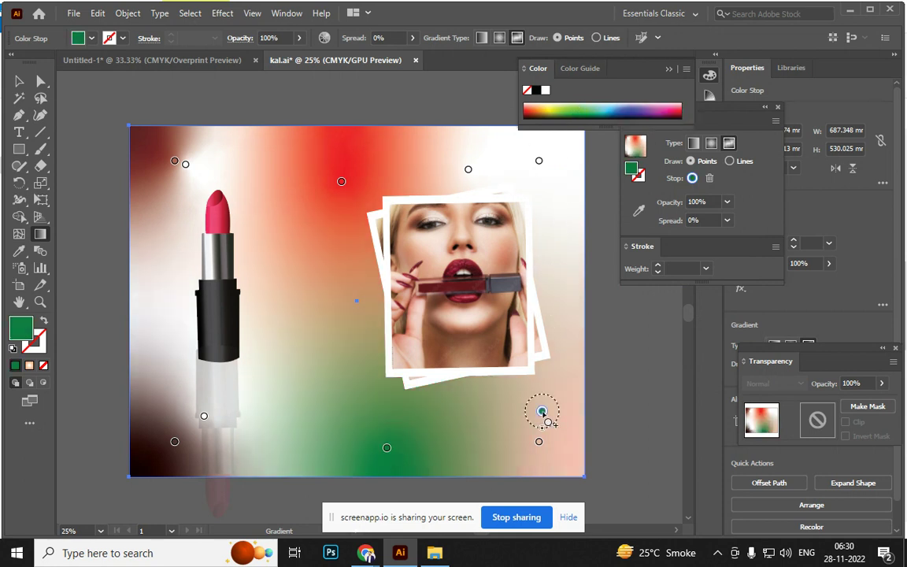
pyautogui.click(610, 104)
pyautogui.click(560, 174)
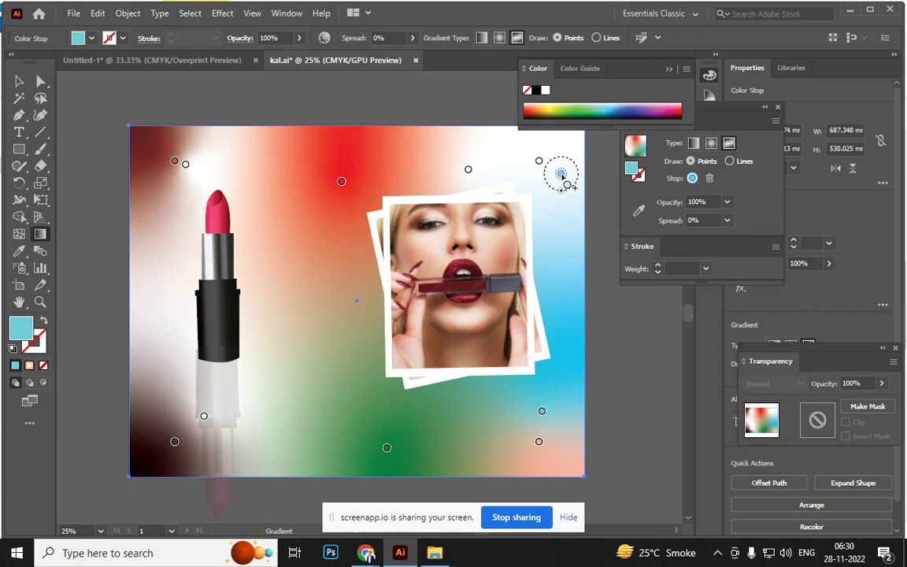
pyautogui.click(658, 106)
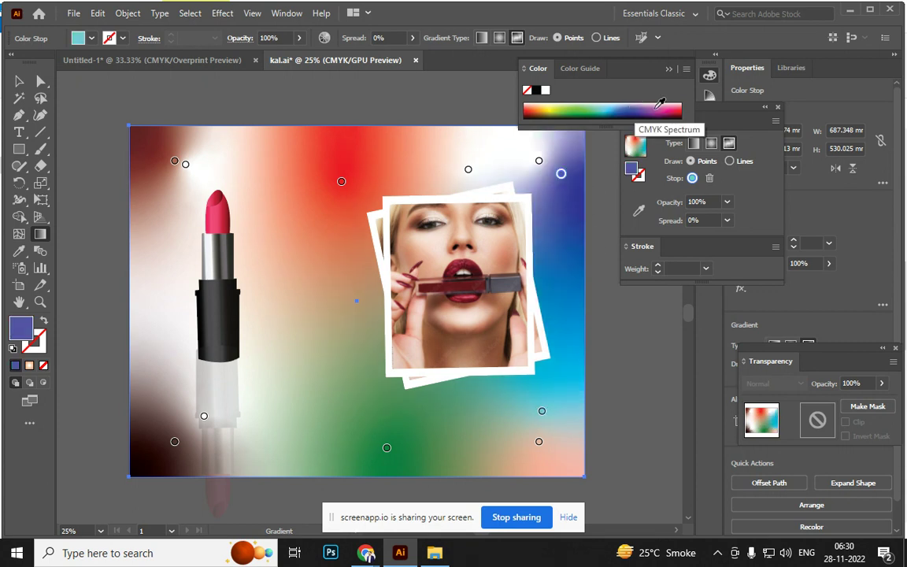
pyautogui.click(648, 105)
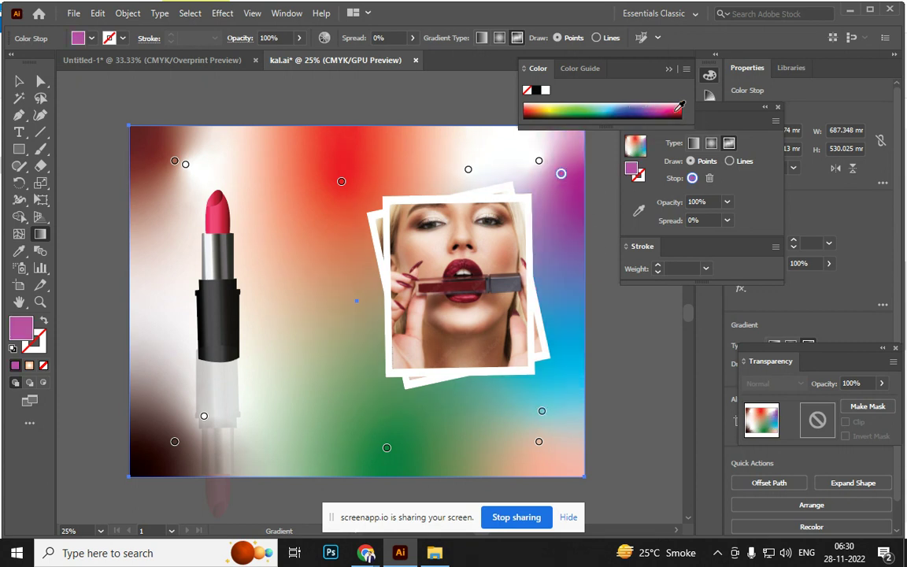
pyautogui.click(678, 108)
# Add a purple point on the top edge, one at lower left, and a yellow centre-left point
pyautogui.click(493, 163)
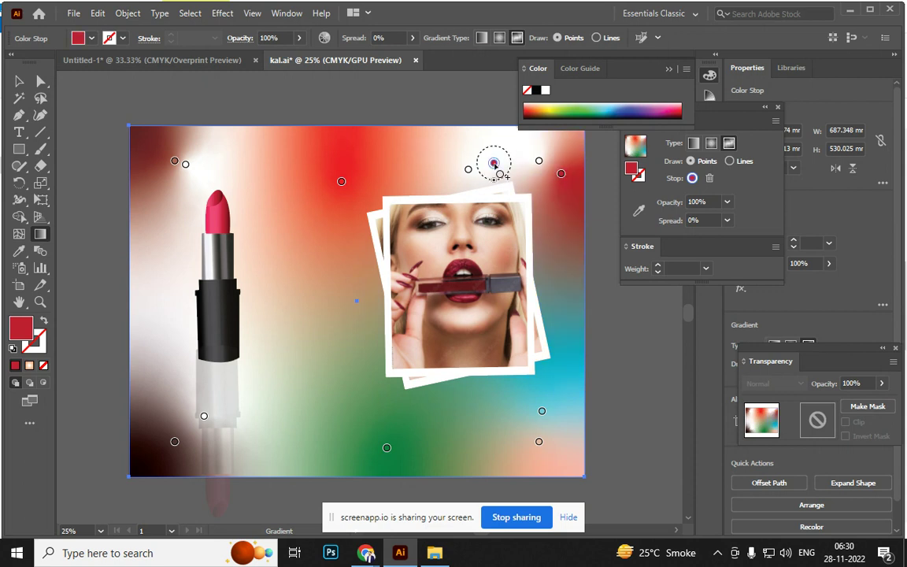
pyautogui.click(660, 110)
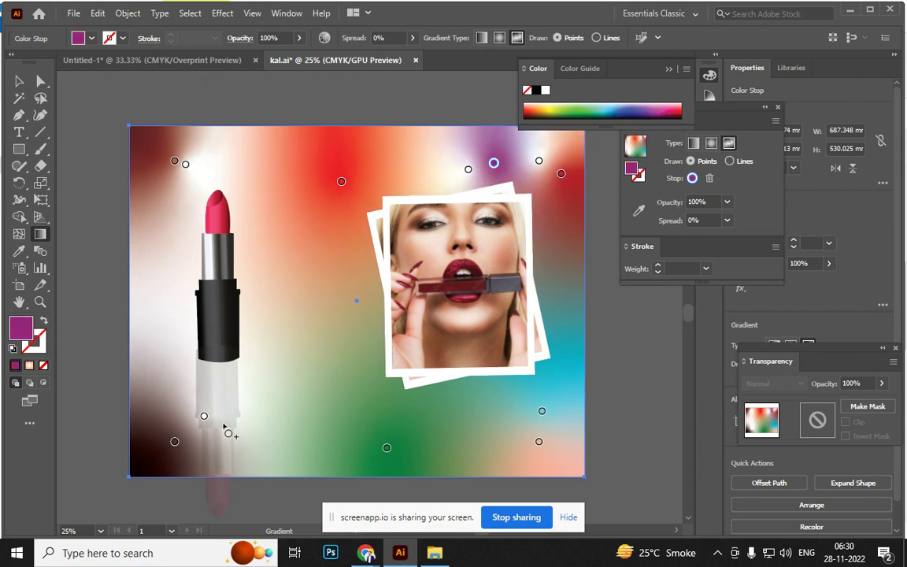
pyautogui.click(154, 413)
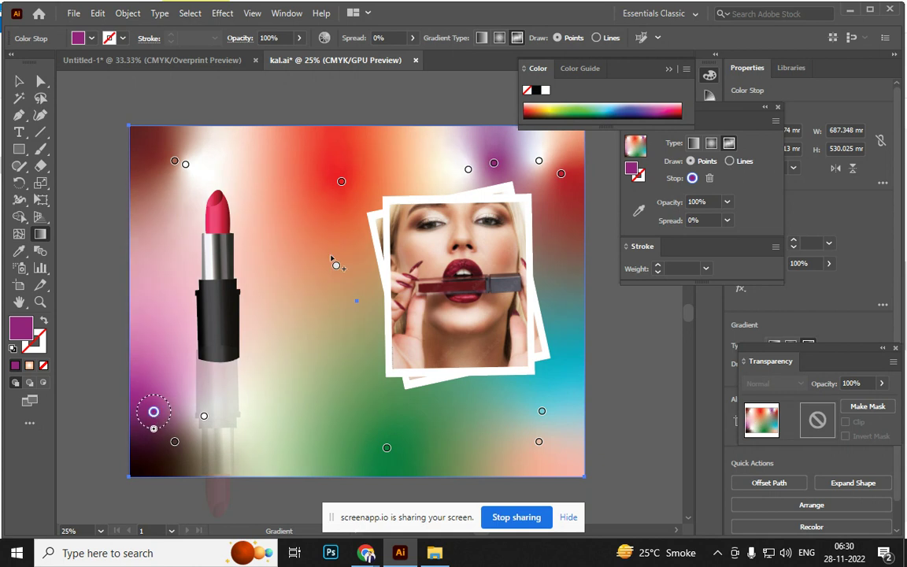
pyautogui.click(289, 374)
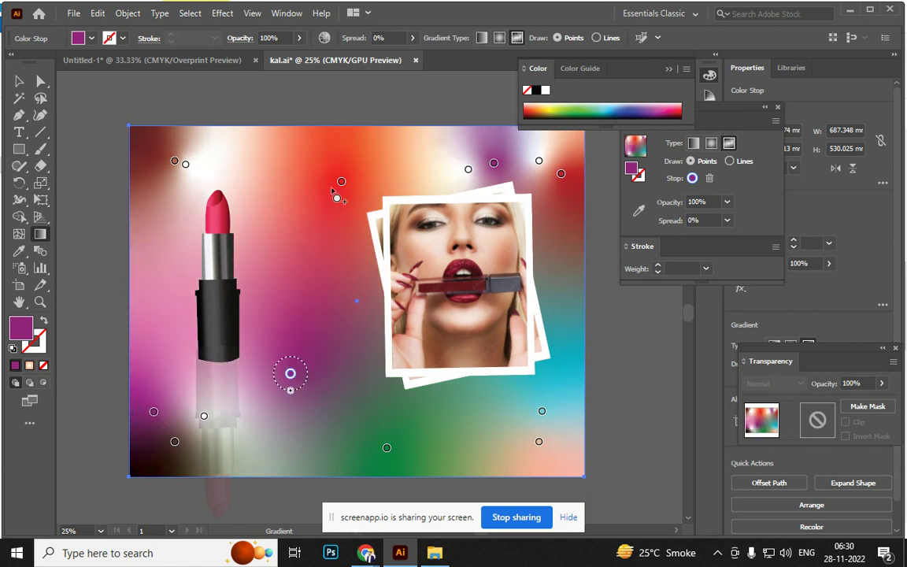
pyautogui.click(551, 110)
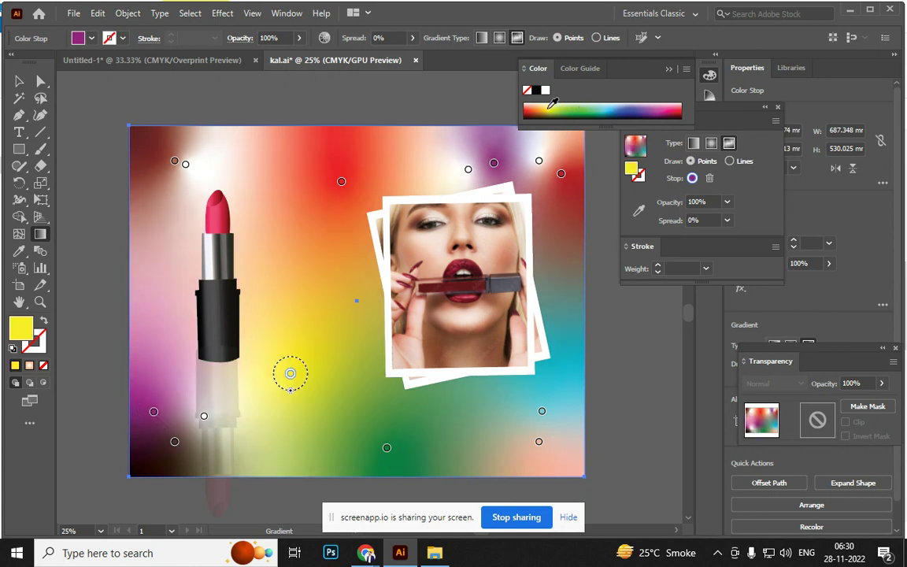
# Turn the top-left point yellow and add more points near the bottom and middle
pyautogui.click(303, 440)
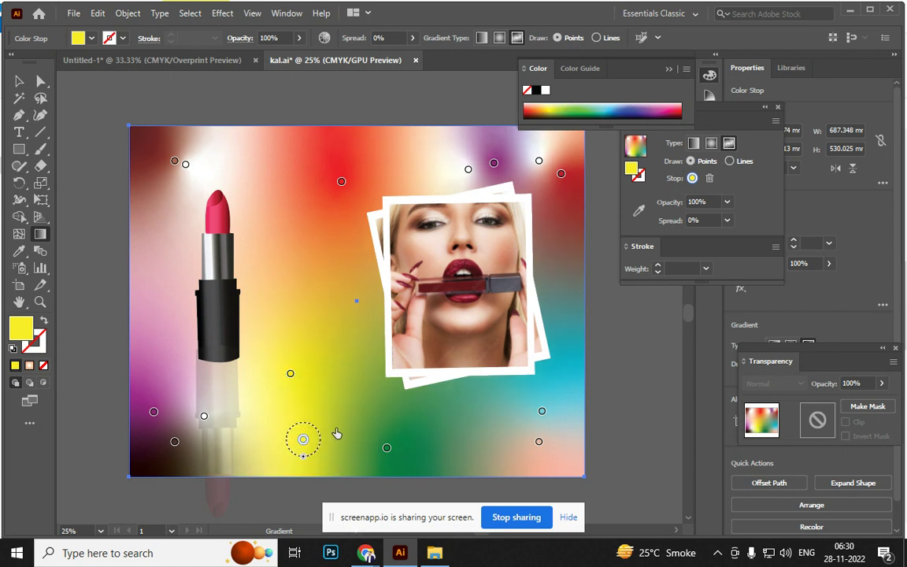
pyautogui.click(185, 163)
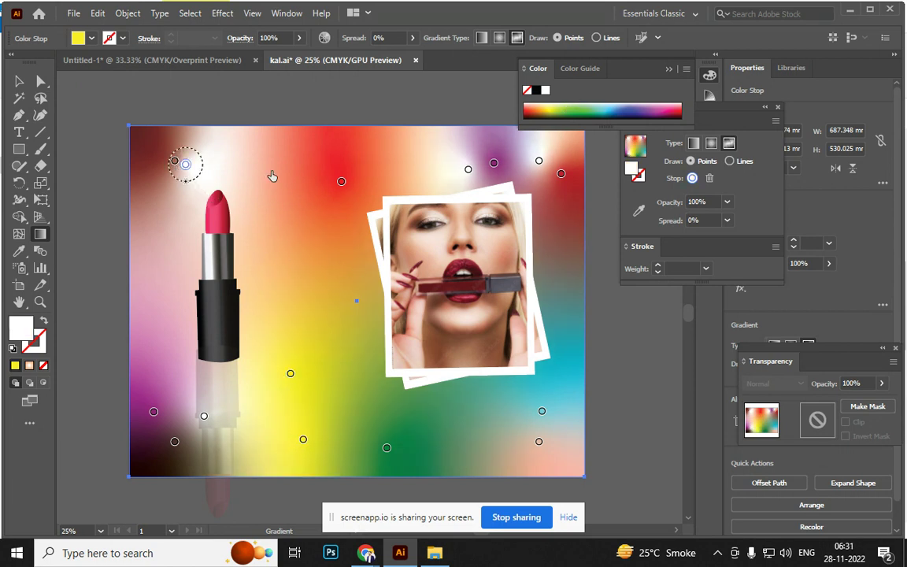
pyautogui.click(550, 107)
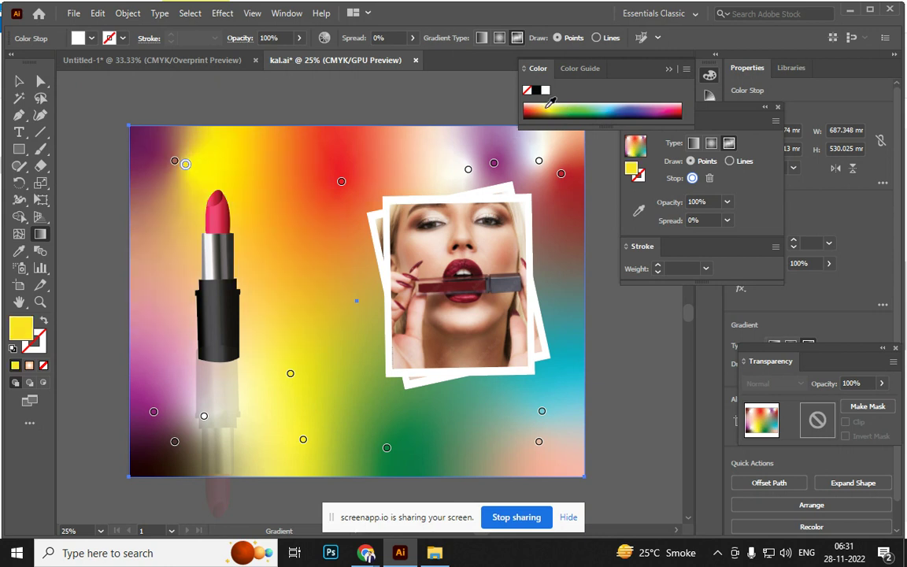
pyautogui.click(430, 421)
pyautogui.click(314, 304)
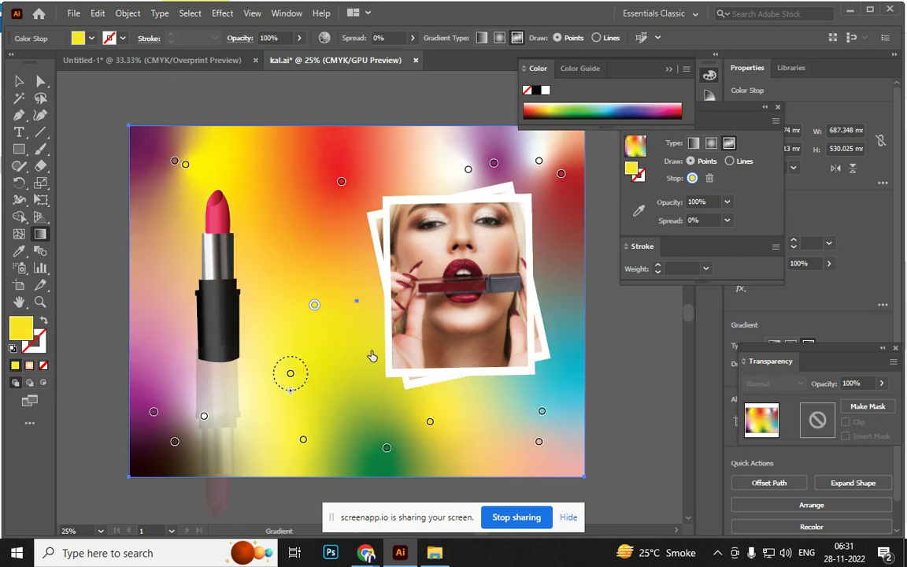
# Reposition the middle, red, purple and white freeform points along the top of the background
pyautogui.moveTo(314, 304)
pyautogui.mouseDown()
pyautogui.moveTo(325, 214)
pyautogui.moveTo(289, 328)
pyautogui.moveTo(290, 370)
pyautogui.moveTo(307, 304)
pyautogui.mouseUp()
pyautogui.click(340, 181)
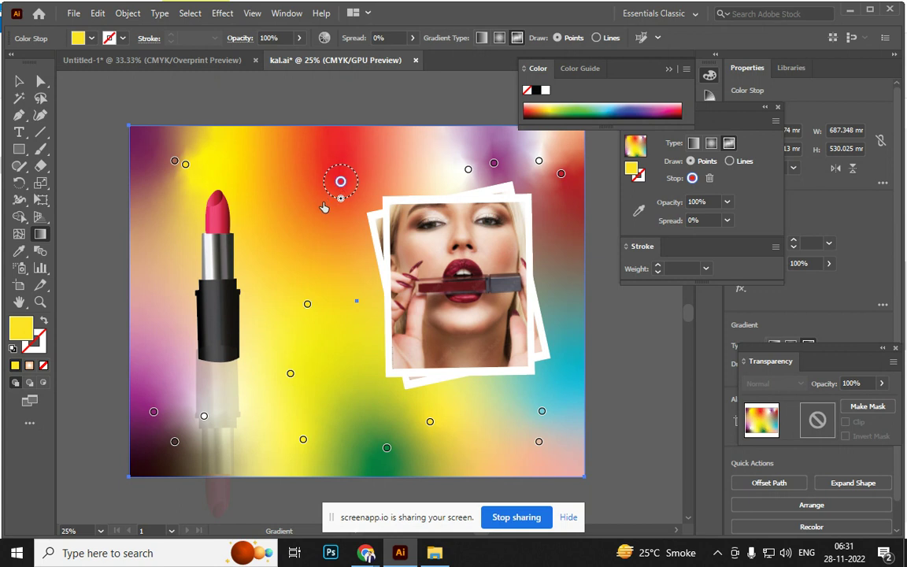
pyautogui.moveTo(341, 181); pyautogui.dragTo(297, 227)
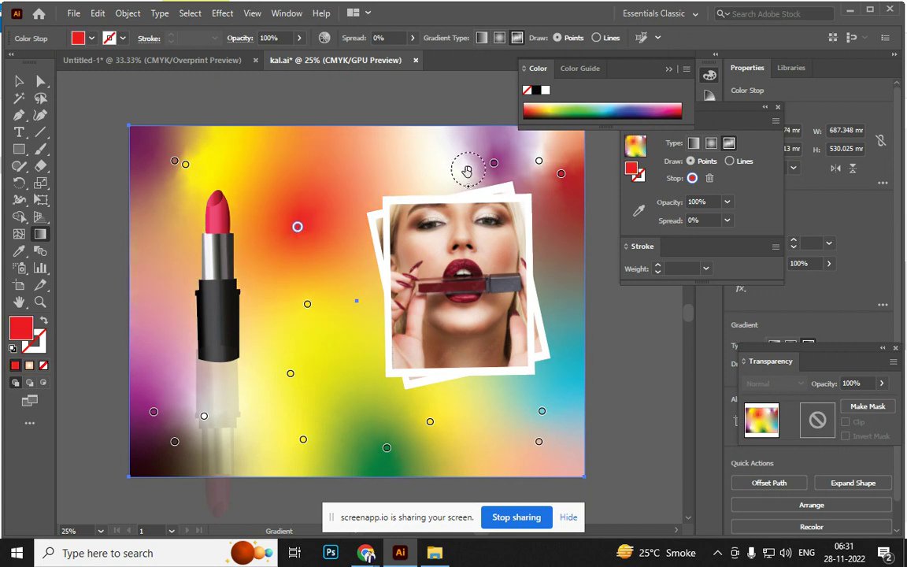
pyautogui.moveTo(466, 171); pyautogui.dragTo(360, 161)
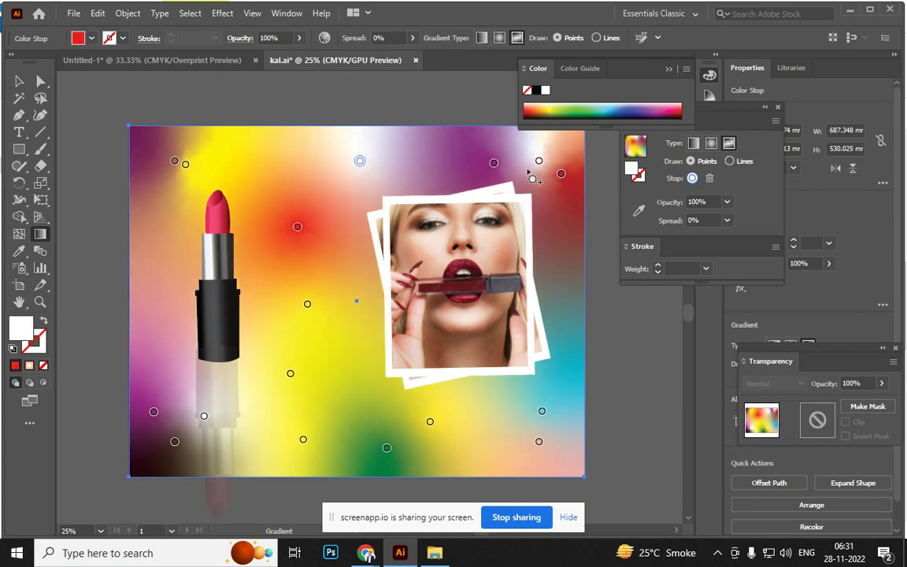
pyautogui.moveTo(494, 163); pyautogui.dragTo(459, 160)
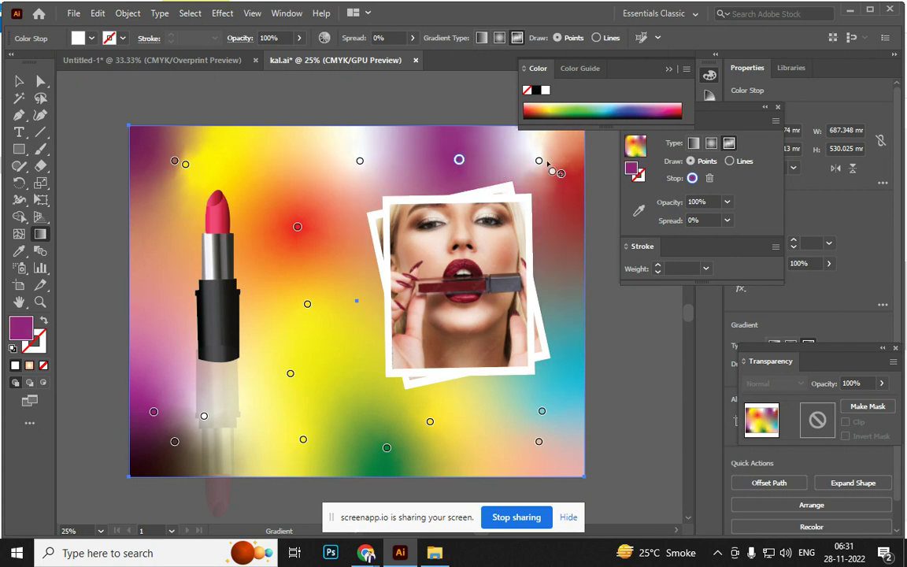
pyautogui.moveTo(539, 160); pyautogui.dragTo(517, 151)
pyautogui.click(517, 160)
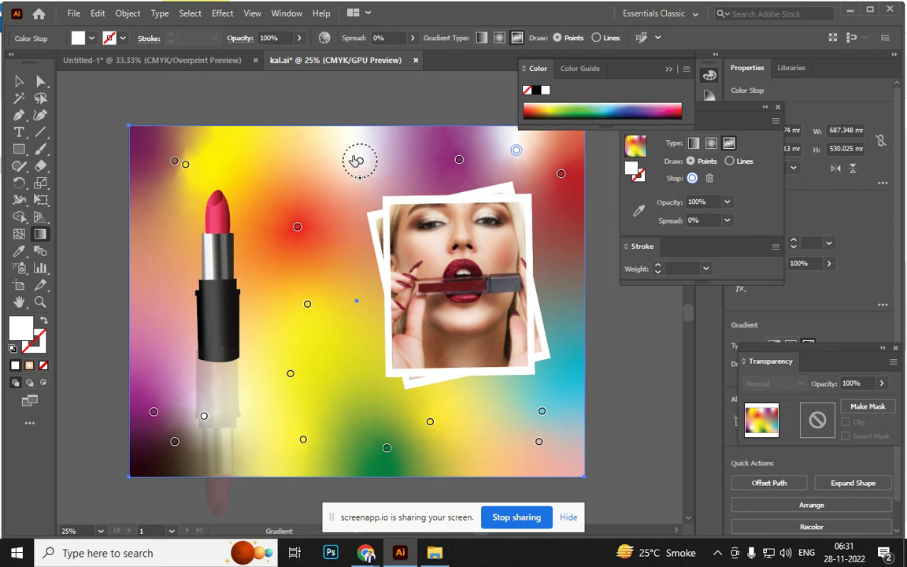
pyautogui.click(437, 266)
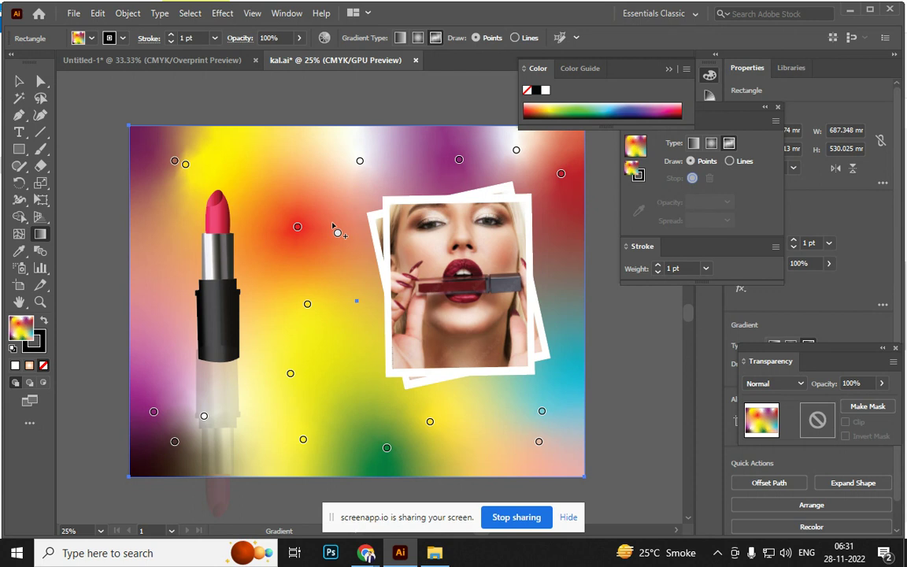
# Delete the yellow freeform point near the centre, discarding a stray white point
pyautogui.click(187, 192)
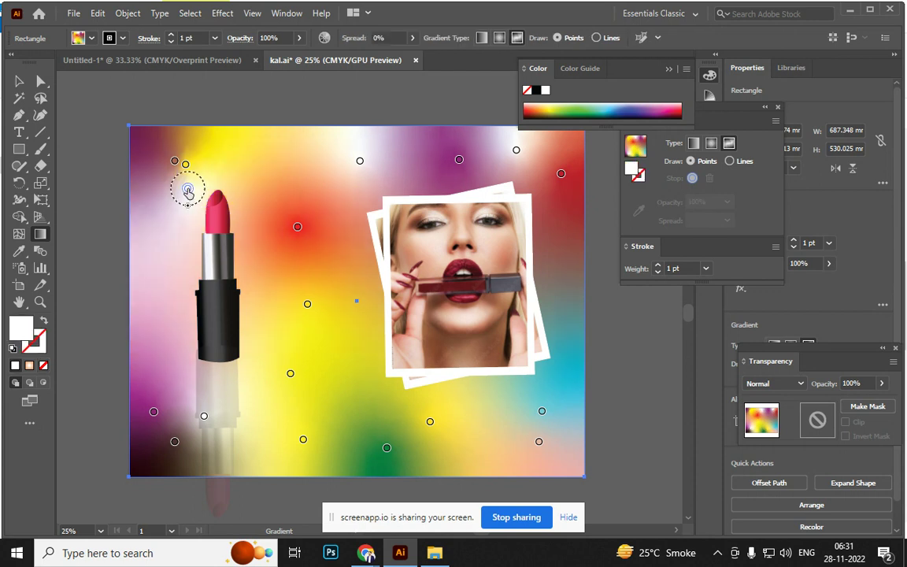
pyautogui.hotkey('ctrl', 'z')
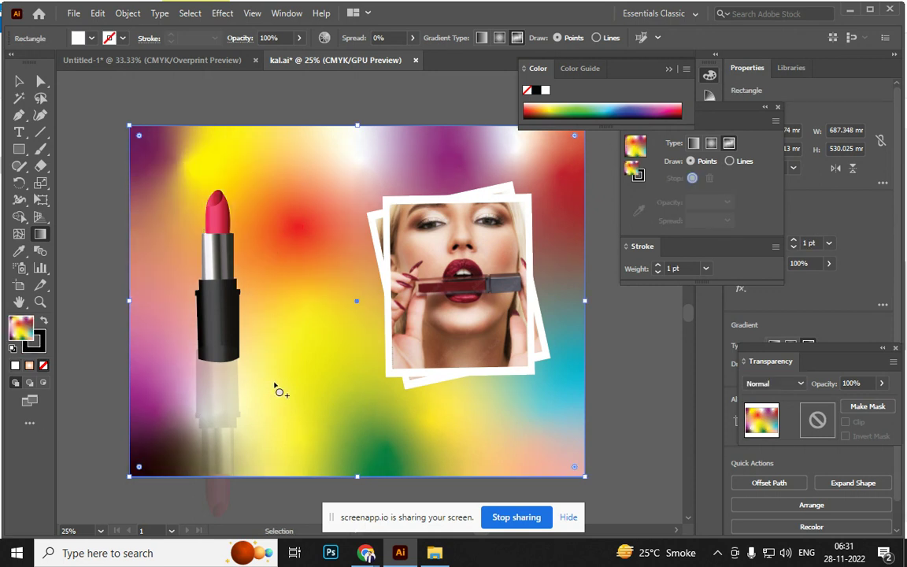
pyautogui.click(284, 364)
pyautogui.click(307, 305)
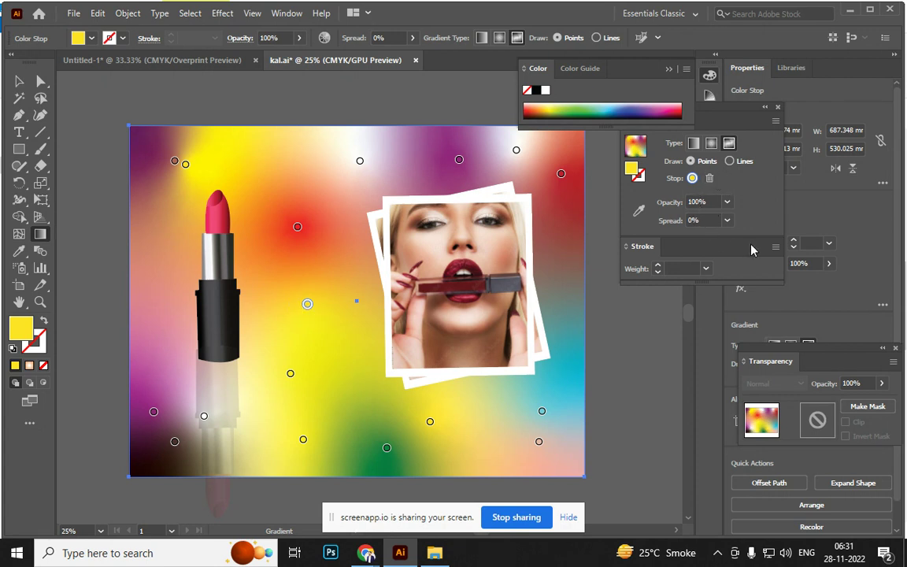
pyautogui.click(768, 195)
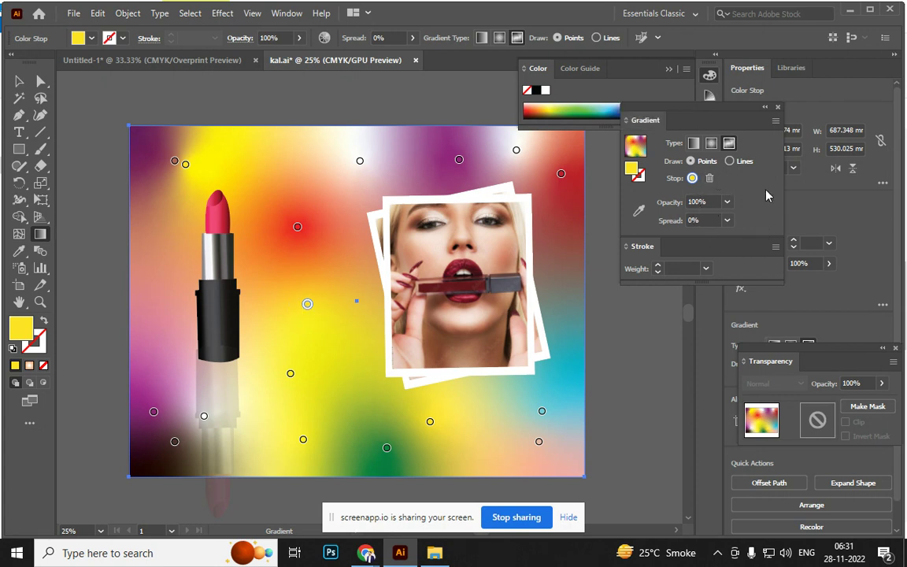
pyautogui.click(710, 180)
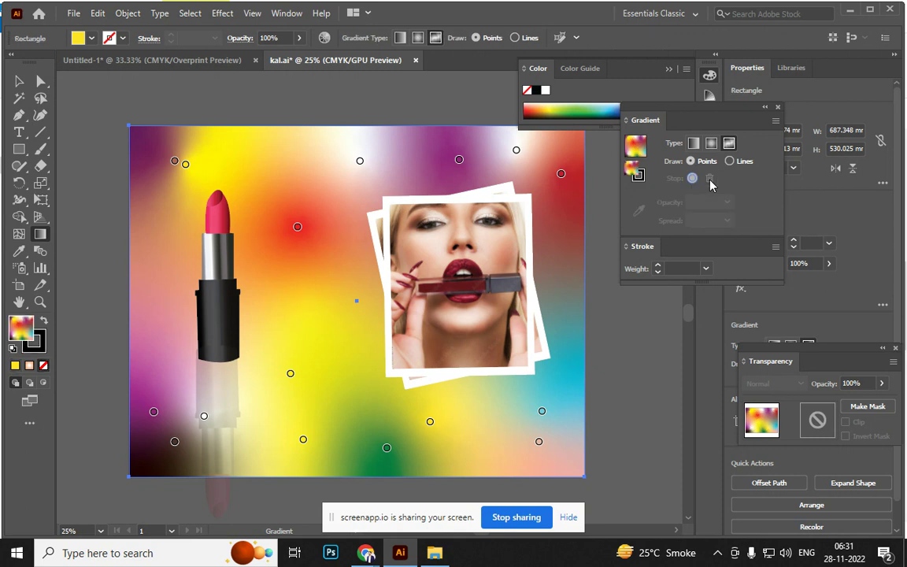
# Delete the red point and switch the freeform gradient's Draw mode to Lines
pyautogui.click(300, 233)
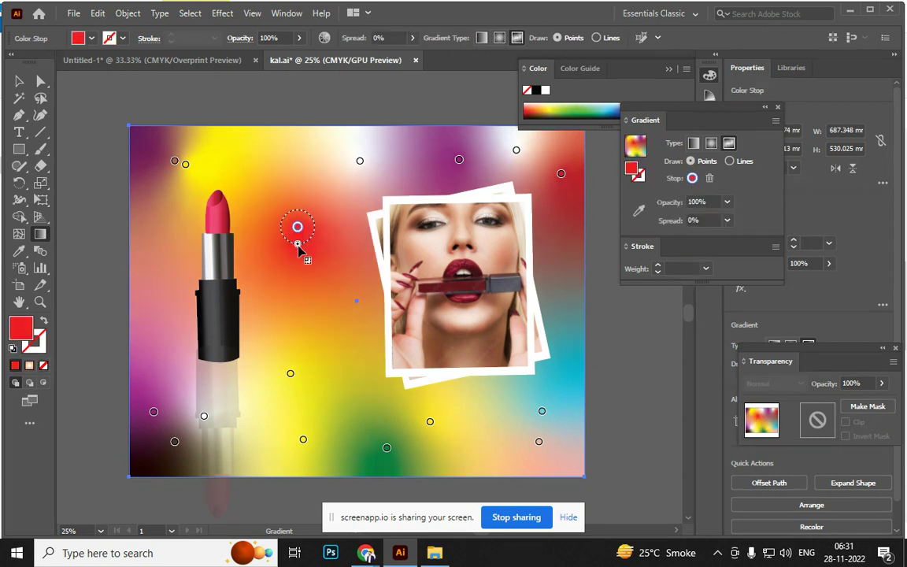
pyautogui.moveTo(297, 242)
pyautogui.mouseDown()
pyautogui.moveTo(308, 323)
pyautogui.moveTo(315, 246)
pyautogui.mouseUp()
pyautogui.hotkey('ctrl', 'z')
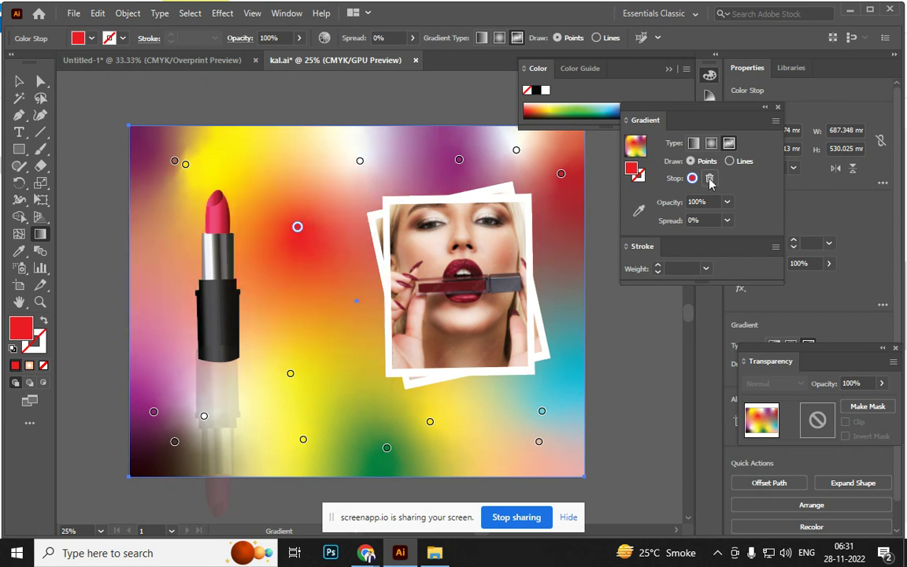
pyautogui.click(709, 179)
pyautogui.click(728, 164)
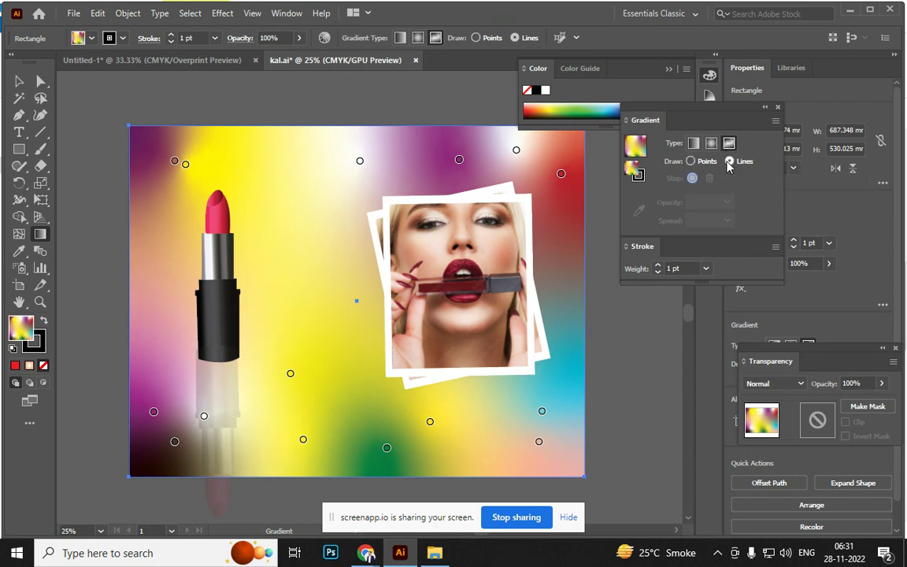
# Draw two closed white gradient lines, one around the lipstick and one near the centre
pyautogui.click(247, 200)
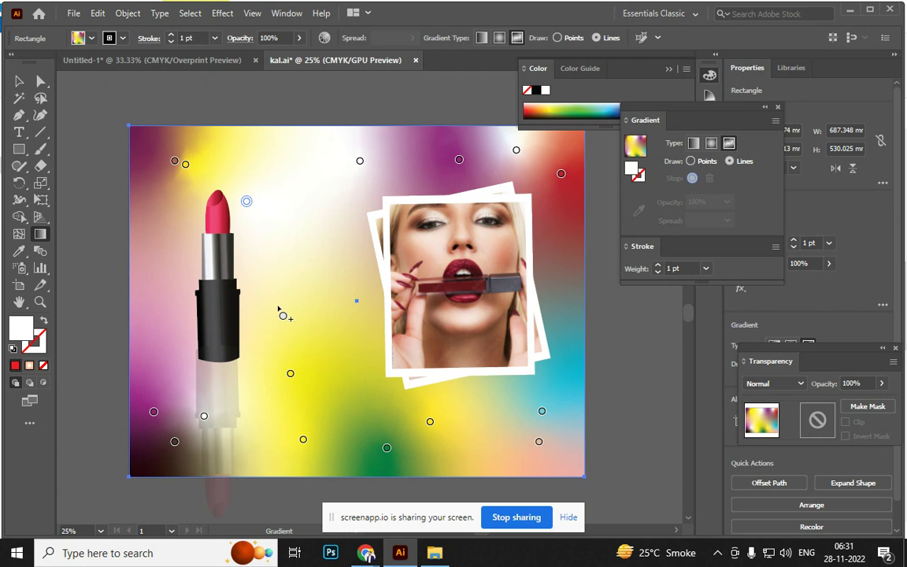
pyautogui.click(261, 432)
pyautogui.click(487, 432)
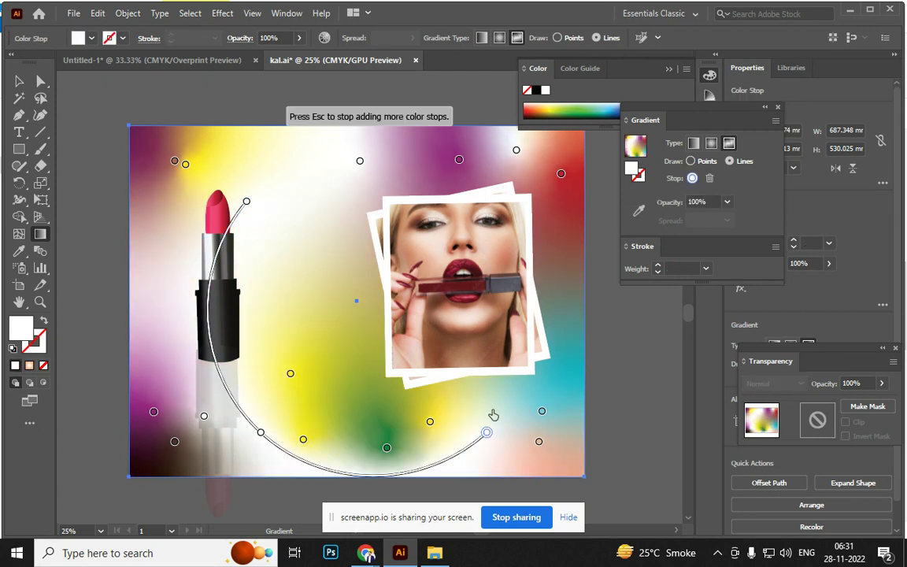
pyautogui.click(514, 167)
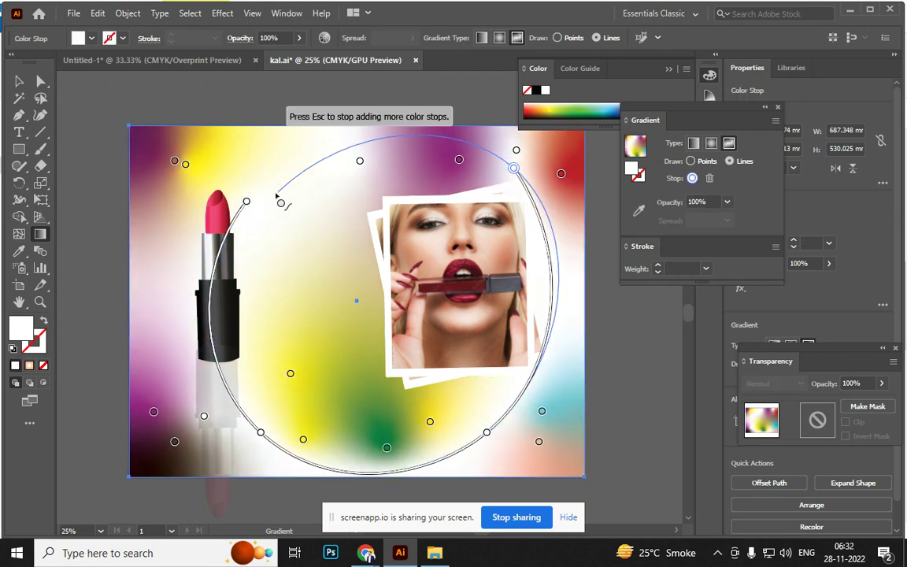
pyautogui.click(247, 201)
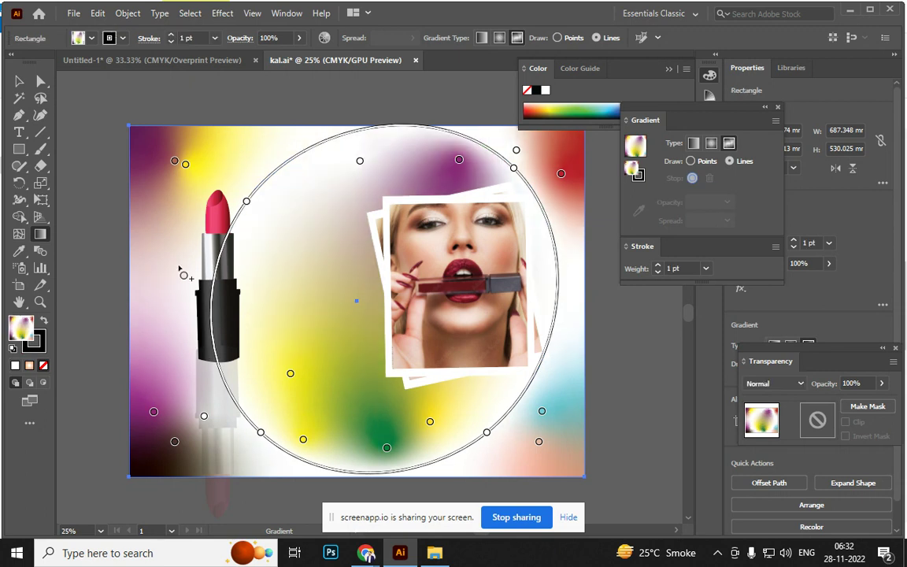
pyautogui.click(295, 288)
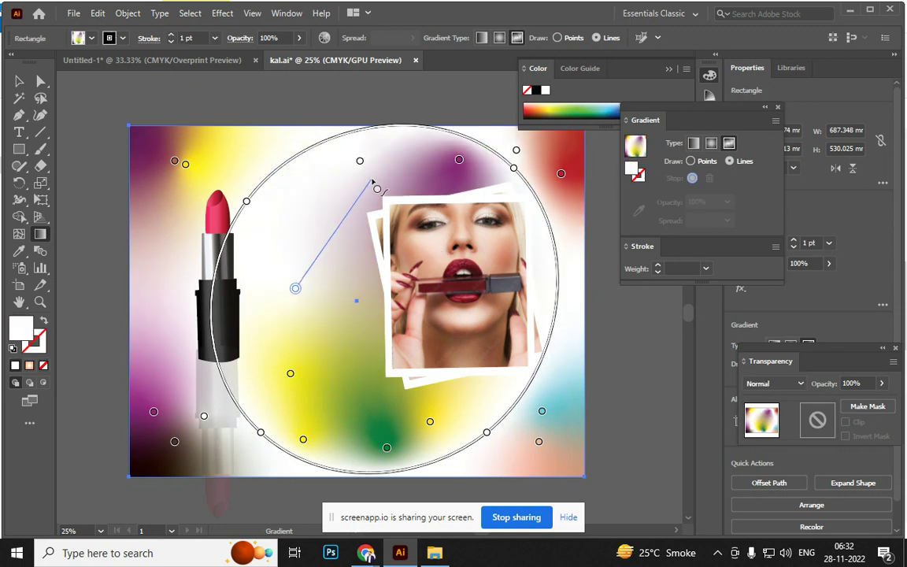
pyautogui.click(370, 176)
pyautogui.click(382, 389)
pyautogui.click(247, 388)
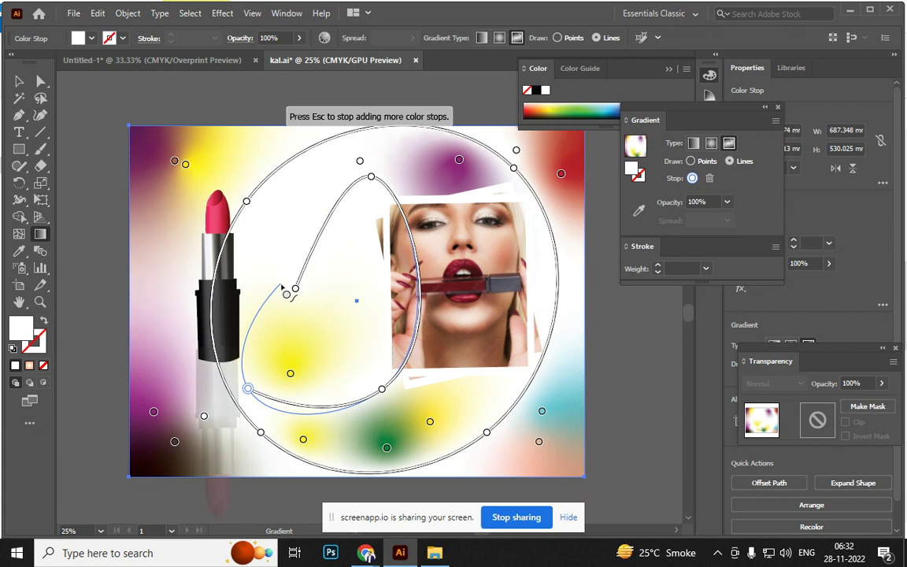
pyautogui.click(295, 288)
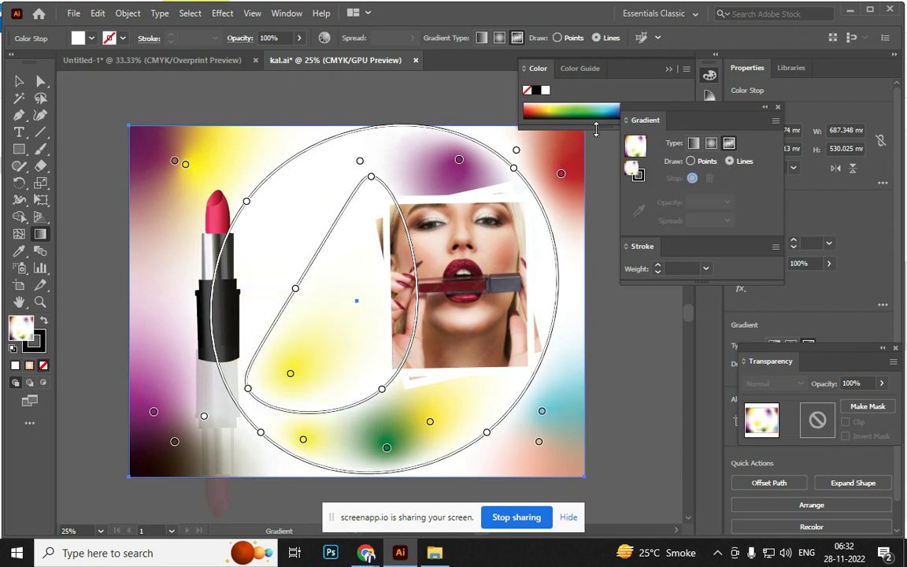
# Try dark green and teal on a gradient point, undoing an accidental light-blue fill
pyautogui.click(611, 105)
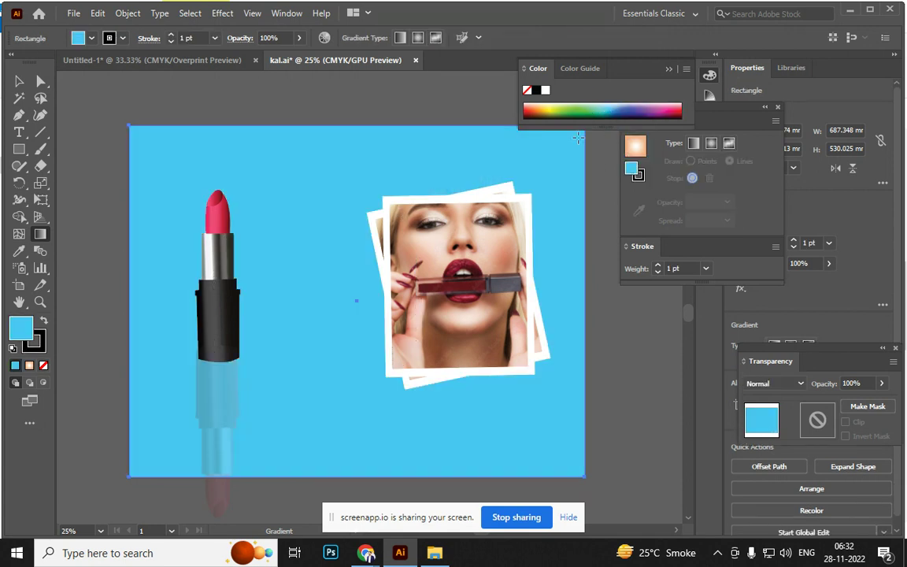
pyautogui.hotkey('ctrl', 'z')
pyautogui.press('g')
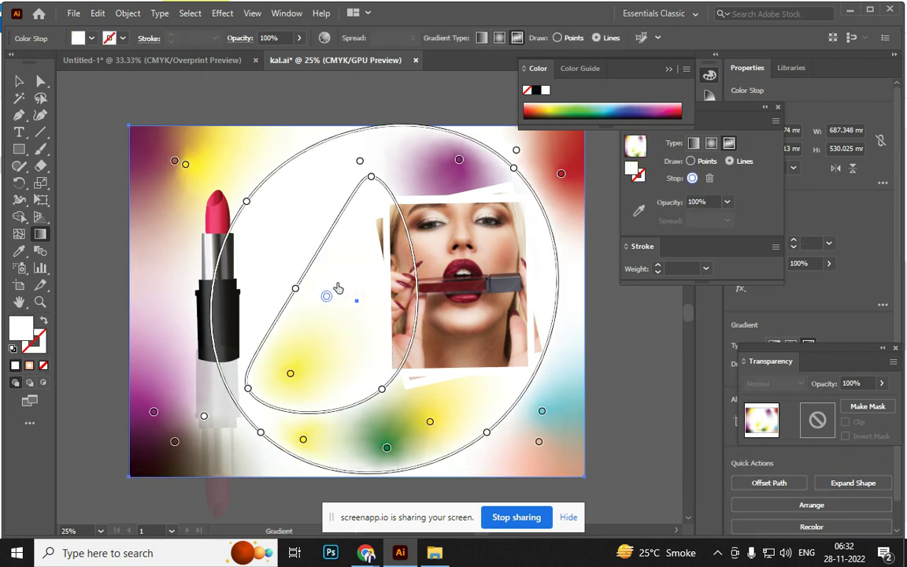
pyautogui.click(597, 109)
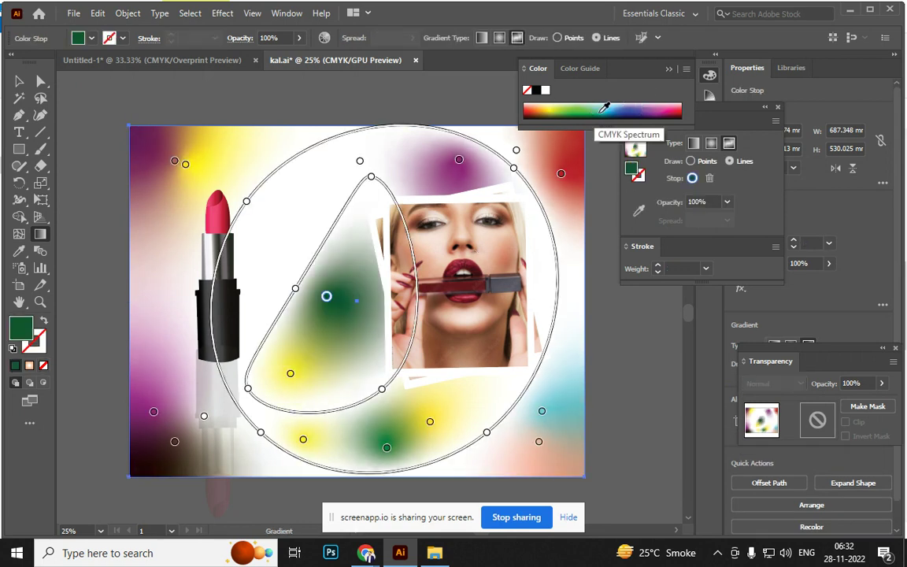
pyautogui.click(610, 108)
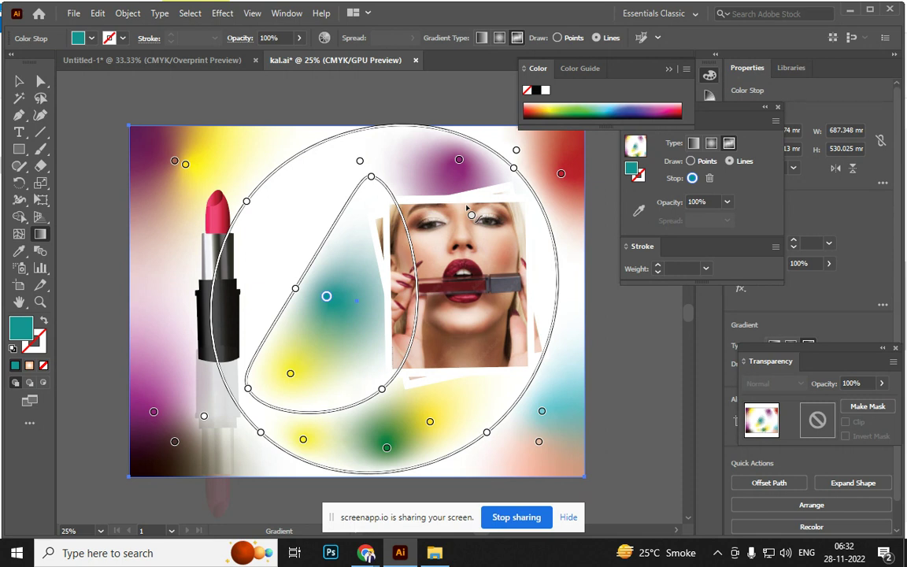
# Exit gradient editing and reselect the background rectangle
pyautogui.press('v')
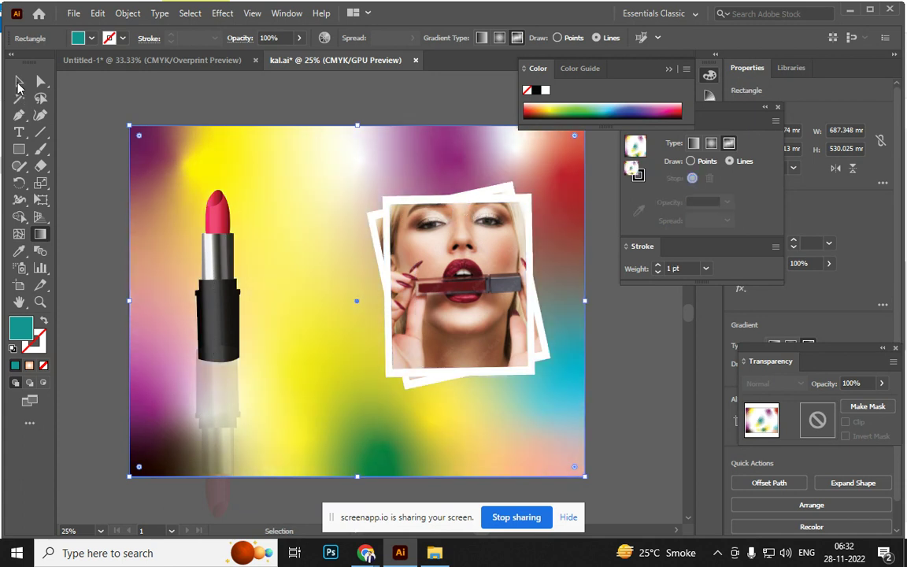
pyautogui.click(19, 81)
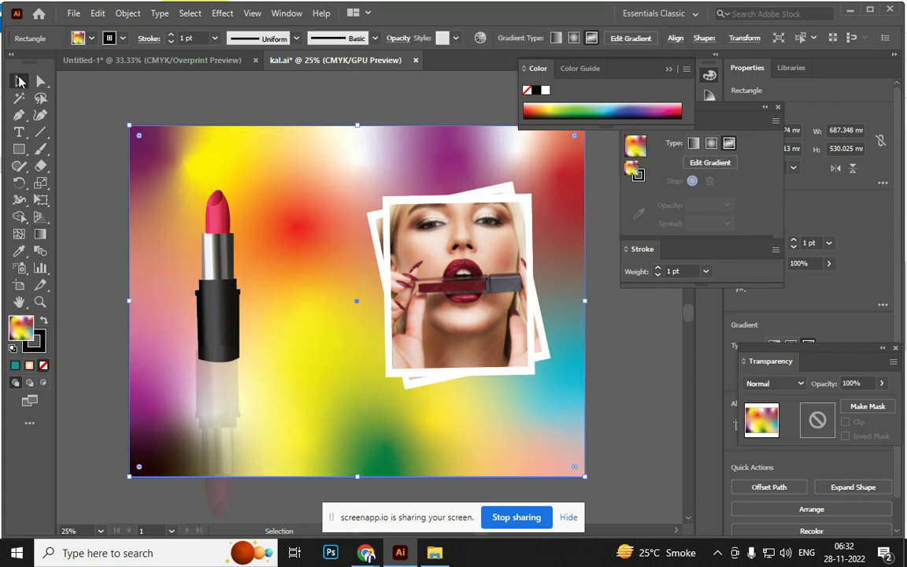
pyautogui.click(96, 73)
pyautogui.click(176, 148)
# Delete the gradient background and move the whole lipstick off the artboard to the right
pyautogui.press('Delete')
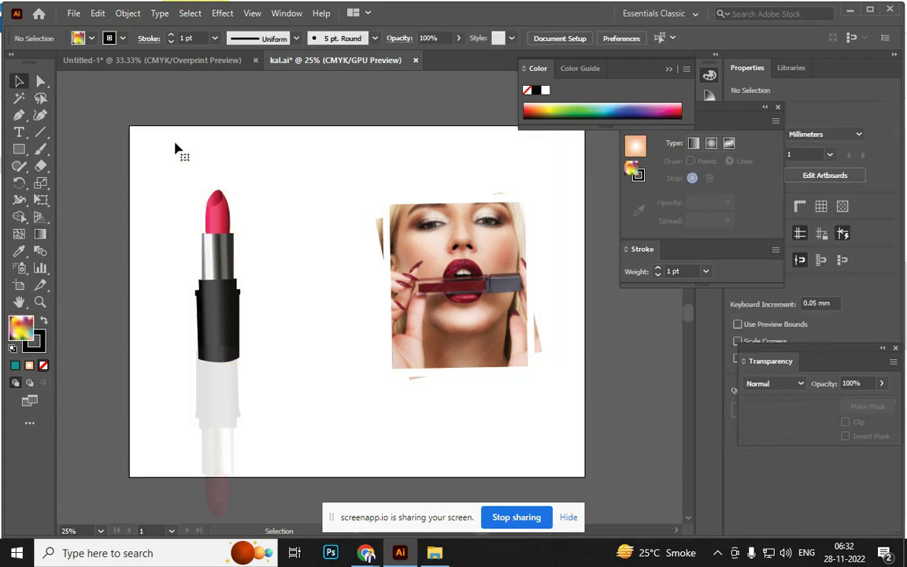
pyautogui.click(223, 324)
pyautogui.moveTo(163, 167)
pyautogui.mouseDown()
pyautogui.moveTo(254, 433)
pyautogui.moveTo(248, 421)
pyautogui.mouseUp()
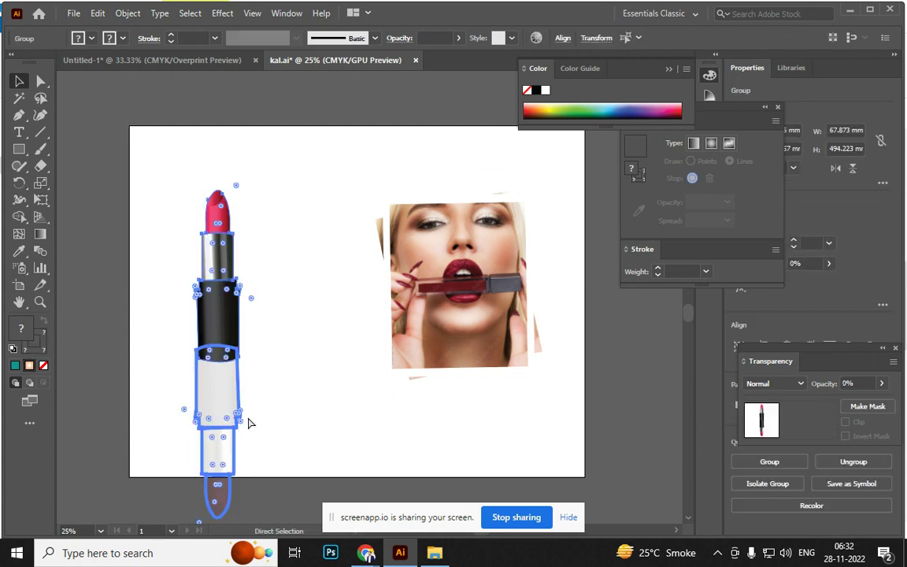
pyautogui.press('v')
pyautogui.moveTo(217, 318); pyautogui.dragTo(666, 405)
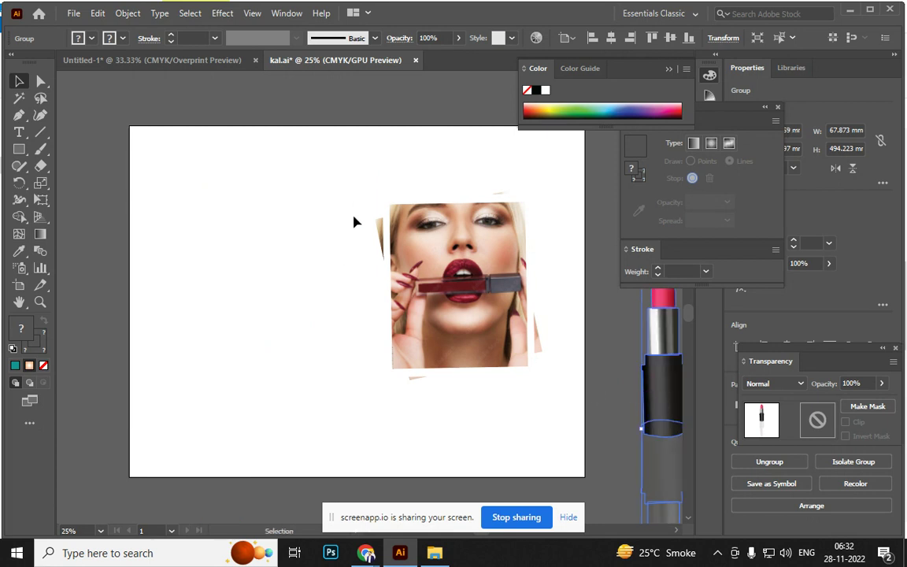
# Move the framed photo group left to near the artboard's centre
pyautogui.moveTo(453, 272); pyautogui.dragTo(553, 423)
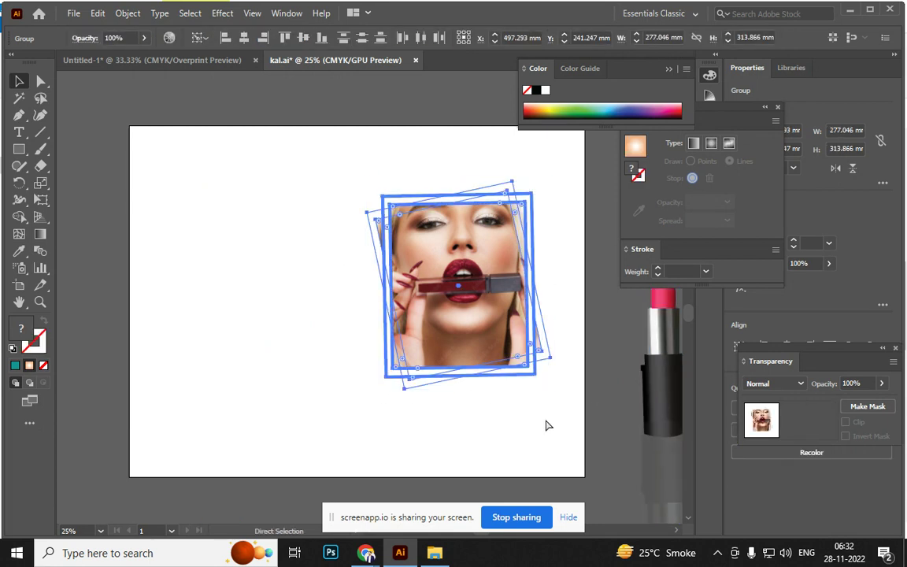
pyautogui.moveTo(505, 346); pyautogui.dragTo(475, 363)
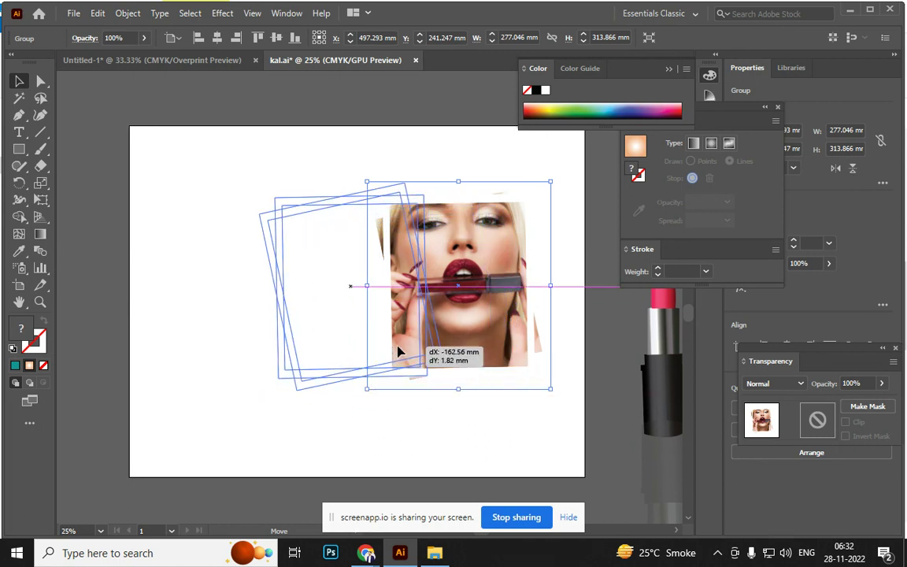
pyautogui.moveTo(475, 363); pyautogui.dragTo(399, 360)
# Draw a rectangle covering the artboard's lower half
pyautogui.click(19, 149)
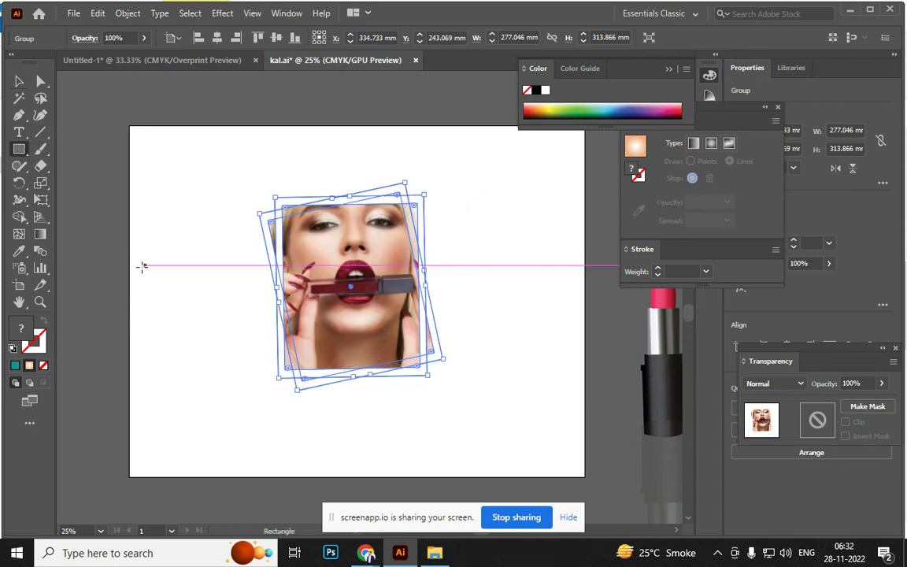
pyautogui.moveTo(130, 286); pyautogui.dragTo(593, 478)
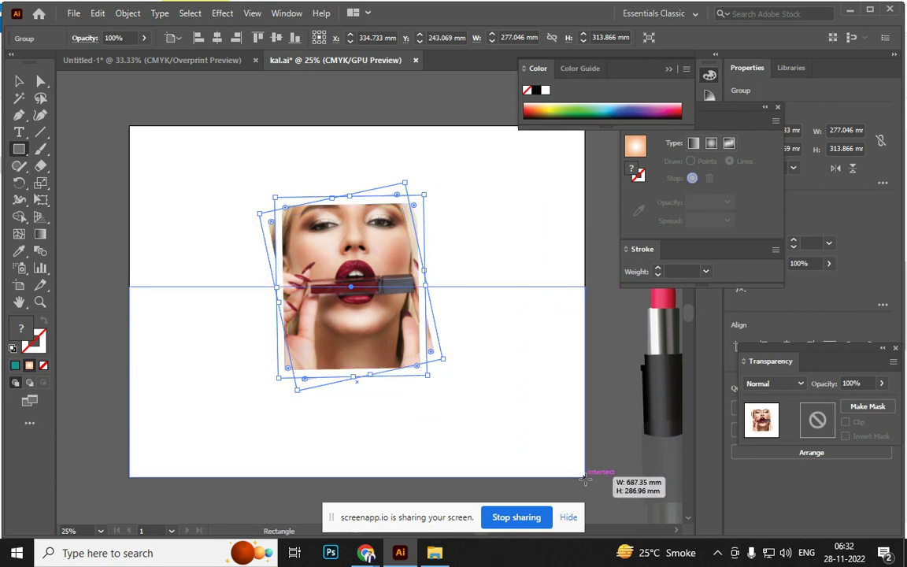
pyautogui.moveTo(582, 478); pyautogui.dragTo(587, 480)
# Fill the lower rectangle with the lips' dark red via eyedropper and send it behind the photo
pyautogui.press('i')
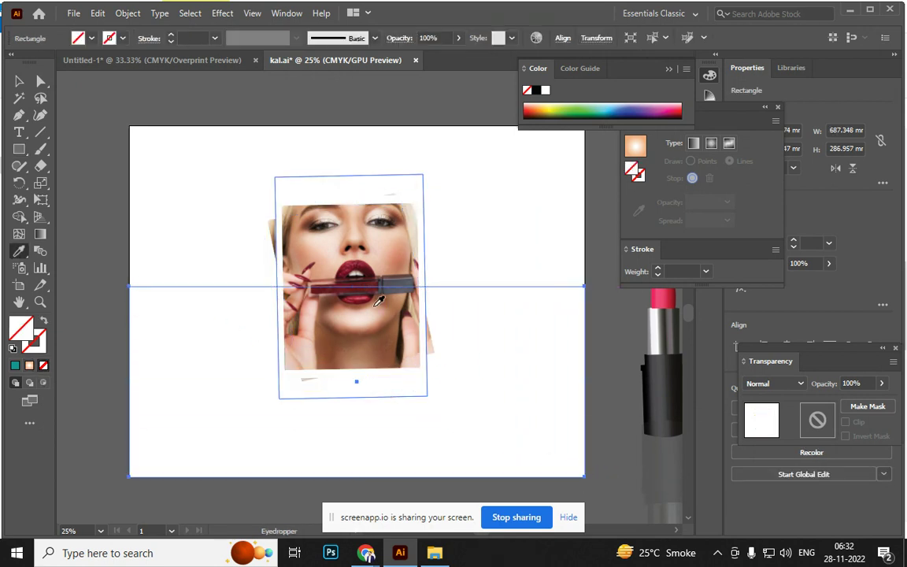
pyautogui.click(371, 270)
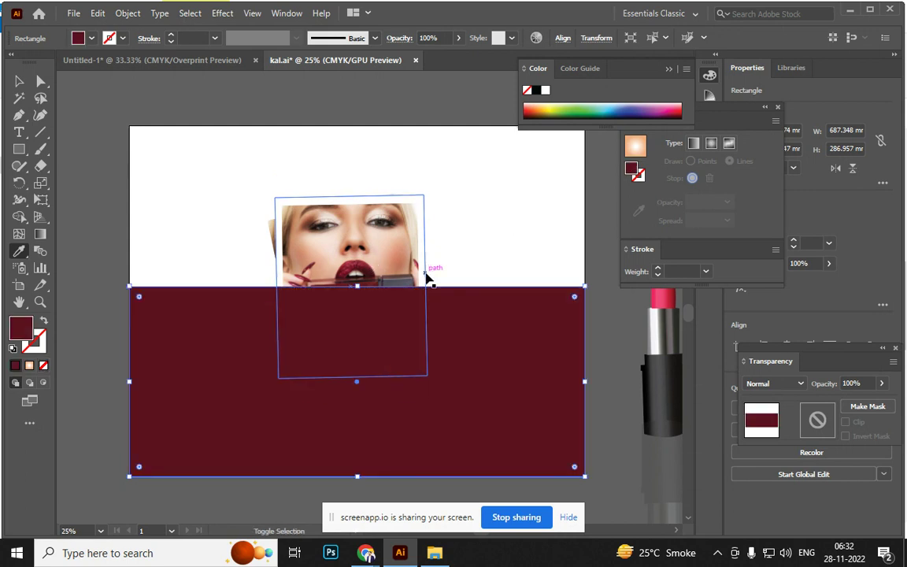
pyautogui.hotkey('ctrl', 'shift', '[')
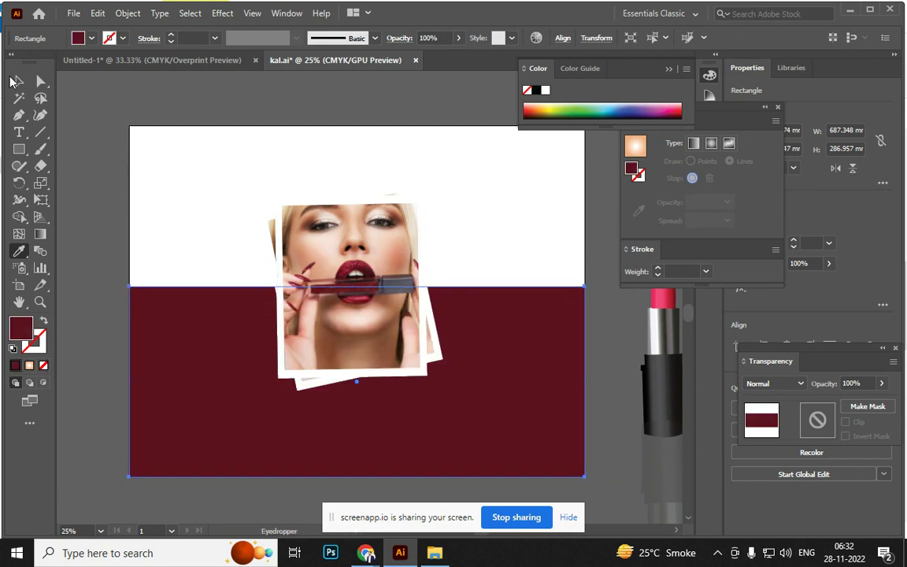
pyautogui.click(19, 81)
pyautogui.click(583, 287)
# Bring the lipstick onto the artboard's right side, then enlarge the photo frames and shift them left
pyautogui.moveTo(666, 421)
pyautogui.mouseDown()
pyautogui.moveTo(509, 298)
pyautogui.moveTo(507, 318)
pyautogui.moveTo(488, 309)
pyautogui.moveTo(495, 361)
pyautogui.moveTo(486, 333)
pyautogui.moveTo(414, 328)
pyautogui.moveTo(433, 319)
pyautogui.moveTo(455, 325)
pyautogui.mouseUp()
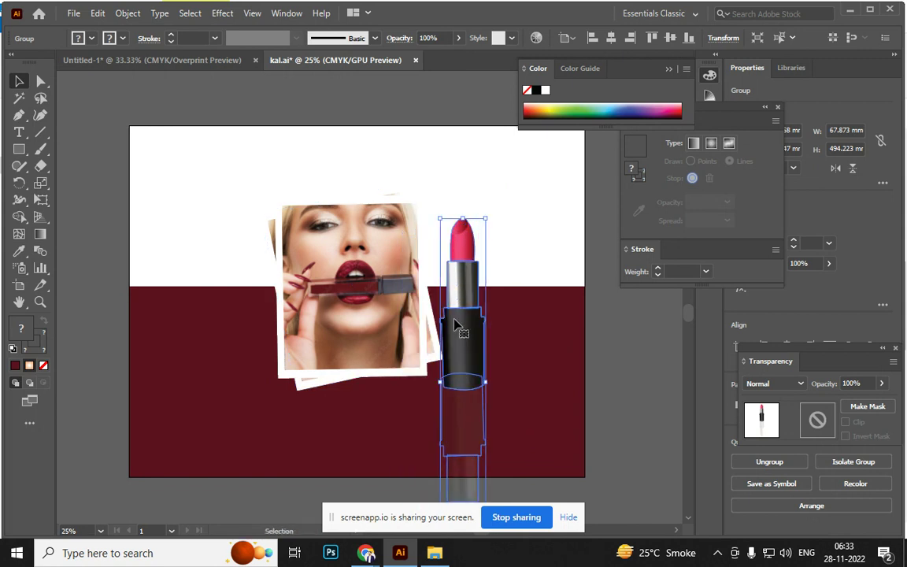
pyautogui.click(599, 394)
pyautogui.click(370, 350)
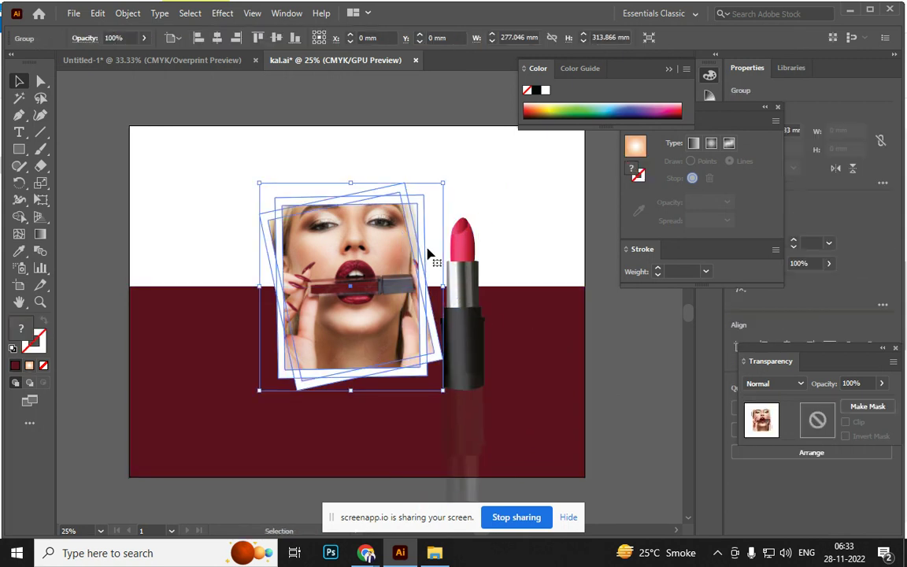
pyautogui.moveTo(446, 184); pyautogui.dragTo(492, 157)
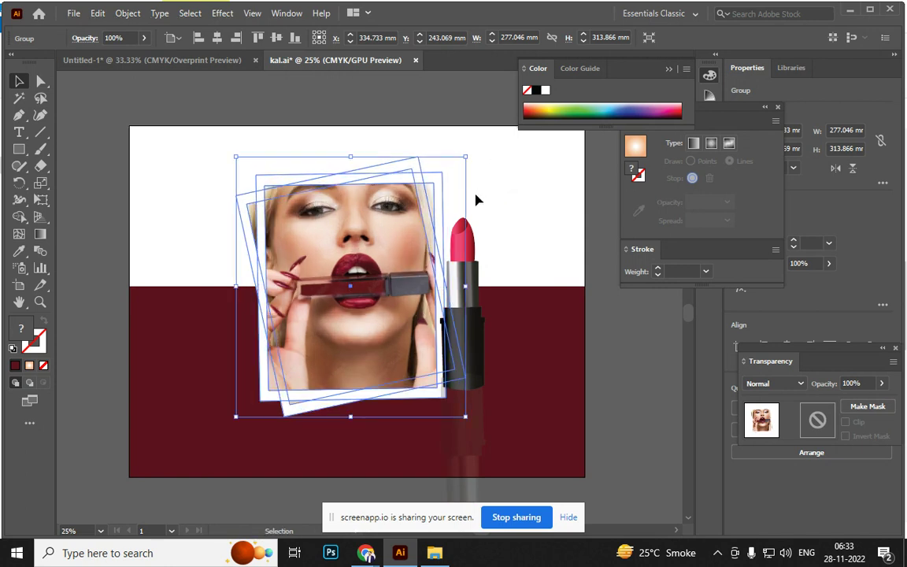
pyautogui.moveTo(387, 243); pyautogui.dragTo(319, 245)
# Nudge the lipstick closer beside the photo and select the maroon rectangle
pyautogui.moveTo(466, 329); pyautogui.dragTo(449, 311)
pyautogui.click(595, 364)
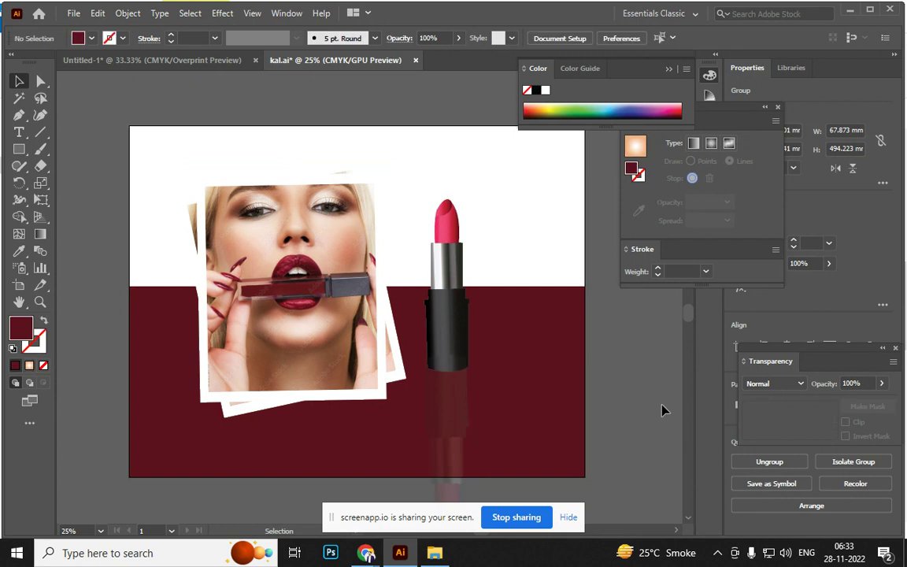
pyautogui.click(560, 404)
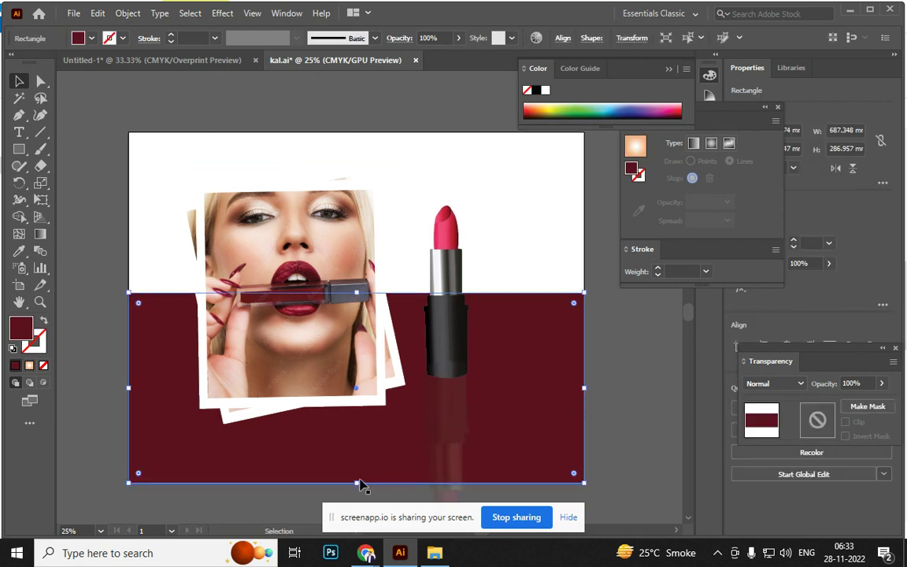
# Stretch a rectangle over the artboard's top half and fill it bright red from the spectrum
pyautogui.moveTo(357, 486); pyautogui.dragTo(362, 139)
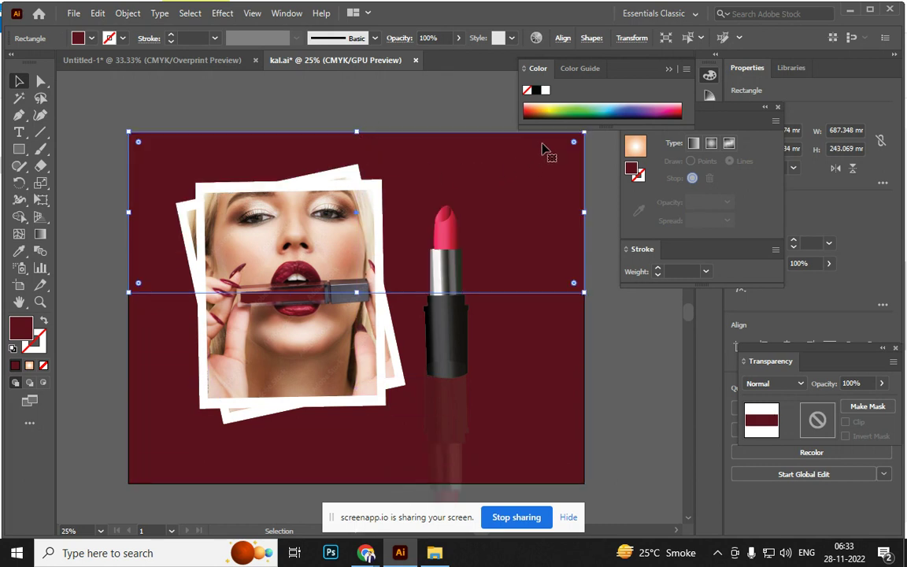
pyautogui.click(609, 103)
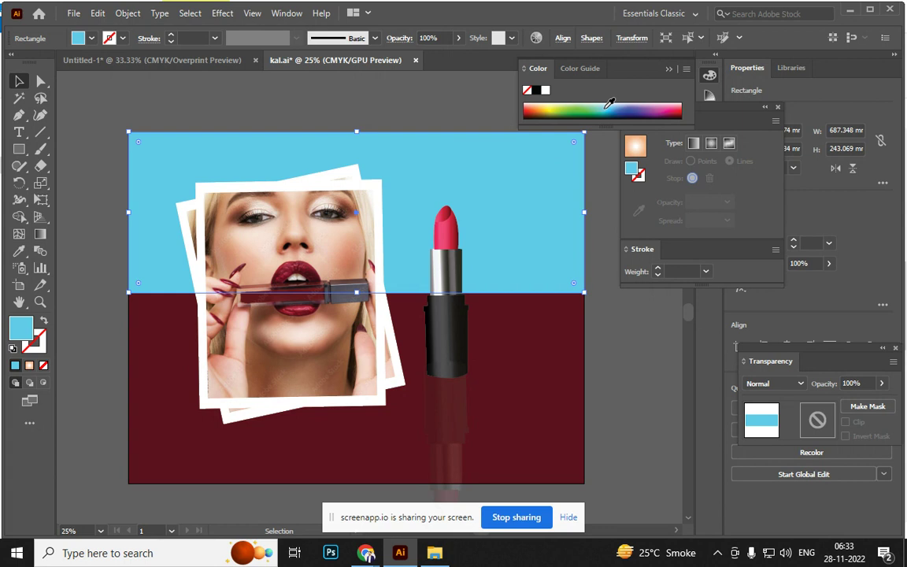
pyautogui.moveTo(597, 105); pyautogui.dragTo(530, 106)
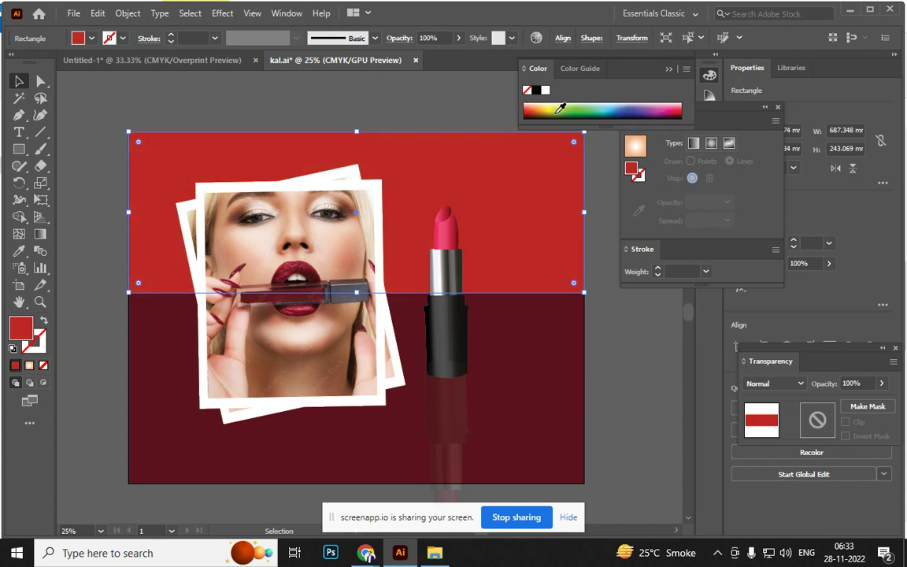
pyautogui.click(659, 367)
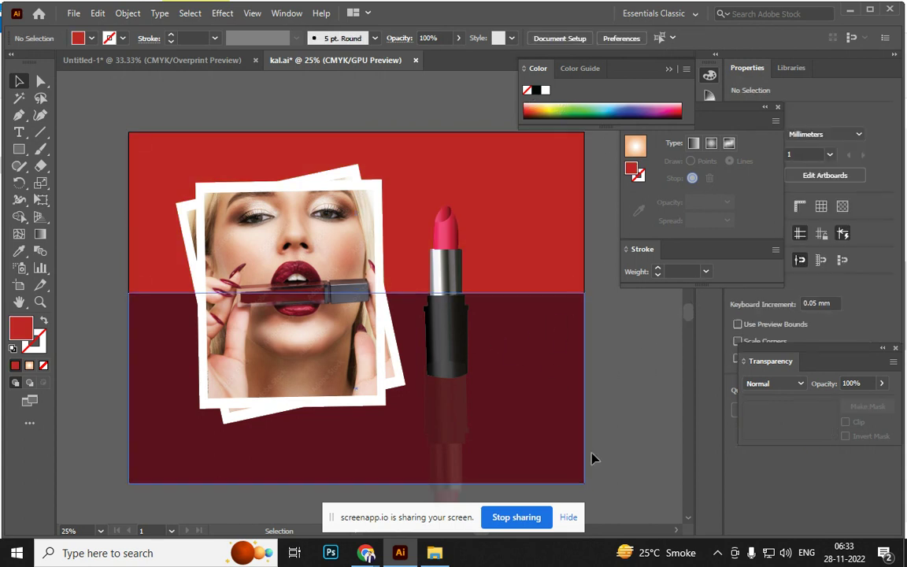
# Shift the lipstick slightly right and down beside the photo
pyautogui.click(500, 267)
pyautogui.click(501, 358)
pyautogui.moveTo(460, 334); pyautogui.dragTo(487, 350)
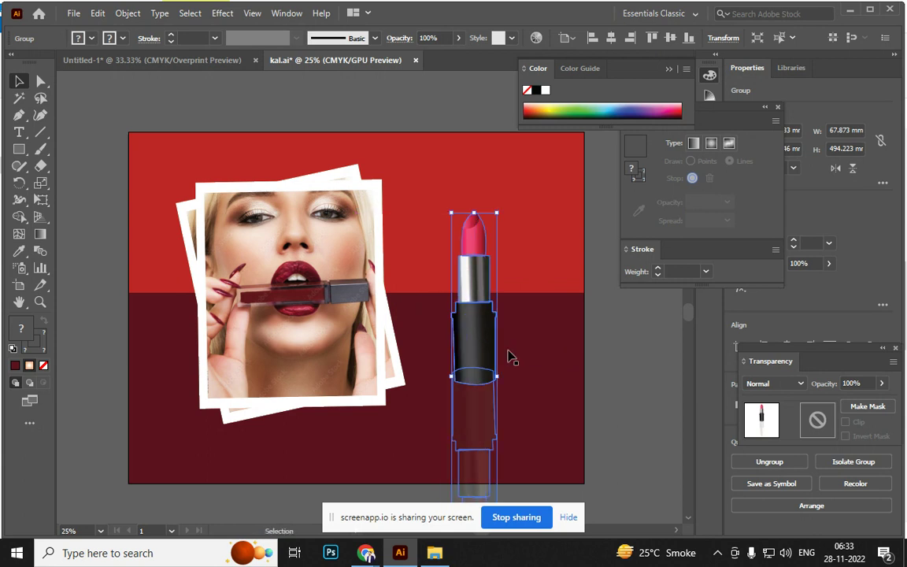
pyautogui.click(620, 390)
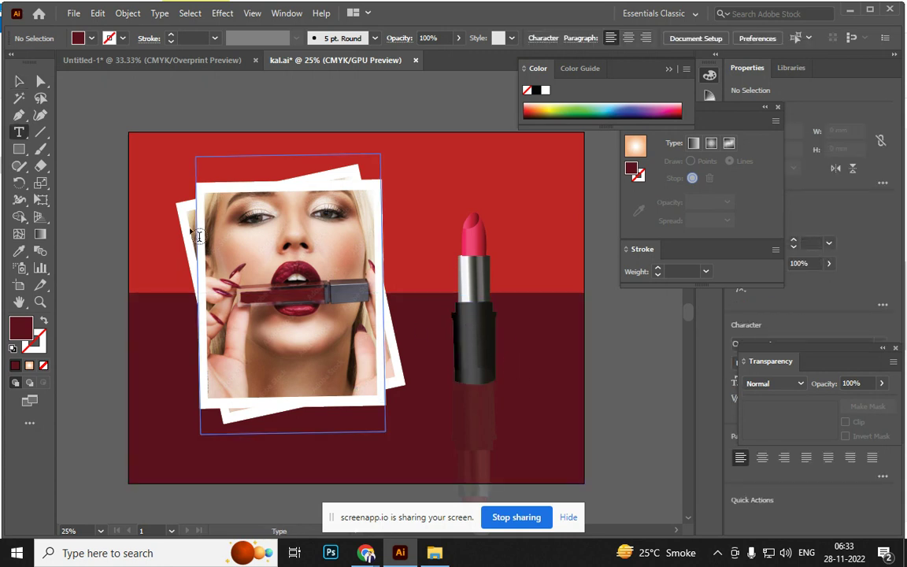
# Raise the lipstick group and shrink it from the top to about 65.377 × 476.047 mm
pyautogui.click(20, 98)
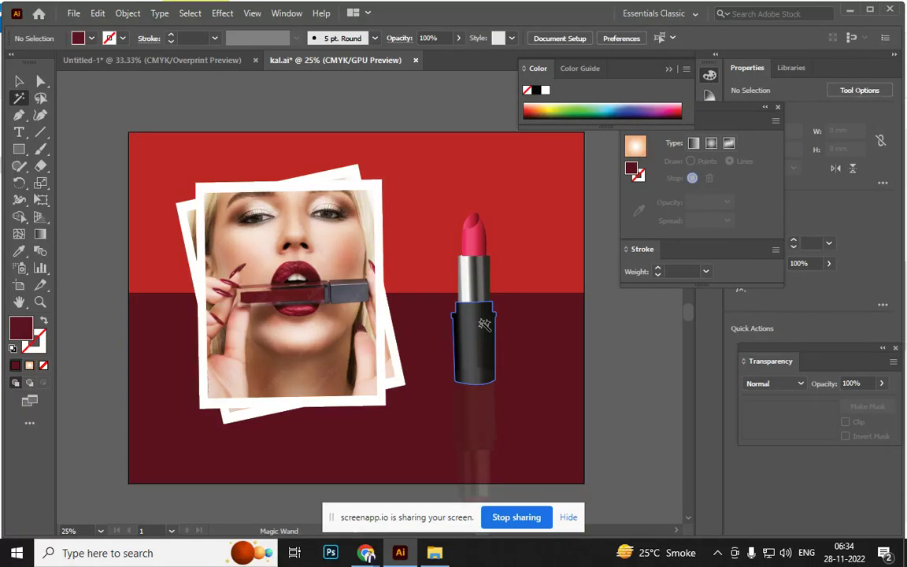
pyautogui.click(19, 81)
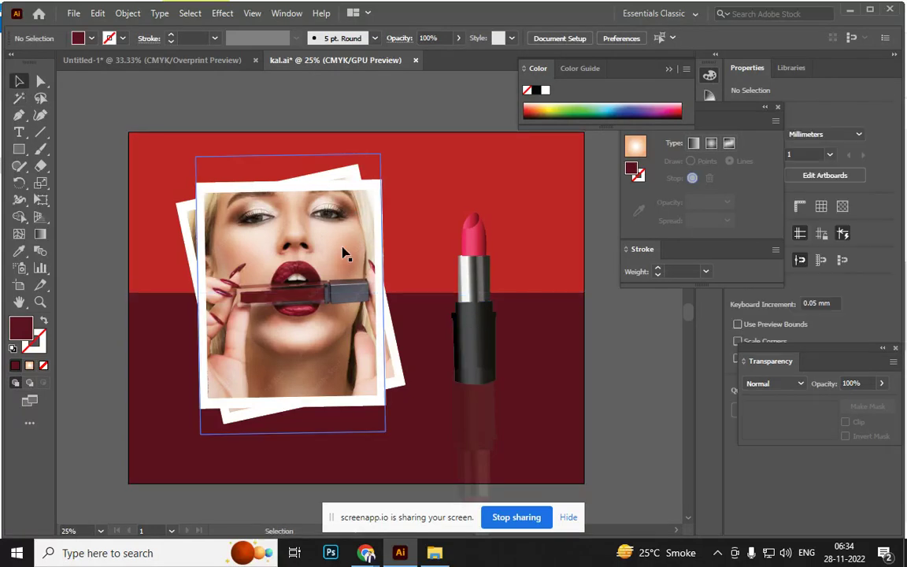
pyautogui.click(470, 338)
pyautogui.moveTo(470, 338)
pyautogui.mouseDown()
pyautogui.moveTo(471, 270)
pyautogui.moveTo(471, 281)
pyautogui.mouseUp()
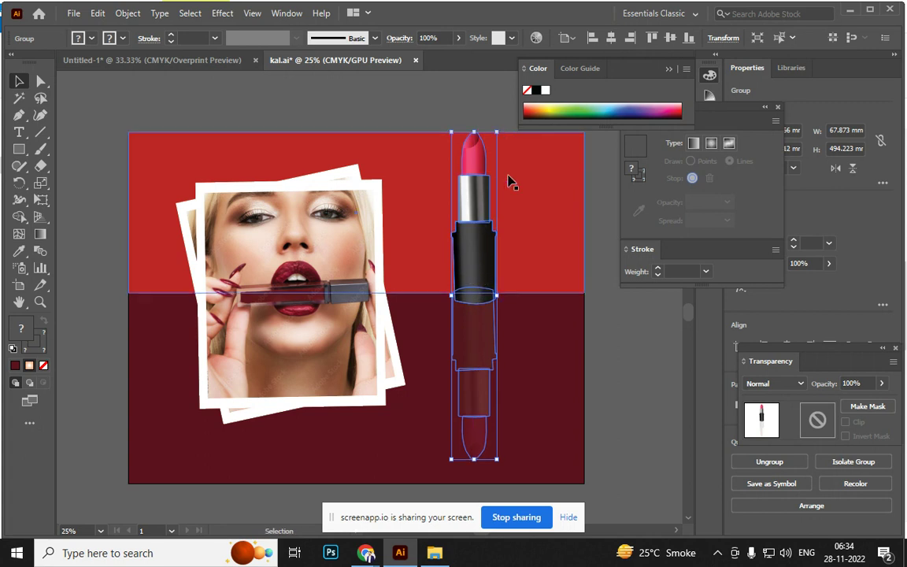
pyautogui.moveTo(473, 132); pyautogui.dragTo(477, 142)
pyautogui.moveTo(462, 247); pyautogui.dragTo(464, 245)
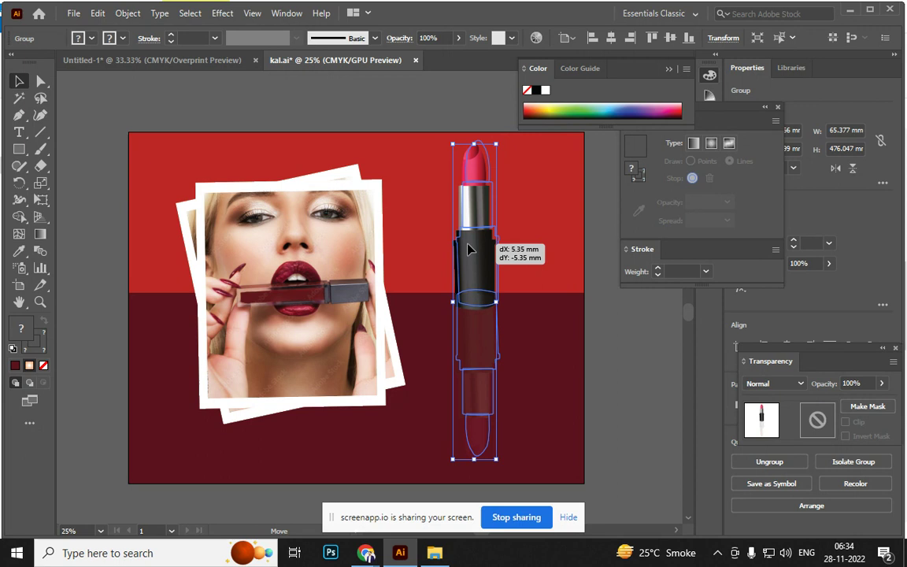
pyautogui.click(660, 368)
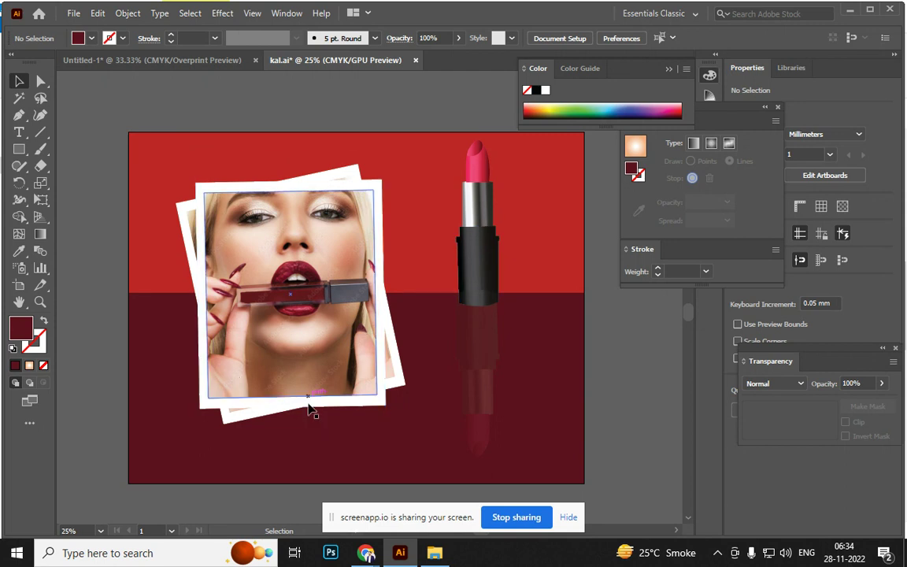
# Select the photo frames, try resizing the front frame, then undo that change
pyautogui.click(309, 401)
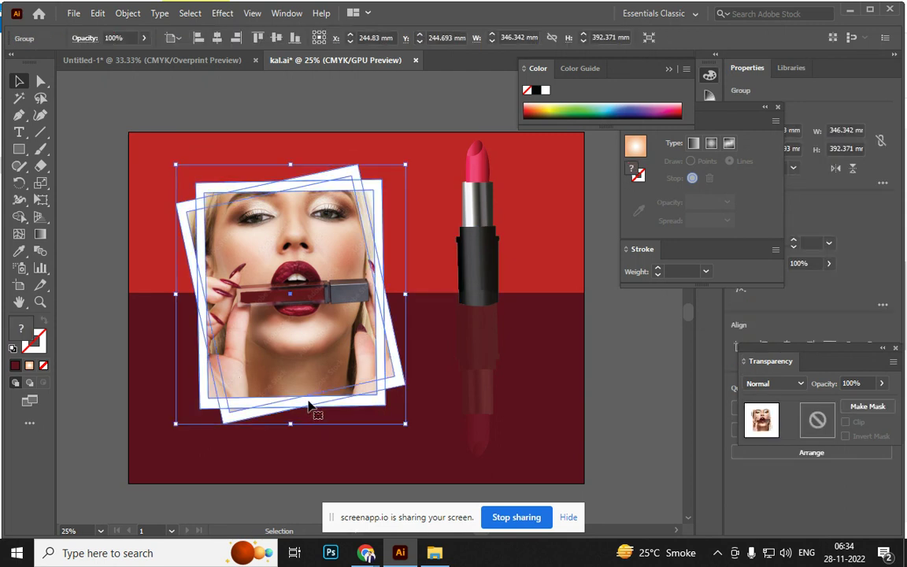
pyautogui.click(91, 277)
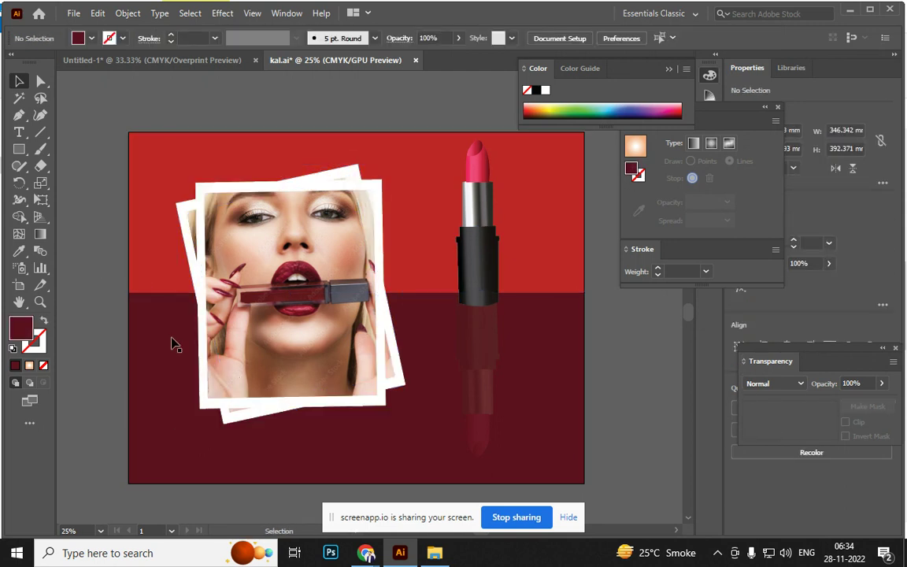
pyautogui.click(223, 403)
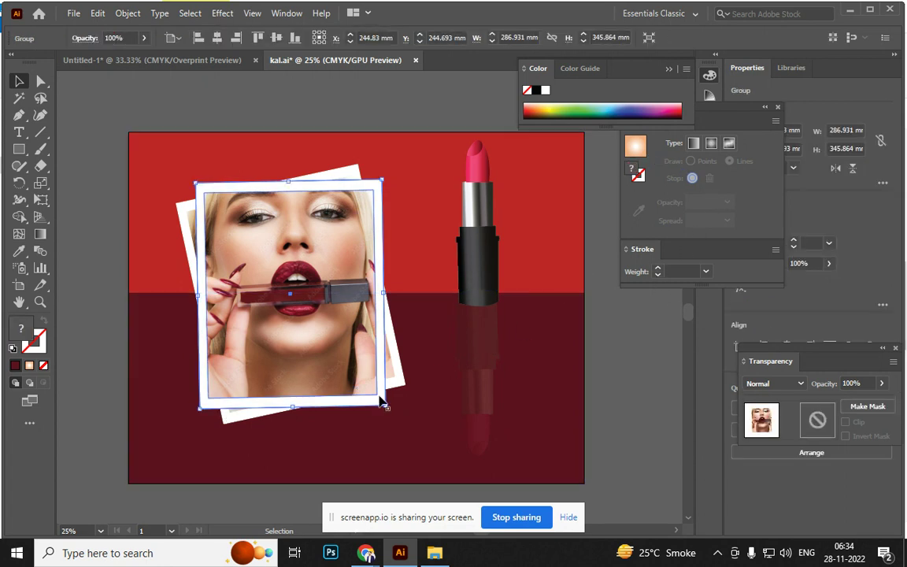
pyautogui.moveTo(370, 396); pyautogui.dragTo(409, 420)
pyautogui.hotkey('ctrl', 'z')
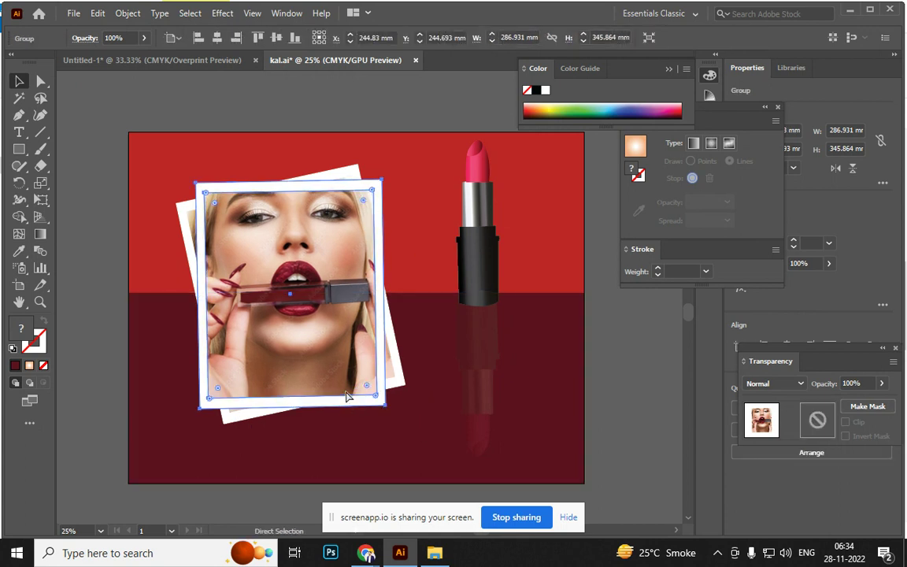
# Rotate the back photo frames further counter-clockwise so they fan out behind the photo
pyautogui.click(88, 313)
pyautogui.moveTo(224, 268); pyautogui.dragTo(162, 247)
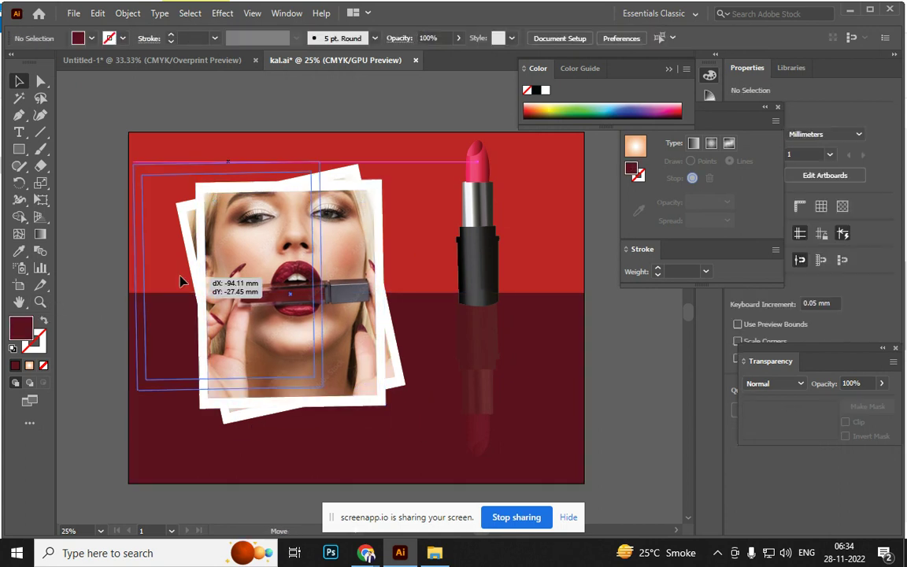
pyautogui.hotkey('ctrl', 'z')
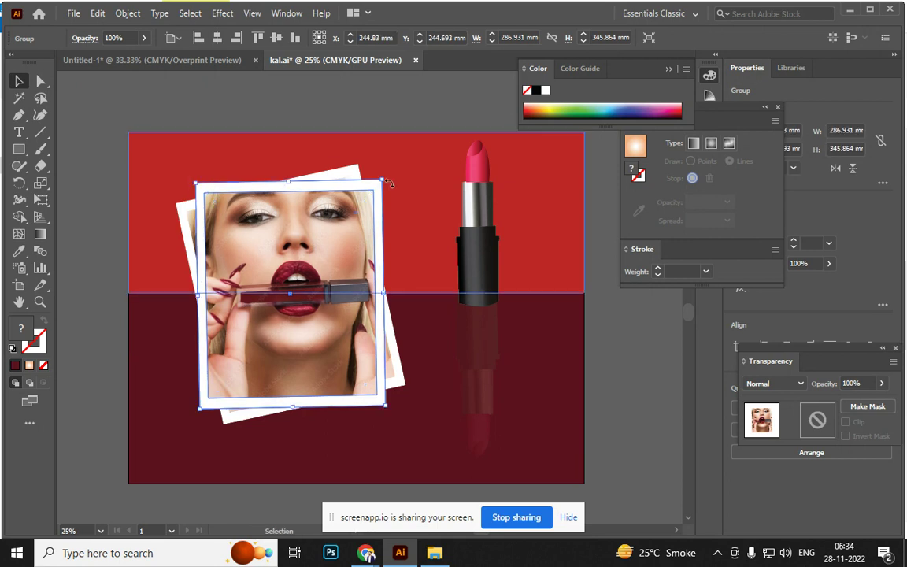
pyautogui.moveTo(387, 183); pyautogui.dragTo(331, 197)
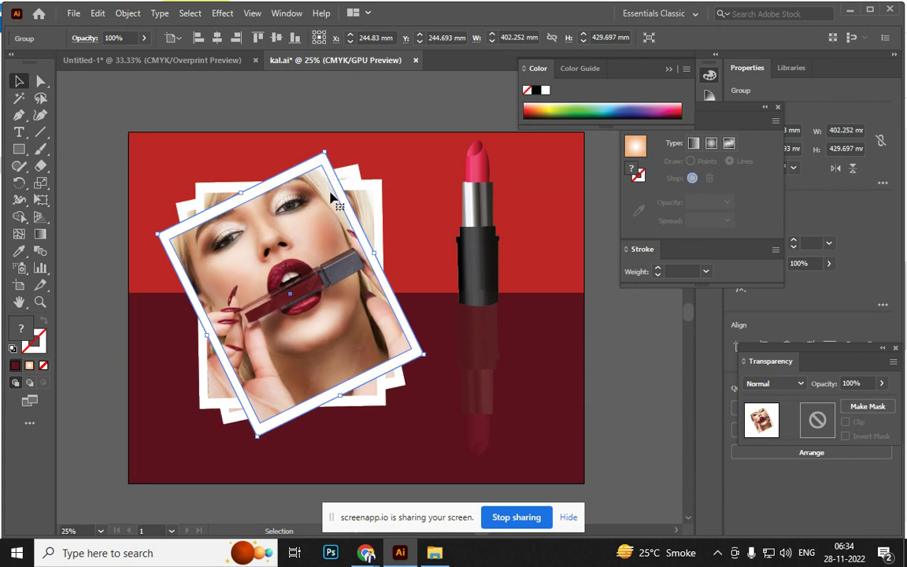
pyautogui.hotkey('ctrl', 'z')
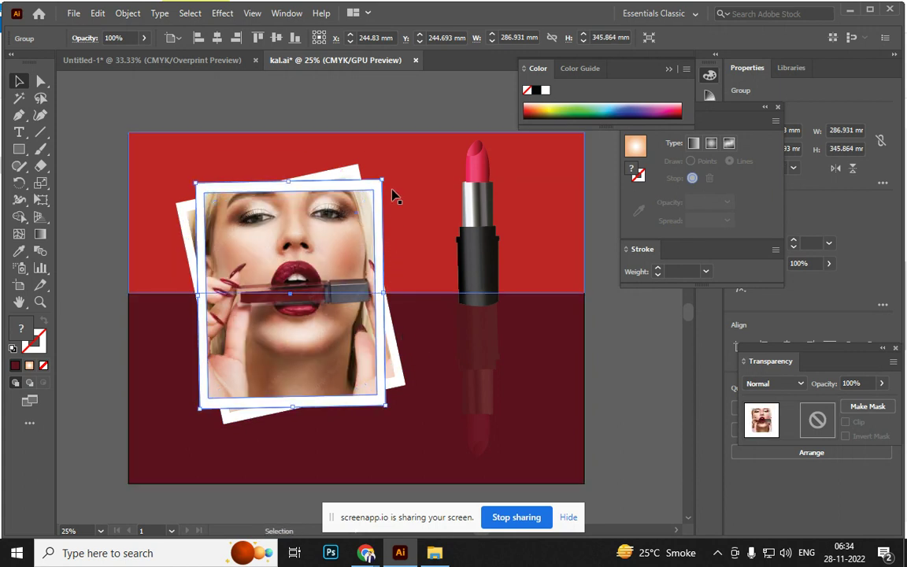
pyautogui.moveTo(389, 174); pyautogui.dragTo(332, 170)
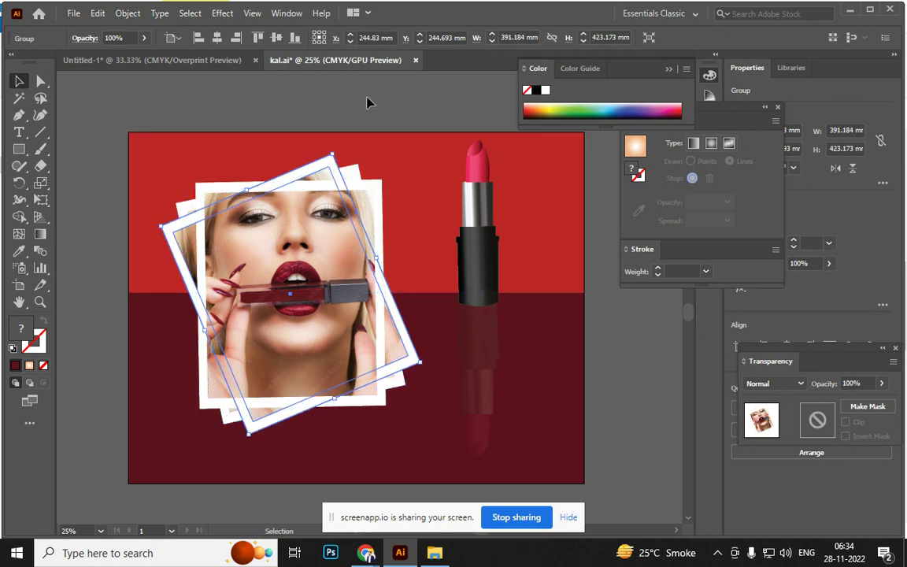
pyautogui.click(368, 102)
# Enlarge the upright front photo frame slightly from its centre
pyautogui.click(327, 318)
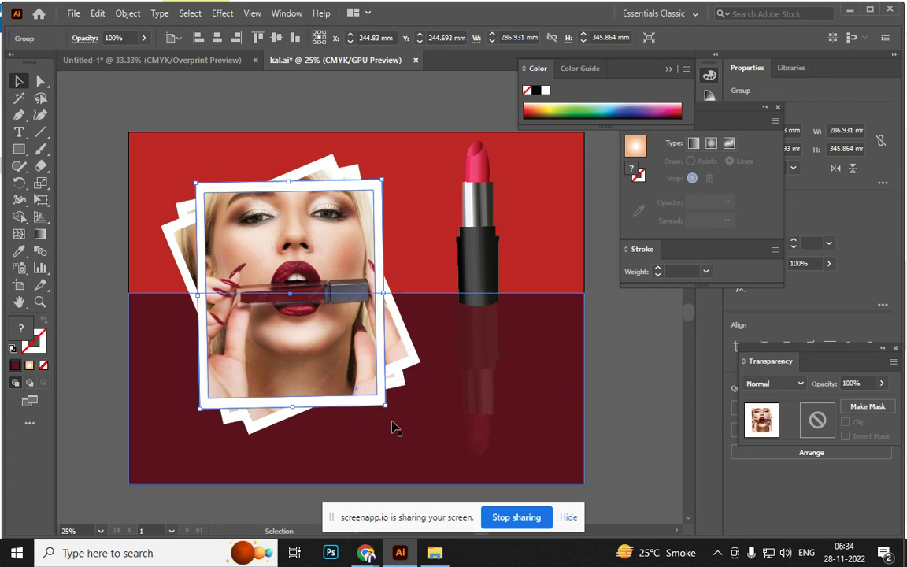
pyautogui.moveTo(386, 408); pyautogui.dragTo(393, 416)
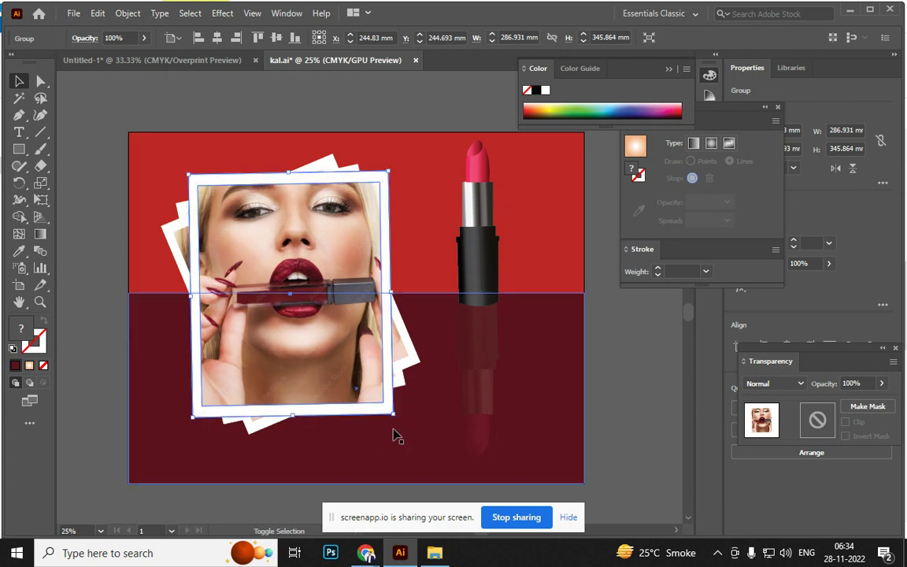
pyautogui.click(370, 125)
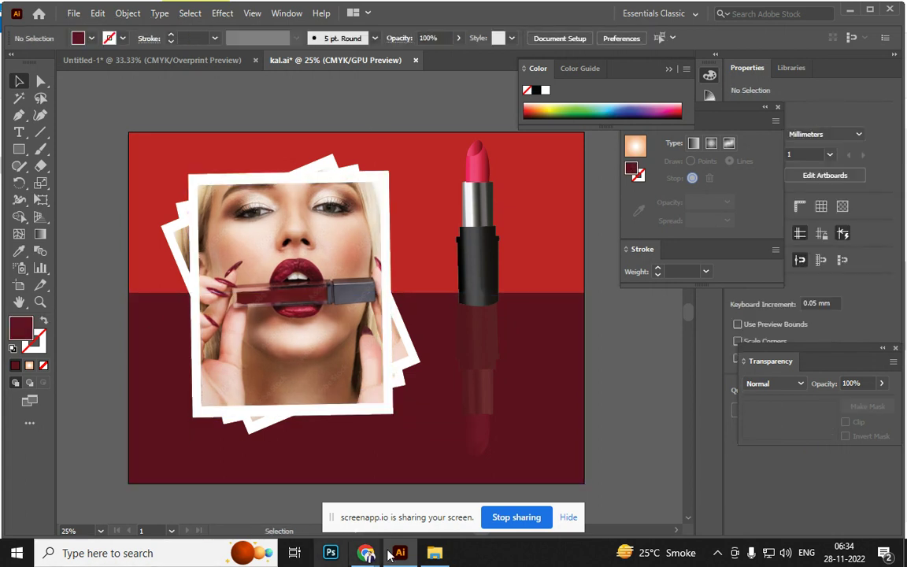
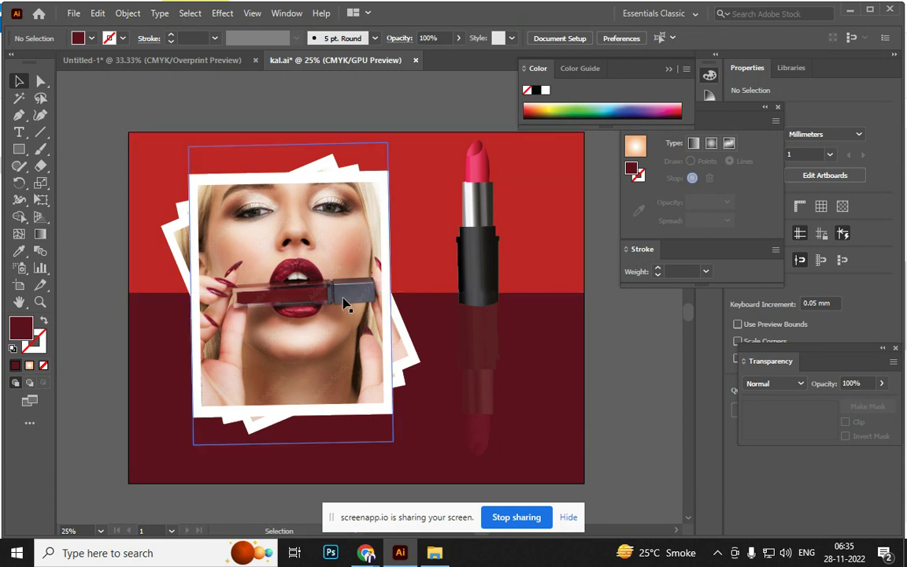
# Undo a trial move of the photo frame, nudge the lipstick group down, then switch to File Explorer
pyautogui.click(303, 287)
pyautogui.moveTo(338, 294); pyautogui.dragTo(460, 337)
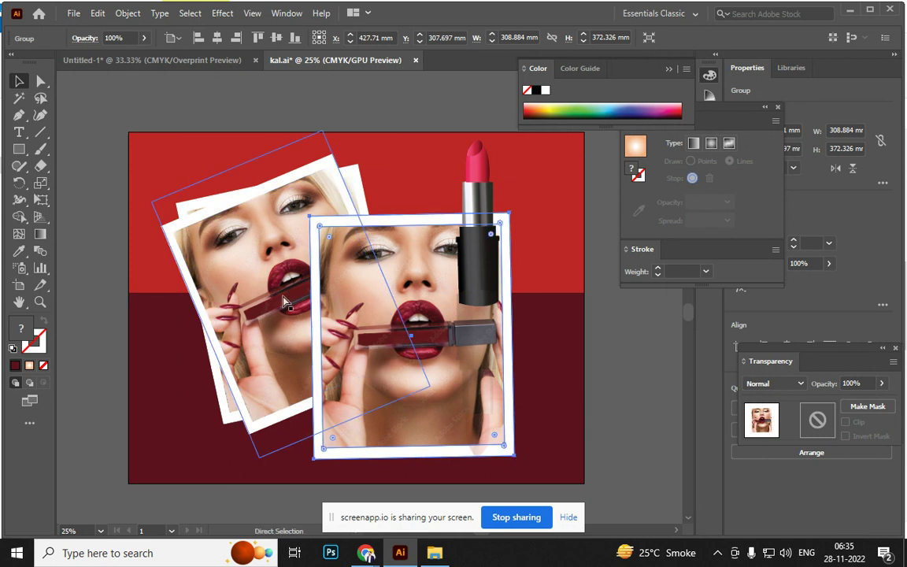
pyautogui.hotkey('ctrl', 'z')
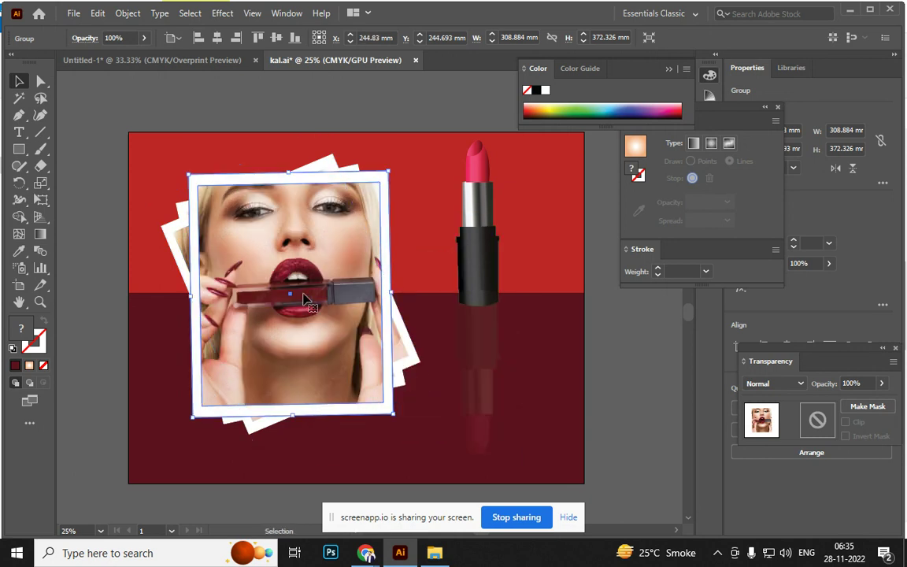
pyautogui.click(486, 277)
pyautogui.moveTo(488, 290)
pyautogui.mouseDown()
pyautogui.moveTo(488, 342)
pyautogui.moveTo(488, 315)
pyautogui.mouseUp()
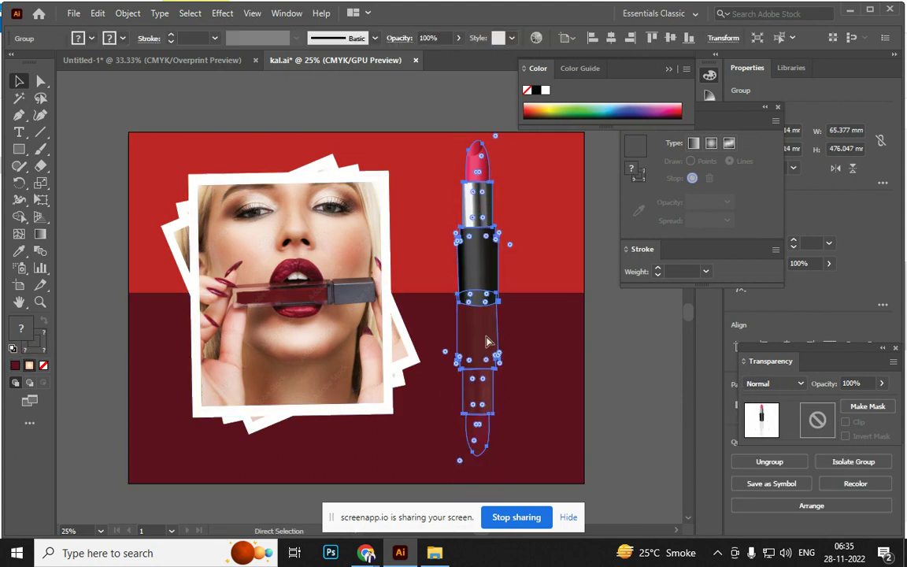
pyautogui.hotkey('alt', 'Tab')
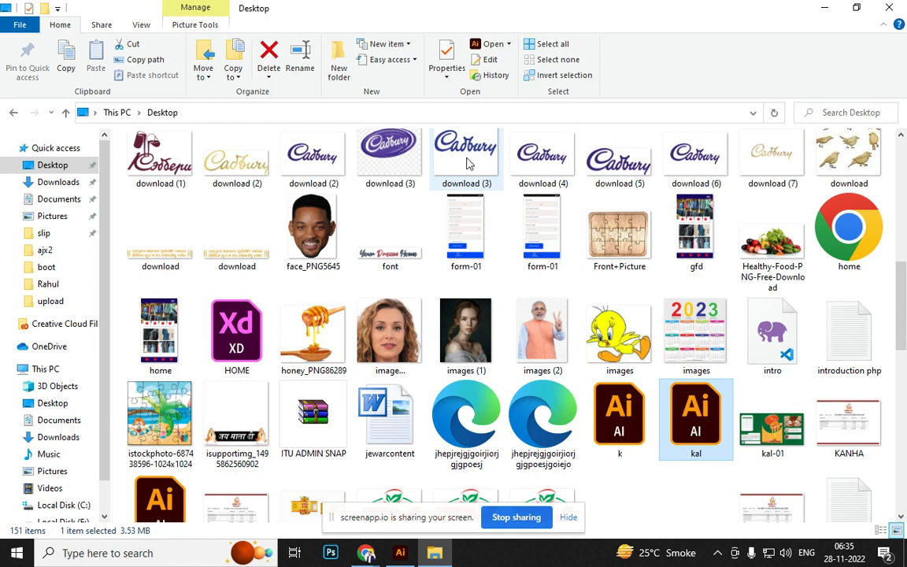
# In Chrome's image results, replace the search query with 'olay' and run the search
pyautogui.hotkey('alt', 'Tab')
pyautogui.hotkey('alt', 'Tab')
pyautogui.hotkey('alt', 'Tab')
pyautogui.hotkey('alt', 'Tab')
pyautogui.hotkey('alt', 'Tab')
pyautogui.hotkey('alt', 'Tab')
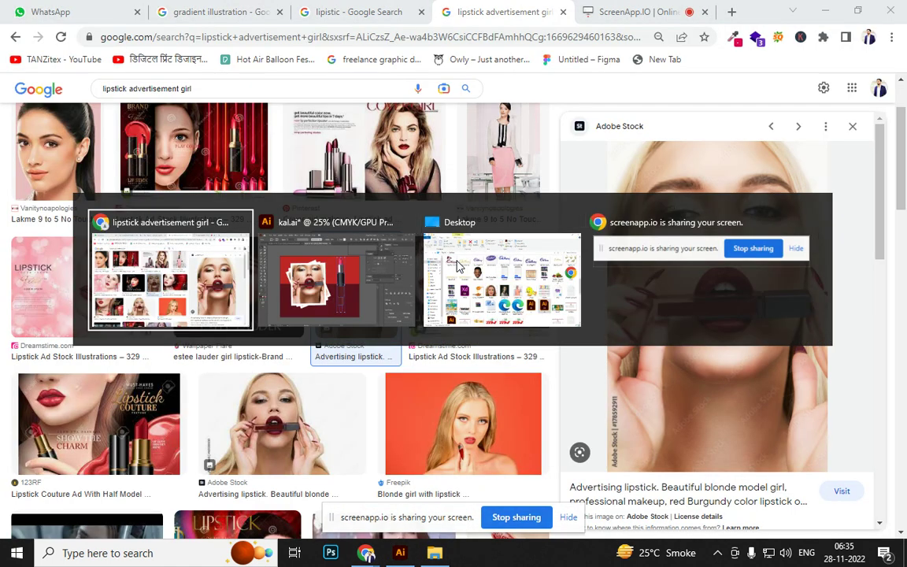
pyautogui.click(262, 89)
pyautogui.doubleClick(263, 89)
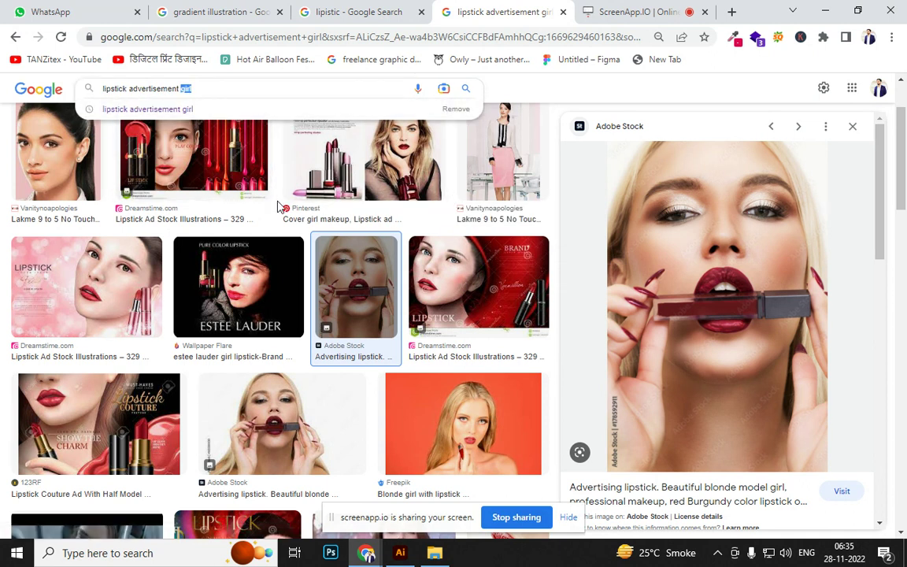
pyautogui.tripleClick(260, 90)
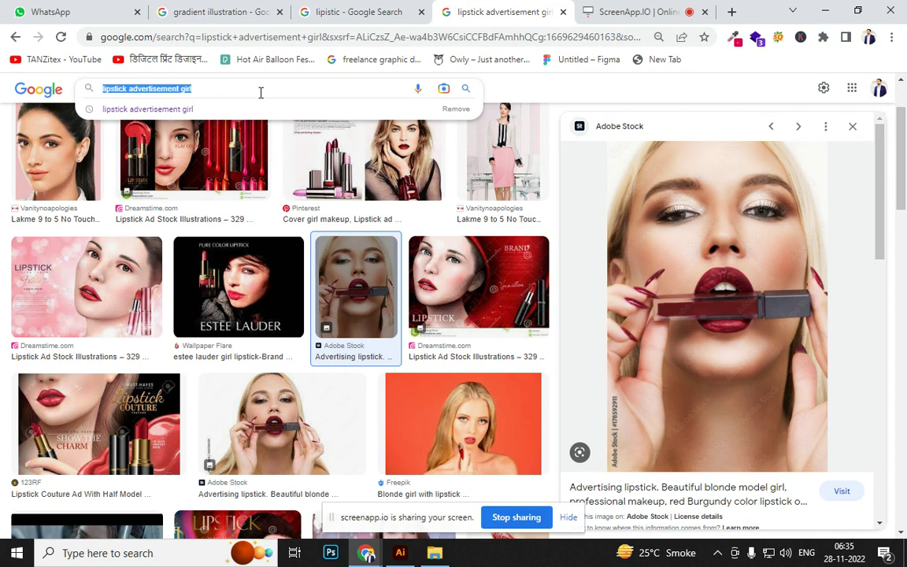
pyautogui.write('olay')
pyautogui.press('Return')
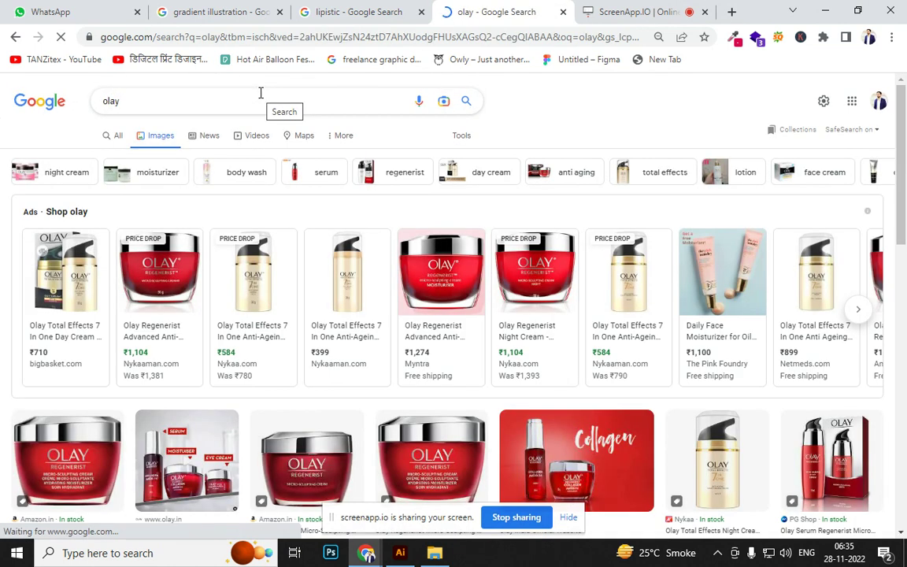
# Open the Olay Total Effects night cream image full-size in a new tab and copy it
pyautogui.scroll(-2, 567, 378)
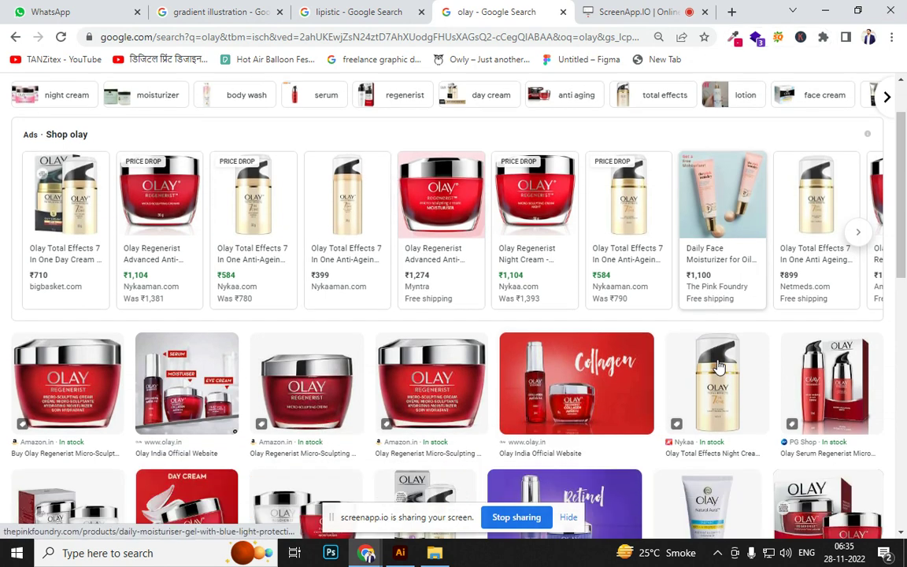
pyautogui.click(729, 349)
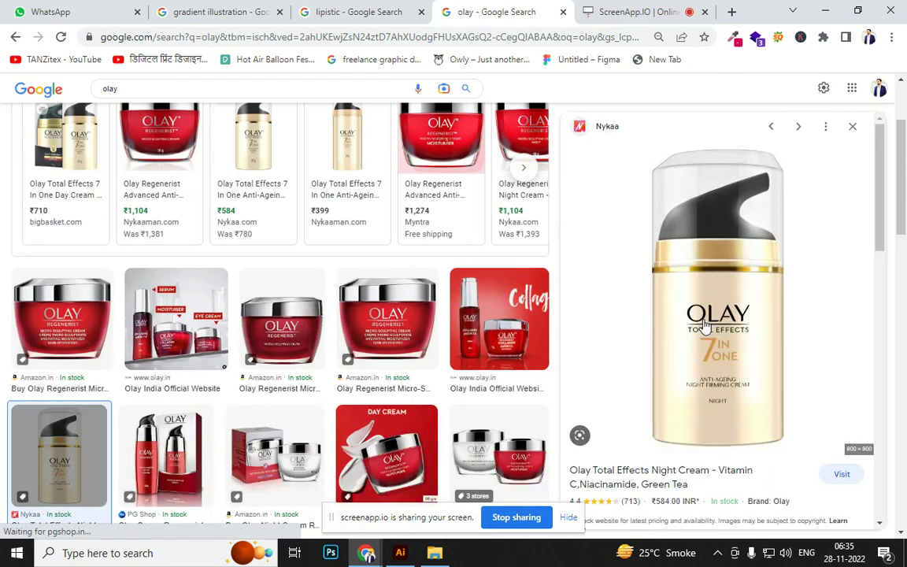
pyautogui.rightClick(728, 353)
pyautogui.click(771, 220)
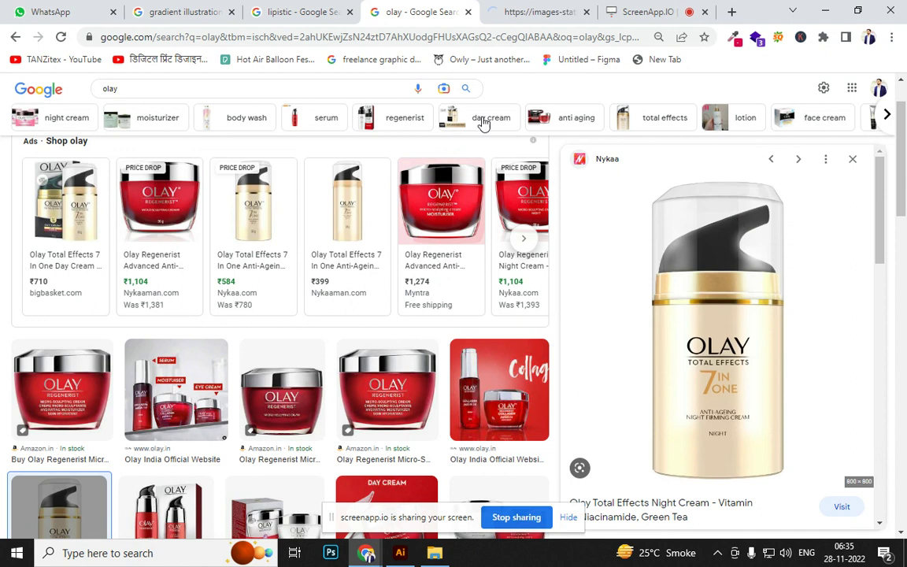
pyautogui.click(518, 20)
pyautogui.rightClick(448, 318)
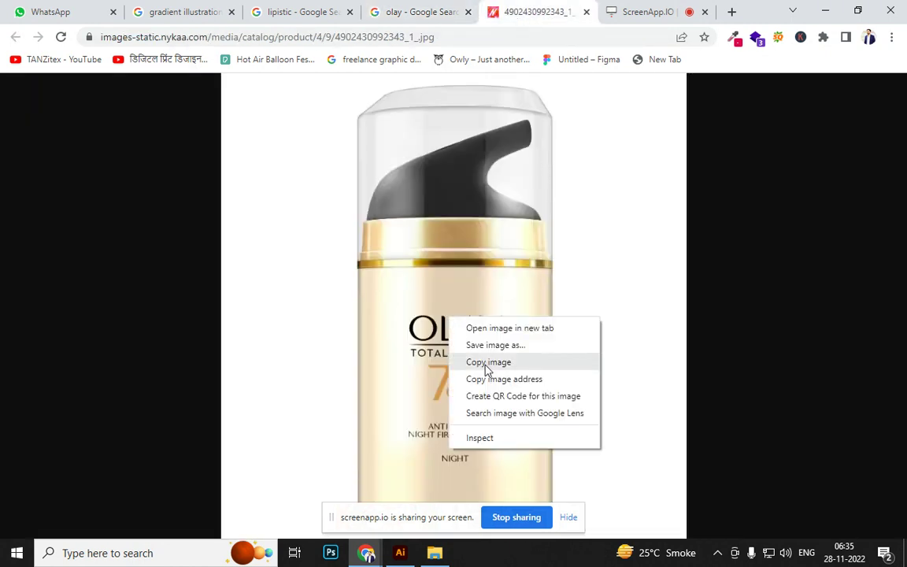
pyautogui.click(498, 370)
# Paste the Olay image into empty space in Illustrator, scale it evenly, and set it against the lipstick
pyautogui.hotkey('alt', 'Tab')
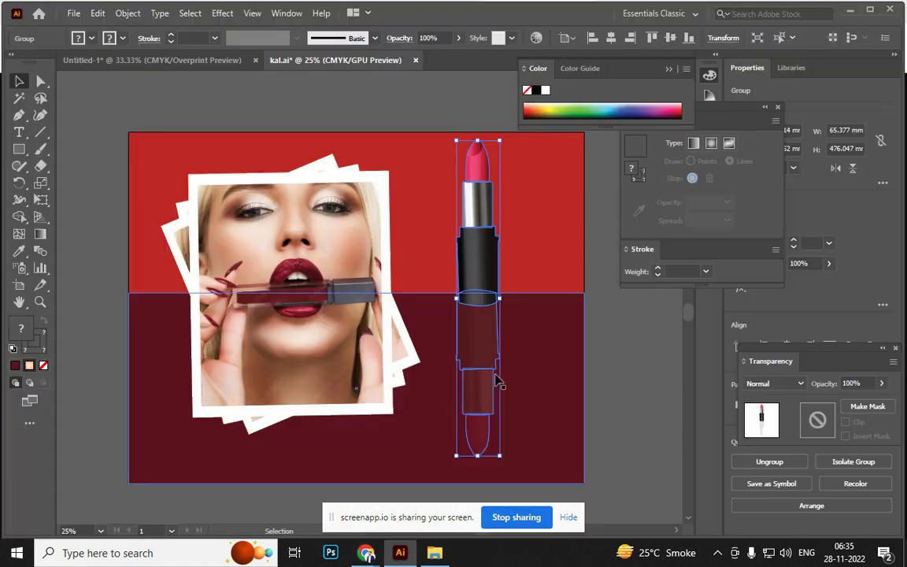
pyautogui.moveTo(571, 376); pyautogui.dragTo(224, 339)
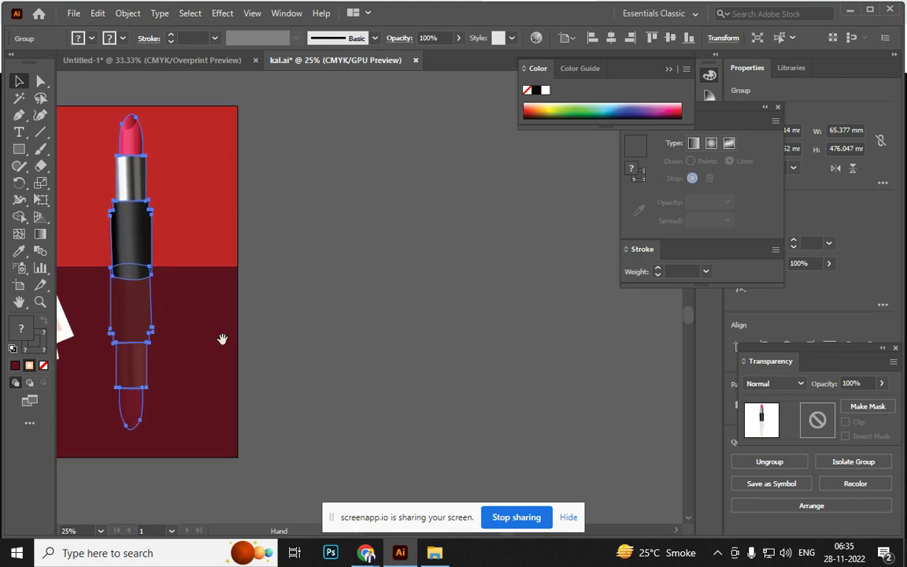
pyautogui.hotkey('ctrl', 'v')
pyautogui.moveTo(463, 390); pyautogui.dragTo(544, 471)
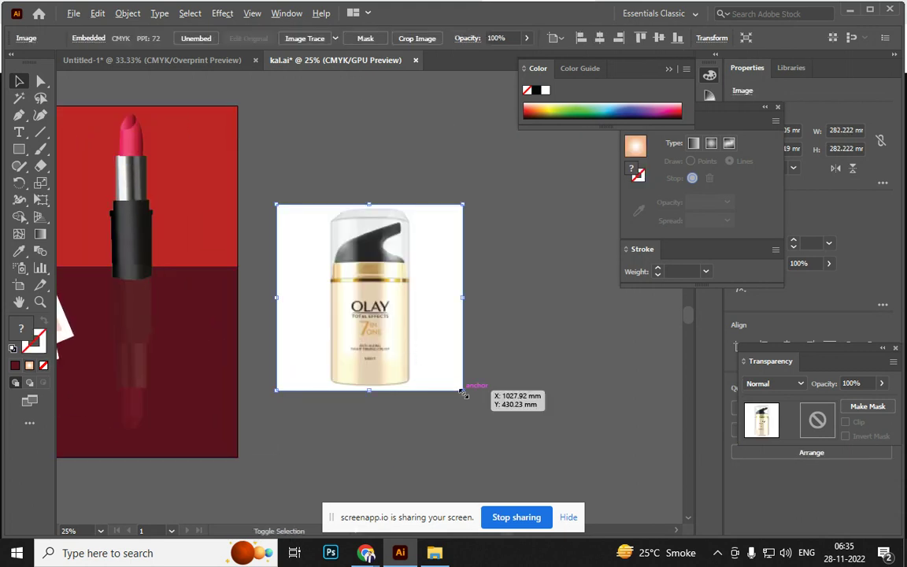
pyautogui.moveTo(443, 386); pyautogui.dragTo(482, 387)
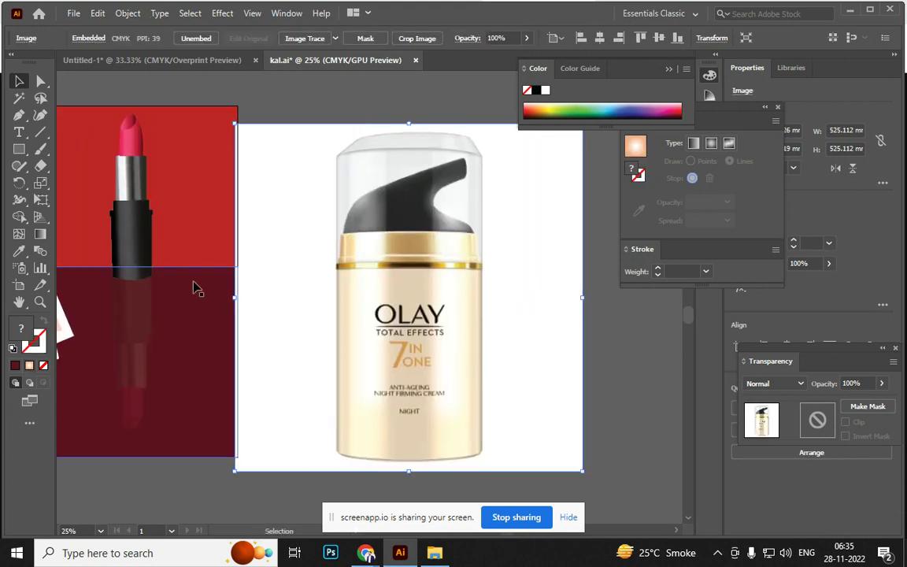
pyautogui.press('p')
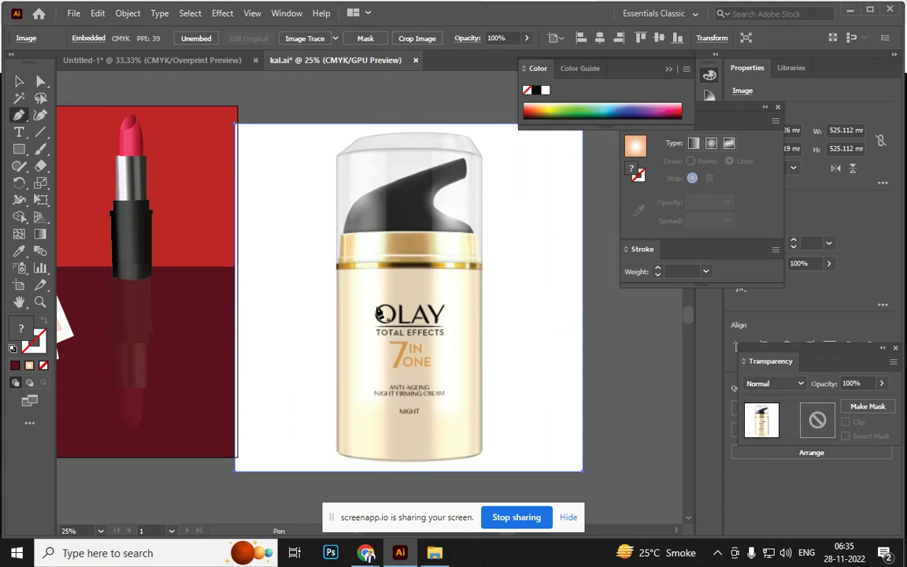
# Trace the Olay jar's lower body as a closed Pen path with a curved bottom
pyautogui.click(335, 267)
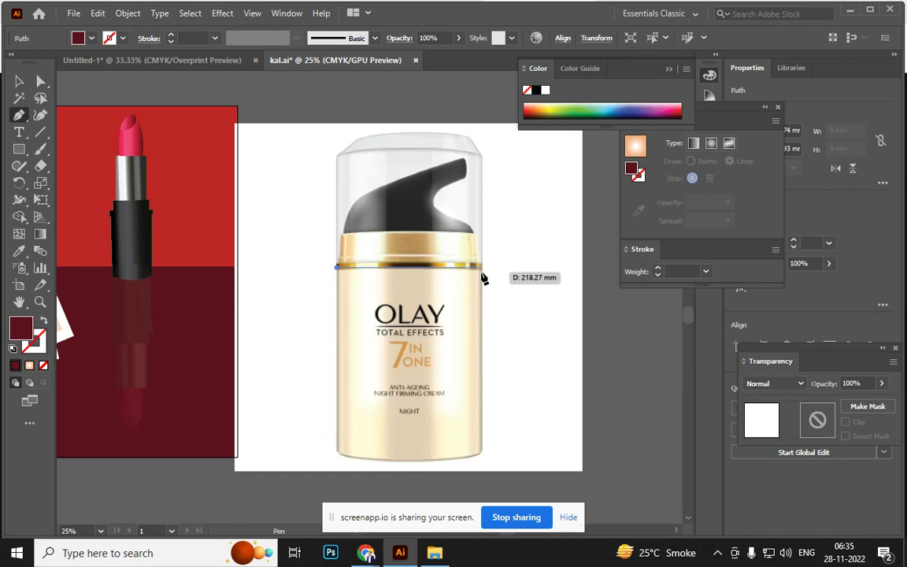
pyautogui.click(481, 268)
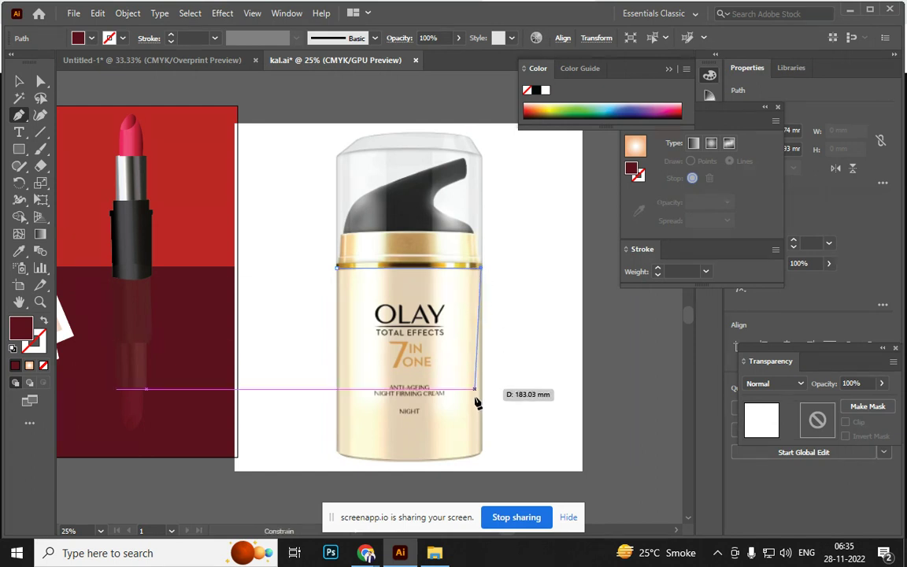
pyautogui.click(481, 451)
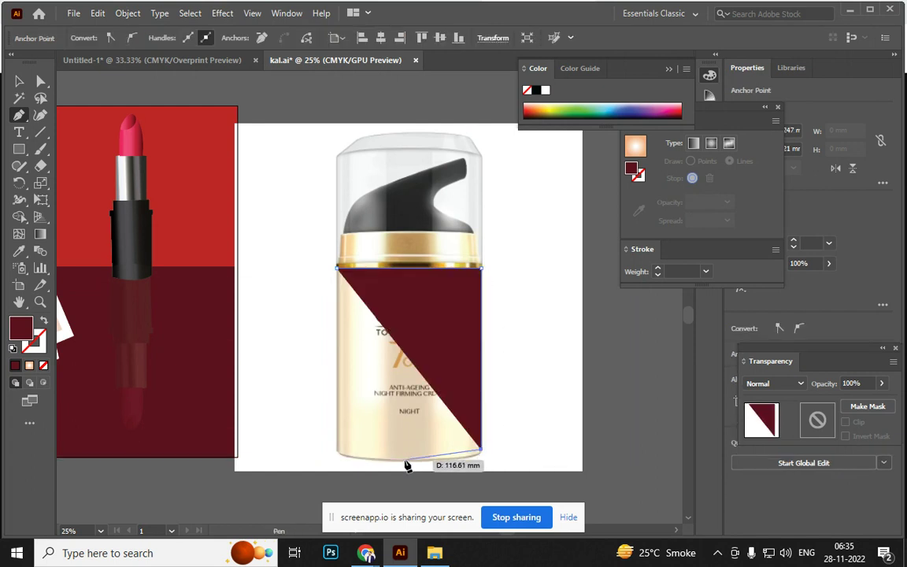
pyautogui.moveTo(404, 461); pyautogui.dragTo(328, 460)
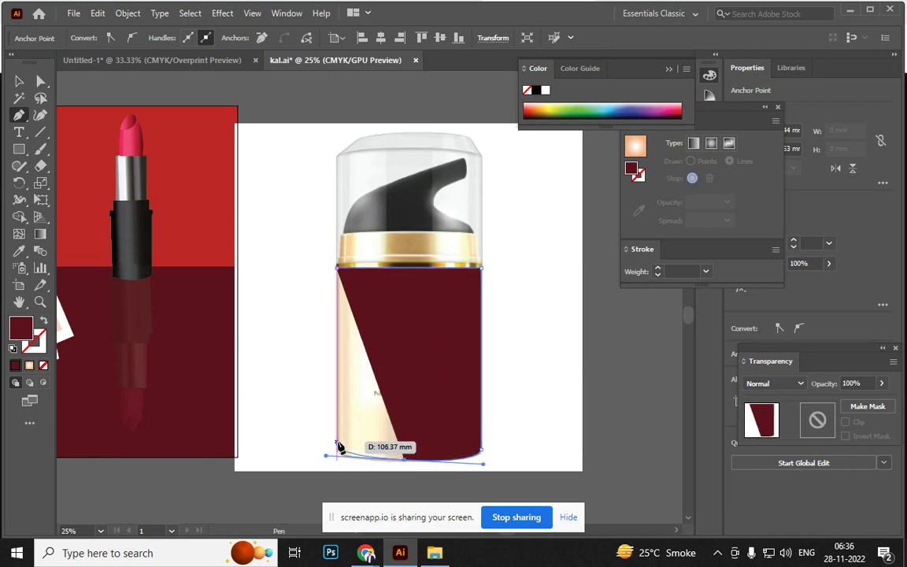
pyautogui.click(405, 462)
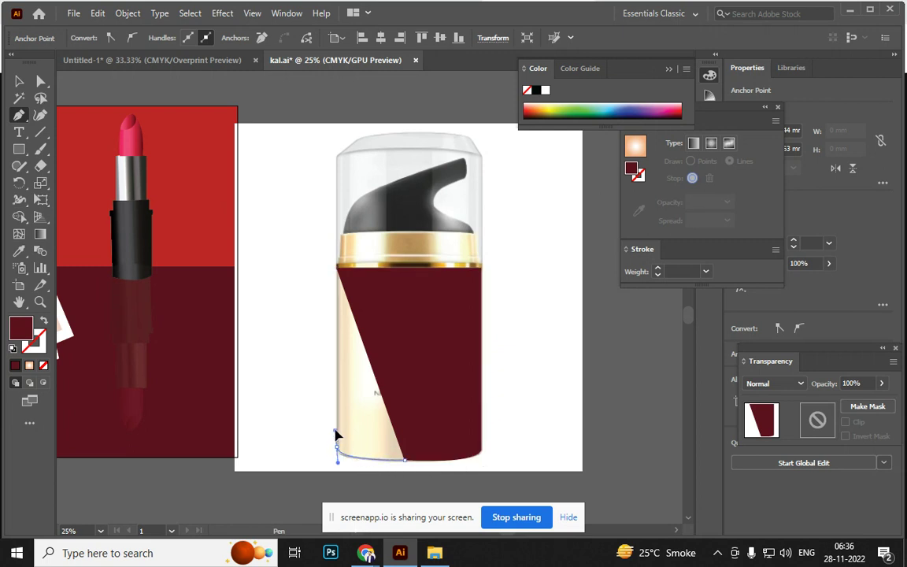
pyautogui.click(337, 433)
pyautogui.click(336, 269)
# Move the traced maroon body shape to the right of the jar
pyautogui.click(20, 82)
pyautogui.moveTo(410, 392); pyautogui.dragTo(489, 393)
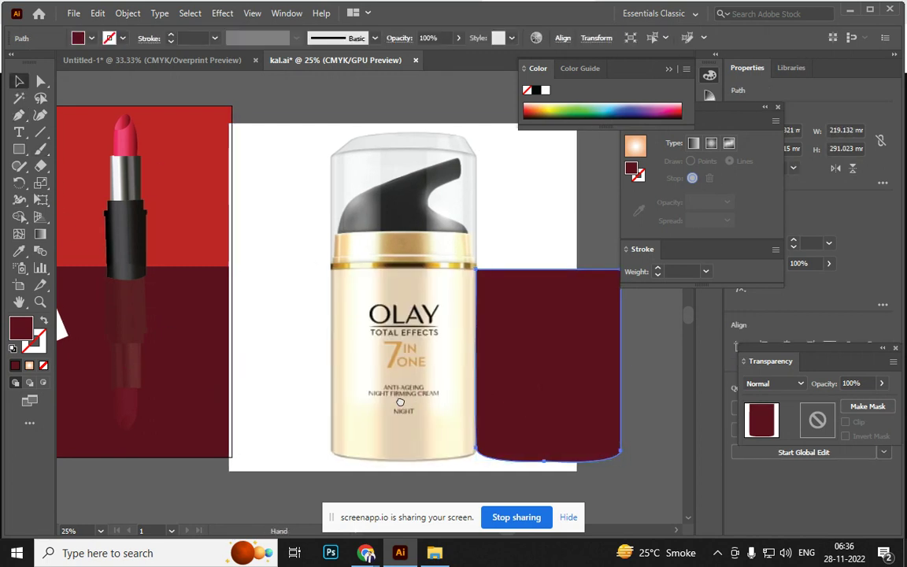
pyautogui.hscroll(3, 496, 403)
pyautogui.moveTo(506, 421); pyautogui.dragTo(563, 423)
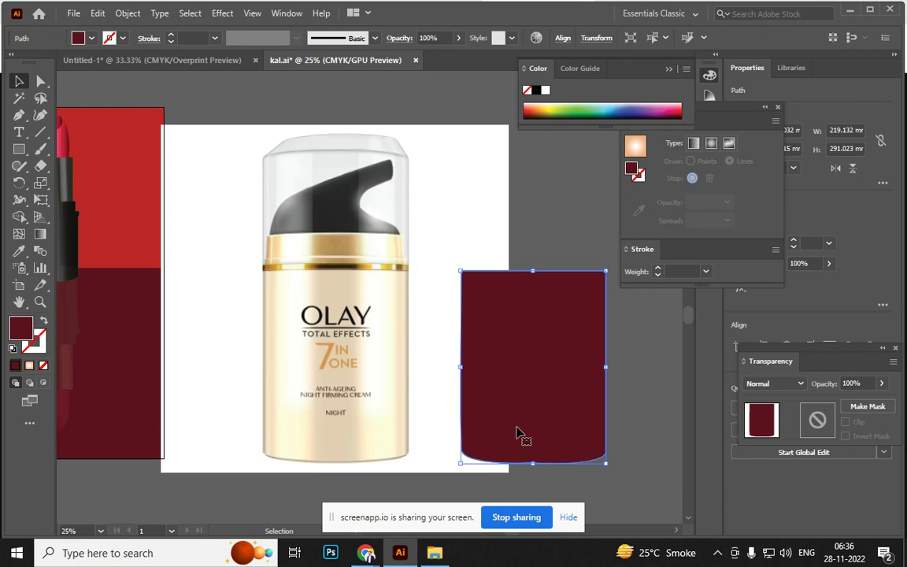
# Fill the shape with cream sampled from the jar and adjust its bottom curve point
pyautogui.press('i')
pyautogui.click(398, 398)
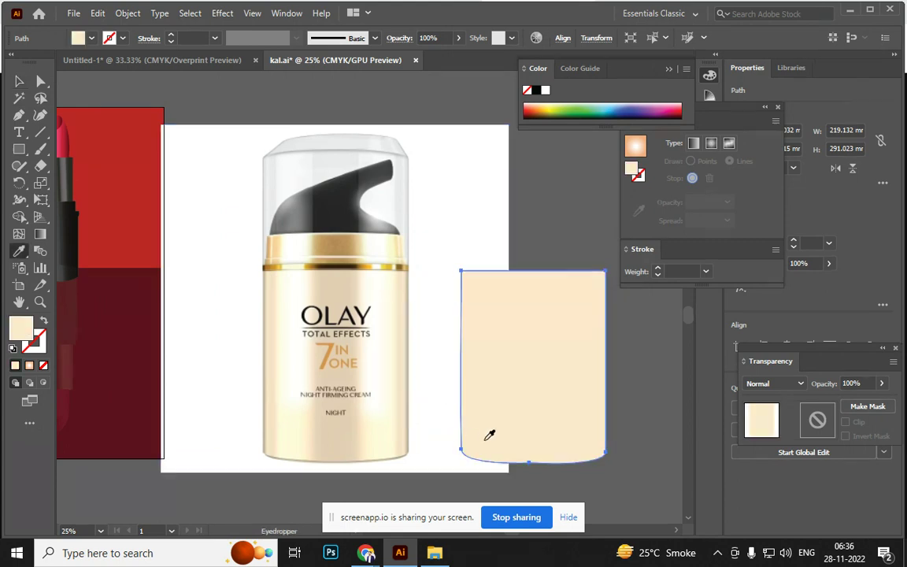
pyautogui.press('a')
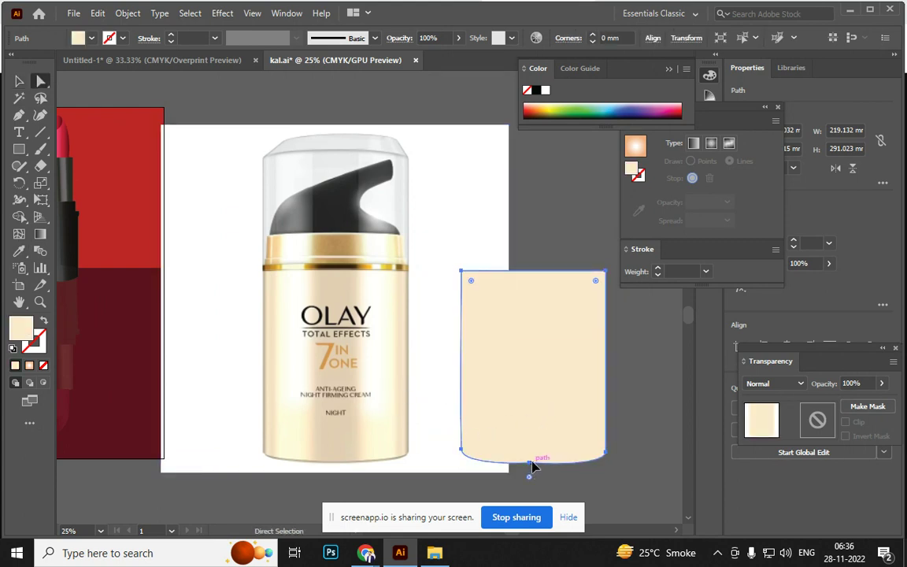
pyautogui.moveTo(529, 477); pyautogui.dragTo(535, 482)
pyautogui.click(19, 80)
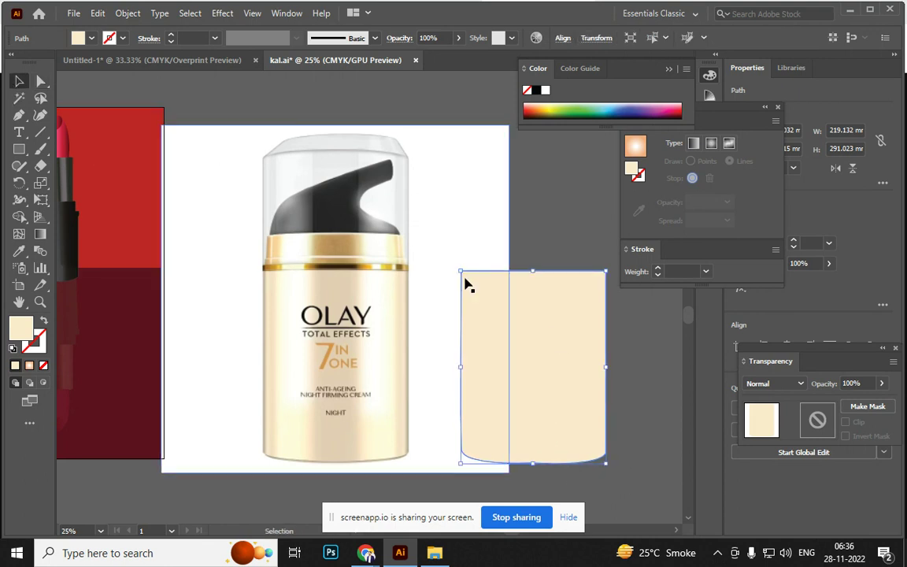
pyautogui.press('a')
pyautogui.click(539, 390)
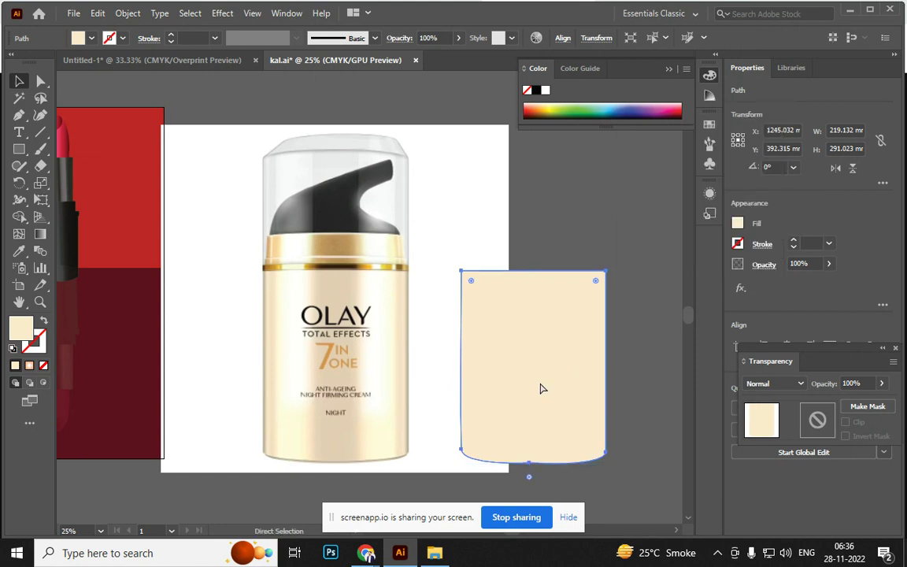
pyautogui.press('v')
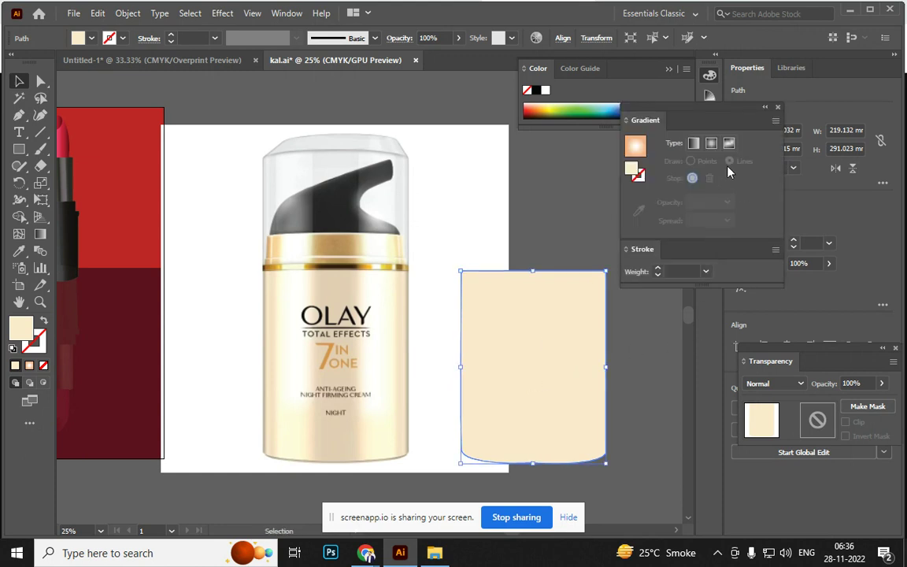
# Apply a linear gradient and sample the jar's cream into its right-end stop
pyautogui.click(693, 142)
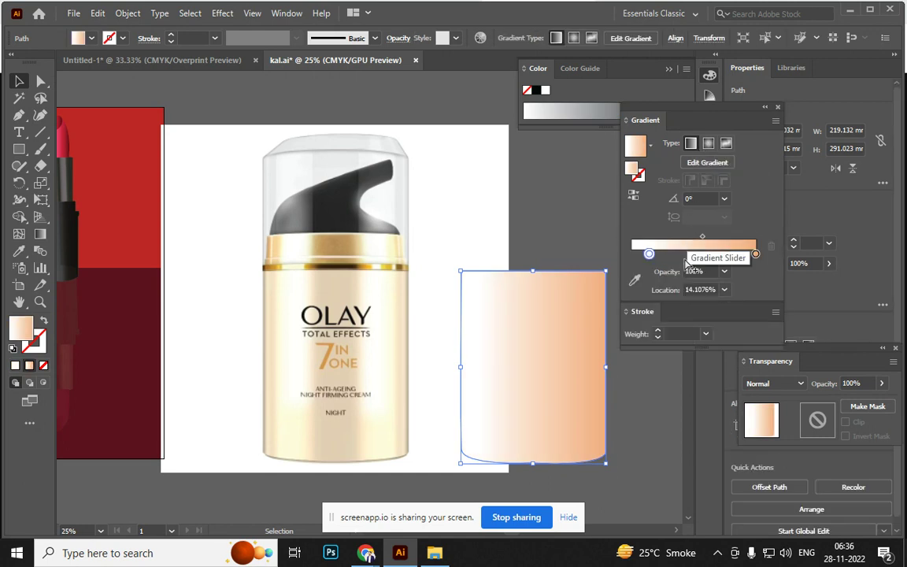
pyautogui.click(755, 254)
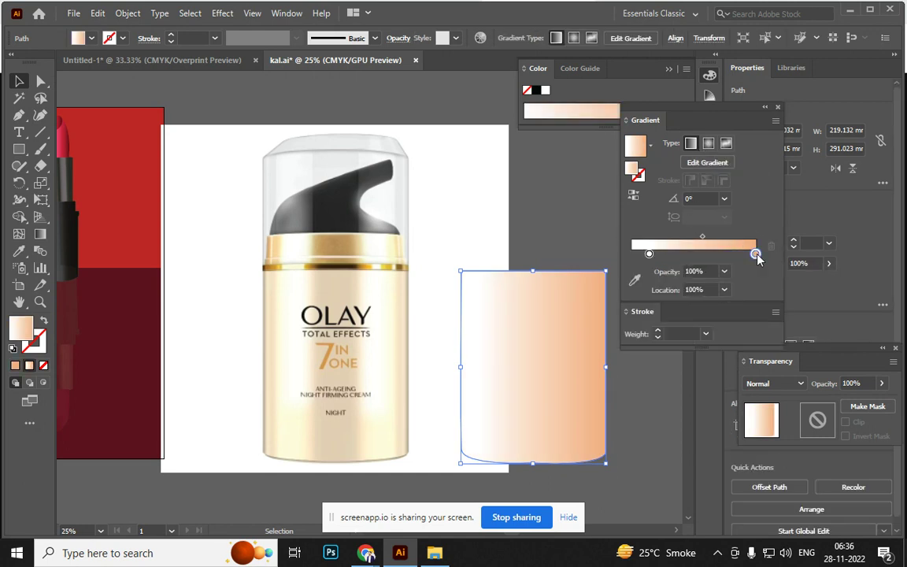
pyautogui.press('i')
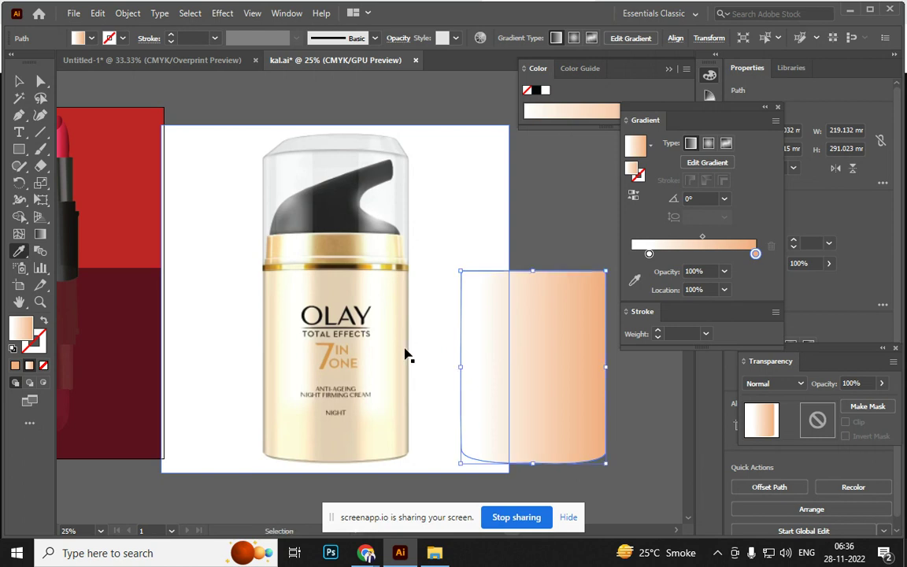
pyautogui.click(406, 356)
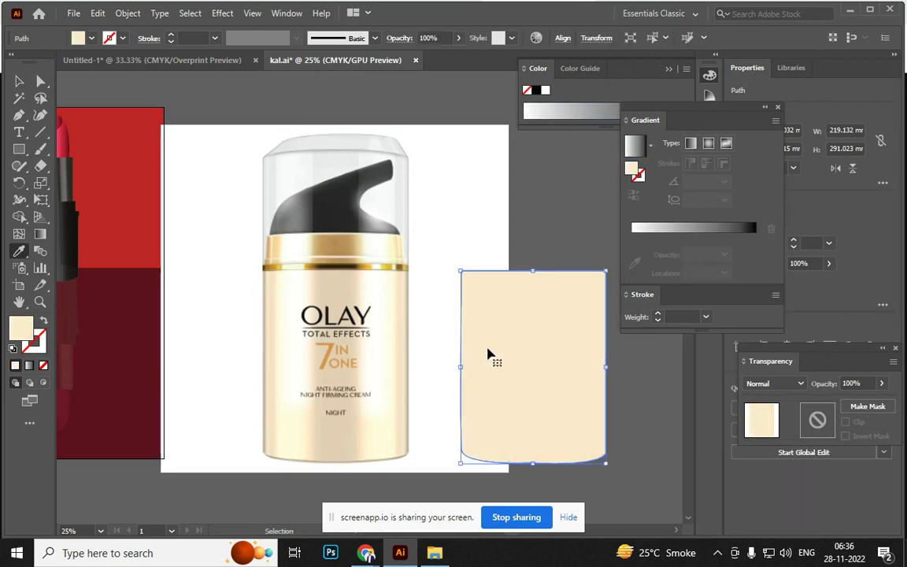
# Give the shape a linear gradient with jar-cream end stops and a darker middle stop
pyautogui.click(690, 144)
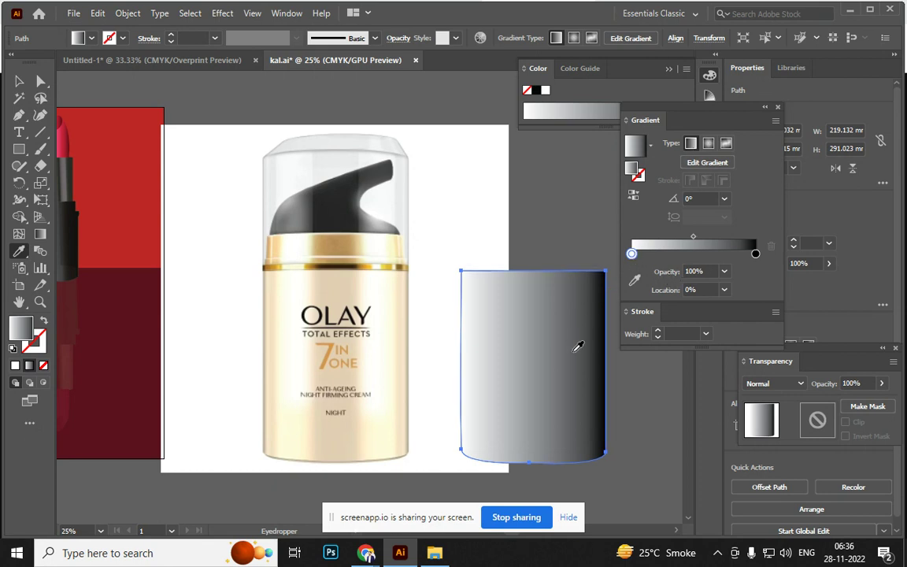
pyautogui.click(408, 351)
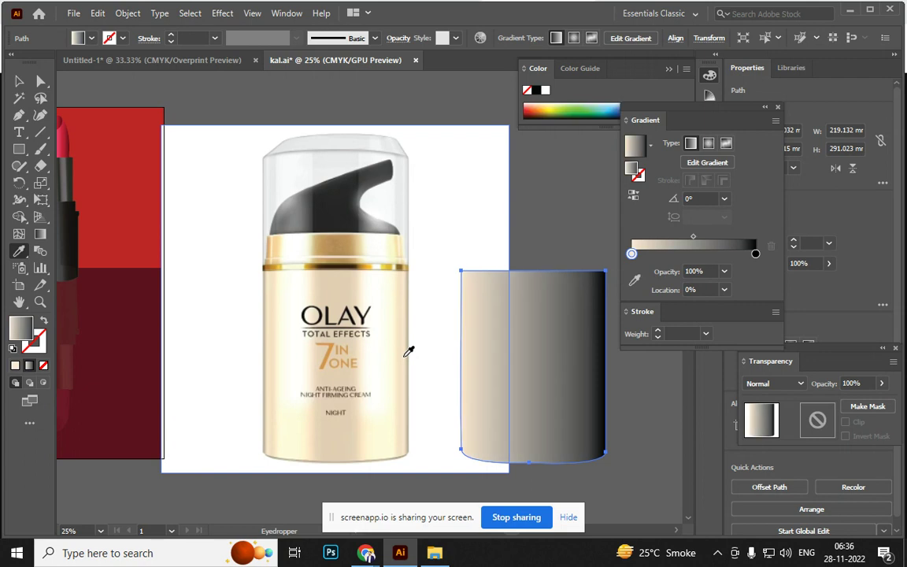
pyautogui.click(755, 253)
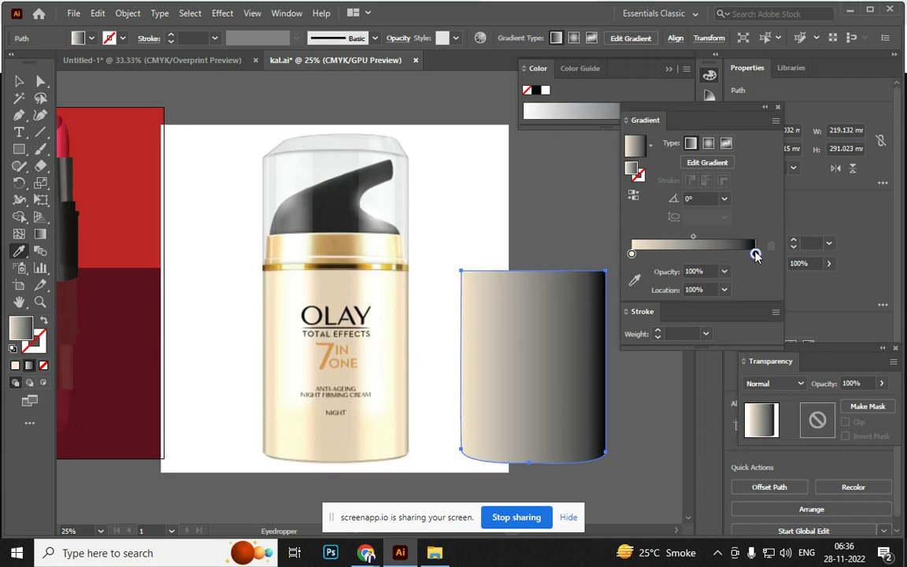
pyautogui.click(271, 347)
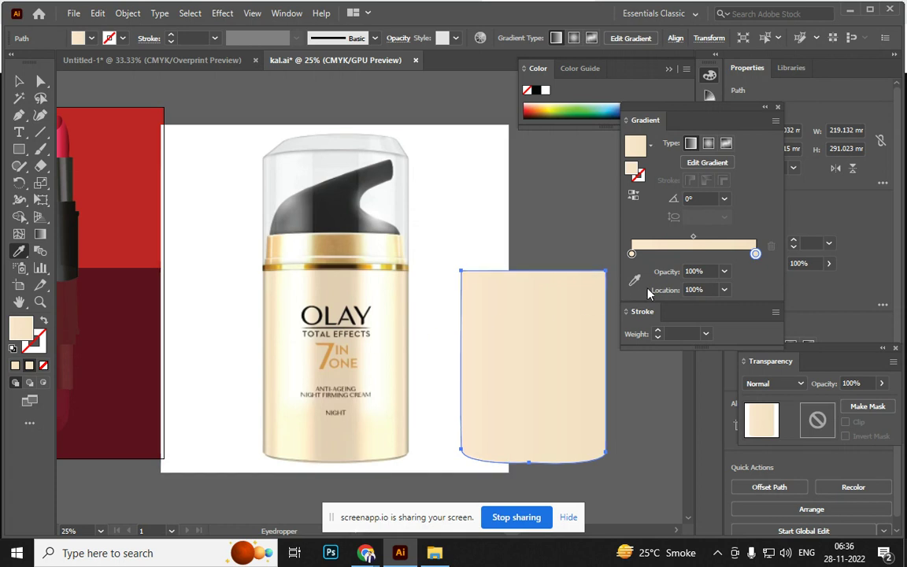
pyautogui.click(695, 253)
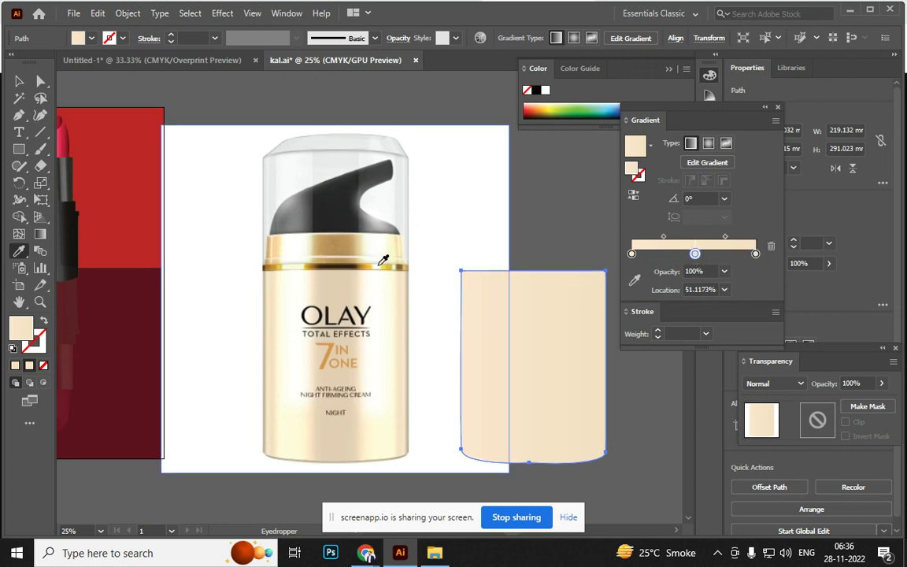
pyautogui.click(337, 273)
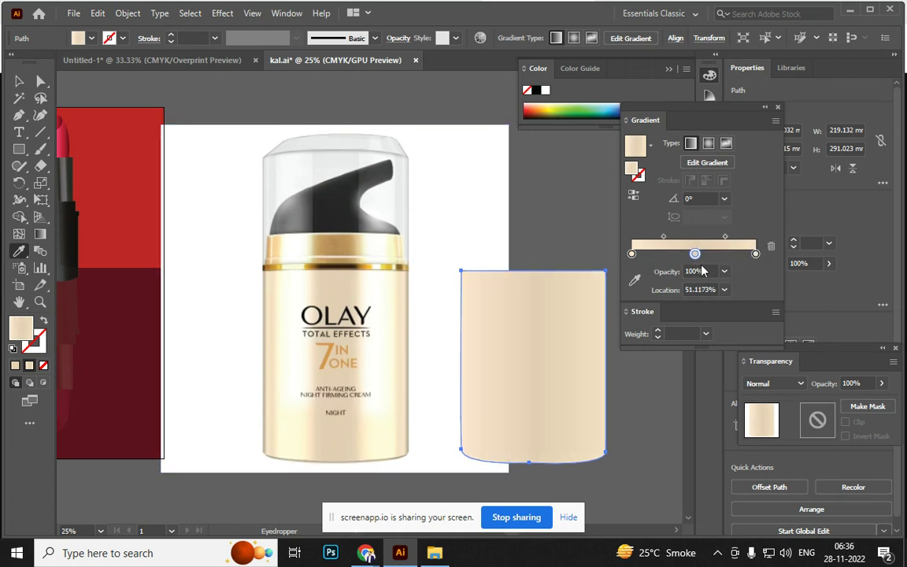
# Add jar-sampled stops near 37% and 68%, then shift the highlight stop to about 25%
pyautogui.click(678, 254)
pyautogui.click(341, 287)
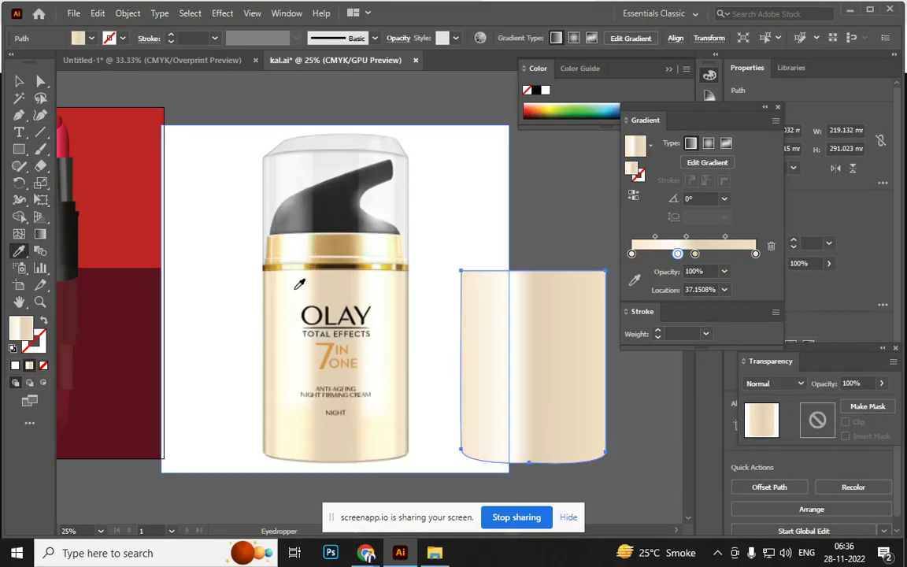
pyautogui.click(715, 253)
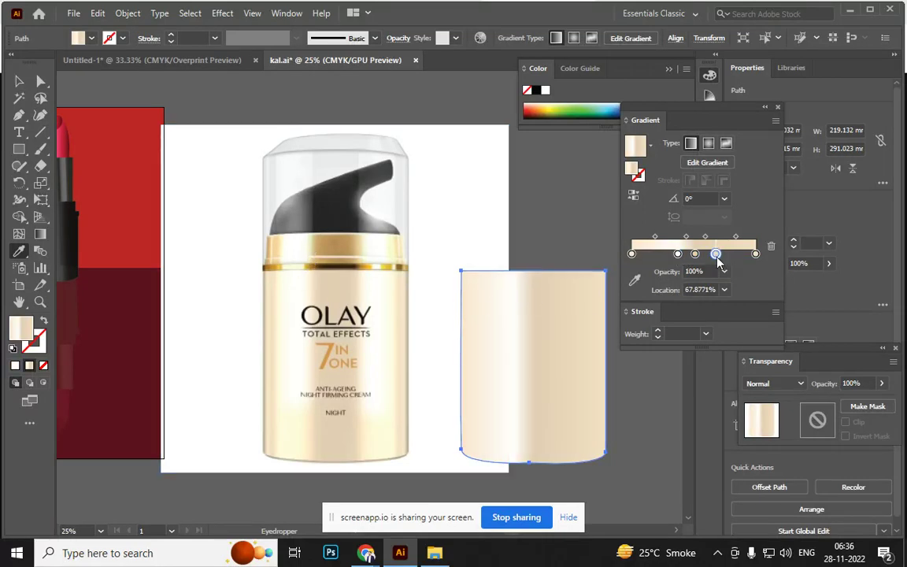
pyautogui.click(337, 264)
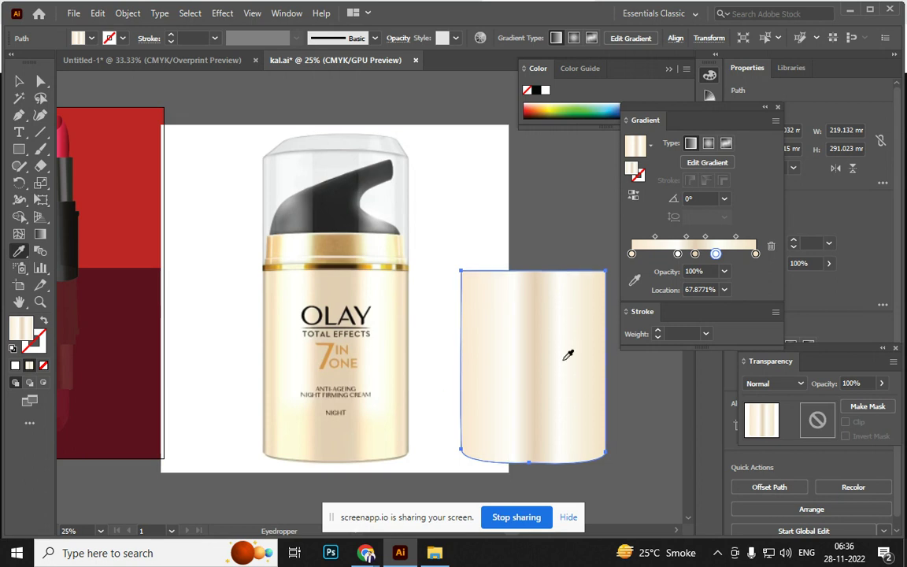
pyautogui.moveTo(677, 253); pyautogui.dragTo(668, 254)
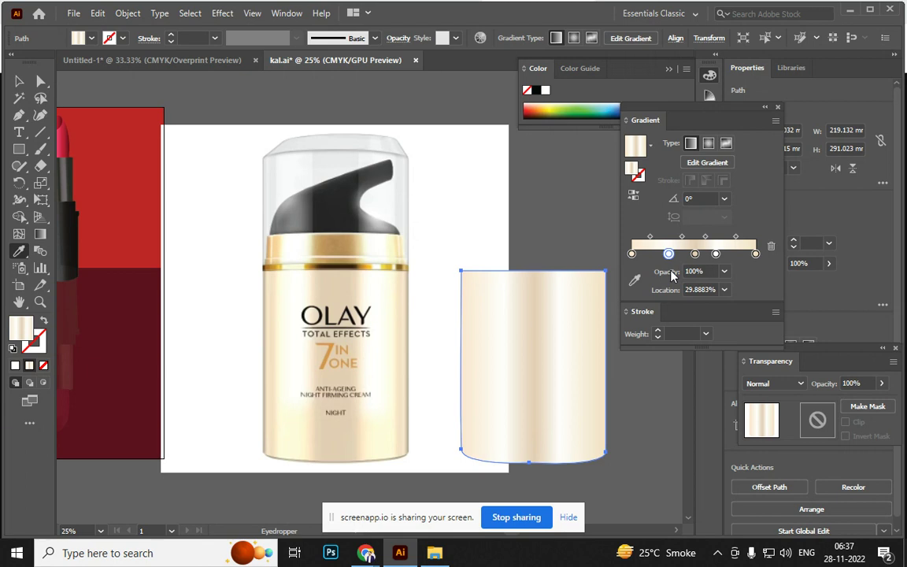
pyautogui.moveTo(668, 254); pyautogui.dragTo(672, 238)
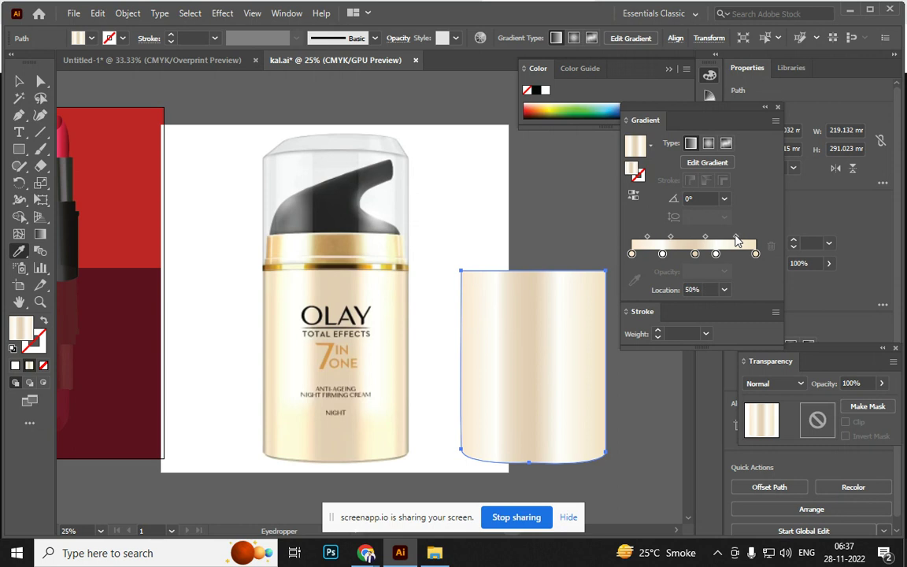
# Reselect the cylinder shape and zoom in to show its anchor points
pyautogui.click(19, 81)
pyautogui.click(180, 229)
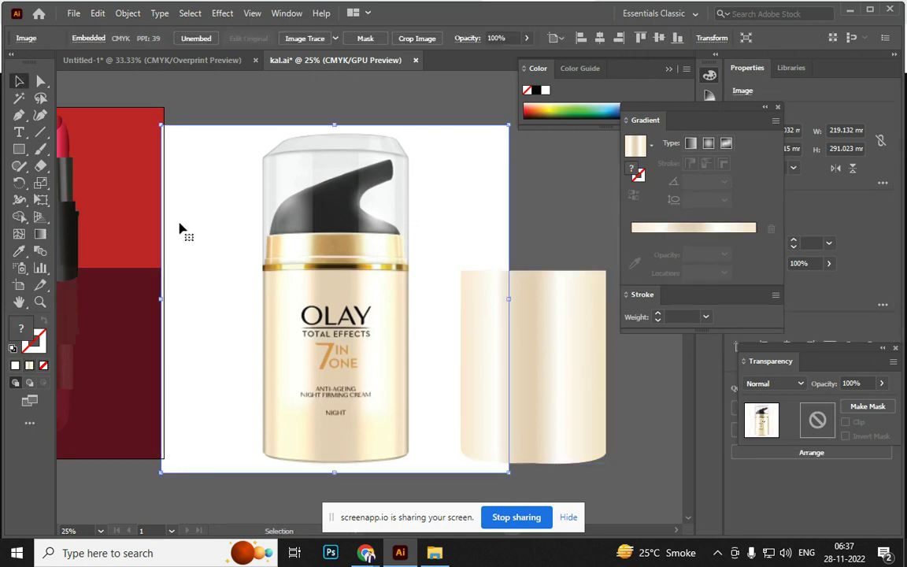
pyautogui.click(540, 394)
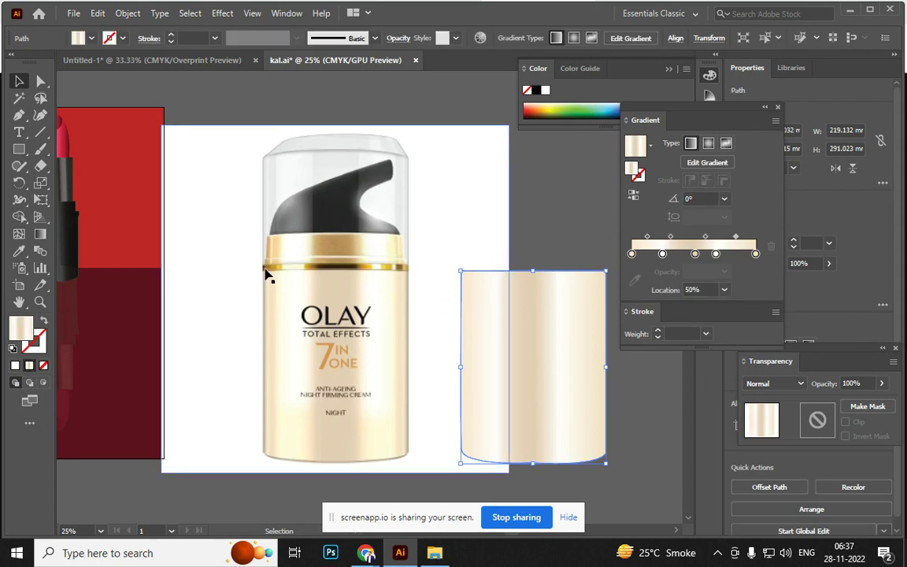
pyautogui.press('a')
pyautogui.hotkey('ctrl', '=')
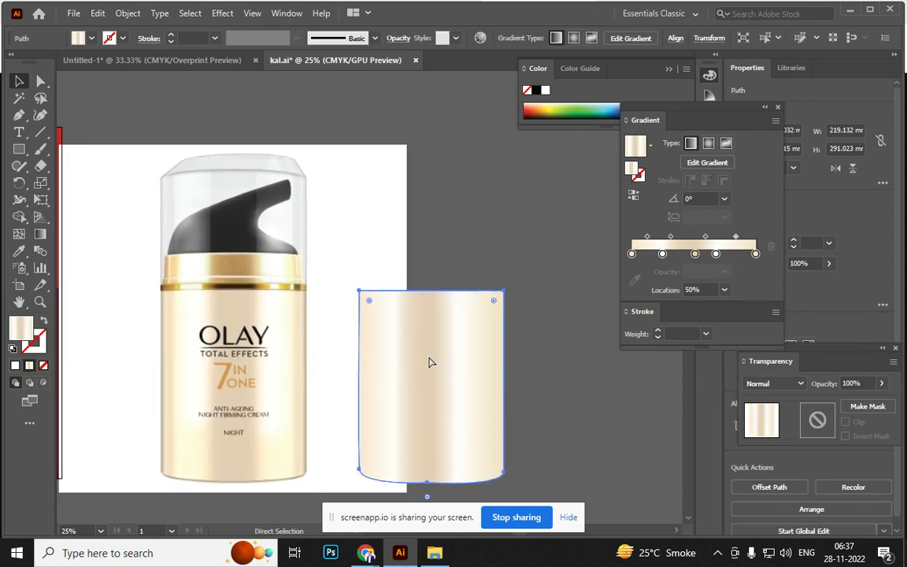
# Draw a thin 218 × 9.02 mm gradient rectangle capping the cylinder's top edge
pyautogui.hotkey('ctrl', '=')
pyautogui.press('v')
pyautogui.scroll(3, 437, 361)
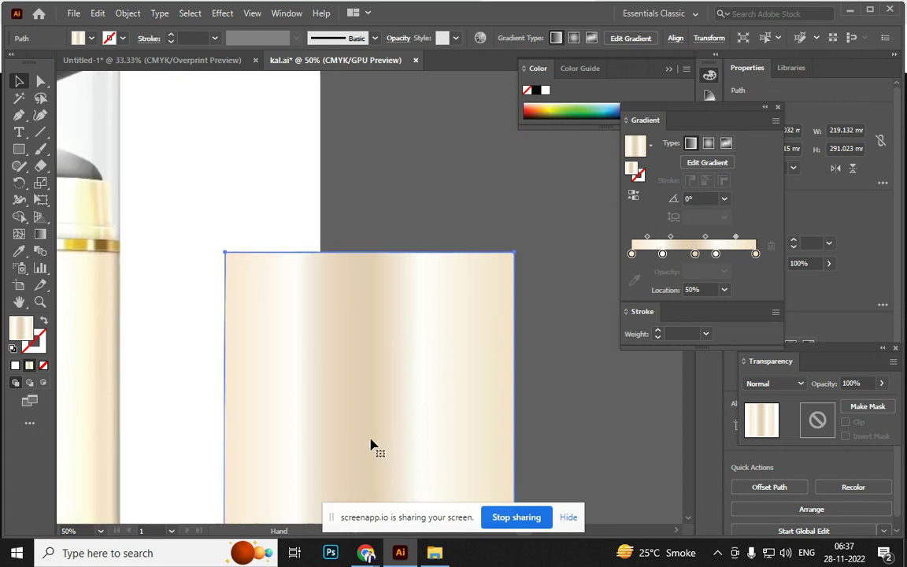
pyautogui.click(18, 148)
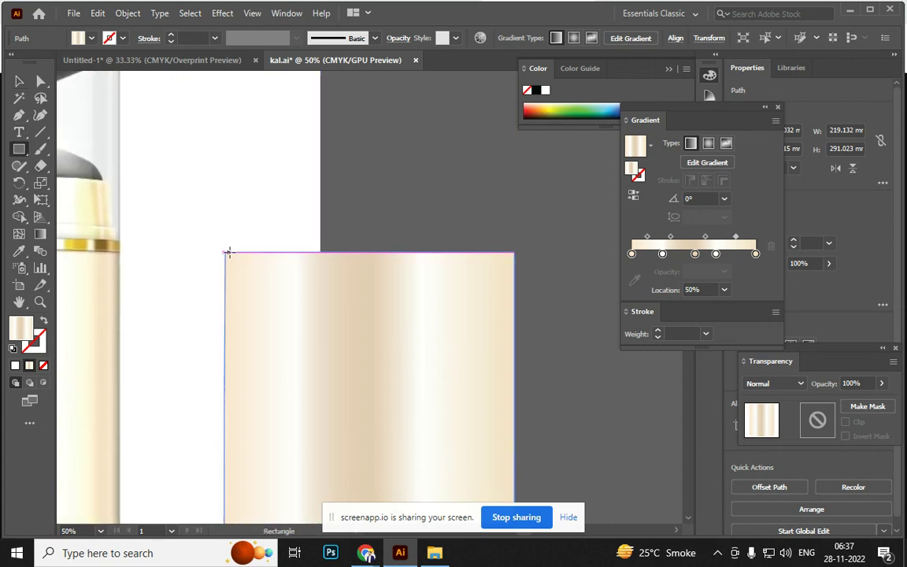
pyautogui.moveTo(227, 252); pyautogui.dragTo(514, 240)
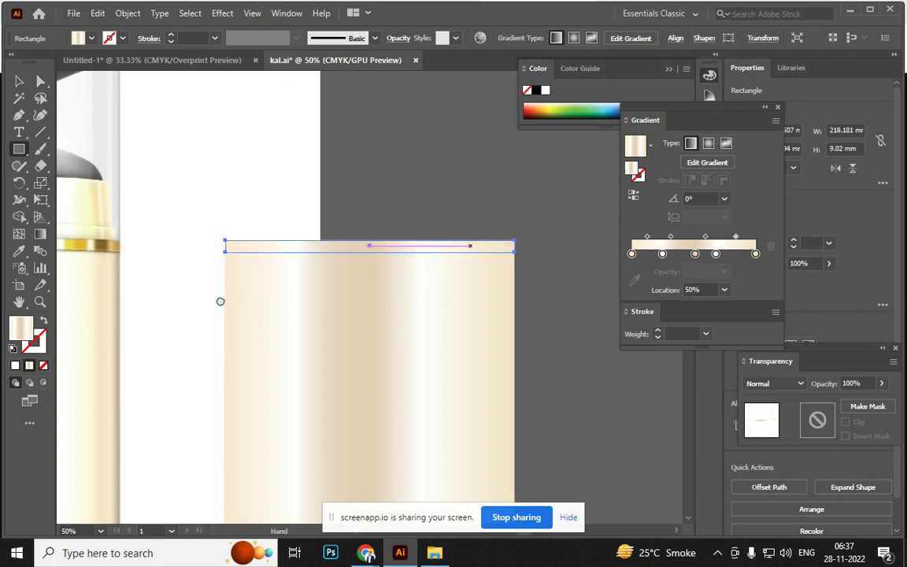
pyautogui.moveTo(221, 302); pyautogui.dragTo(463, 276)
pyautogui.click(631, 254)
# Sample the jar's gold band into the strip's five stops: gold, gold, light cream, dark brown, golden yellow
pyautogui.click(634, 279)
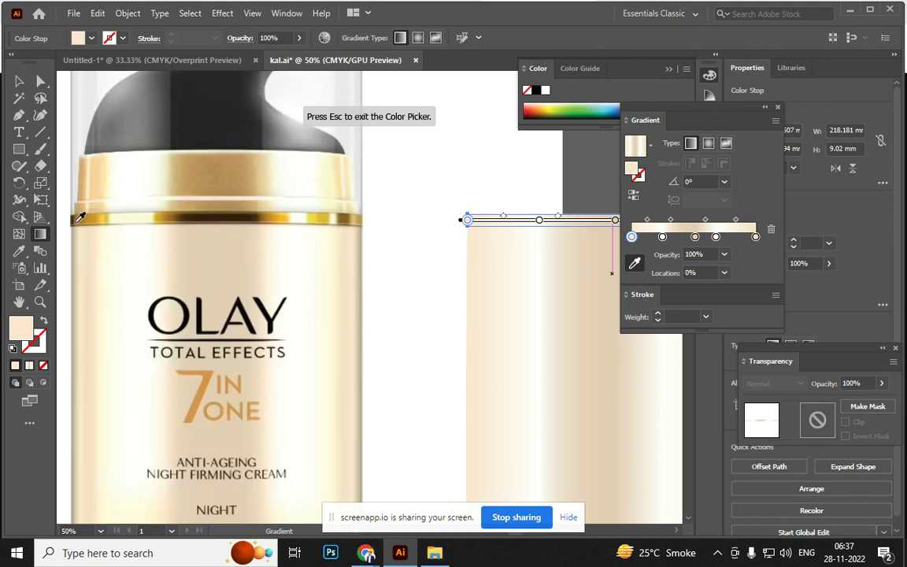
pyautogui.click(82, 218)
pyautogui.click(662, 237)
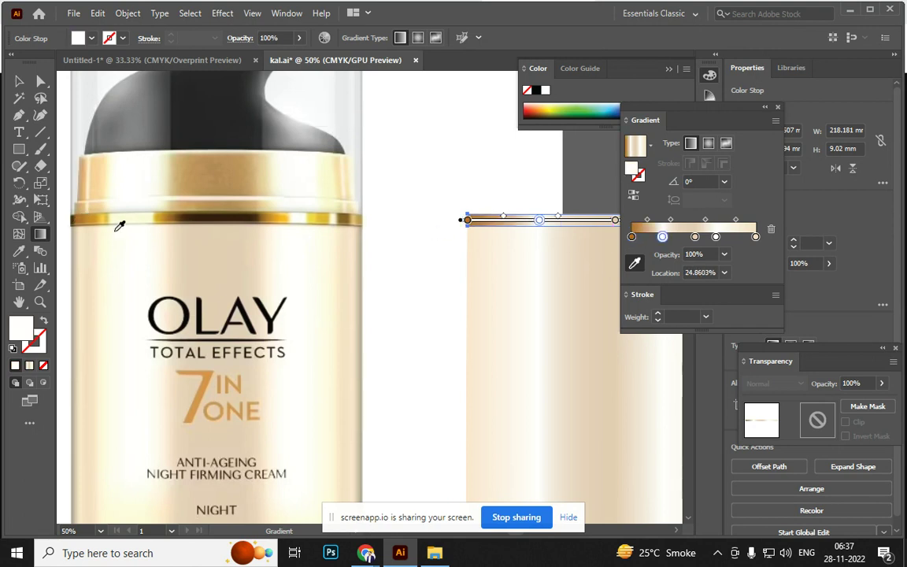
pyautogui.click(100, 219)
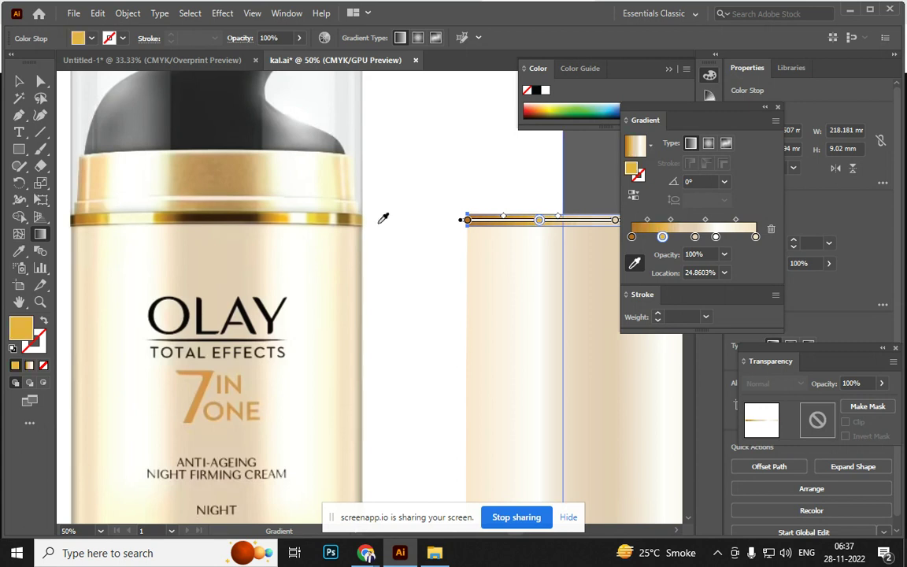
pyautogui.click(694, 237)
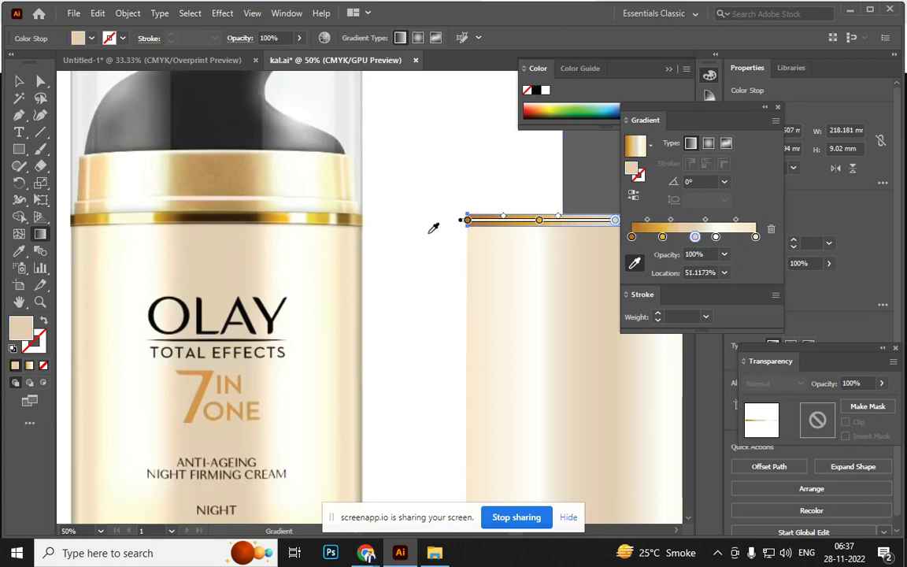
pyautogui.click(135, 213)
pyautogui.click(716, 237)
pyautogui.click(204, 214)
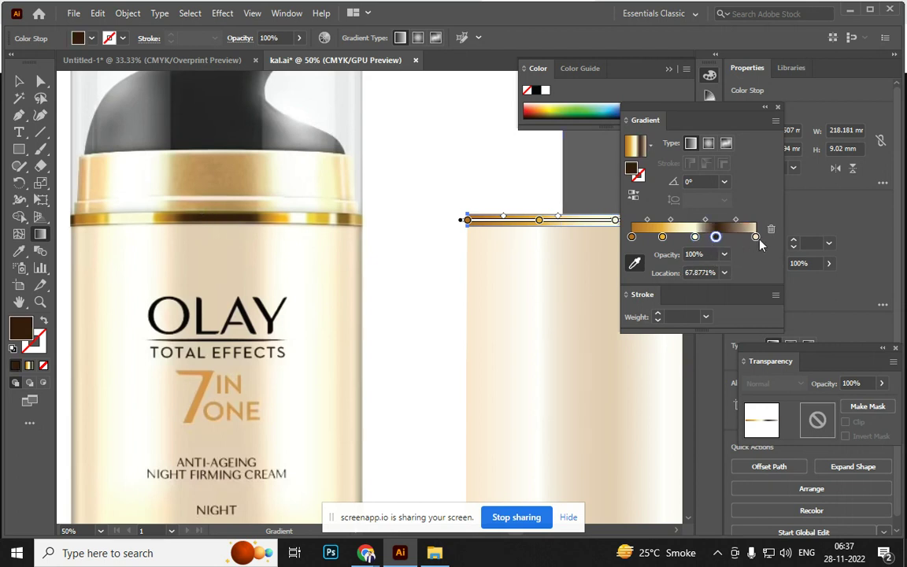
pyautogui.click(756, 237)
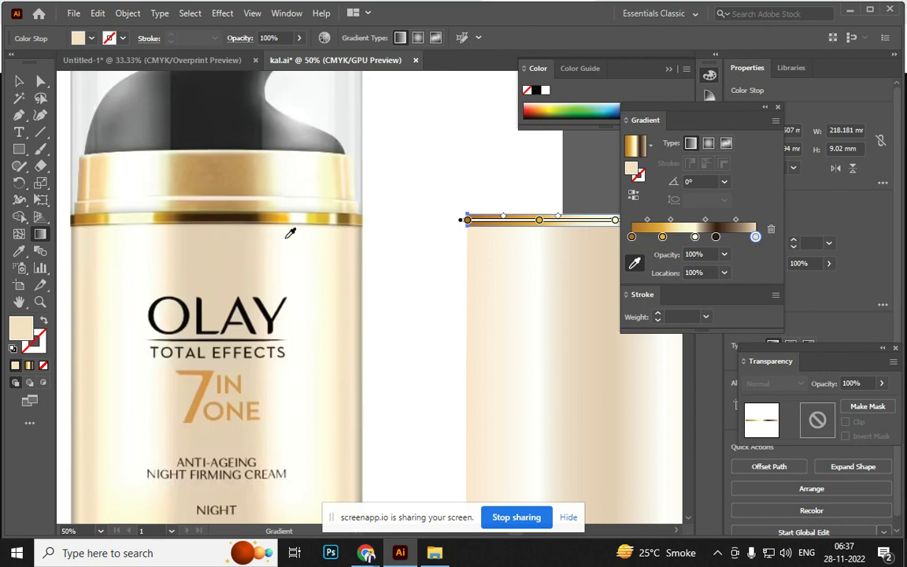
pyautogui.click(291, 211)
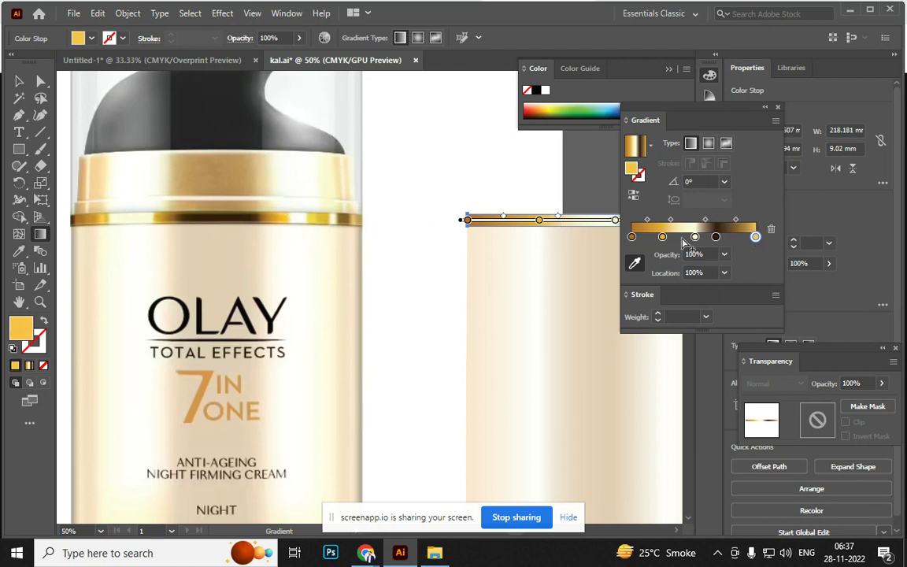
# Move the second stop to about 18% and add pale and dark brown stops near 78%
pyautogui.moveTo(663, 237)
pyautogui.mouseDown()
pyautogui.moveTo(654, 237)
pyautogui.moveTo(704, 237)
pyautogui.mouseUp()
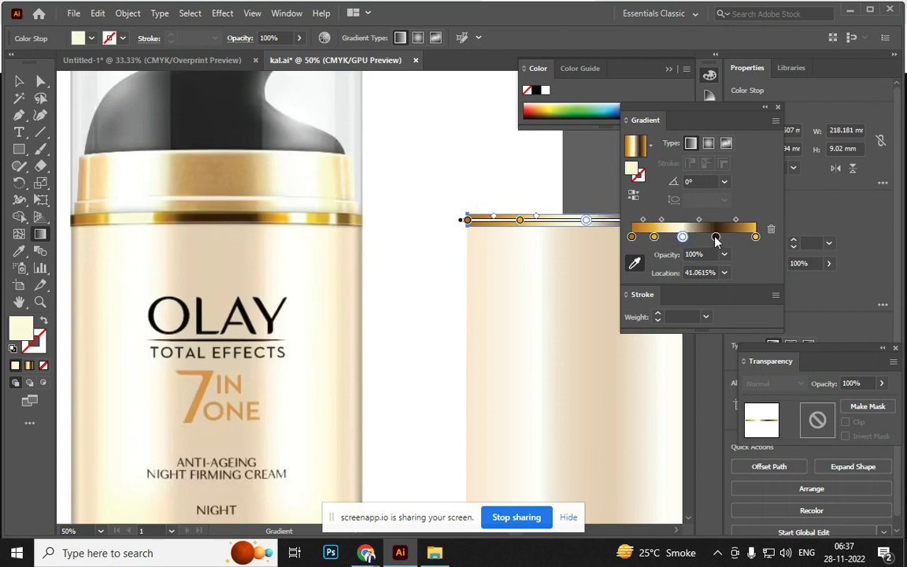
pyautogui.click(702, 237)
pyautogui.click(729, 237)
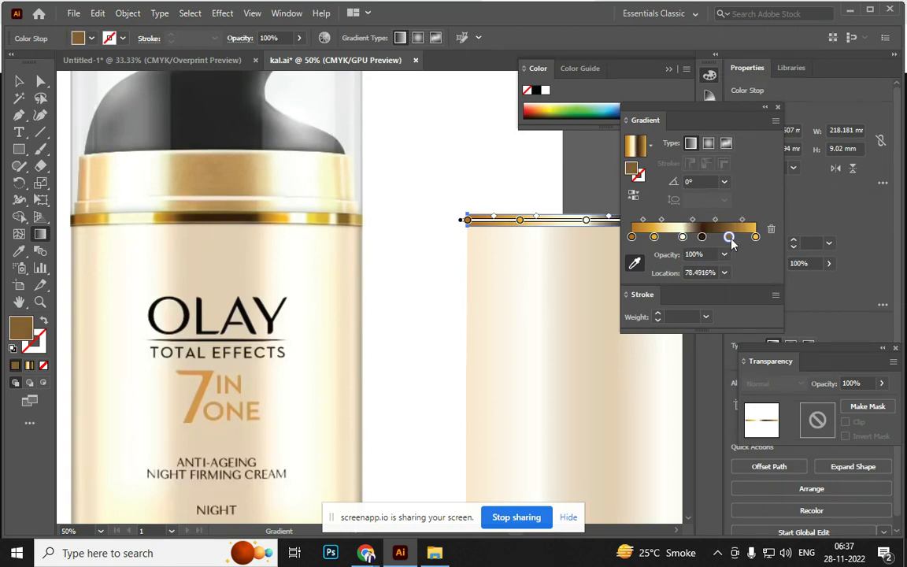
pyautogui.click(303, 214)
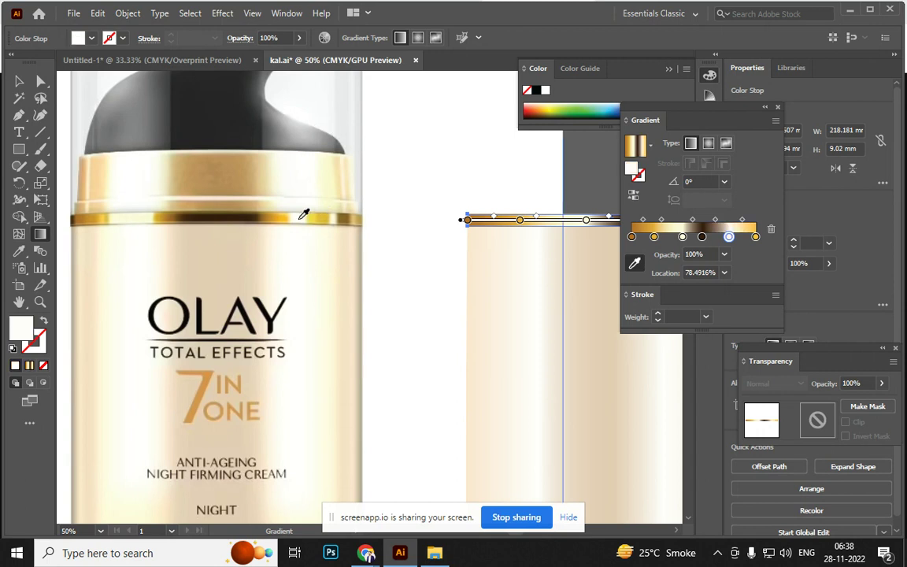
pyautogui.click(741, 237)
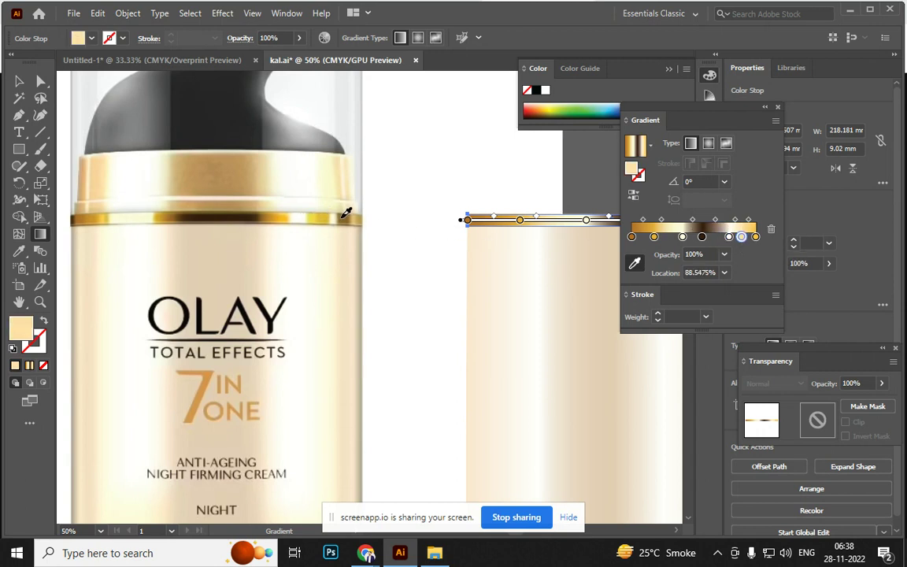
pyautogui.click(342, 218)
pyautogui.click(19, 81)
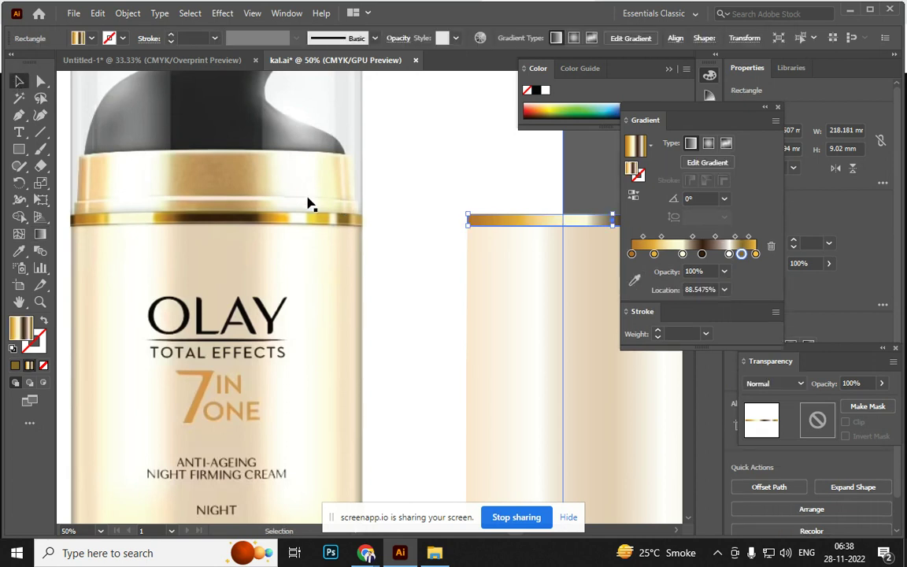
pyautogui.click(397, 236)
# Slide the gold strip's gradient stops left to 33.14% and 52.74%
pyautogui.moveTo(279, 237)
pyautogui.mouseDown()
pyautogui.moveTo(142, 241)
pyautogui.moveTo(421, 245)
pyautogui.moveTo(289, 247)
pyautogui.mouseUp()
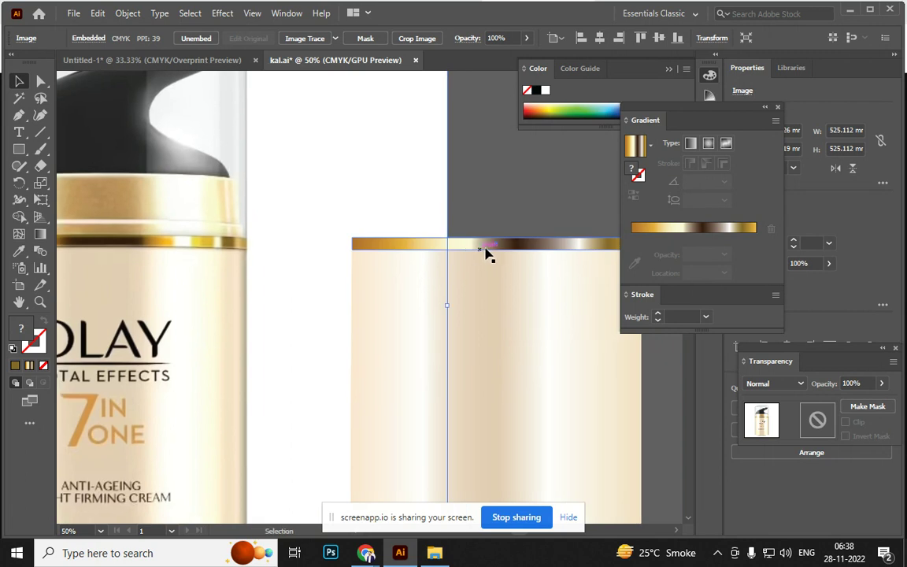
pyautogui.click(438, 246)
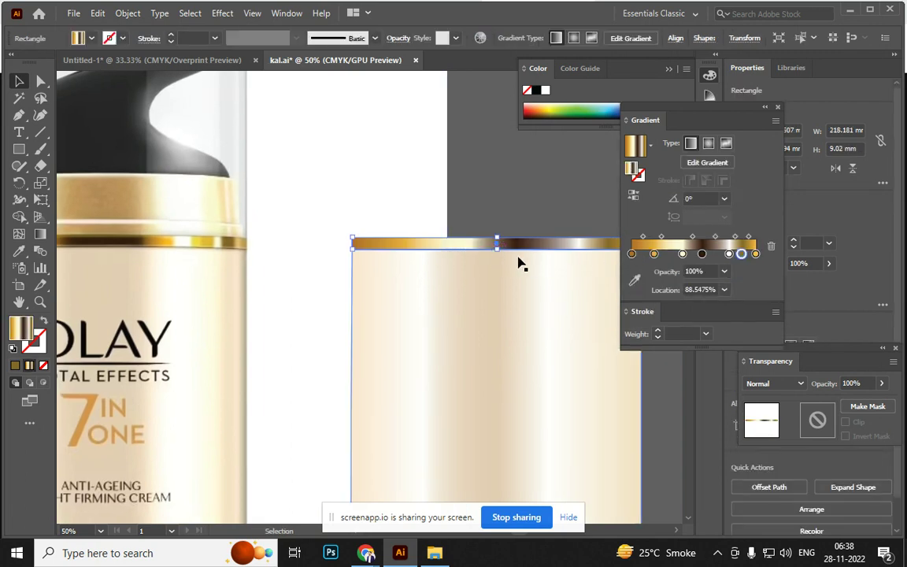
pyautogui.press('g')
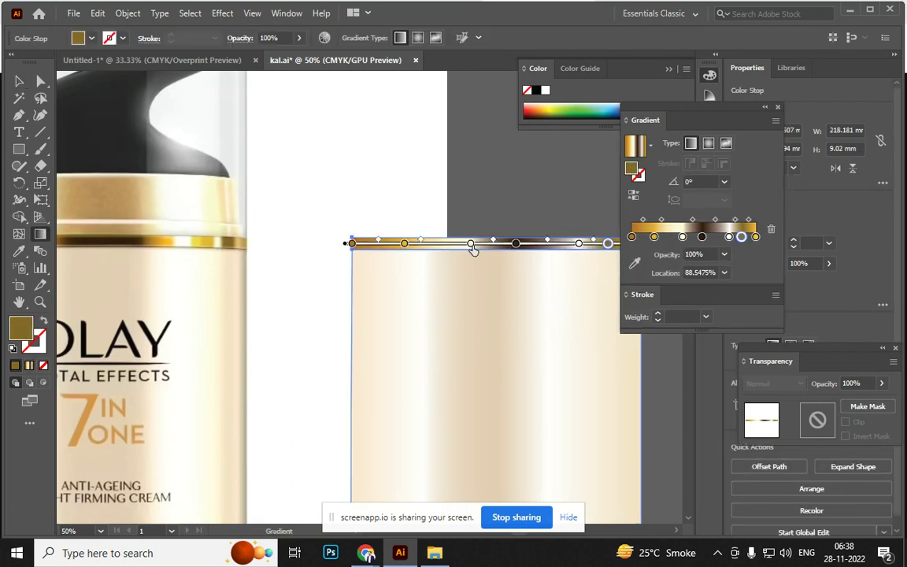
pyautogui.moveTo(471, 243); pyautogui.dragTo(448, 243)
pyautogui.moveTo(515, 243); pyautogui.dragTo(504, 244)
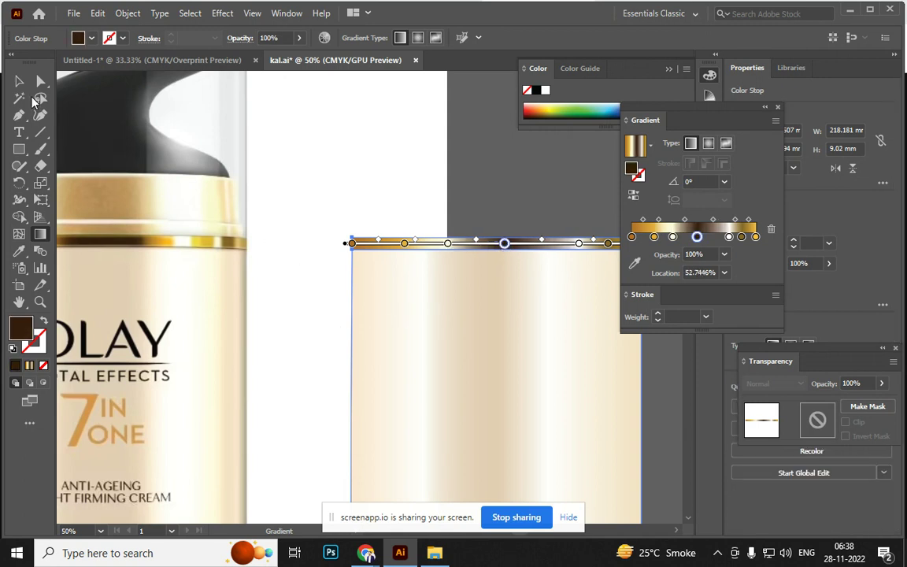
pyautogui.click(19, 81)
# Pan around the Olay bottle and select the cream jar body
pyautogui.click(323, 203)
pyautogui.moveTo(470, 178)
pyautogui.mouseDown()
pyautogui.moveTo(263, 194)
pyautogui.moveTo(563, 178)
pyautogui.moveTo(472, 200)
pyautogui.mouseUp()
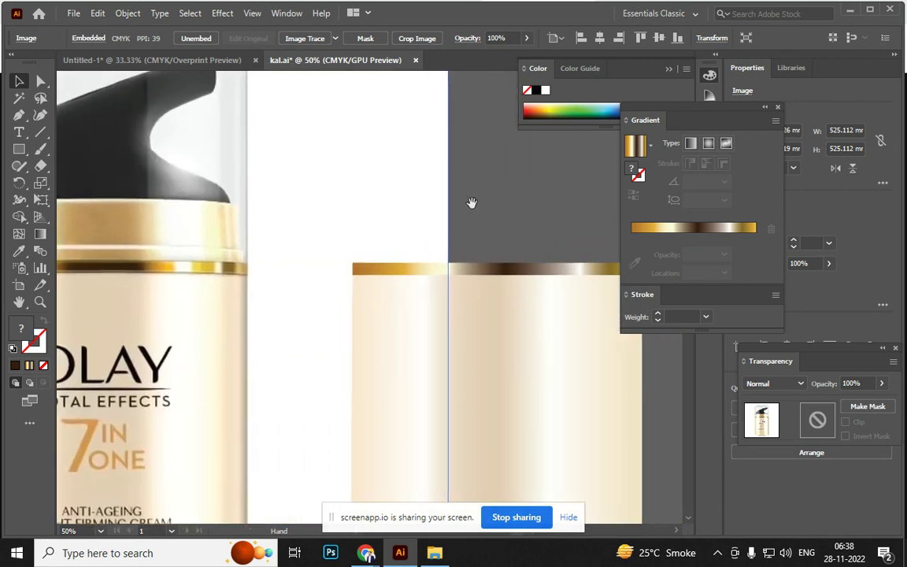
pyautogui.moveTo(355, 211); pyautogui.dragTo(508, 206)
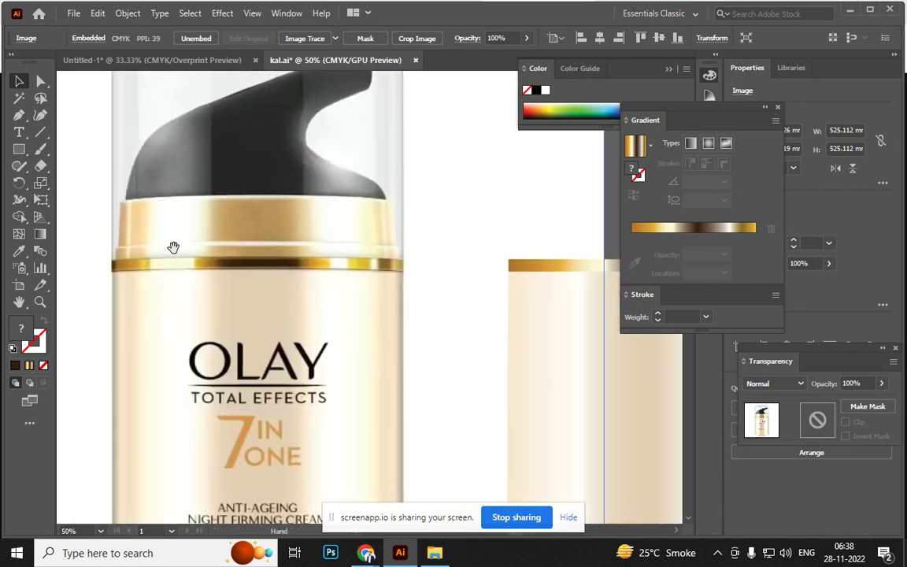
pyautogui.moveTo(326, 342); pyautogui.dragTo(180, 314)
pyautogui.click(482, 361)
pyautogui.moveTo(354, 381)
pyautogui.mouseDown()
pyautogui.moveTo(384, 236)
pyautogui.moveTo(377, 384)
pyautogui.mouseUp()
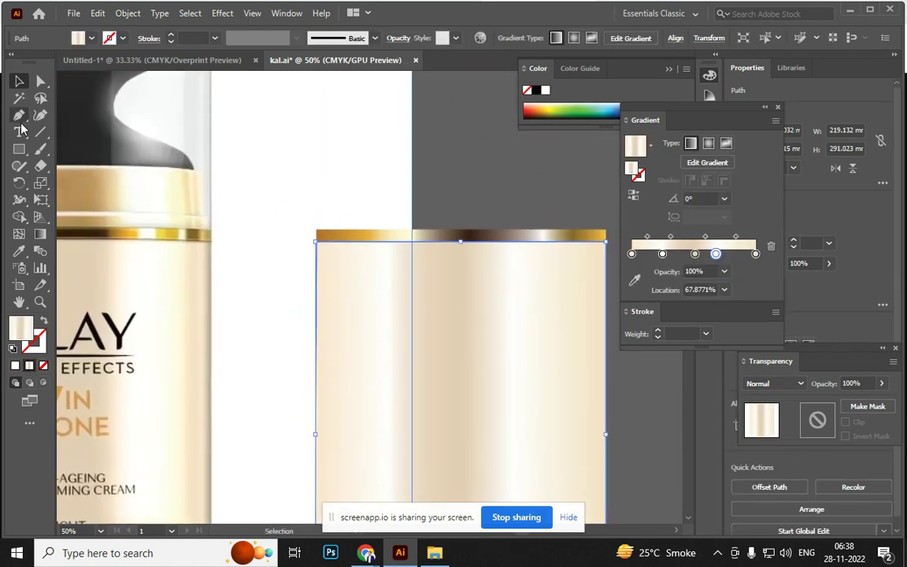
# Draw a thin rectangle over the jar's gold band and drag its left edge out to 203.7 mm wide
pyautogui.click(20, 149)
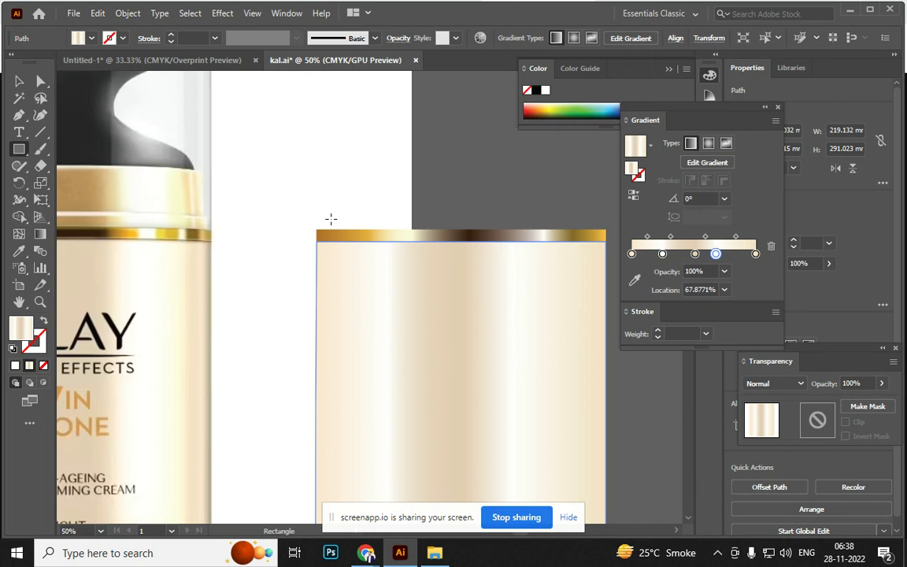
pyautogui.moveTo(328, 219); pyautogui.dragTo(590, 229)
pyautogui.moveTo(459, 266)
pyautogui.mouseDown()
pyautogui.moveTo(467, 329)
pyautogui.moveTo(593, 322)
pyautogui.moveTo(456, 313)
pyautogui.mouseUp()
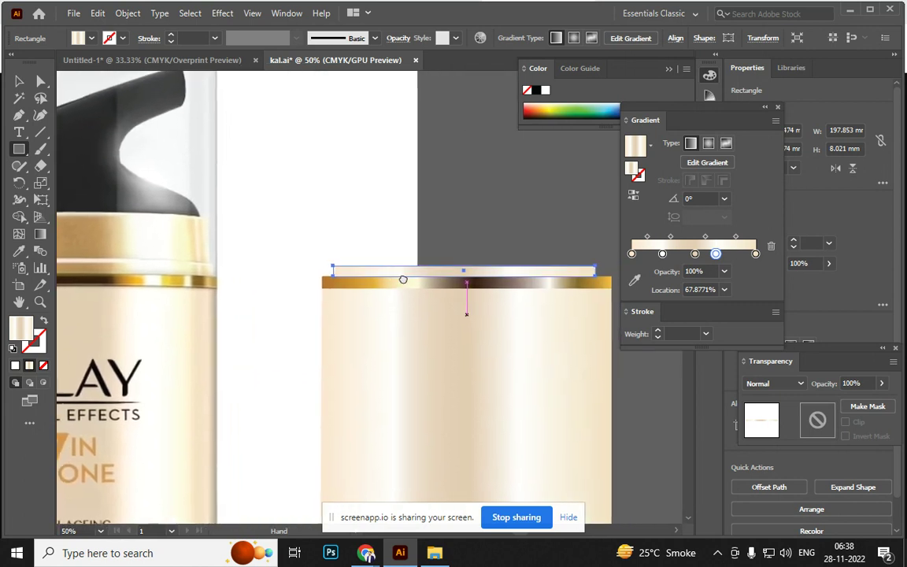
pyautogui.moveTo(397, 300)
pyautogui.mouseDown()
pyautogui.moveTo(535, 296)
pyautogui.moveTo(295, 309)
pyautogui.mouseUp()
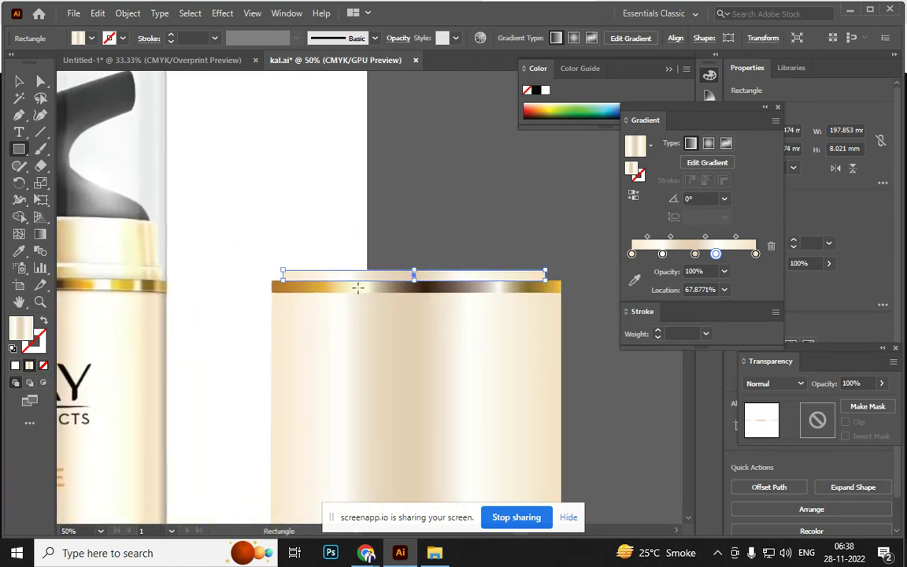
pyautogui.moveTo(544, 279); pyautogui.dragTo(551, 281)
pyautogui.moveTo(285, 280); pyautogui.dragTo(279, 275)
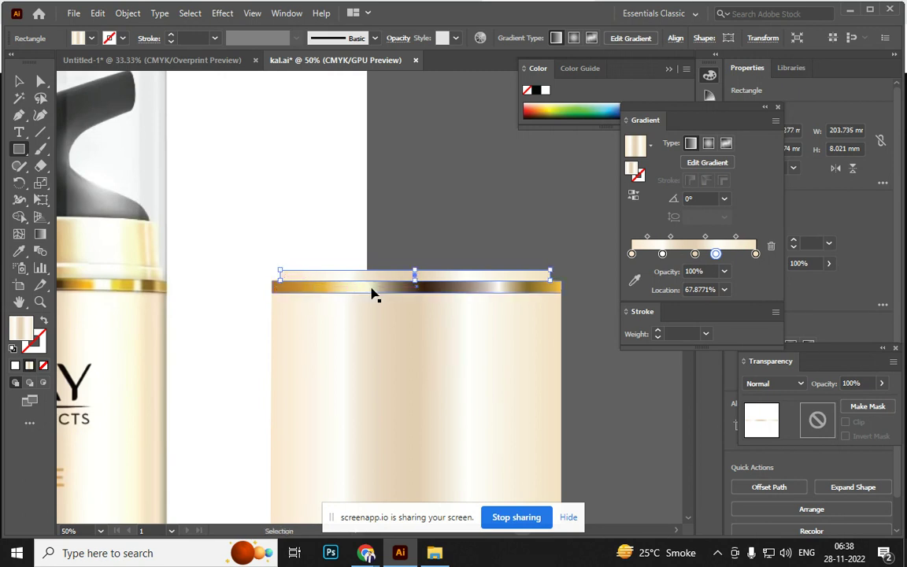
pyautogui.hotkey('ctrl', '=')
pyautogui.hotkey('ctrl', '=')
pyautogui.hotkey('ctrl', '=')
pyautogui.hotkey('ctrl', '=')
pyautogui.moveTo(341, 277)
pyautogui.mouseDown()
pyautogui.moveTo(544, 321)
pyautogui.moveTo(436, 251)
pyautogui.mouseUp()
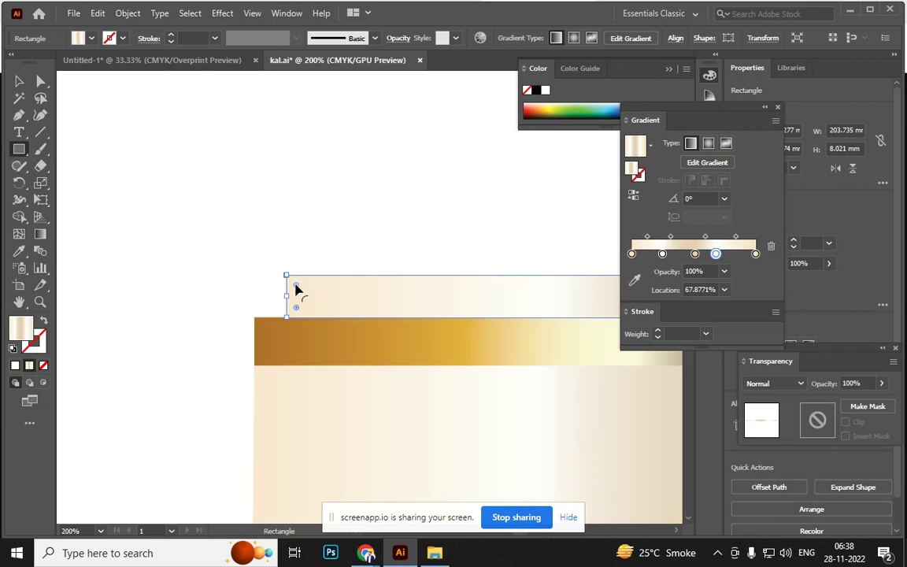
# Round the thin cream strip's top corners to about 3.21 mm and zoom out to check the jar
pyautogui.moveTo(297, 285); pyautogui.dragTo(299, 295)
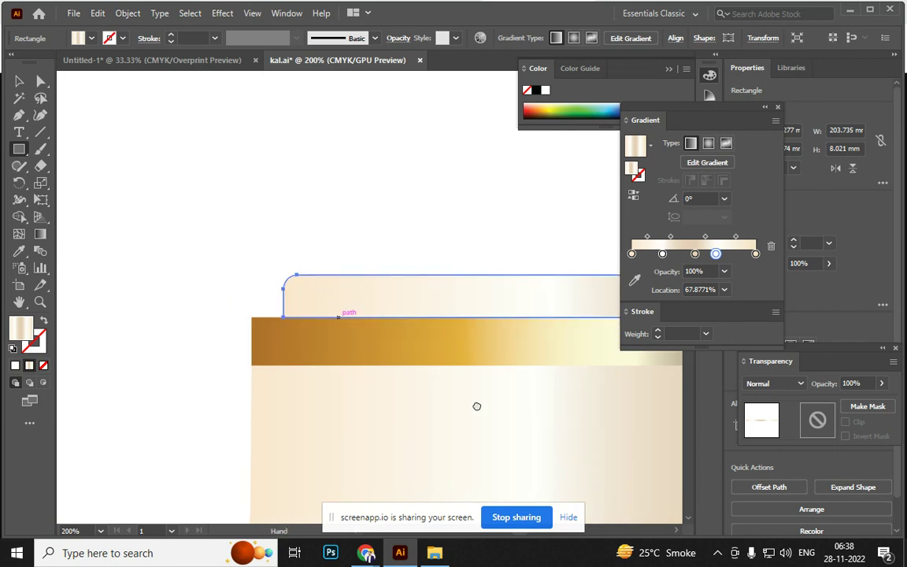
pyautogui.hscroll(5, 531, 419)
pyautogui.hscroll(3, 531, 419)
pyautogui.hscroll(3, 413, 418)
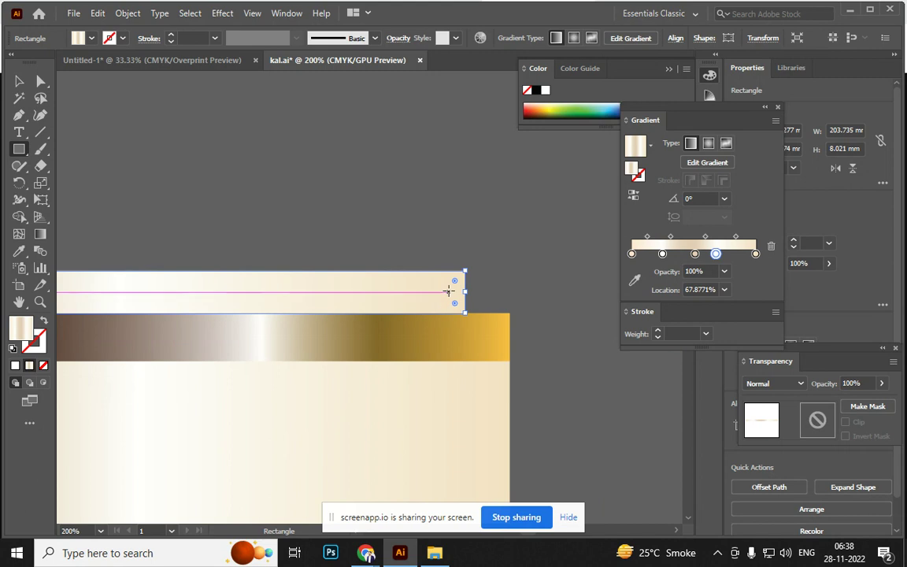
pyautogui.moveTo(457, 281); pyautogui.dragTo(448, 291)
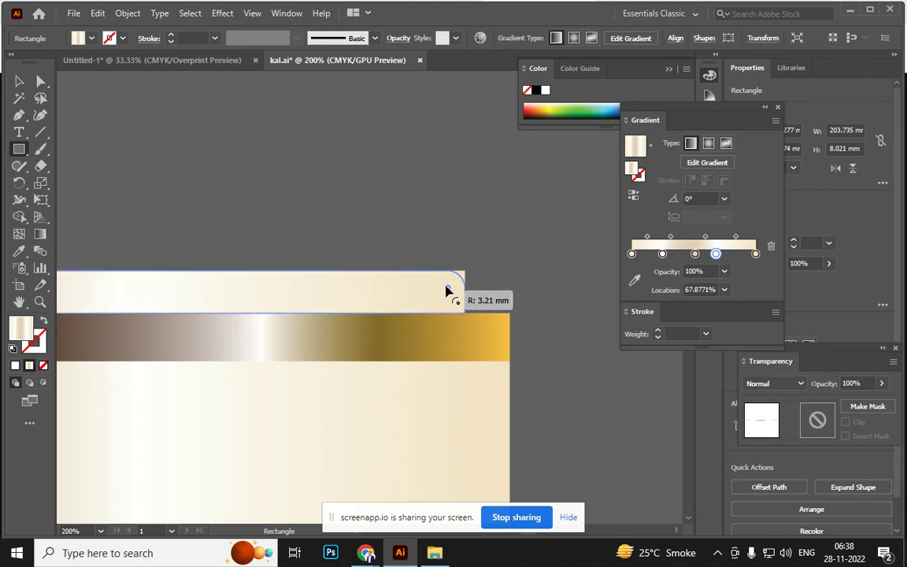
pyautogui.moveTo(356, 383); pyautogui.dragTo(638, 401)
pyautogui.hotkey('ctrl', '-')
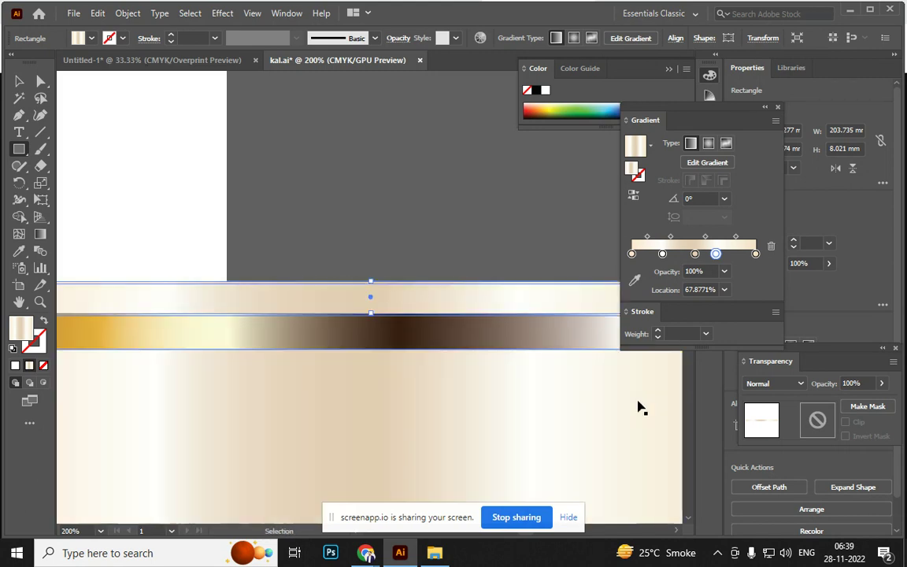
pyautogui.hotkey('ctrl', '-')
pyautogui.hotkey('ctrl', '-')
pyautogui.hotkey('ctrl', '-')
pyautogui.moveTo(309, 402)
pyautogui.mouseDown()
pyautogui.moveTo(546, 424)
pyautogui.moveTo(482, 426)
pyautogui.moveTo(498, 425)
pyautogui.mouseUp()
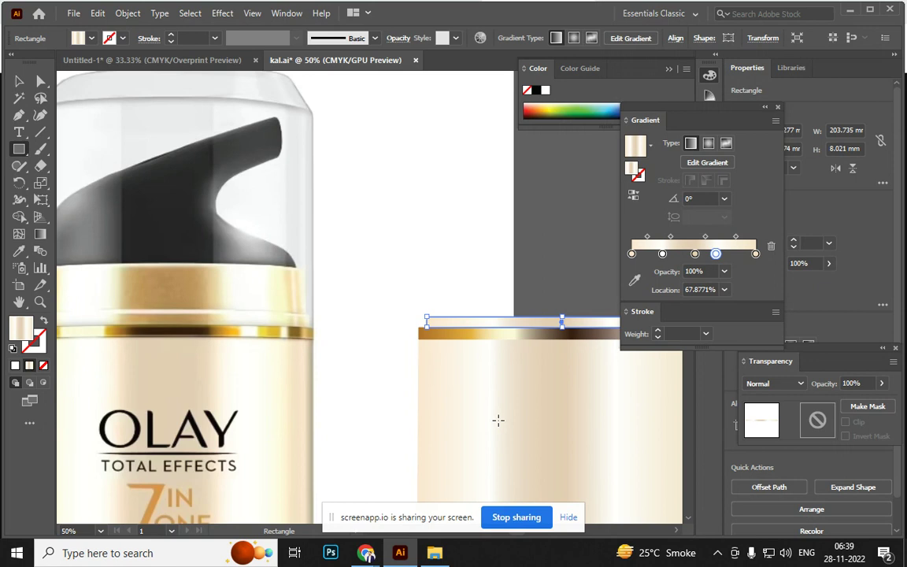
pyautogui.moveTo(626, 445); pyautogui.dragTo(450, 454)
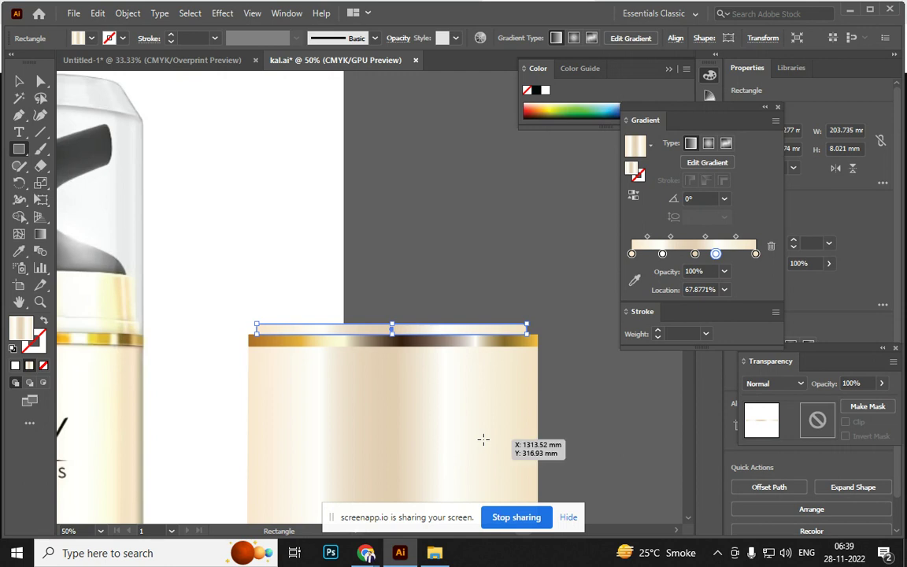
# Nudge the thin strip up slightly, reverse its gradient, and reselect it
pyautogui.press('Up')
pyautogui.press('Up')
pyautogui.press('Up')
pyautogui.press('Up')
pyautogui.press('Up')
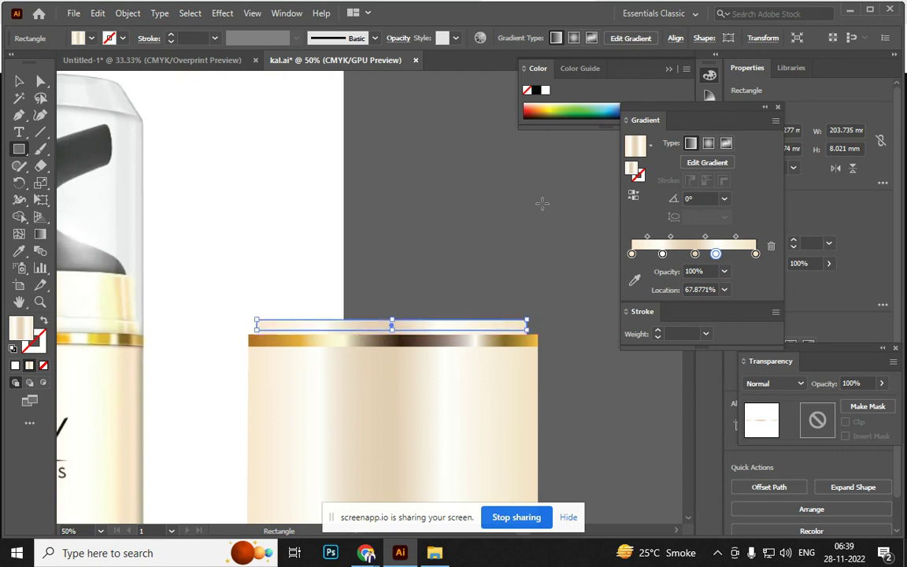
pyautogui.click(633, 195)
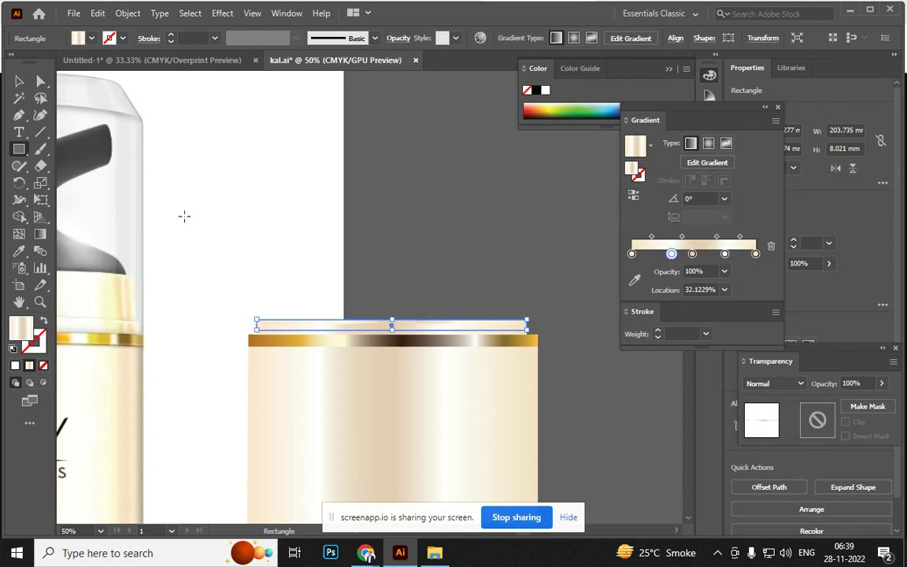
pyautogui.click(19, 82)
pyautogui.click(539, 252)
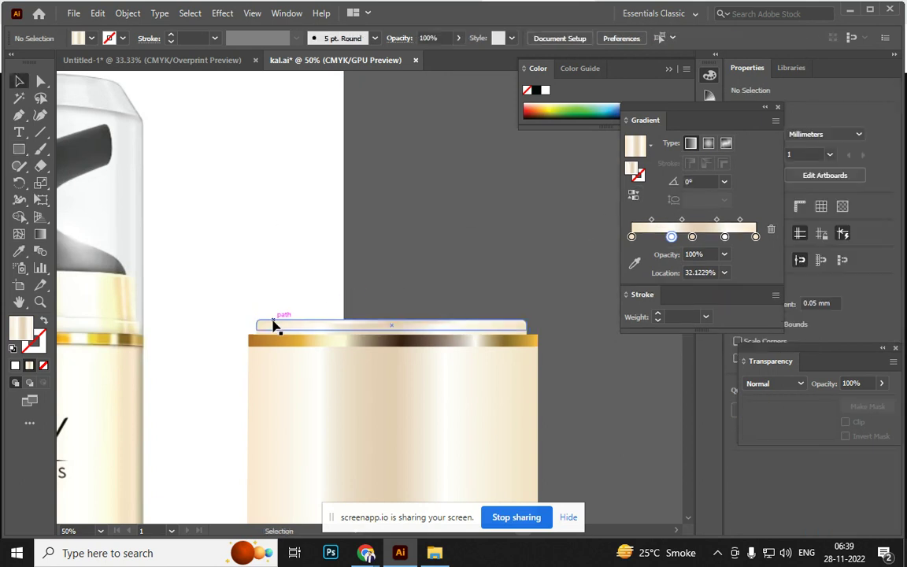
pyautogui.click(492, 324)
pyautogui.press('space')
pyautogui.moveTo(257, 249); pyautogui.dragTo(272, 233)
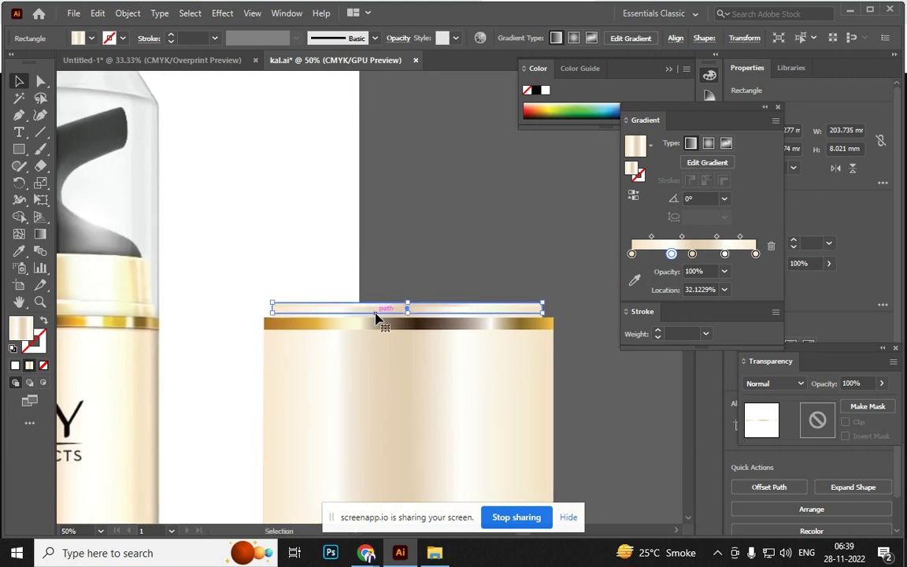
# Duplicate the thin strip straight above itself and stretch the copy to about 30.7 mm tall
pyautogui.click(549, 333)
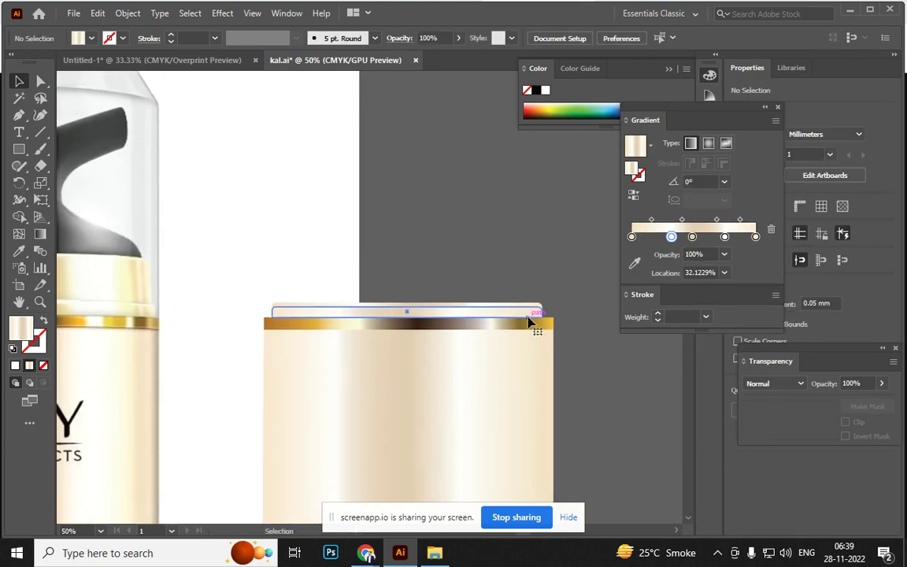
pyautogui.click(470, 317)
pyautogui.moveTo(466, 317); pyautogui.dragTo(460, 305)
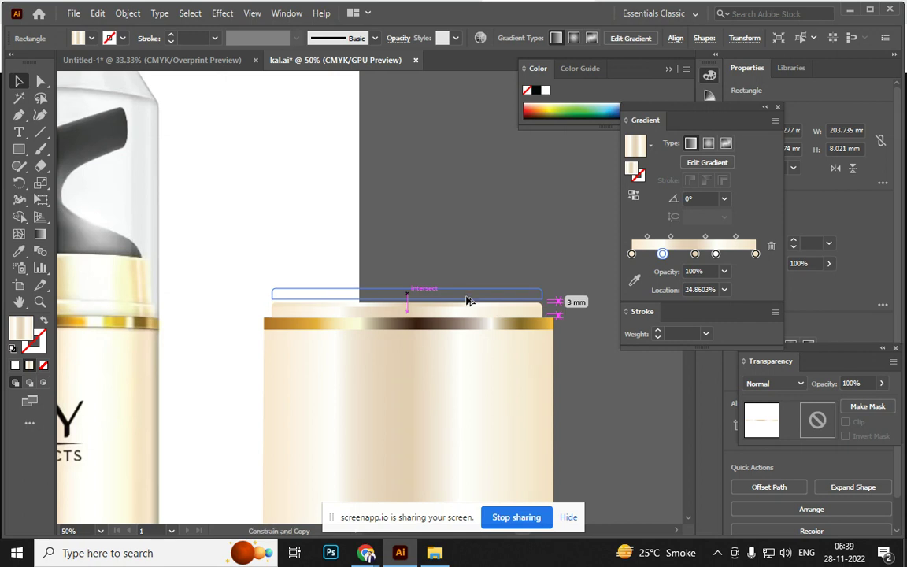
pyautogui.moveTo(408, 297); pyautogui.dragTo(409, 262)
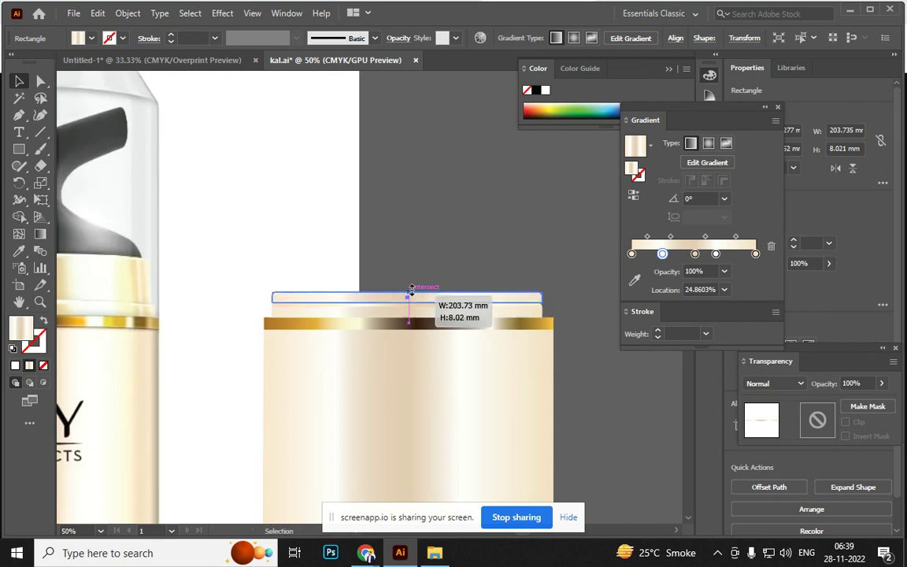
pyautogui.click(443, 222)
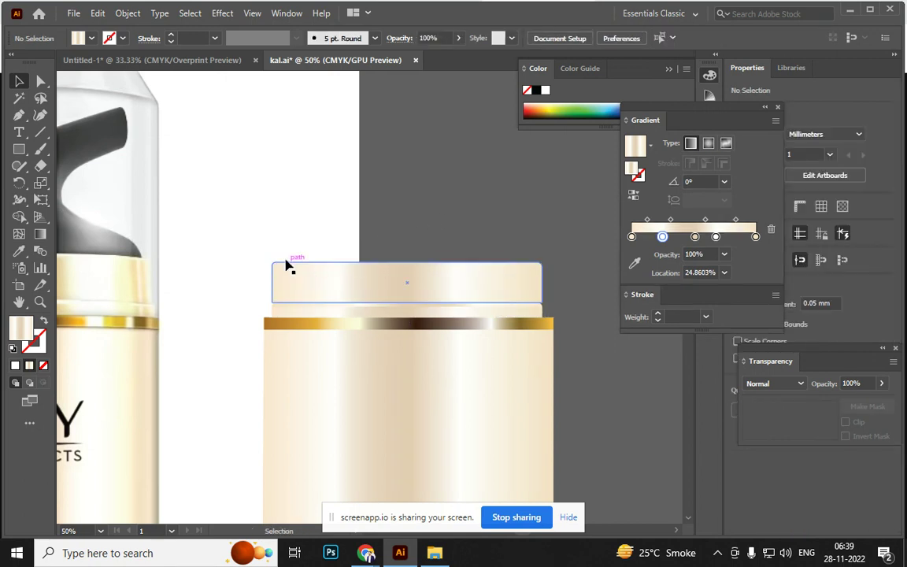
pyautogui.click(329, 293)
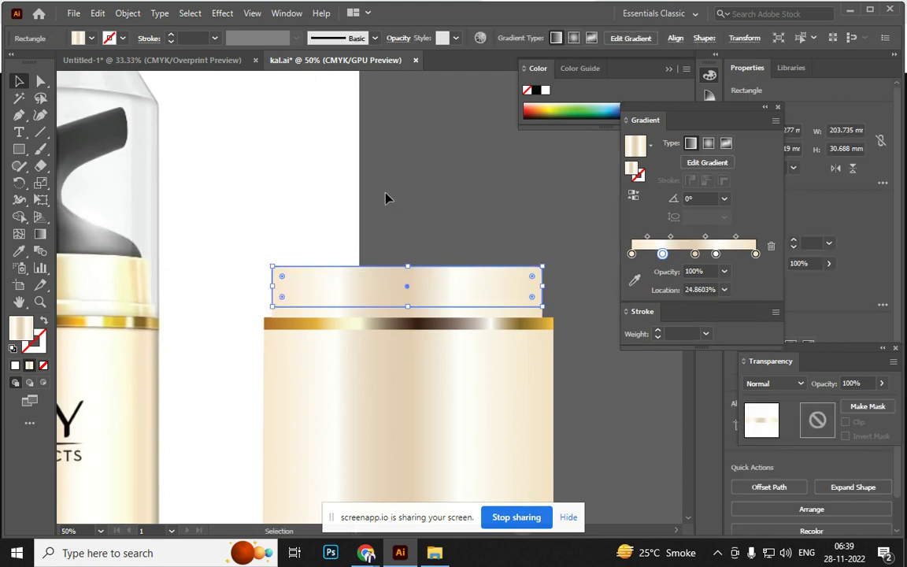
pyautogui.click(385, 197)
# Add a grey-brown stop at about 35% to the thin gold band's gradient
pyautogui.click(312, 311)
pyautogui.press('g')
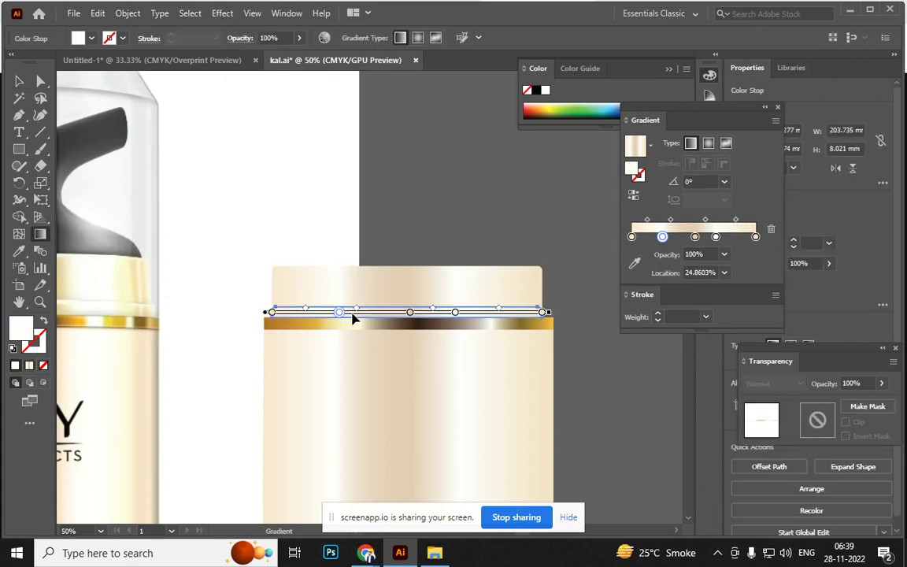
pyautogui.click(368, 315)
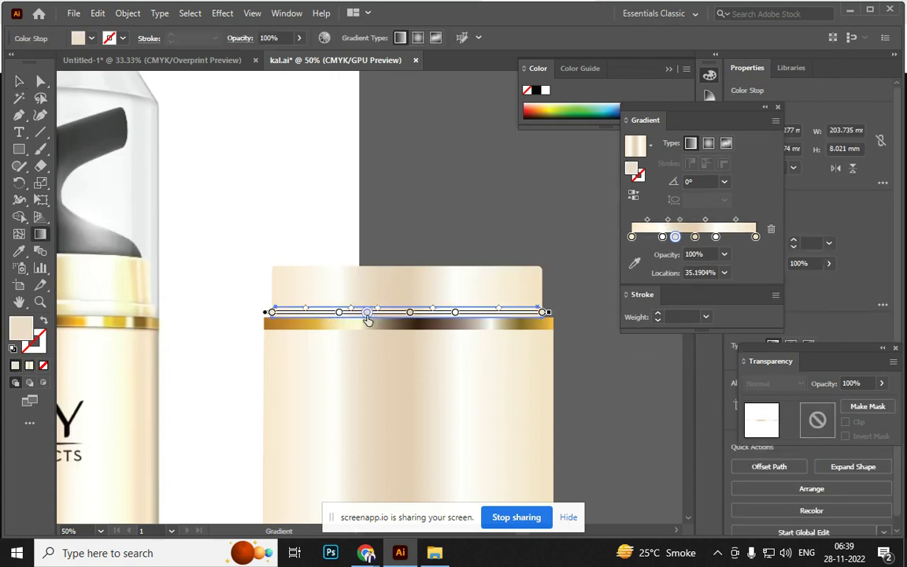
pyautogui.doubleClick(675, 237)
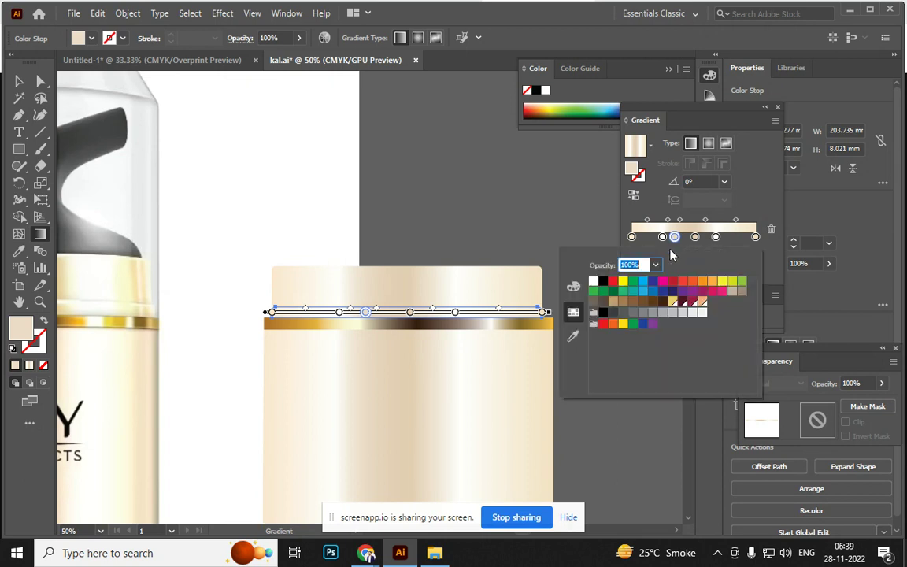
pyautogui.click(598, 304)
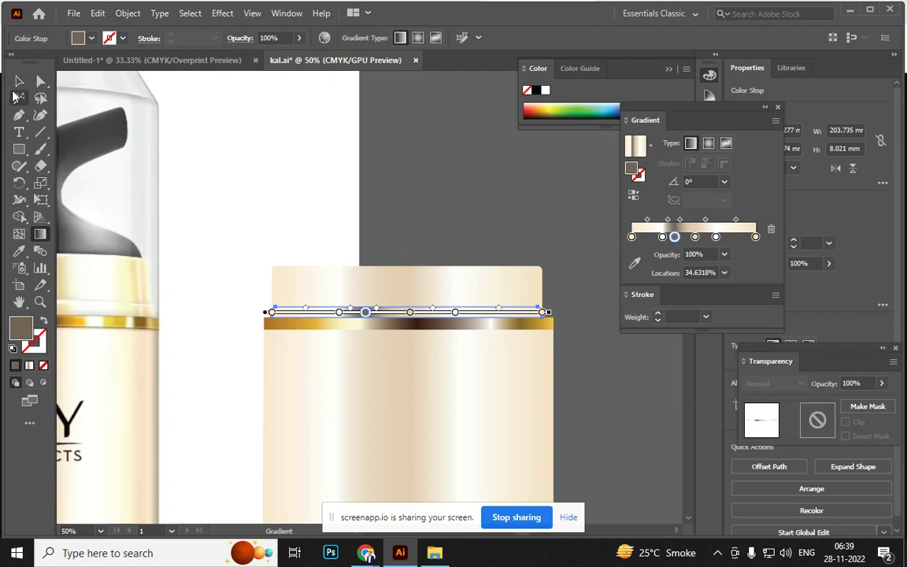
# Pan toward the Olay bottle and select the right jar's cap rectangle
pyautogui.click(19, 81)
pyautogui.click(386, 204)
pyautogui.moveTo(387, 204)
pyautogui.mouseDown()
pyautogui.moveTo(582, 113)
pyautogui.moveTo(370, 146)
pyautogui.mouseUp()
pyautogui.click(400, 231)
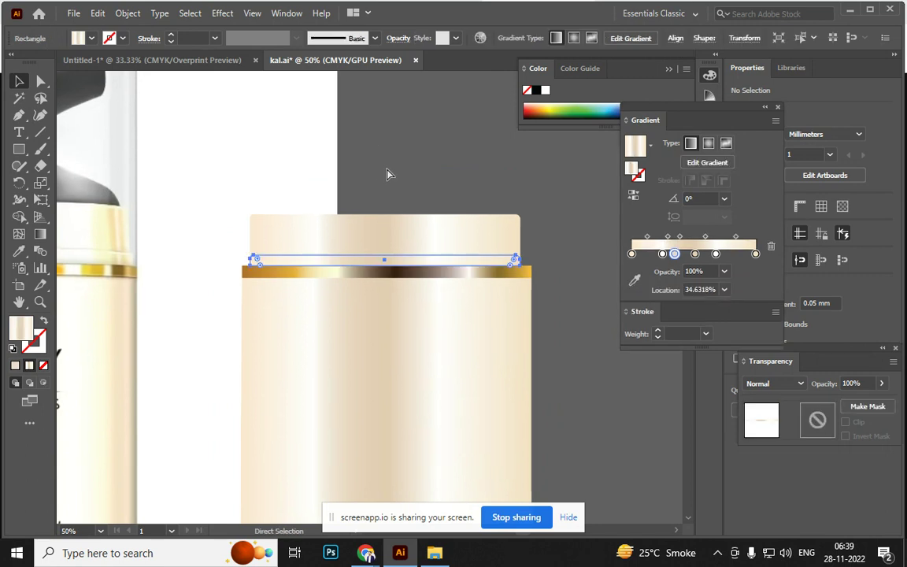
pyautogui.click(383, 182)
pyautogui.click(361, 237)
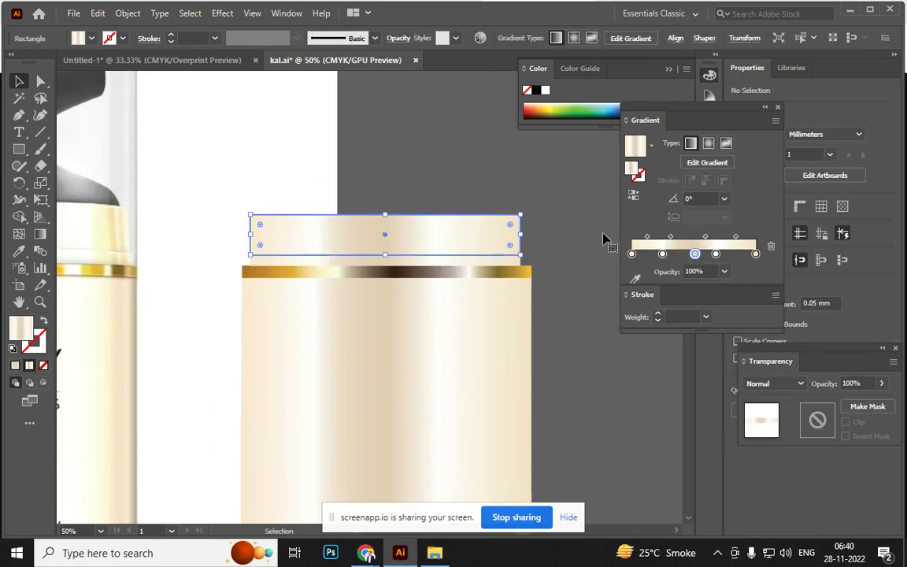
pyautogui.click(526, 201)
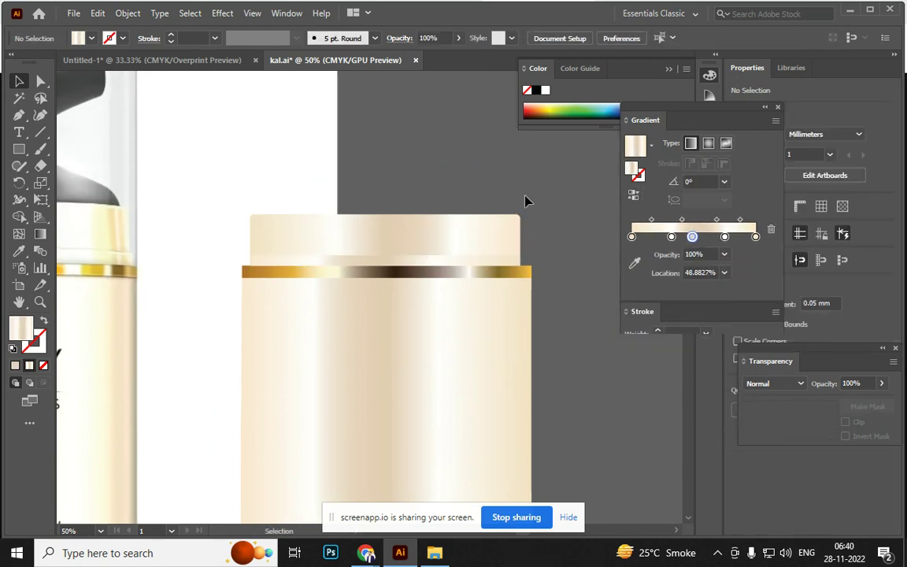
# Zoom out to 25% to show the OLAY bottle, the jar and the red poster artboard
pyautogui.moveTo(389, 171); pyautogui.dragTo(496, 192)
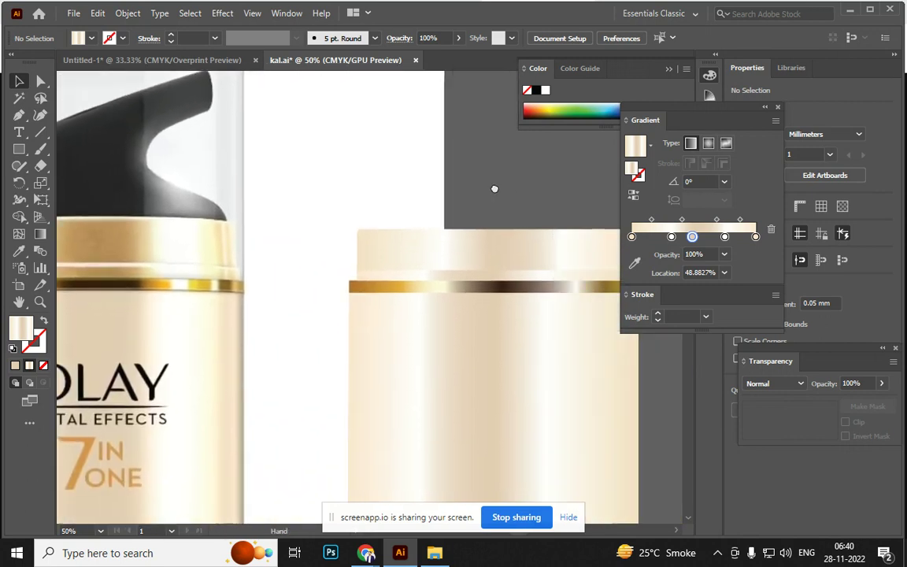
pyautogui.click(480, 254)
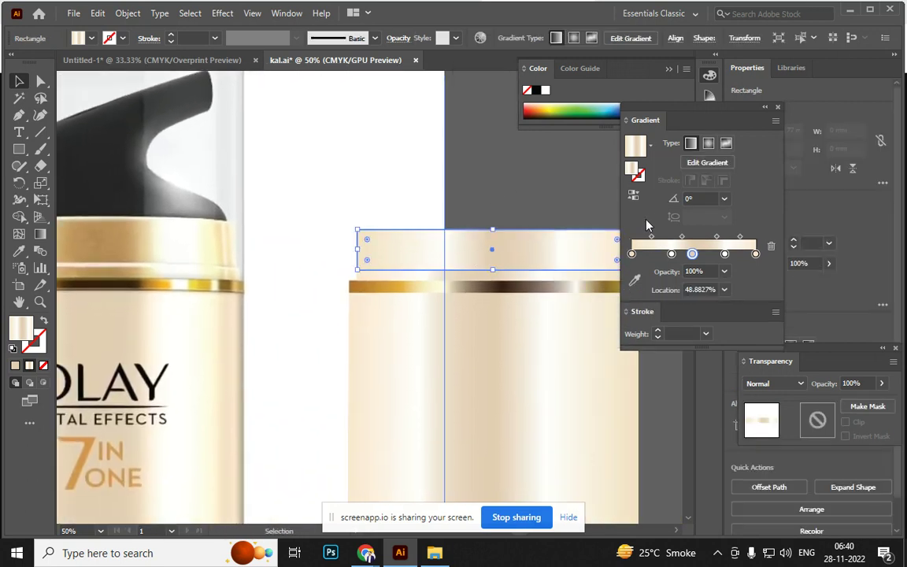
pyautogui.hotkey('ctrl', '-')
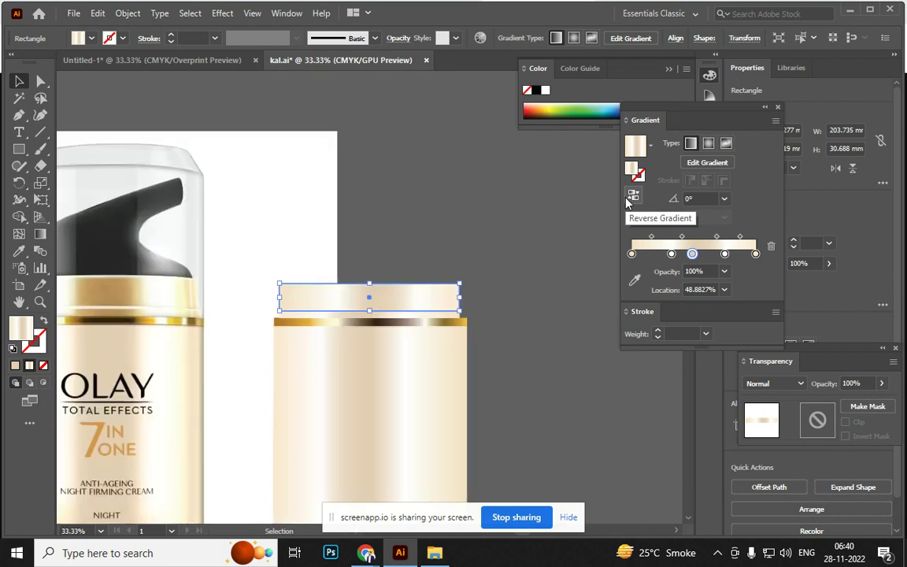
pyautogui.hotkey('ctrl', '-')
pyautogui.click(468, 299)
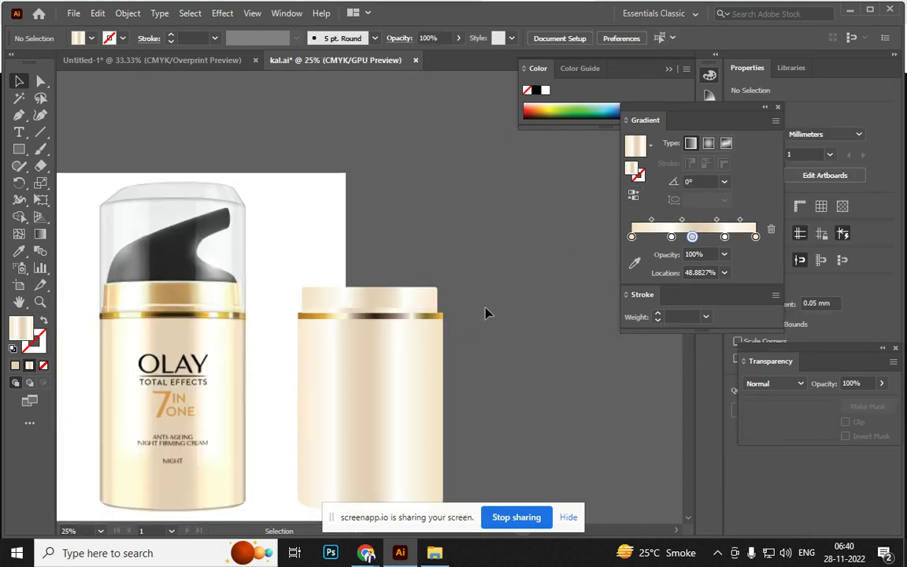
pyautogui.moveTo(488, 308); pyautogui.dragTo(581, 299)
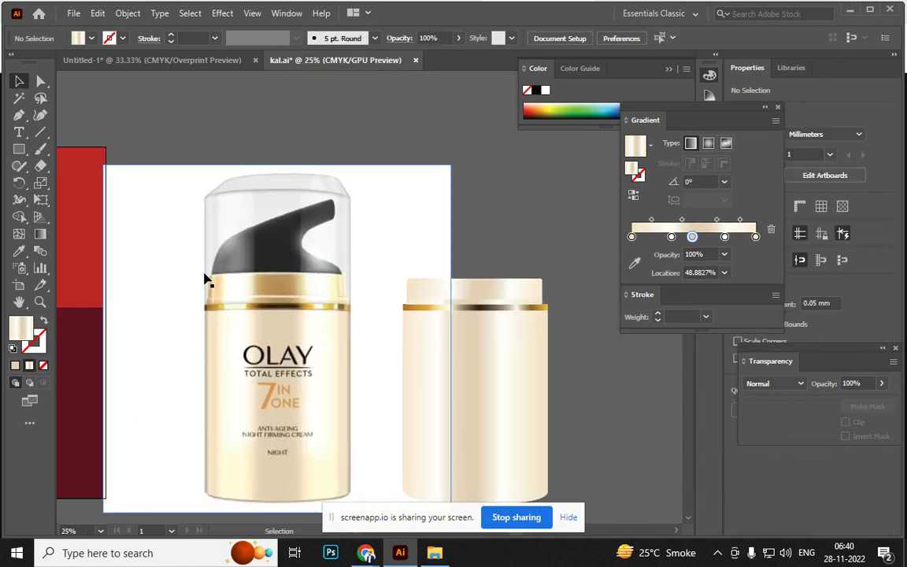
# Trace the left bottle's pump head as a closed curved Pen outline
pyautogui.press('p')
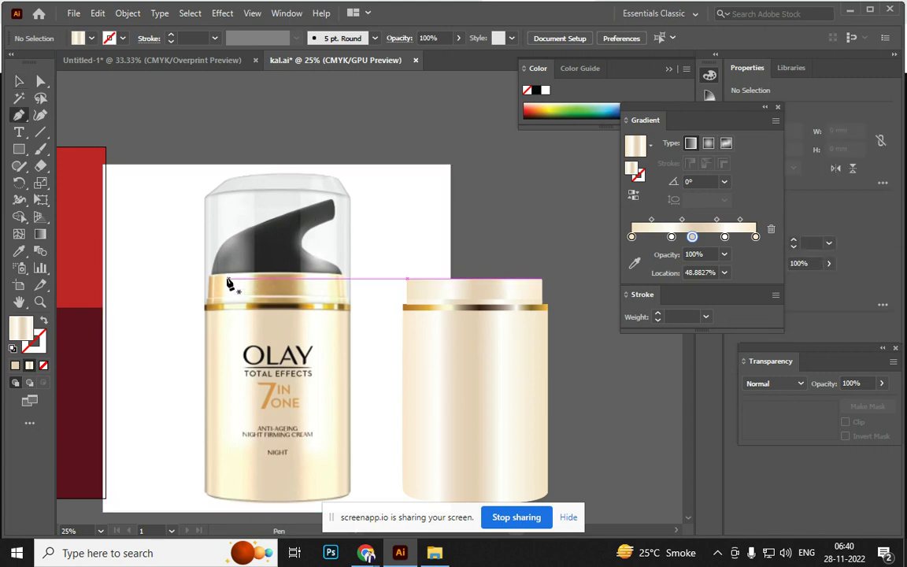
pyautogui.click(213, 275)
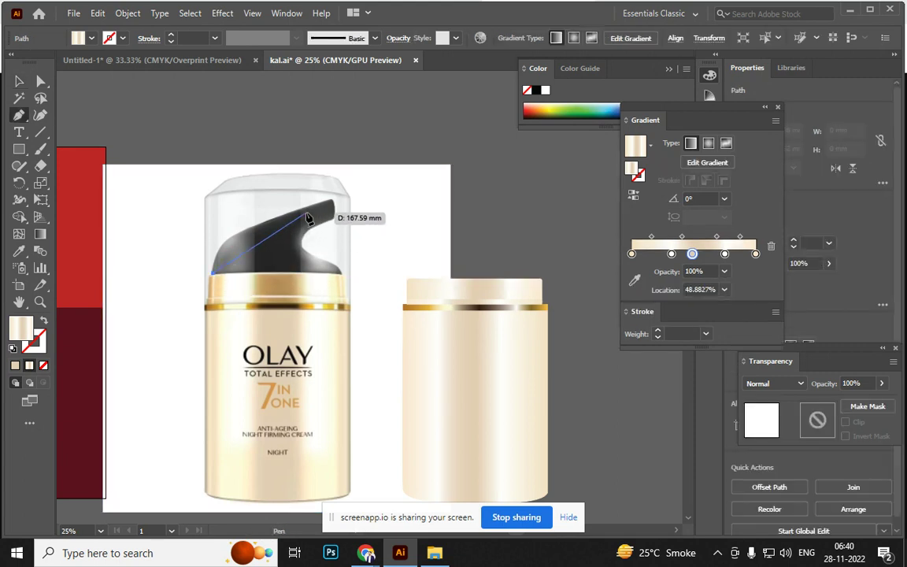
pyautogui.moveTo(277, 221); pyautogui.dragTo(348, 206)
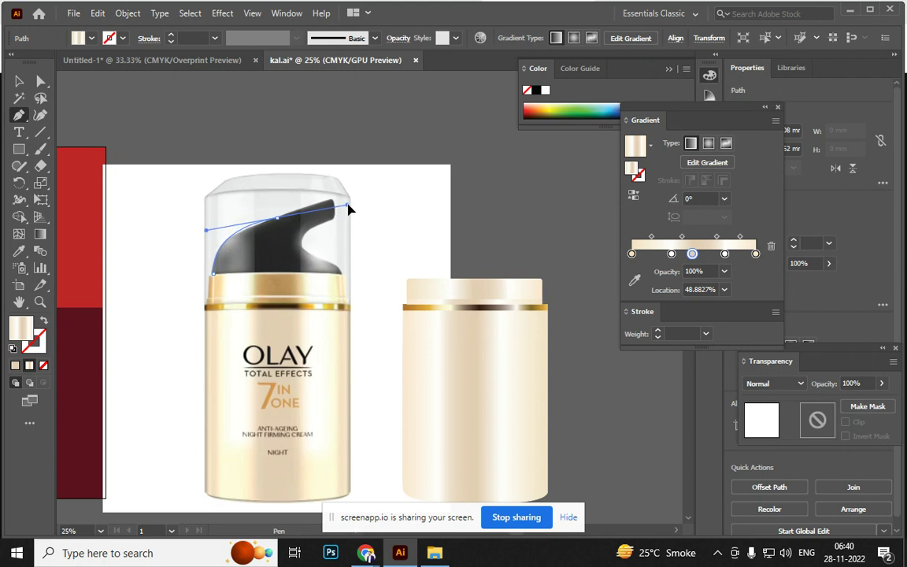
pyautogui.moveTo(284, 227)
pyautogui.mouseDown()
pyautogui.moveTo(335, 206)
pyautogui.moveTo(311, 263)
pyautogui.mouseUp()
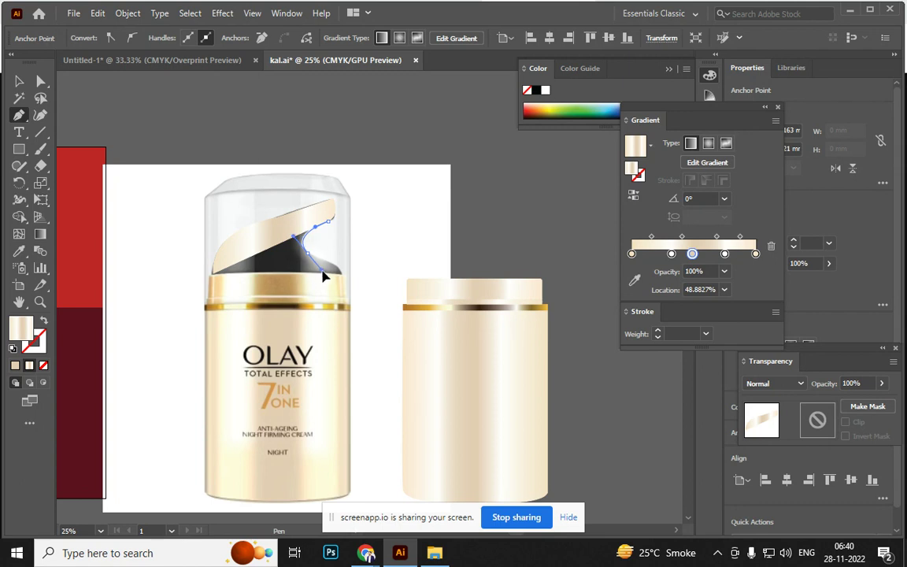
pyautogui.moveTo(323, 276)
pyautogui.mouseDown()
pyautogui.moveTo(309, 256)
pyautogui.moveTo(345, 283)
pyautogui.mouseUp()
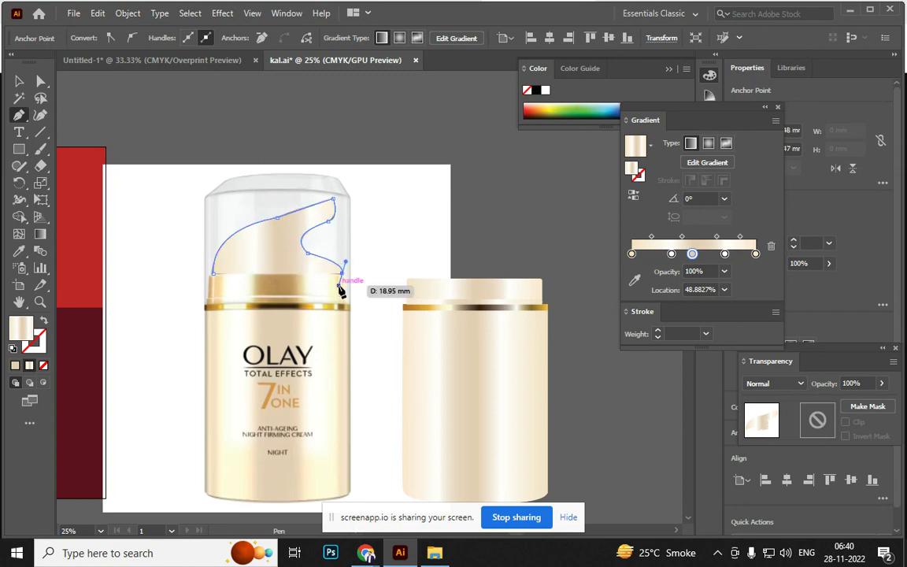
pyautogui.click(213, 274)
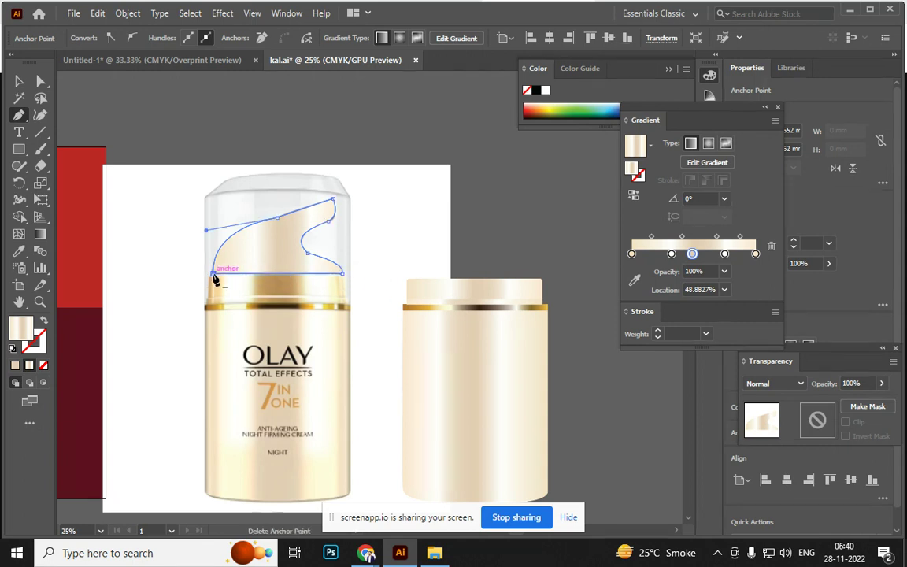
# Move the traced pump shape onto the right jar's lid
pyautogui.click(20, 81)
pyautogui.click(259, 152)
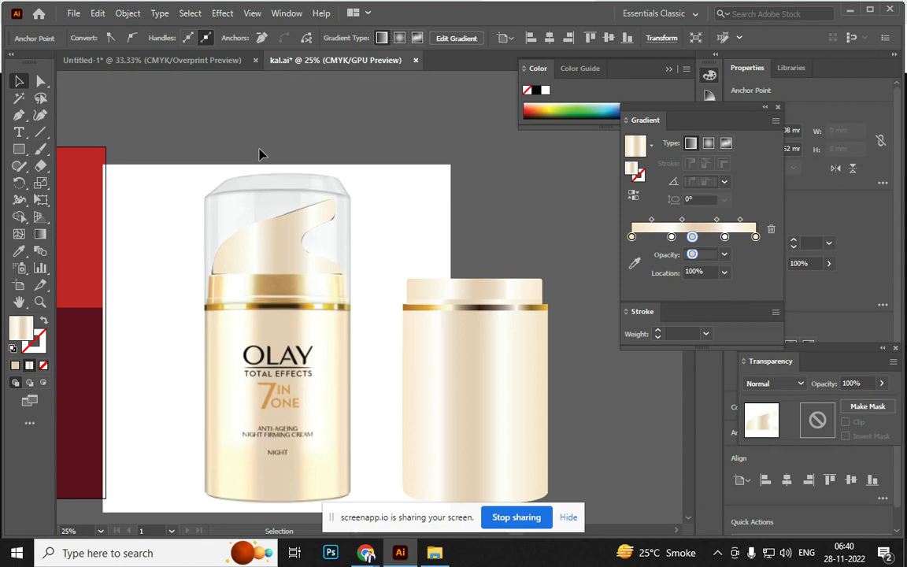
pyautogui.moveTo(269, 254)
pyautogui.mouseDown()
pyautogui.moveTo(472, 260)
pyautogui.moveTo(482, 279)
pyautogui.mouseUp()
pyautogui.click(584, 421)
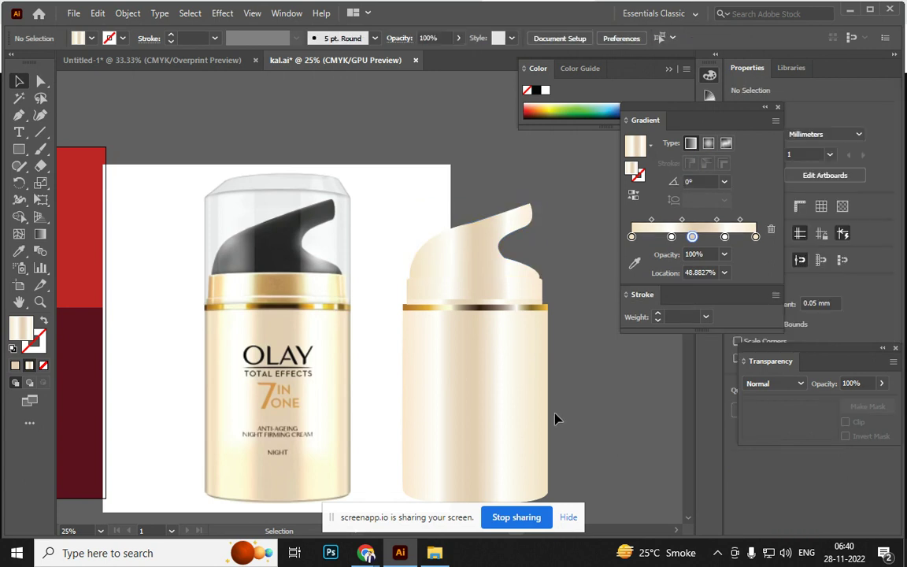
# Trim the pump shape's gradient down to three stops by removing the extras
pyautogui.click(471, 265)
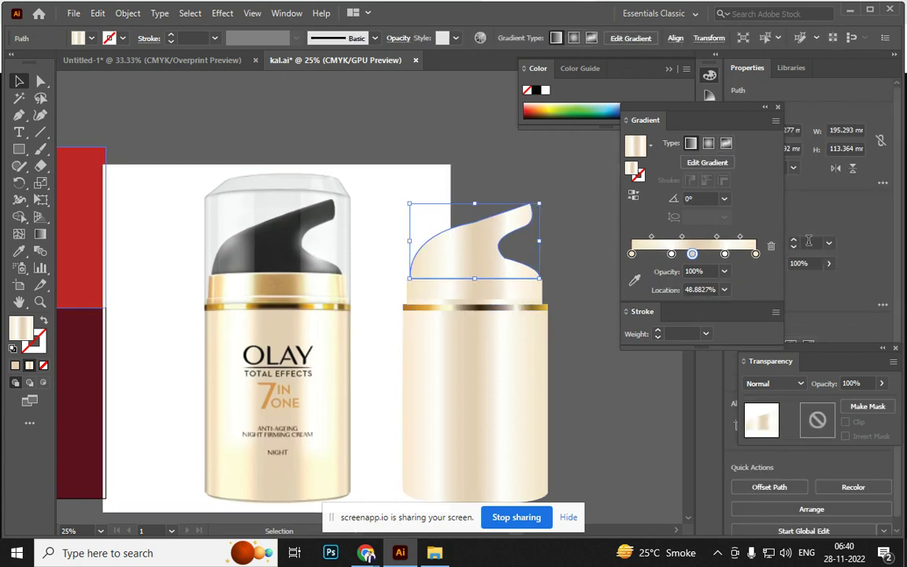
pyautogui.moveTo(671, 253); pyautogui.dragTo(668, 293)
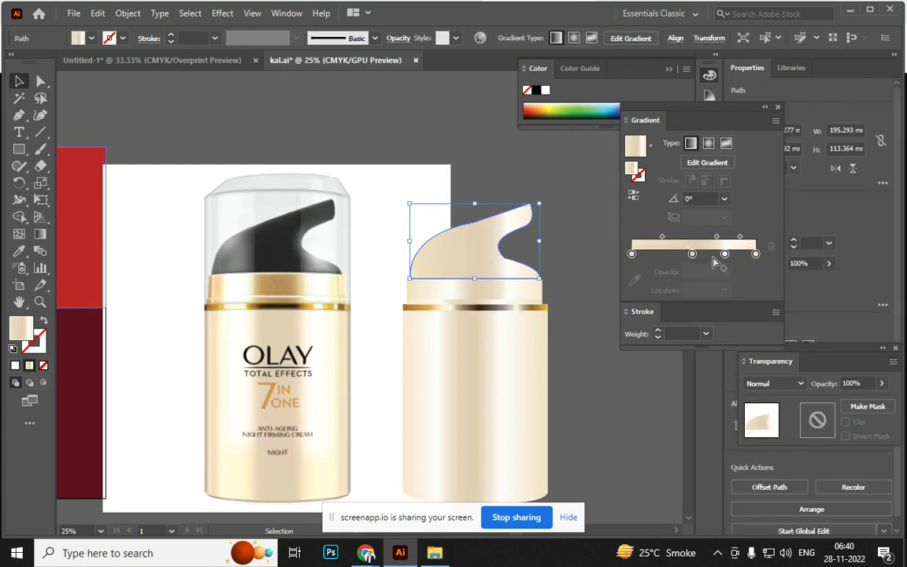
pyautogui.moveTo(725, 254); pyautogui.dragTo(748, 273)
pyautogui.click(756, 255)
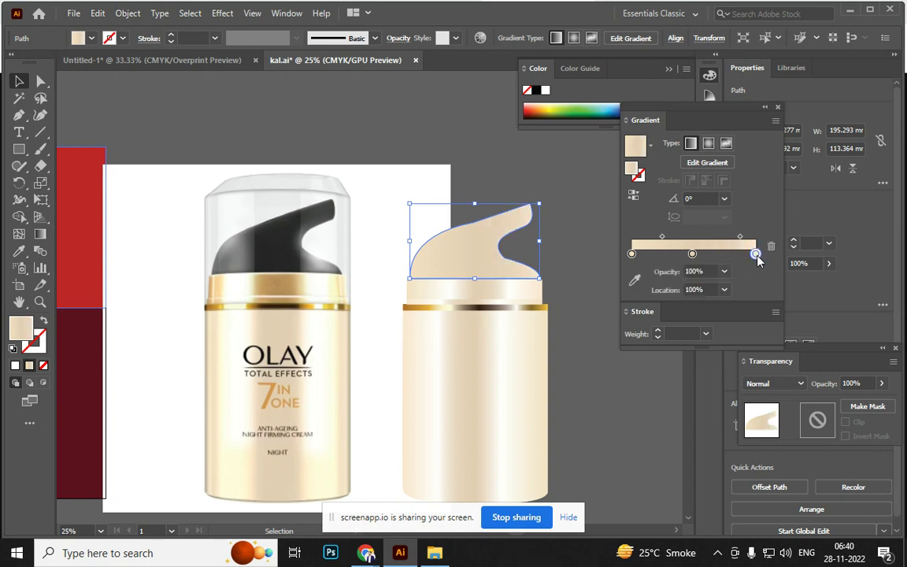
pyautogui.press('i')
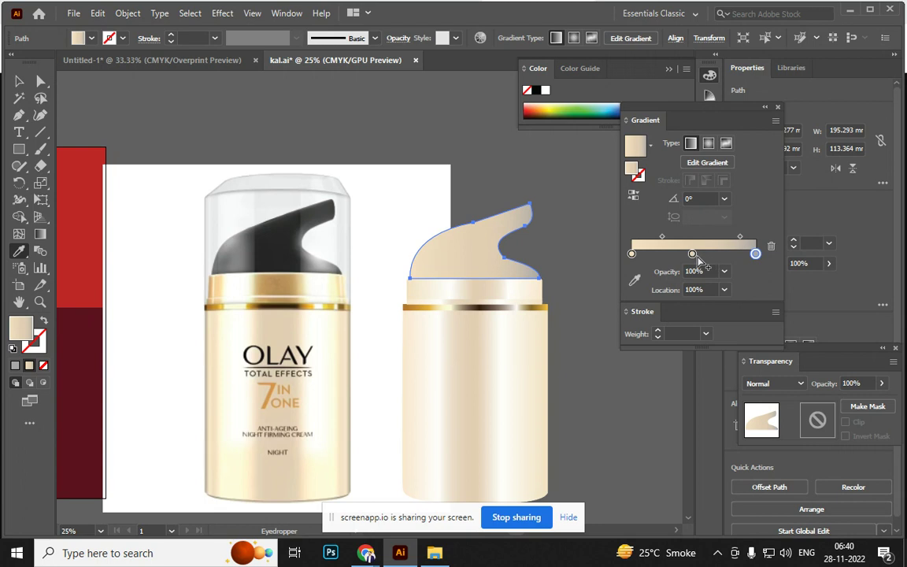
# Sample black and dark grey from the left bottle's pump into the stops and rebalance the midpoints
pyautogui.click(692, 253)
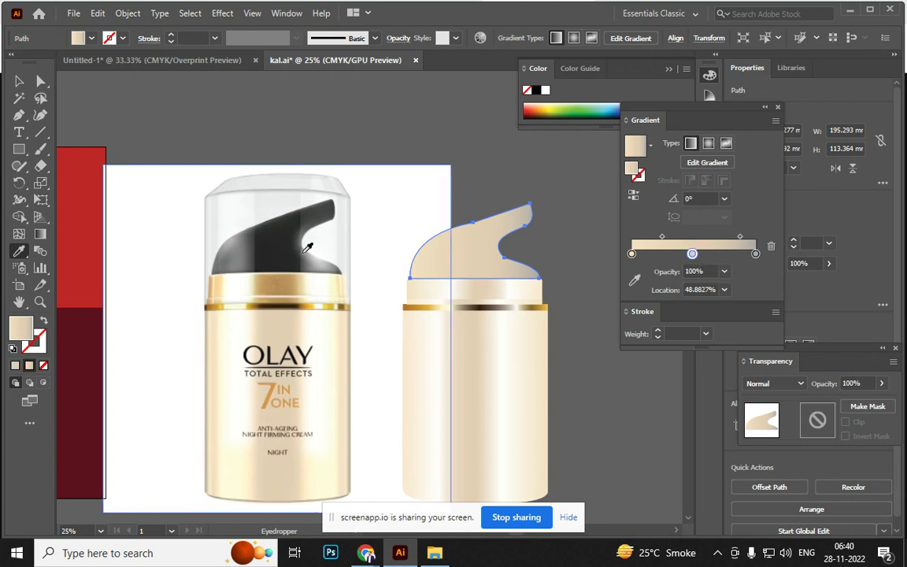
pyautogui.click(260, 224)
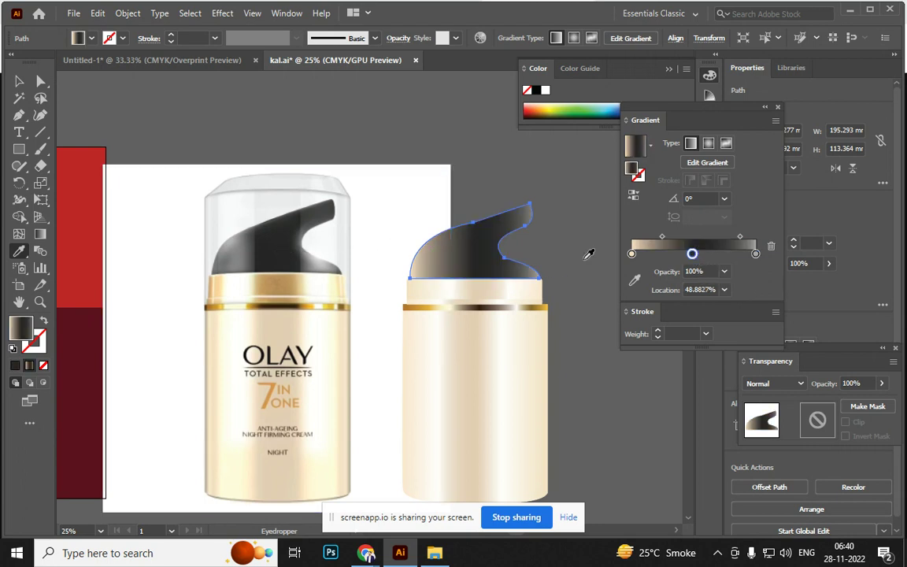
pyautogui.click(632, 255)
pyautogui.click(234, 250)
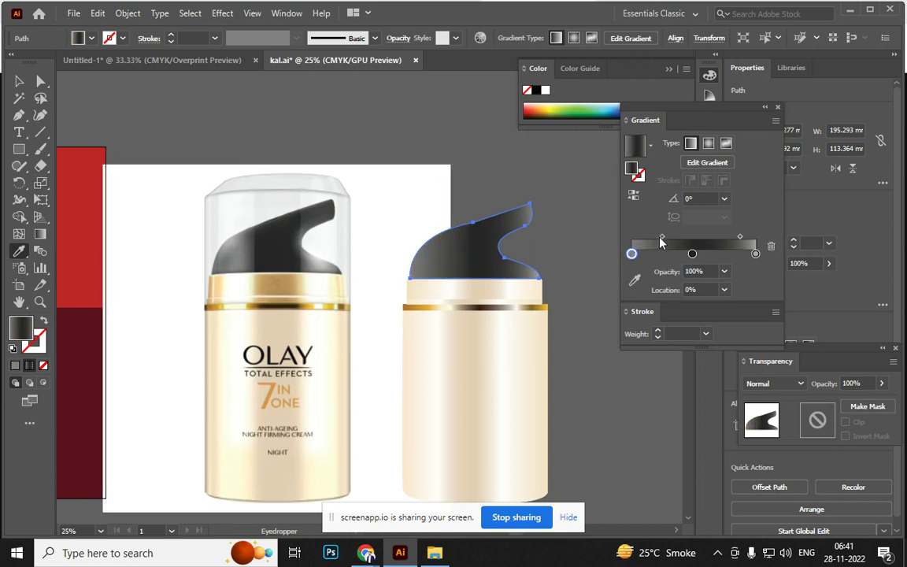
pyautogui.moveTo(661, 238); pyautogui.dragTo(671, 238)
pyautogui.moveTo(740, 239)
pyautogui.mouseDown()
pyautogui.moveTo(724, 238)
pyautogui.moveTo(737, 238)
pyautogui.mouseUp()
pyautogui.press('v')
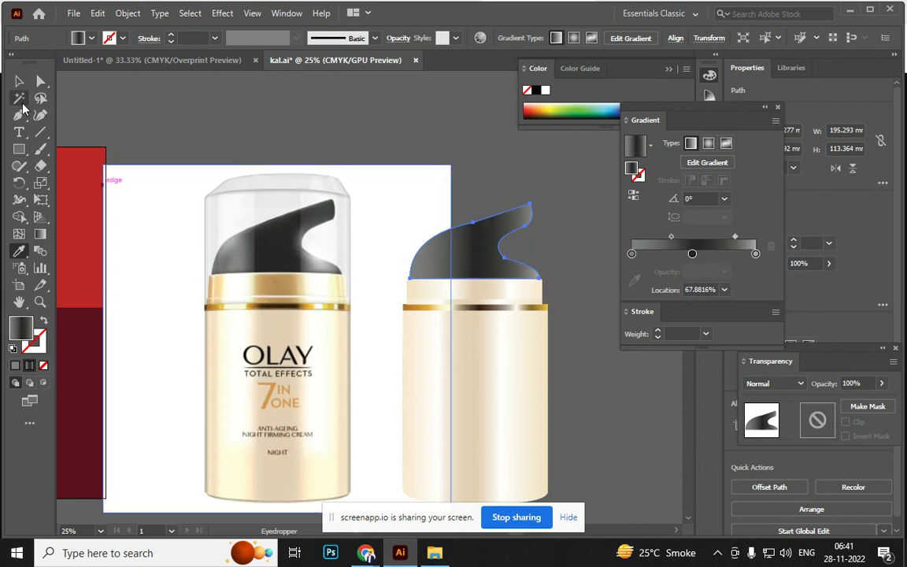
pyautogui.click(380, 142)
pyautogui.moveTo(212, 305); pyautogui.dragTo(270, 329)
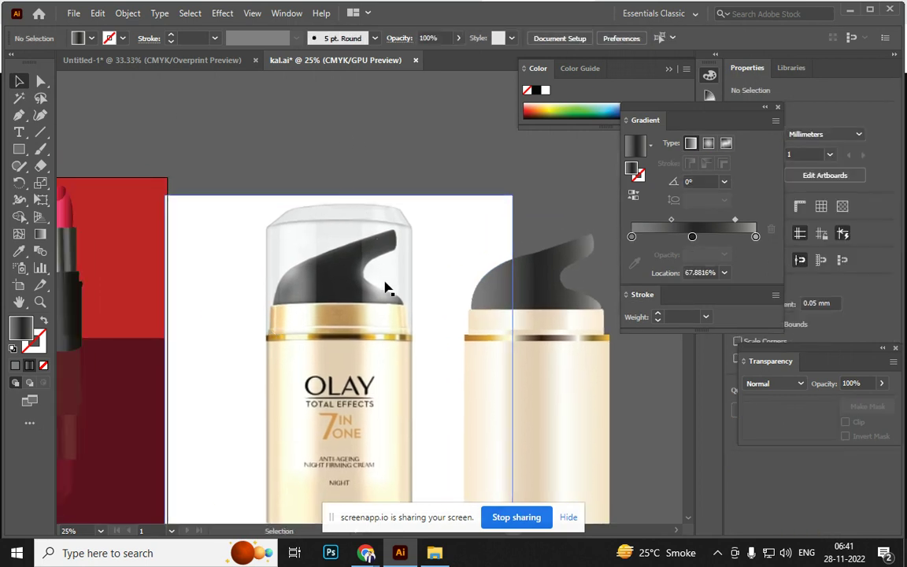
# Trace the Olay jar's dome cap as a closed outline with a curved top edge
pyautogui.press('p')
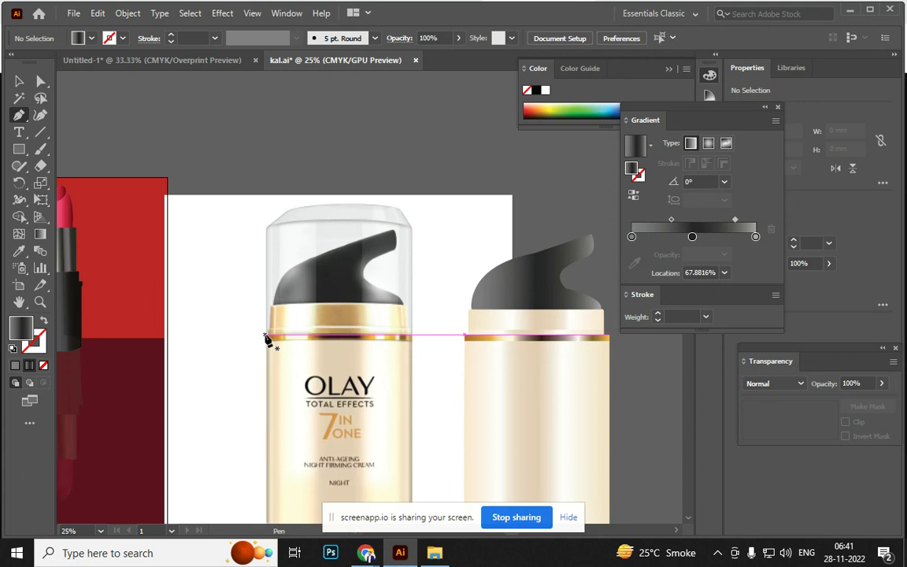
pyautogui.click(268, 337)
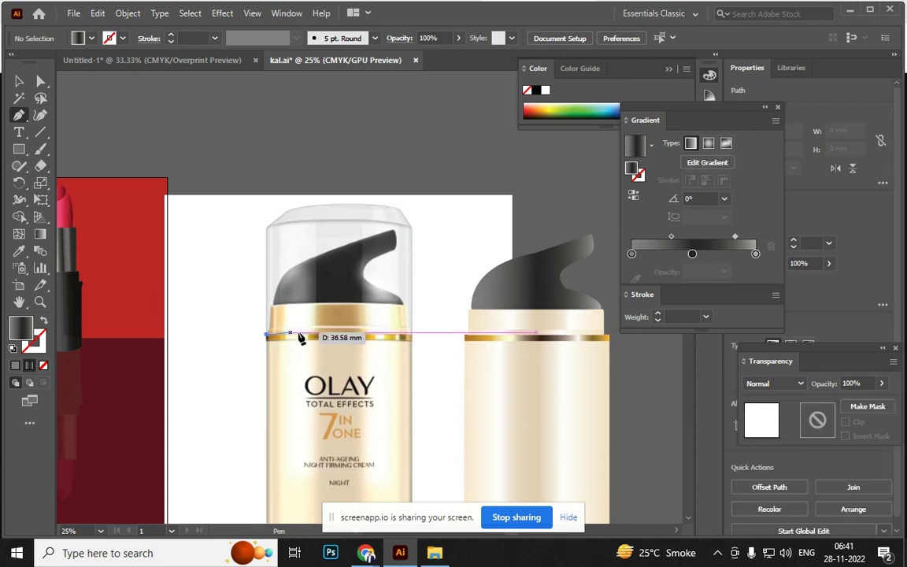
pyautogui.click(411, 337)
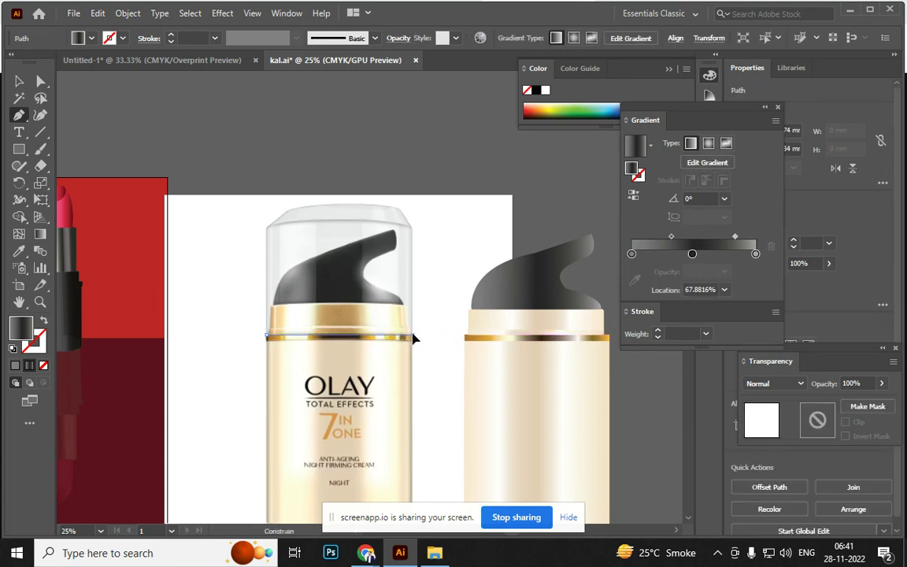
pyautogui.click(413, 229)
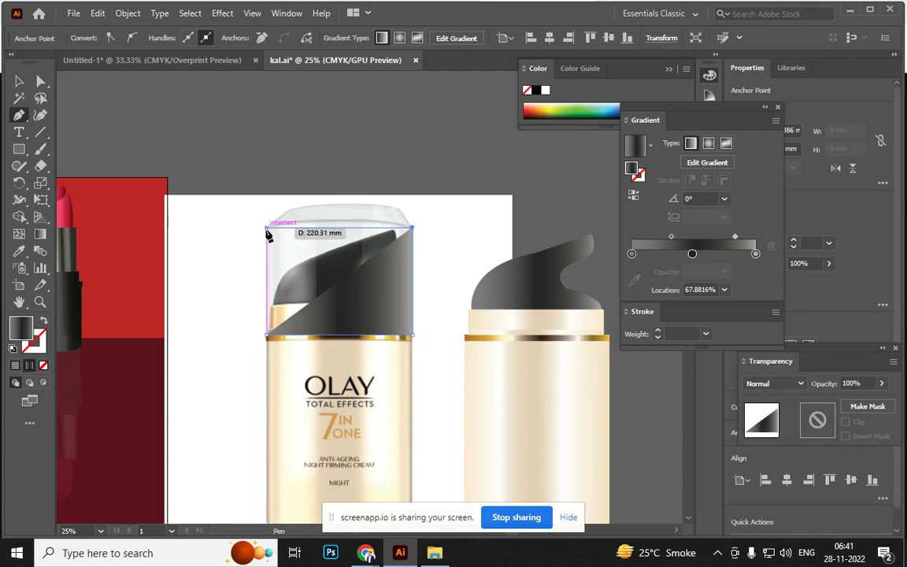
pyautogui.moveTo(267, 229); pyautogui.dragTo(211, 250)
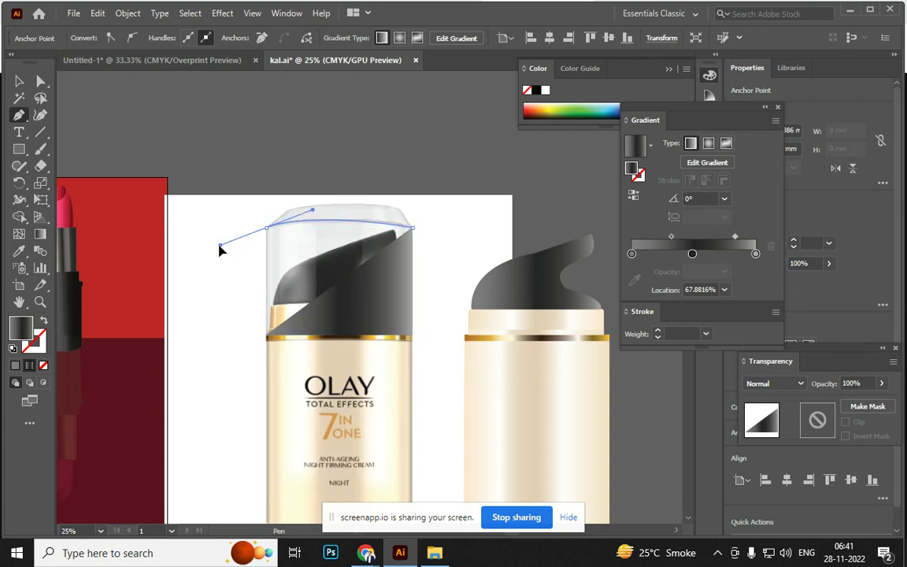
pyautogui.click(266, 229)
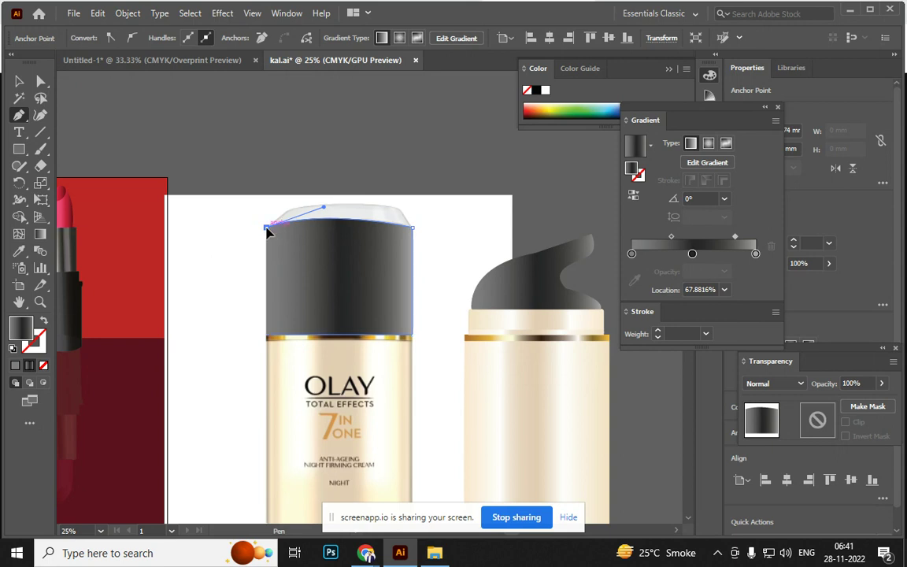
pyautogui.click(267, 336)
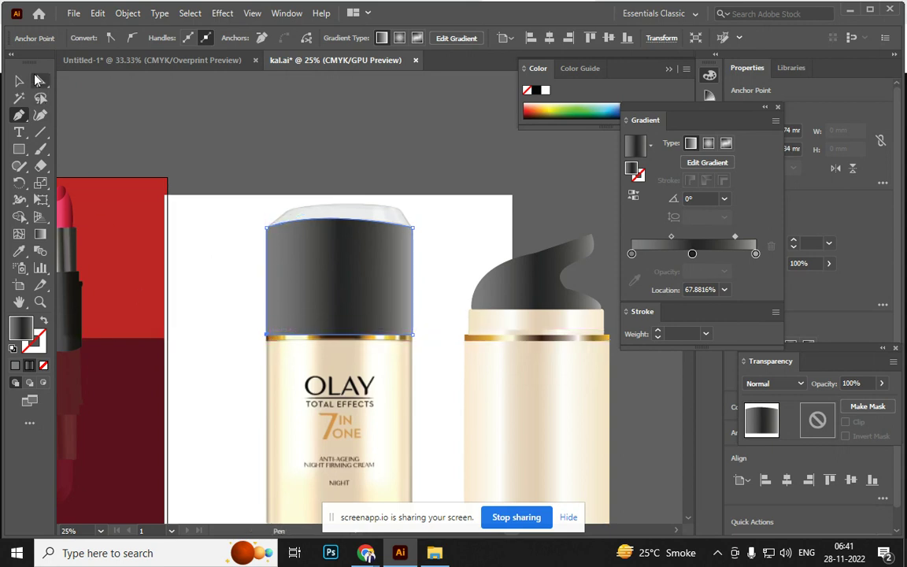
# Move the traced cap shape onto the right-hand jar
pyautogui.click(15, 84)
pyautogui.moveTo(332, 293)
pyautogui.mouseDown()
pyautogui.moveTo(529, 267)
pyautogui.moveTo(538, 302)
pyautogui.mouseUp()
pyautogui.moveTo(409, 221); pyautogui.dragTo(286, 201)
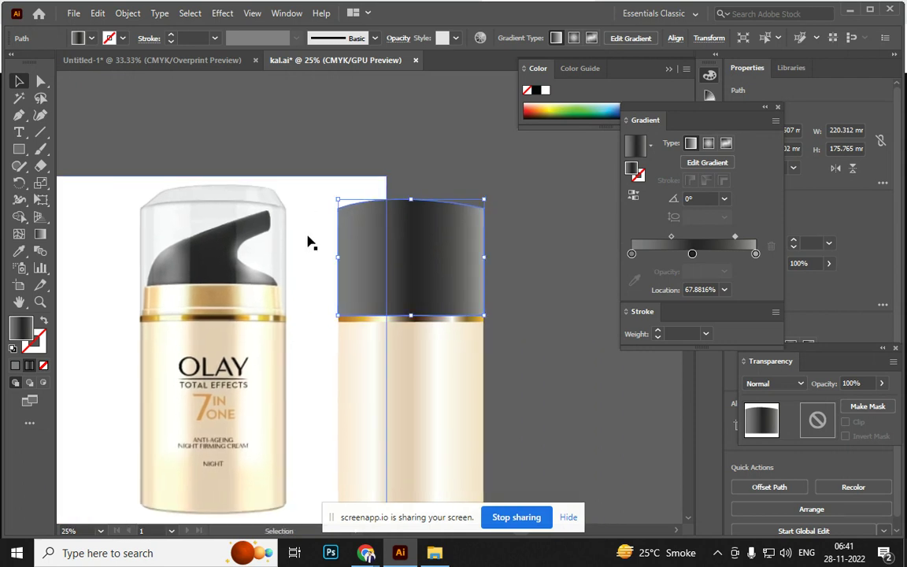
# Sample greys from the Olay cap into the gradient's right, left and middle stops
pyautogui.click(756, 254)
pyautogui.press('i')
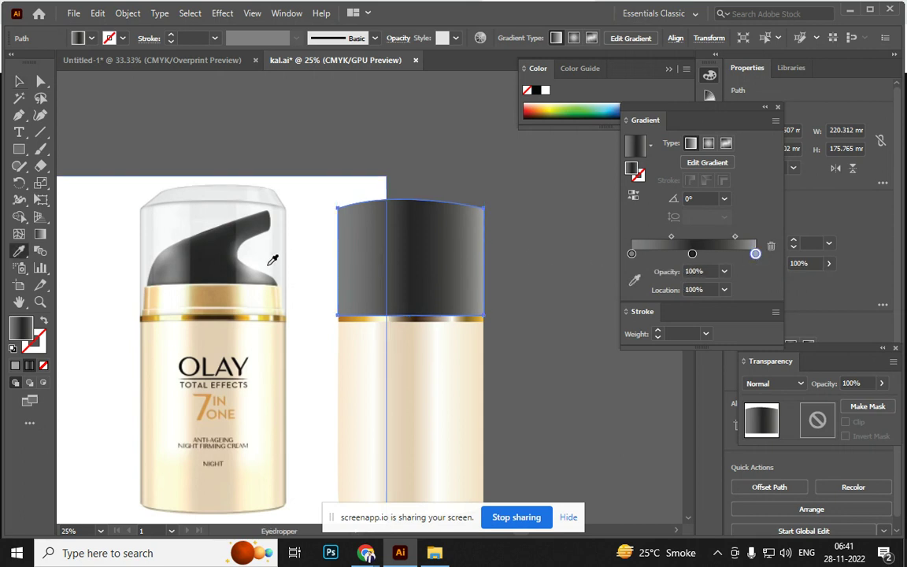
pyautogui.keyDown('shift'); pyautogui.click(278, 259); pyautogui.keyUp('shift')
pyautogui.click(630, 254)
pyautogui.keyDown('shift'); pyautogui.click(158, 248); pyautogui.keyUp('shift')
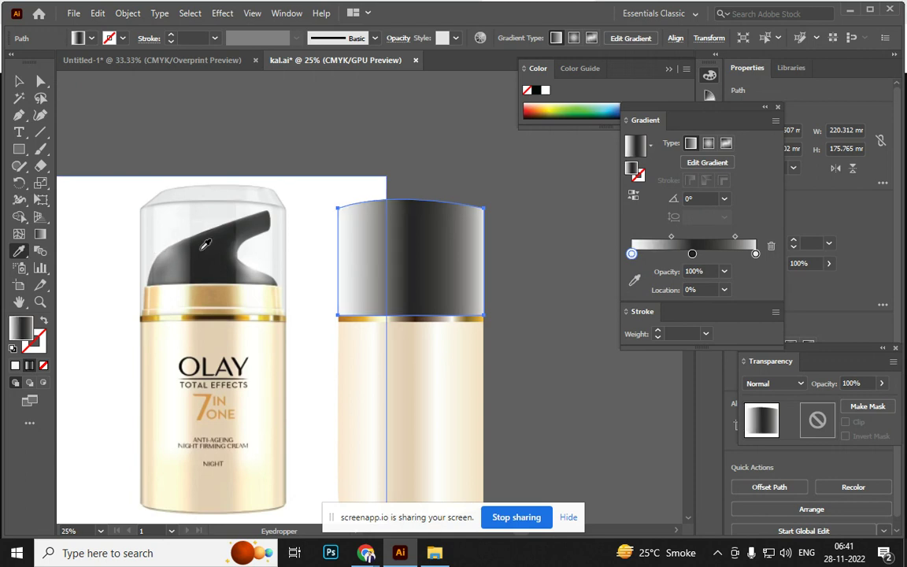
pyautogui.click(692, 253)
pyautogui.keyDown('shift'); pyautogui.click(182, 251); pyautogui.keyUp('shift')
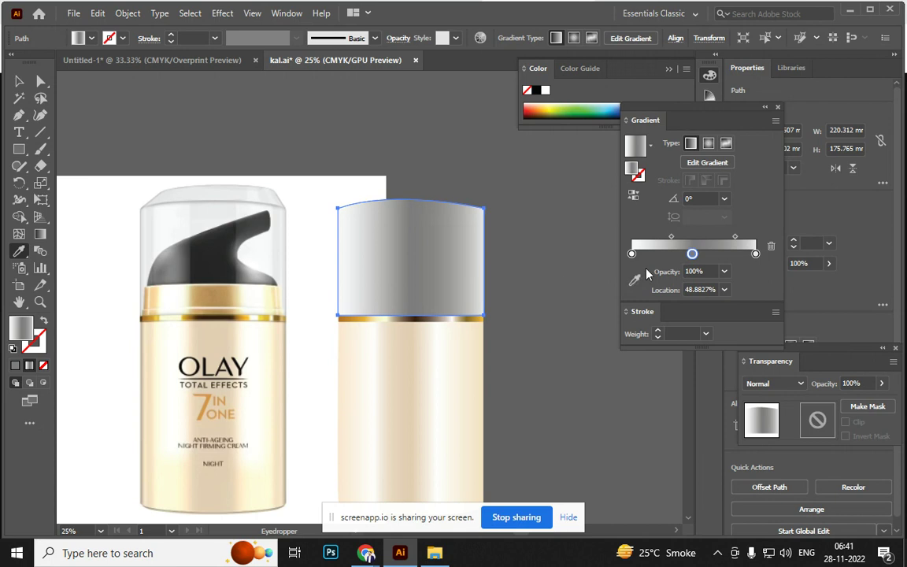
# Add two more gradient stops filled with light highlight colours sampled from the cap
pyautogui.click(725, 257)
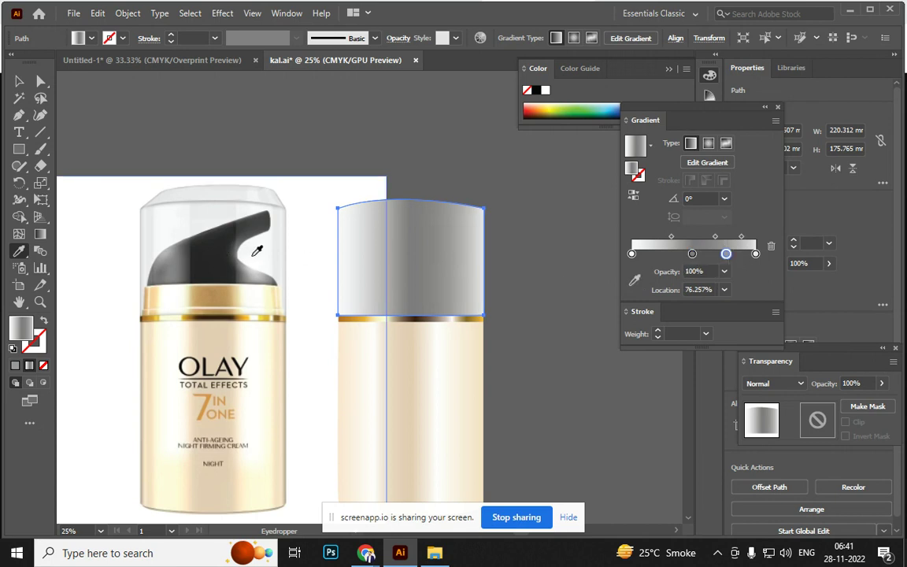
pyautogui.keyDown('shift'); pyautogui.click(257, 251); pyautogui.keyUp('shift')
pyautogui.click(666, 253)
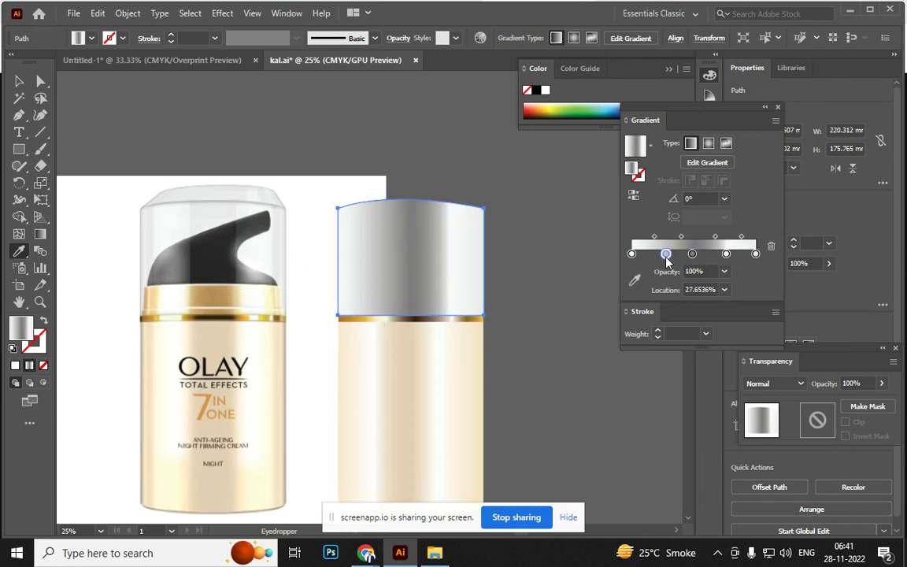
pyautogui.keyDown('shift'); pyautogui.click(177, 227); pyautogui.keyUp('shift')
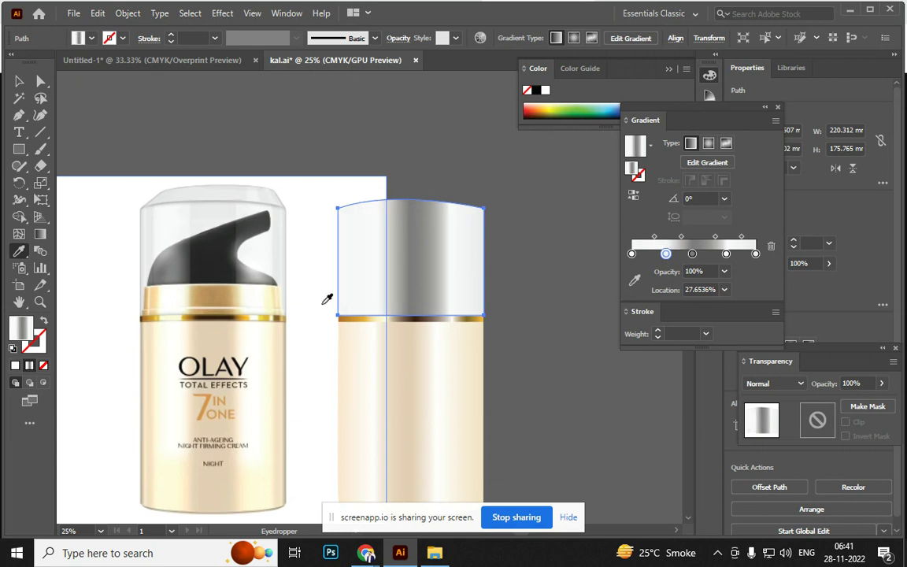
# Set the left stop to 10%, second stop to 20% and middle stop to 10% opacity
pyautogui.click(693, 253)
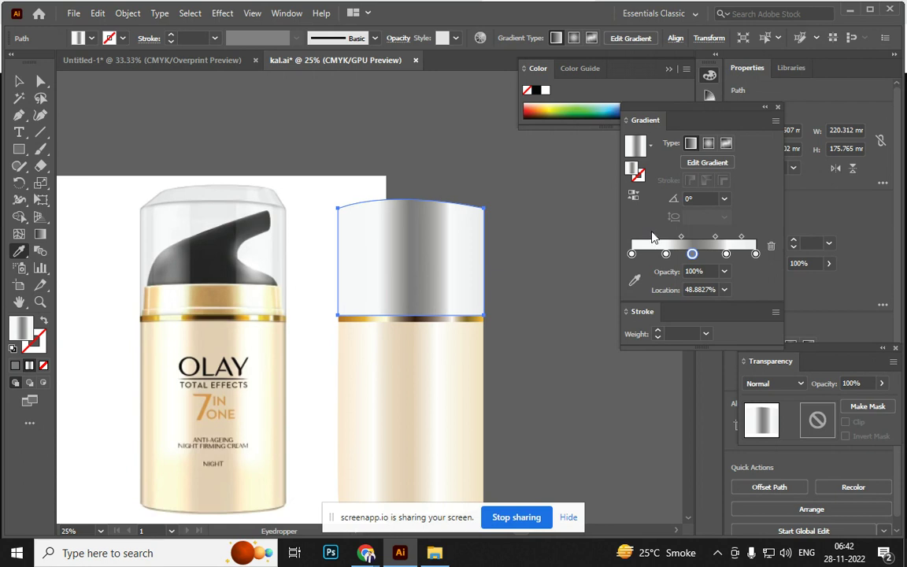
pyautogui.click(632, 254)
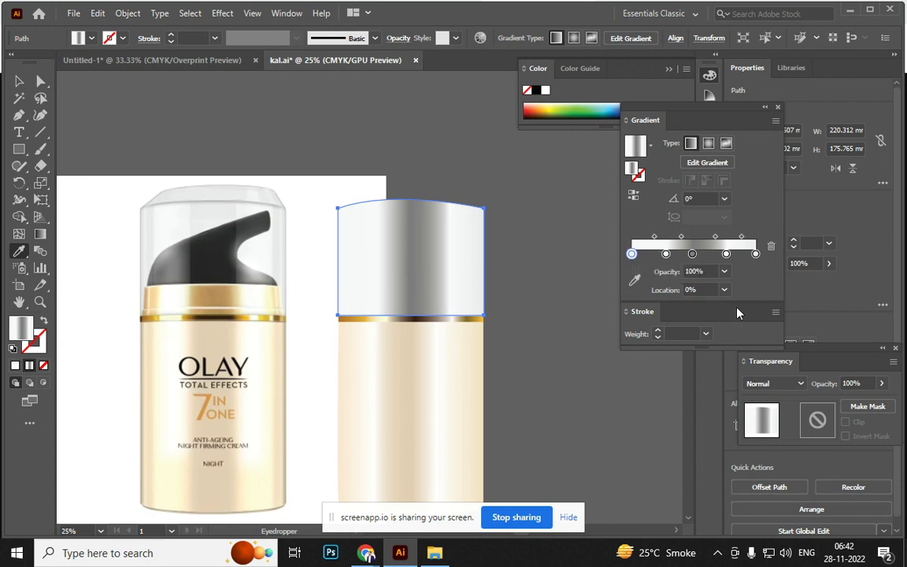
pyautogui.click(724, 272)
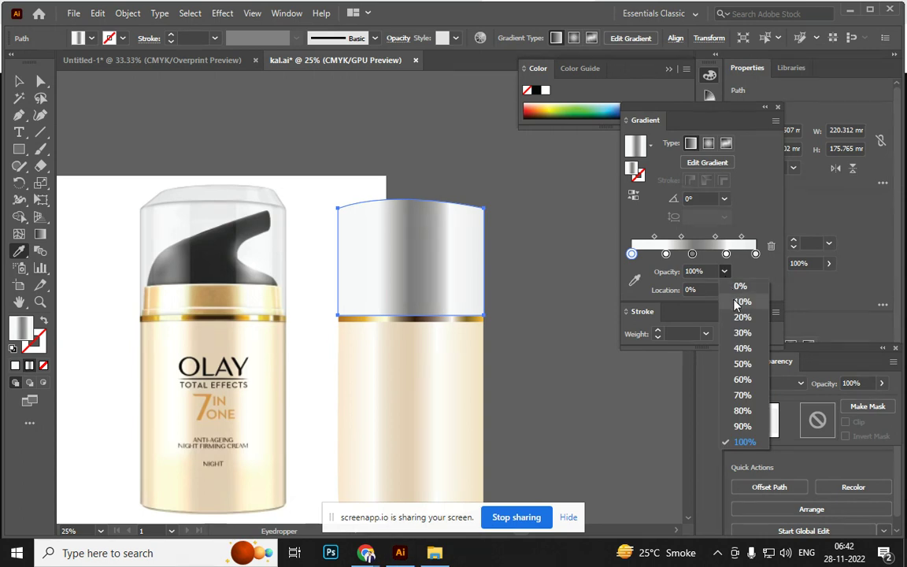
pyautogui.click(741, 302)
pyautogui.click(666, 253)
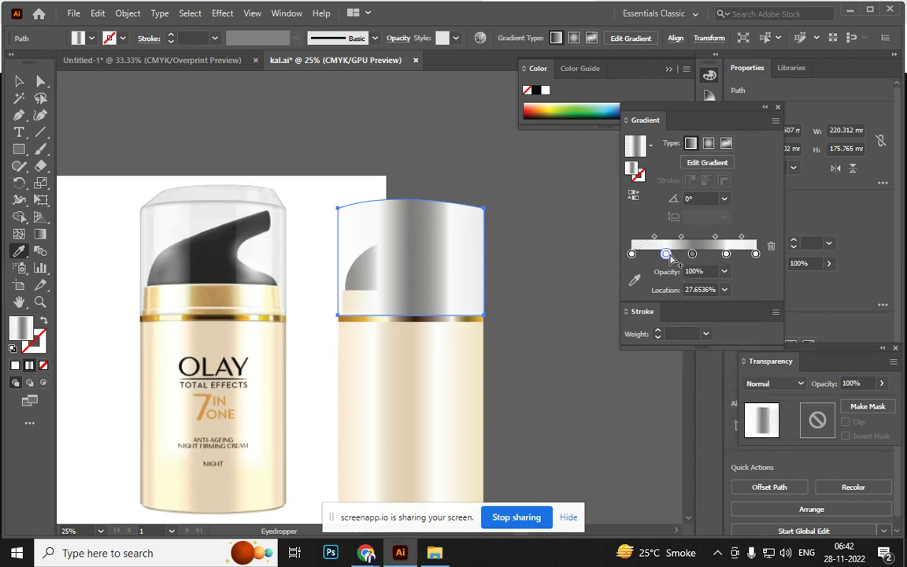
pyautogui.click(725, 271)
pyautogui.click(739, 318)
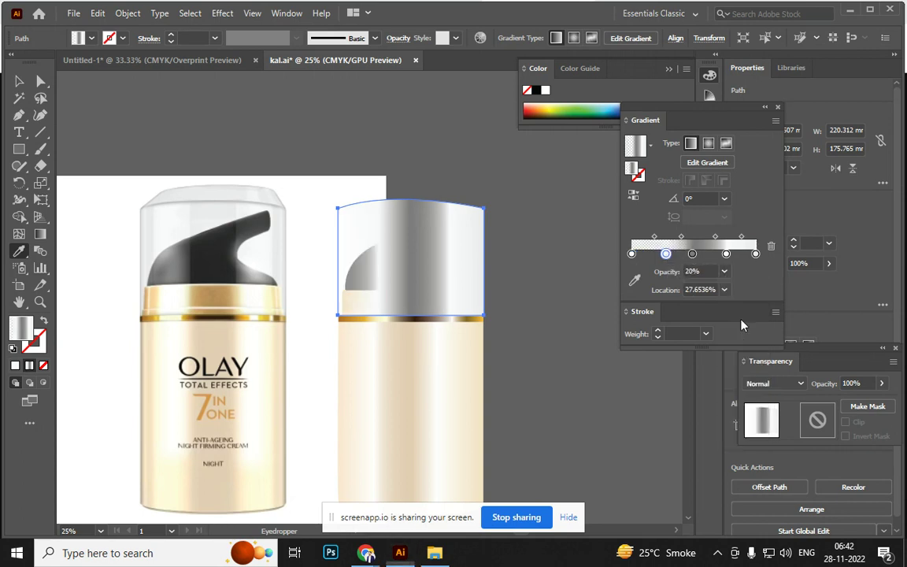
pyautogui.click(692, 253)
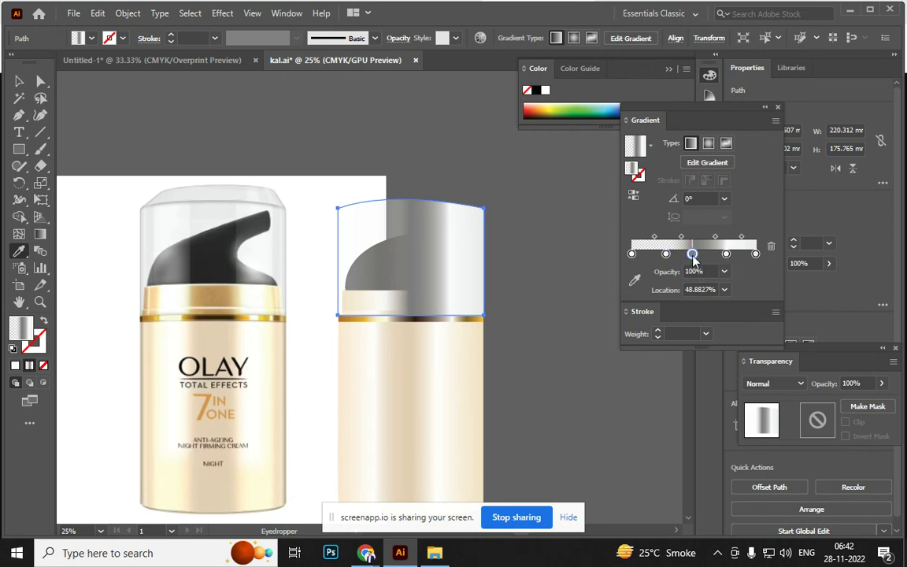
pyautogui.click(724, 272)
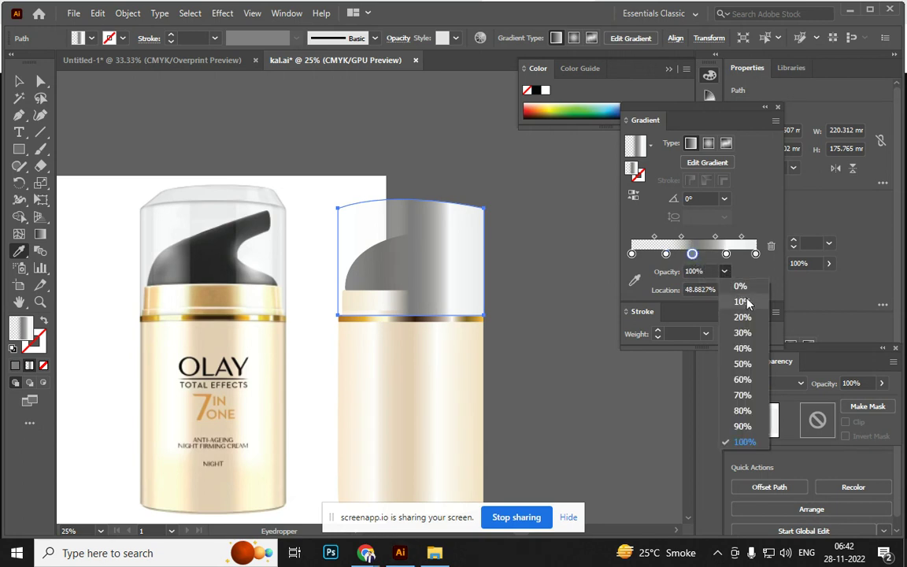
pyautogui.click(742, 301)
# Set the rightmost stop to 20% and the fourth stop to 10% opacity
pyautogui.click(755, 253)
pyautogui.click(725, 272)
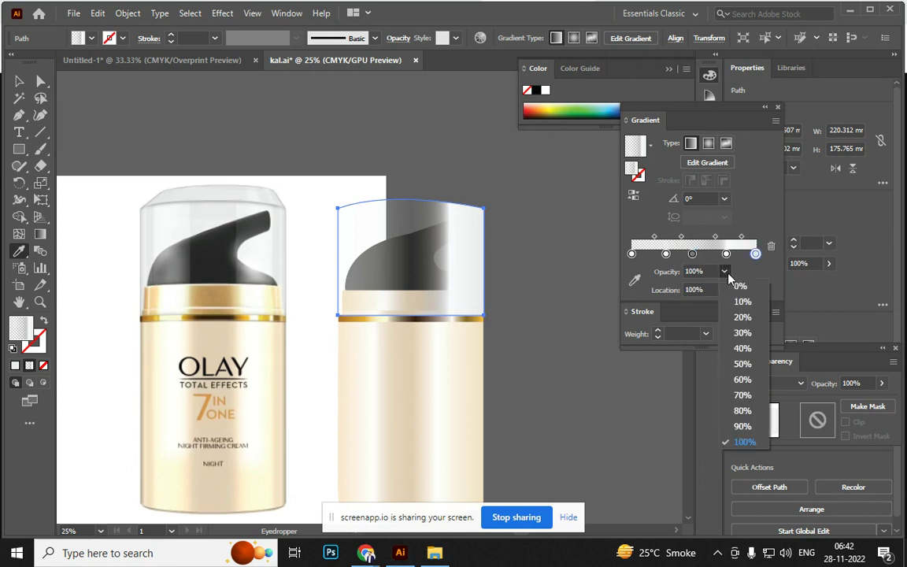
pyautogui.click(740, 318)
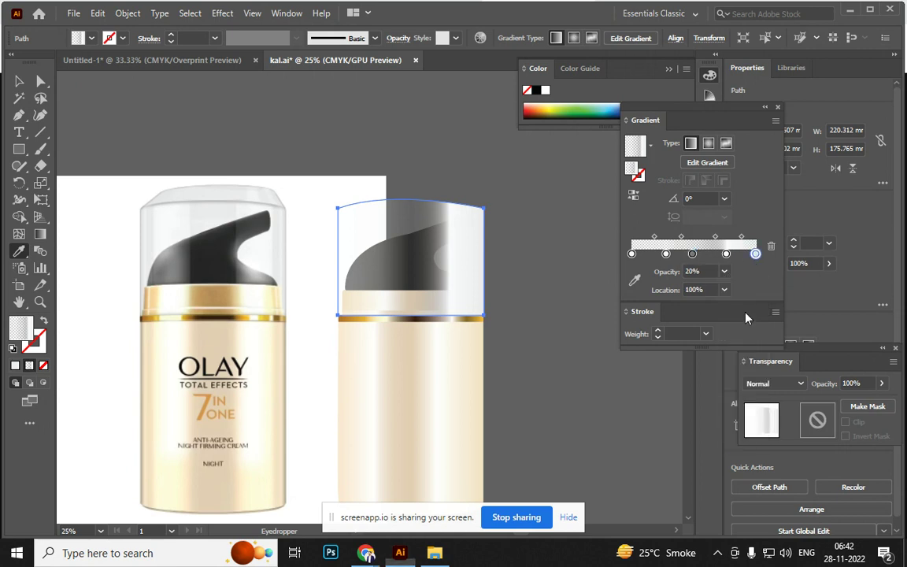
pyautogui.click(726, 254)
pyautogui.click(725, 271)
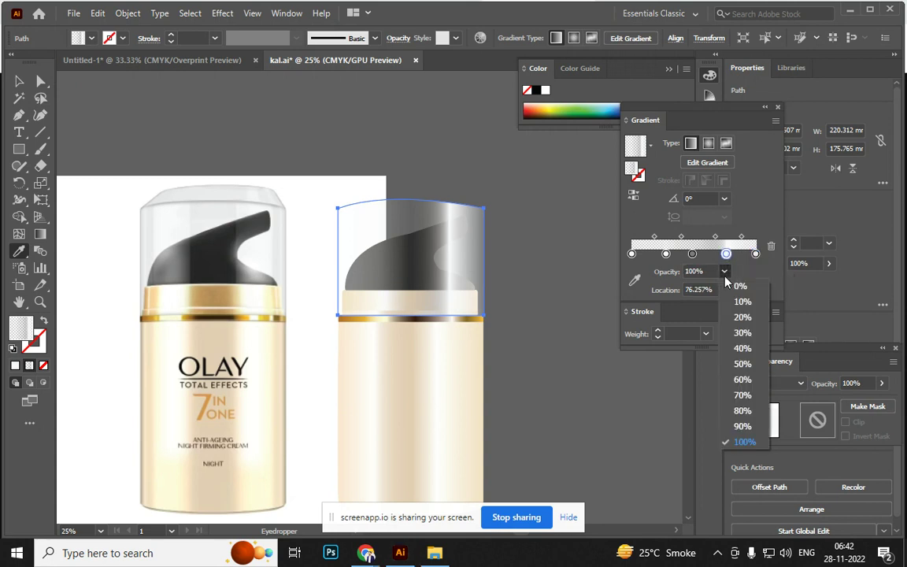
pyautogui.click(740, 303)
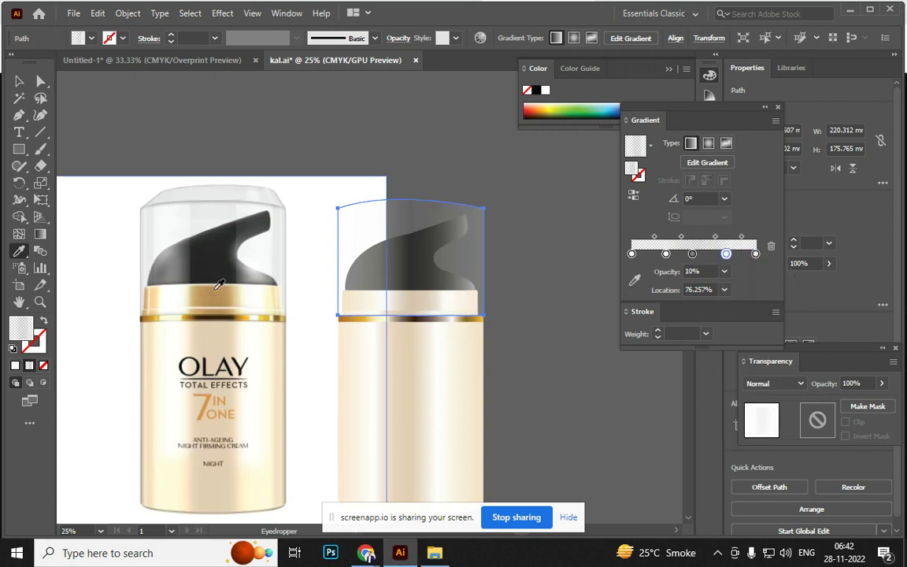
# Raise the second and fourth stops to 40% opacity, then deselect to review the dome
pyautogui.click(666, 254)
pyautogui.click(726, 273)
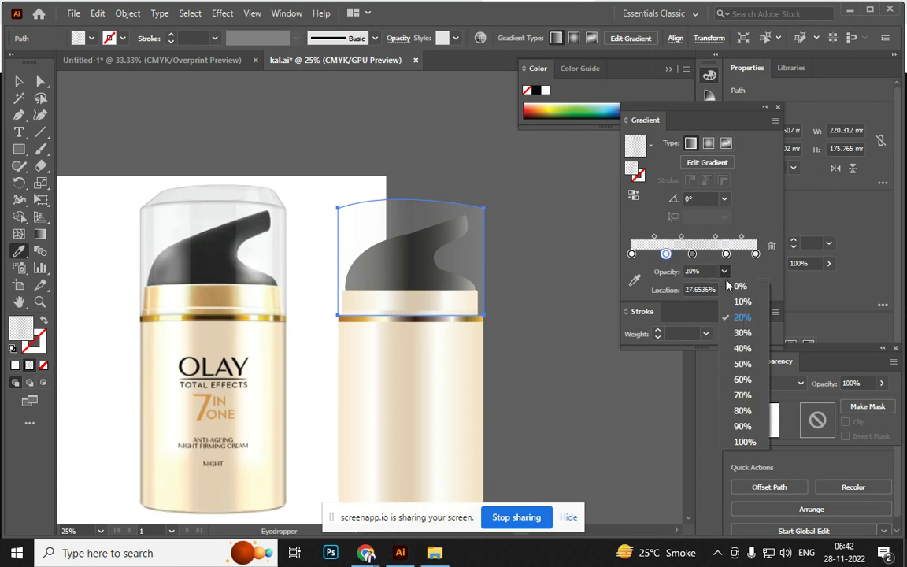
pyautogui.click(738, 346)
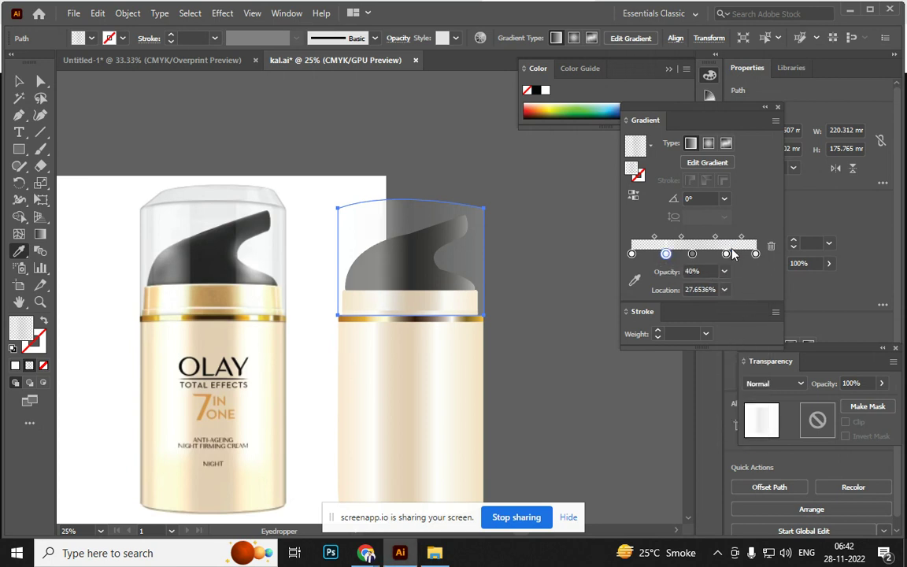
pyautogui.click(726, 255)
pyautogui.click(724, 274)
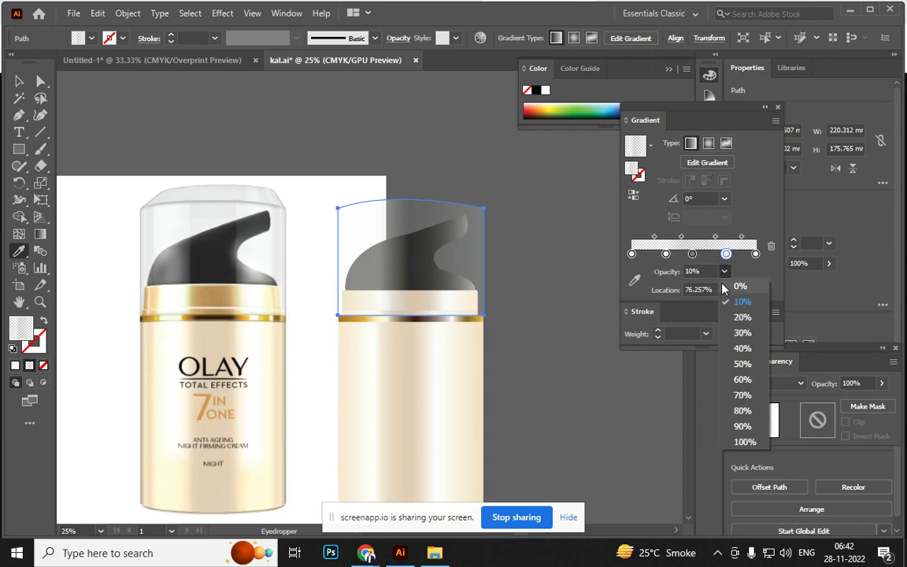
pyautogui.click(742, 348)
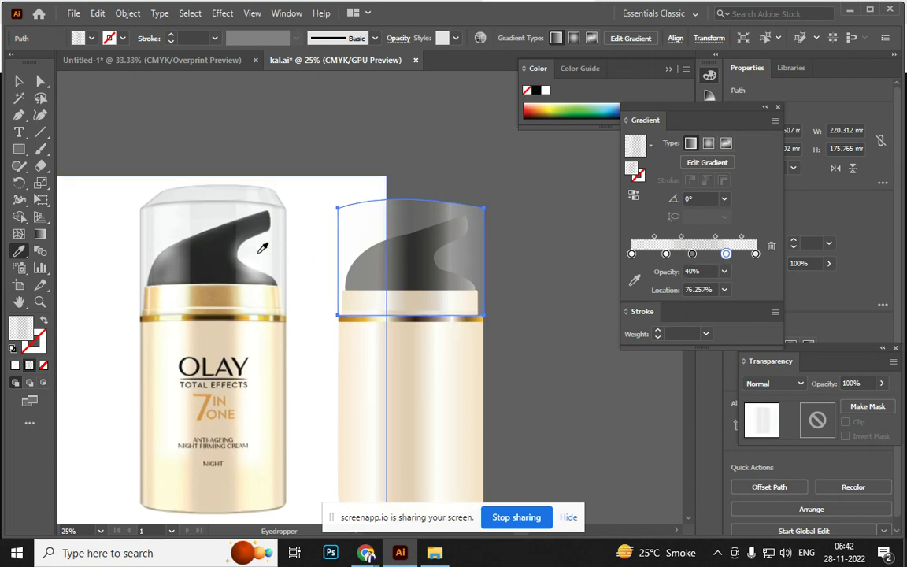
pyautogui.click(19, 81)
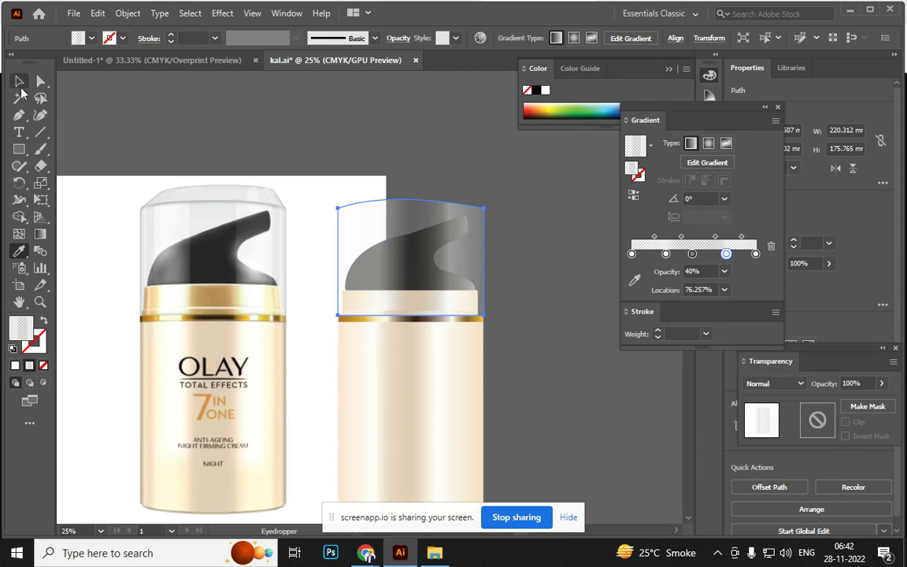
pyautogui.click(191, 120)
pyautogui.moveTo(222, 389)
pyautogui.mouseDown()
pyautogui.moveTo(352, 411)
pyautogui.moveTo(215, 405)
pyautogui.mouseUp()
# Begin tracing the Olay cap's slanted top with left, upper-left and upper-right points
pyautogui.click(354, 237)
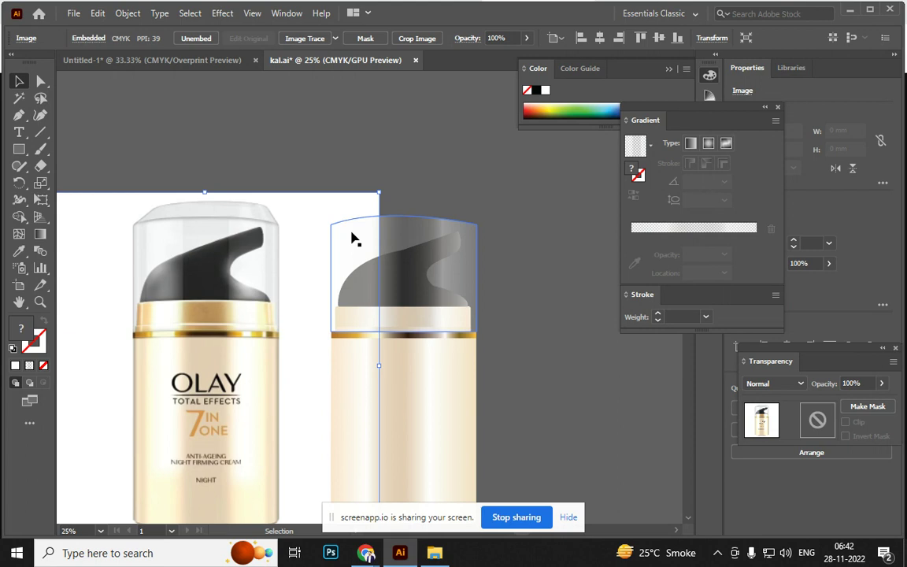
pyautogui.moveTo(152, 277); pyautogui.dragTo(324, 311)
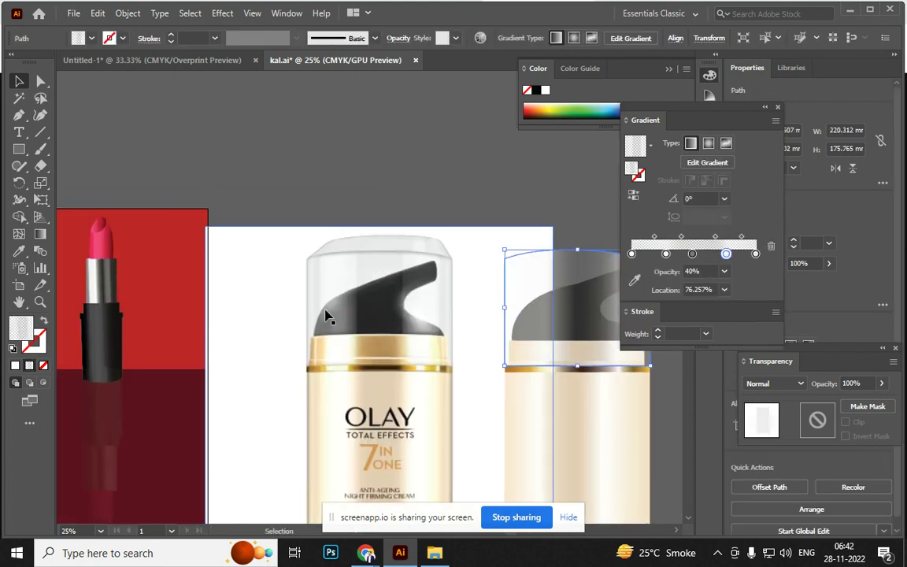
pyautogui.press('p')
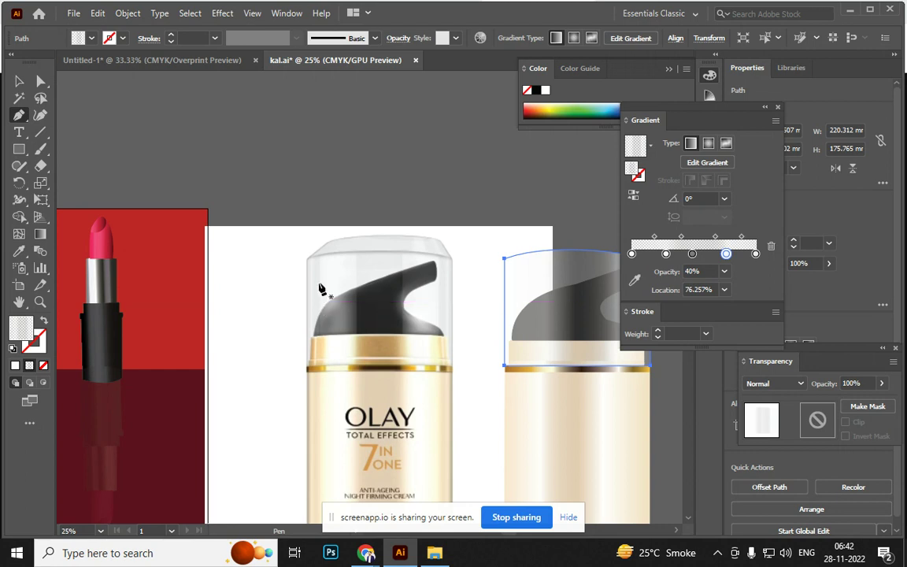
pyautogui.click(306, 257)
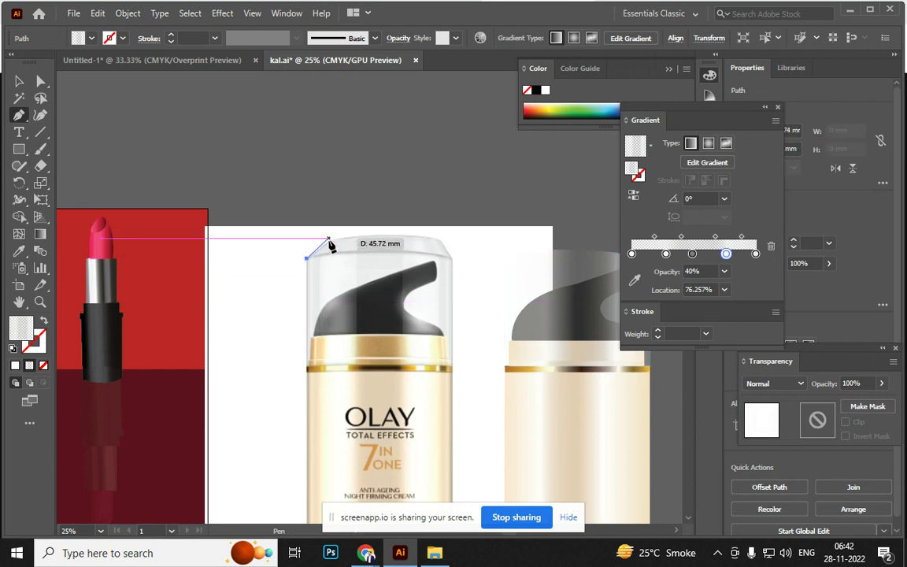
pyautogui.click(328, 237)
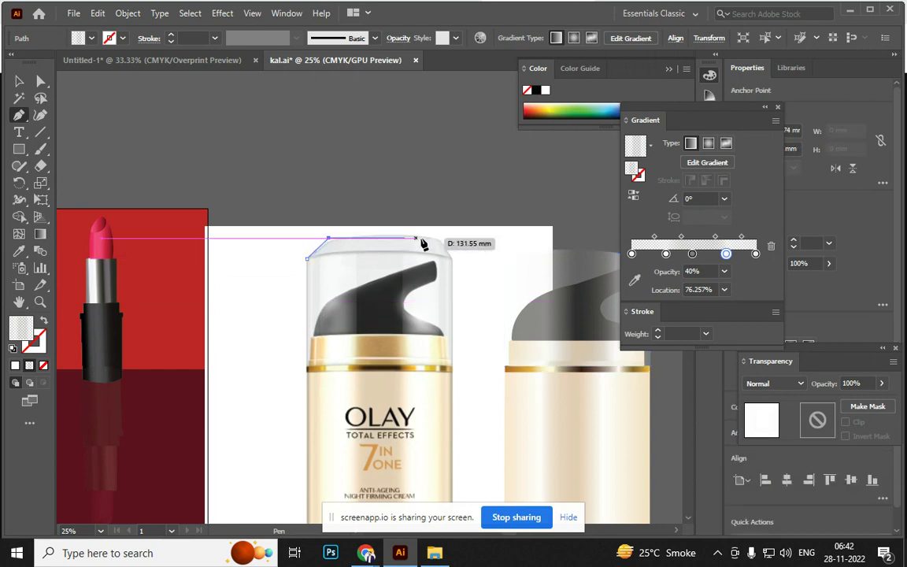
pyautogui.moveTo(441, 238); pyautogui.dragTo(490, 248)
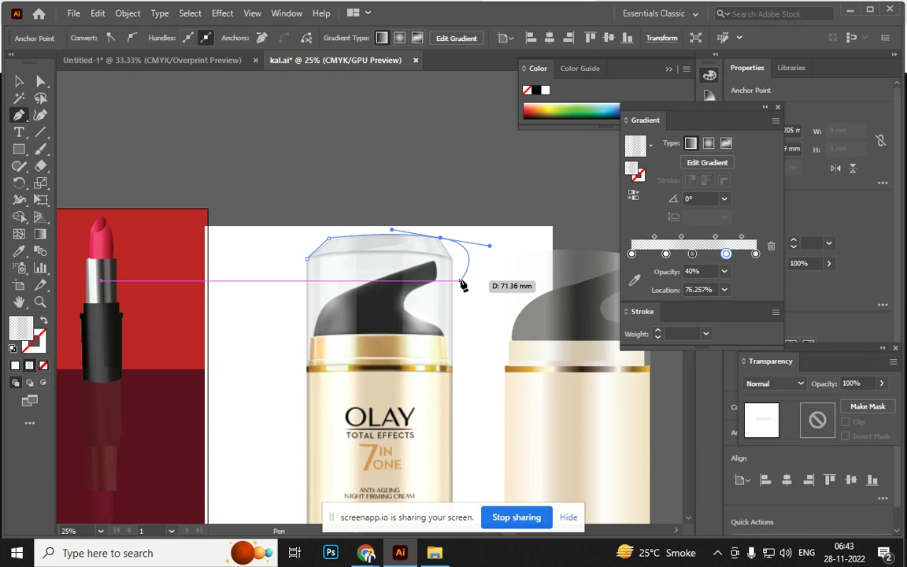
pyautogui.click(441, 239)
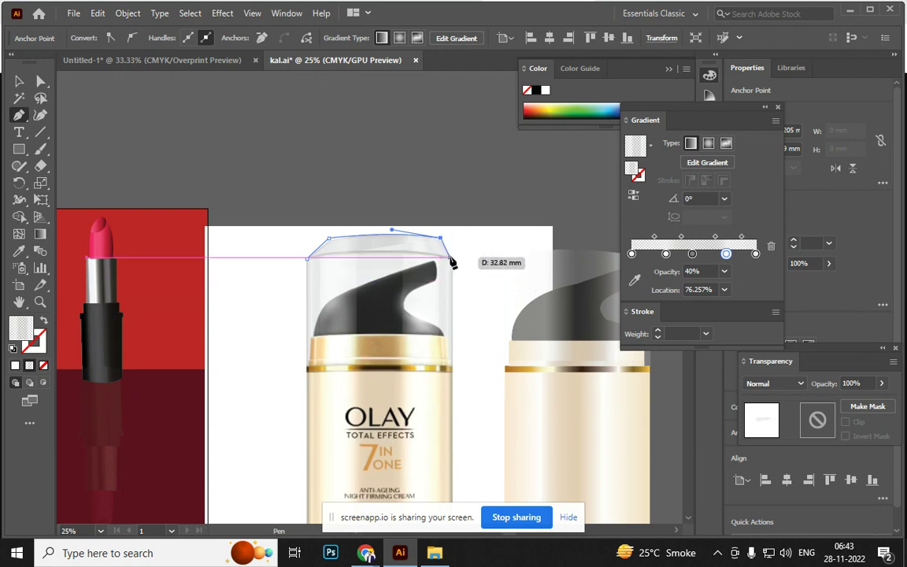
# Complete and close the cap-top outline, adjusting the curve of its upper edge
pyautogui.click(452, 259)
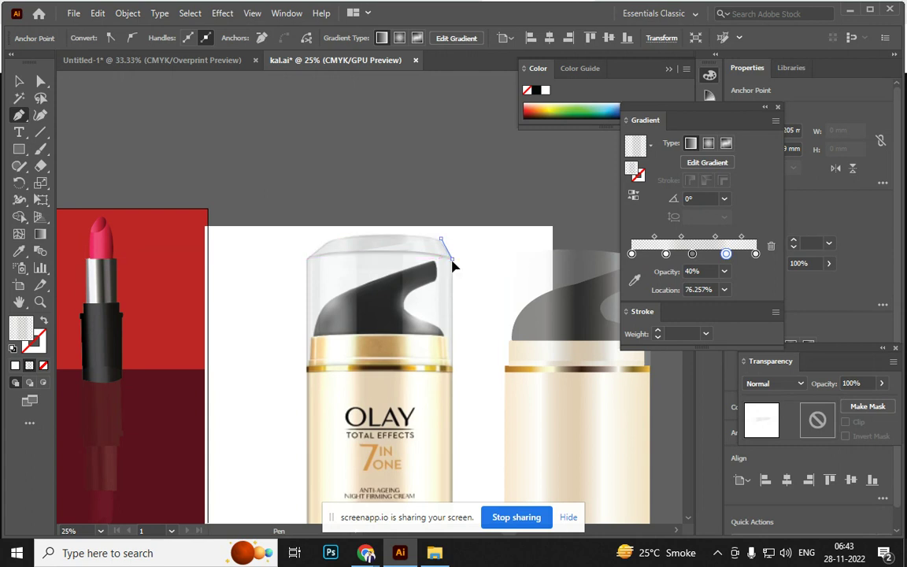
pyautogui.click(311, 257)
pyautogui.click(329, 239)
pyautogui.moveTo(296, 267)
pyautogui.mouseDown()
pyautogui.moveTo(255, 263)
pyautogui.moveTo(227, 281)
pyautogui.mouseUp()
pyautogui.click(441, 238)
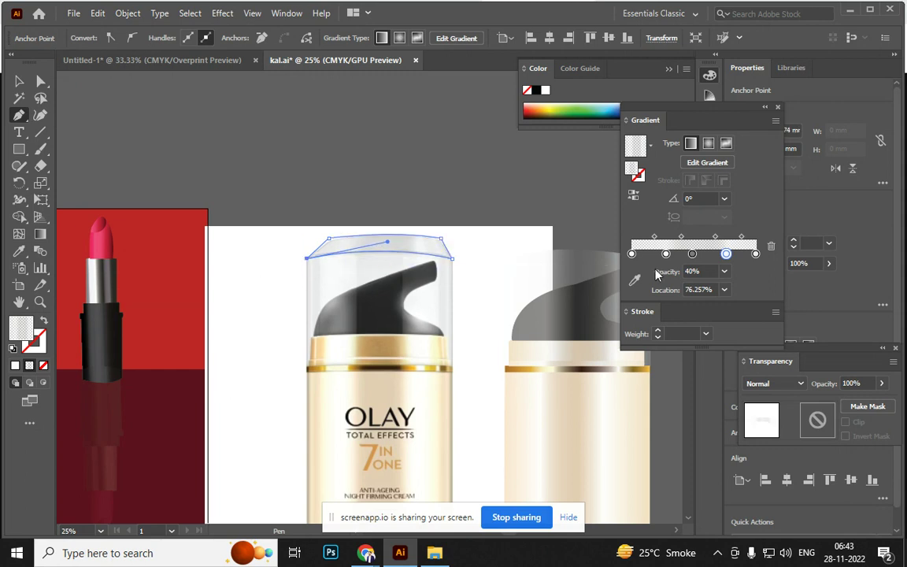
# Reverse the cap top's gradient and select the Olay reference photo
pyautogui.click(633, 195)
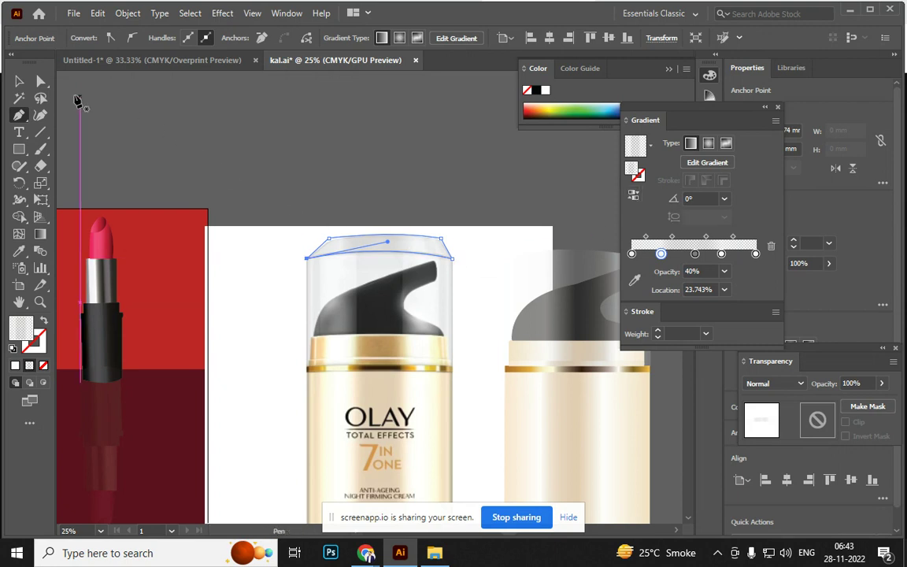
pyautogui.click(20, 81)
pyautogui.click(198, 138)
pyautogui.click(457, 283)
# Move the Olay photo out to the left and set the cap-top band onto the drawn jar's dome
pyautogui.moveTo(466, 361); pyautogui.dragTo(187, 314)
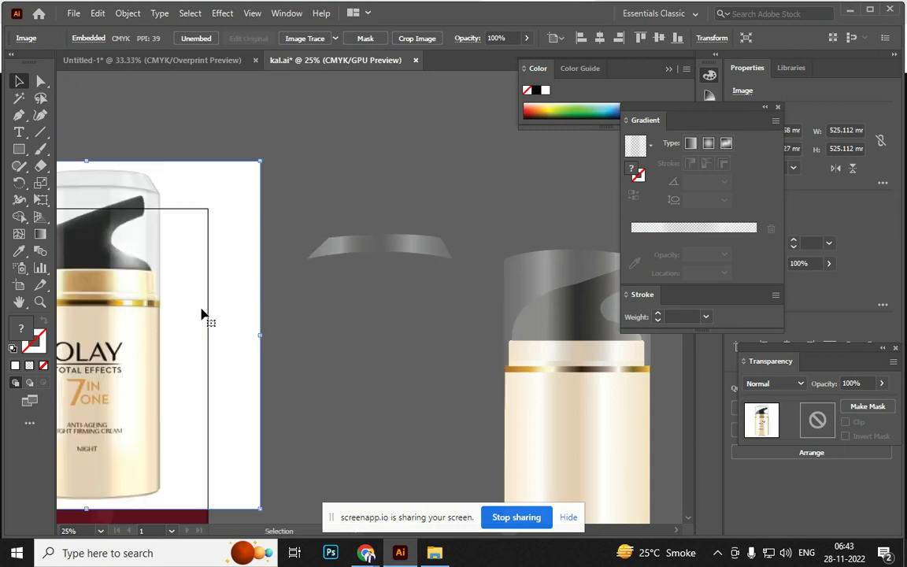
pyautogui.moveTo(389, 252)
pyautogui.mouseDown()
pyautogui.moveTo(559, 222)
pyautogui.moveTo(583, 250)
pyautogui.mouseUp()
pyautogui.click(420, 300)
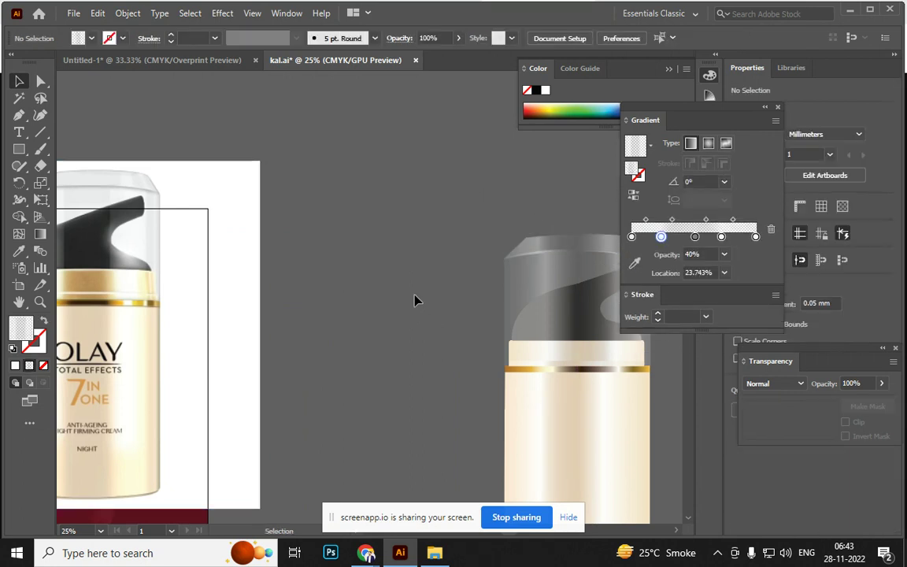
pyautogui.press('h')
pyautogui.moveTo(474, 357); pyautogui.dragTo(332, 349)
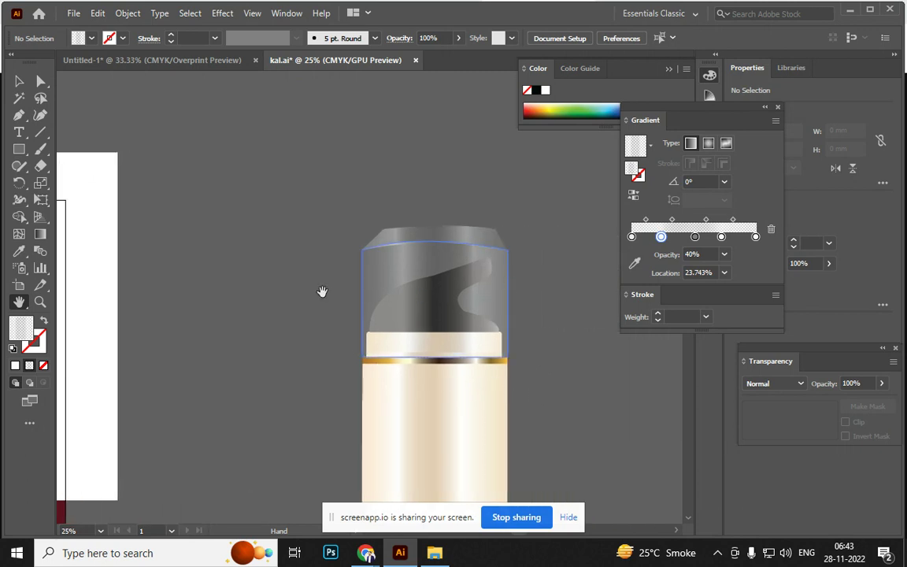
pyautogui.click(19, 82)
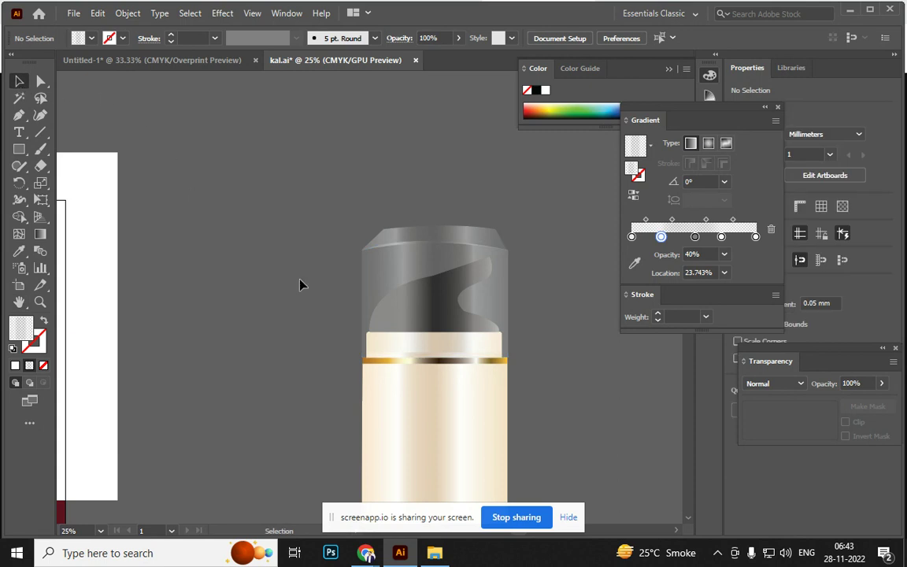
pyautogui.click(484, 239)
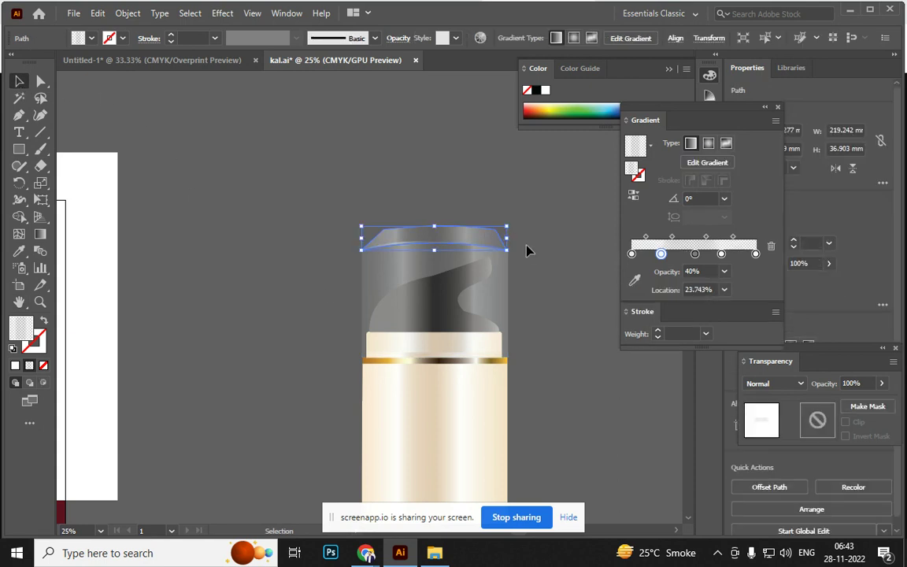
pyautogui.click(532, 277)
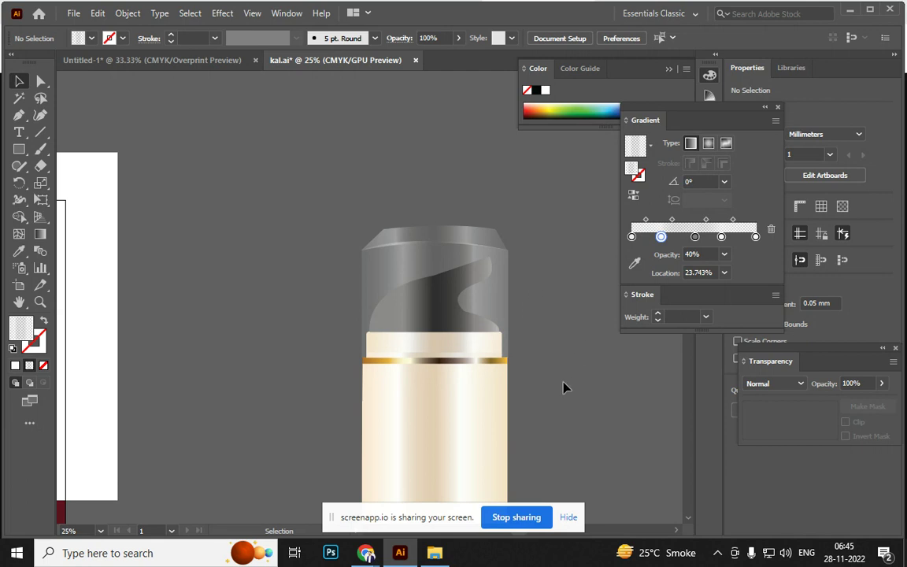
# Reverse the clear dome cap's translucent grey gradient so its 40%-opacity highlight flips direction
pyautogui.moveTo(563, 386)
pyautogui.mouseDown()
pyautogui.moveTo(531, 231)
pyautogui.moveTo(543, 273)
pyautogui.mouseUp()
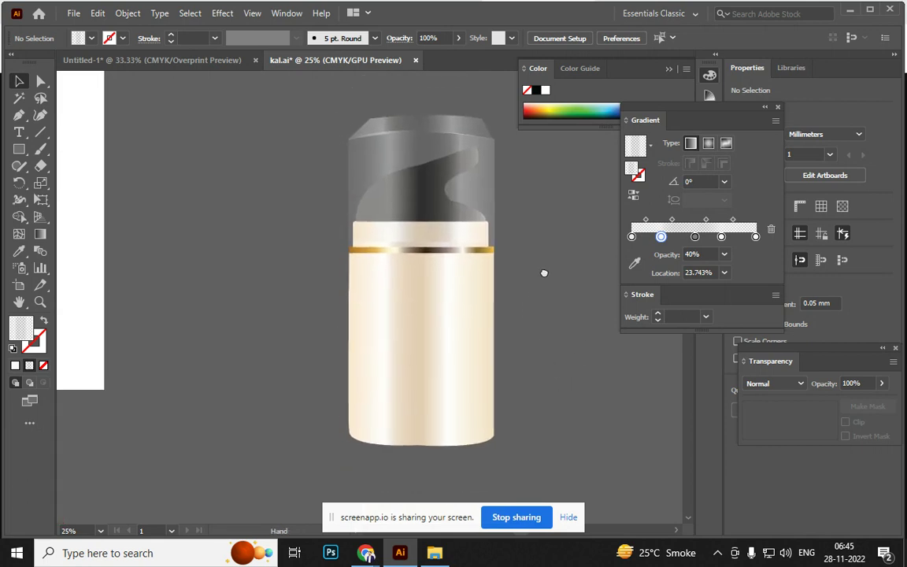
pyautogui.click(422, 418)
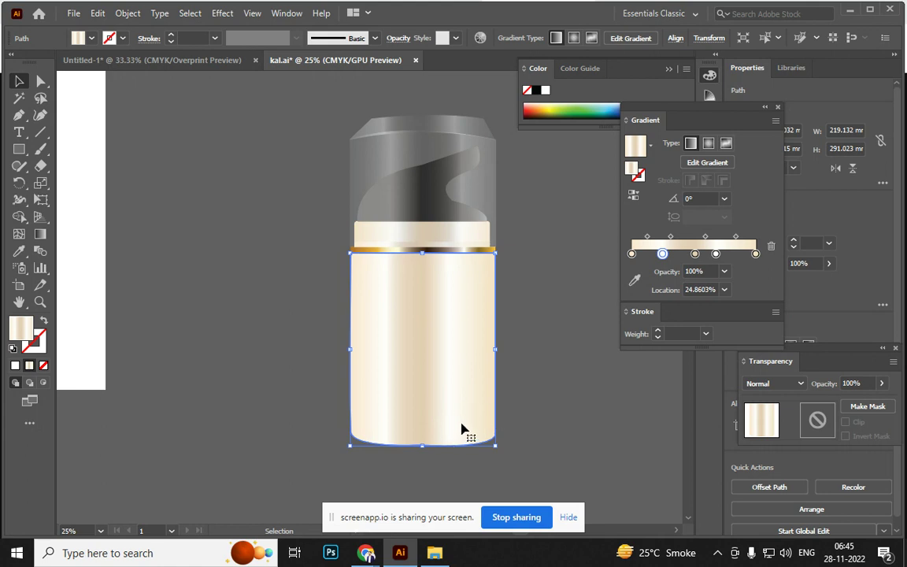
pyautogui.click(550, 346)
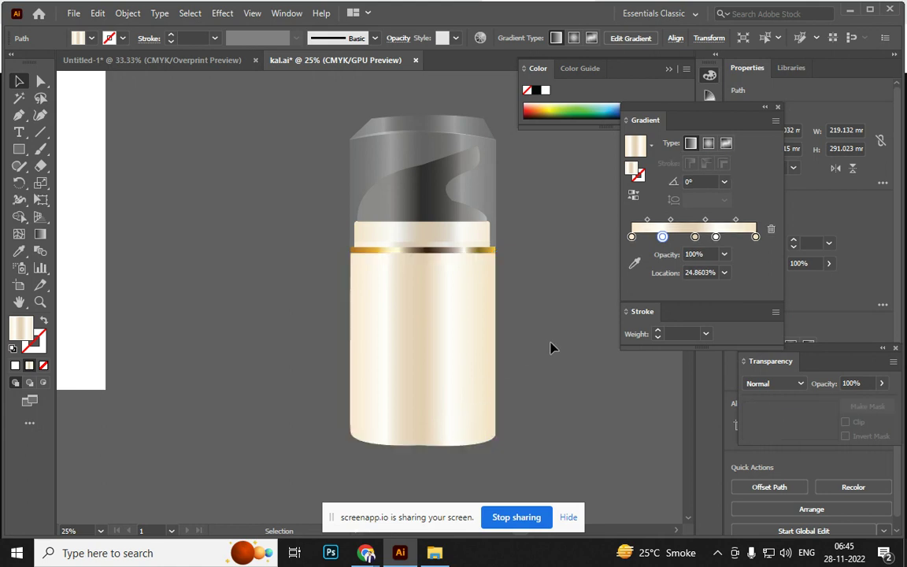
pyautogui.click(434, 251)
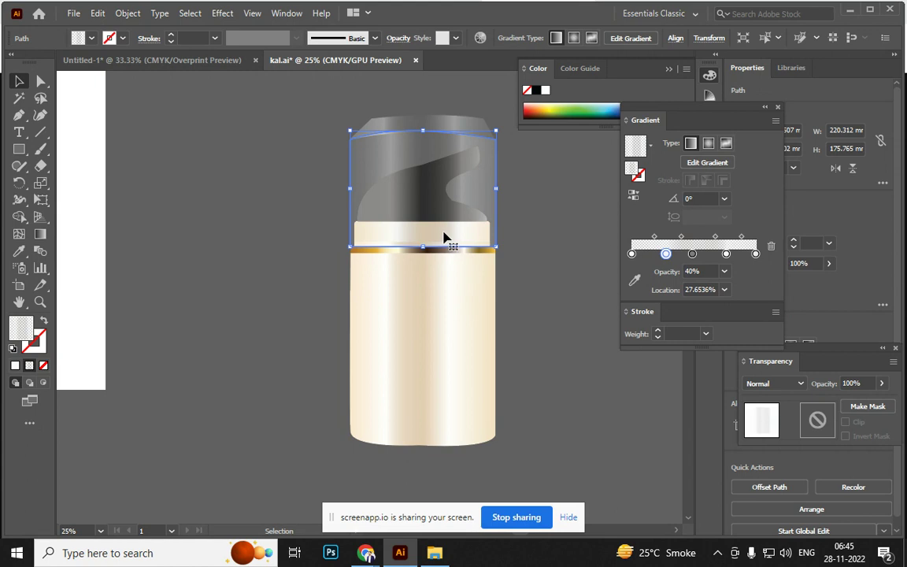
pyautogui.click(635, 196)
pyautogui.click(635, 196)
pyautogui.click(635, 196)
pyautogui.click(635, 196)
pyautogui.click(635, 197)
pyautogui.click(635, 196)
pyautogui.click(635, 196)
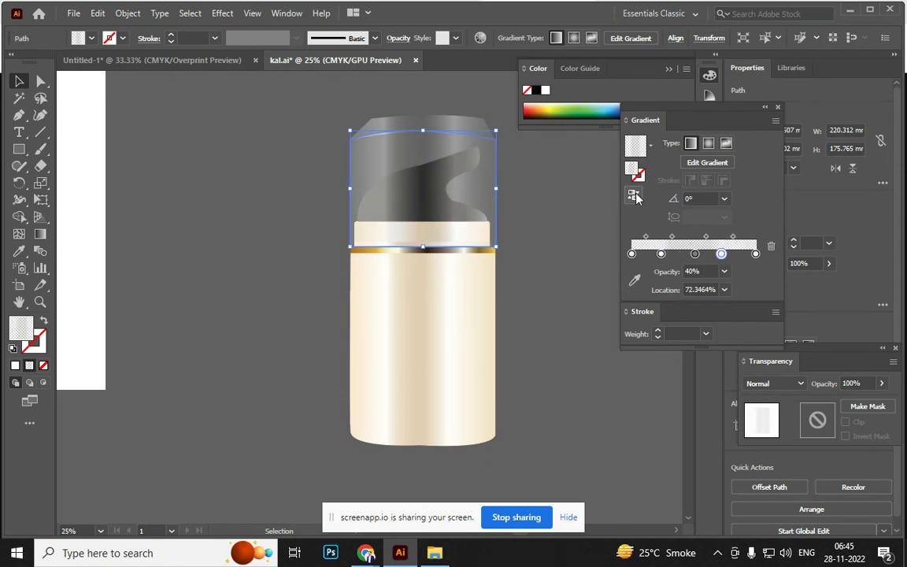
pyautogui.click(634, 196)
pyautogui.click(635, 196)
pyautogui.click(581, 319)
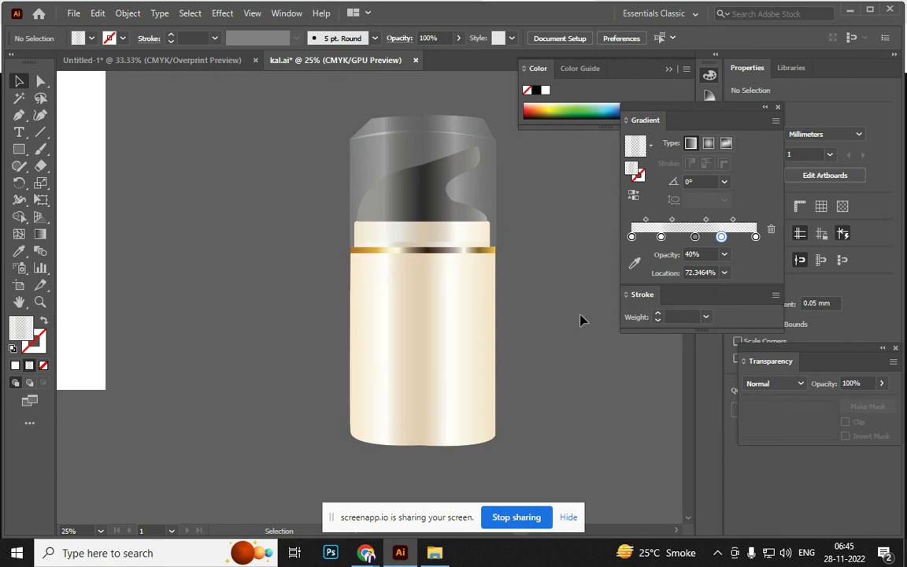
pyautogui.scroll(3, 578, 348)
pyautogui.hscroll(-4, 579, 348)
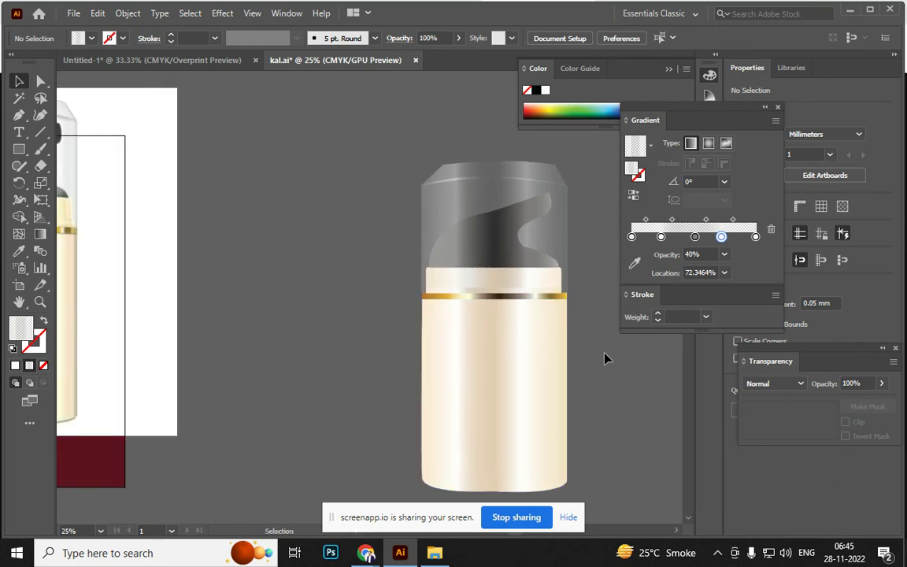
# Zoom in and round the cap top's upper-left and upper-right corners with the corner widgets
pyautogui.click(463, 293)
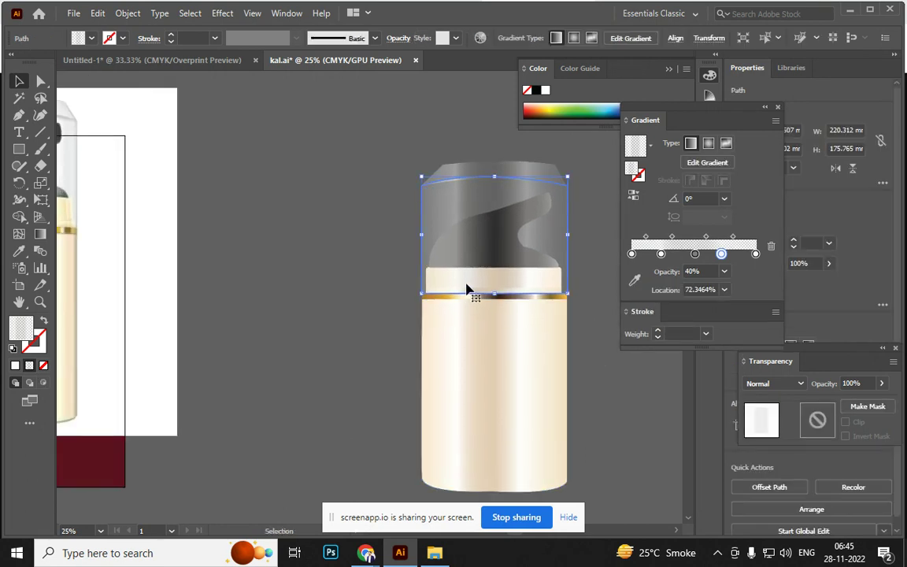
pyautogui.hotkey('ctrl', '=')
pyautogui.hotkey('ctrl', '=')
pyautogui.click(320, 180)
pyautogui.click(43, 82)
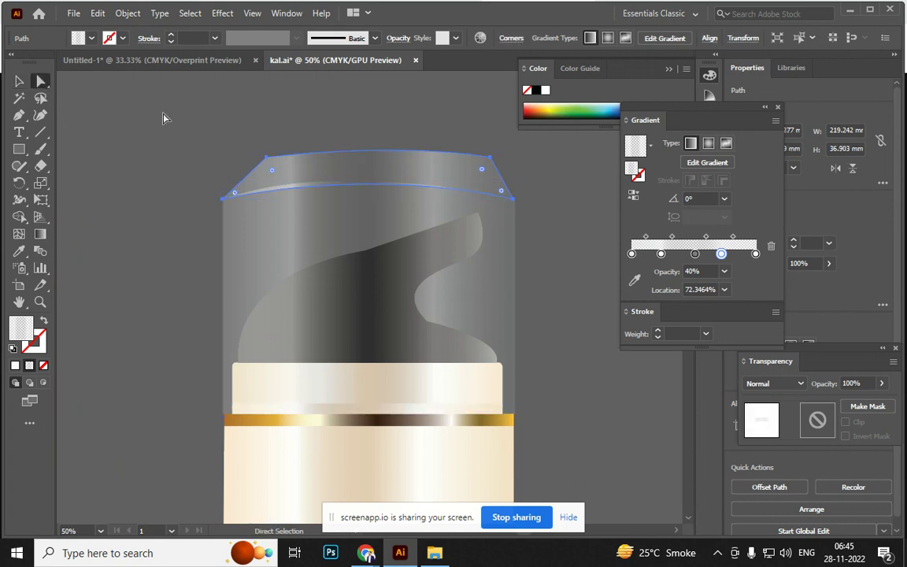
pyautogui.moveTo(274, 173); pyautogui.dragTo(285, 201)
pyautogui.moveTo(482, 170); pyautogui.dragTo(473, 188)
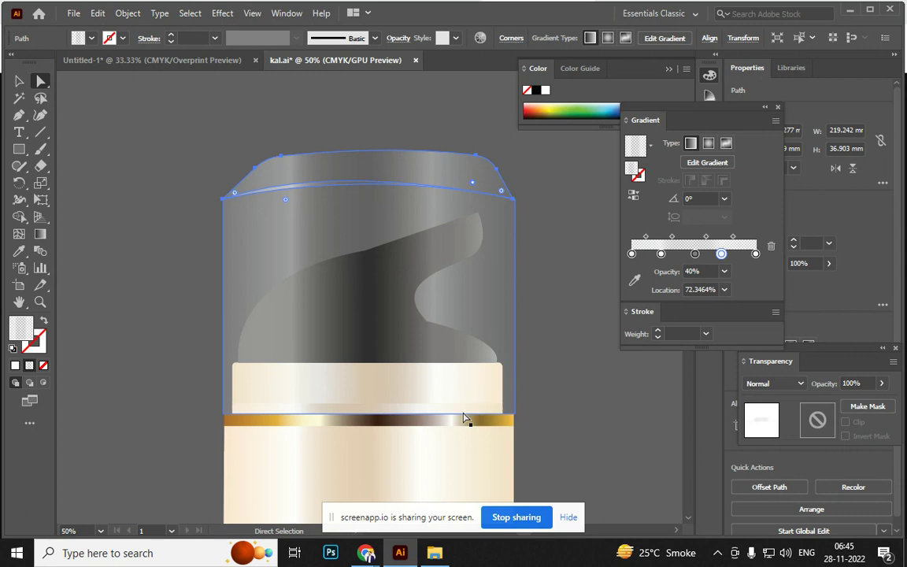
pyautogui.click(367, 403)
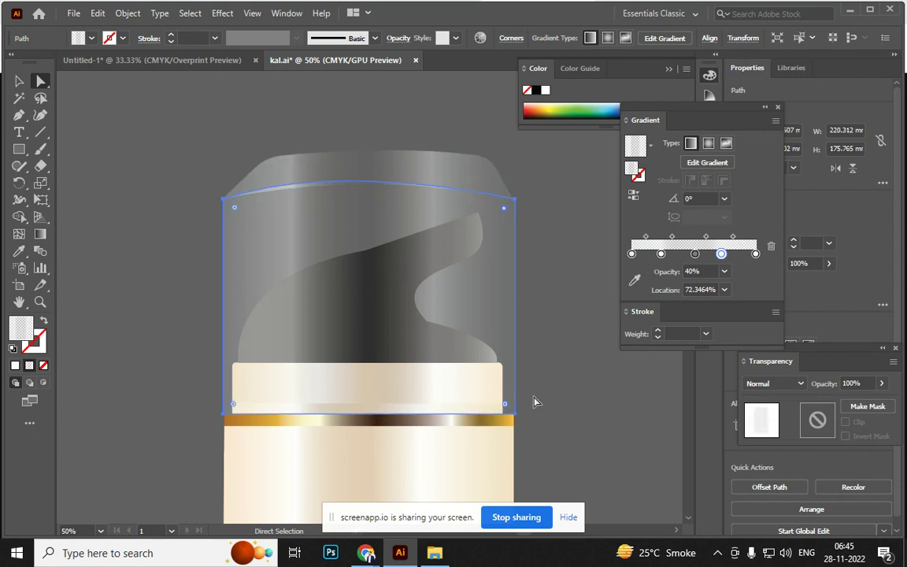
pyautogui.click(507, 393)
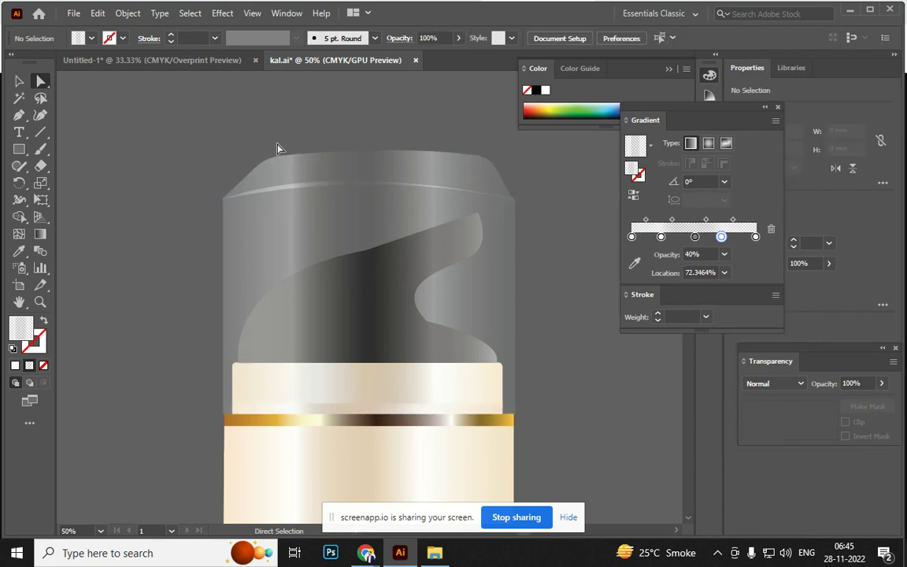
pyautogui.click(272, 167)
pyautogui.click(540, 396)
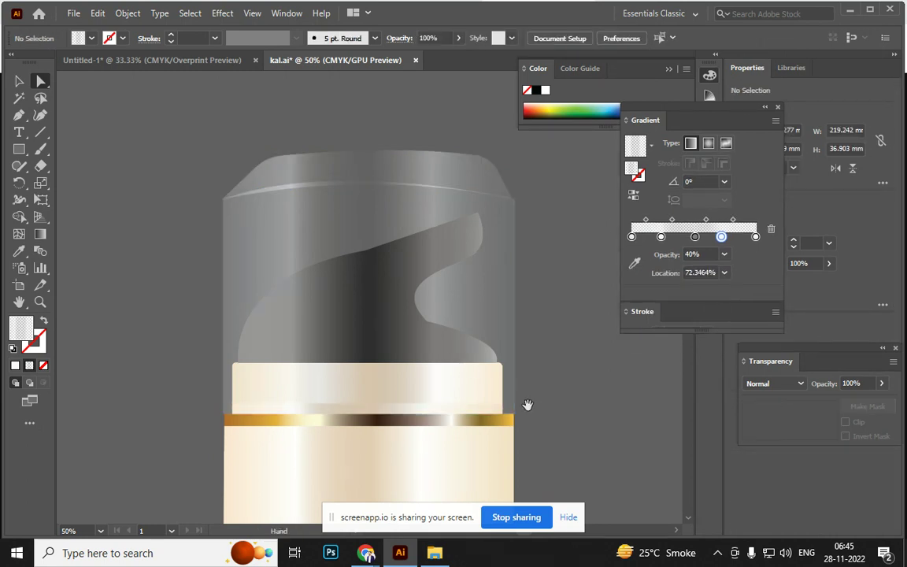
pyautogui.hscroll(-5, 471, 399)
# Move the drawn cream bottle up and push the Olay reference photo out of the way
pyautogui.hotkey('ctrl', '-')
pyautogui.hotkey('ctrl', '-')
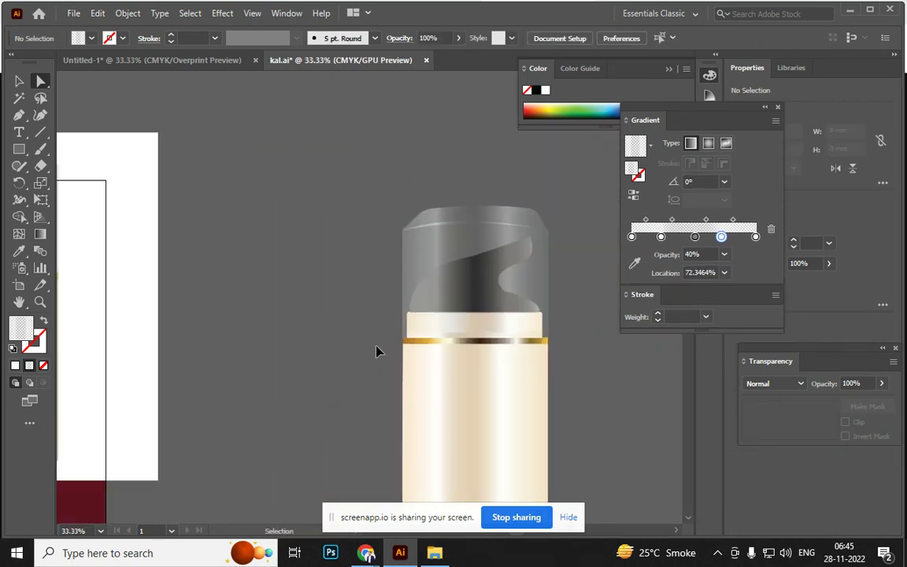
pyautogui.hotkey('ctrl', '-')
pyautogui.moveTo(314, 338)
pyautogui.mouseDown()
pyautogui.moveTo(432, 380)
pyautogui.moveTo(396, 385)
pyautogui.mouseUp()
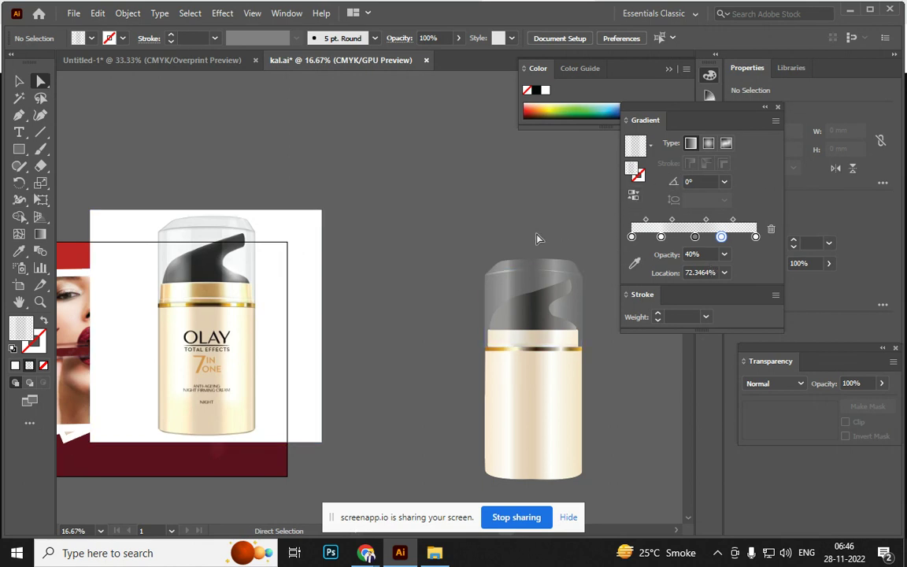
pyautogui.click(19, 81)
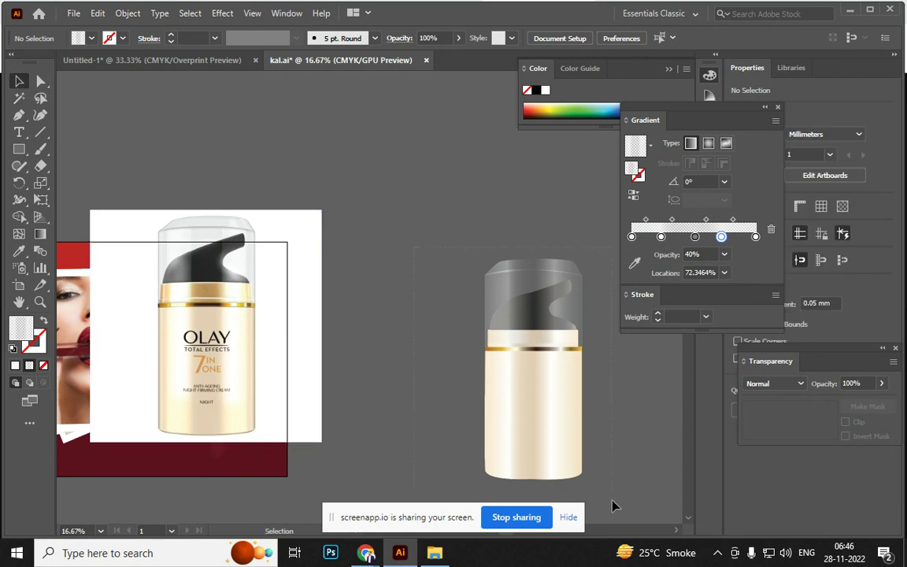
pyautogui.moveTo(573, 429); pyautogui.dragTo(466, 315)
pyautogui.press('v')
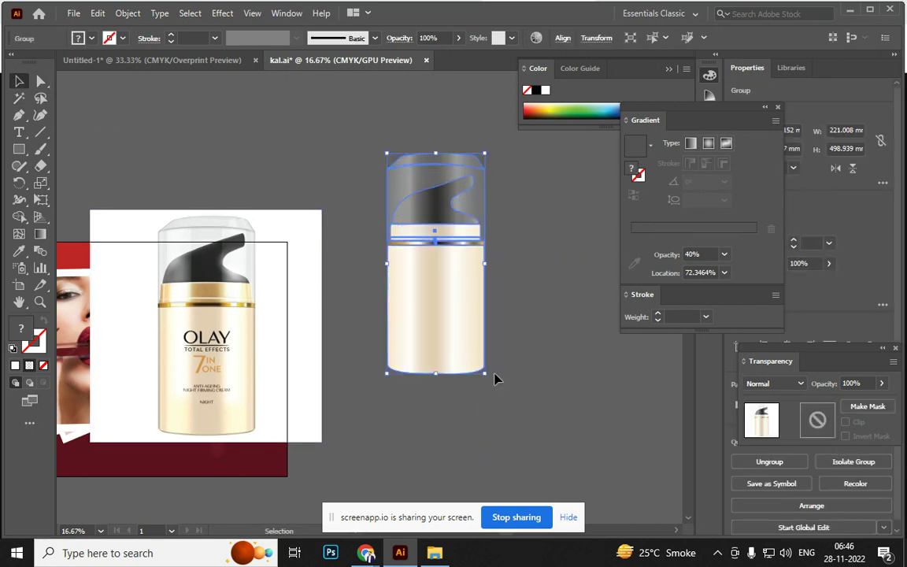
pyautogui.click(479, 407)
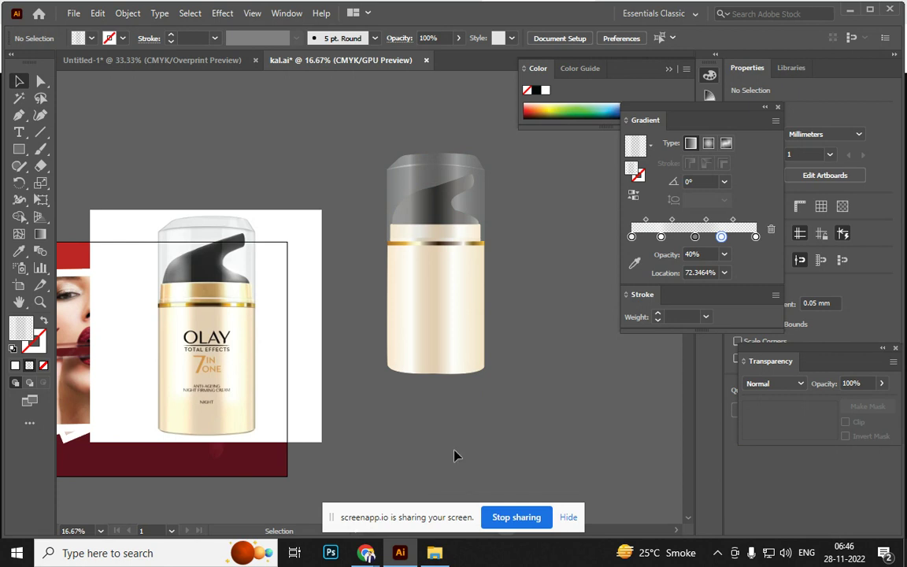
pyautogui.moveTo(234, 369); pyautogui.dragTo(623, 439)
pyautogui.moveTo(522, 446); pyautogui.dragTo(630, 445)
# Drag the bottle onto the poster, scale it down beside the lipstick, and zoom to 50%
pyautogui.moveTo(396, 281); pyautogui.dragTo(210, 375)
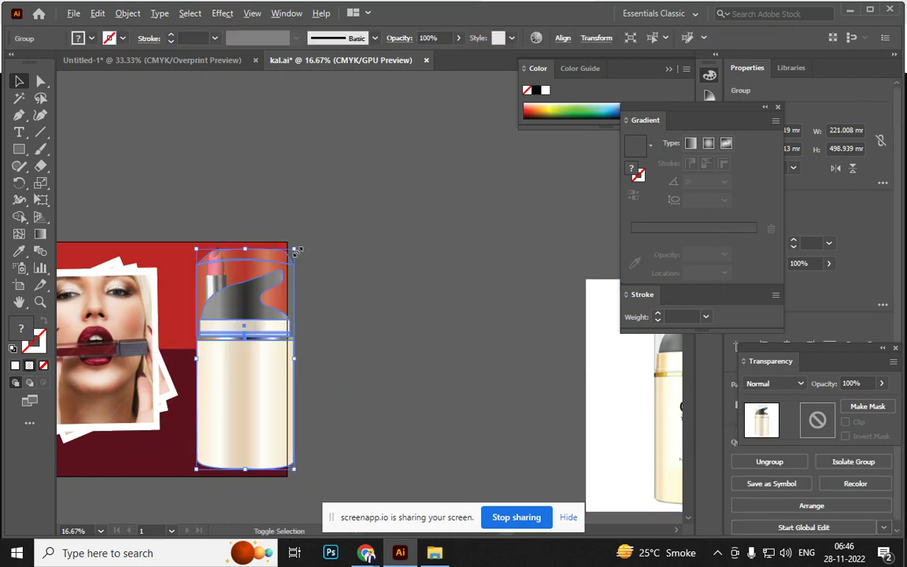
pyautogui.moveTo(296, 250); pyautogui.dragTo(266, 309)
pyautogui.click(312, 346)
pyautogui.moveTo(339, 448)
pyautogui.mouseDown()
pyautogui.moveTo(536, 433)
pyautogui.moveTo(250, 232)
pyautogui.mouseUp()
pyautogui.hotkey('ctrl', '+')
pyautogui.hotkey('ctrl', '+')
pyautogui.hotkey('ctrl', '+')
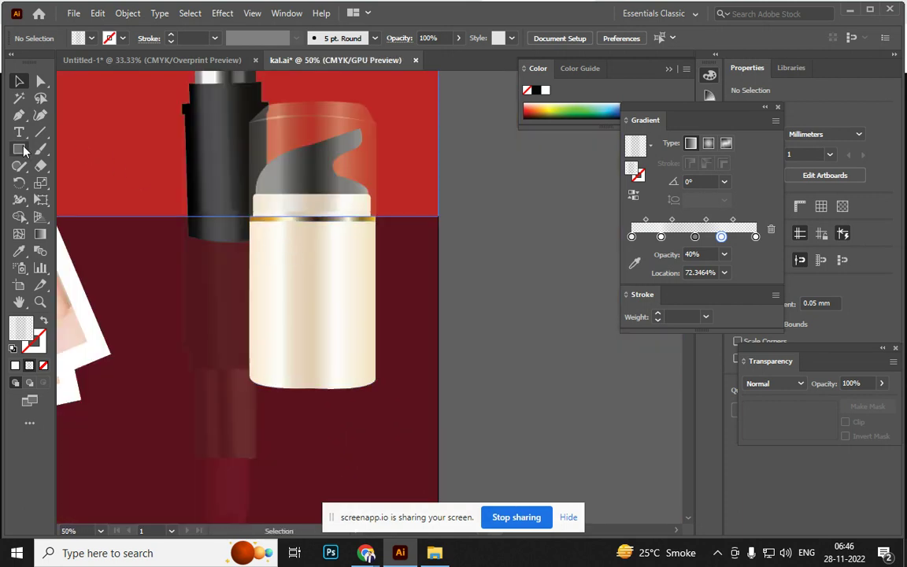
# Add an 'olay' text object on the pasteboard and enlarge it to 86 pt
pyautogui.click(19, 132)
pyautogui.click(526, 321)
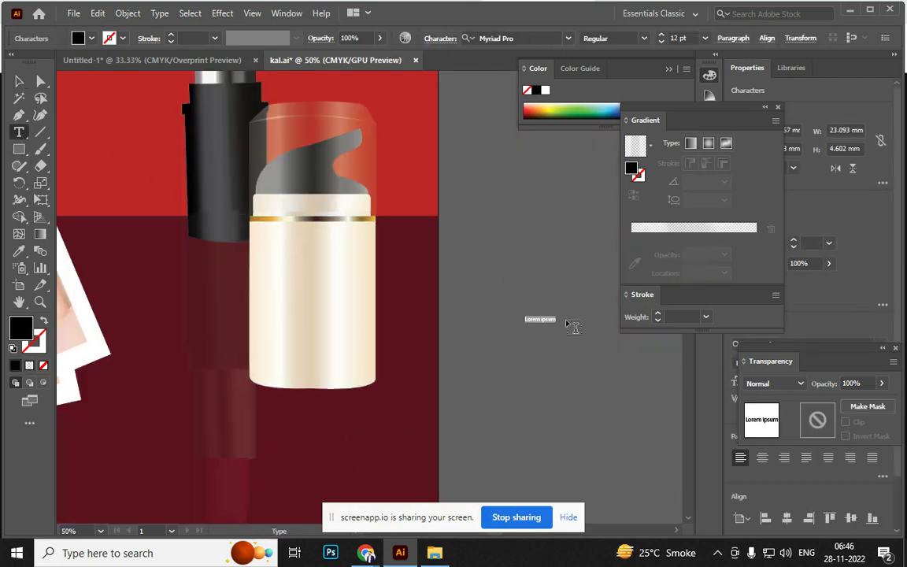
pyautogui.write('O')
pyautogui.press('Escape')
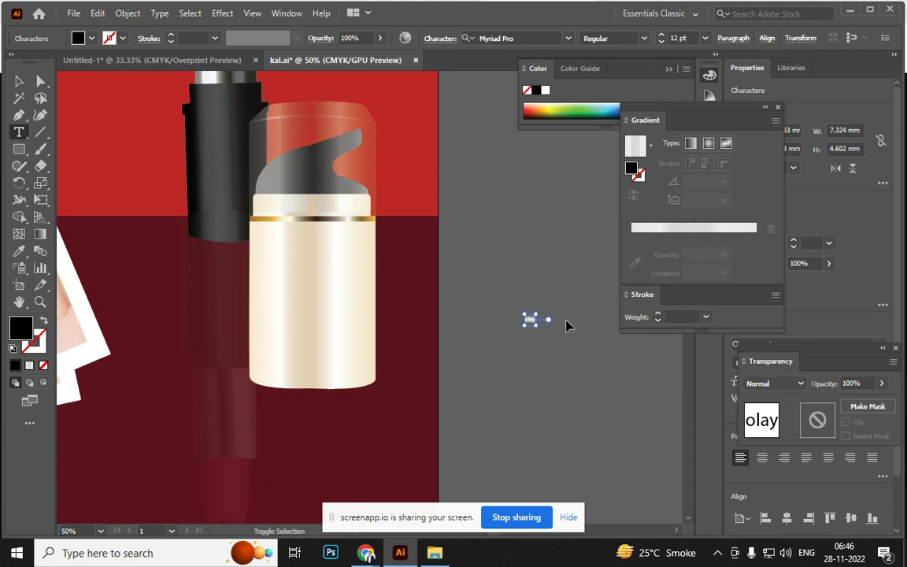
pyautogui.hotkey('ctrl', 'shift', '.')
pyautogui.hotkey('ctrl', 'shift', '.')
pyautogui.hotkey('ctrl', 'shift', '.')
pyautogui.hotkey('ctrl', 'shift', '.')
pyautogui.hotkey('ctrl', 'shift', '.')
pyautogui.hotkey('ctrl', 'shift', '.')
pyautogui.hotkey('ctrl', 'shift', '.')
pyautogui.hotkey('ctrl', 'shift', '.')
pyautogui.hotkey('ctrl', 'shift', '.')
pyautogui.hotkey('ctrl', 'shift', '.')
pyautogui.hotkey('ctrl', 'shift', '.')
pyautogui.hotkey('ctrl', 'shift', '.')
pyautogui.doubleClick(554, 320)
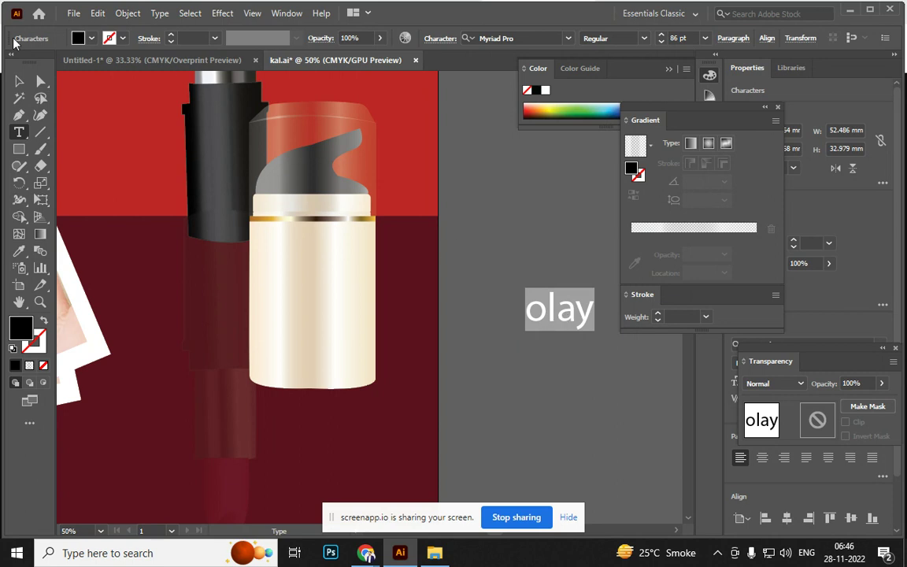
pyautogui.click(18, 80)
# Move the olay text onto the bottle body and give it the gold band's gradient fill
pyautogui.moveTo(543, 314); pyautogui.dragTo(324, 290)
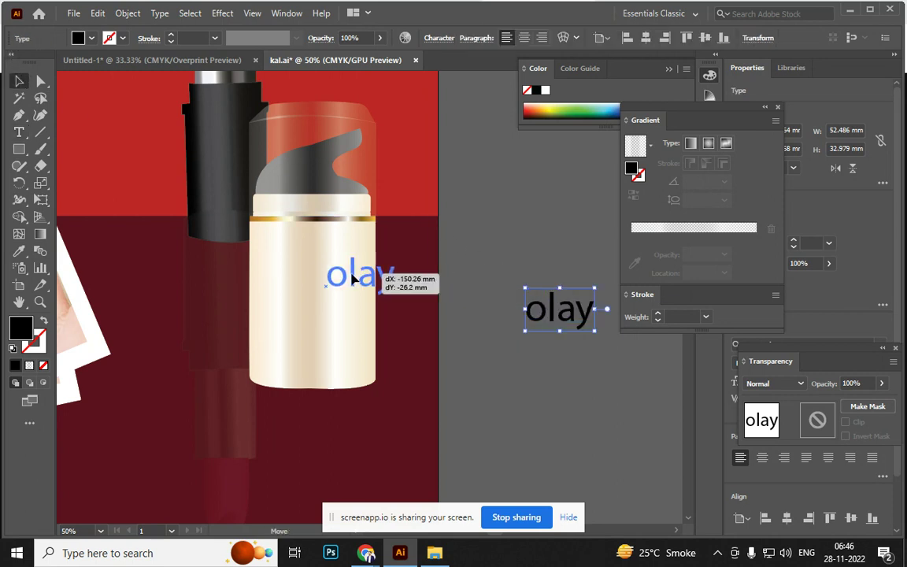
pyautogui.press('i')
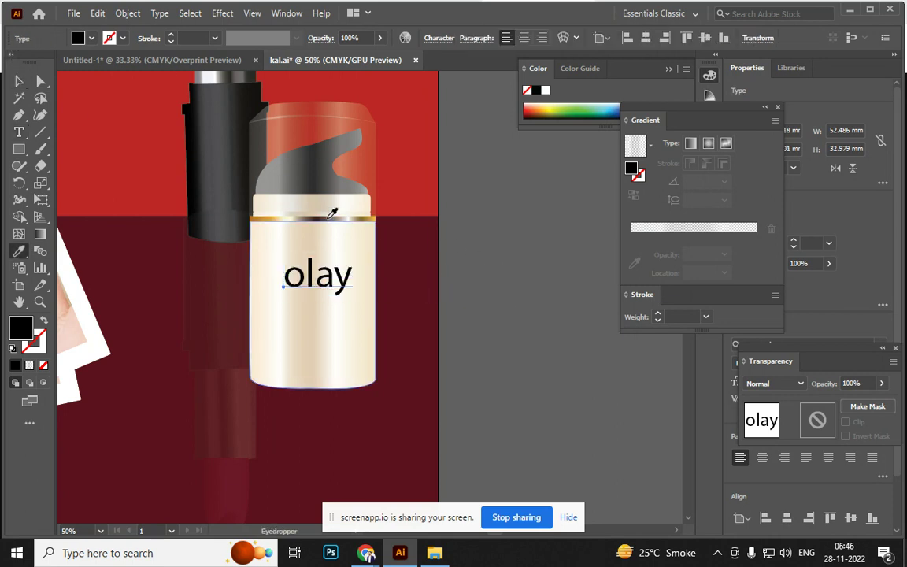
pyautogui.click(336, 218)
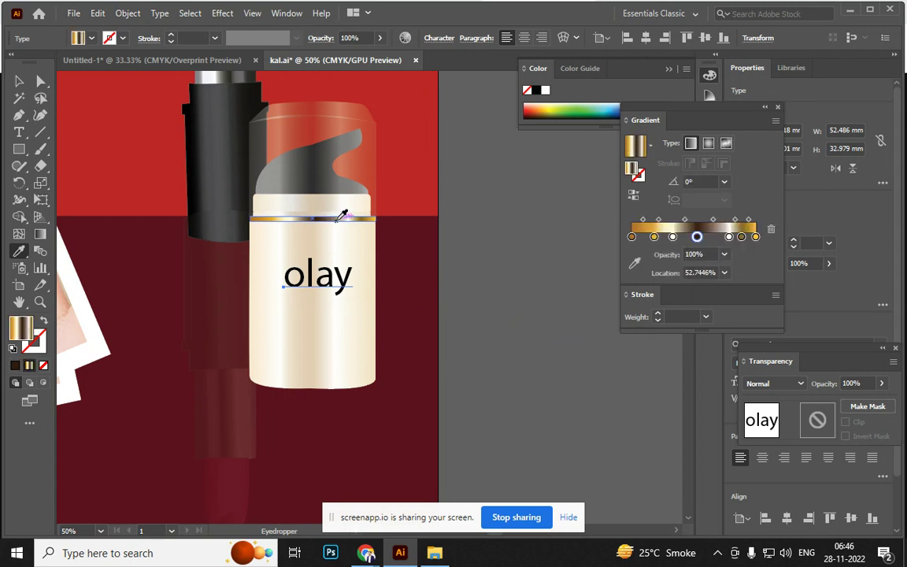
pyautogui.click(348, 285)
pyautogui.press('a')
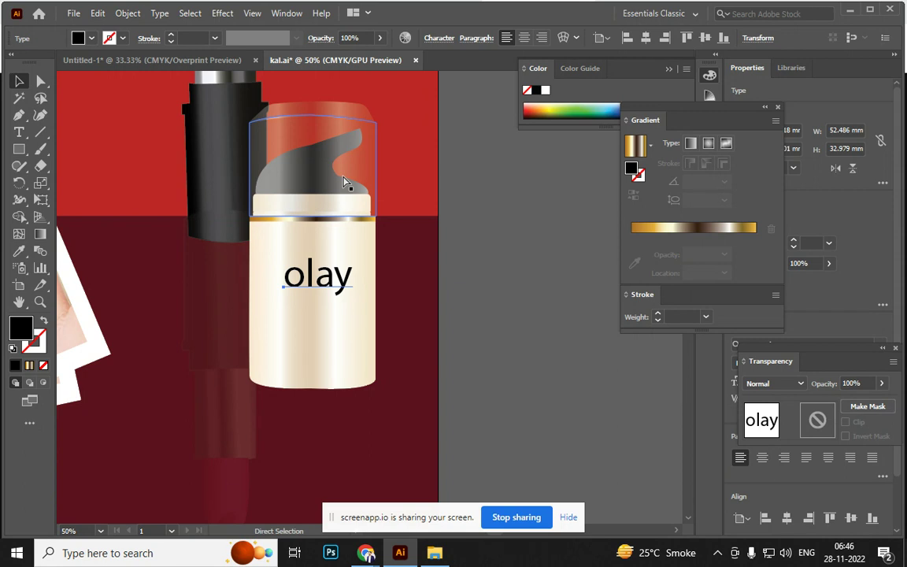
pyautogui.press('v')
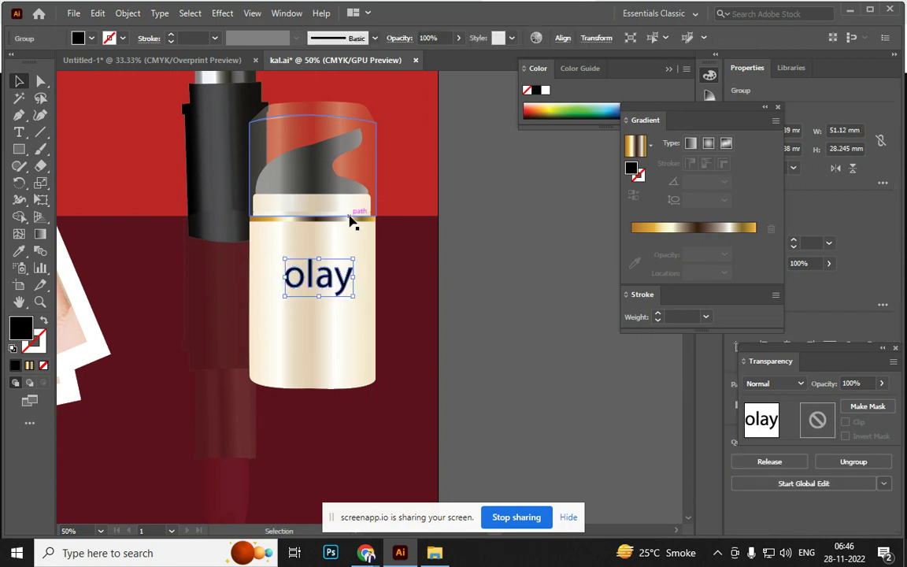
pyautogui.press('i')
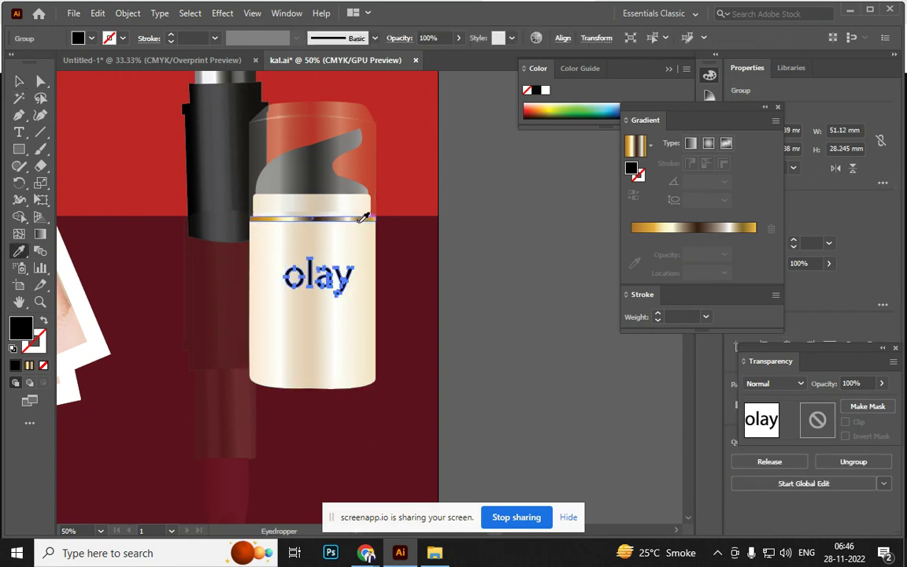
pyautogui.click(364, 215)
pyautogui.press('v')
pyautogui.click(518, 354)
pyautogui.moveTo(335, 293); pyautogui.dragTo(323, 291)
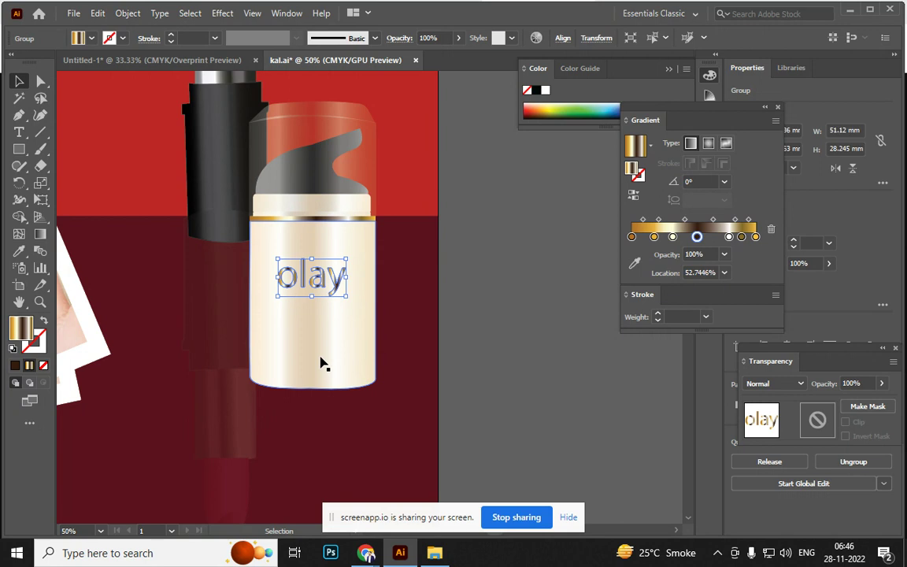
# Make the gold gradient run vertically across the olay lettering
pyautogui.press('g')
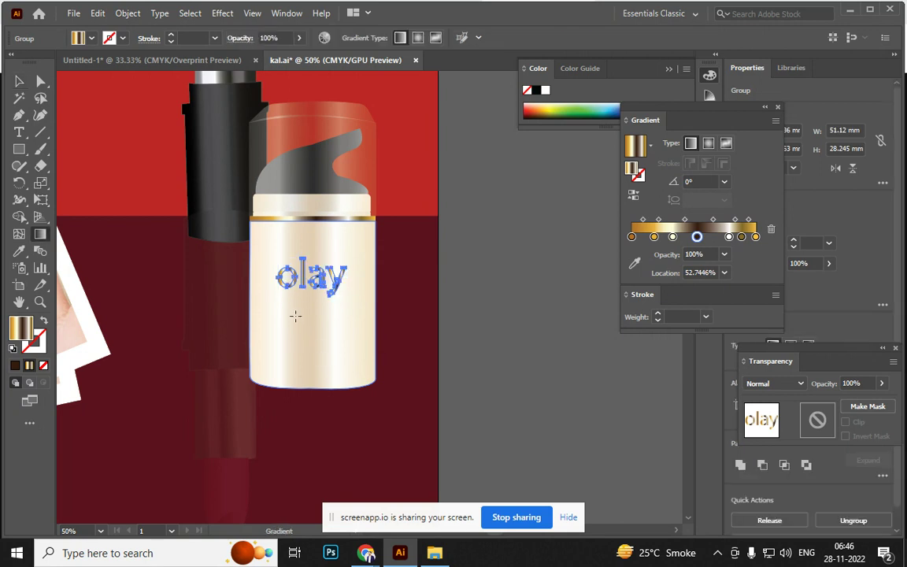
pyautogui.moveTo(314, 268); pyautogui.dragTo(288, 368)
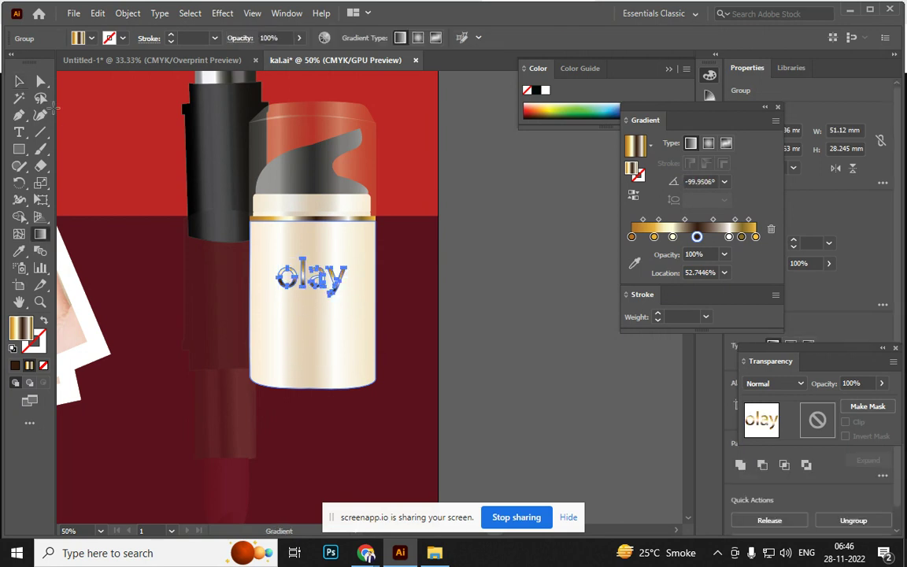
pyautogui.click(19, 81)
pyautogui.click(473, 373)
pyautogui.press('a')
pyautogui.click(332, 274)
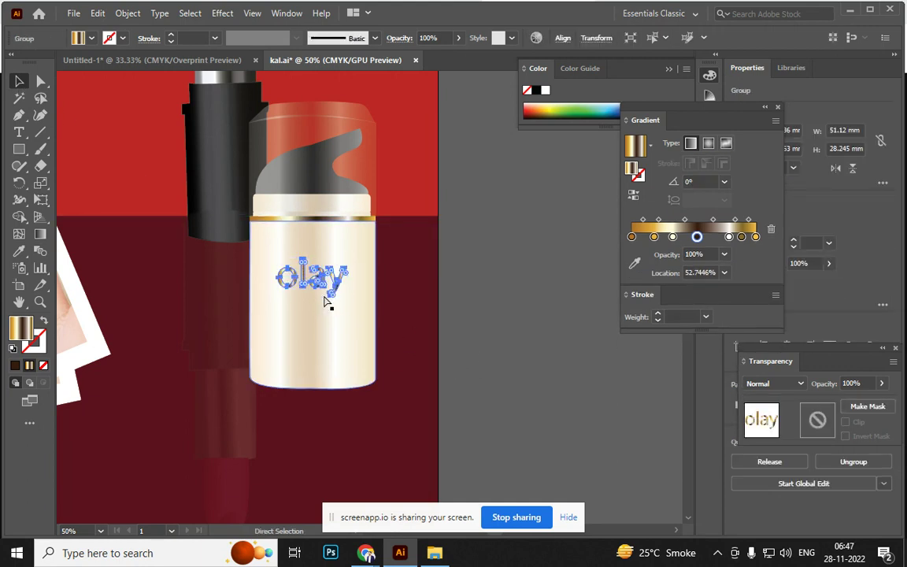
pyautogui.hotkey('shift', 'Right')
pyautogui.hotkey('ctrl', 'z')
# Remove gradient stops to leave a simple two-stop gold gradient on olay
pyautogui.press('v')
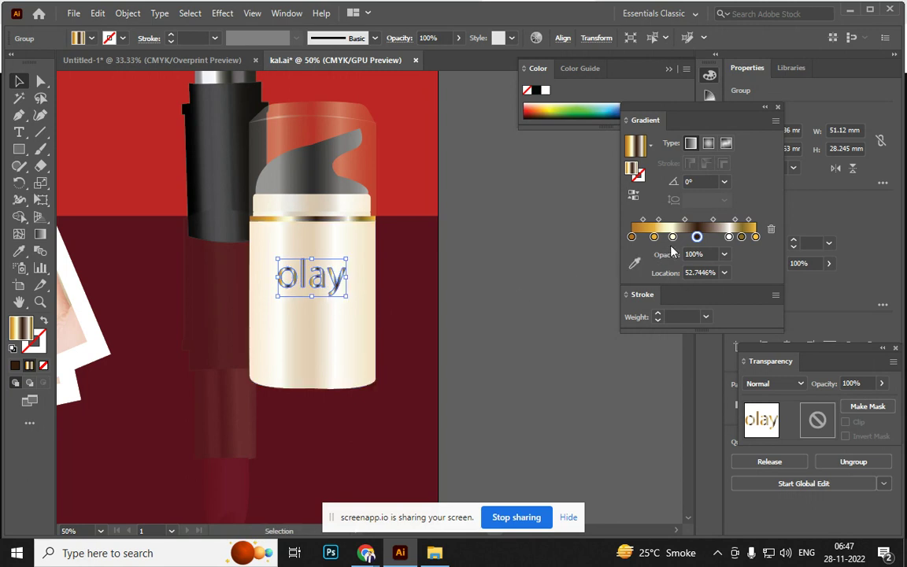
pyautogui.moveTo(697, 236)
pyautogui.mouseDown()
pyautogui.moveTo(718, 253)
pyautogui.moveTo(668, 304)
pyautogui.mouseUp()
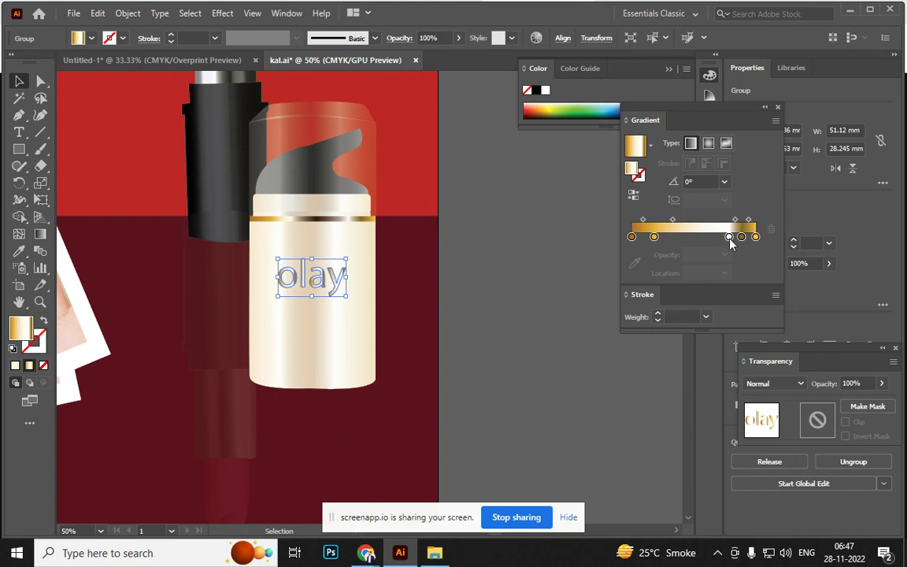
pyautogui.moveTo(728, 236); pyautogui.dragTo(715, 299)
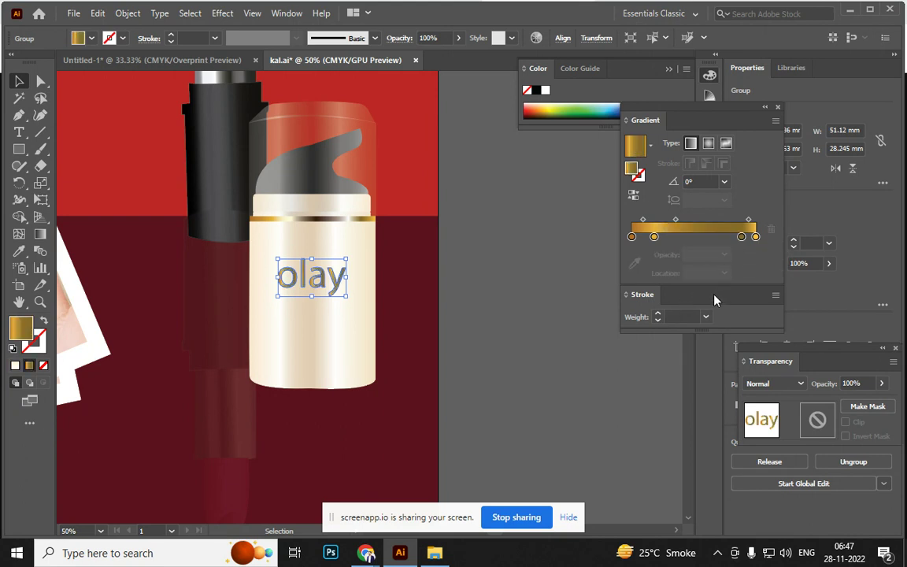
pyautogui.moveTo(655, 236); pyautogui.dragTo(654, 312)
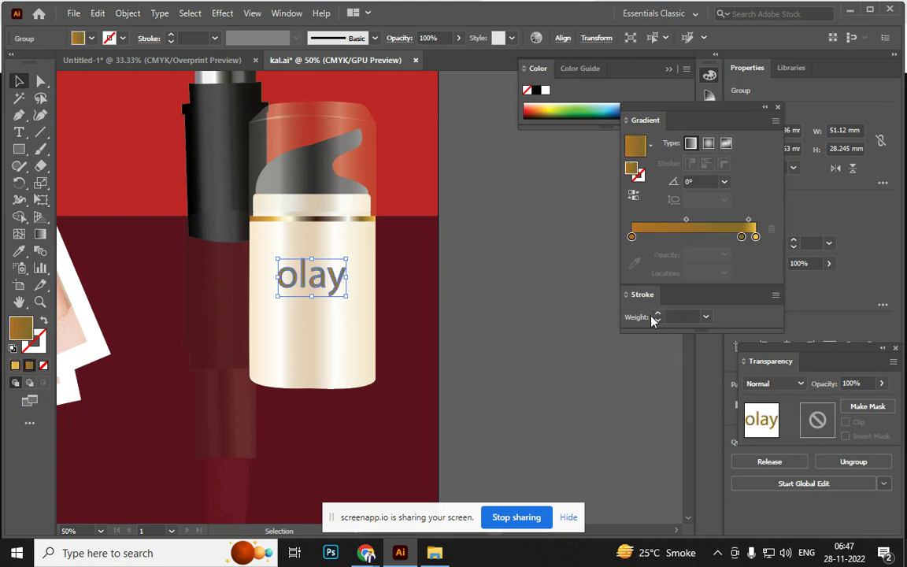
pyautogui.moveTo(740, 236); pyautogui.dragTo(592, 346)
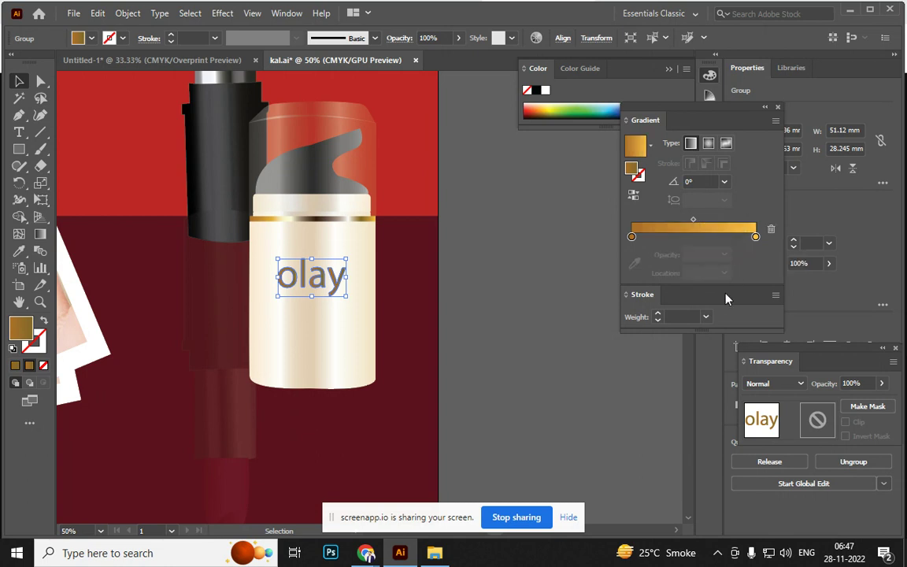
# Delete the gold olay lettering from the cream bottle
pyautogui.click(532, 362)
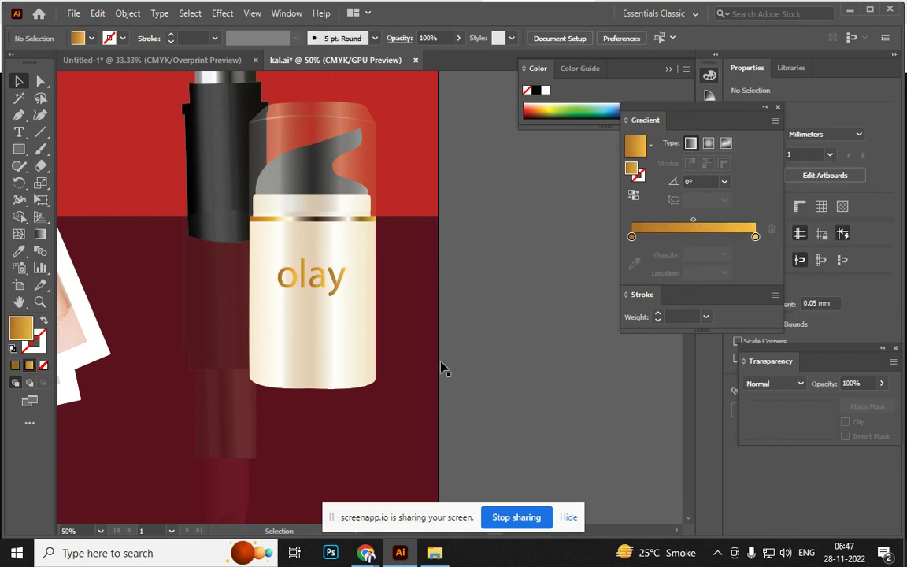
pyautogui.click(328, 290)
pyautogui.hotkey('ctrl', '7')
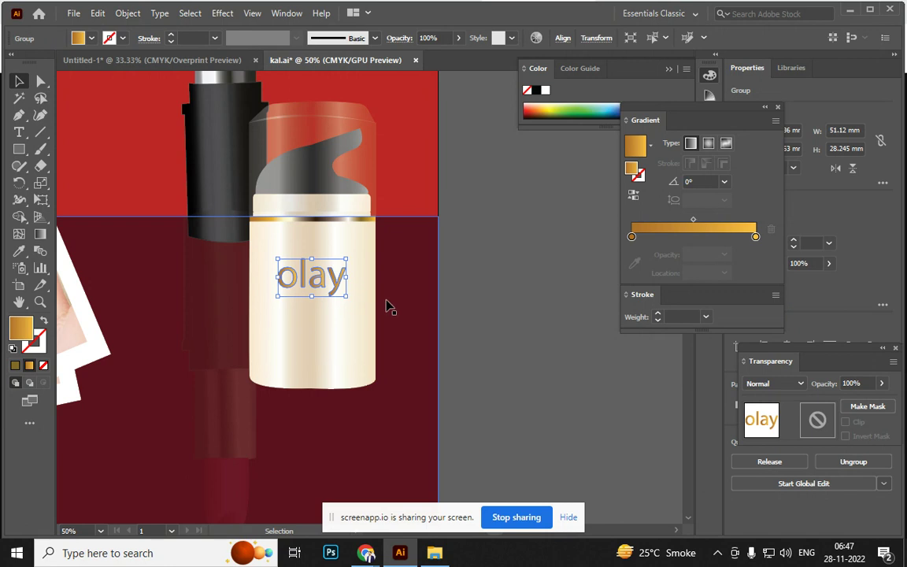
pyautogui.press('Delete')
# Add 'OLAY' text and move it onto the bottle's cream label
pyautogui.click(20, 130)
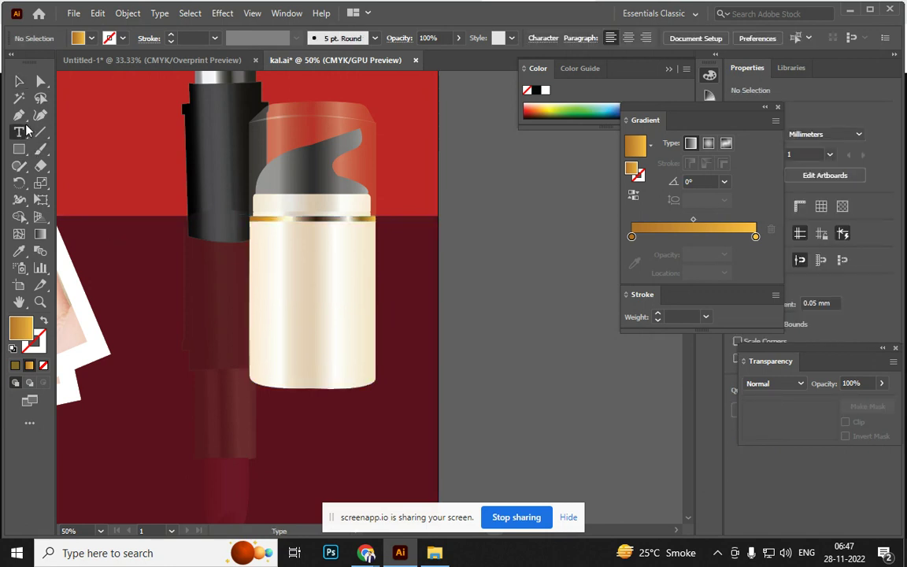
pyautogui.click(533, 309)
pyautogui.write('O')
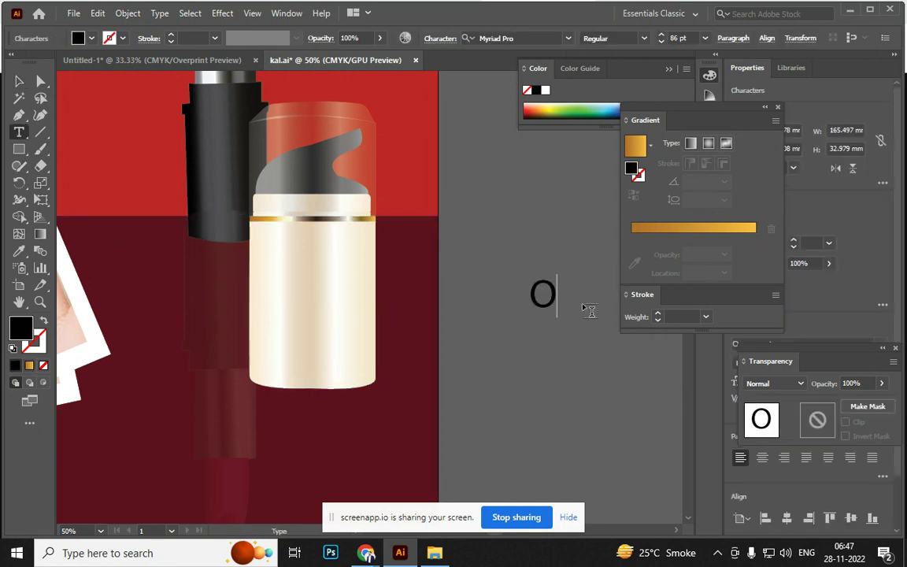
pyautogui.write('LAY')
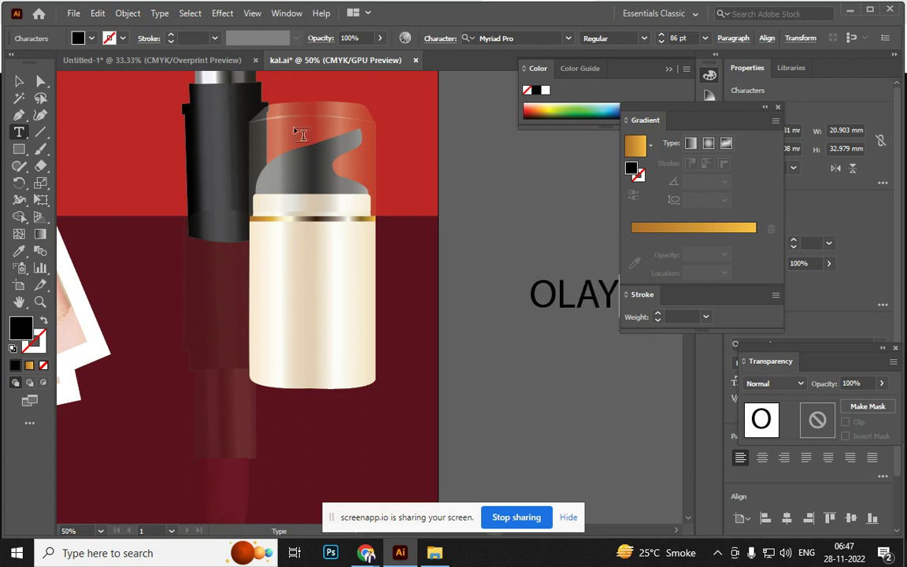
pyautogui.click(16, 81)
pyautogui.moveTo(553, 303); pyautogui.dragTo(312, 300)
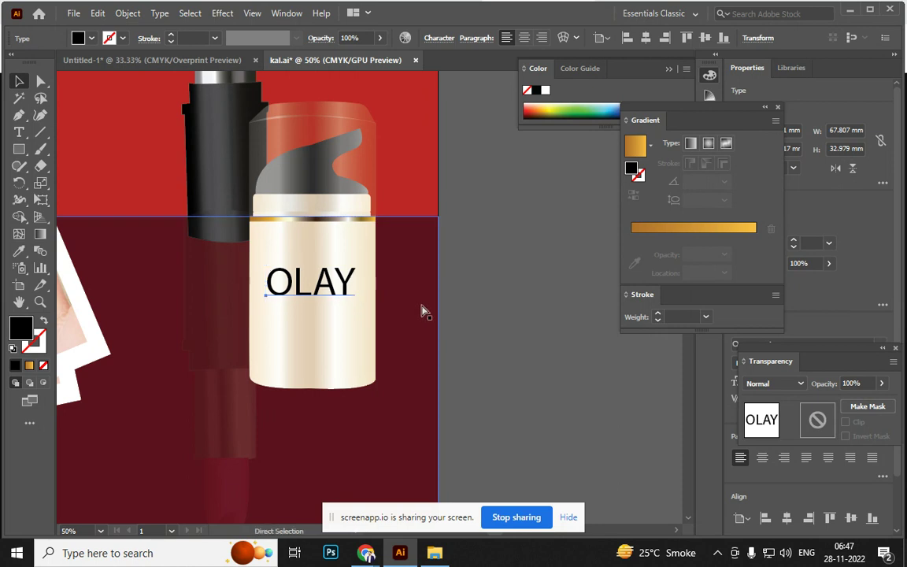
pyautogui.hotkey('ctrl', 'shift', 'o')
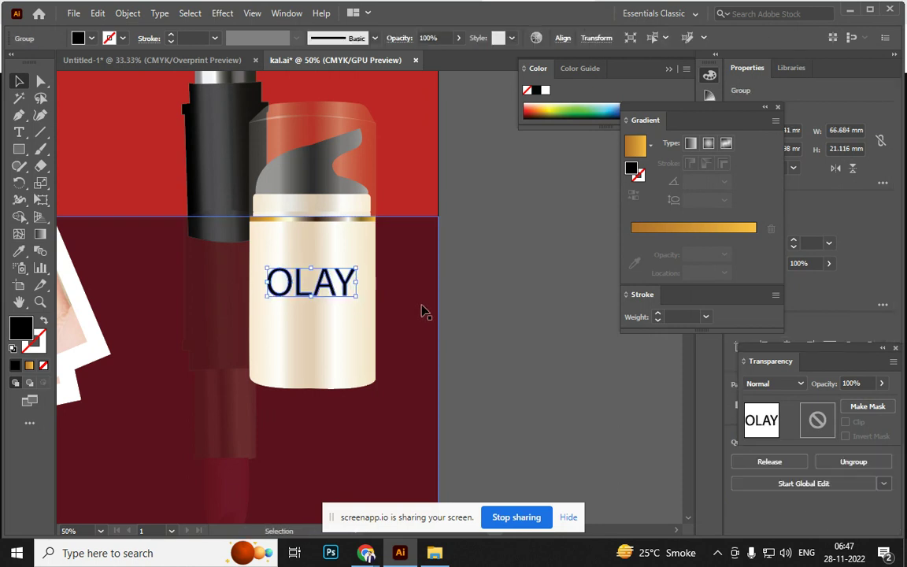
# Try the gold gradient on OLAY, undo it, and convert OLAY to outlines via Type > Create Outlines
pyautogui.click(686, 229)
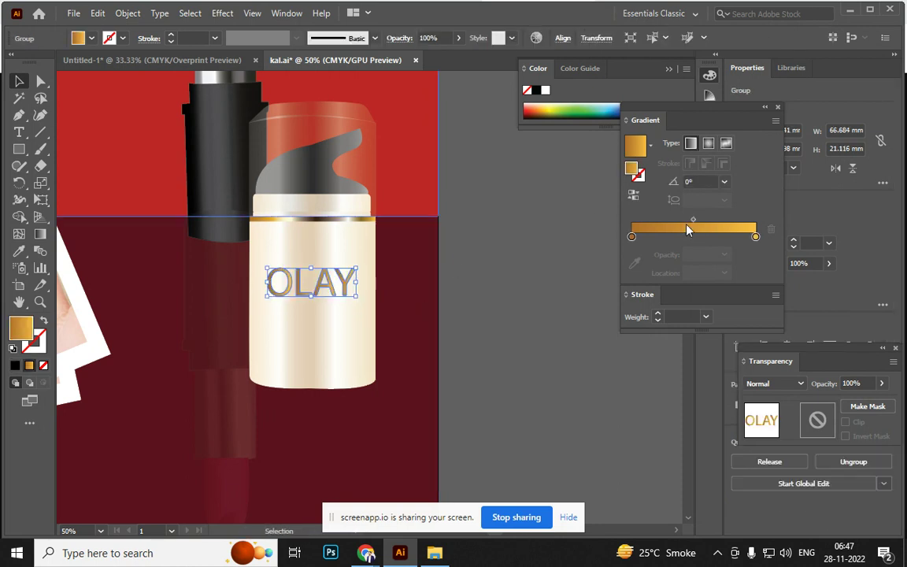
pyautogui.click(496, 366)
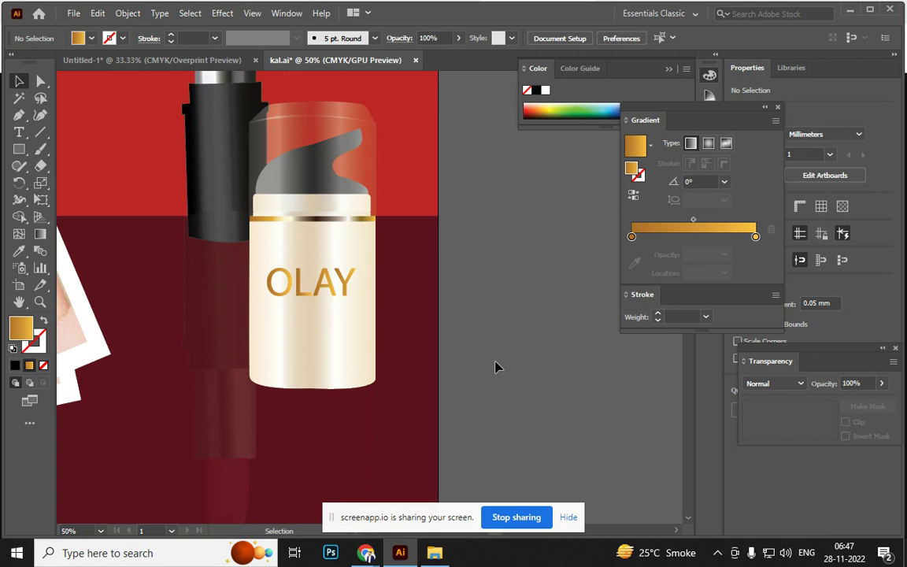
pyautogui.hotkey('ctrl', 'z')
pyautogui.hotkey('ctrl', 'z')
pyautogui.hotkey('ctrl', 'z')
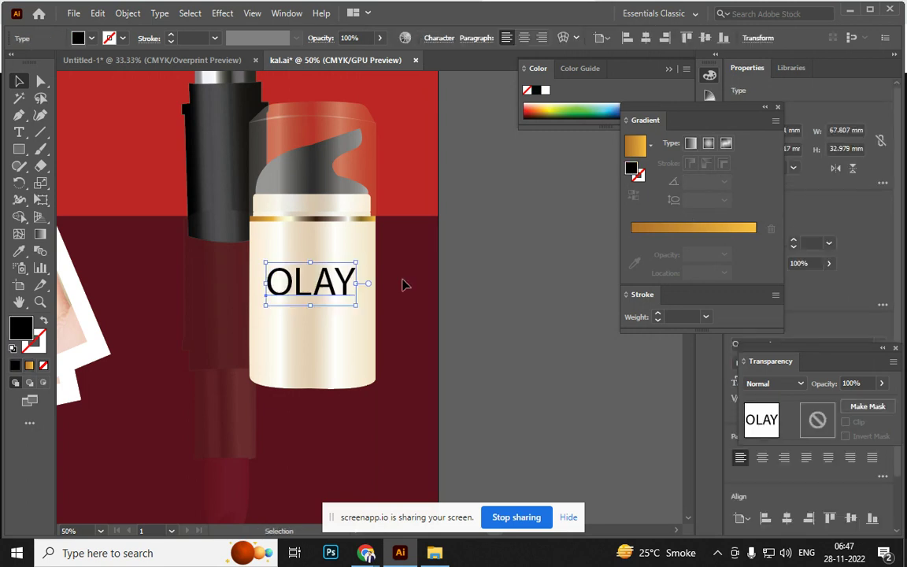
pyautogui.click(159, 13)
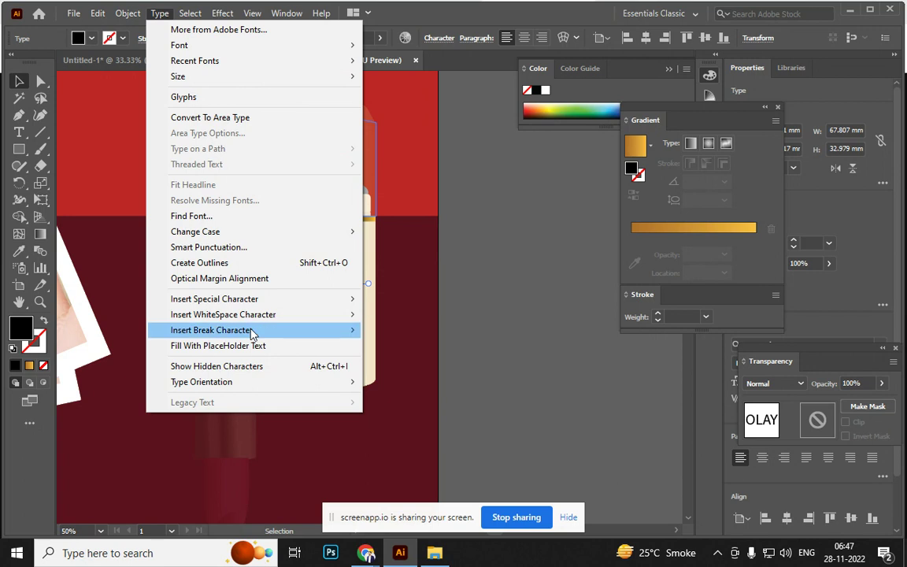
pyautogui.click(289, 263)
pyautogui.click(503, 383)
# Preview the gold gradient on the outlined OLAY, then set its fill back to solid black
pyautogui.click(330, 293)
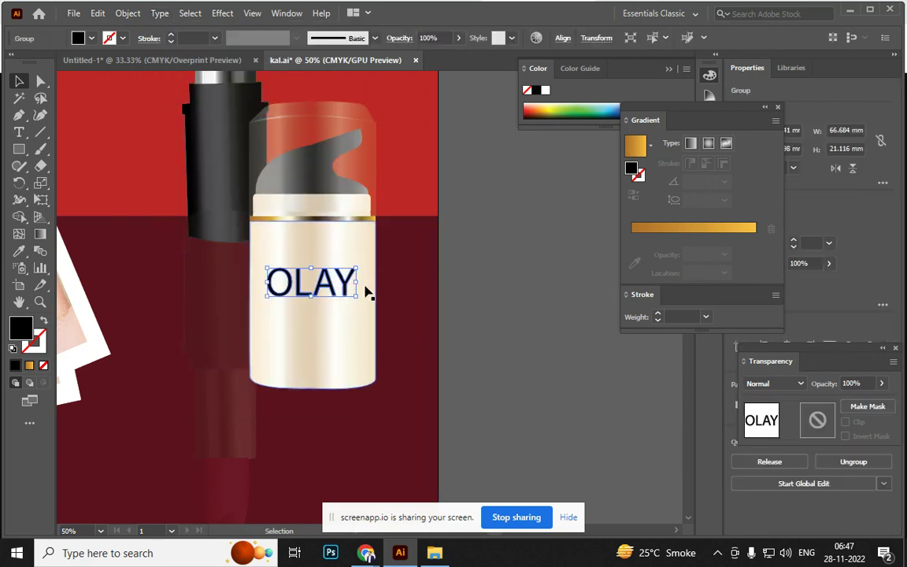
pyautogui.click(686, 227)
pyautogui.click(539, 402)
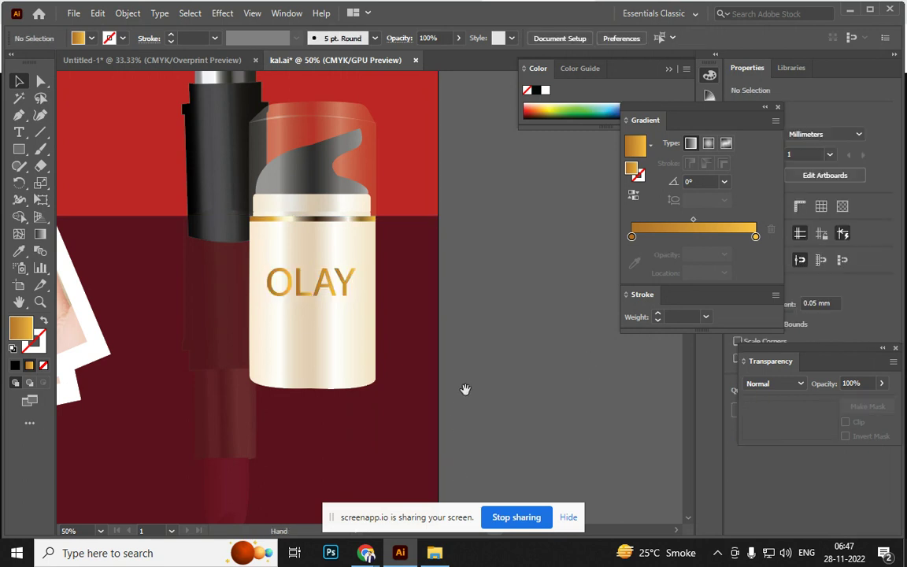
pyautogui.hscroll(-5, 551, 378)
pyautogui.click(459, 329)
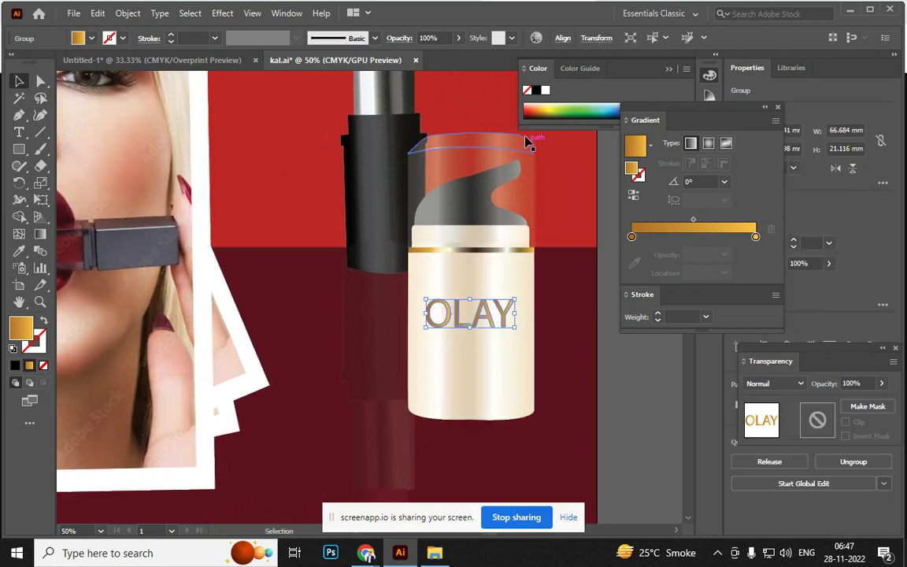
pyautogui.click(536, 89)
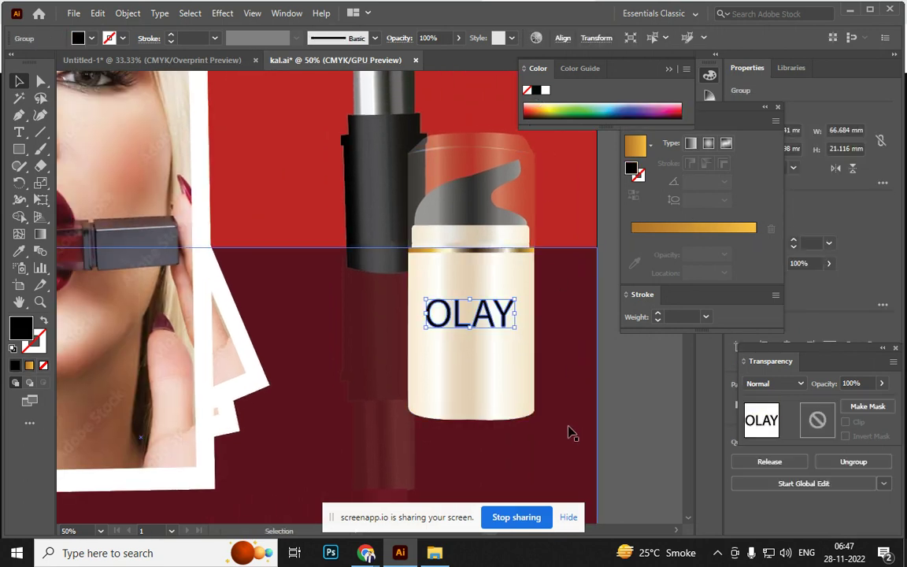
pyautogui.click(620, 457)
pyautogui.hotkey('ctrl', '-')
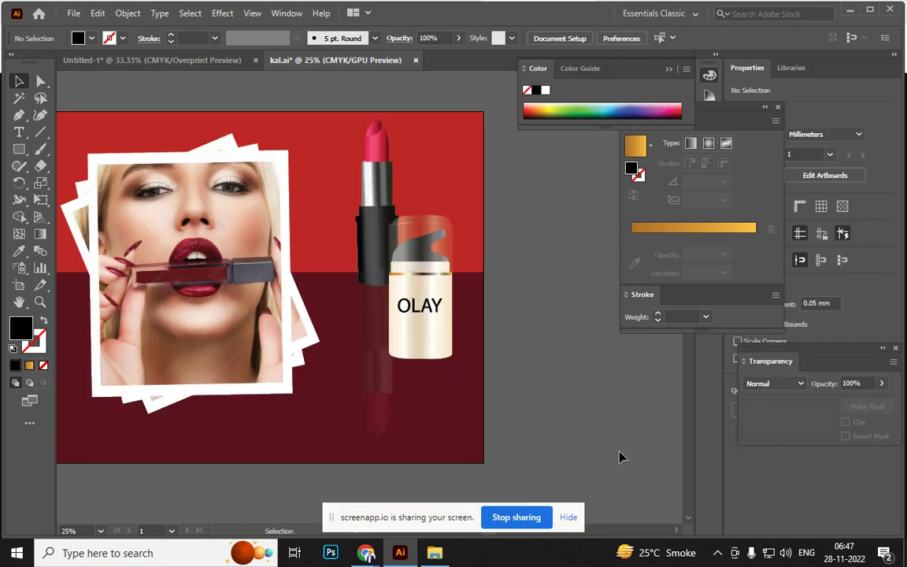
# Move the lipstick down and Alt-drag a copy of the OLAY bottle to its left
pyautogui.press('space')
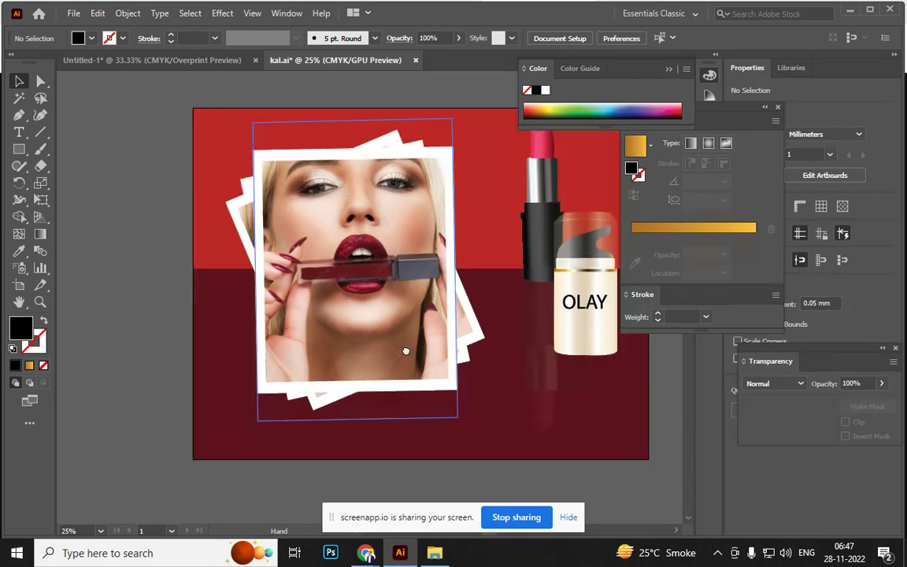
pyautogui.moveTo(217, 356); pyautogui.dragTo(425, 308)
pyautogui.click(394, 344)
pyautogui.press('space')
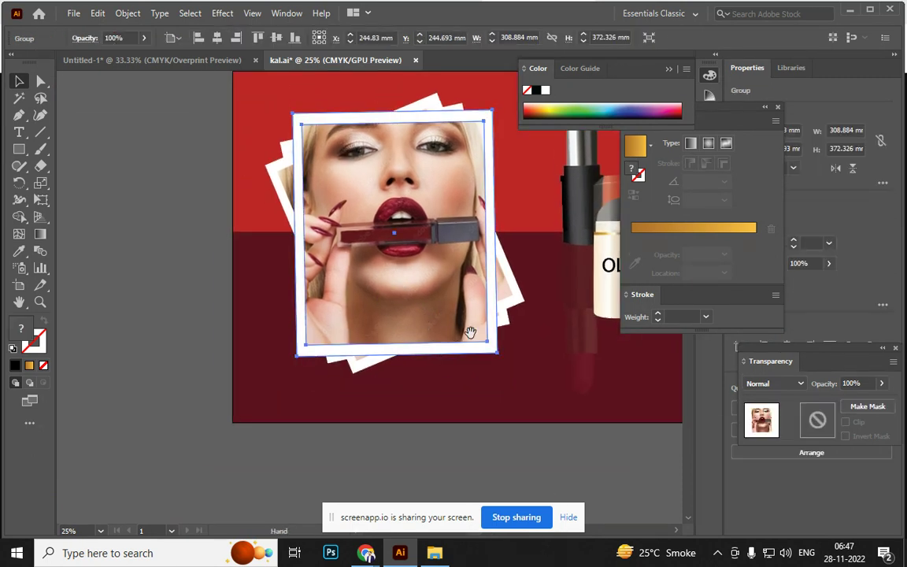
pyautogui.moveTo(516, 335); pyautogui.dragTo(363, 391)
pyautogui.click(482, 319)
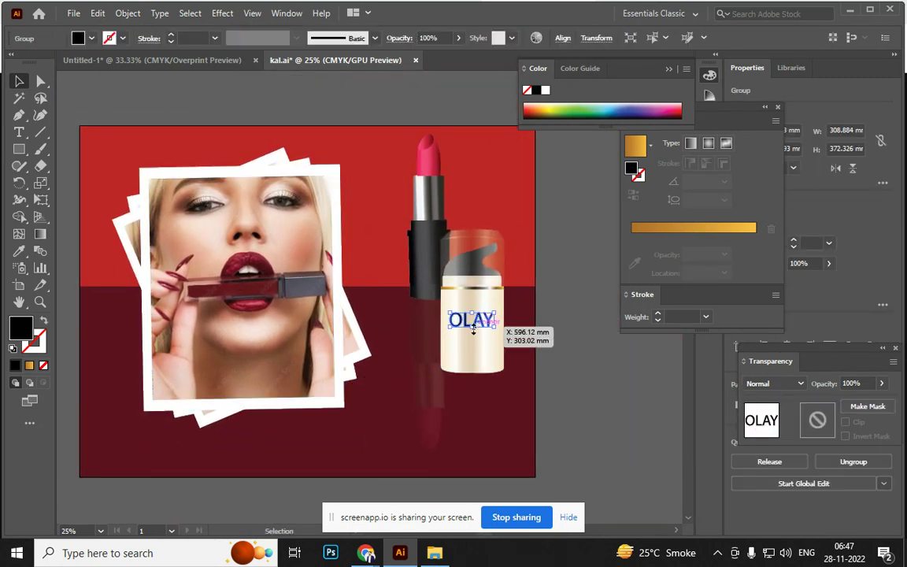
pyautogui.click(452, 287)
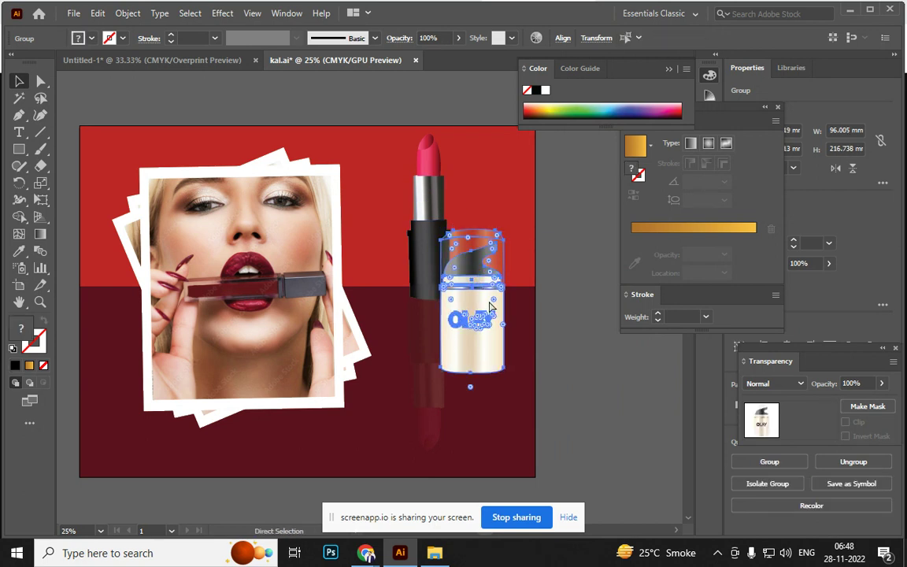
pyautogui.moveTo(419, 206); pyautogui.dragTo(435, 238)
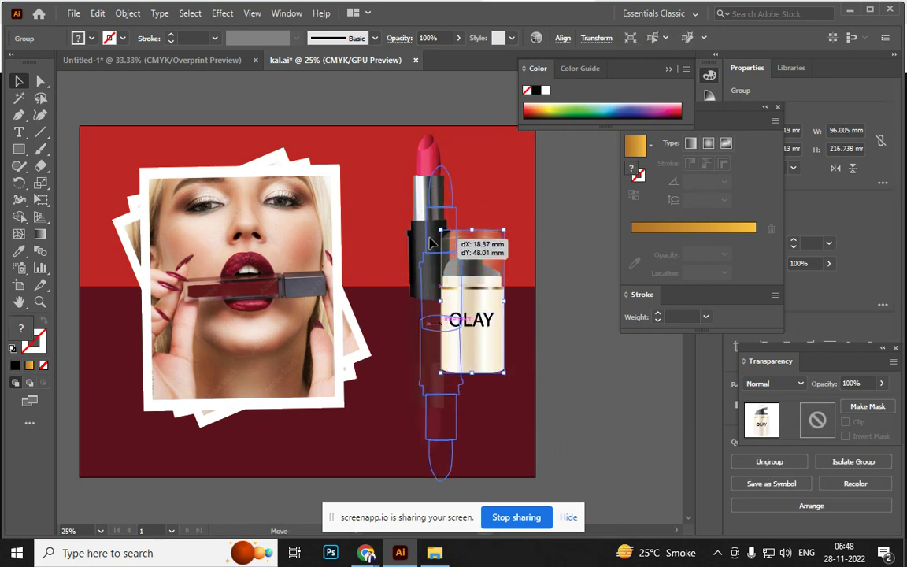
pyautogui.moveTo(483, 277); pyautogui.dragTo(404, 297)
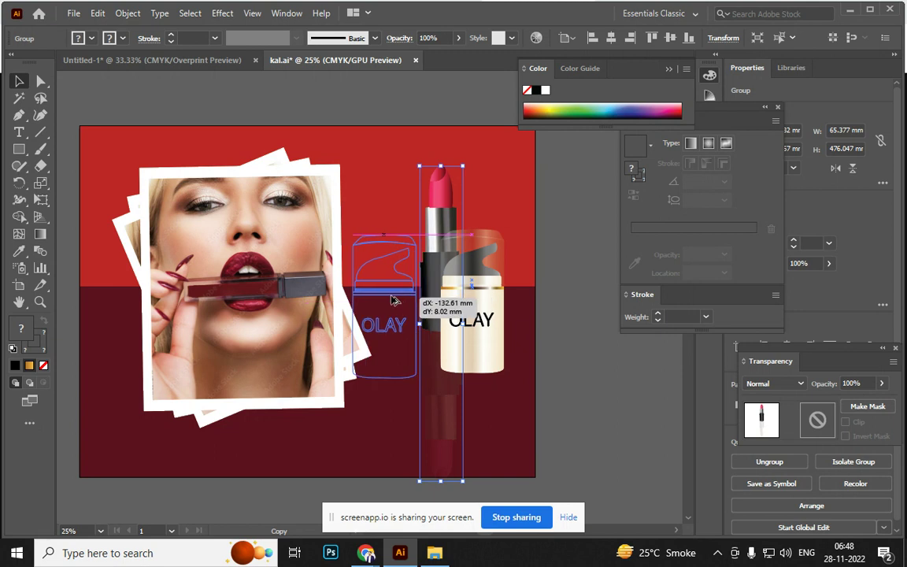
# Nudge the right bottle rightward and reposition the lipstick between the two bottles
pyautogui.click(519, 315)
pyautogui.moveTo(476, 335); pyautogui.dragTo(492, 334)
pyautogui.click(583, 351)
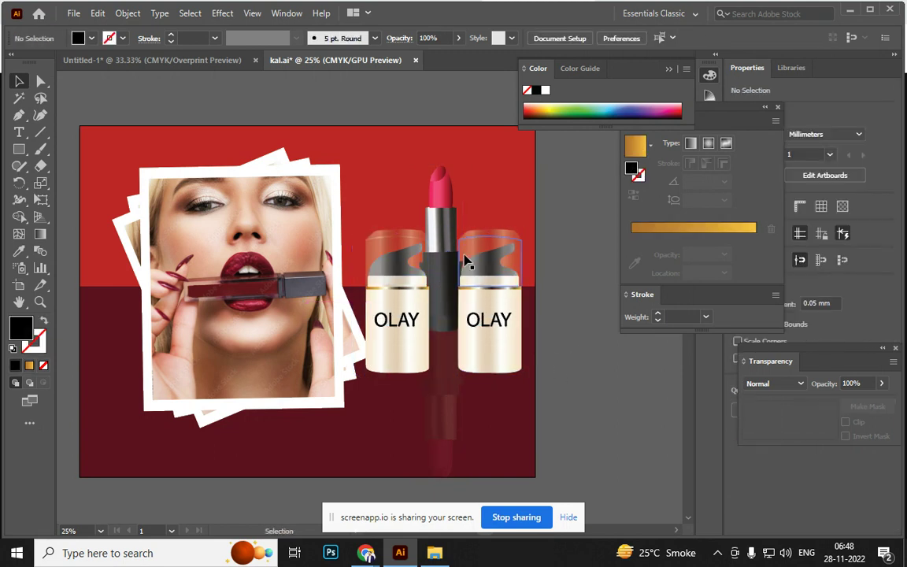
pyautogui.moveTo(447, 219); pyautogui.dragTo(453, 228)
pyautogui.click(575, 328)
pyautogui.moveTo(442, 274); pyautogui.dragTo(439, 282)
pyautogui.click(587, 366)
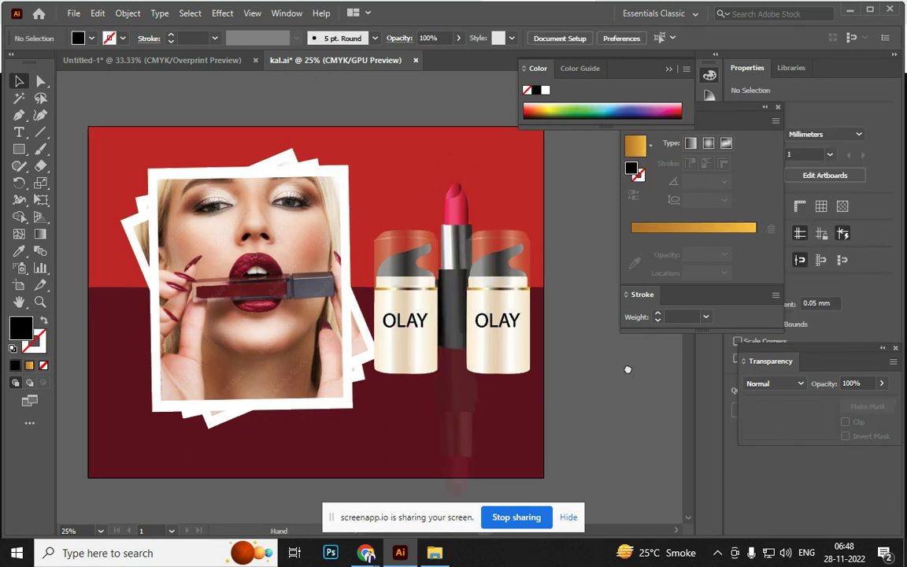
# Raise the lipstick slightly so it sits centred between the bottles
pyautogui.scroll(-1, 615, 367)
pyautogui.hscroll(-2, 614, 367)
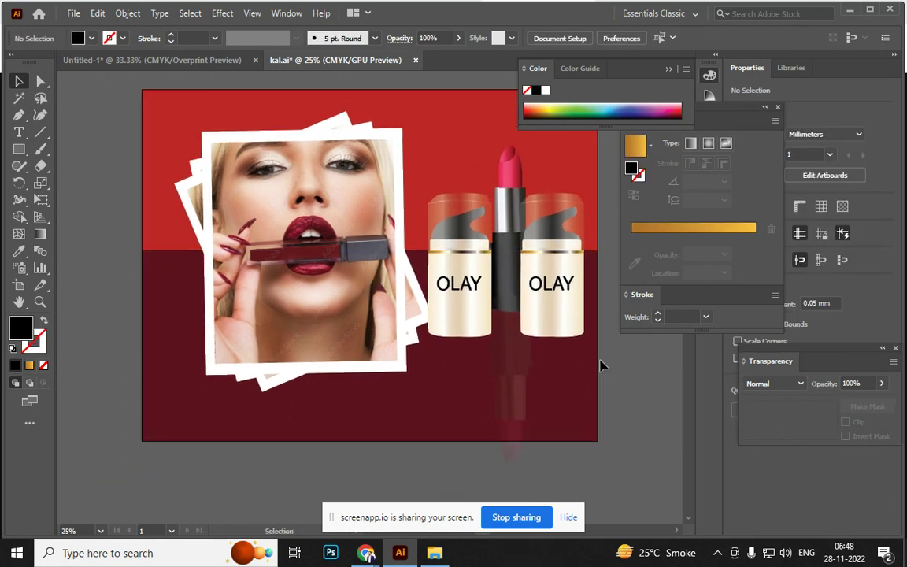
pyautogui.click(508, 374)
pyautogui.scroll(1, 609, 424)
pyautogui.hscroll(2, 609, 424)
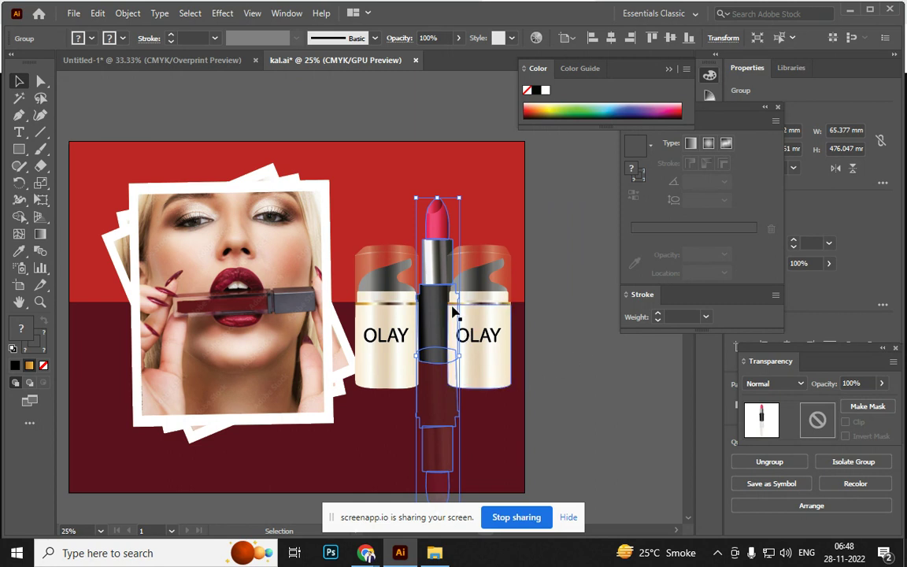
pyautogui.moveTo(428, 271); pyautogui.dragTo(423, 253)
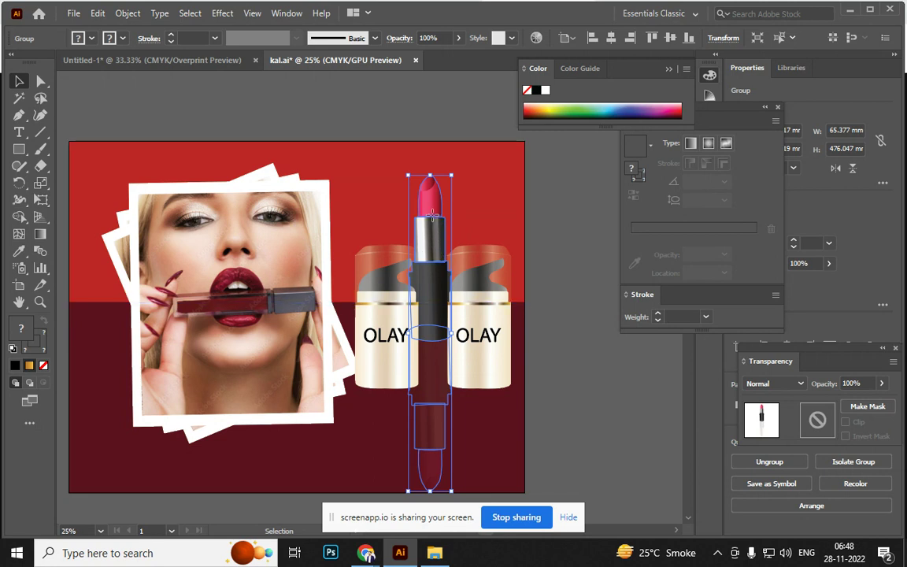
pyautogui.click(585, 315)
pyautogui.moveTo(435, 262); pyautogui.dragTo(435, 257)
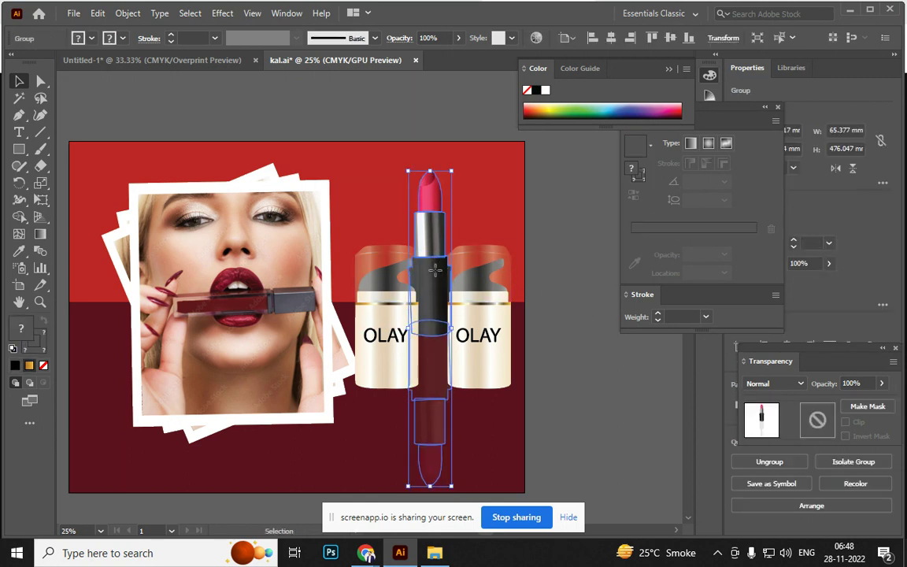
pyautogui.click(573, 373)
# Raise both bottles to matching heights and nudge the left bottle slightly left
pyautogui.moveTo(563, 394); pyautogui.dragTo(609, 385)
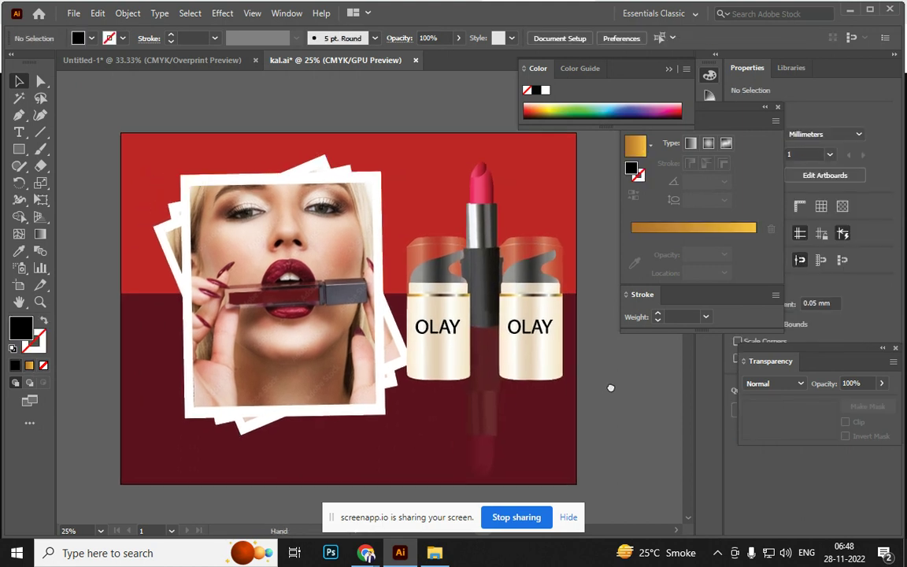
pyautogui.moveTo(454, 360); pyautogui.dragTo(461, 354)
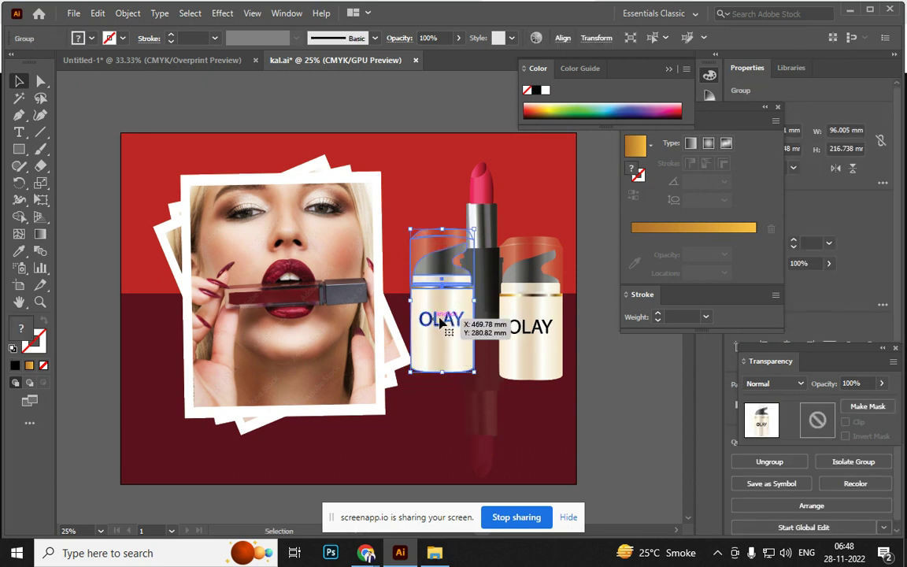
pyautogui.moveTo(530, 350); pyautogui.dragTo(529, 342)
pyautogui.moveTo(464, 348); pyautogui.dragTo(459, 348)
pyautogui.click(643, 400)
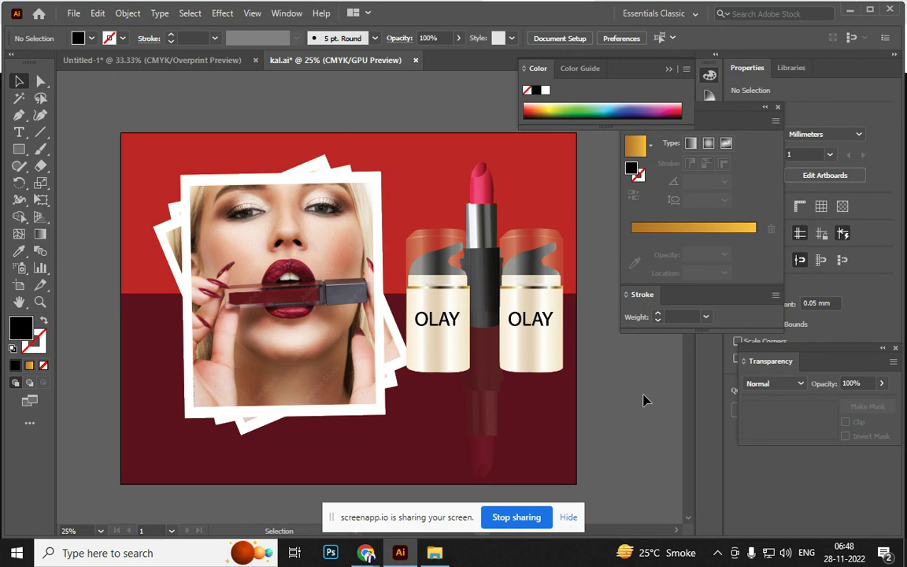
pyautogui.hotkey('alt', 'Tab')
pyautogui.hotkey('alt', 'Tab')
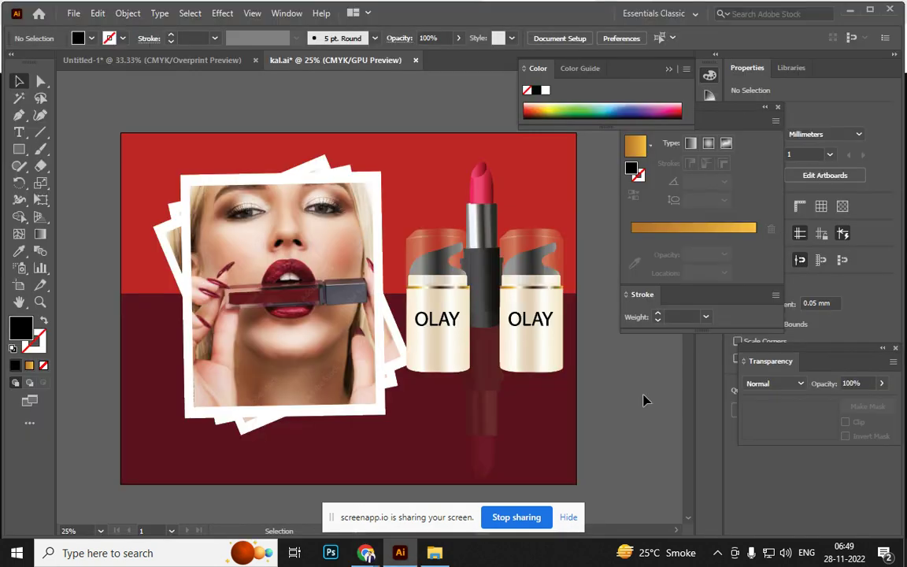